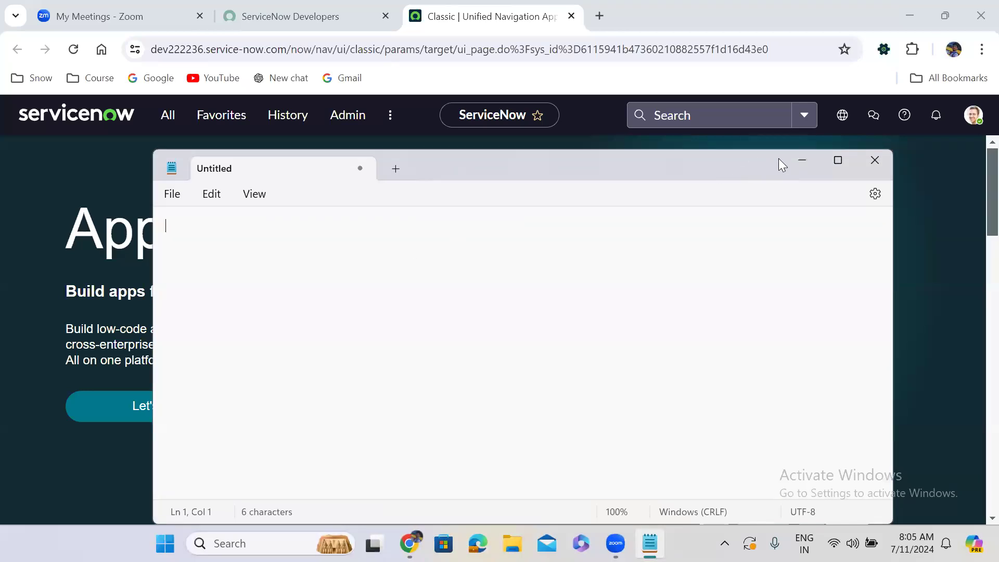
Write the heading "Advanced Reference Qualifiers:" in the maximized untitled note, followed by blank lines.
left_click(838, 160)
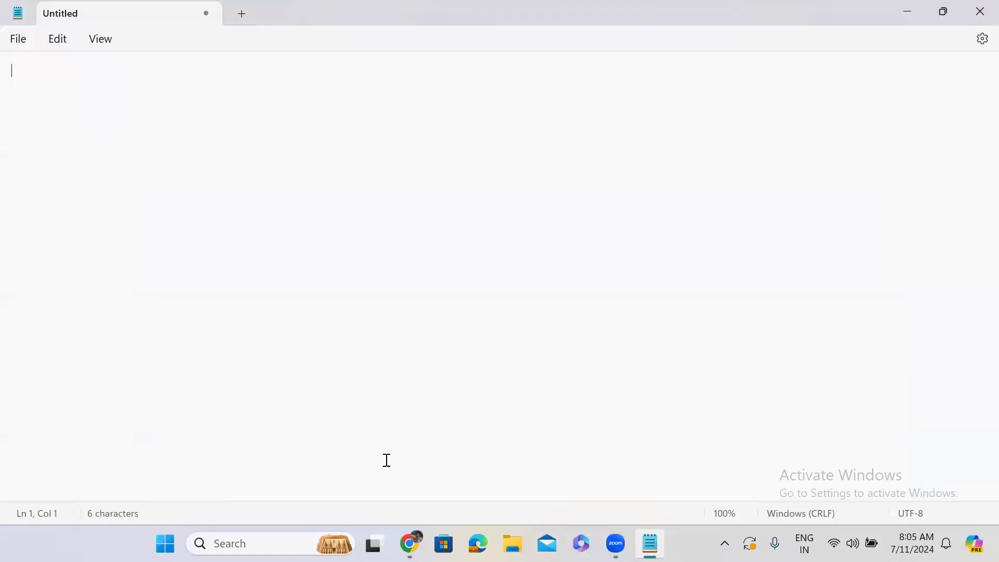
left_click(33, 78)
type("Advanced Re")
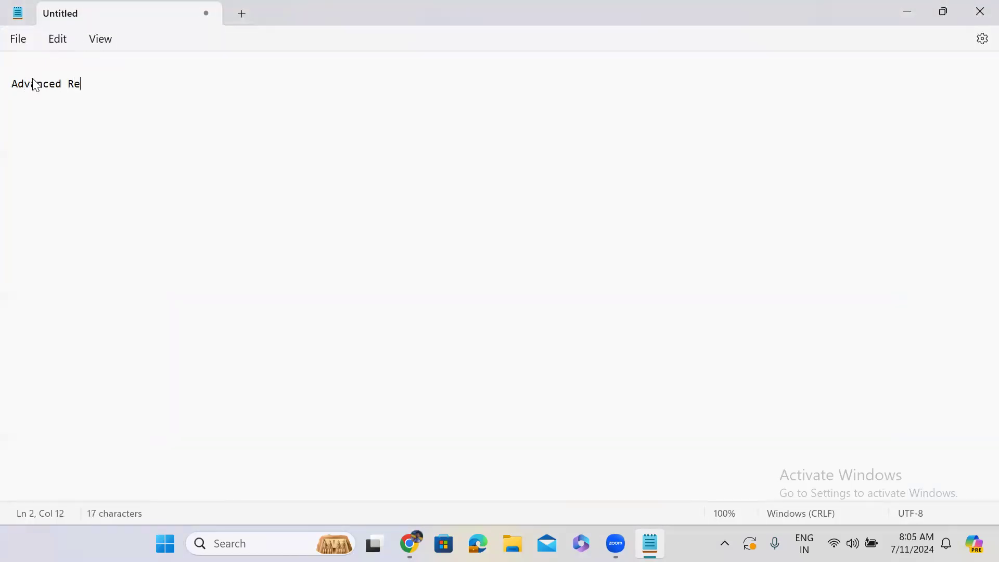
type("ference Qualifi")
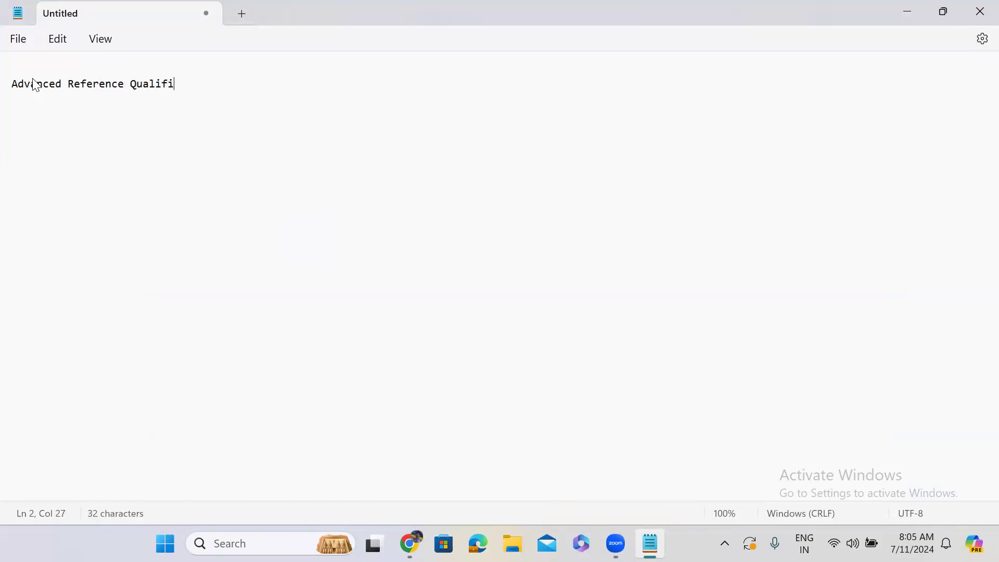
type("ers:")
key("Return")
key("Return")
Switch to ServiceNow in Chrome and open a blank incident form through the navigation filter.
left_click(903, 11)
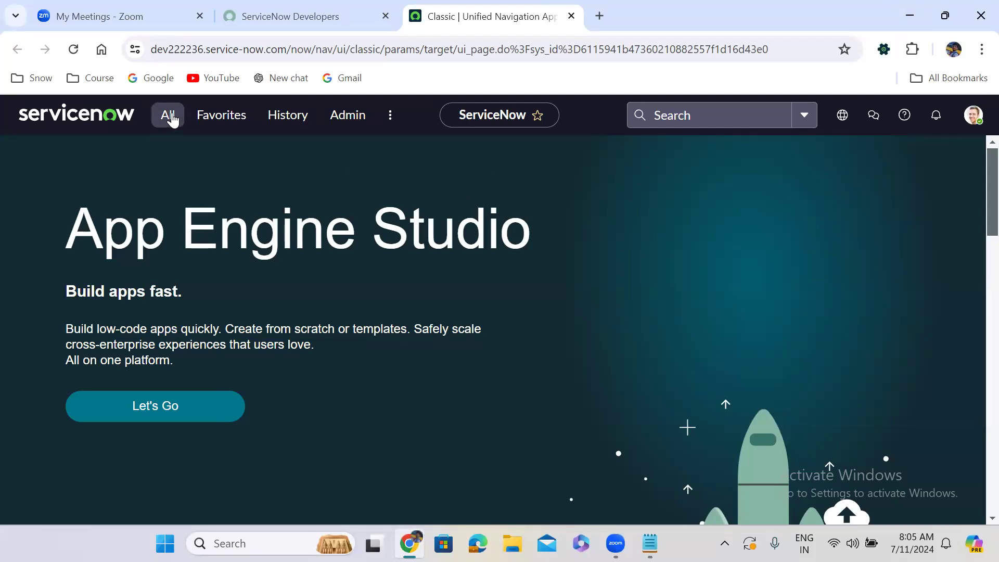
left_click(168, 117)
type("i")
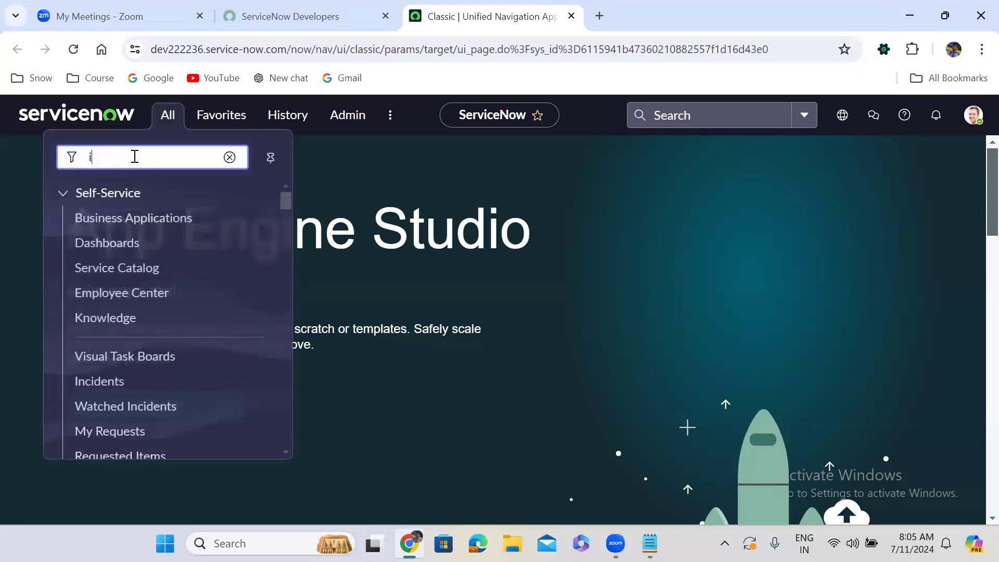
type("ncident")
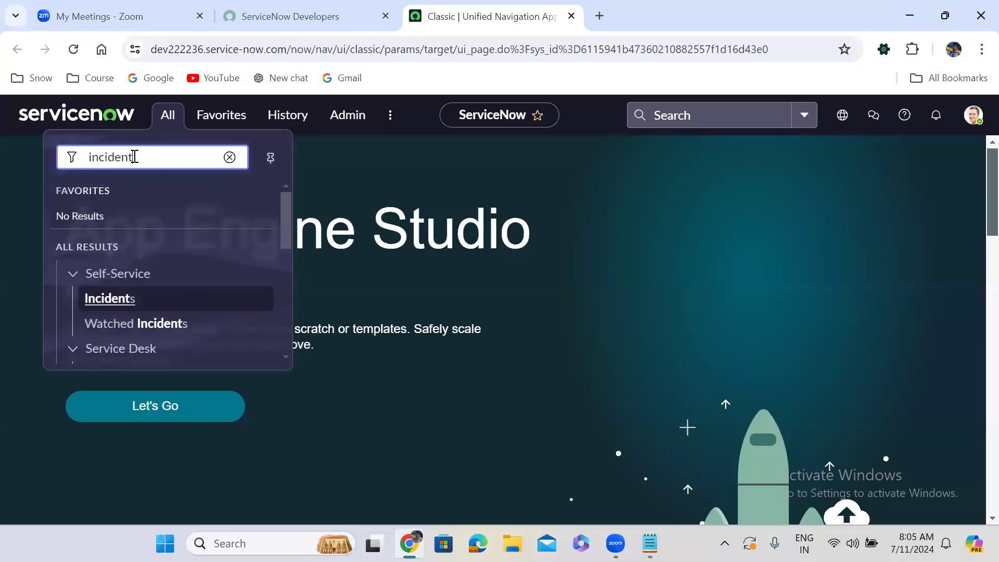
type(" FORM")
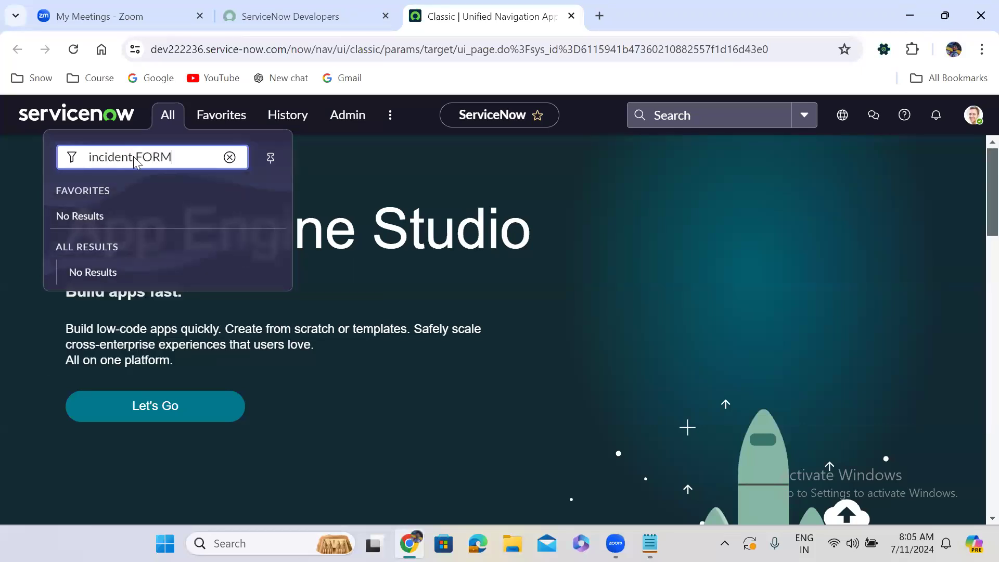
key("Return")
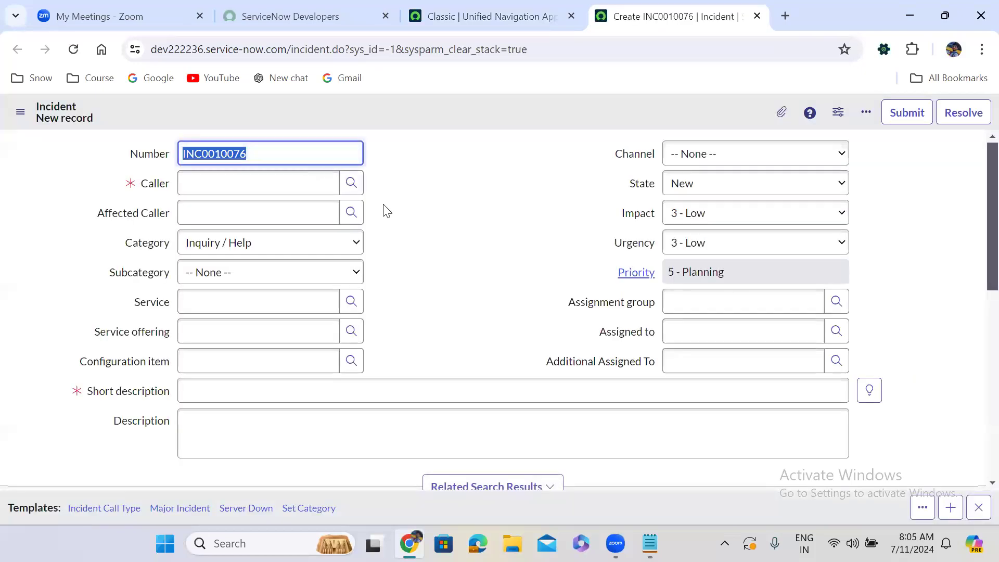
Examine the Caller field on the new incident, including its user lookup list and recent selections.
left_click(429, 149)
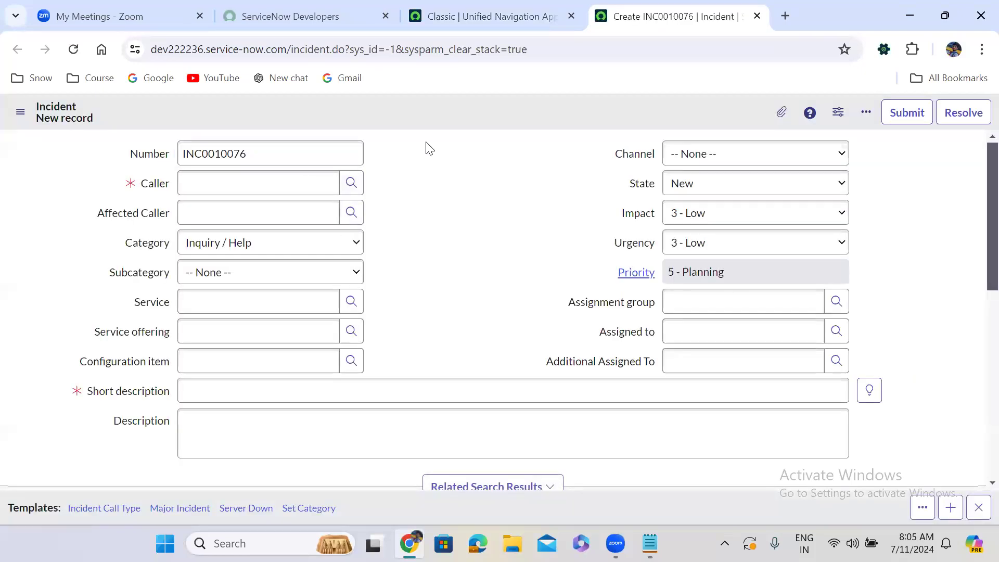
left_click(153, 184)
left_click(142, 207)
left_click(398, 191)
left_click(352, 183)
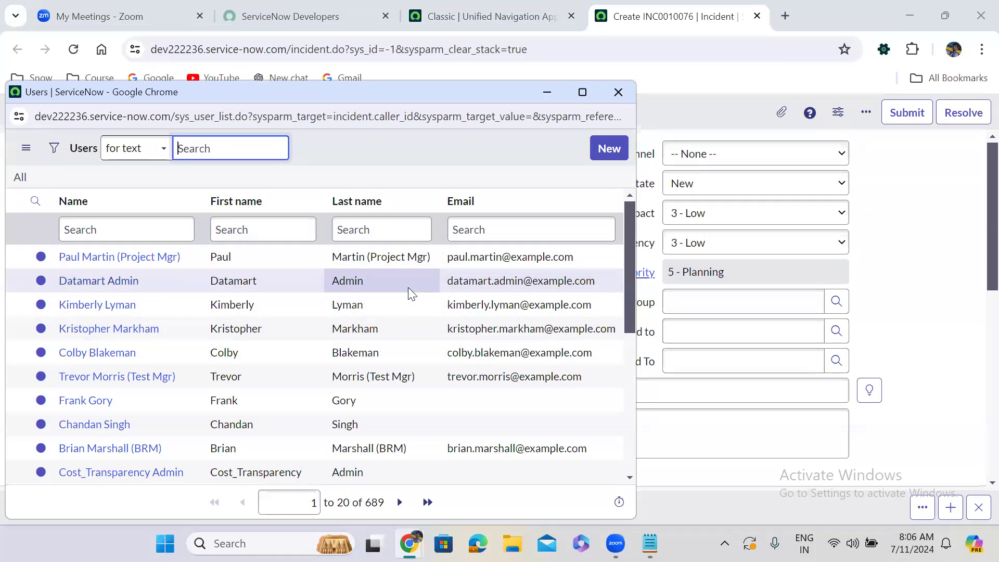
left_click(618, 92)
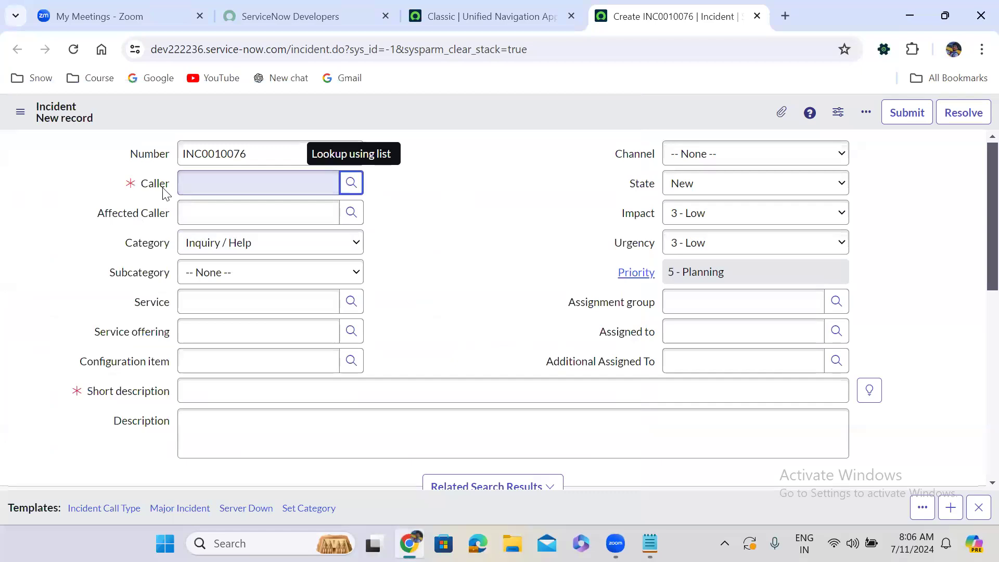
left_click(208, 179)
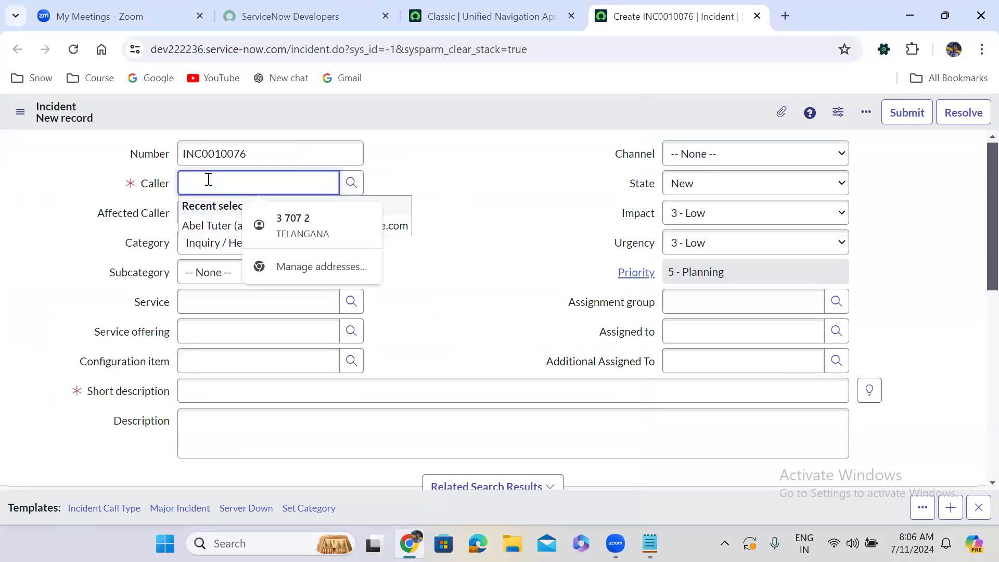
left_click(460, 158)
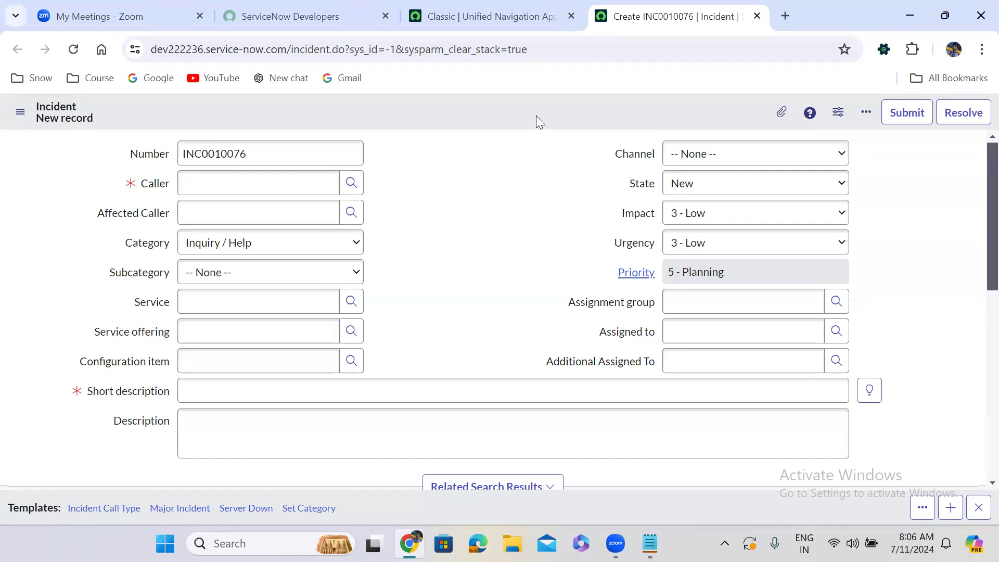
Open the list layout configuration of the users list from the Caller field's lookup.
left_click(351, 184)
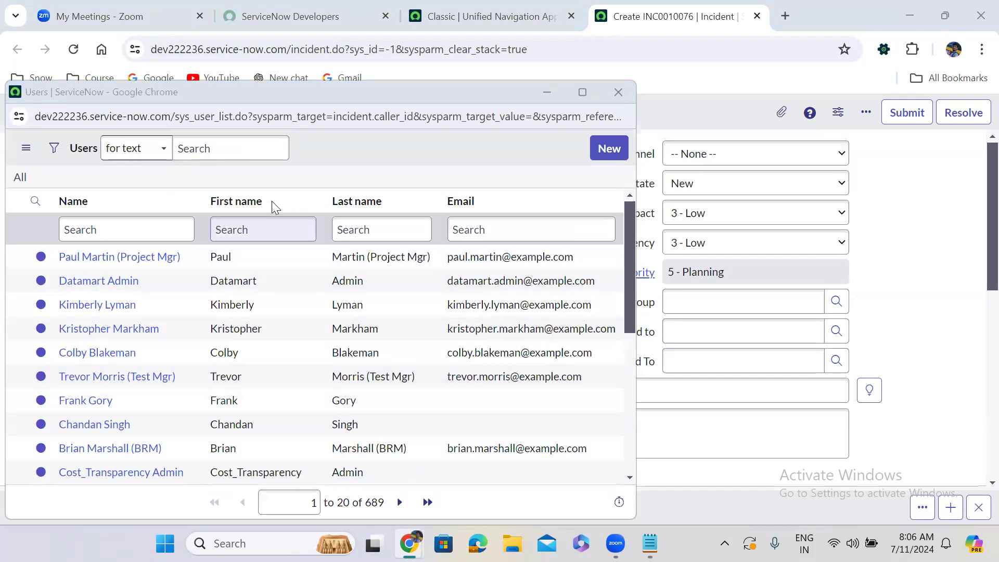
left_click(308, 206)
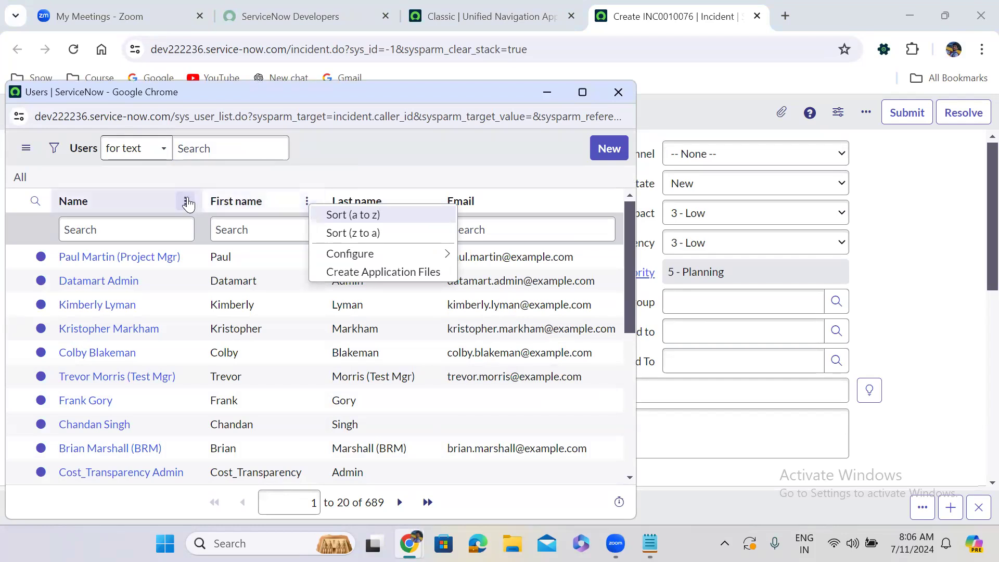
left_click(186, 202)
left_click(186, 203)
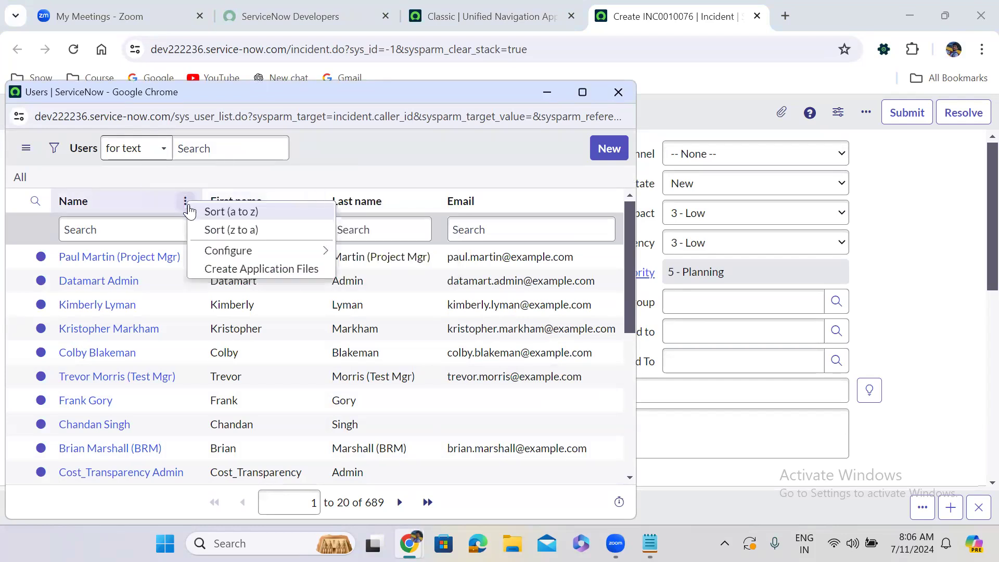
mouse_move(294, 252)
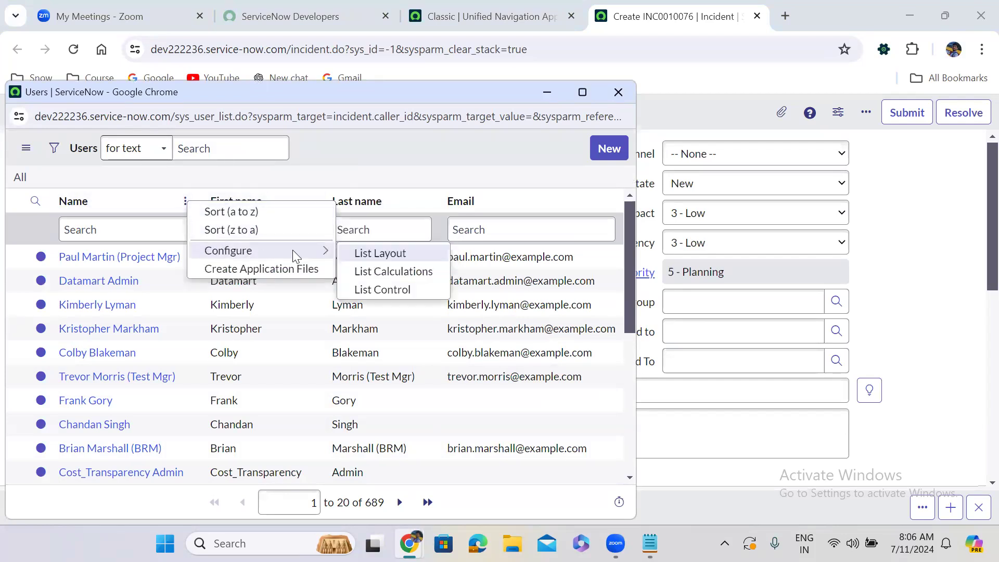
left_click(389, 252)
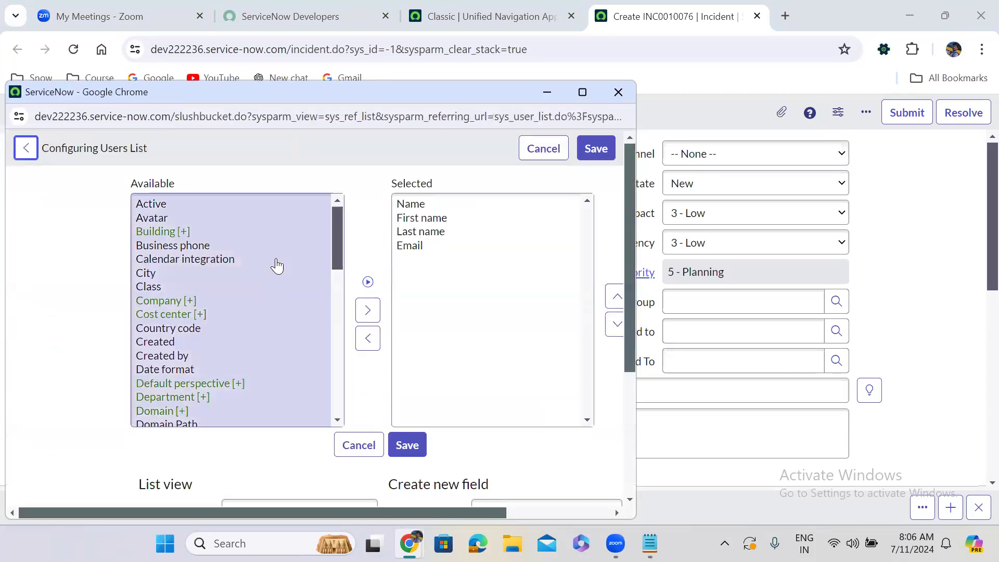
Add the Department column directly after First name in the users list layout, save it and close the lookup window.
left_click(163, 287)
key("d")
key("e")
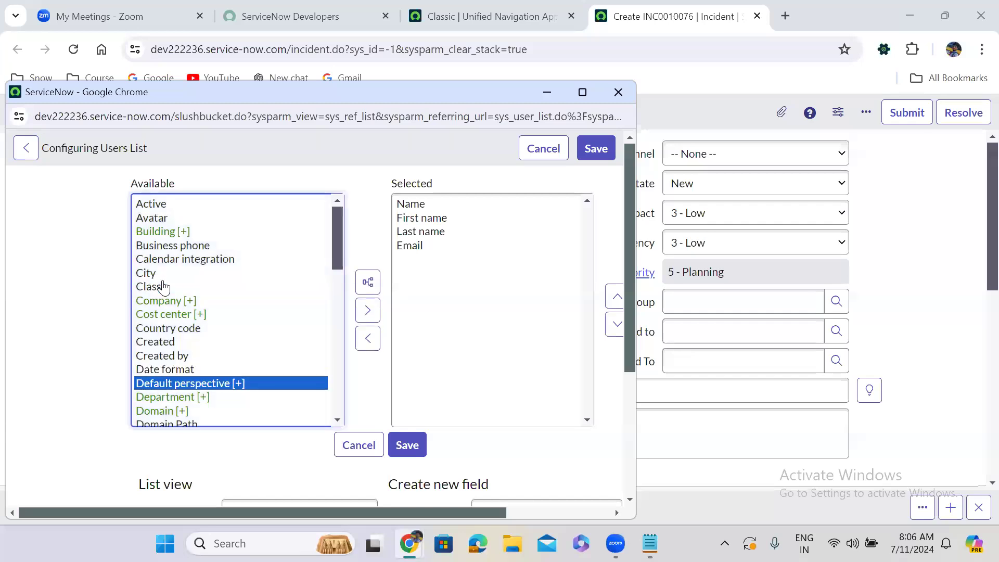
key("p")
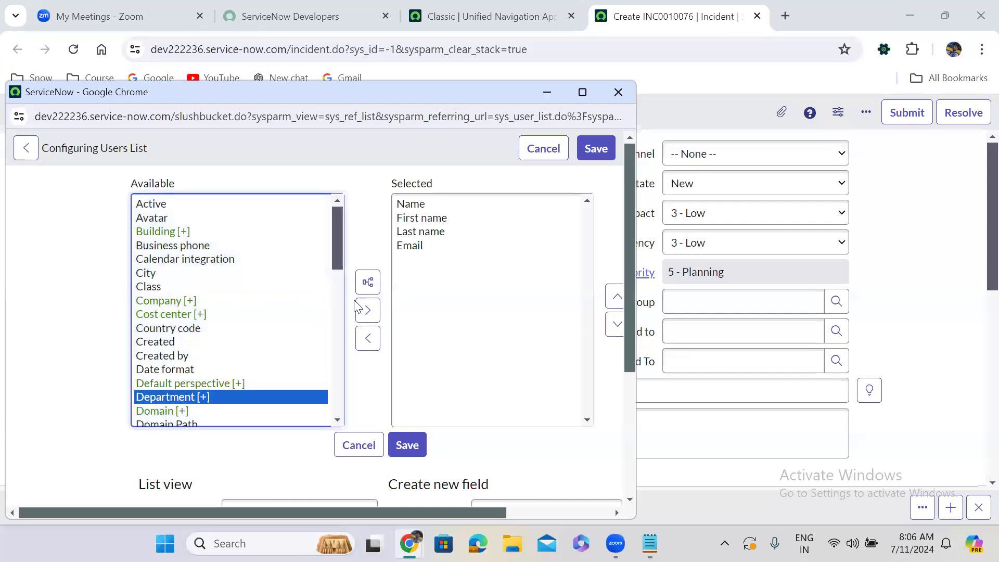
left_click(367, 310)
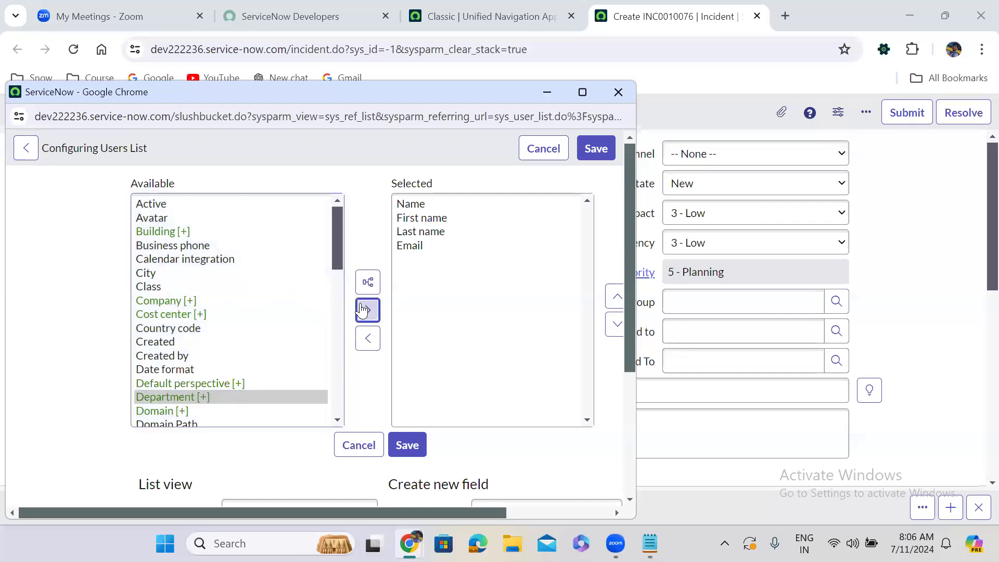
left_click(616, 296)
left_click(616, 296)
left_click(407, 446)
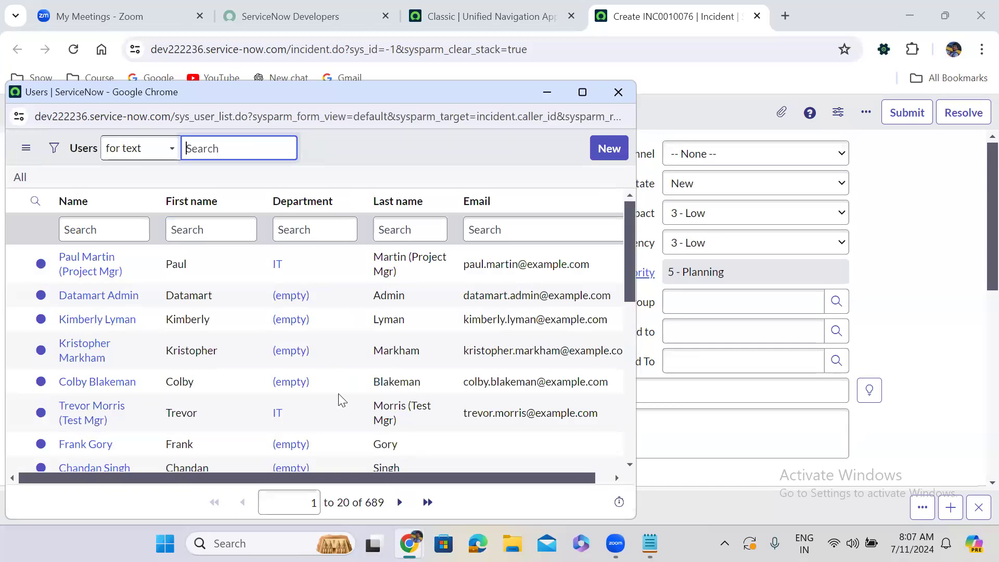
left_click(618, 93)
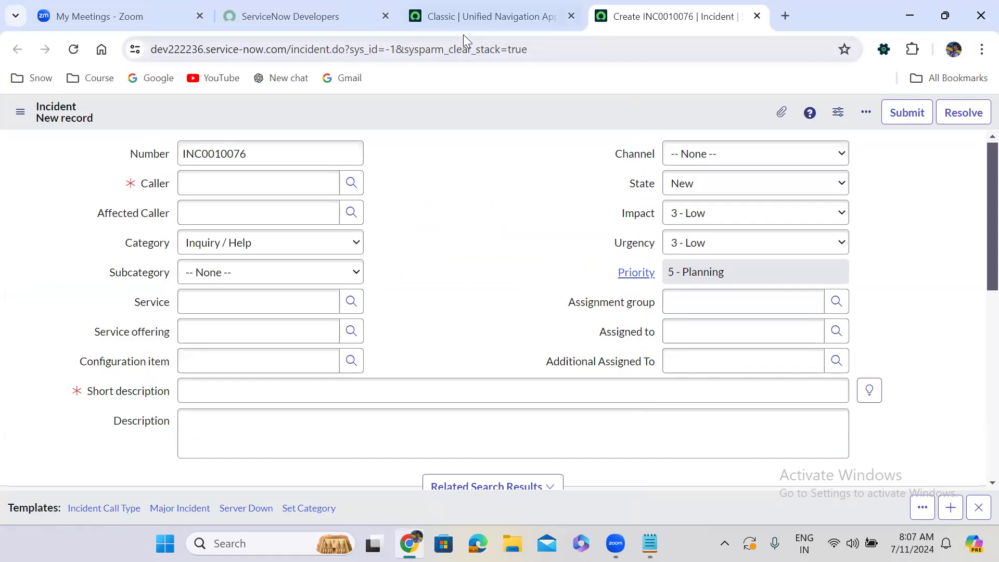
Filter the ServiceNow navigator for "pt inc" and open the System Definition Script Includes list in a new tab.
left_click(453, 9)
left_click(164, 121)
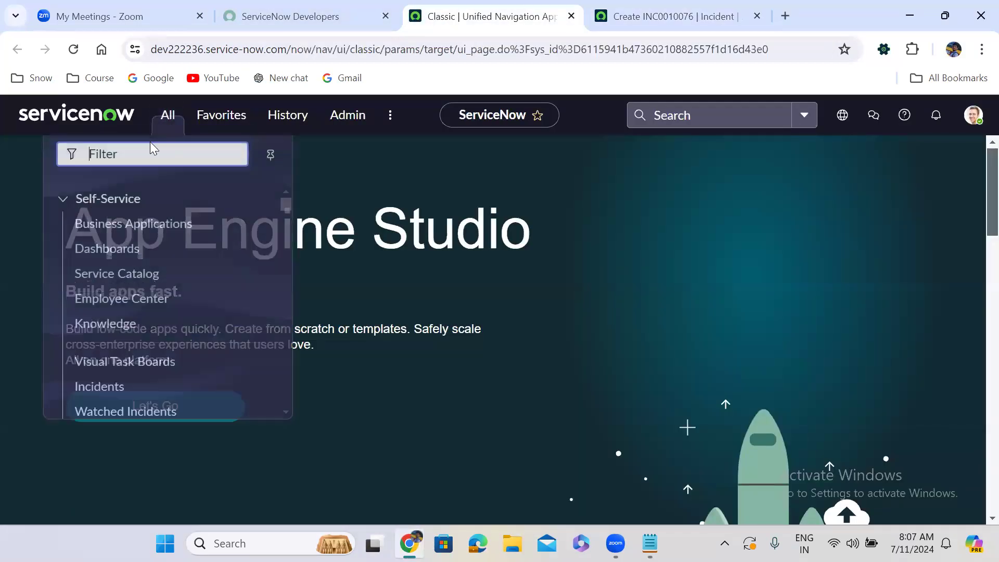
type("pt inc")
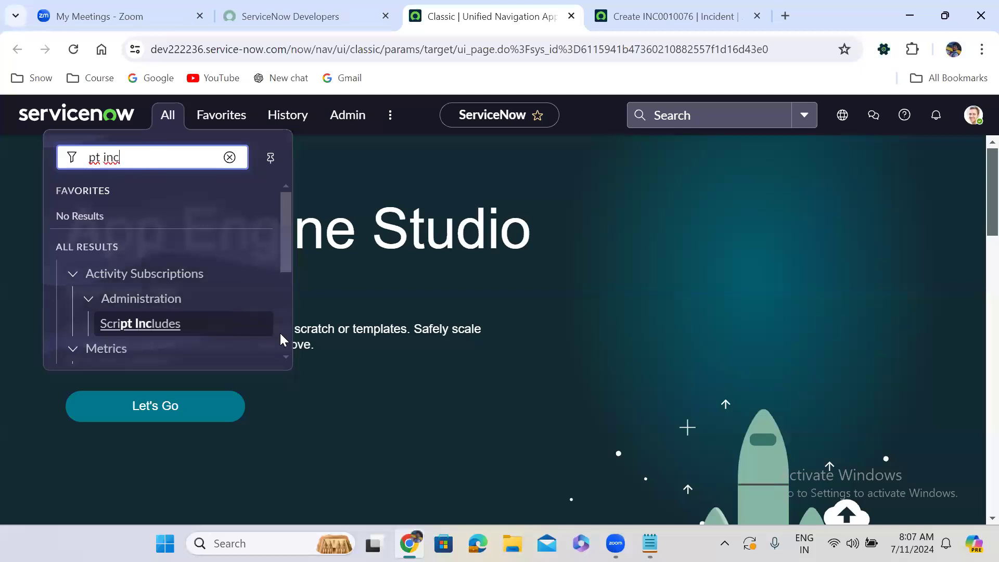
left_click_drag(284, 251, 286, 312)
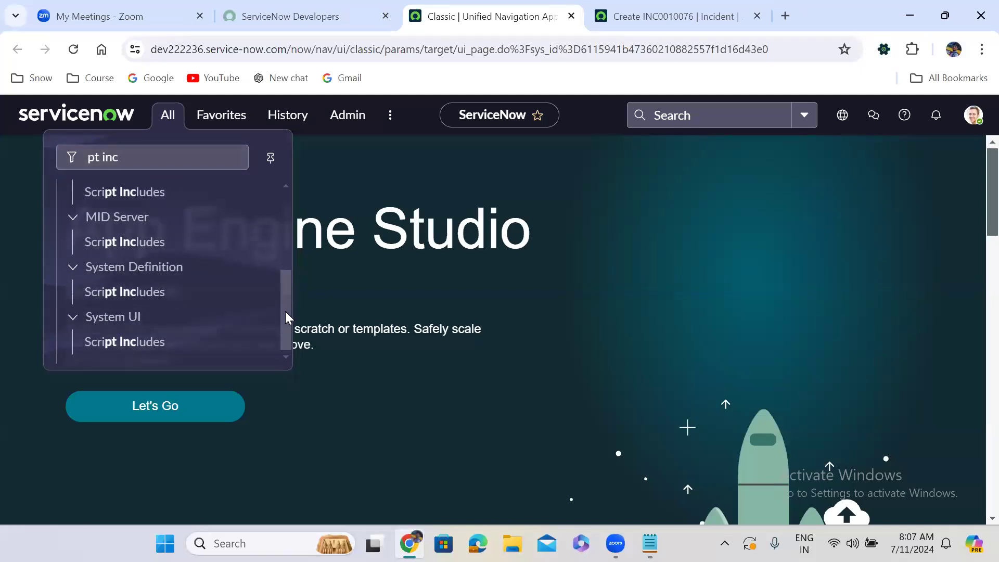
middle_click(131, 295)
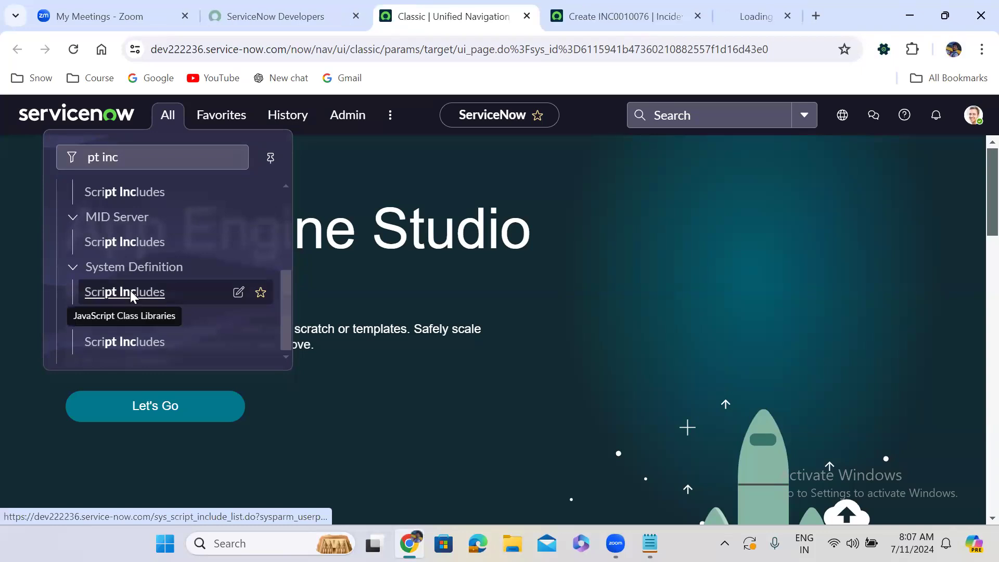
left_click(749, 15)
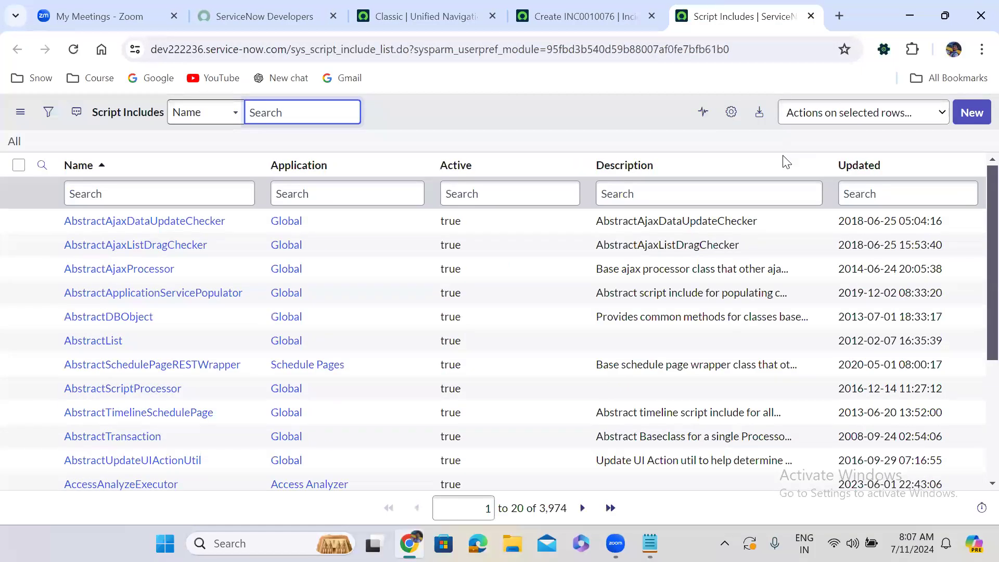
Create a new script include record and name it loggedInUserDeptUsers.
left_click(976, 112)
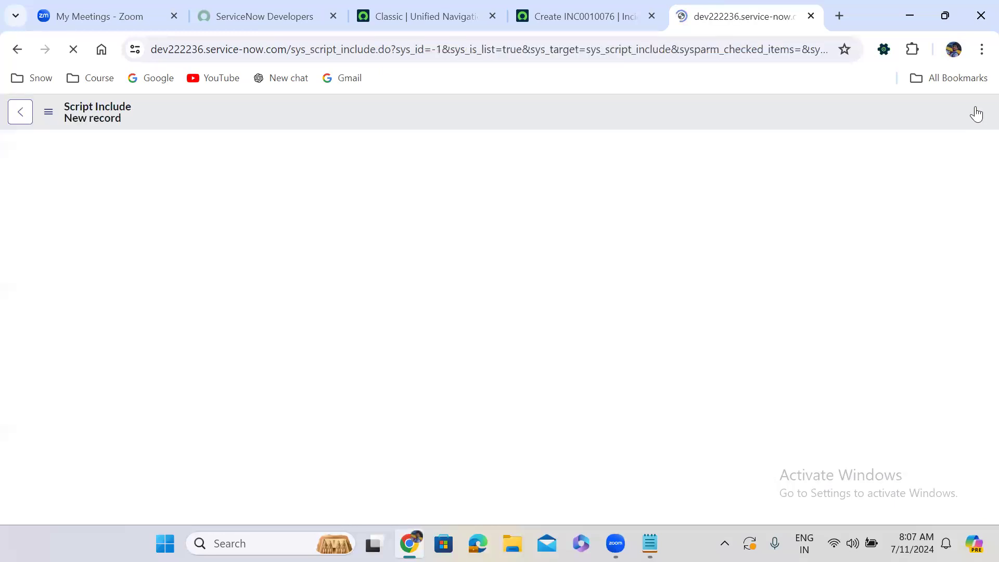
left_click(419, 157)
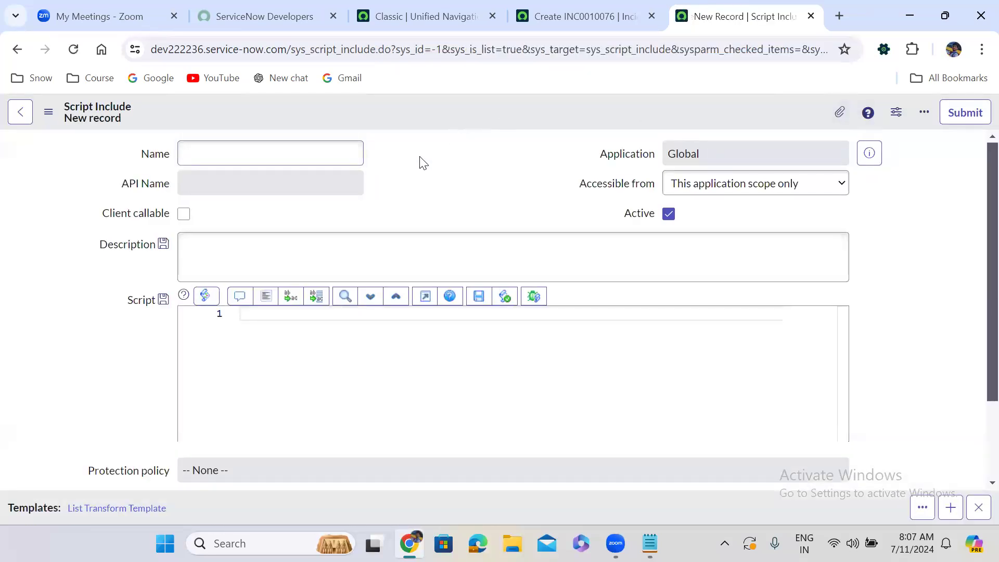
left_click(227, 153)
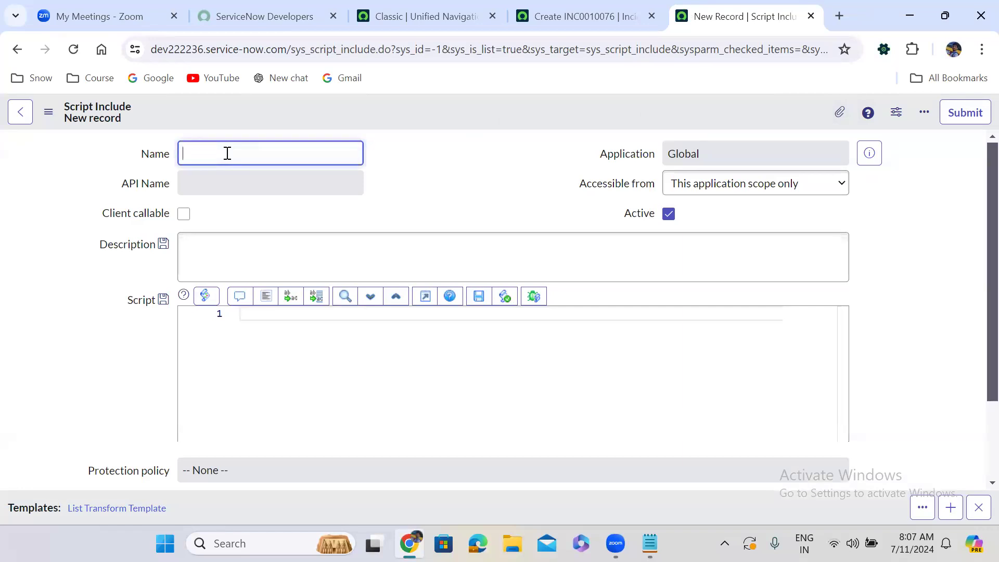
type("loggedInUserDeptUsers")
left_click(491, 202)
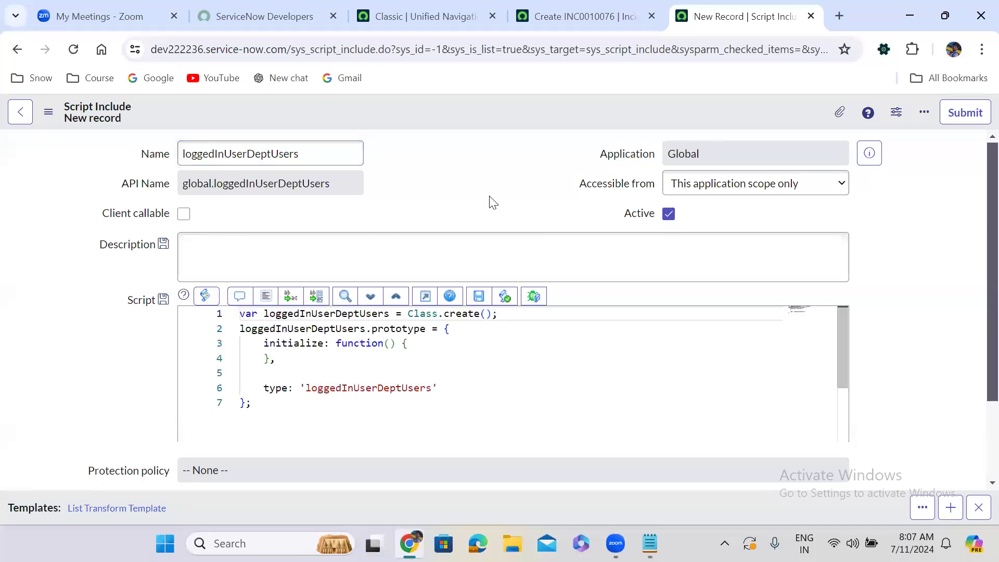
Start a new member named getConditionForLoggedInUserDept after the initialize function in the script.
left_click(298, 363)
key("Return")
key("Return")
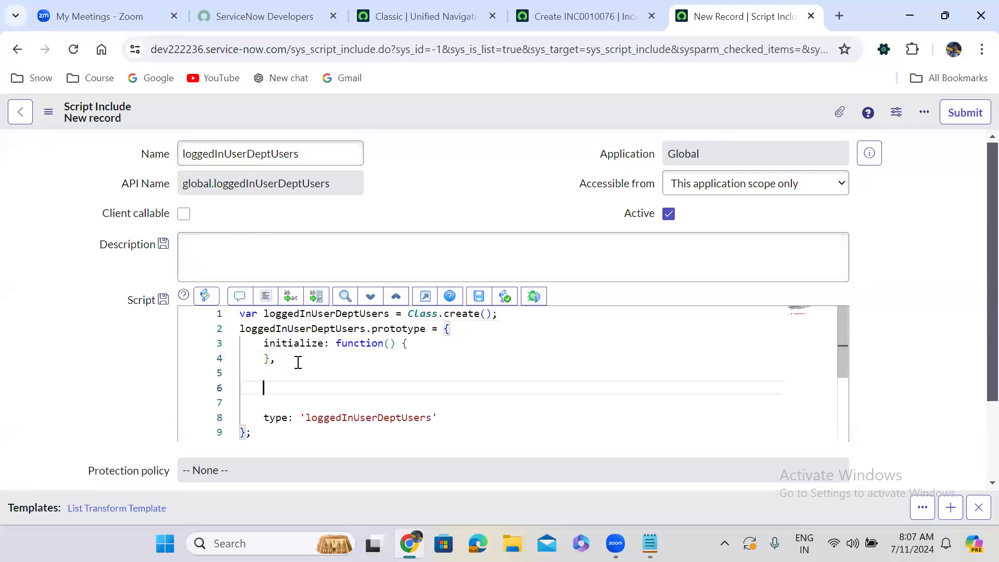
type("get")
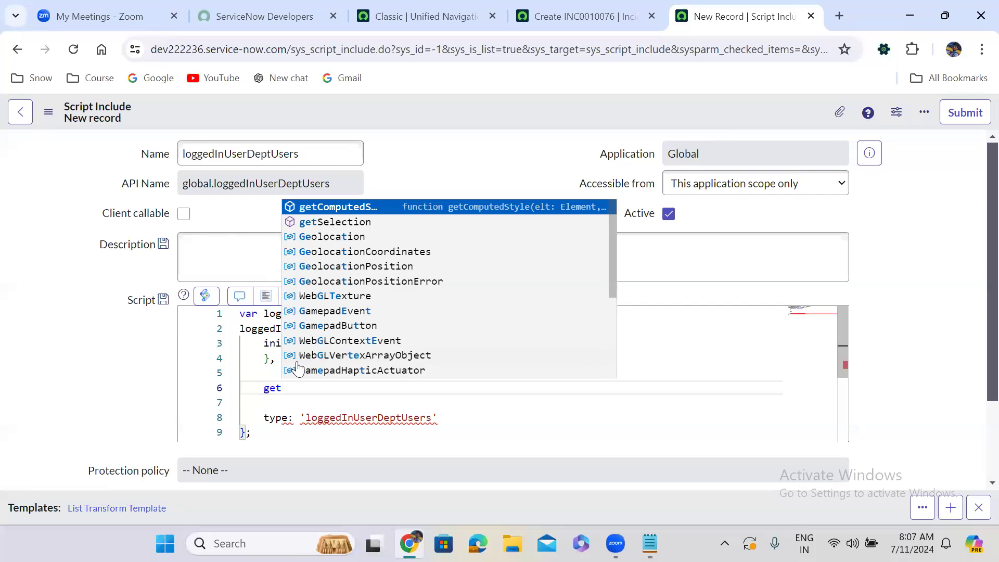
type("Co")
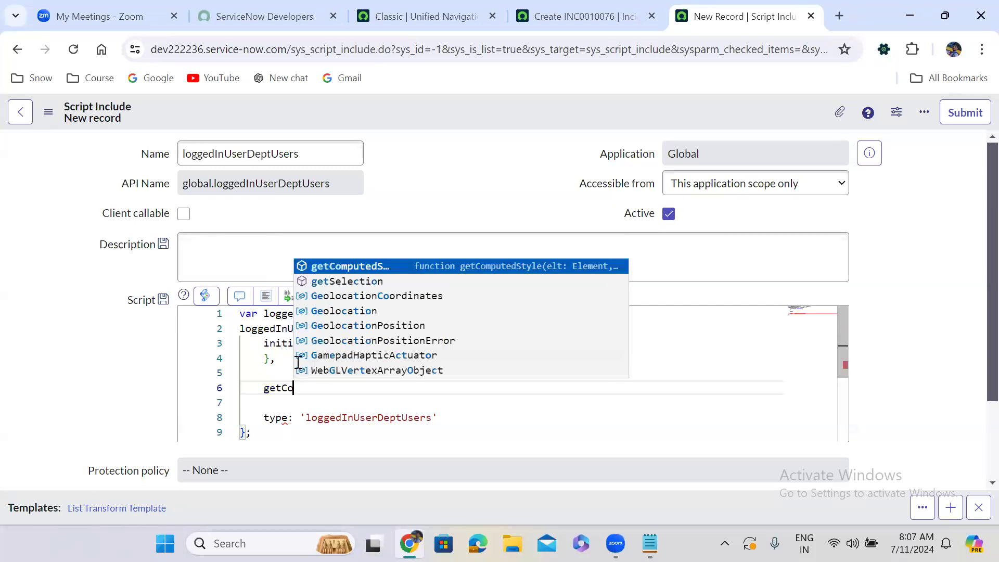
type("ndition")
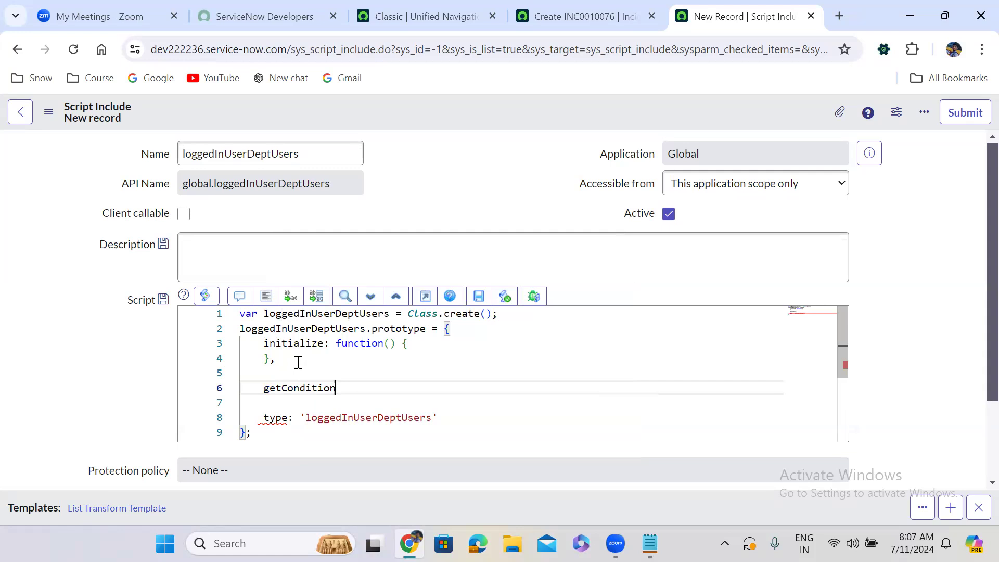
type("ForLoggedInUserS")
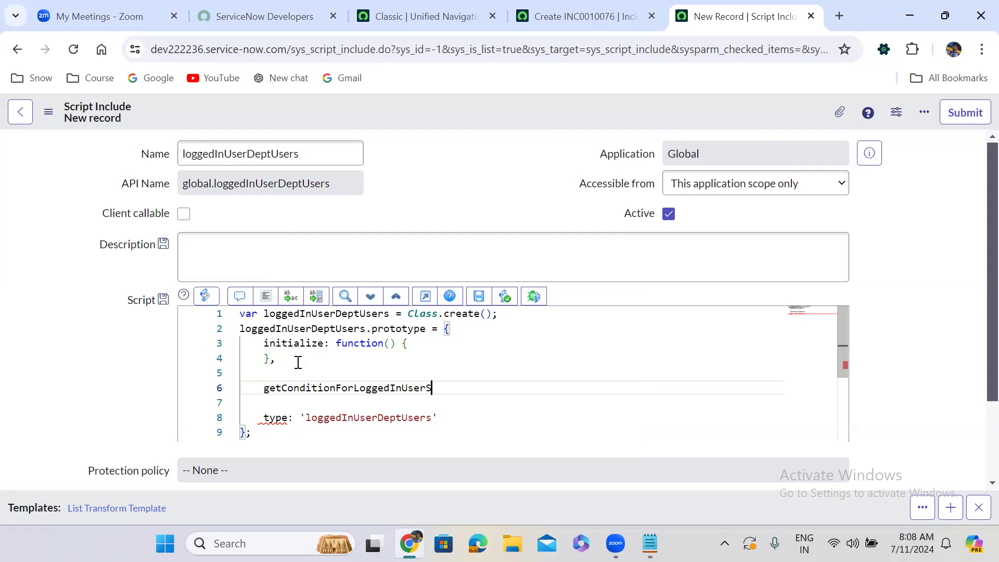
key("BackSpace")
type("Dept: function(){")
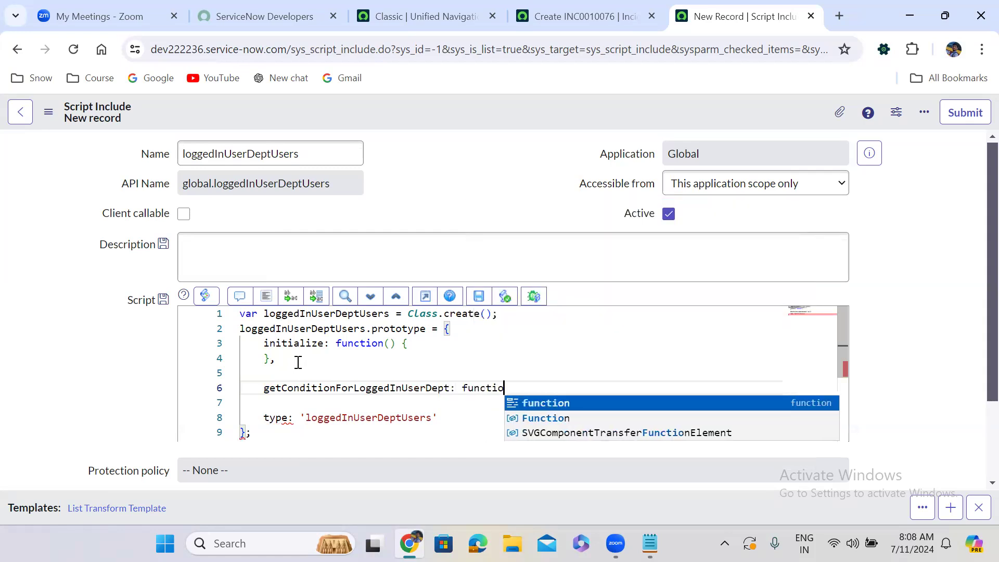
Define getConditionForLoggedInUserDept as an empty function without parameters, end it with a comma and format the code.
key("Return")
key("Return")
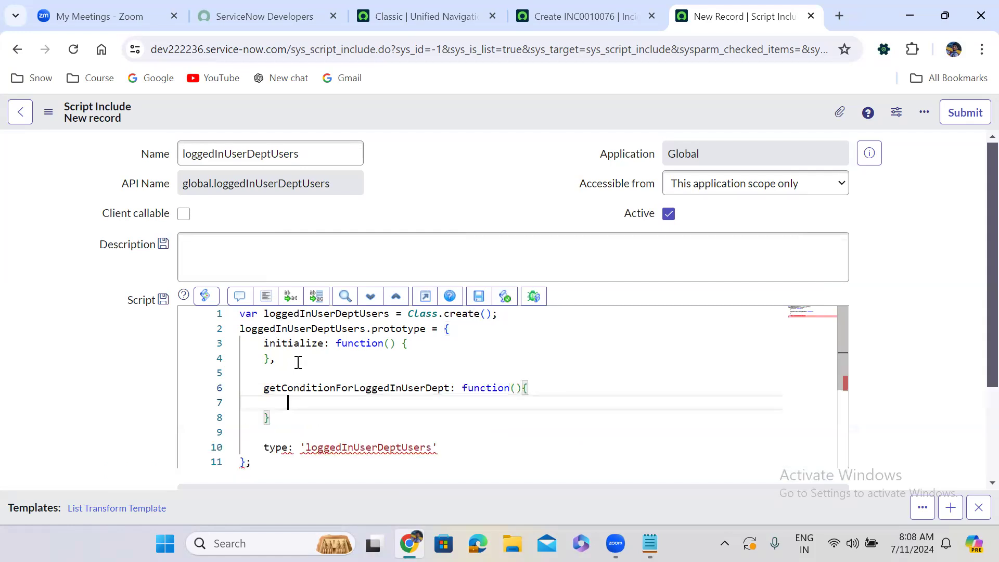
type(",")
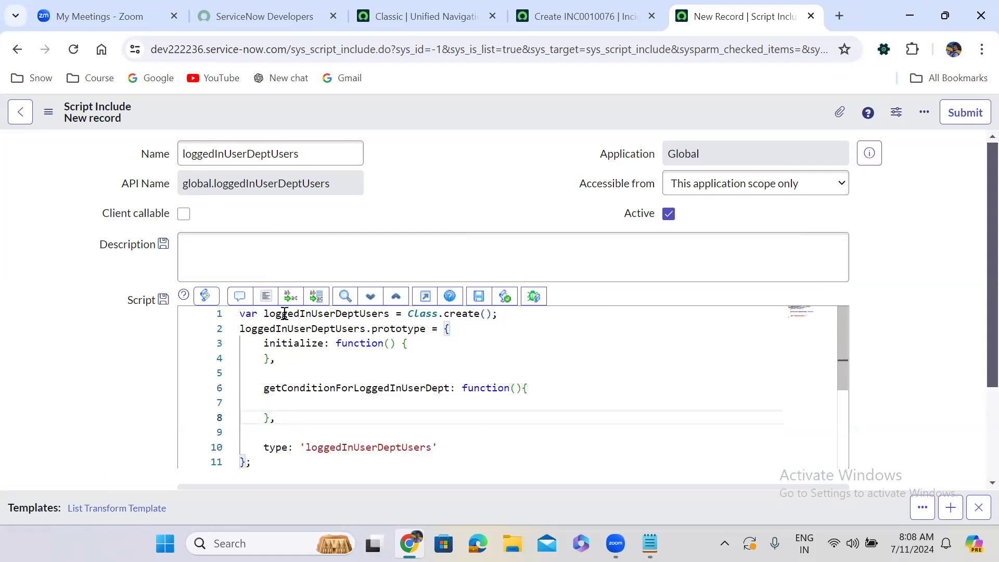
left_click(266, 296)
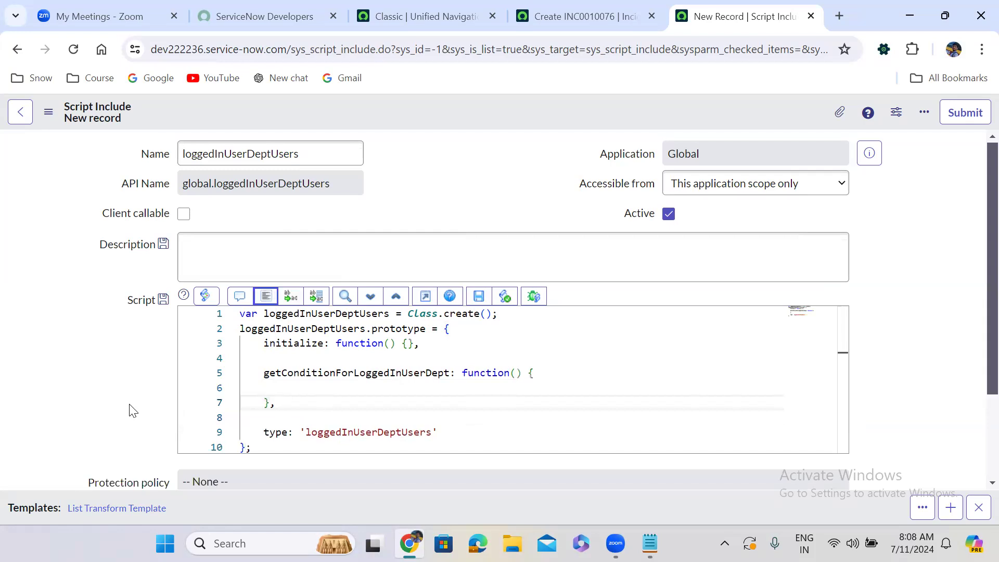
Declare the variable grUser as a new GlideRecord inside the getConditionForLoggedInUserDept function.
scroll(133, 411, "down", 1)
scroll(132, 411, "down", 1)
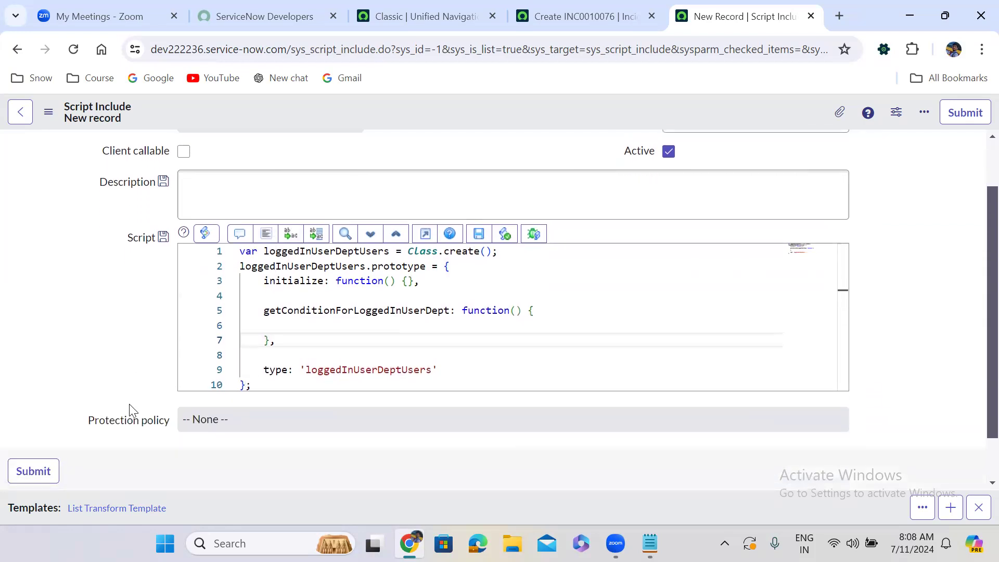
left_click(332, 326)
left_click(328, 490)
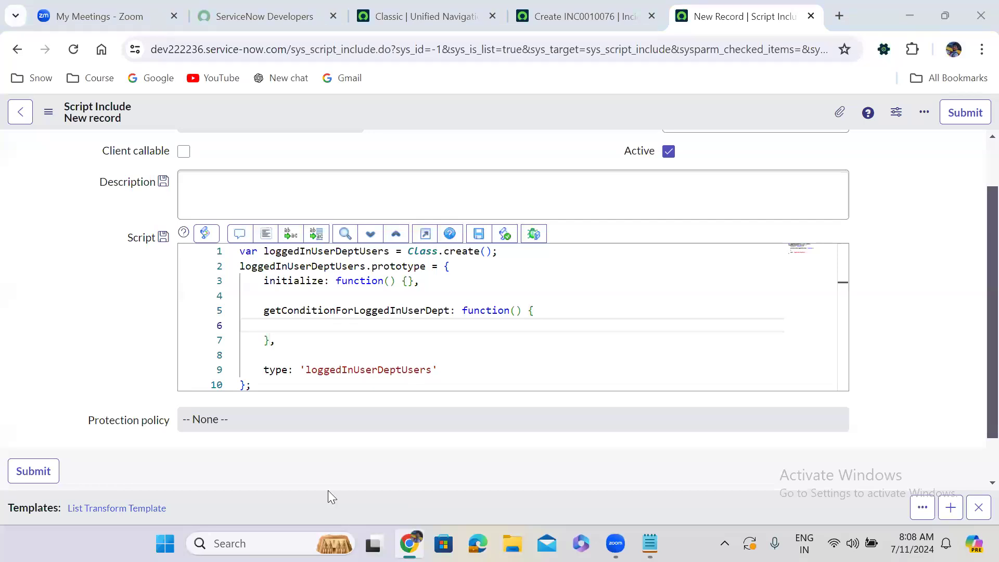
left_click(296, 325)
key("Return")
left_click(296, 326)
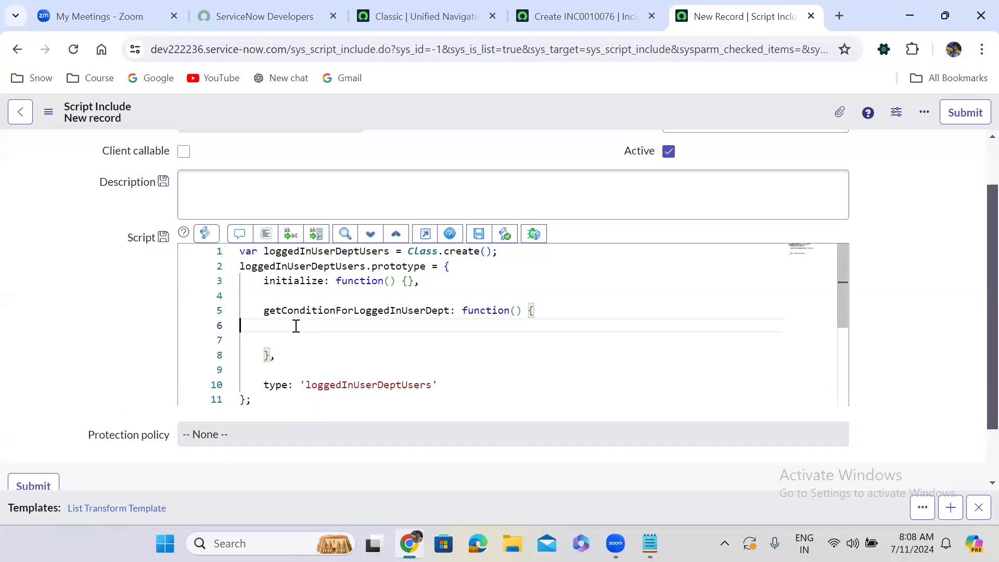
type("v")
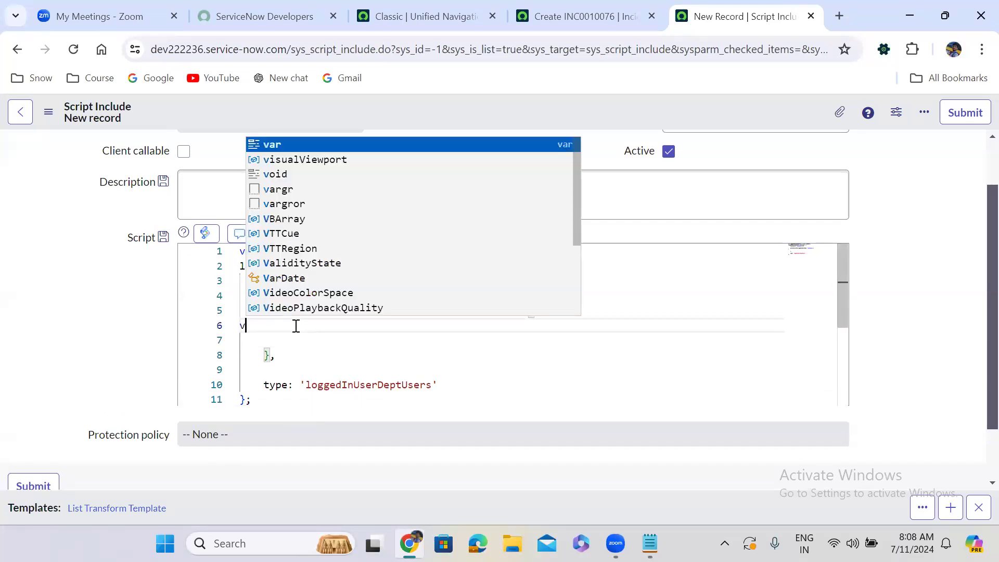
type("ar grUser = n")
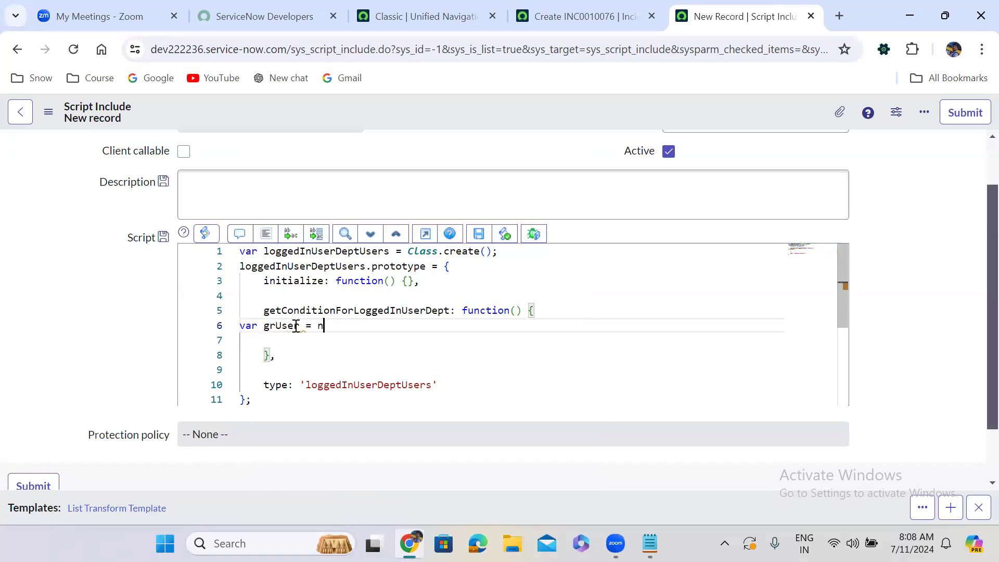
type("ew GlideRe")
key("Return")
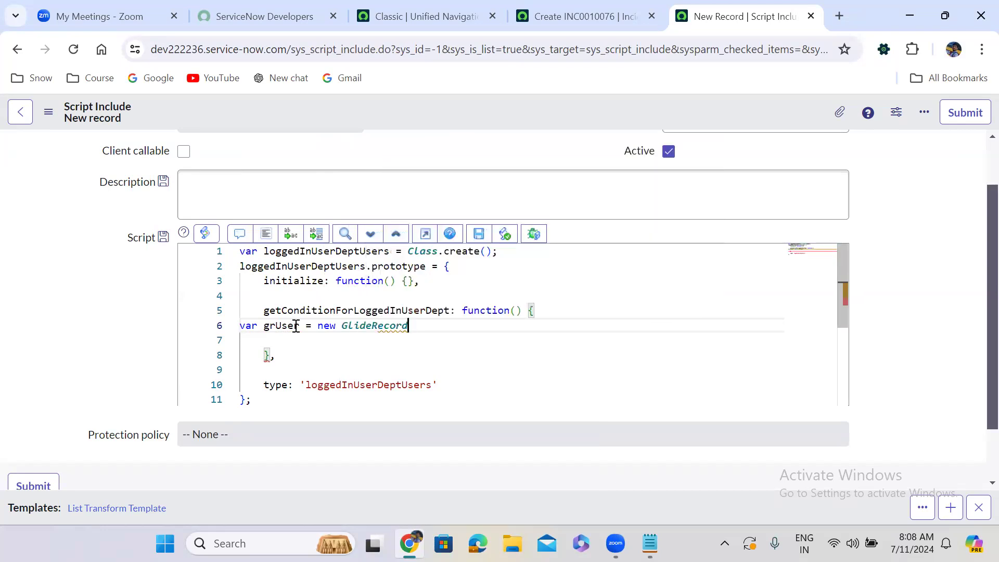
Pass 'sys_user' as the table name to the GlideRecord constructor and end the statement with a semicolon.
type("(")
type(";")
key("Left")
key("Left")
type("'sys_user")
key("End")
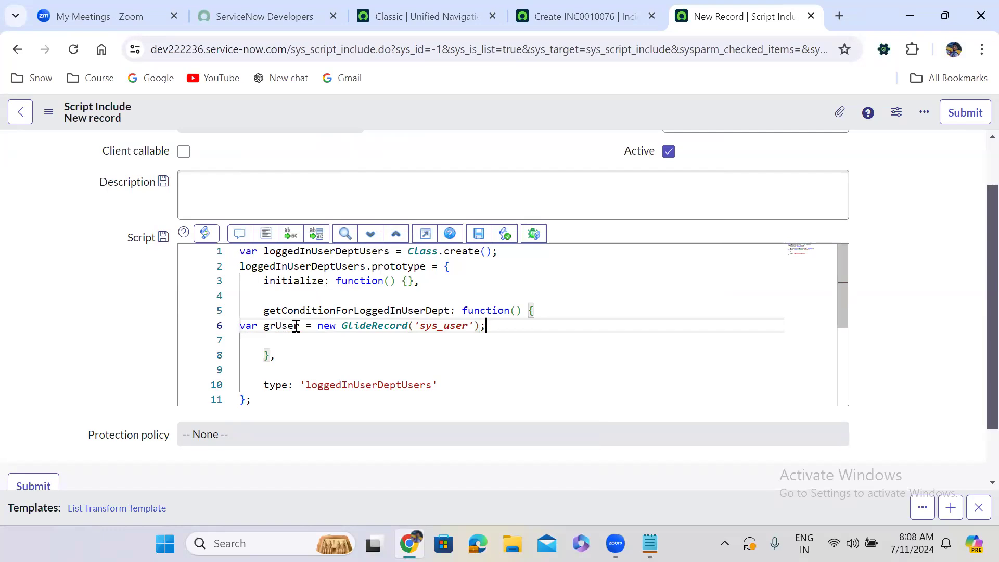
Add an empty addQuery call on grUser below the GlideRecord declaration, ending with a semicolon.
key("Return")
type("gr")
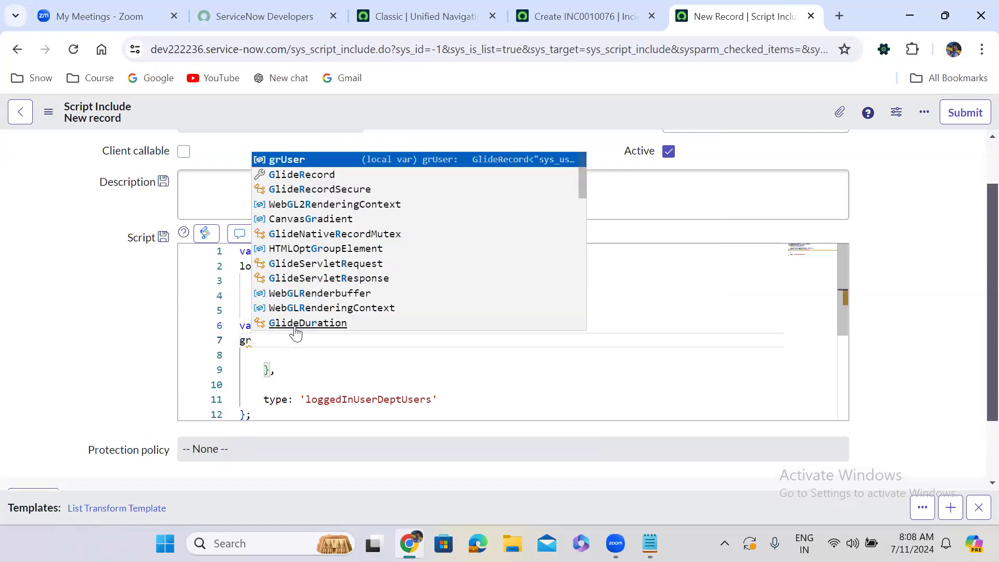
key("Return")
type(".")
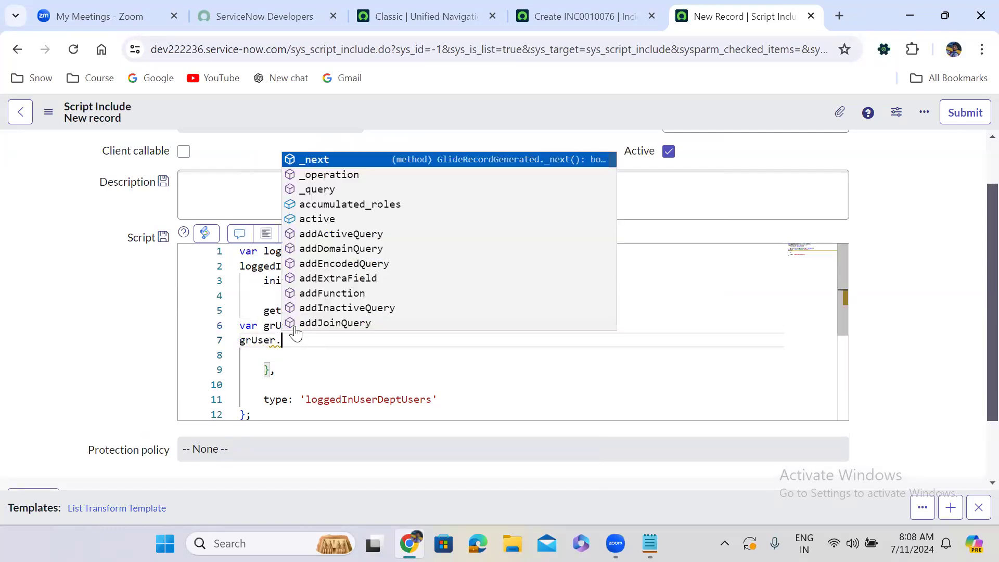
type("addQuery")
key("Return")
type("(")
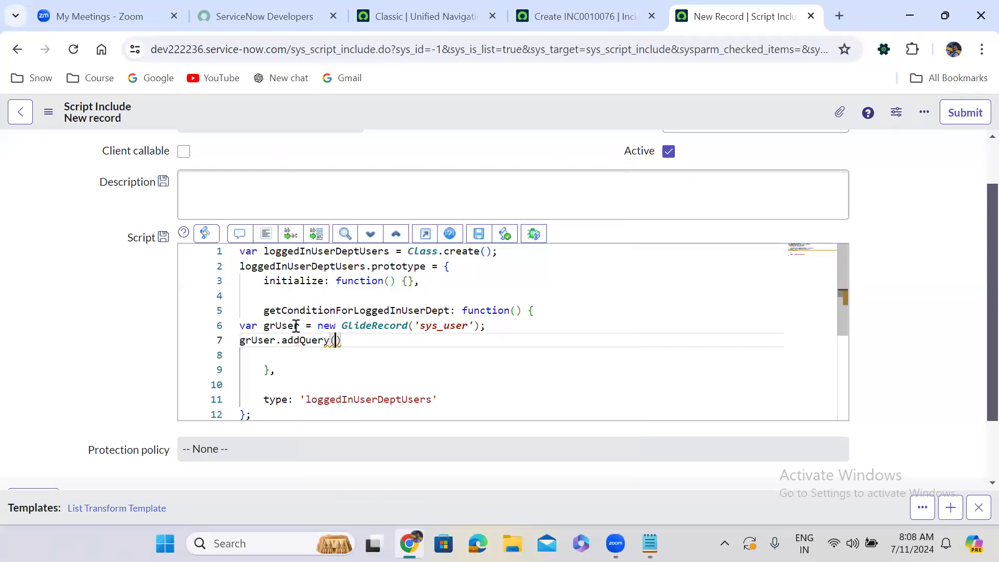
type(");")
Fill in the addQuery arguments with 'sys_id' and gs.getUserID(), and format the code.
key("Left")
key("Left")
type("'sys_id', gs.g")
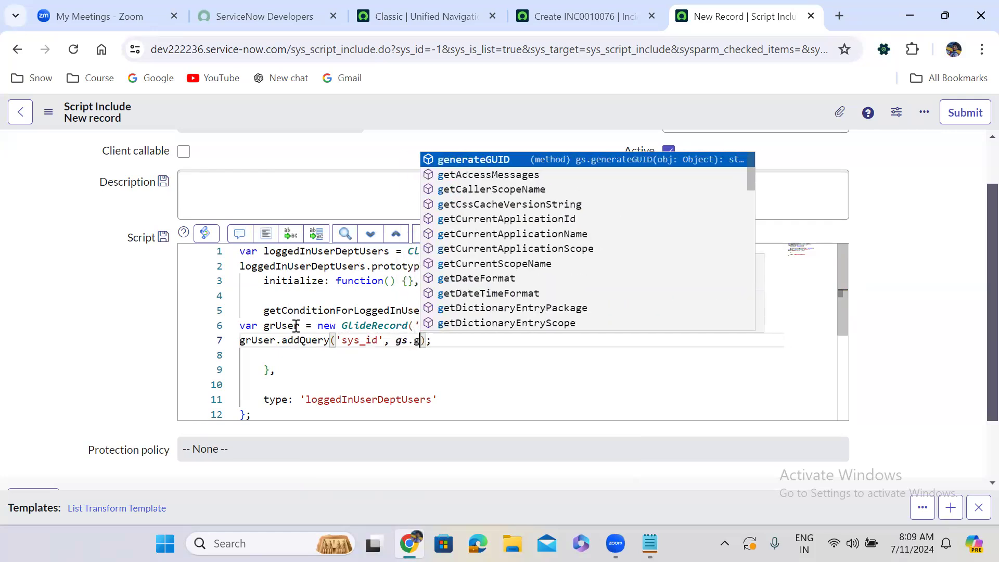
type("etU")
key("Down")
key("Down")
key("Down")
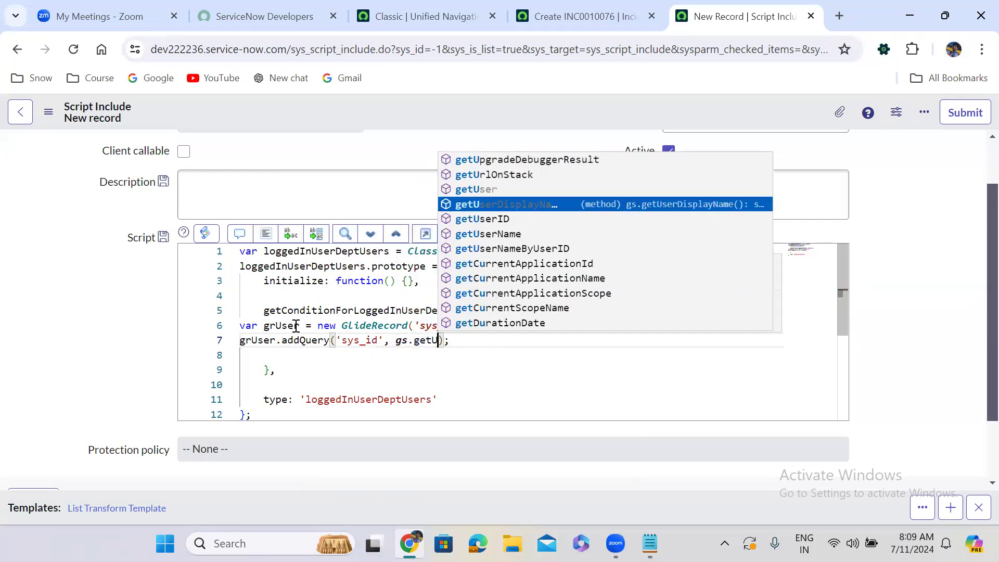
key("Down")
key("Return")
type("()")
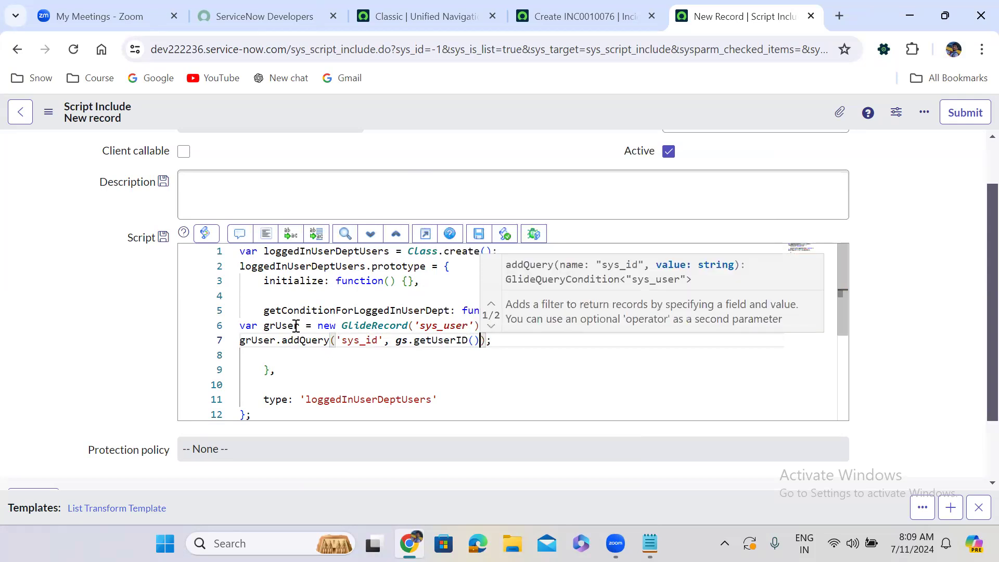
left_click(266, 235)
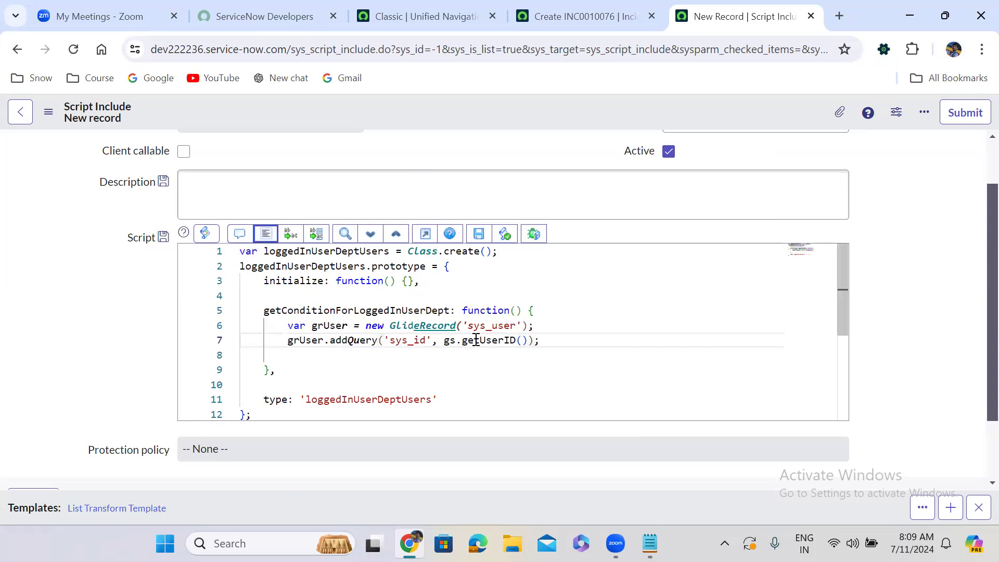
Add the statement grUser.query(); on a new line below the addQuery call.
left_click_drag(441, 341, 528, 344)
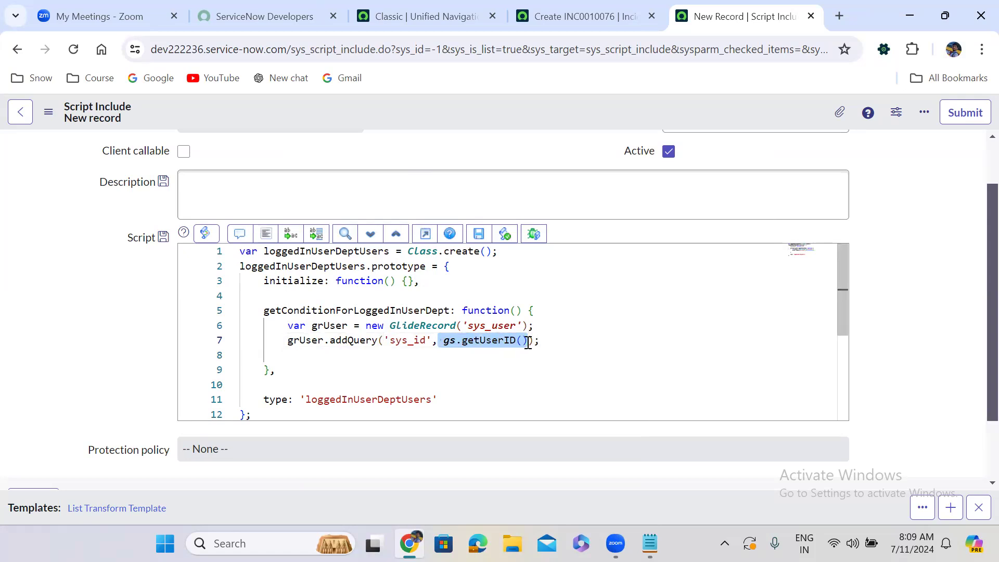
left_click(552, 341)
key("Return")
type("grUser.query();")
key("Return")
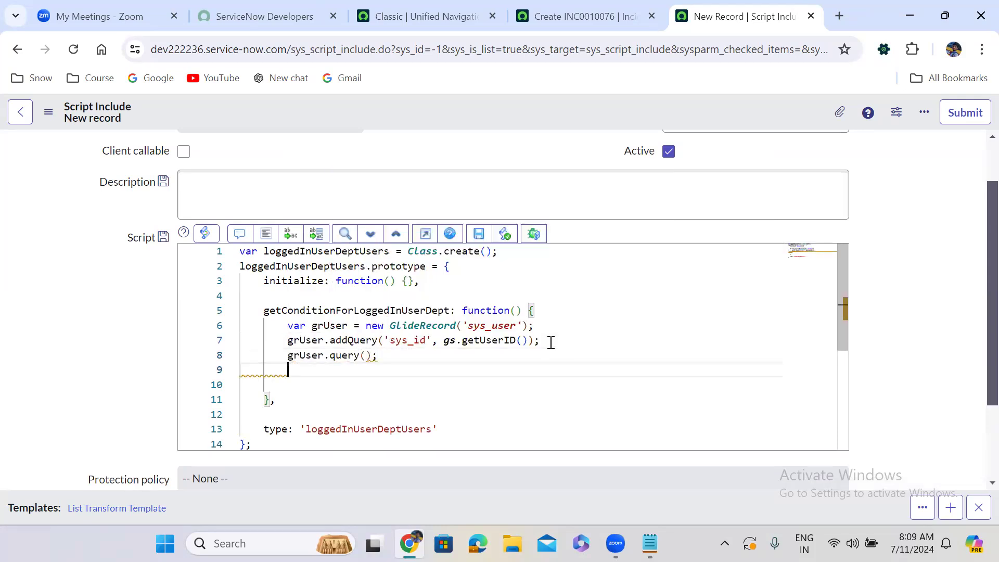
Add an if block with empty condition and body below the grUser.query() statement.
type("if()")
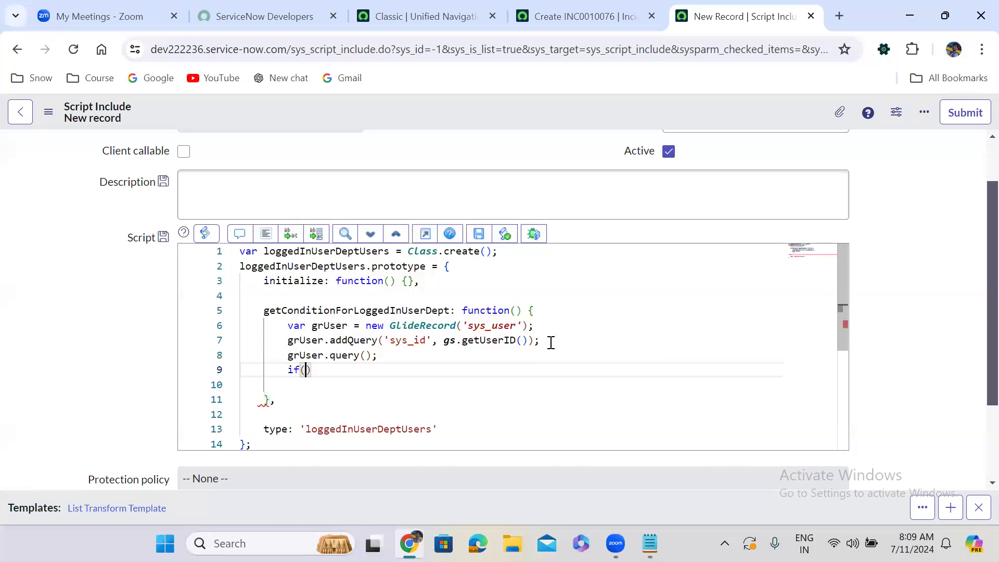
type("{")
key("Return")
key("Up")
key("Left")
Set the if condition to grUser.next() and format the code.
type("gr")
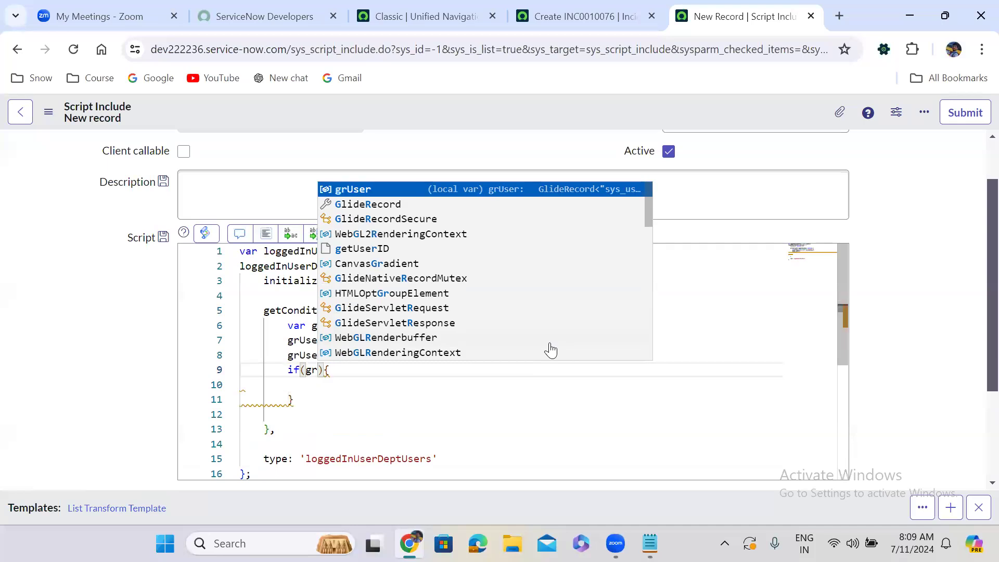
type("U")
key("Down")
key("Up")
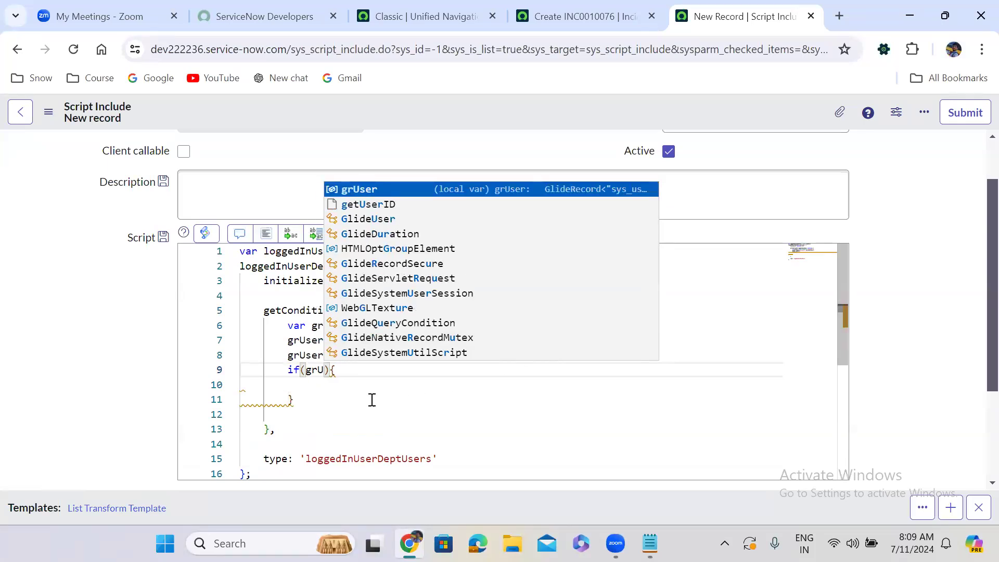
left_click(291, 383)
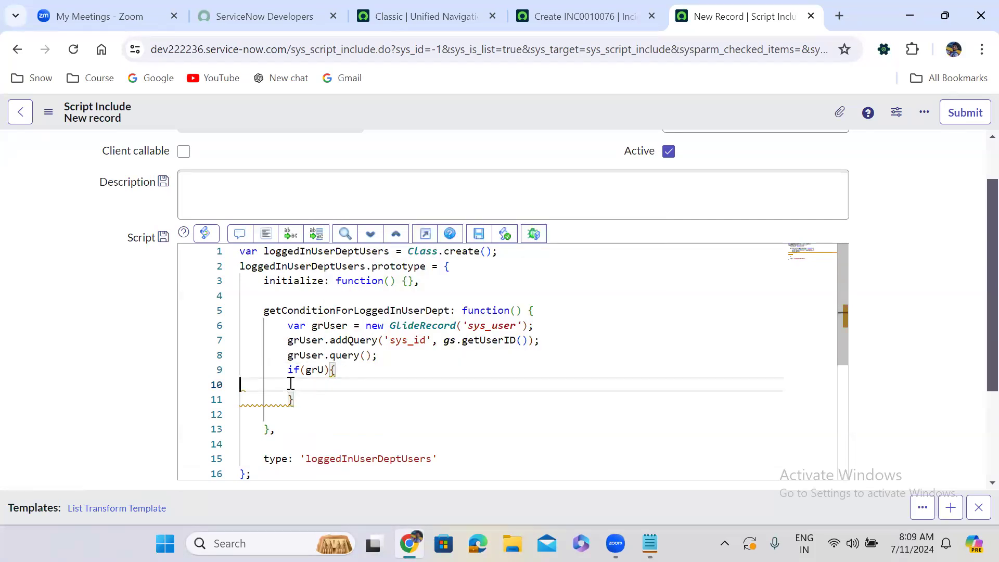
left_click(324, 371)
key("ctrl+space")
key("Return")
type(".n")
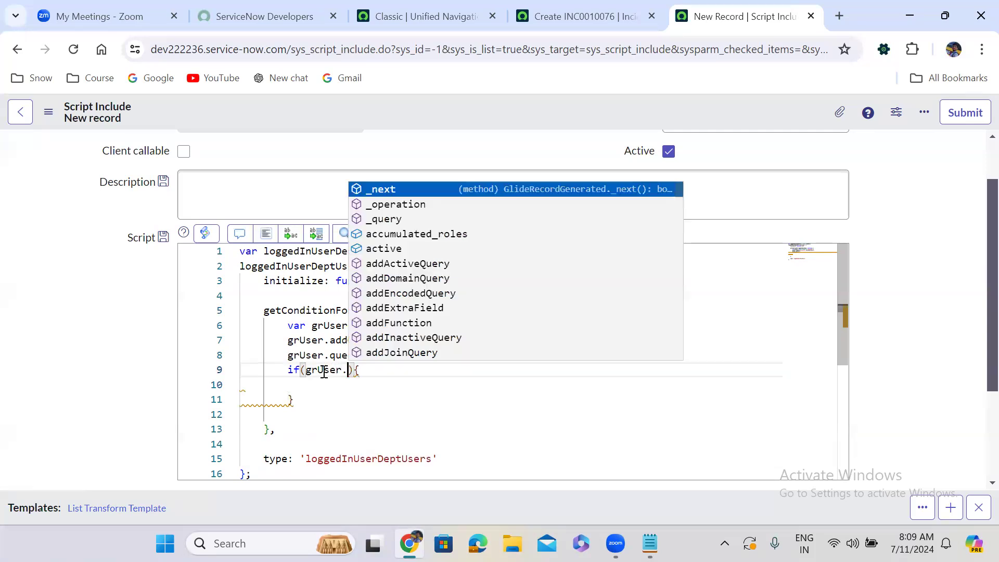
key("Down")
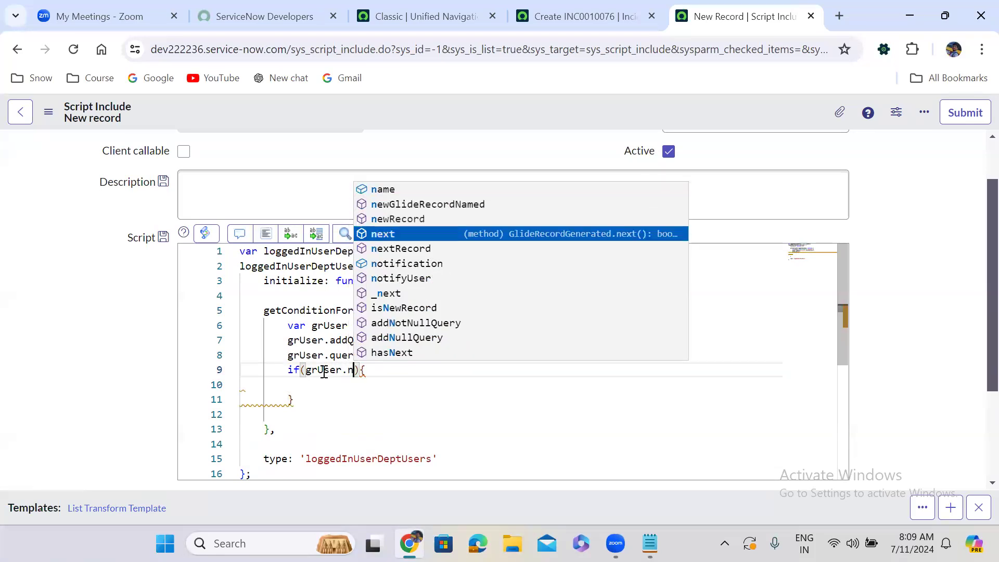
key("Return")
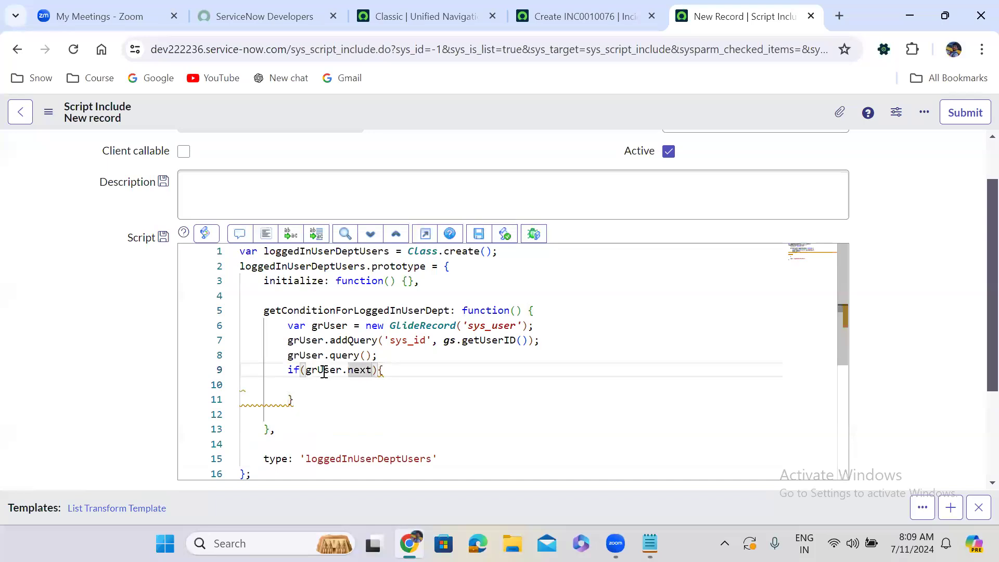
type("()")
key("Down")
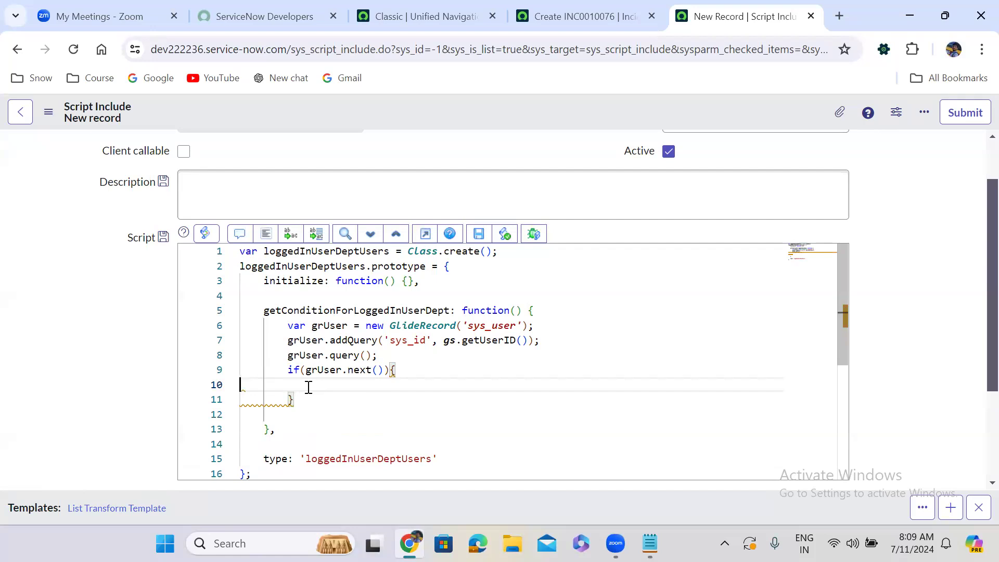
left_click(266, 234)
Declare the variable cond as an empty string between the grUser.query() statement and the if block.
left_click(384, 355)
key("Return")
key("Return")
type("var cond = ")
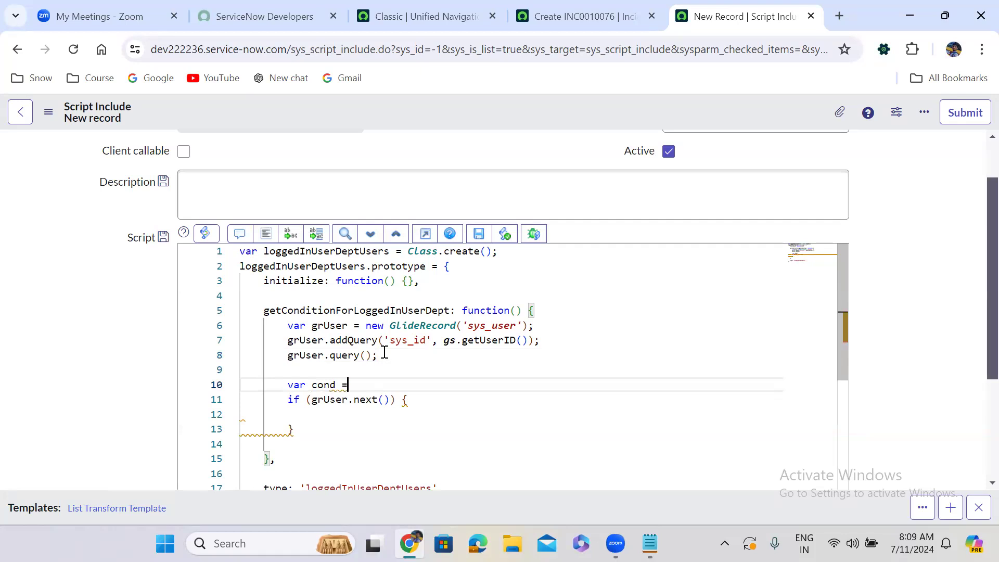
type("'';")
double_click(322, 385)
key("ctrl+c")
left_click(318, 416)
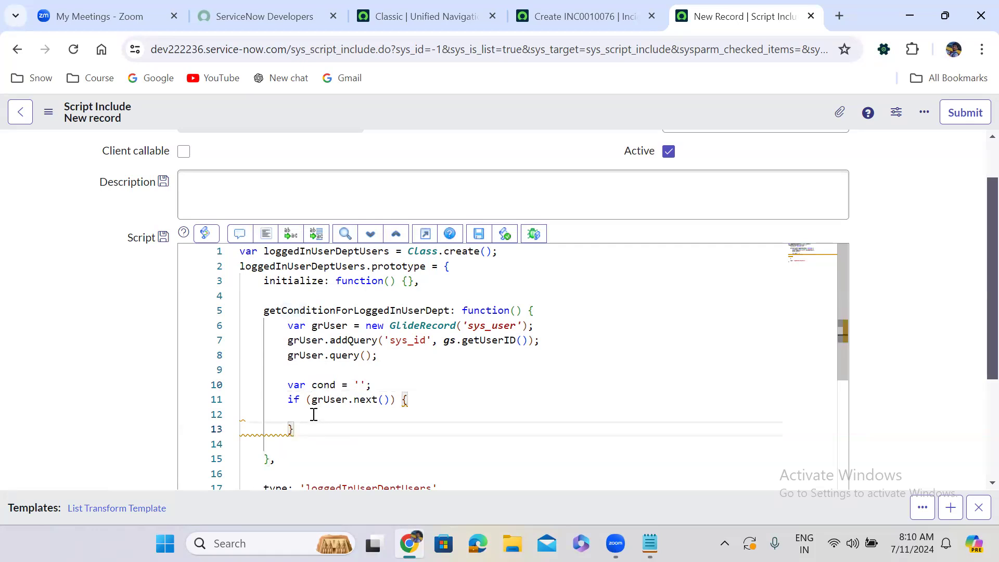
Inside the if block, add the statement cond = 'department=' + grUser.getValue('department'); and format the code.
key("ctrl+v")
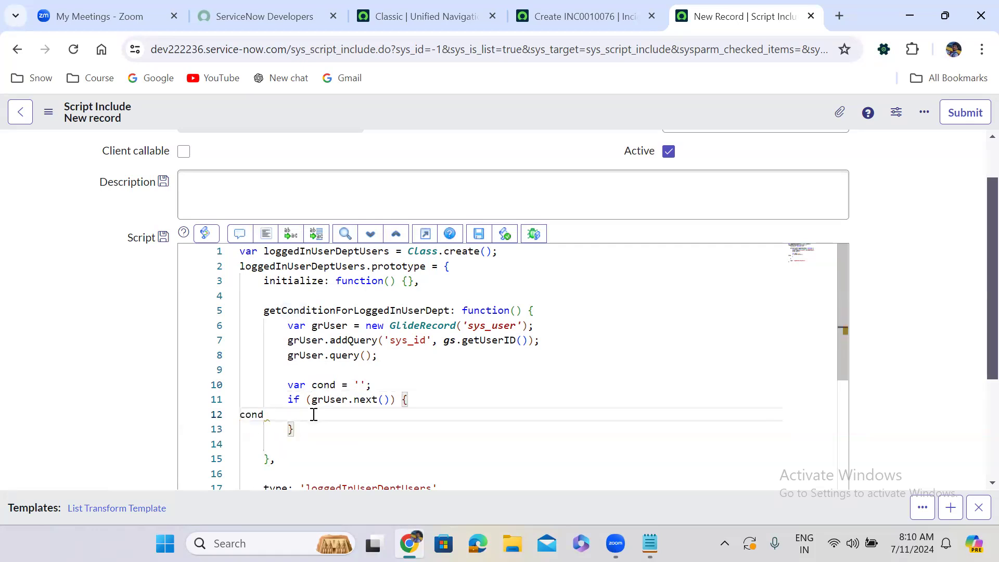
type("= 'department='+grUser")
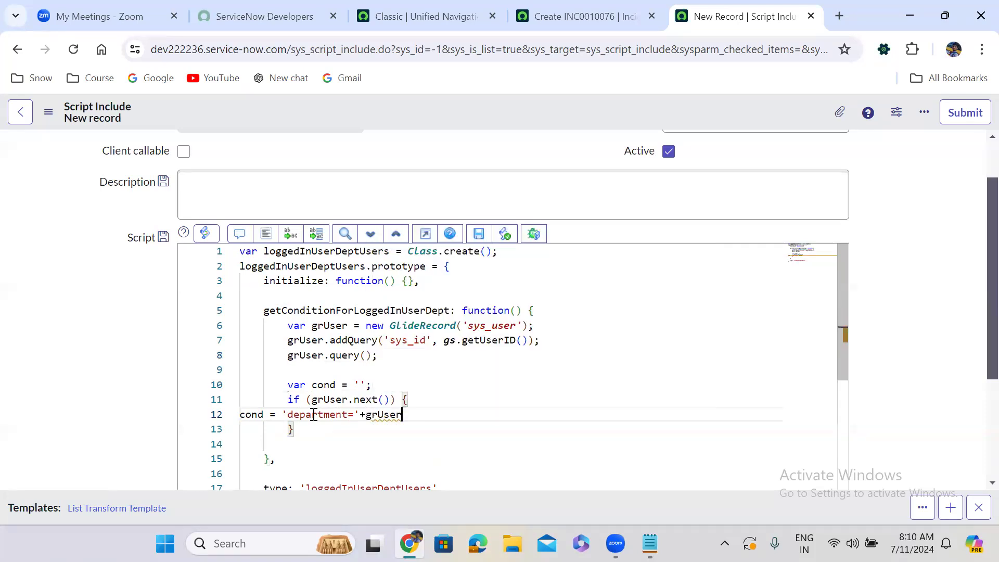
type(".get")
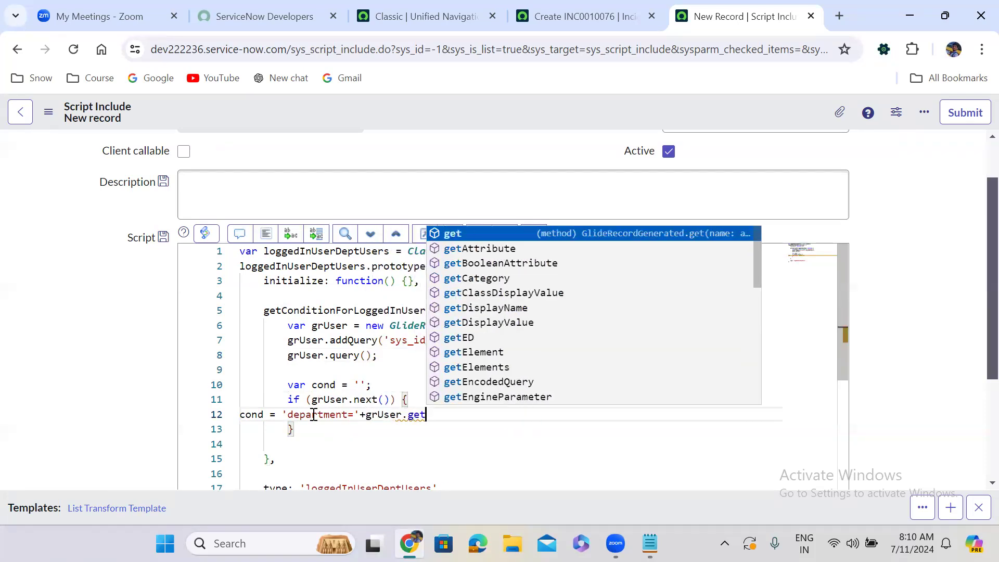
type("Value();")
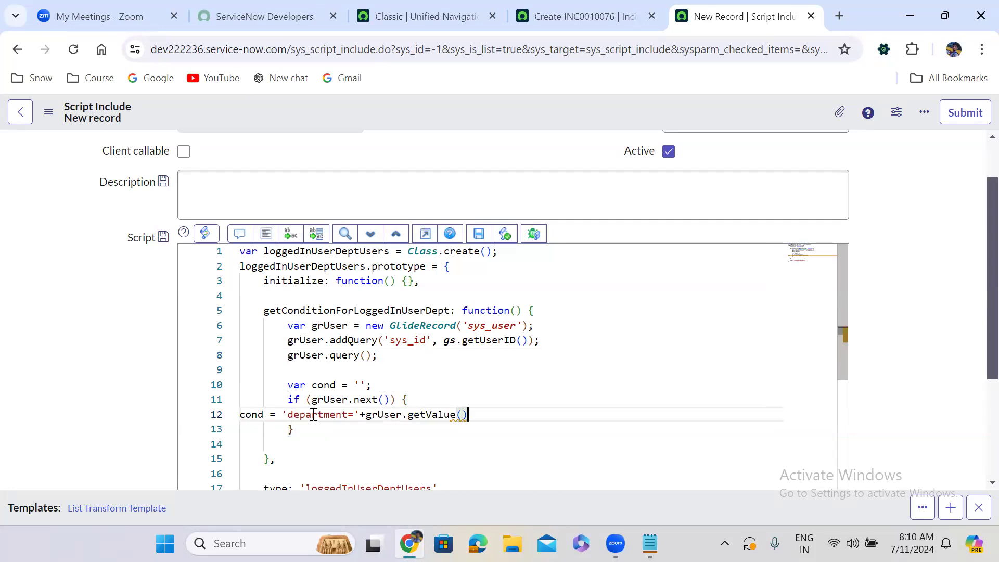
key("Left")
key("Left")
type("'department")
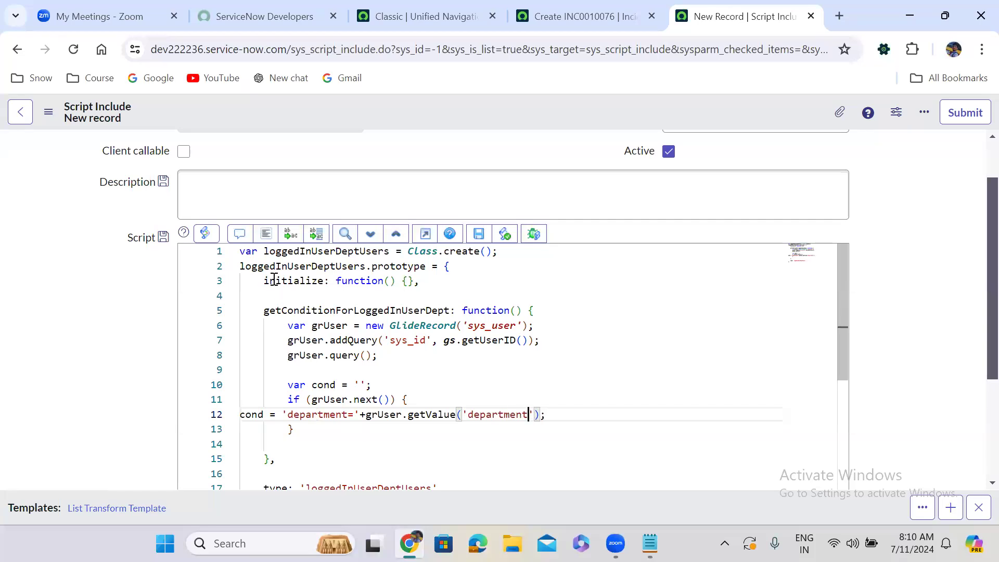
left_click(264, 233)
Add the statement return cond; on line 14 after the if block and format the code.
left_click(465, 371)
key("Down")
key("Down")
key("Down")
key("Down")
key("Down")
key("Down")
key("Down")
key("Down")
key("Down")
key("Down")
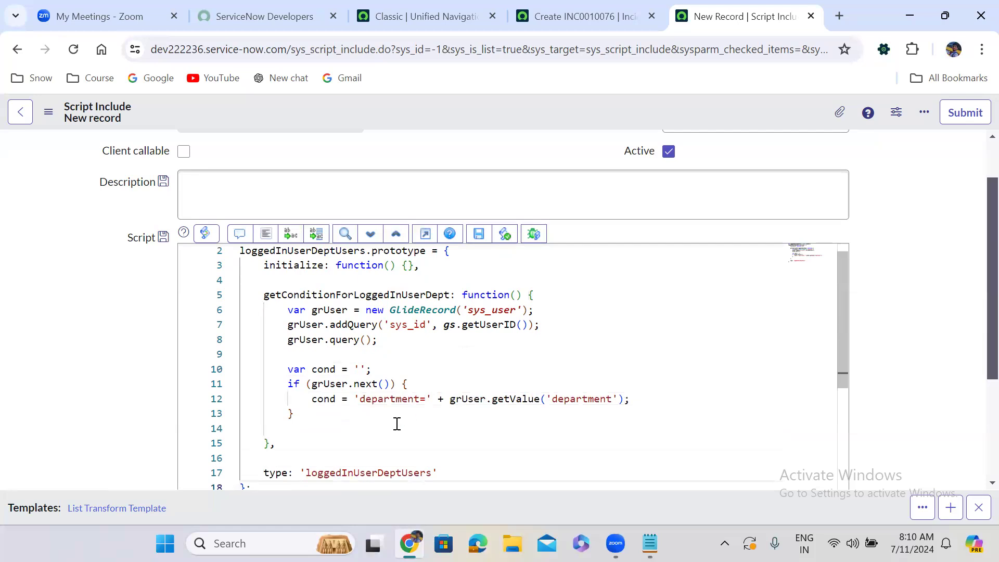
left_click(306, 429)
type("r")
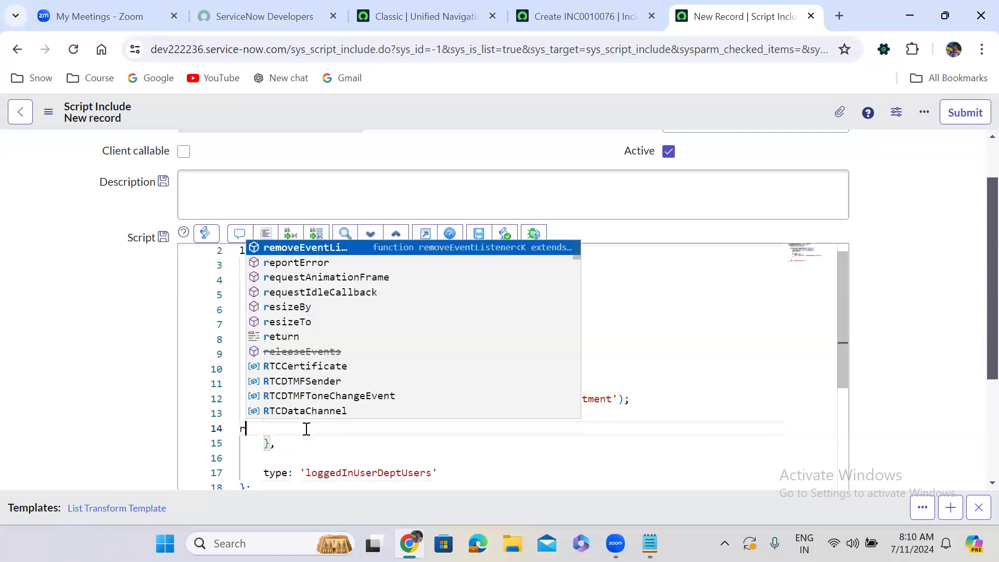
type("eturn co")
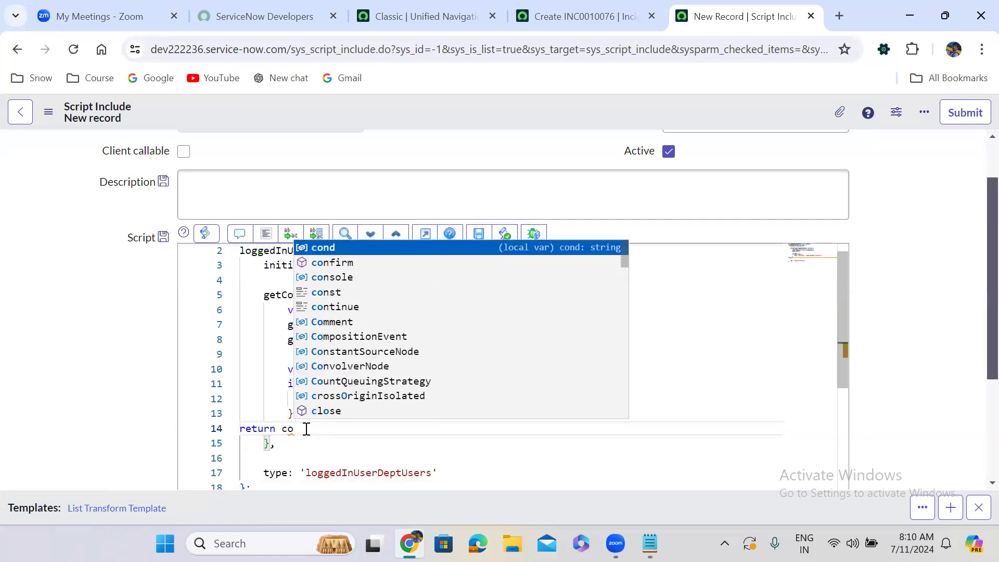
key("Return")
type(";")
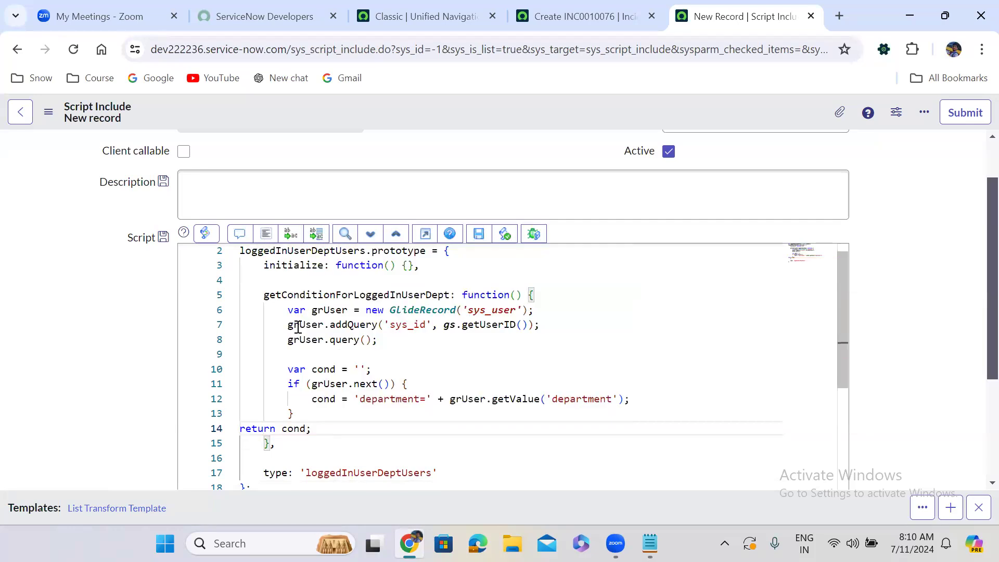
left_click(267, 234)
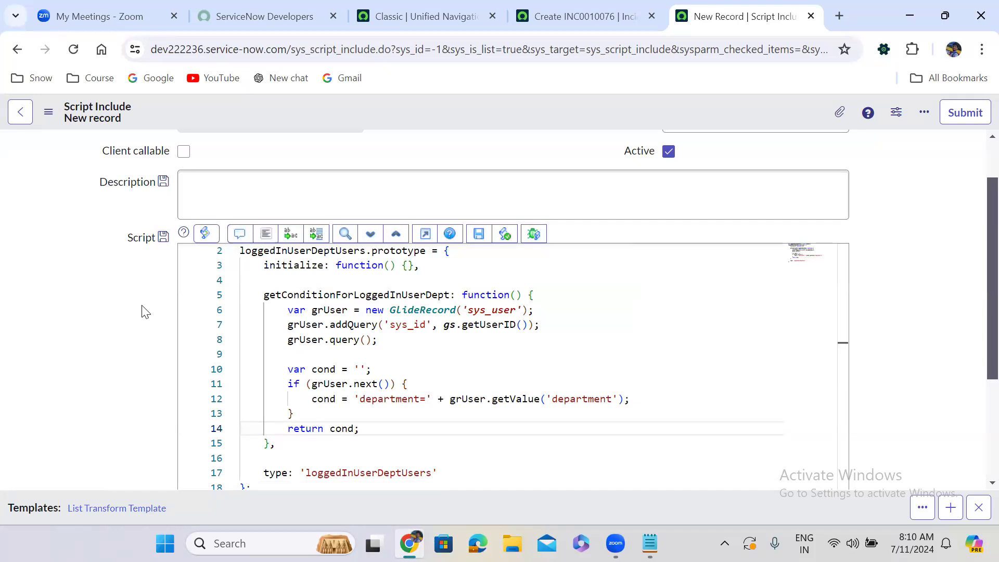
scroll(145, 312, "down", 1)
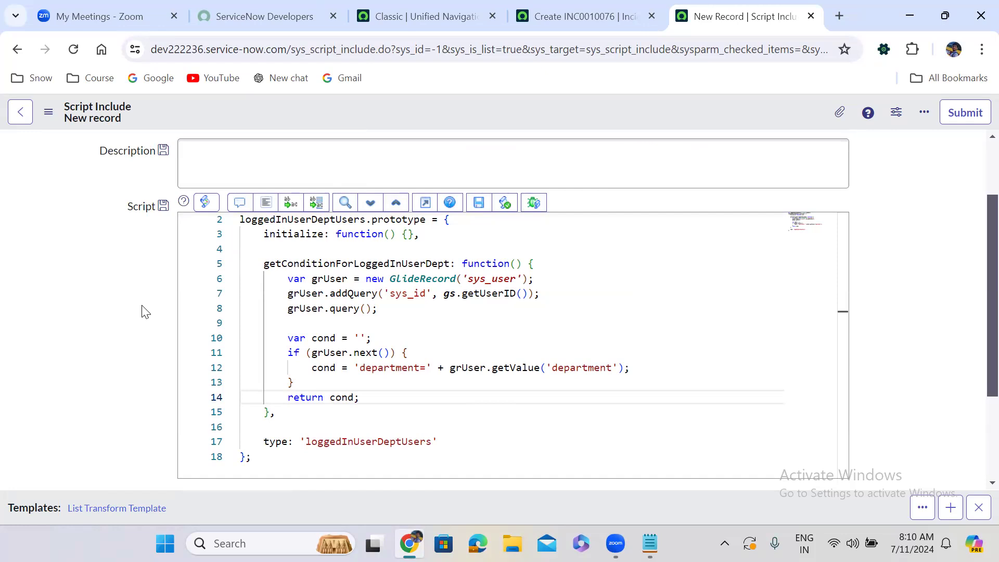
left_click_drag(360, 368, 426, 367)
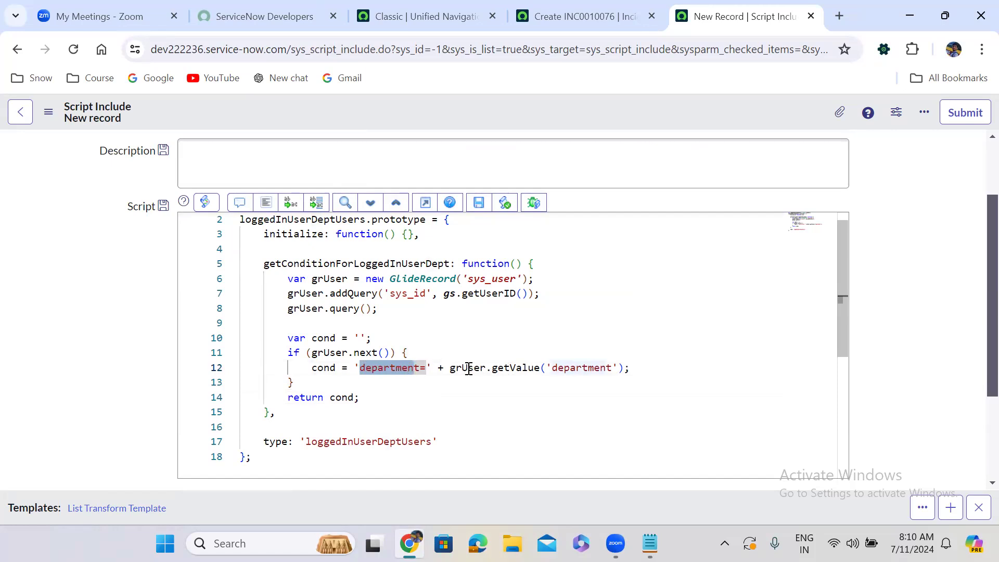
double_click(345, 398)
left_click(397, 392)
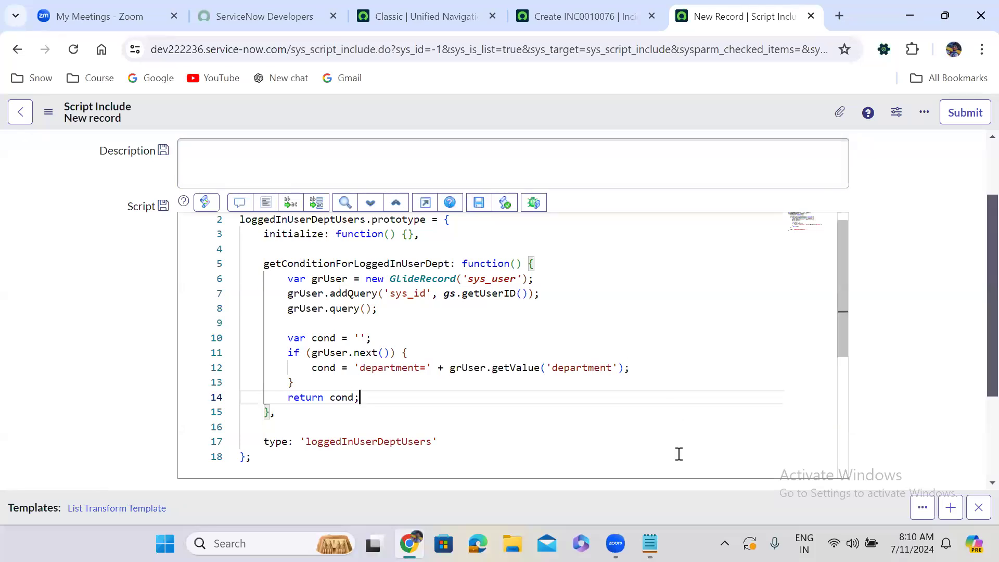
Switch to Notepad and start the call under the Advanced Reference Qualifiers heading with new loggedInUserDeptUsers()., copying the class name from the script include's Name.
key("alt+Tab")
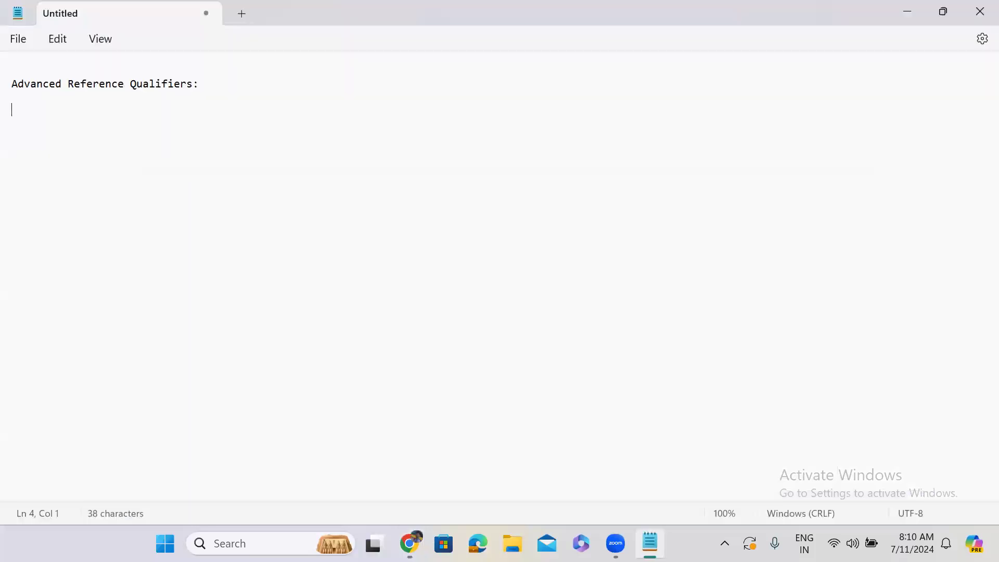
type("new")
key("alt+Tab")
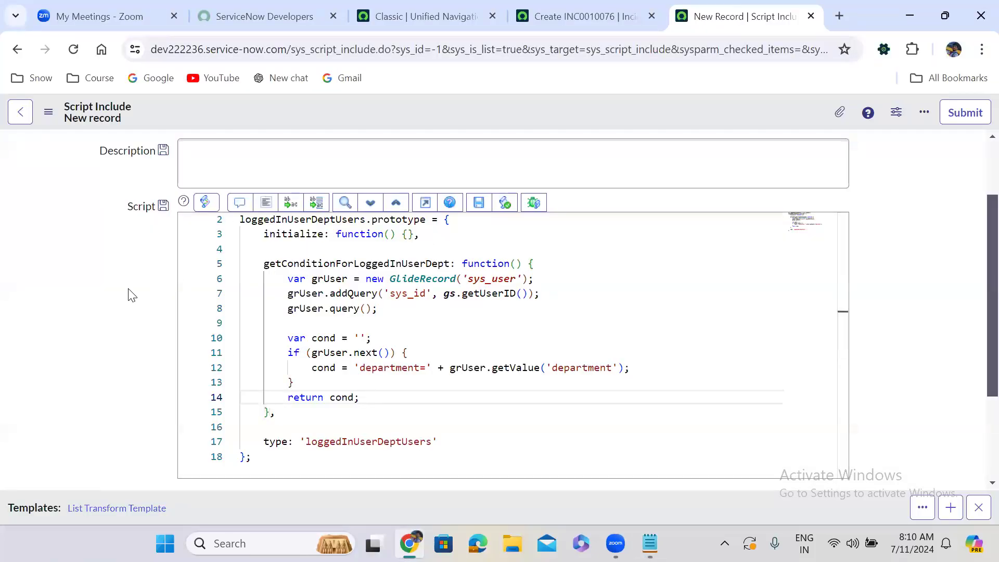
scroll(129, 294, "up", 2)
double_click(290, 160)
key("ctrl+c")
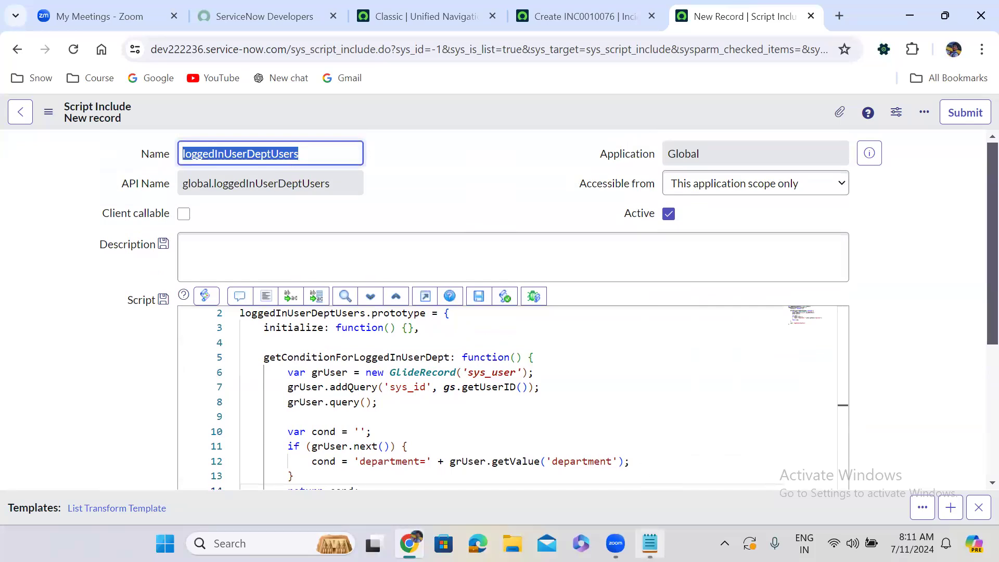
key("alt+Tab")
key("ctrl+v")
type("().")
Complete the Notepad call with the function name copied from the script, getConditionForLoggedInUserDept();, and copy the whole expression.
key("alt+Tab")
left_click(356, 348)
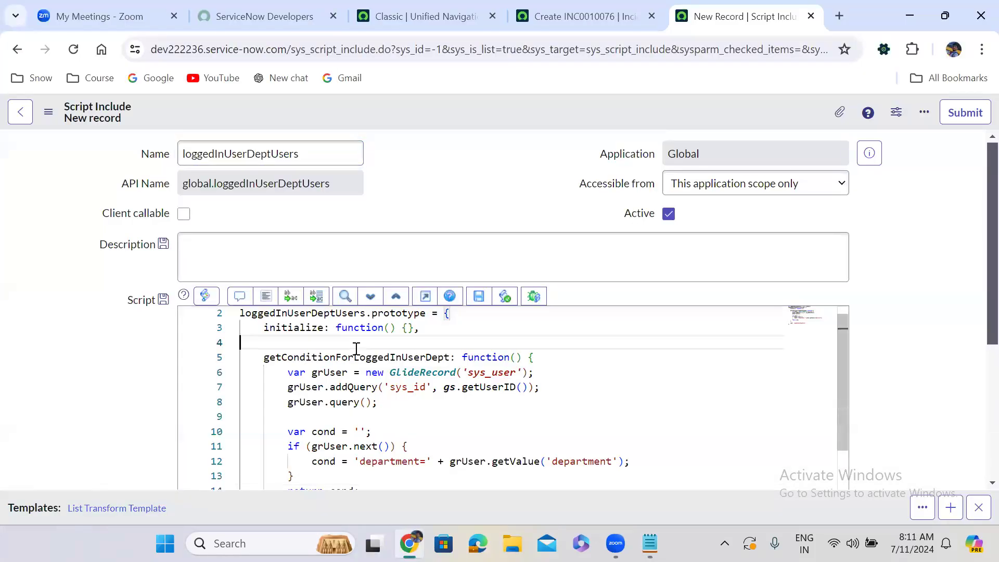
double_click(336, 357)
left_click(343, 372)
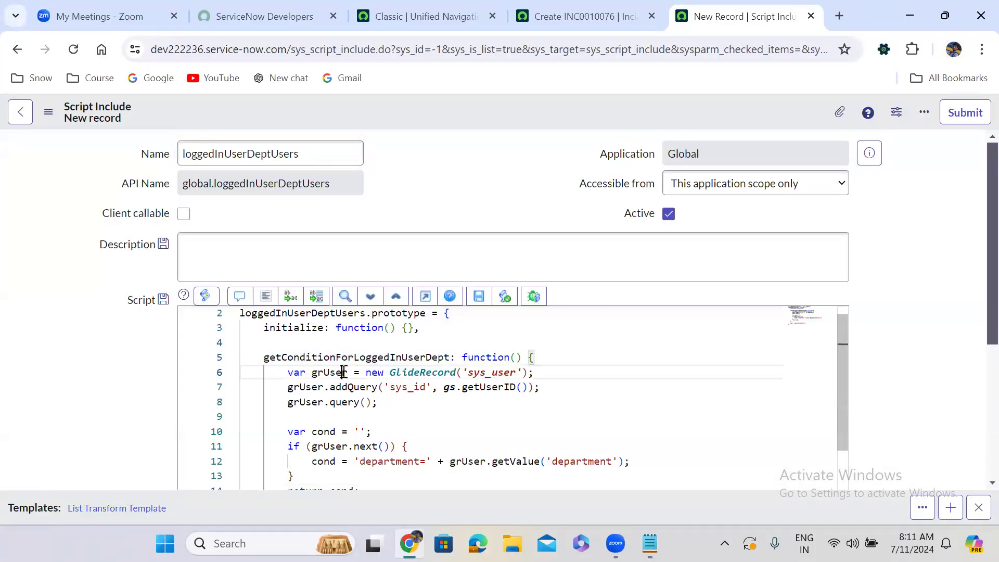
left_click(364, 347)
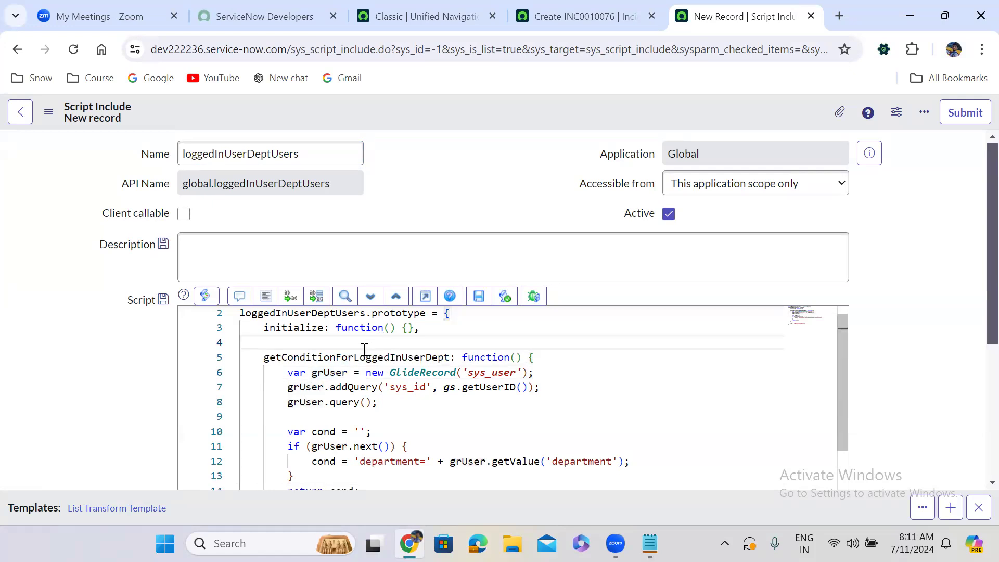
double_click(355, 356)
key("ctrl+c")
key("alt+Tab")
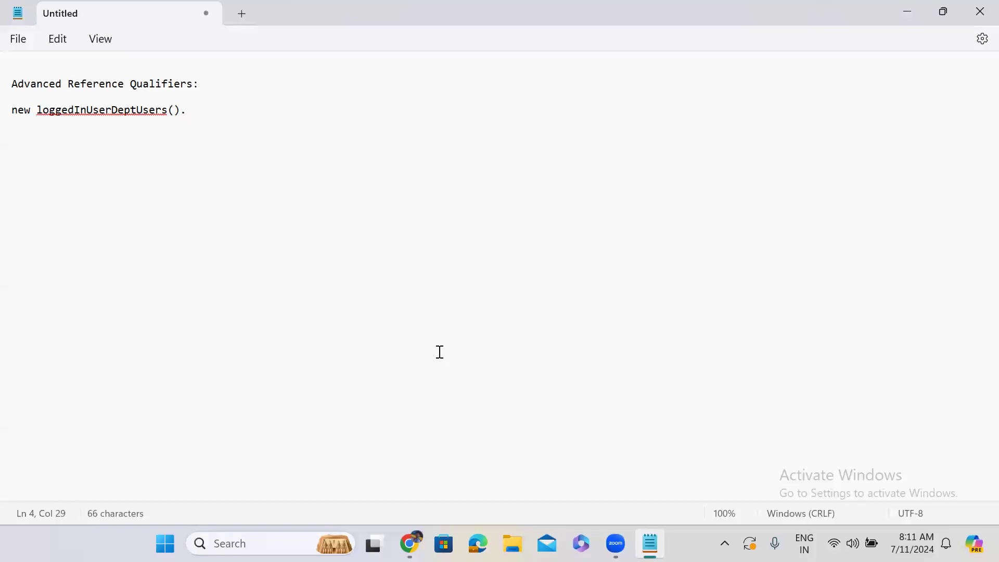
key("ctrl+v")
type("();")
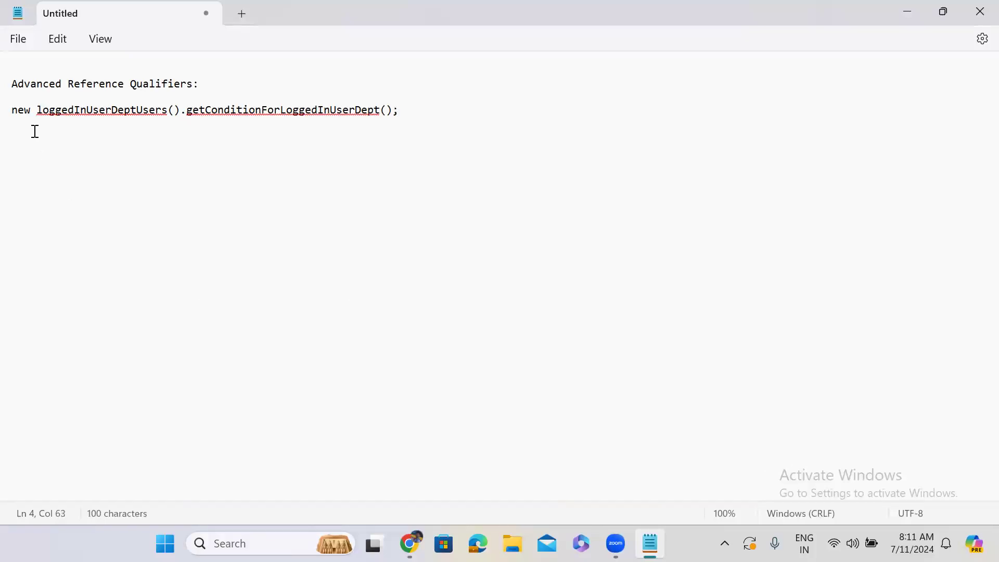
left_click(13, 111)
left_click_drag(13, 112, 405, 112)
key("ctrl+c")
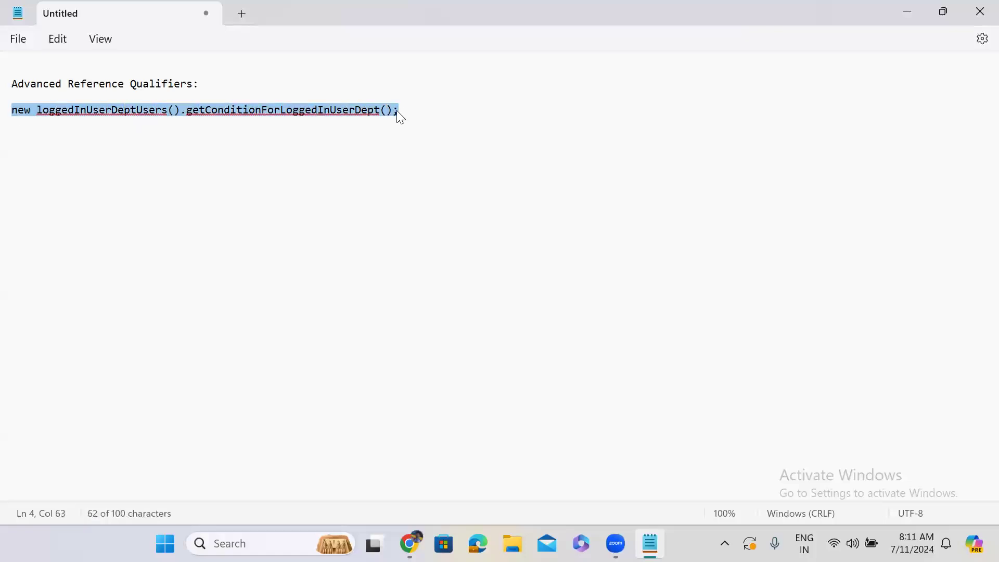
Return to the new script include in ServiceNow and save it, keeping its form open.
left_click(907, 13)
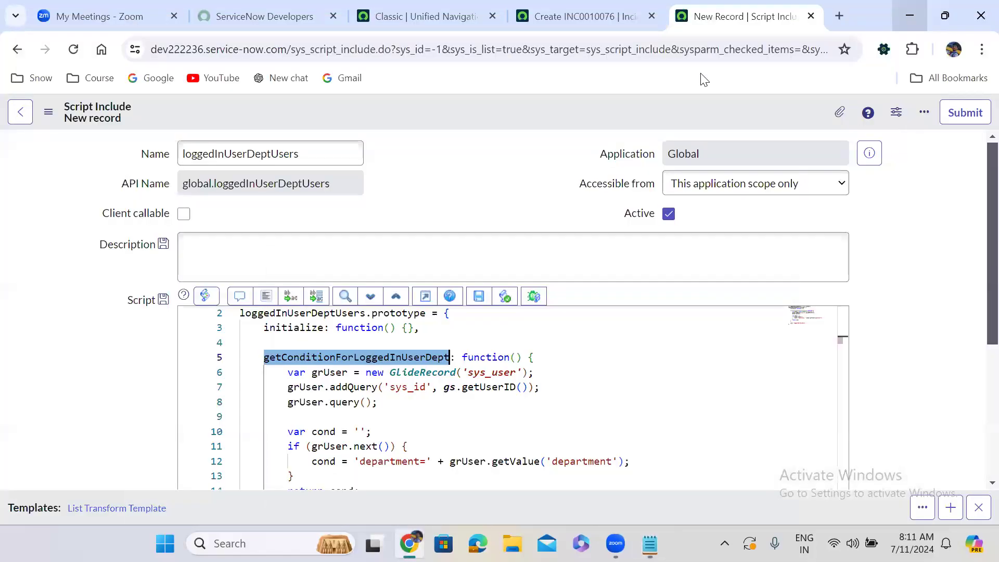
right_click(443, 108)
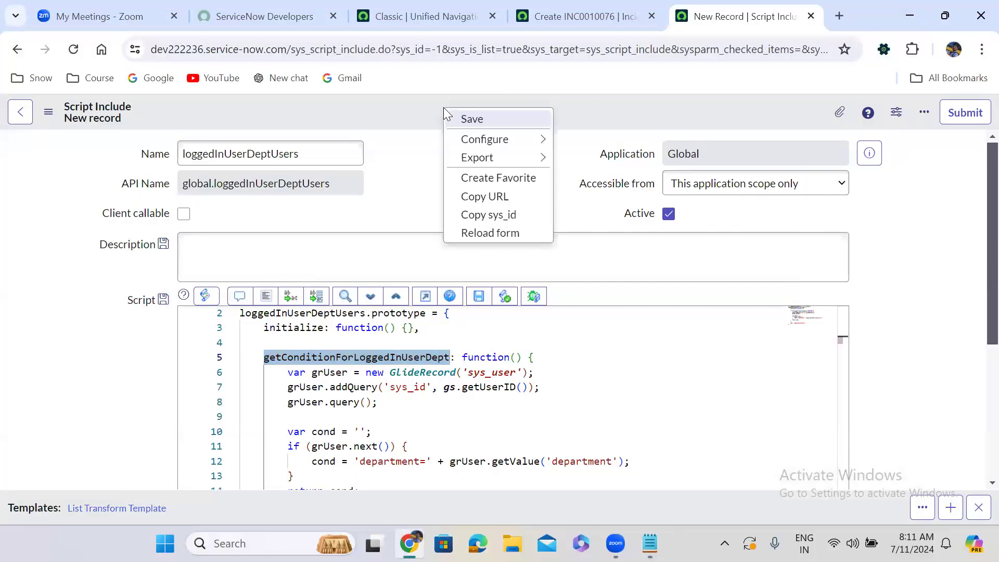
left_click(483, 119)
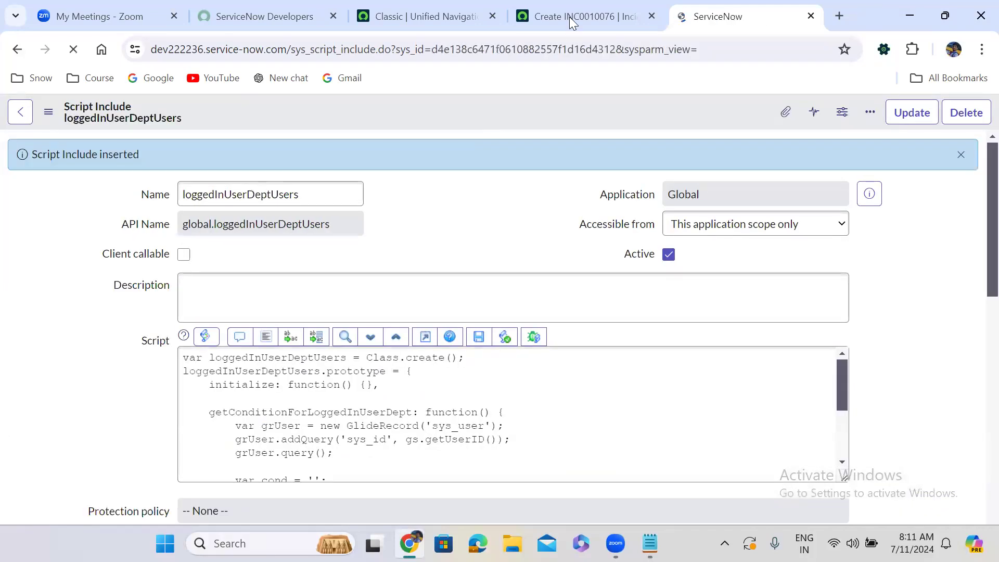
Open the dictionary entry of the Caller field from the new incident form.
left_click(579, 6)
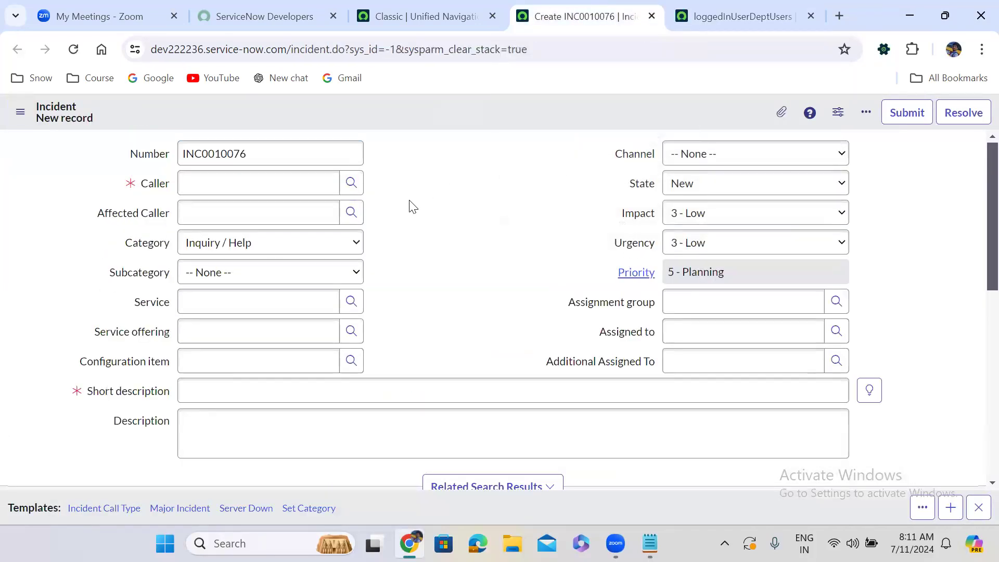
right_click(151, 188)
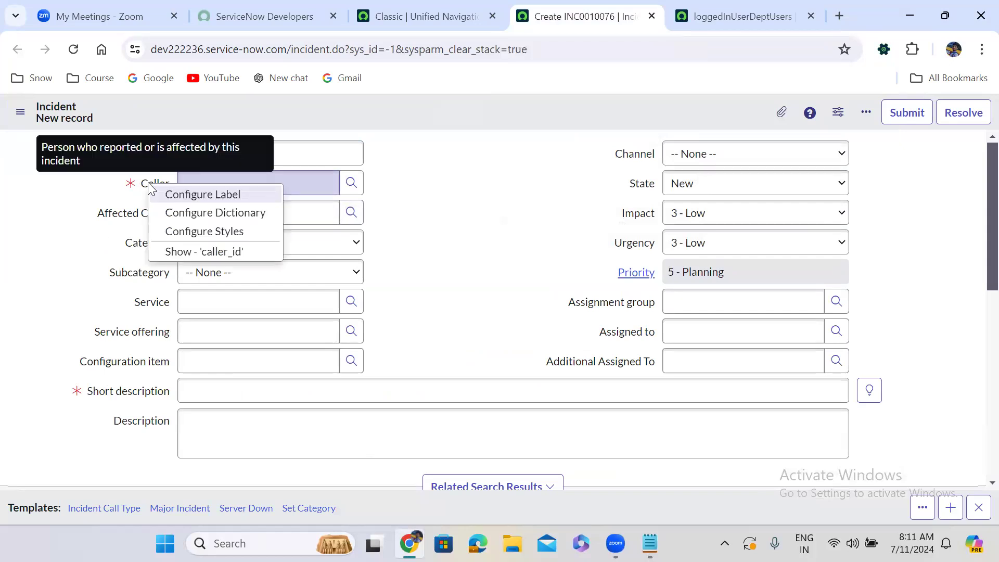
left_click(208, 213)
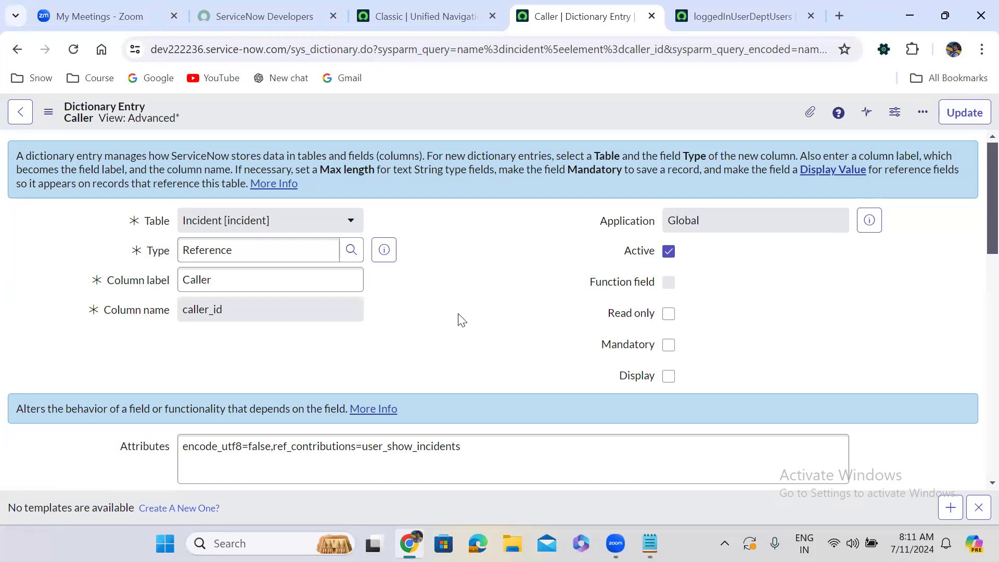
Set the Caller field's Use reference qualifier option to Advanced in its reference specification.
scroll(398, 340, "down", 6)
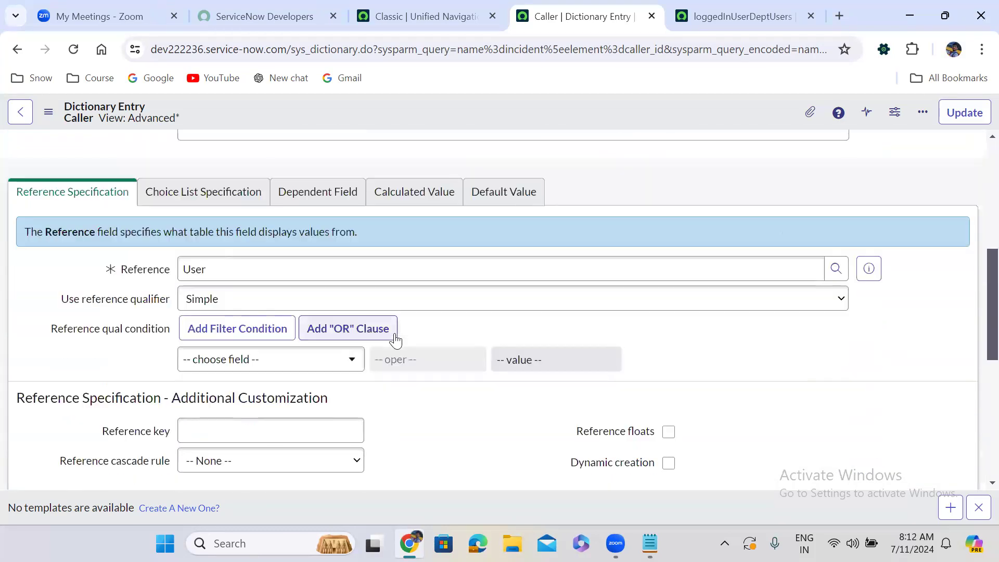
left_click(196, 297)
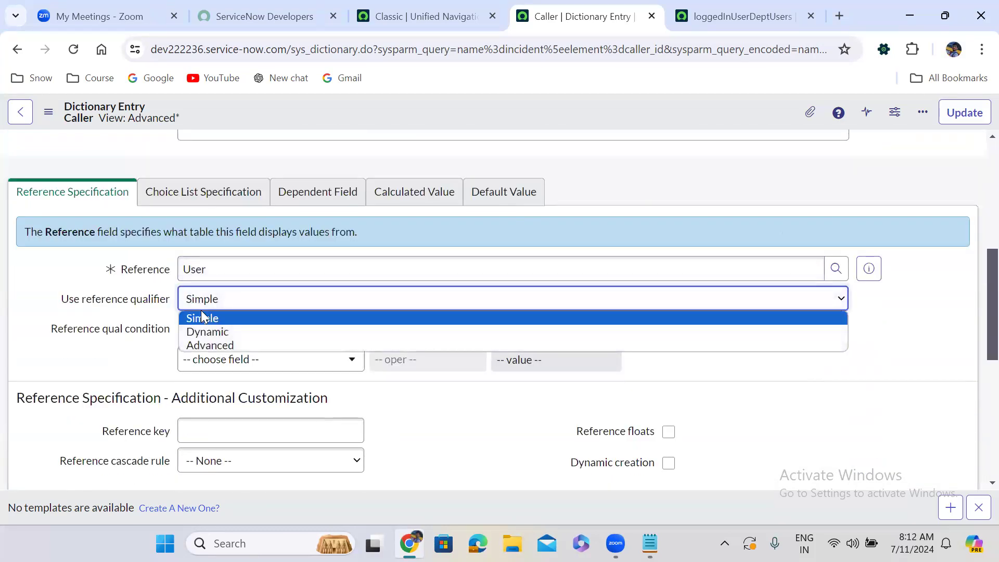
left_click(205, 340)
Set the Reference qual to javascript: new loggedInUserDeptUsers().getConditionForLoggedInUserDept(); and save the Caller dictionary entry.
left_click(199, 335)
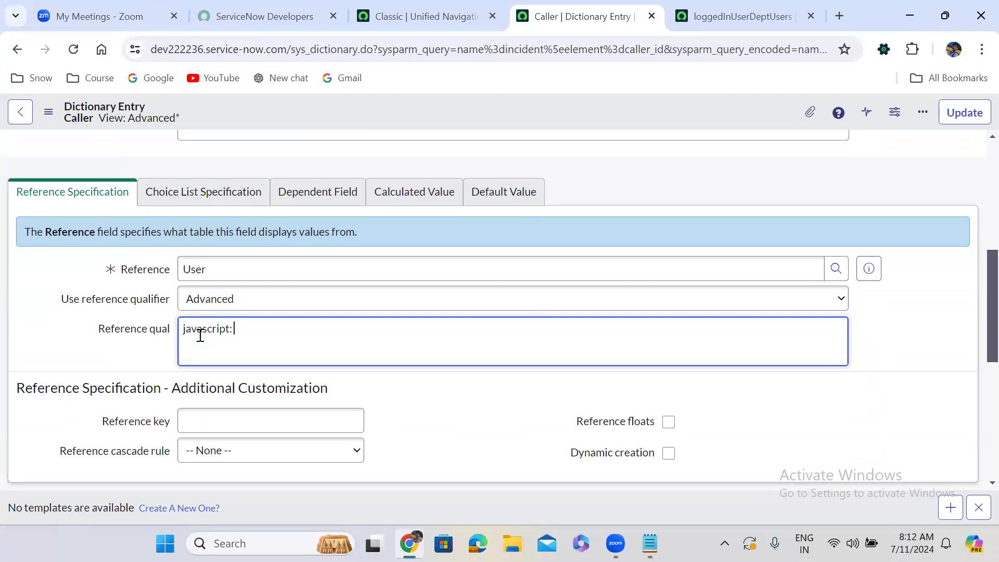
type("javascript:")
key("ctrl+v")
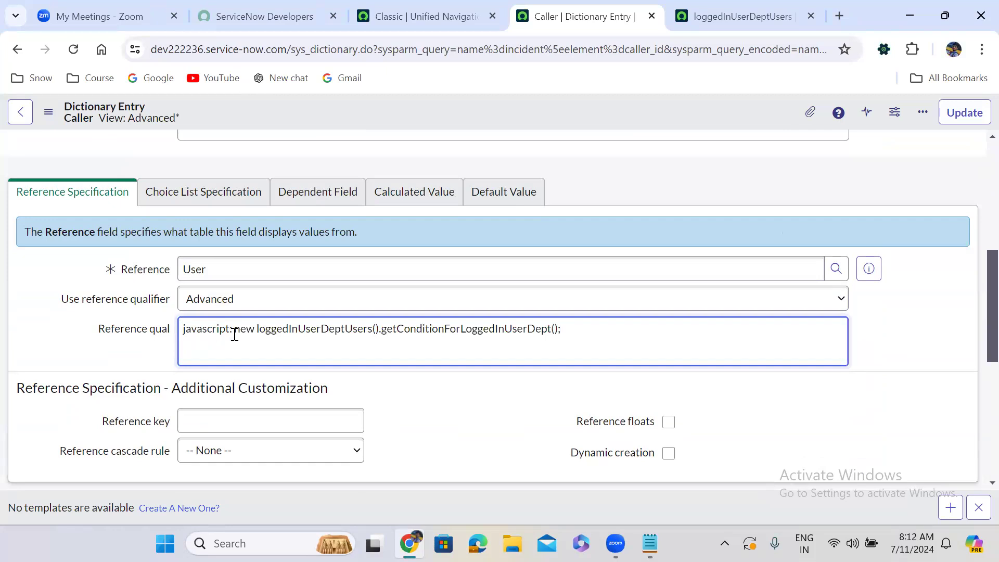
left_click_drag(235, 329, 557, 326)
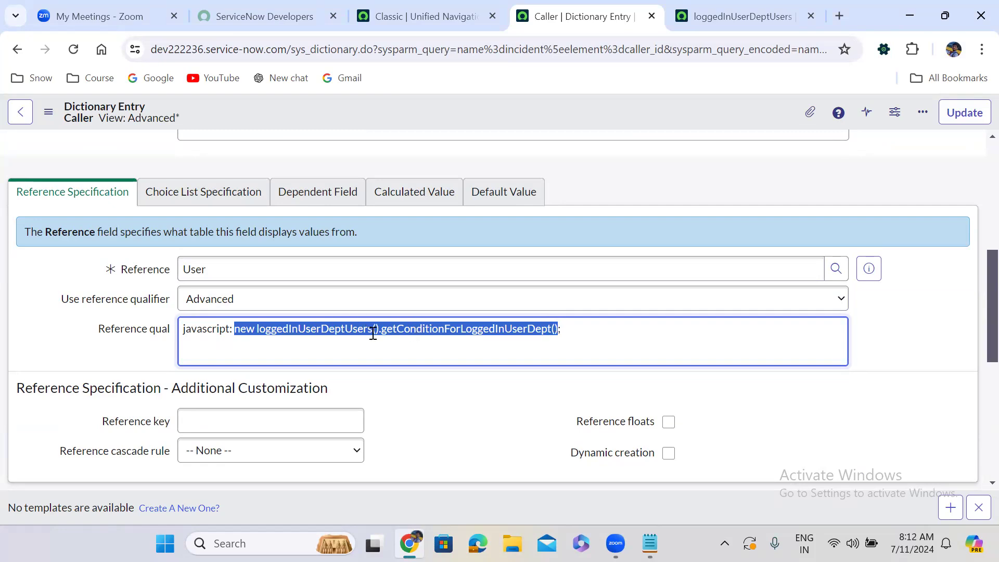
left_click(415, 397)
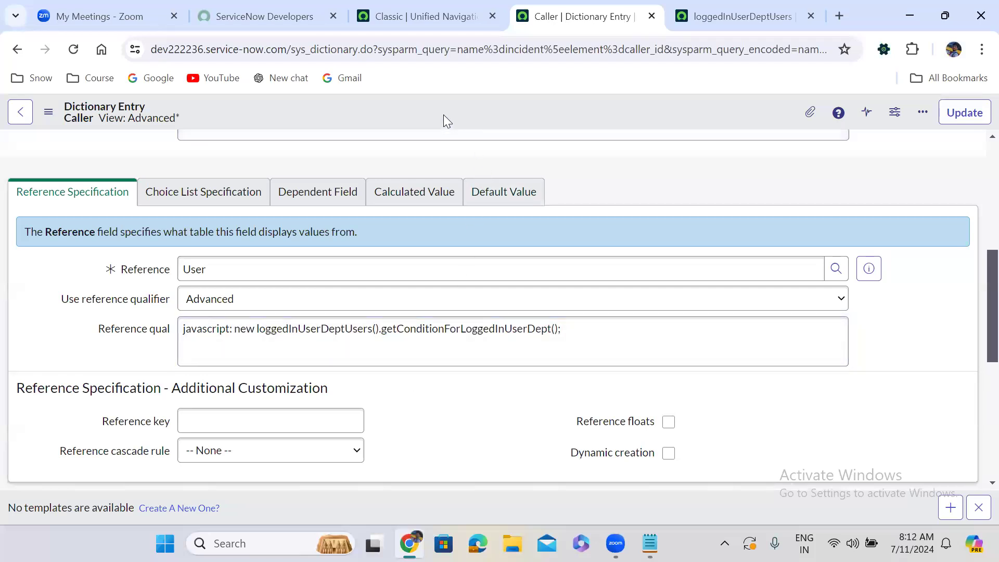
left_click(966, 107)
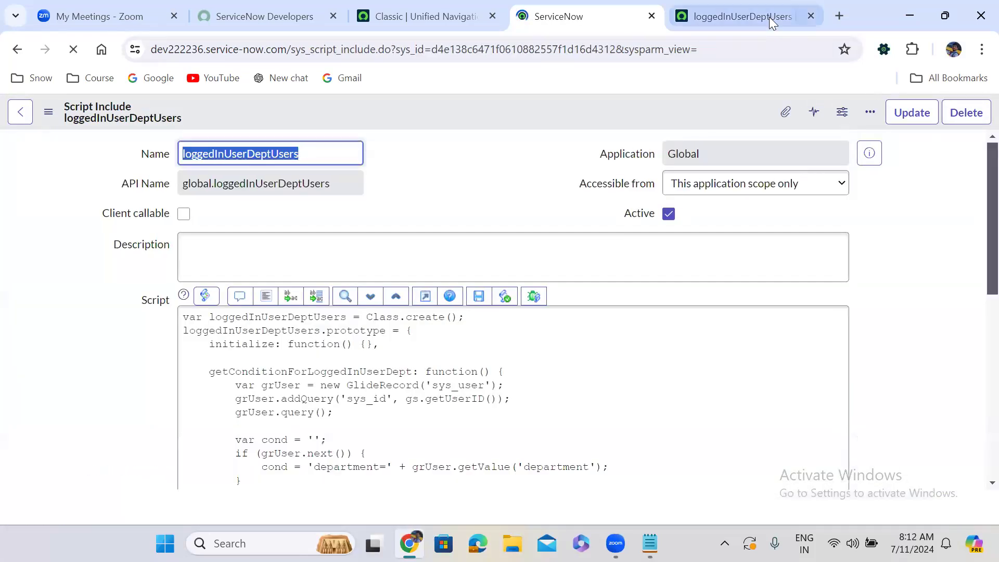
Open a new incident record form in a separate tab through the navigator with incident.do.
left_click(411, 16)
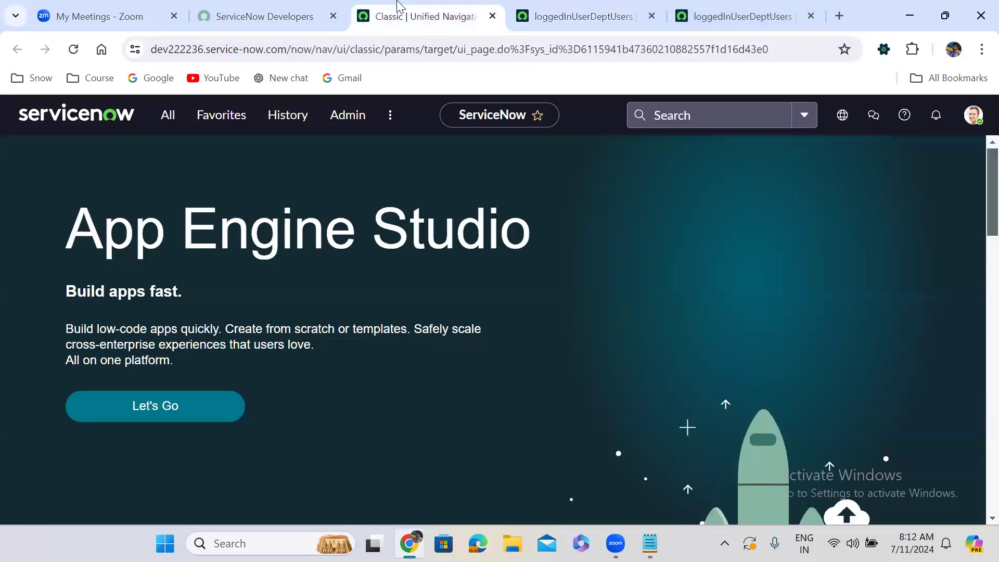
left_click(173, 116)
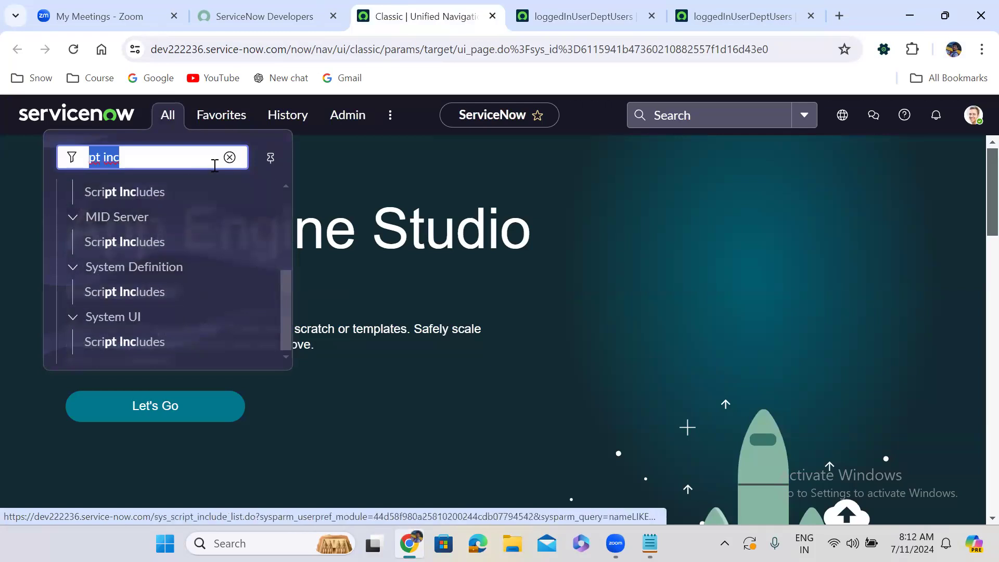
type("in")
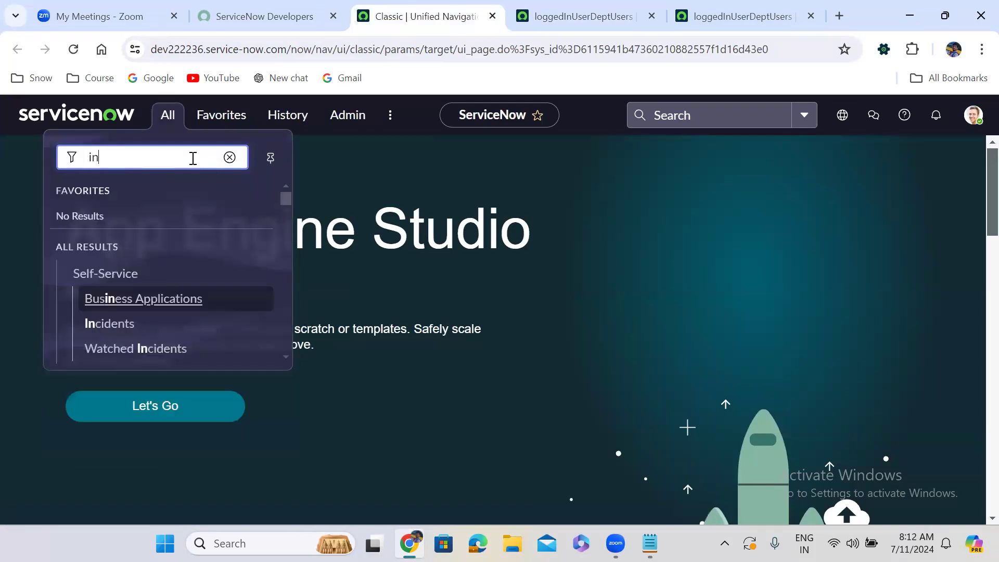
type("cident.")
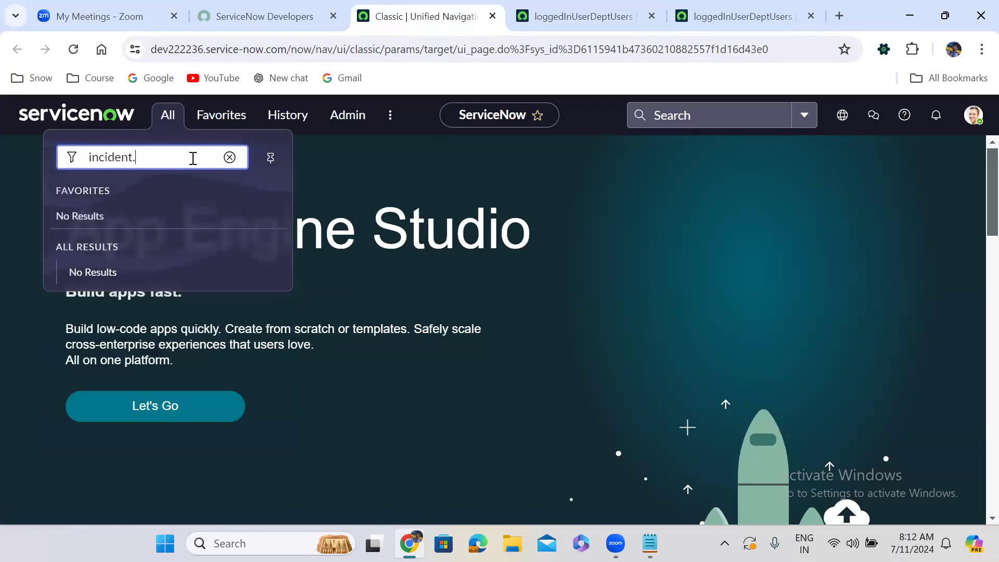
key("Return")
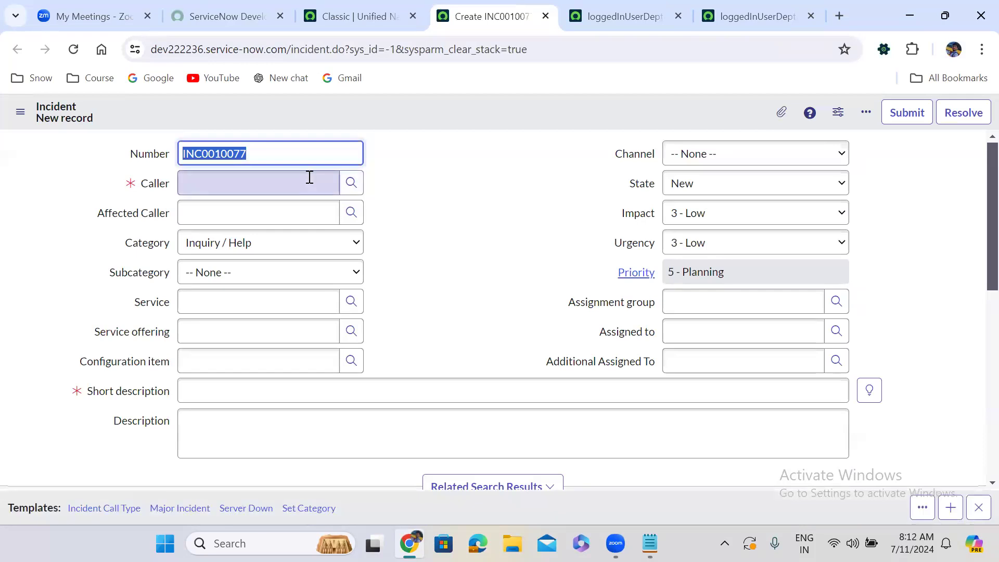
Check which departments the users offered in the new incident's Caller lookup belong to, and close the lookup.
left_click(352, 183)
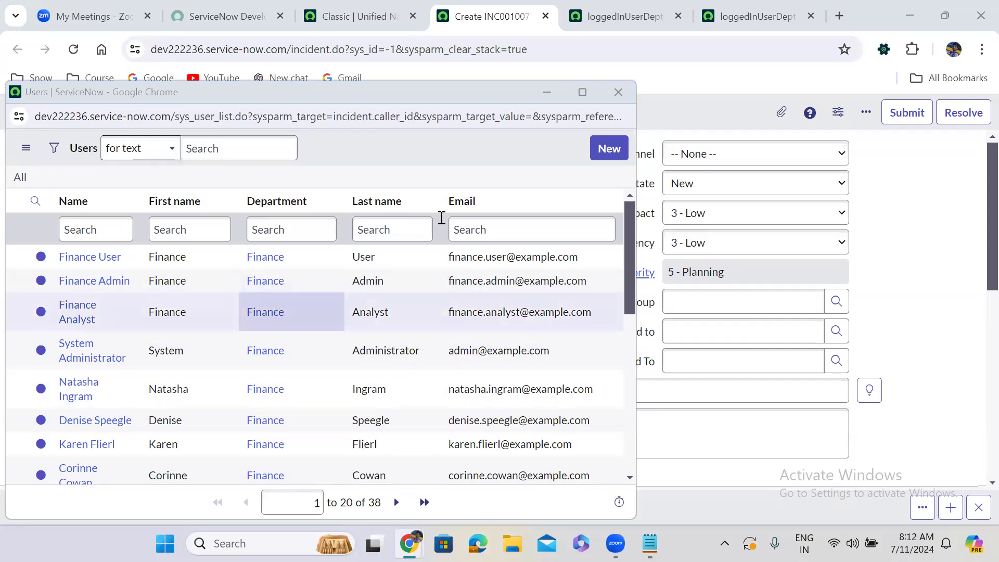
left_click(614, 94)
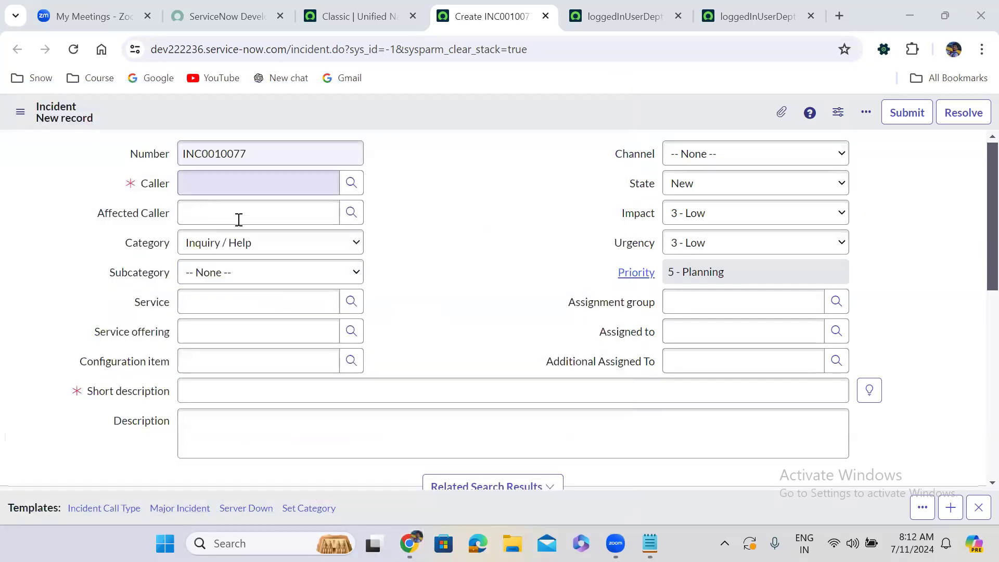
left_click(300, 179)
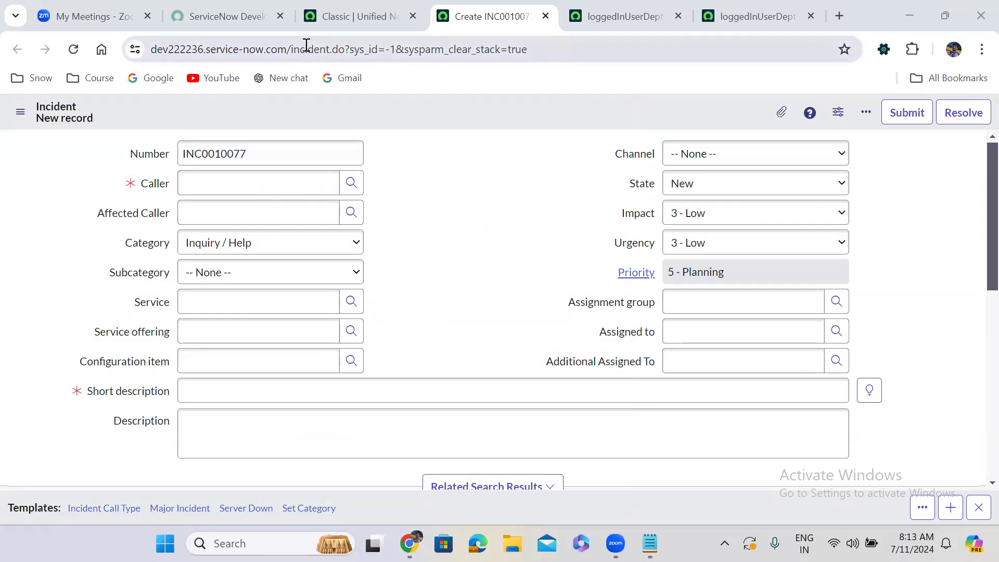
Find User Administration in the navigator and bring up its Users list in a new tab.
left_click(312, 25)
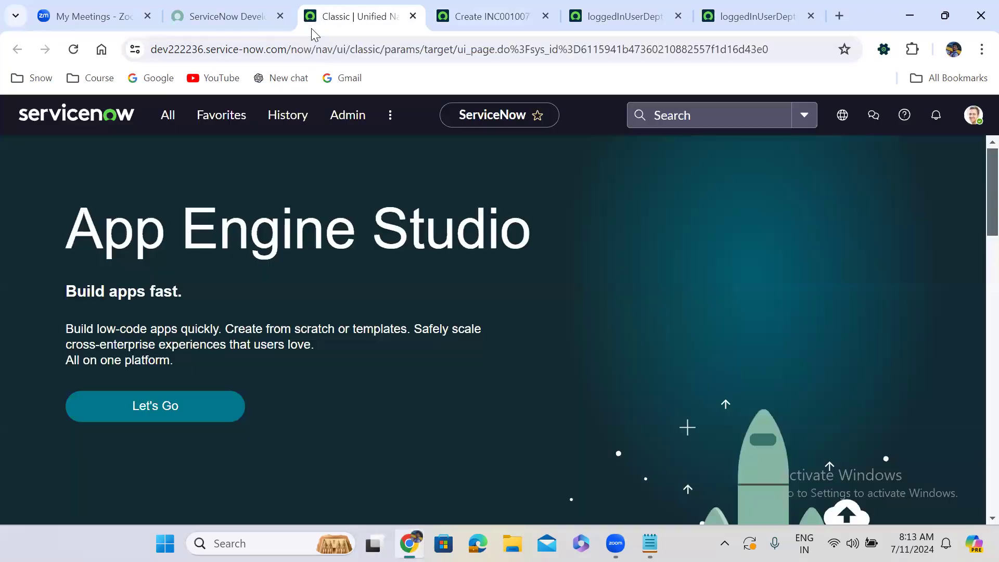
left_click(163, 120)
type("user ad")
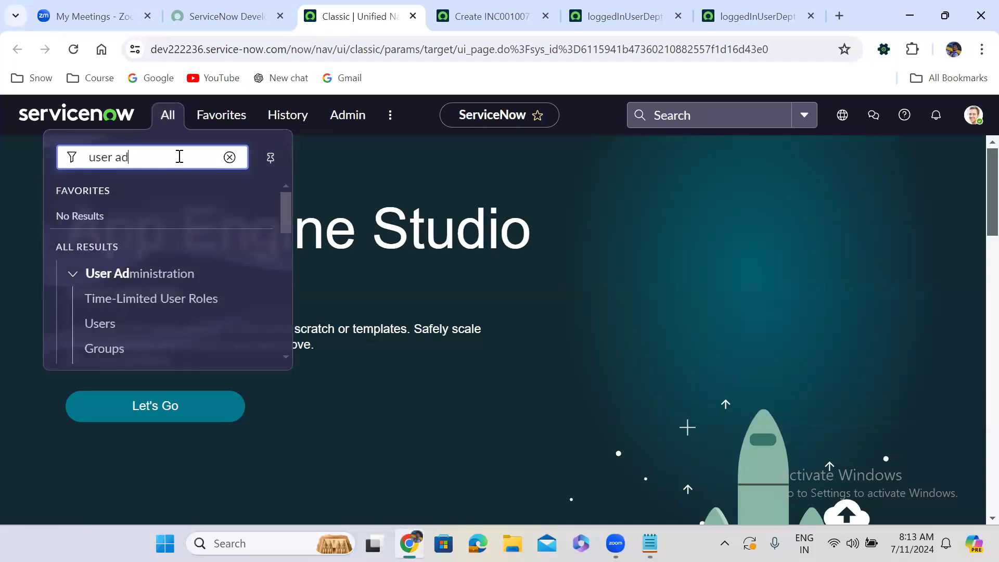
middle_click(101, 326)
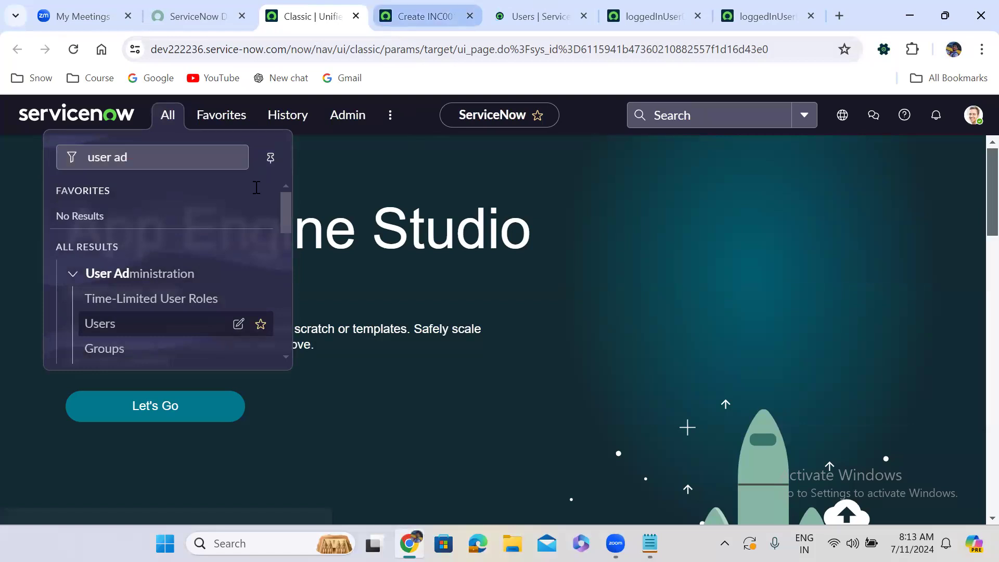
key("ctrl+Tab")
key("ctrl+Tab")
Filter the users by the name System adm and open the System Administrator record in a new tab.
left_click(256, 188)
type("Sys")
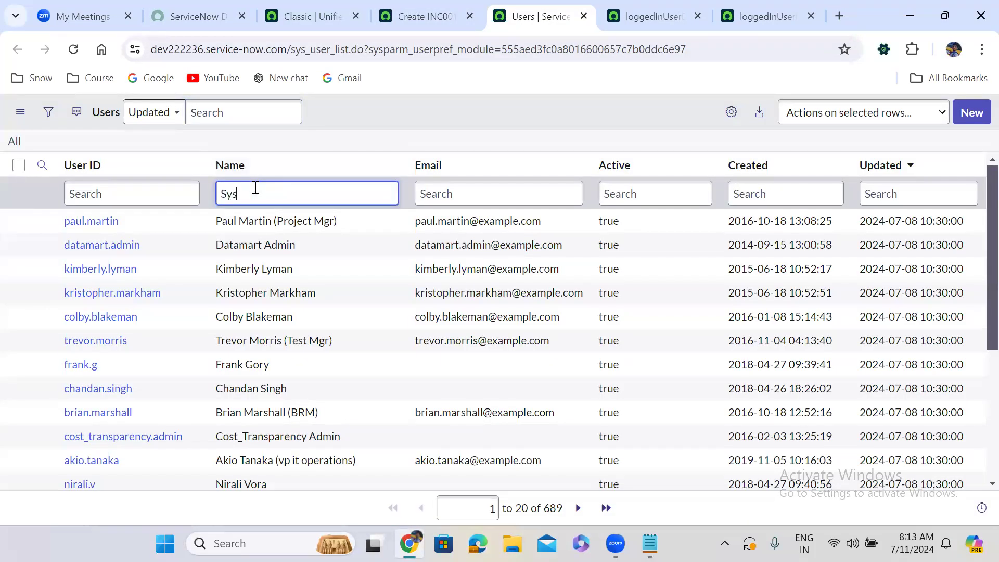
type("tem adm")
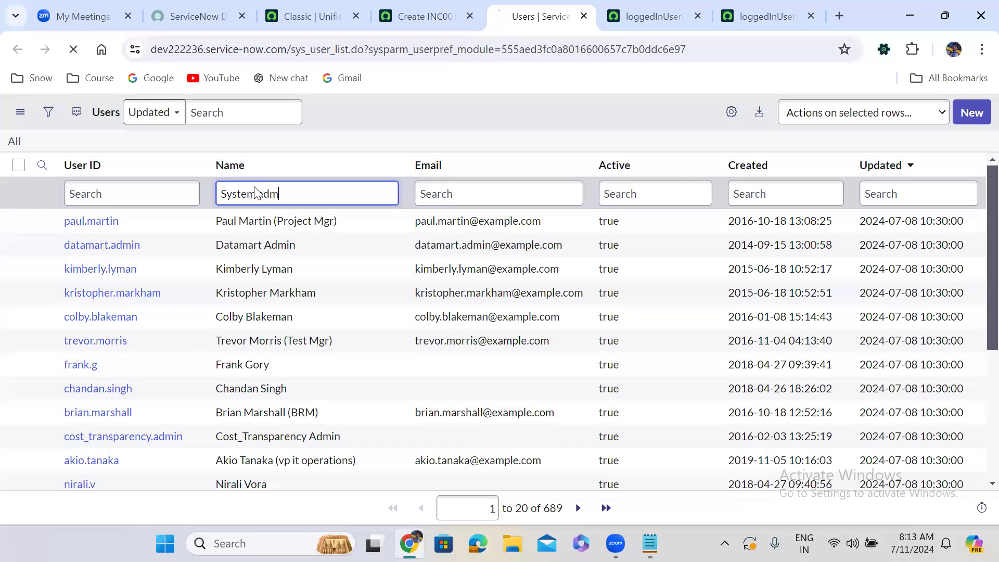
key("Return")
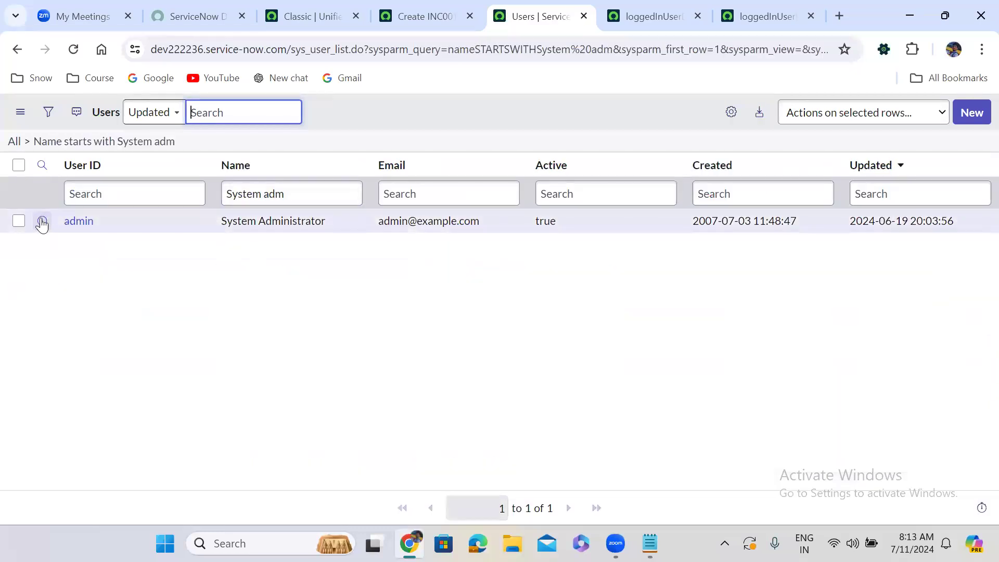
right_click(41, 220)
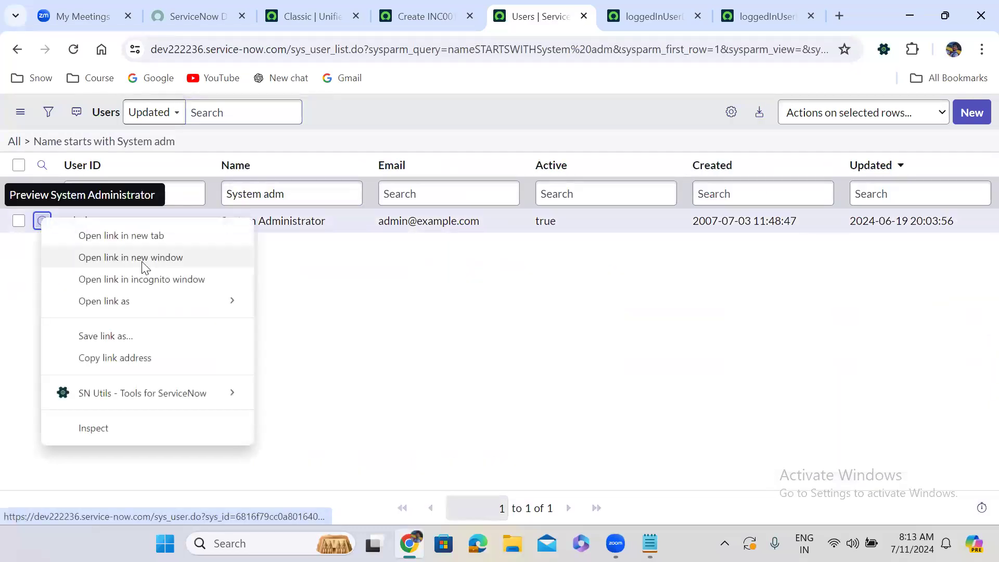
left_click(128, 235)
left_click(543, 7)
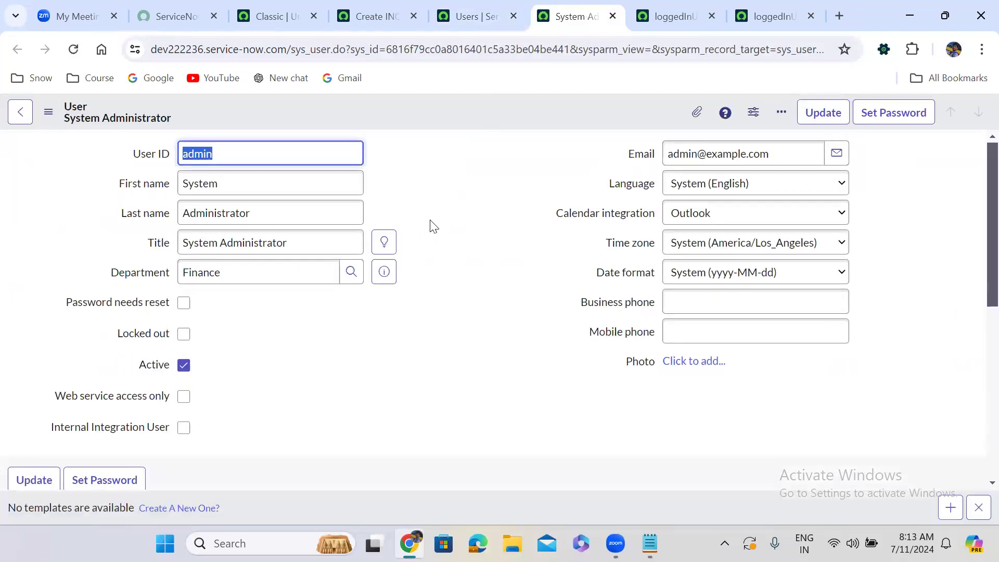
Review the System Administrator user record, including its department, and disable the template bar.
scroll(433, 226, "down", 2)
scroll(433, 227, "down", 6)
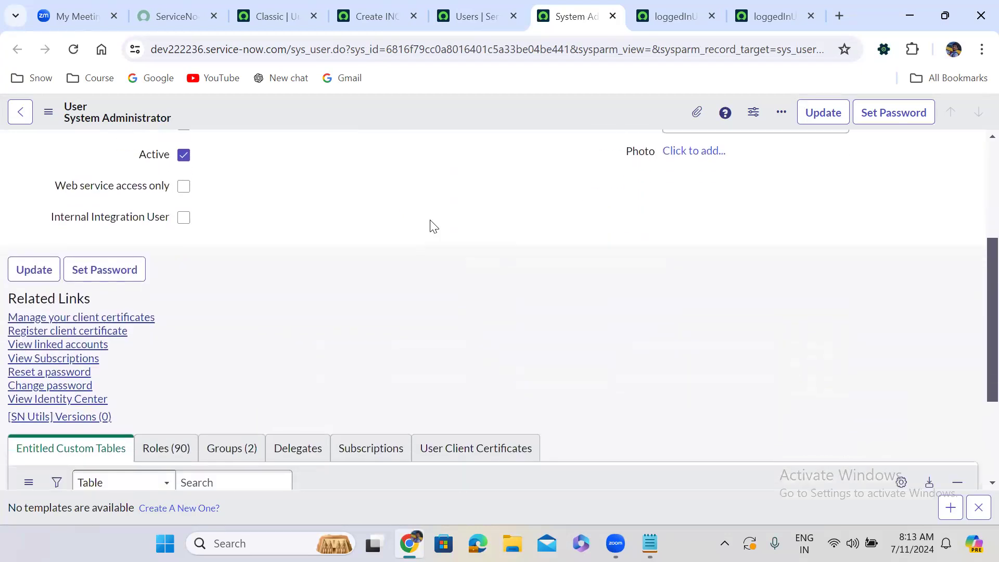
scroll(433, 226, "up", 7)
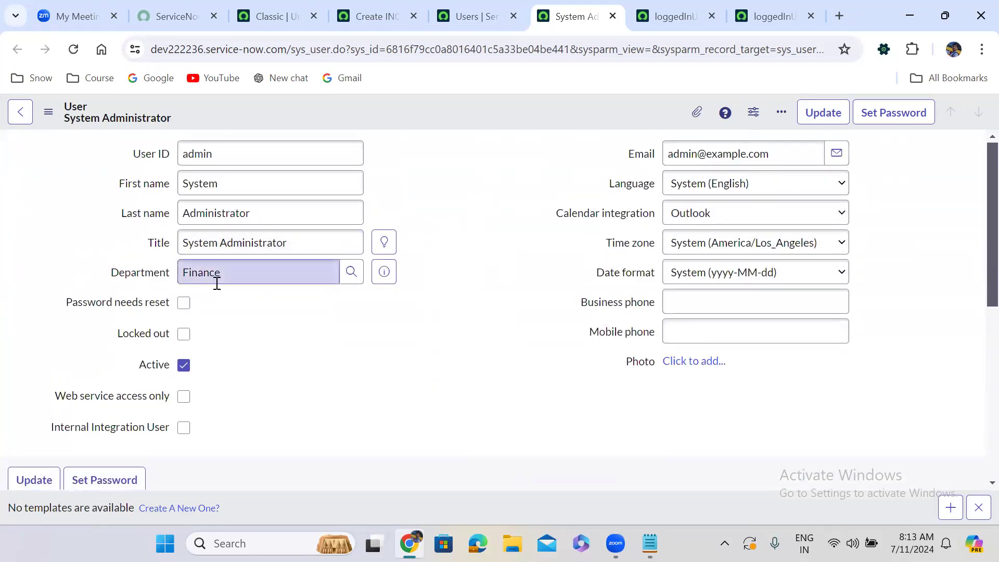
left_click(980, 507)
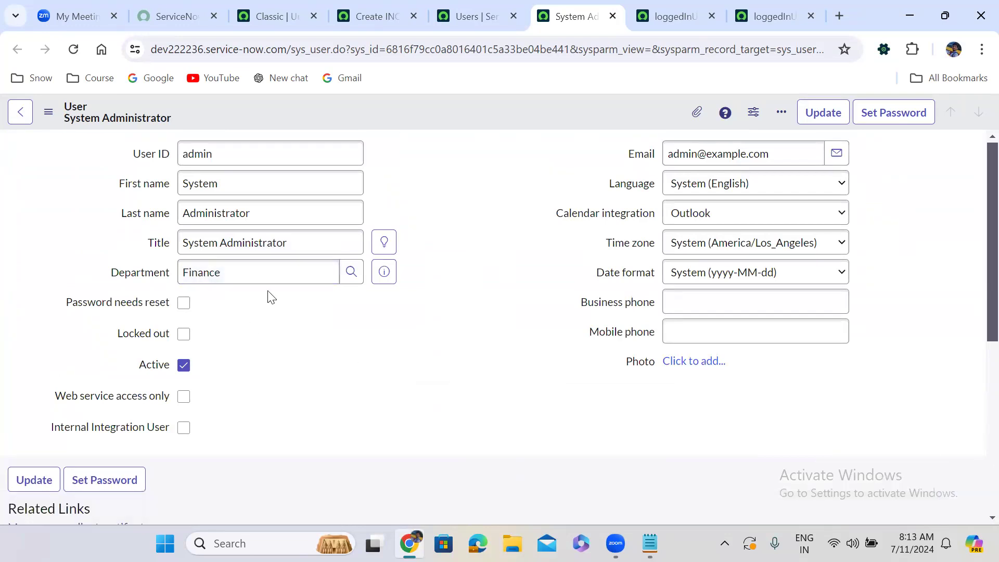
left_click(398, 16)
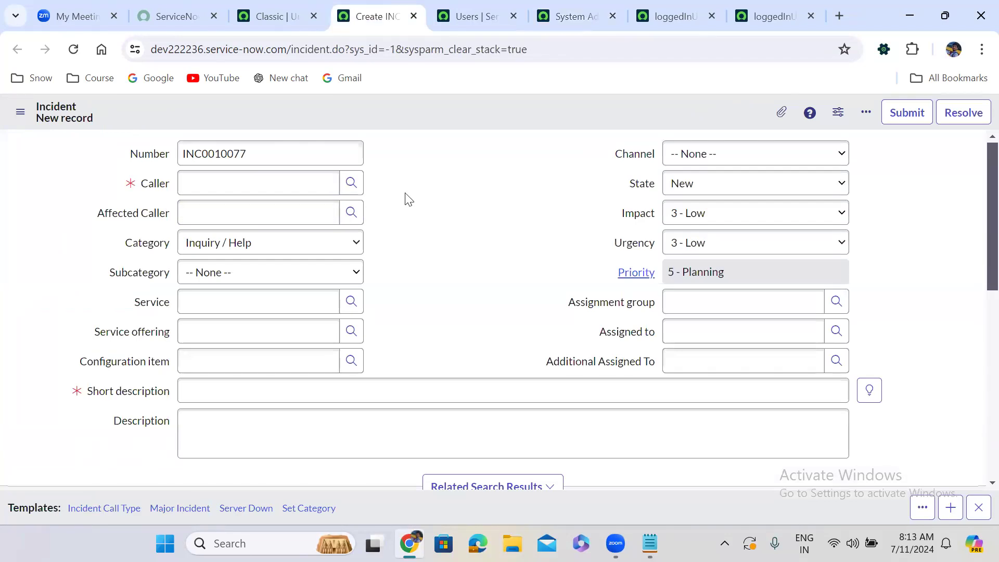
left_click(351, 184)
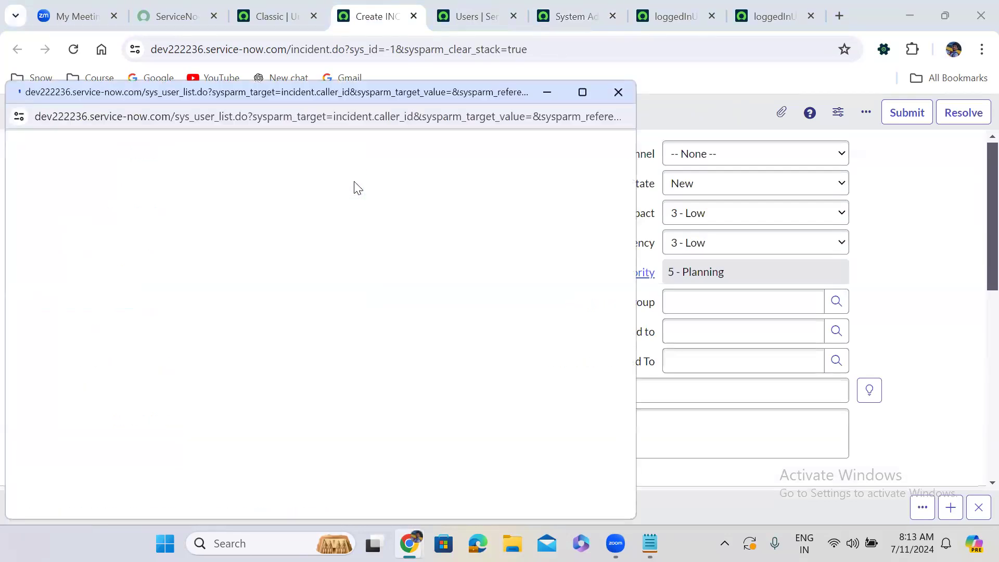
left_click(590, 74)
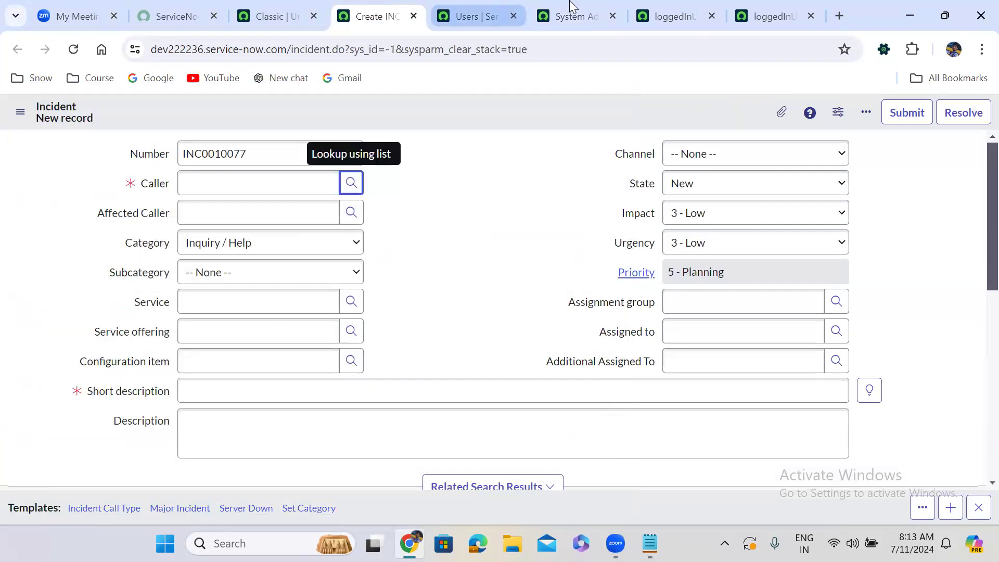
Set the System Administrator's Department to HR, save the user record and reload it.
left_click(572, 17)
double_click(237, 267)
type("hr")
left_click(232, 304)
right_click(421, 108)
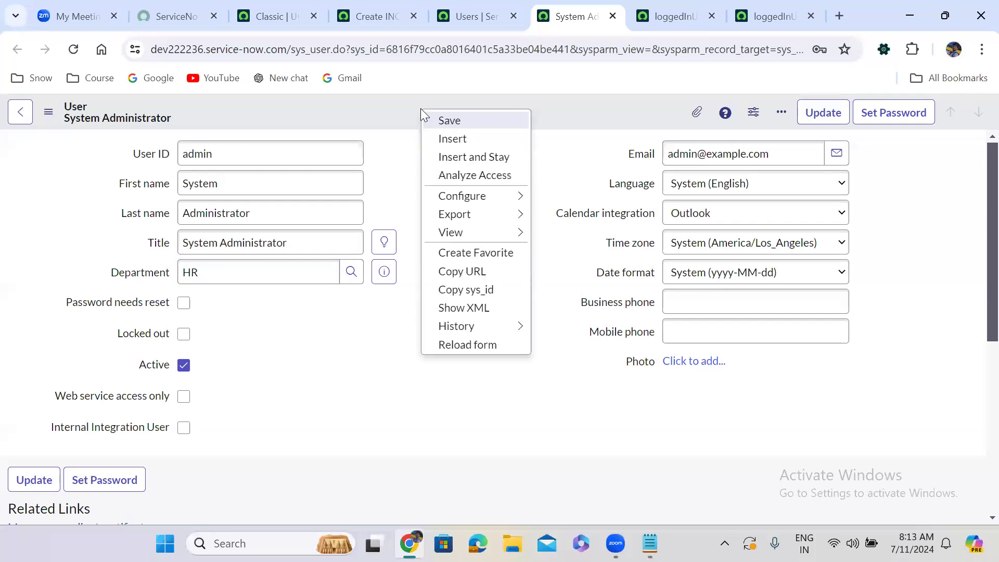
left_click(462, 124)
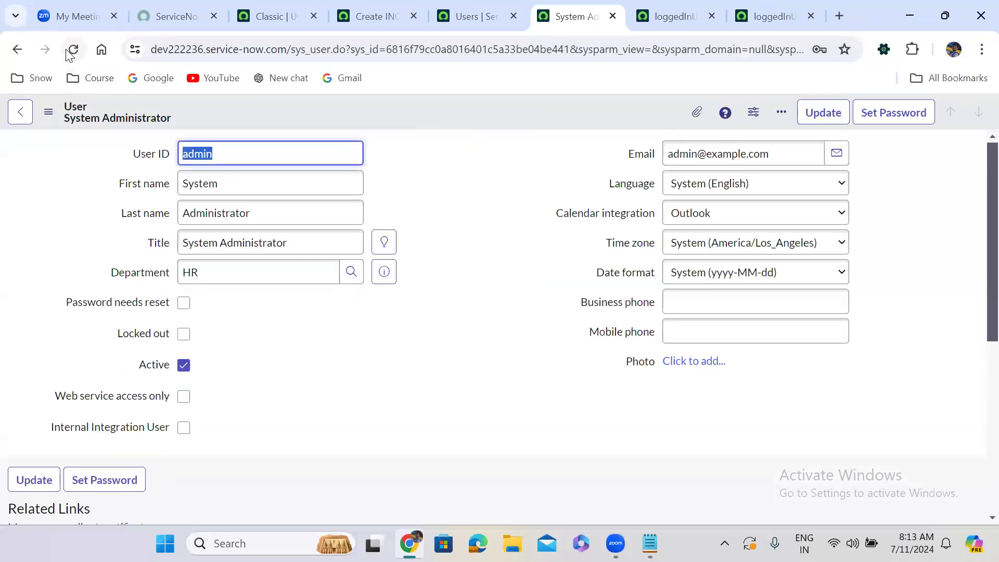
left_click(73, 49)
left_click(73, 49)
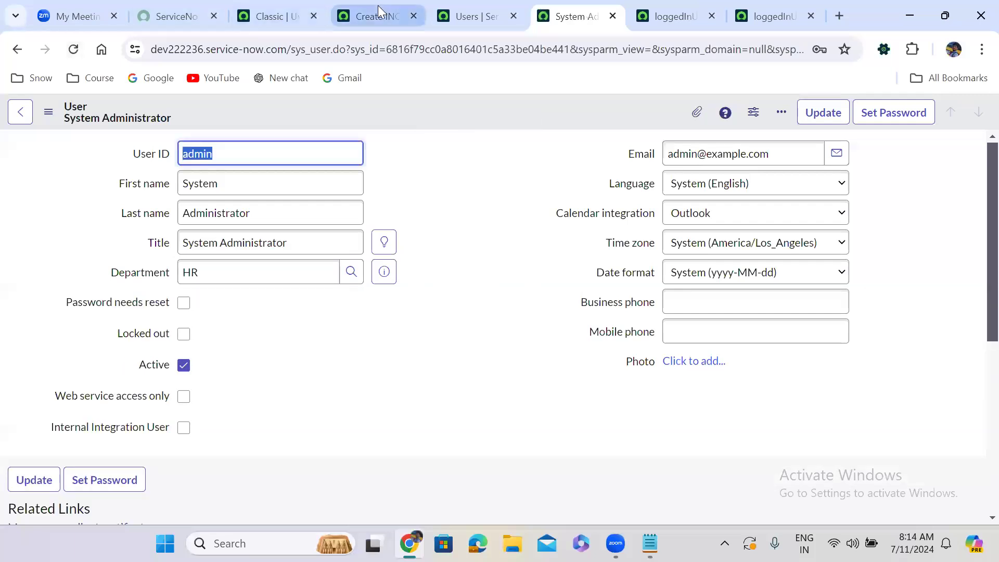
Reload the new incident form and check the departments in its Caller lookup with the administrator assigned to HR.
left_click(378, 7)
left_click(72, 49)
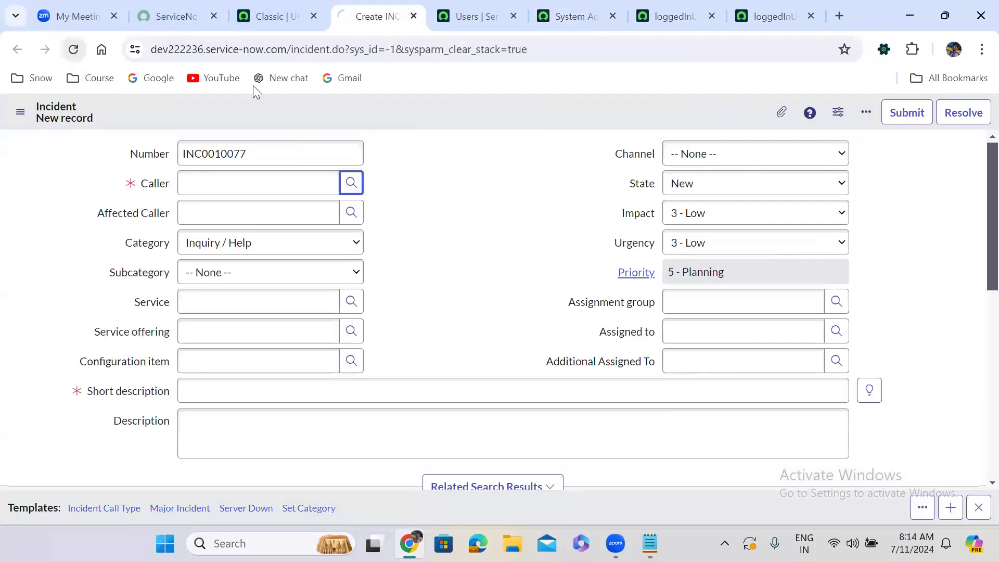
left_click(352, 183)
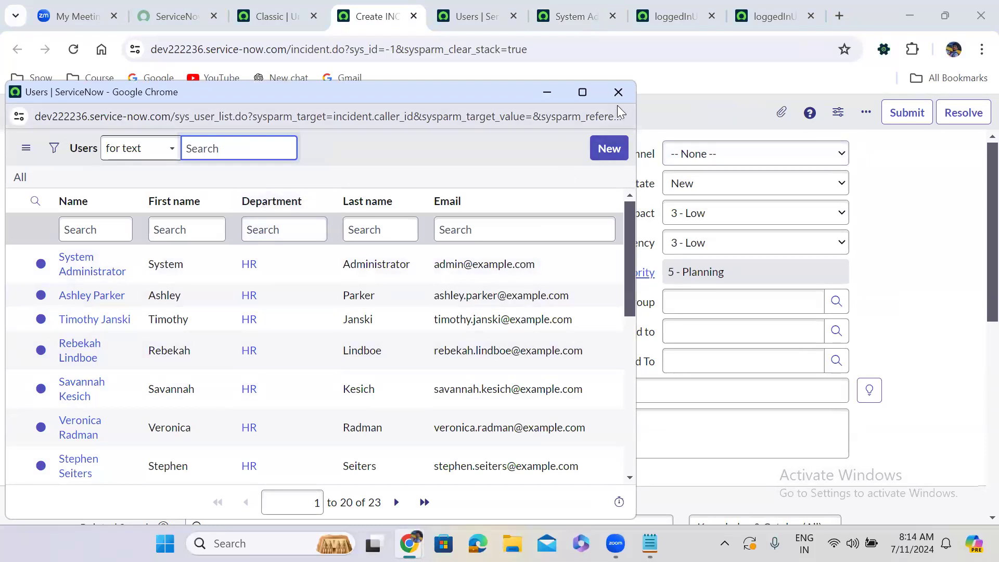
left_click(618, 93)
Set the System Administrator's Department to Sales and save the user record.
left_click(562, 7)
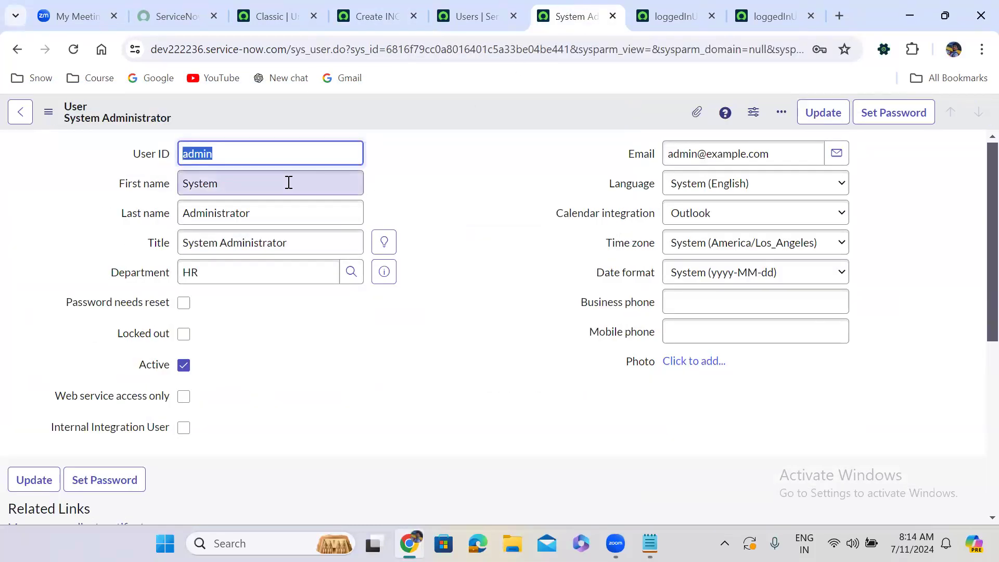
double_click(201, 277)
type("sal")
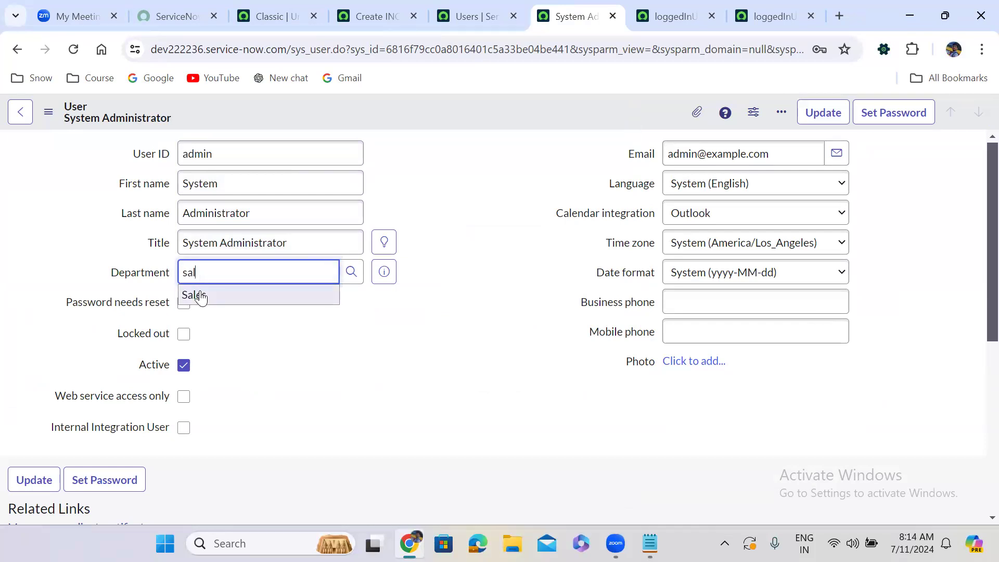
left_click(196, 292)
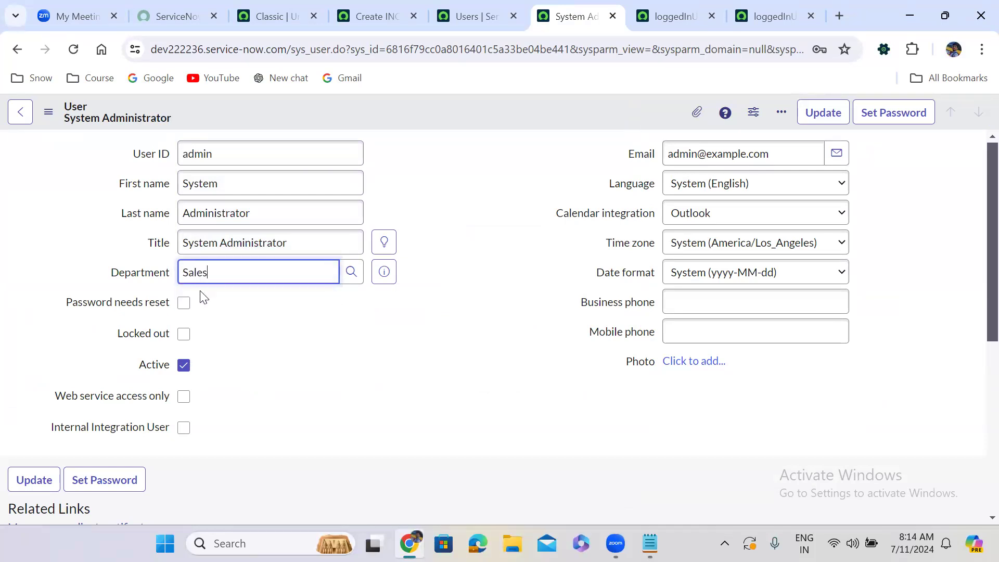
right_click(395, 107)
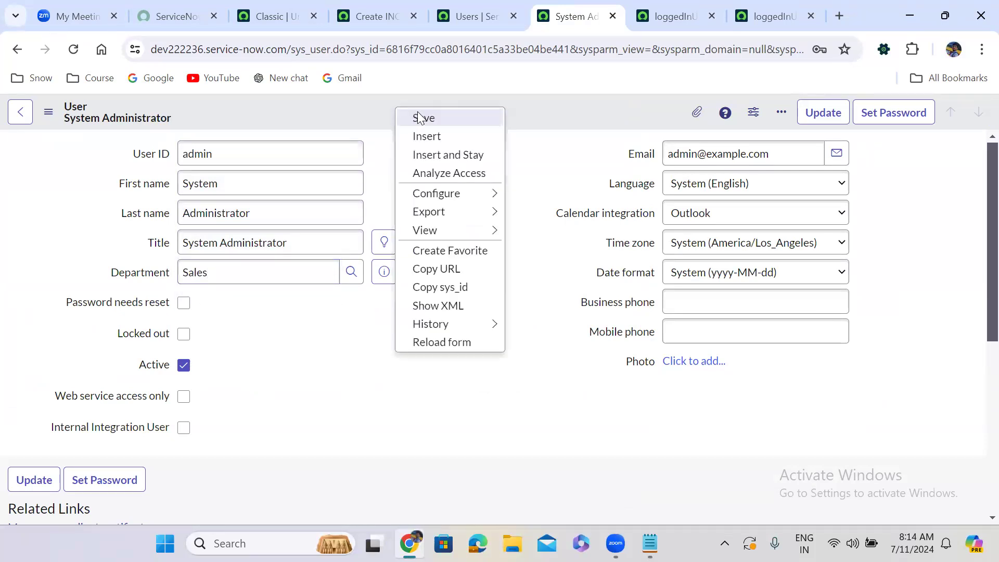
left_click(419, 117)
Reload the new incident form and check the departments in its Caller lookup with the administrator assigned to Sales.
left_click(375, 13)
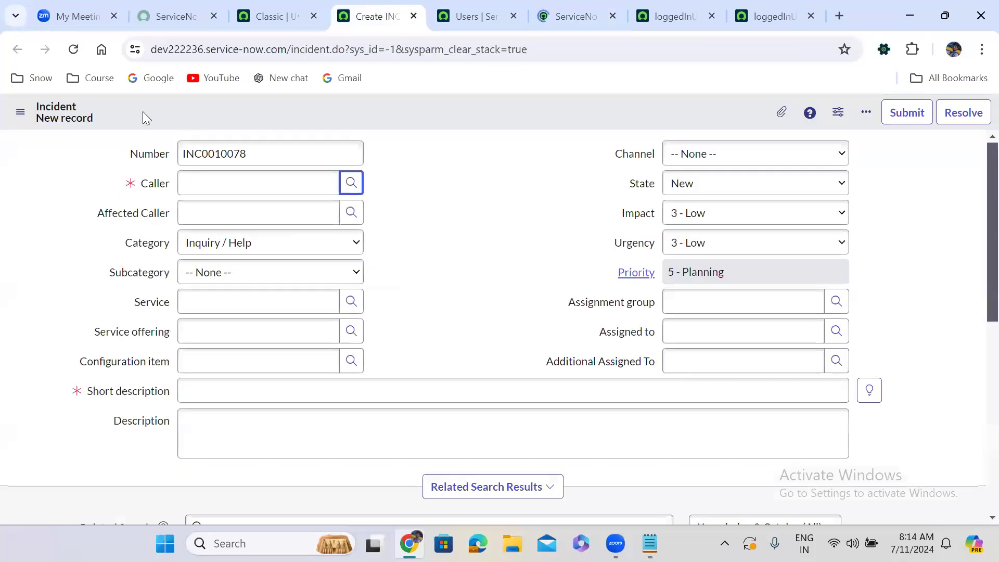
left_click(72, 51)
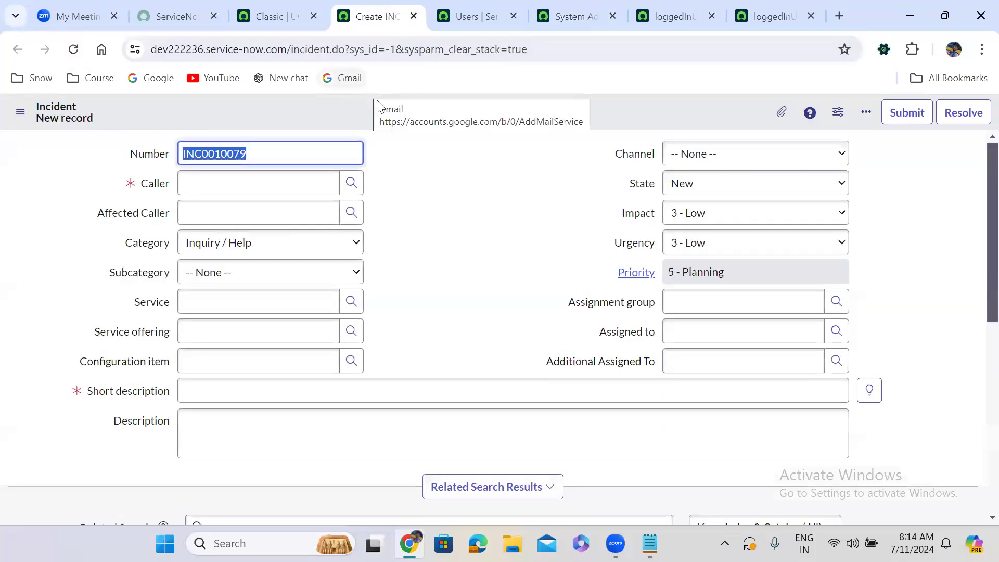
left_click(351, 183)
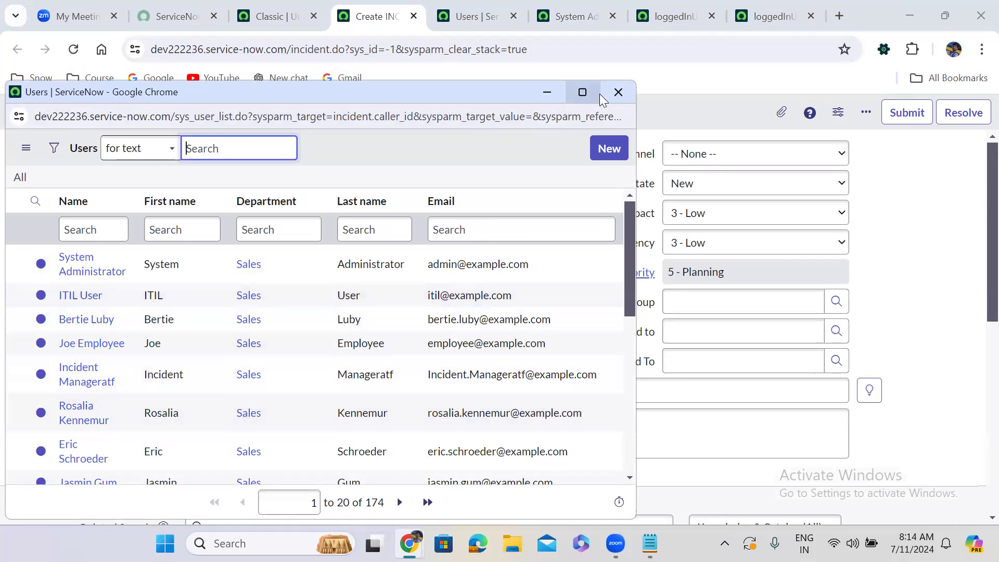
left_click(618, 94)
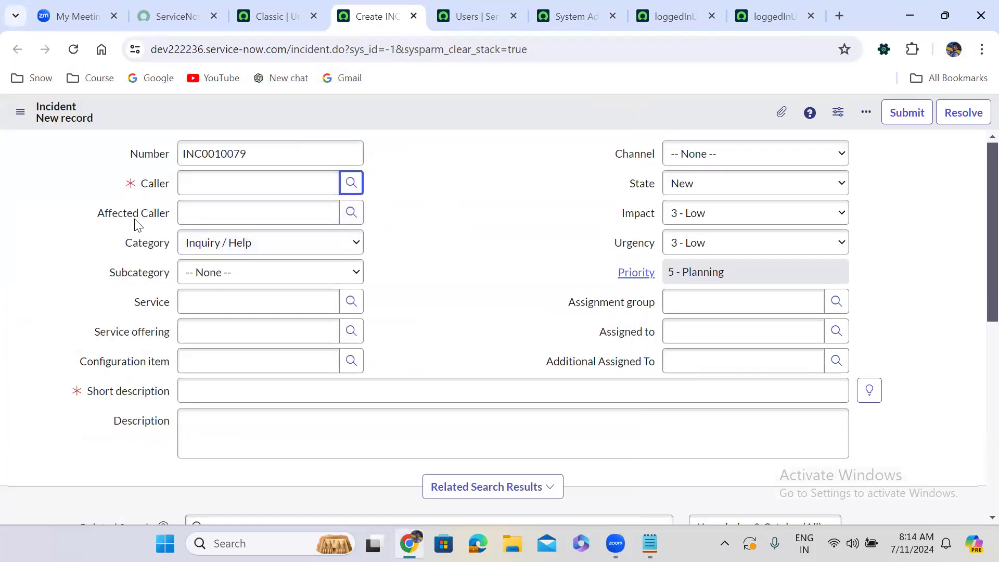
In the loggedInUserDeptUsers script include, add an empty grUser.addQuery(); statement below the query on gs.getUserID().
left_click(777, 7)
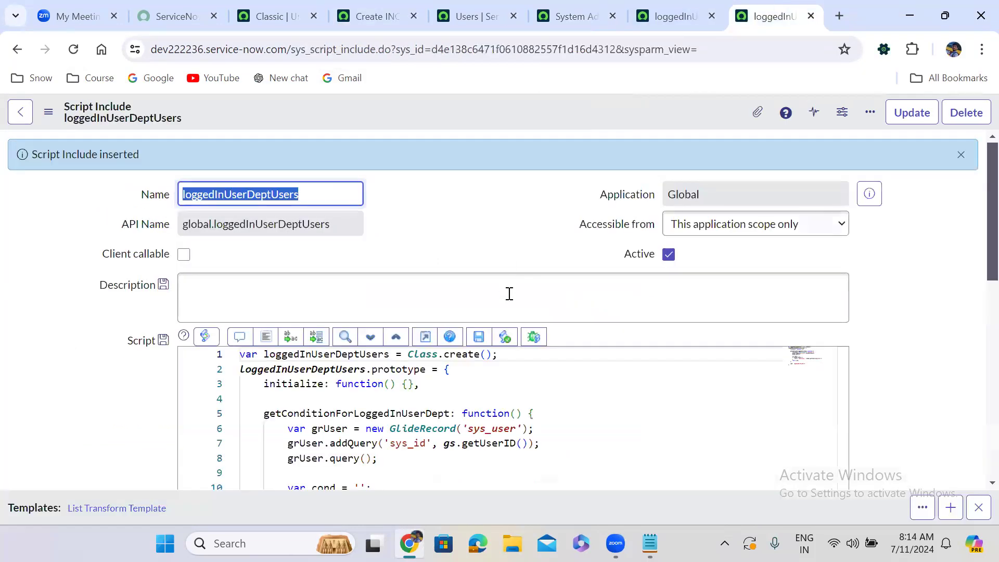
left_click(546, 445)
key("Return")
type("gr")
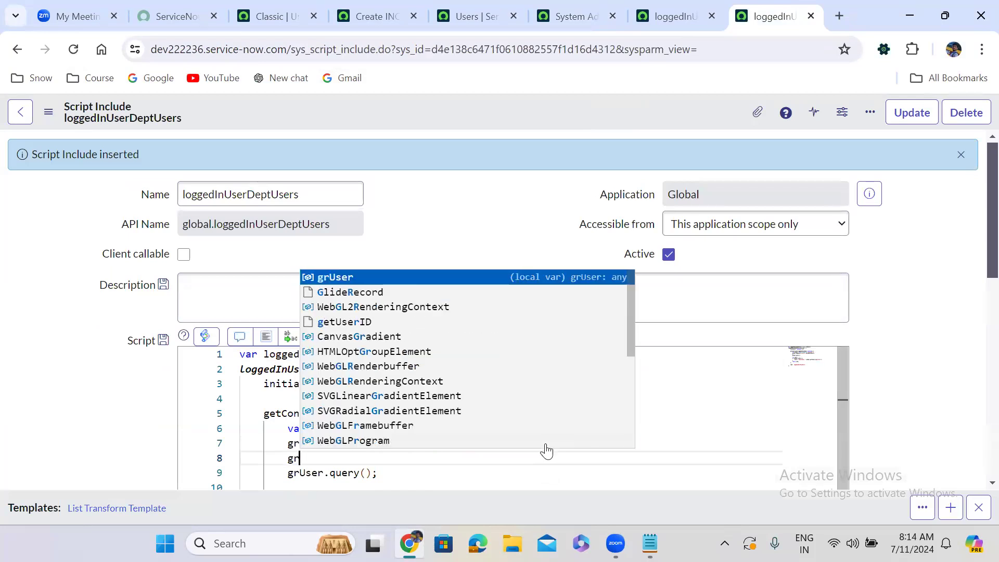
key("Return")
type(".add")
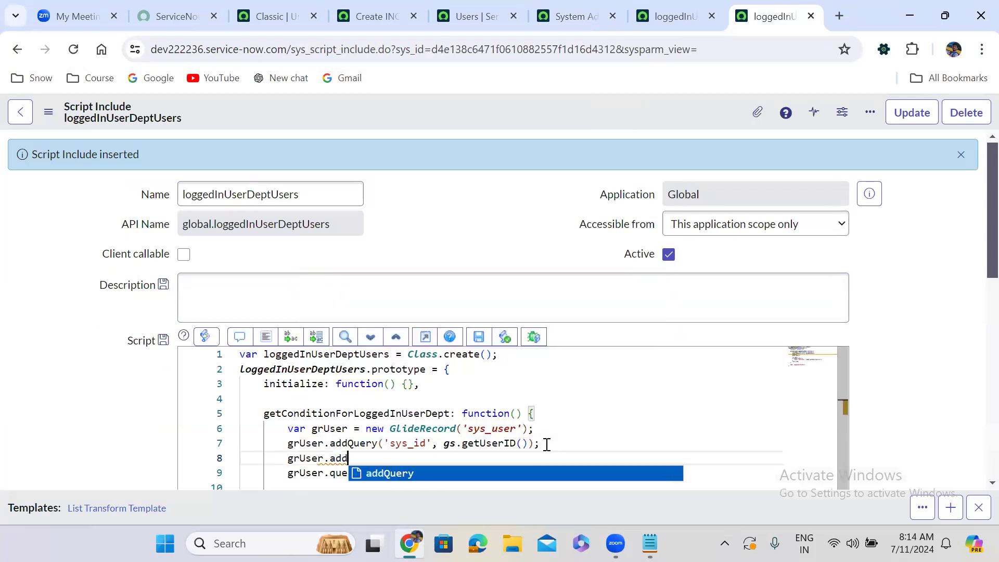
key("Return")
type("()")
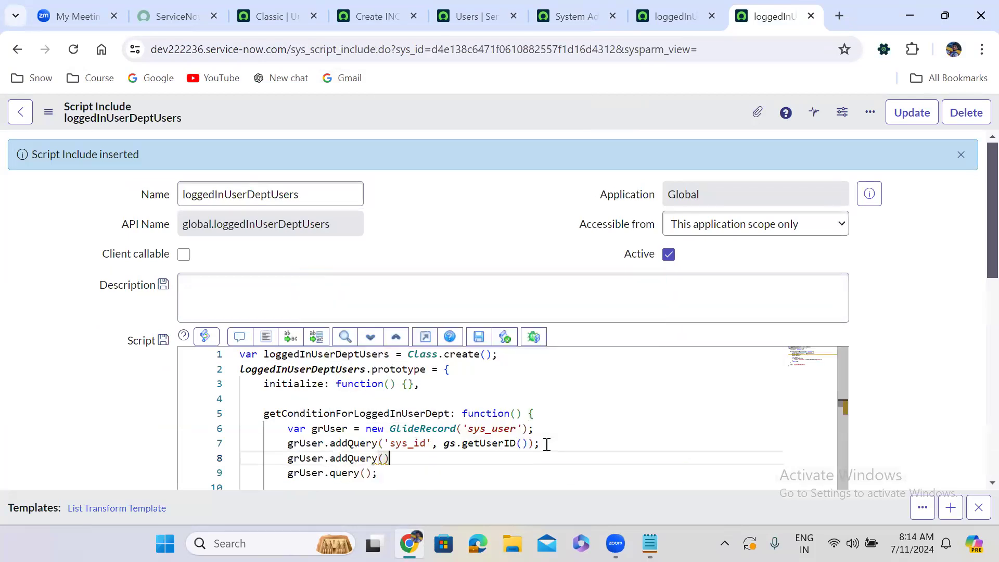
type(";")
Give the new addQuery call the field argument 'sys_id' and the operator argument '!='.
key("Left")
key("Left")
type("'sys_id'")
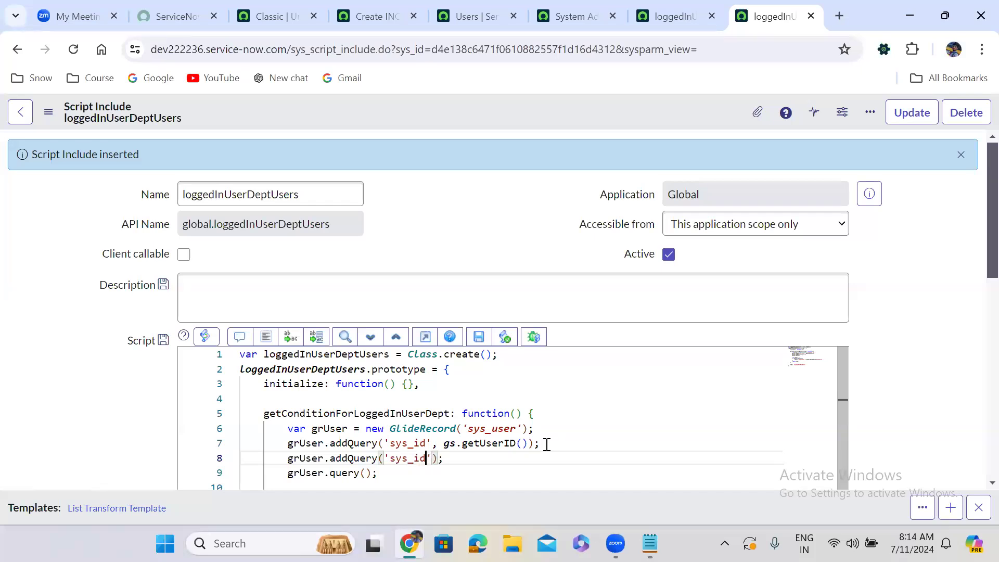
type(", '!")
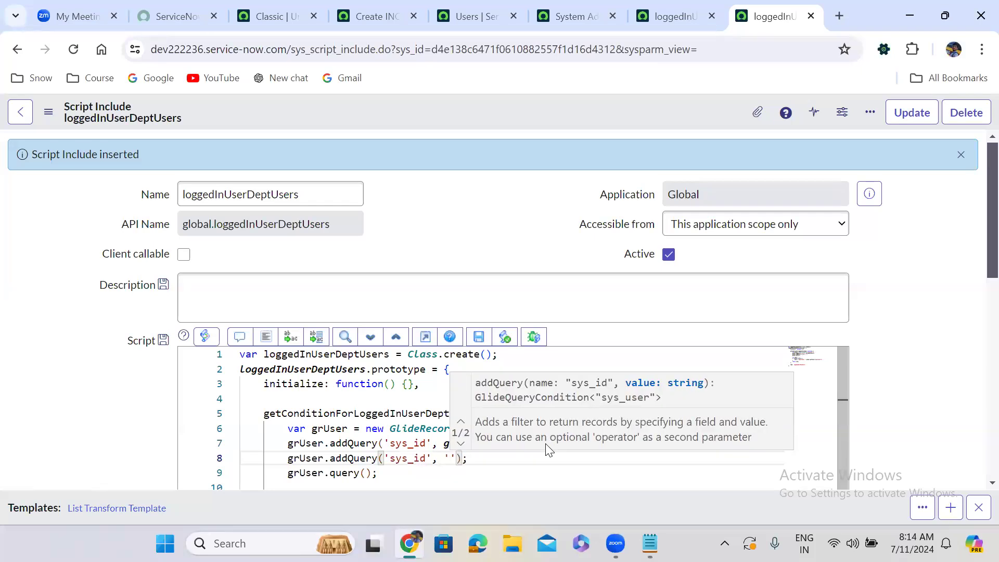
type("='")
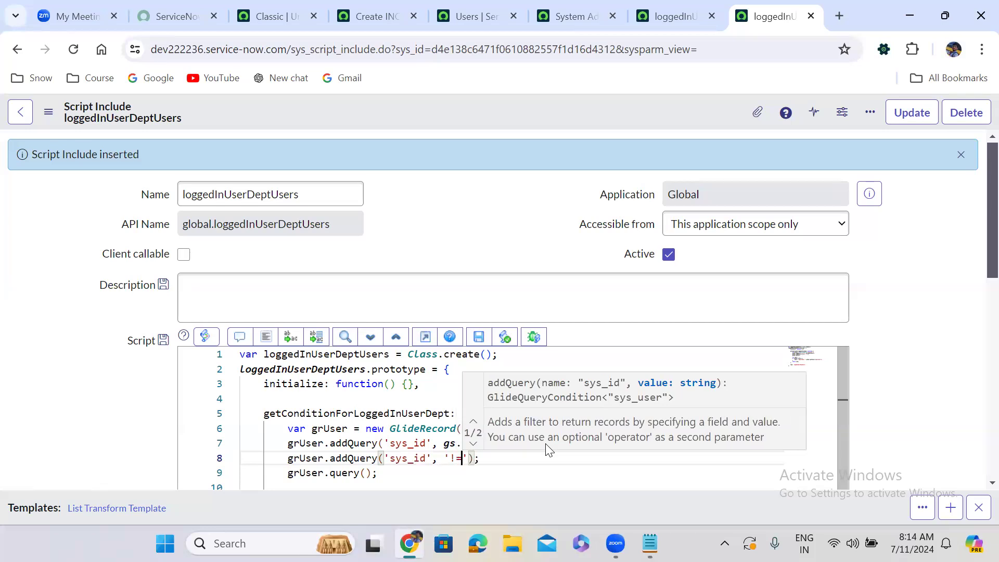
type(", ")
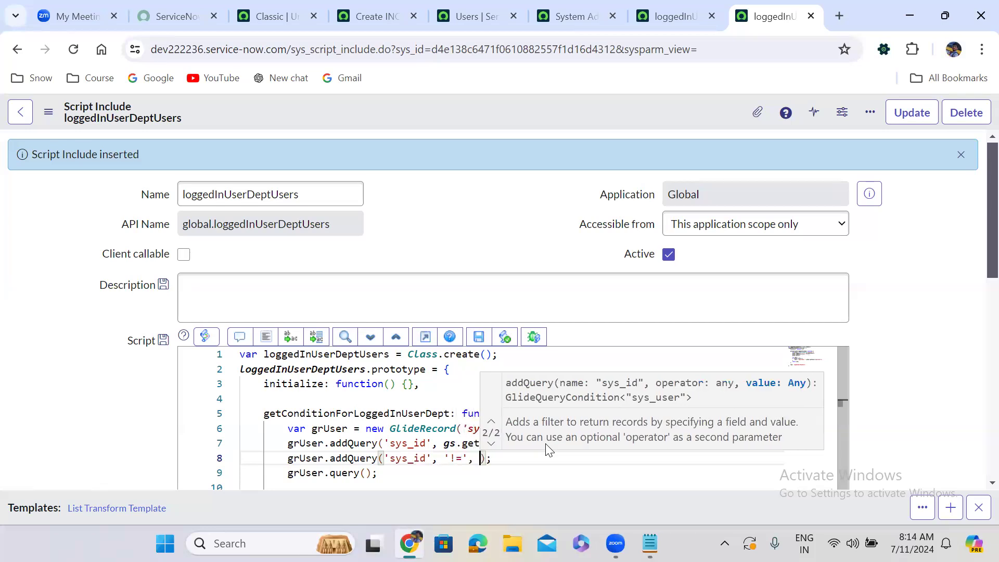
type("curre")
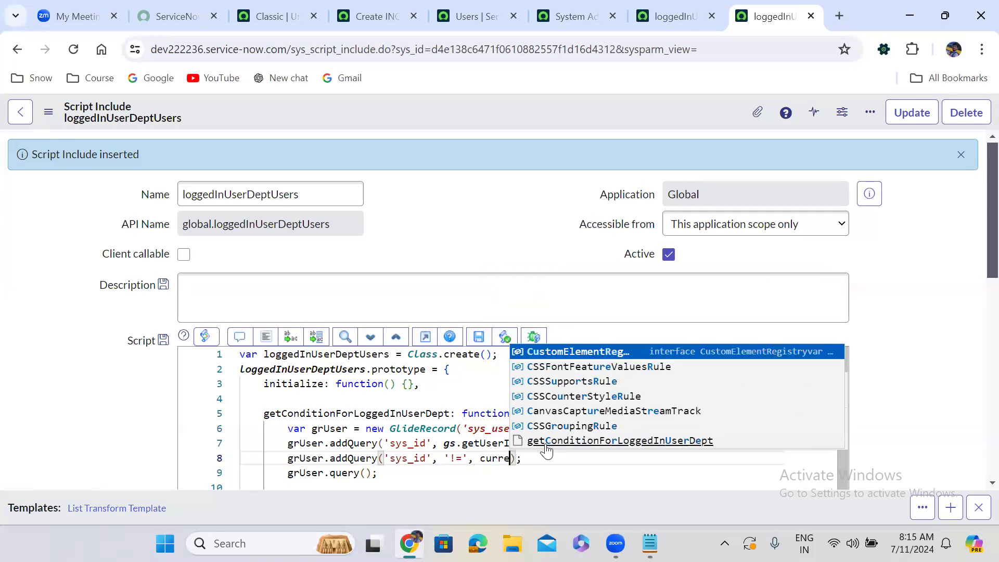
type("nt")
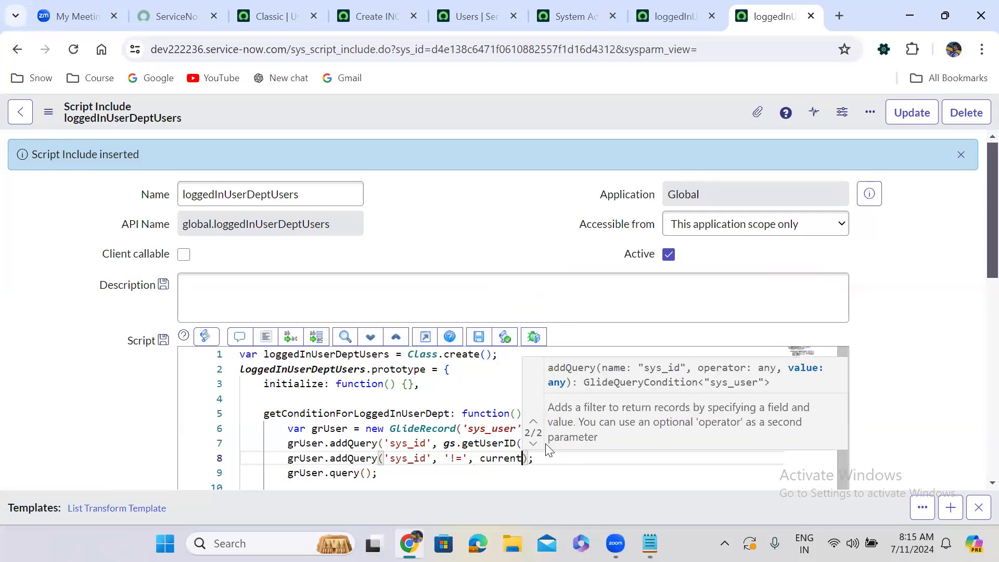
type(".")
type("u_affec")
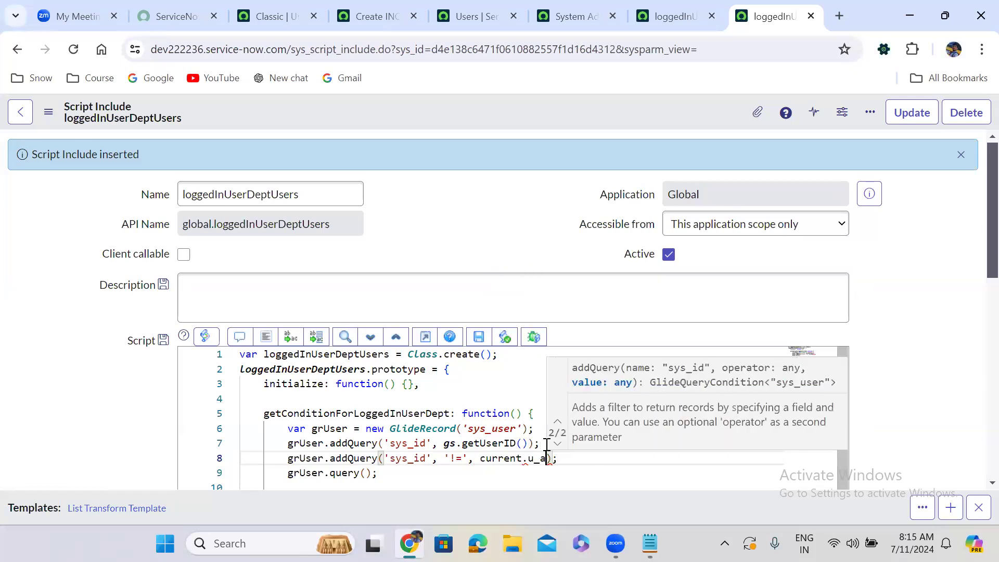
type("ted_c")
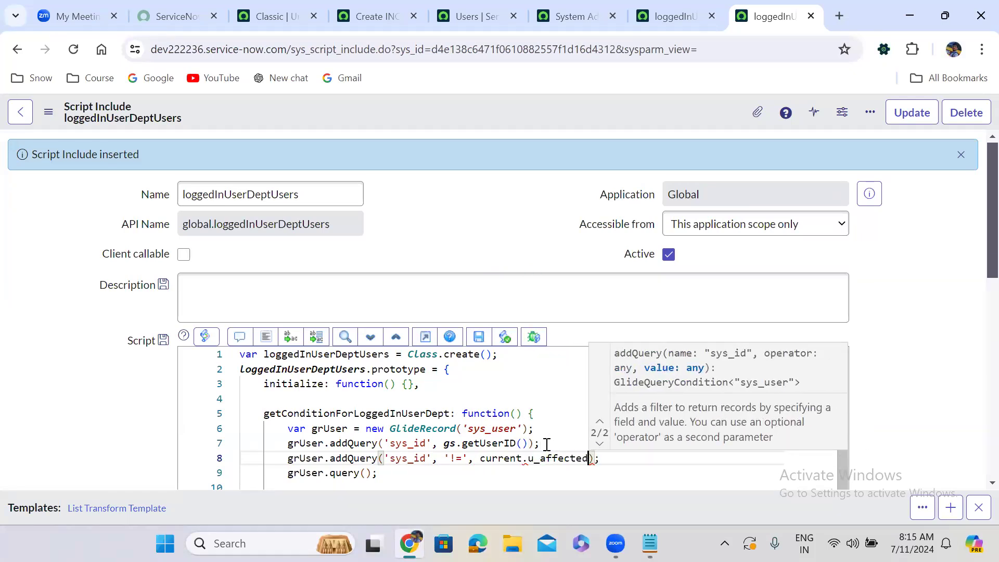
type("allee")
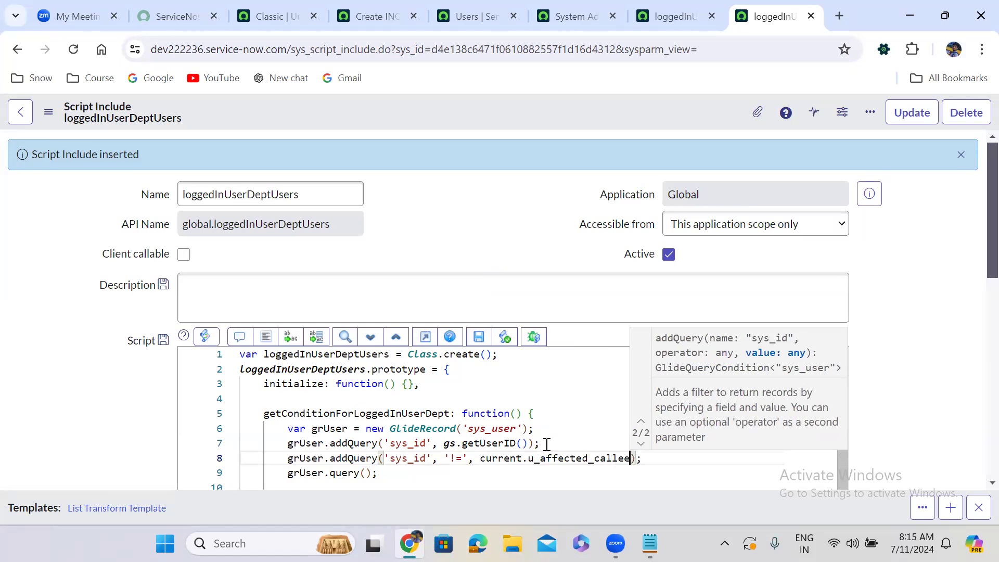
Add current.u_affected_caller as the third argument of the new addQuery call.
key("BackSpace")
type("r")
Format the script's code and save the script include.
left_click(267, 338)
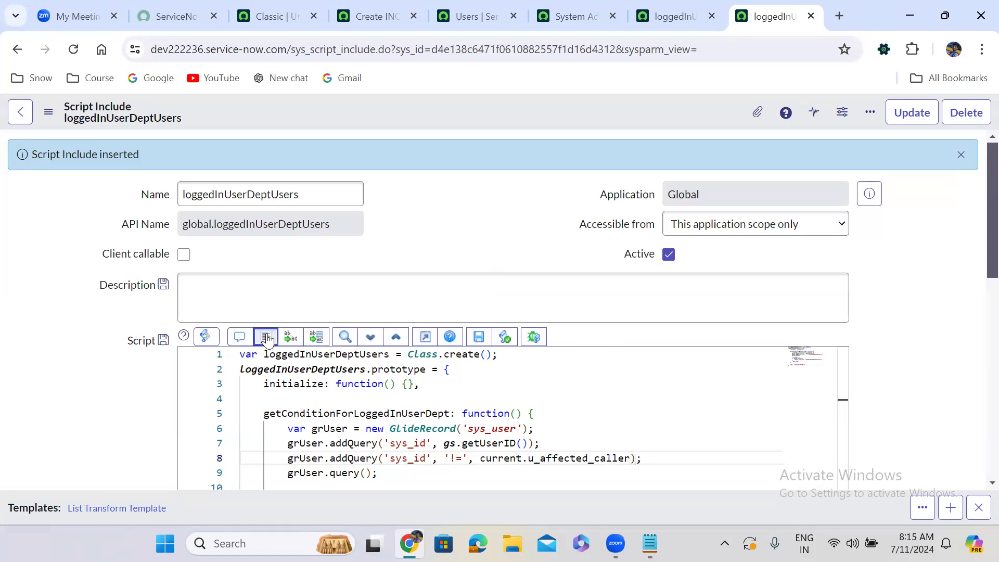
scroll(427, 250, "down", 1)
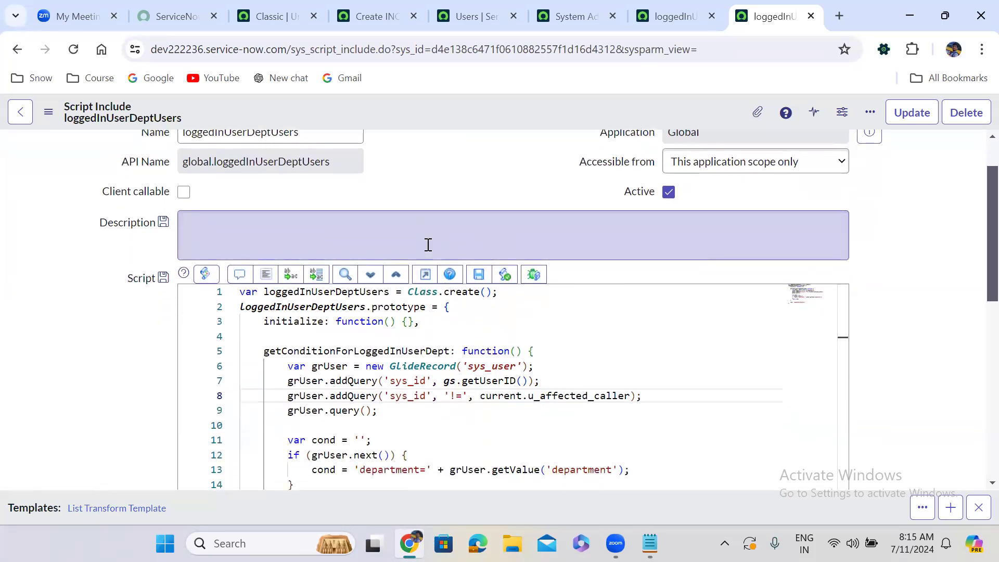
right_click(444, 114)
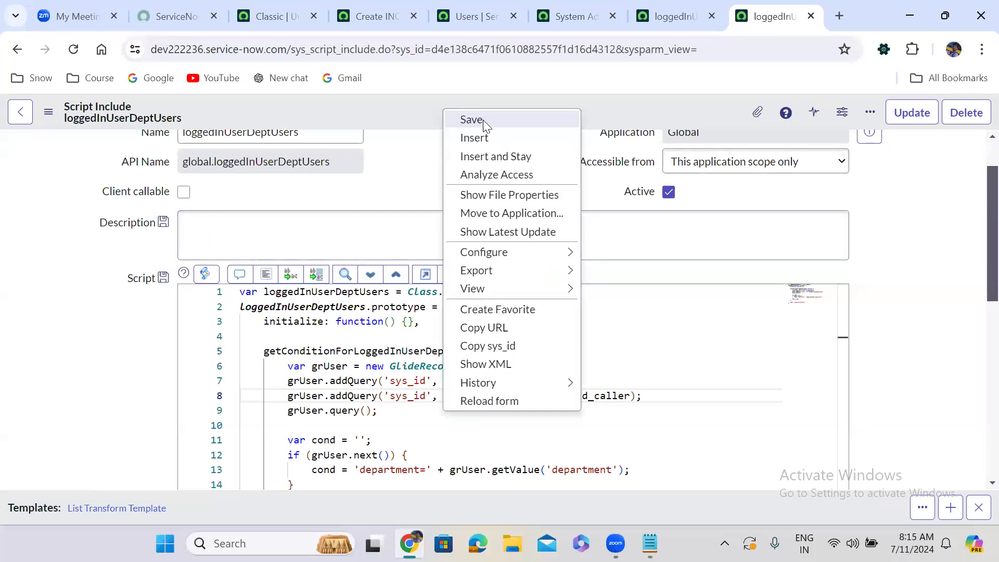
left_click(471, 119)
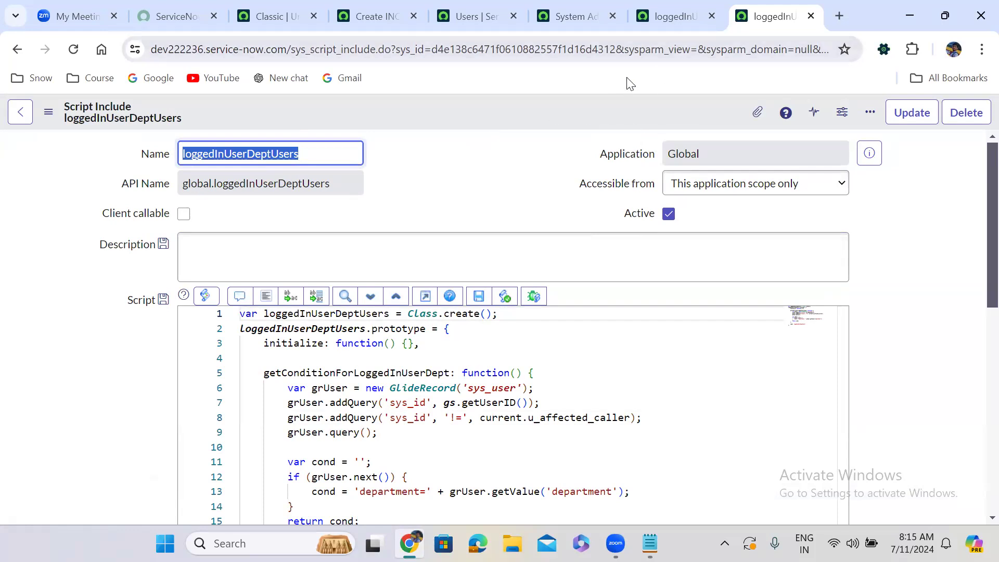
Reload the new incident form and set Affected Caller to System Administrator.
left_click(659, 8)
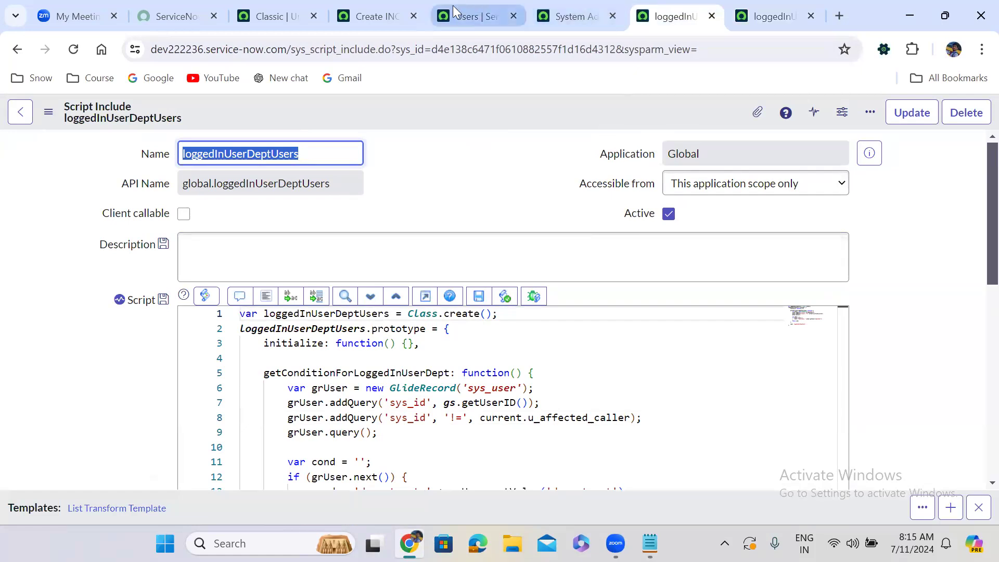
left_click(362, 10)
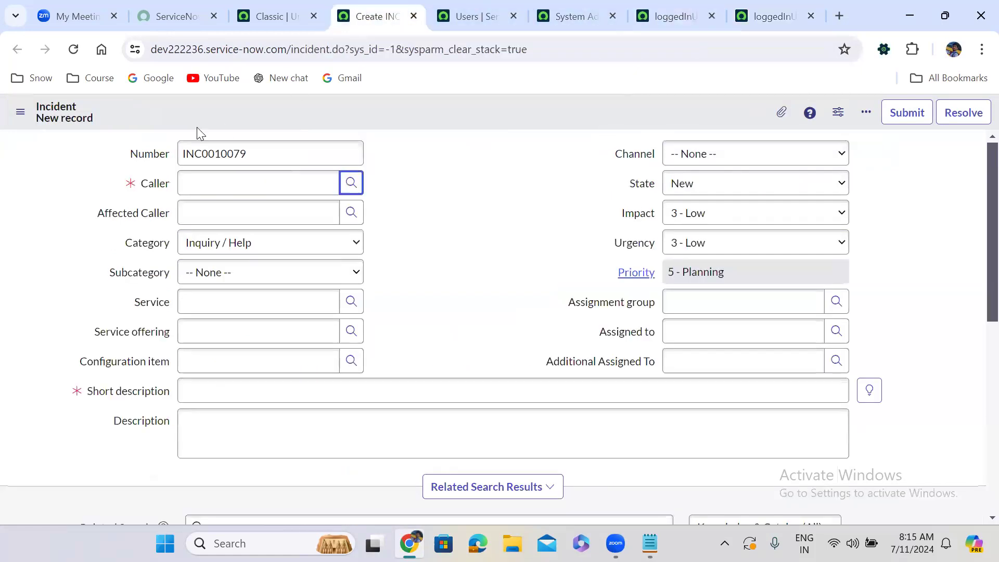
left_click(74, 49)
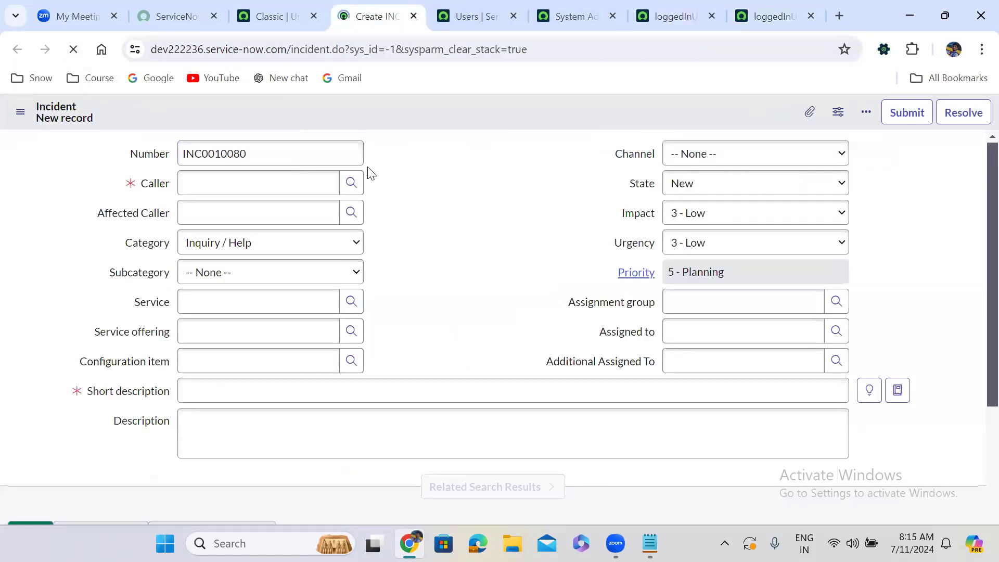
left_click(234, 217)
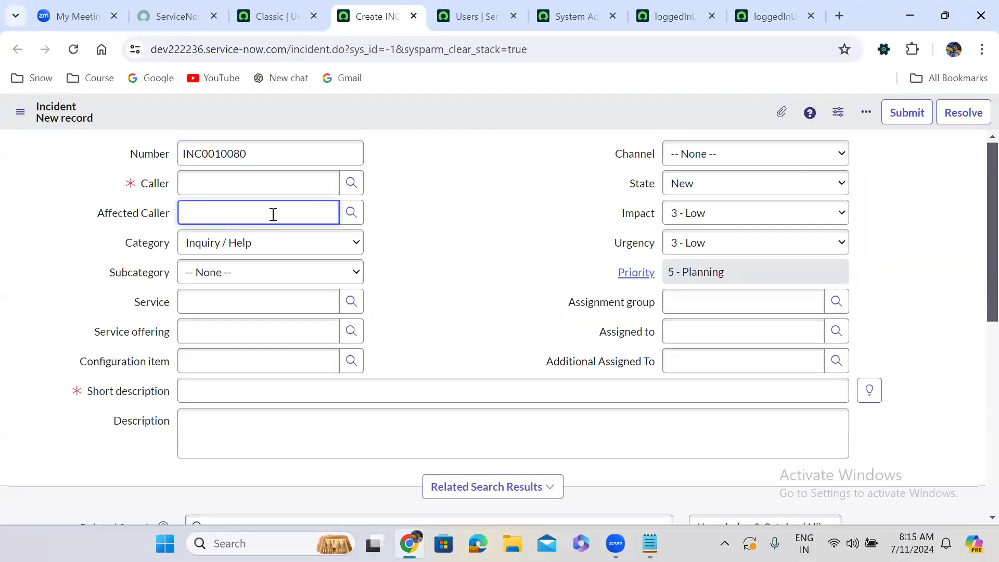
left_click(351, 212)
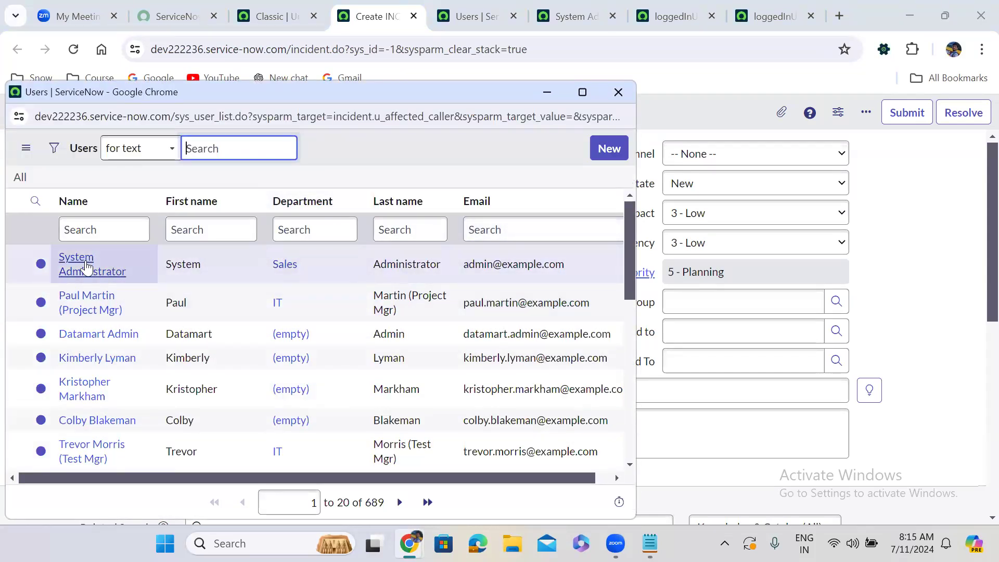
left_click(86, 264)
left_click(452, 147)
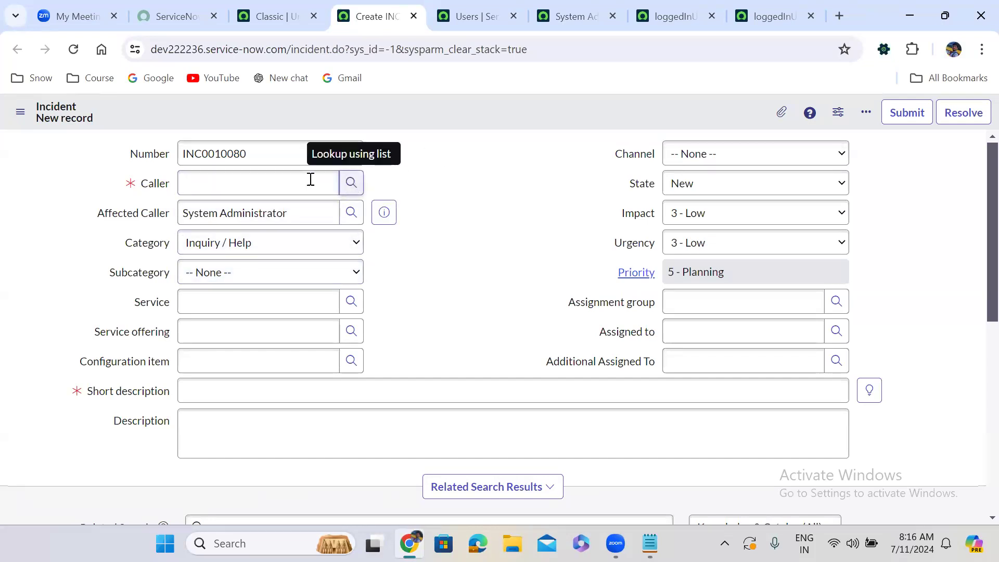
Check the users offered in the incident's Caller lookup, close it and review the script include's query code.
left_click(348, 184)
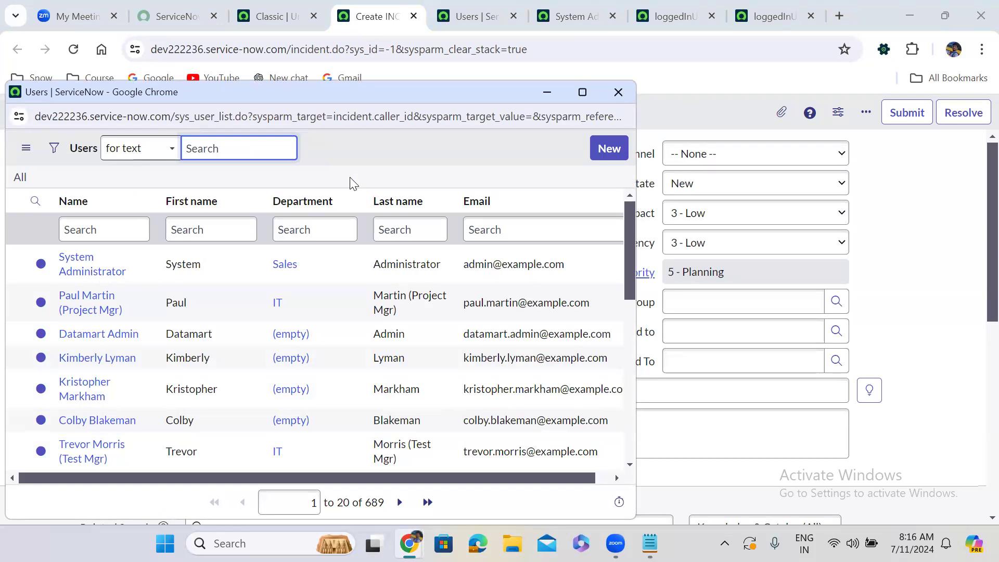
left_click(618, 93)
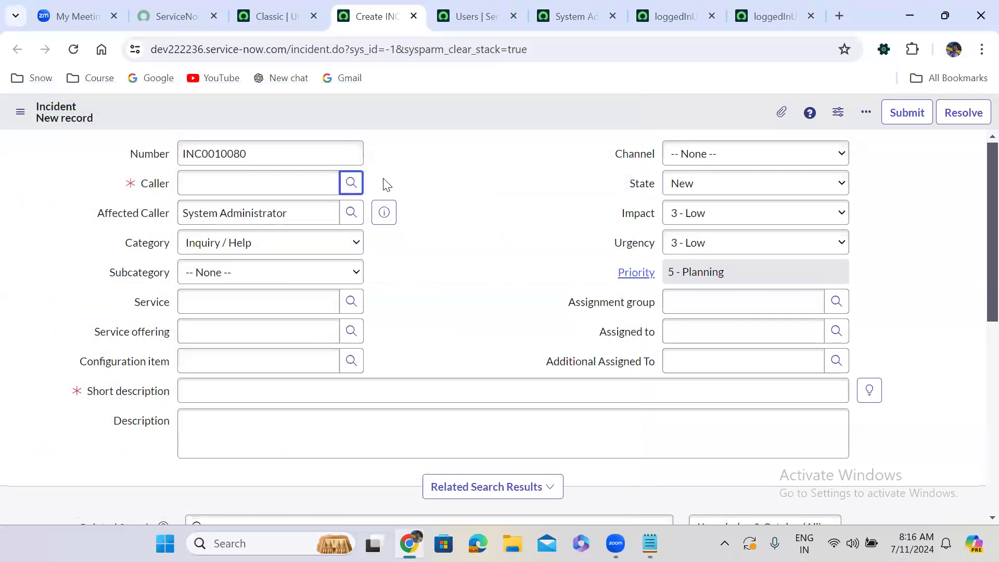
left_click(749, 9)
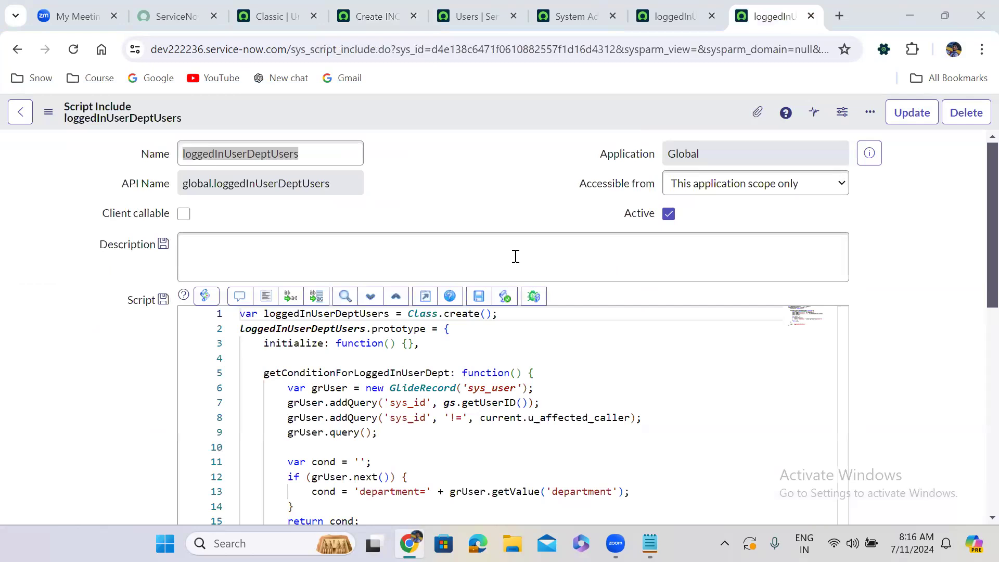
Open the dictionary configuration of the incident form's Caller field, leaving the unsaved incident.
left_click(382, 4)
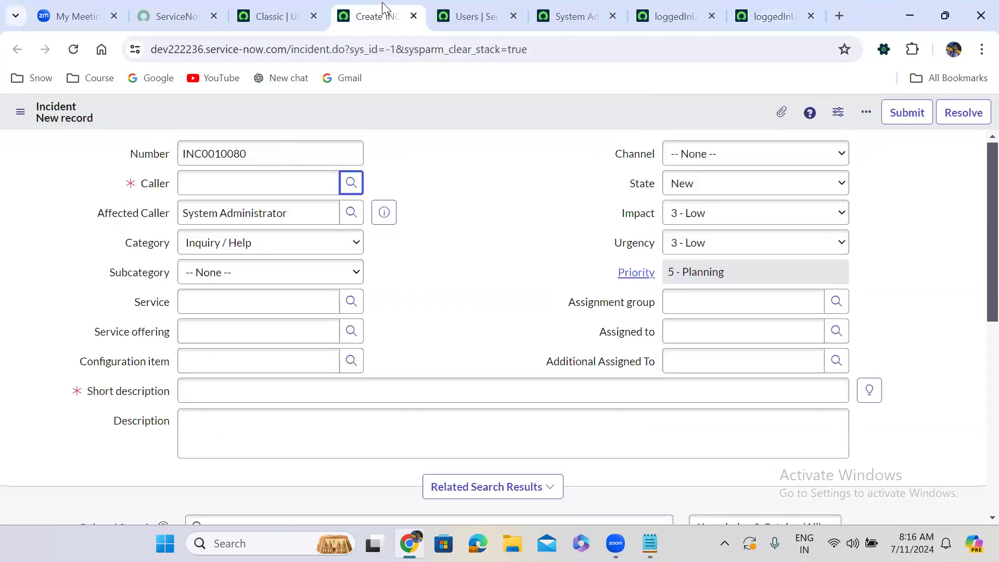
right_click(146, 183)
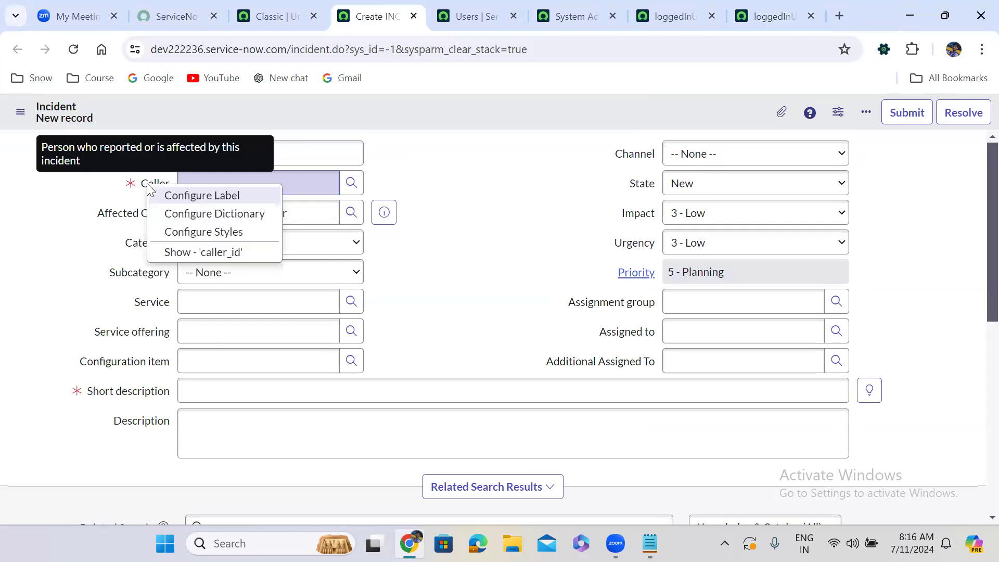
left_click(232, 215)
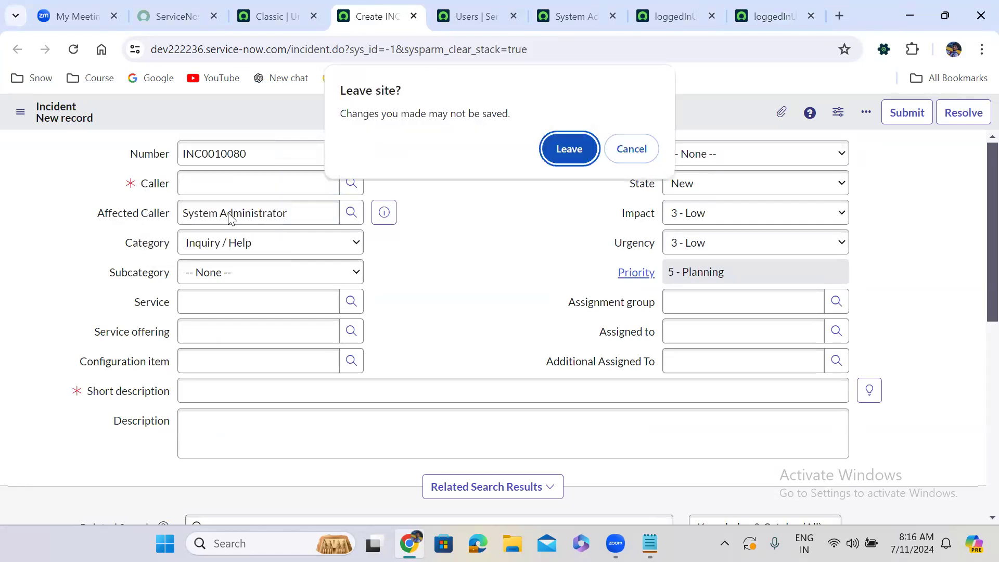
left_click(573, 143)
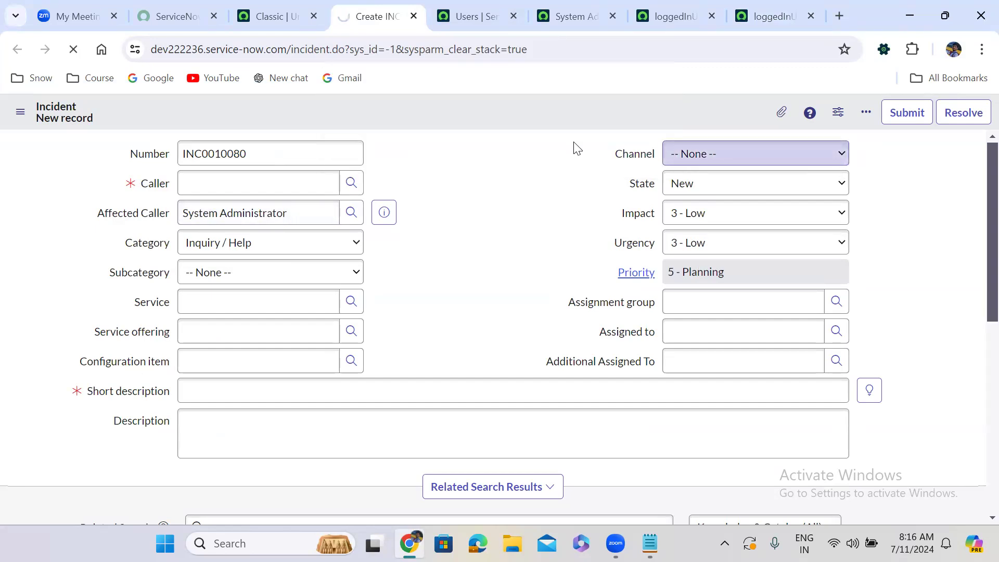
Add a current parameter to the getConditionForLoggedInUserDept function and save the script include.
left_click(675, 11)
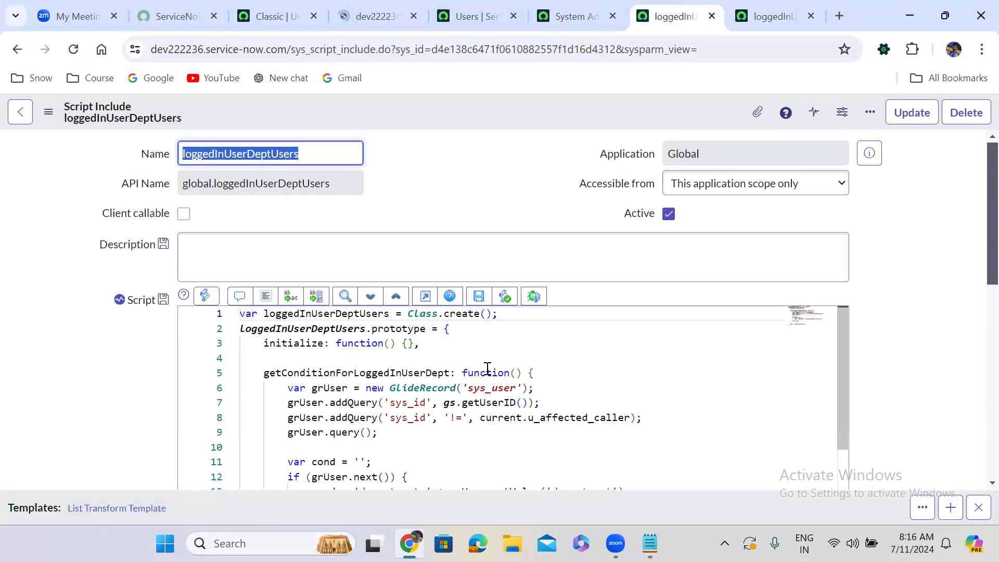
left_click(514, 373)
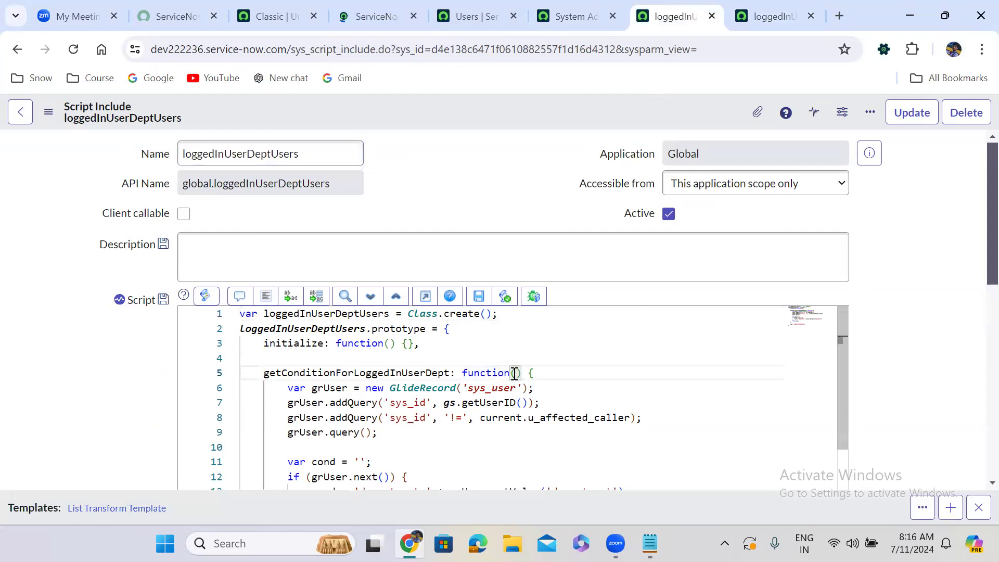
type("current")
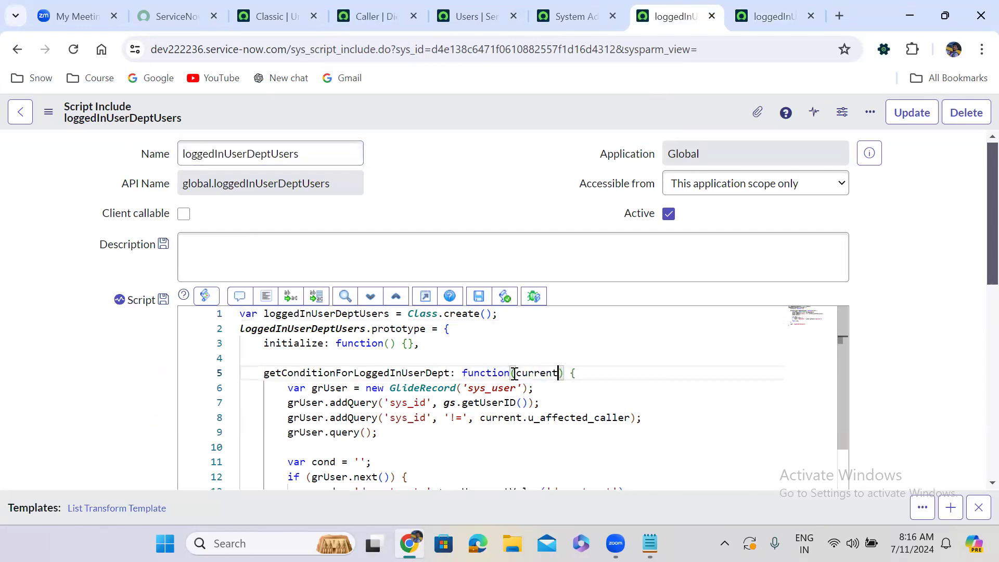
double_click(534, 373)
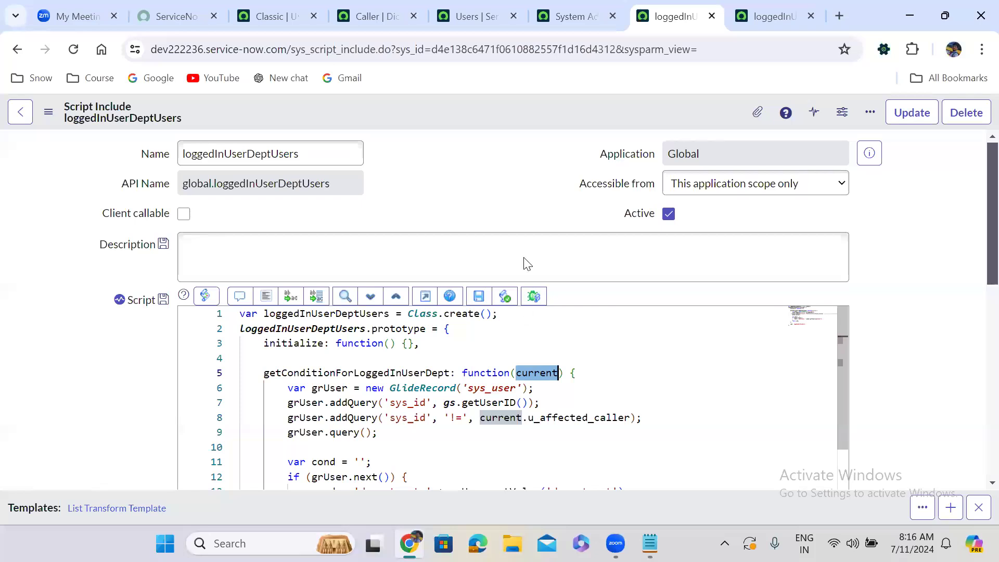
right_click(487, 103)
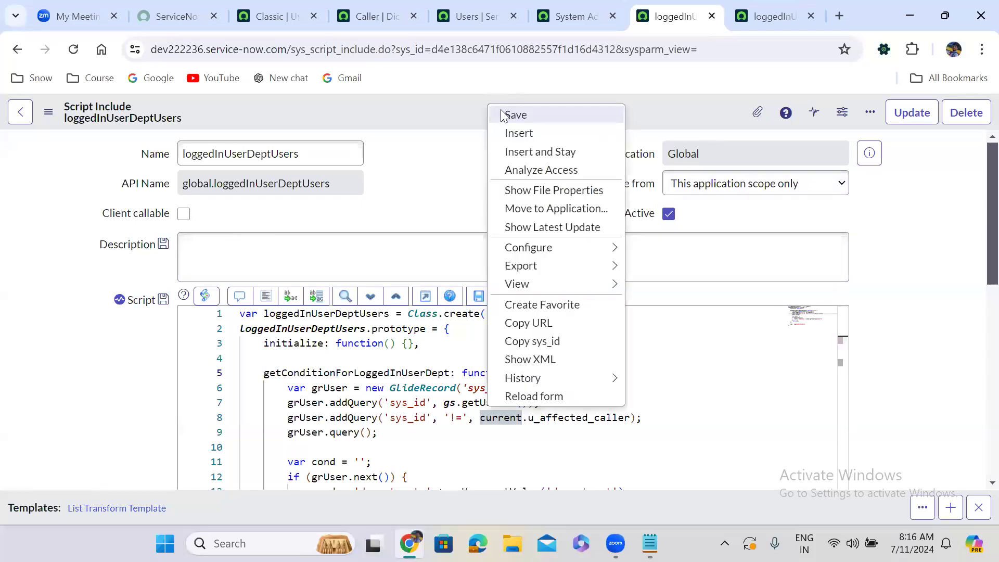
left_click(503, 114)
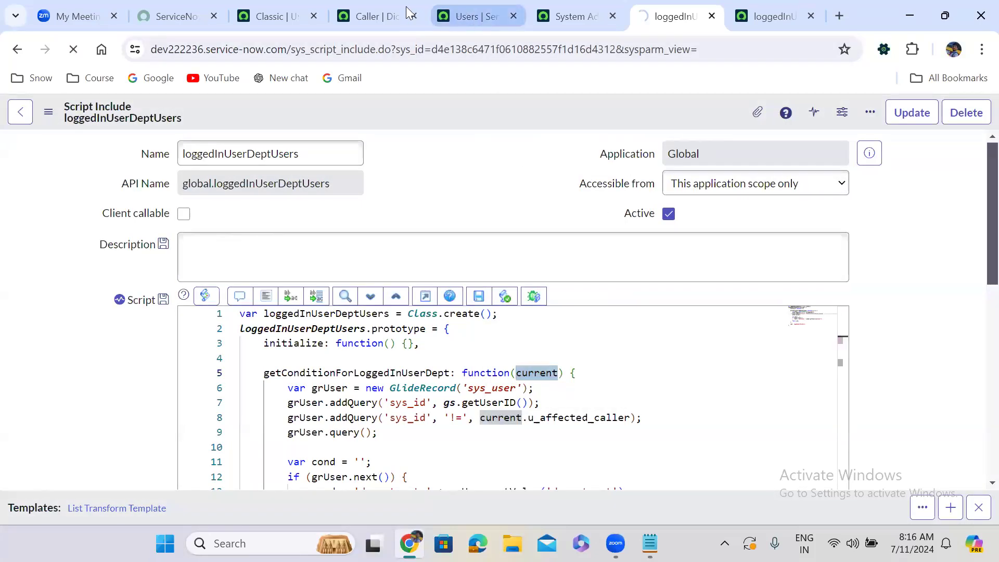
Pass current to getConditionForLoggedInUserDept in the Caller field's reference qualifier and update the dictionary entry.
left_click(393, 4)
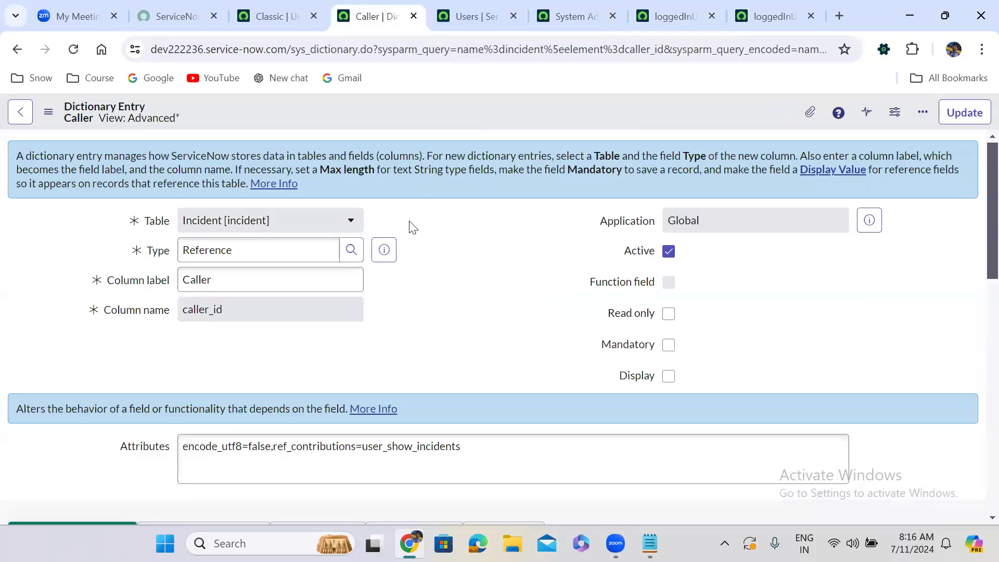
scroll(411, 224, "down", 4)
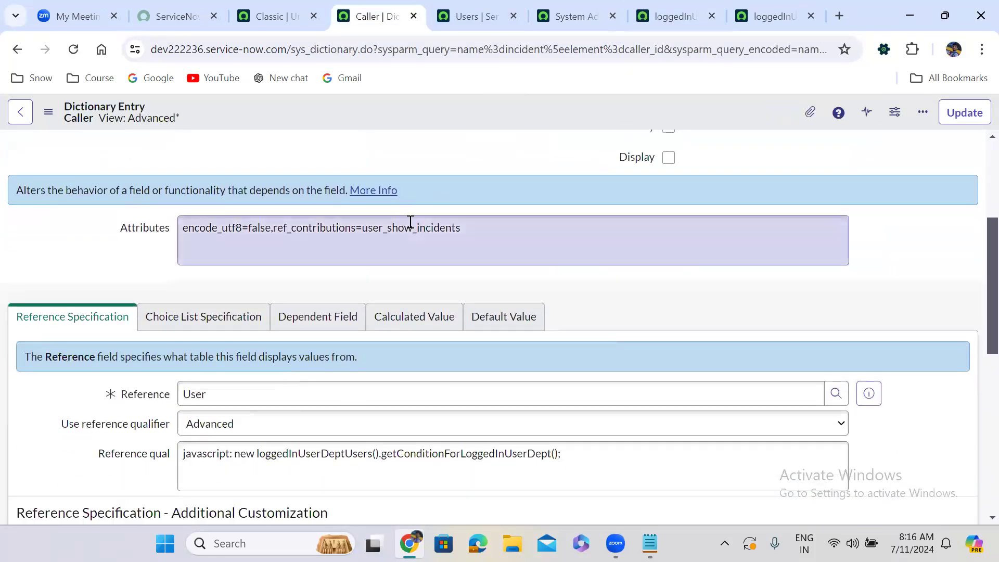
scroll(411, 221, "down", 1)
left_click(556, 392)
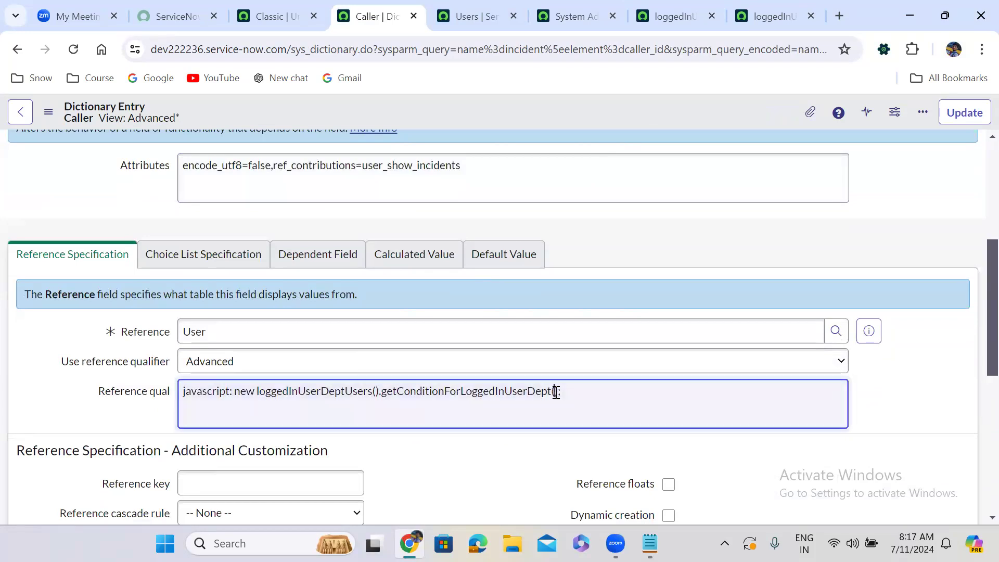
type("current")
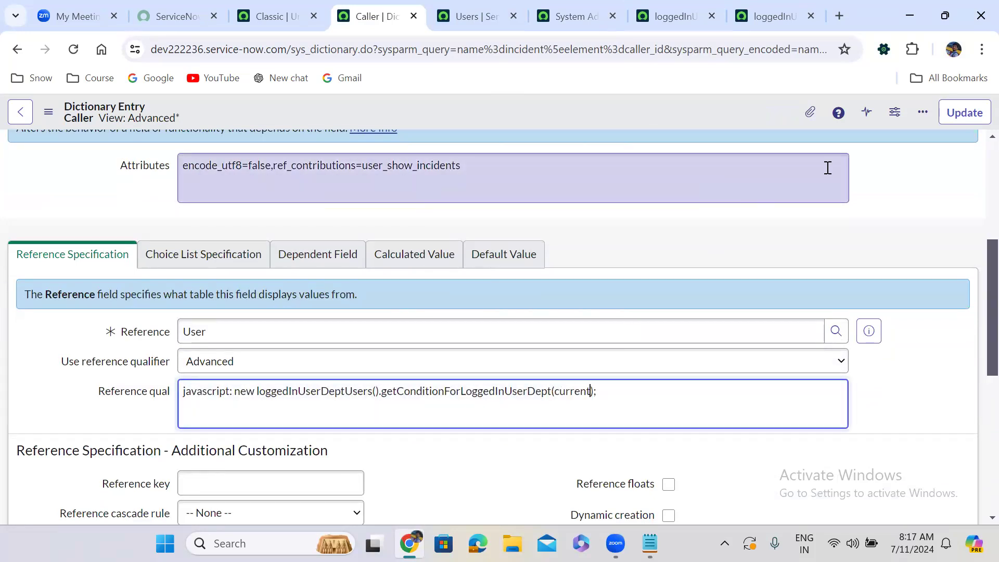
left_click(964, 112)
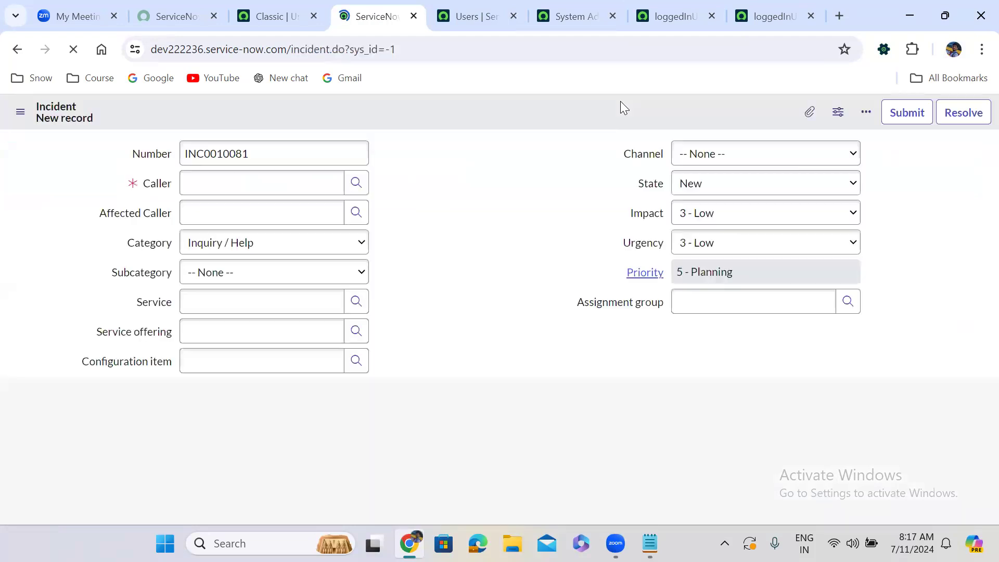
Check the users offered in the new incident's Caller lookup while Affected Caller is empty, and close the lookup.
left_click(463, 179)
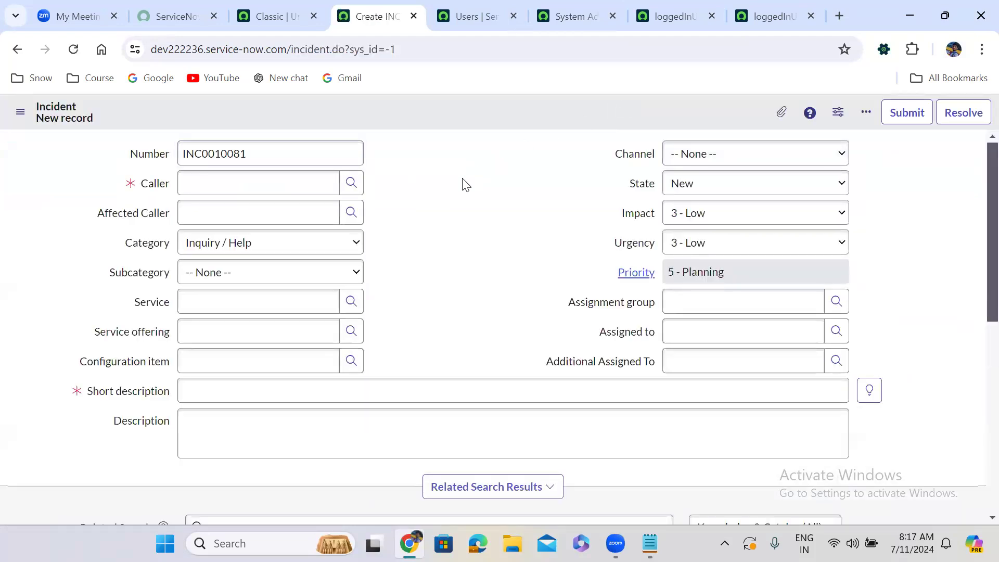
left_click(353, 181)
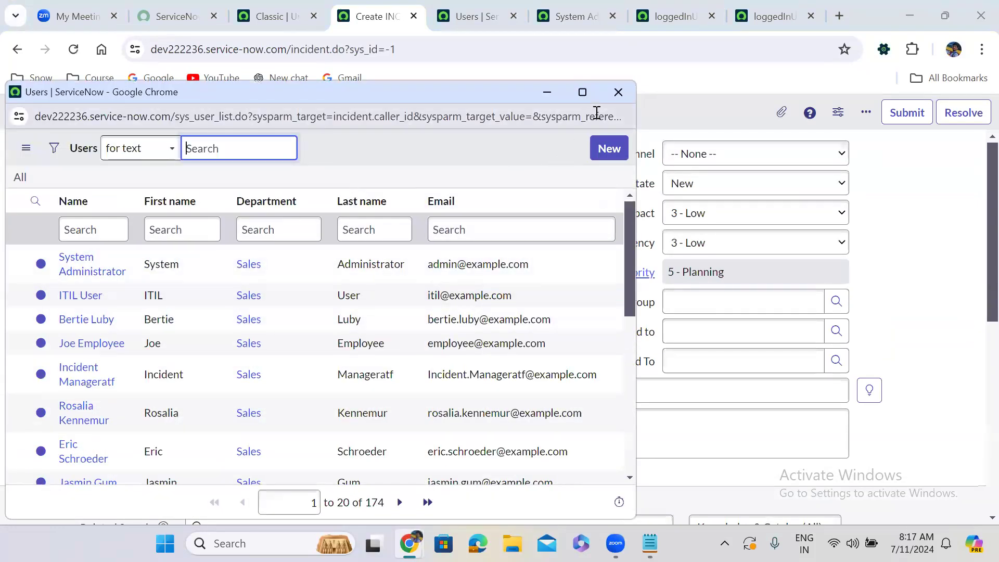
left_click(634, 88)
Set Affected Caller to System Administrator, check the users offered in the Caller lookup and close it.
left_click(227, 212)
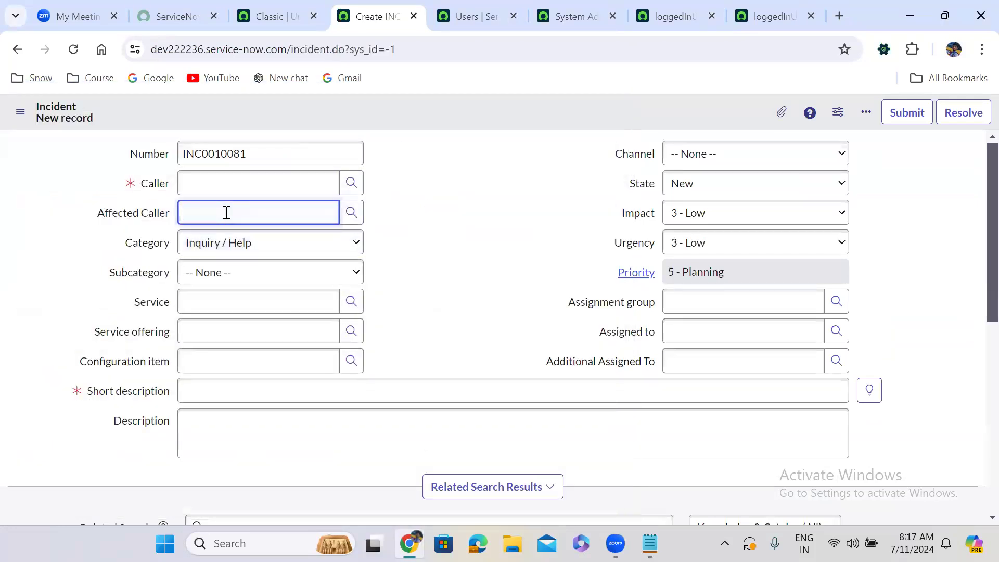
type("syst")
left_click(225, 254)
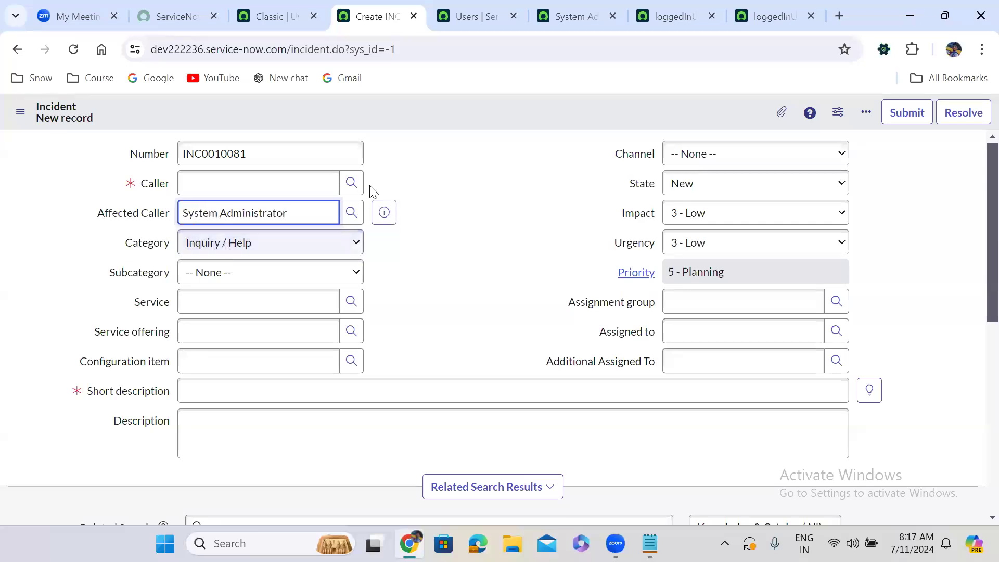
left_click(351, 183)
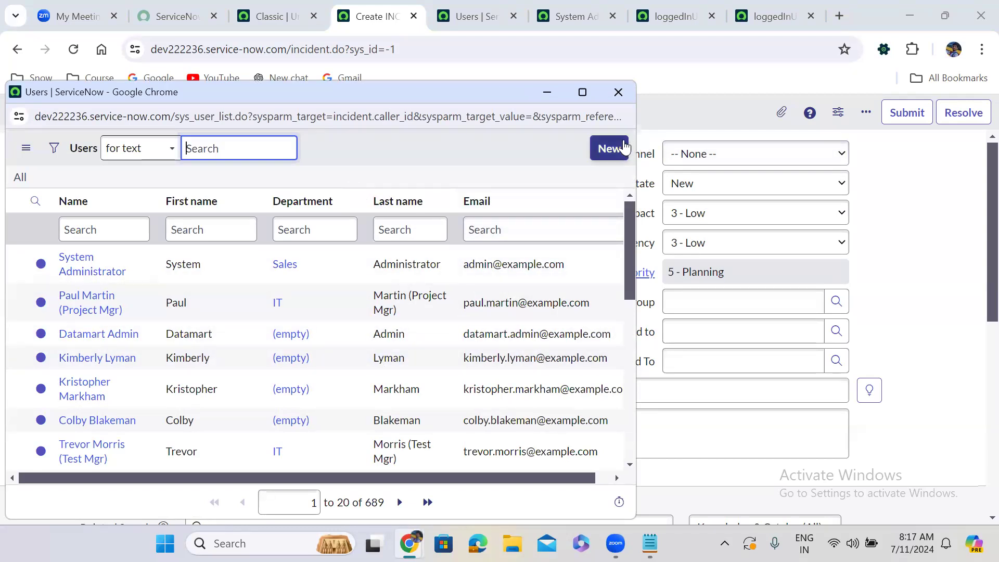
left_click(618, 92)
Show the incident form's technical field names and compare the Affected Caller's name with the one used in the script include.
triple_click(270, 218)
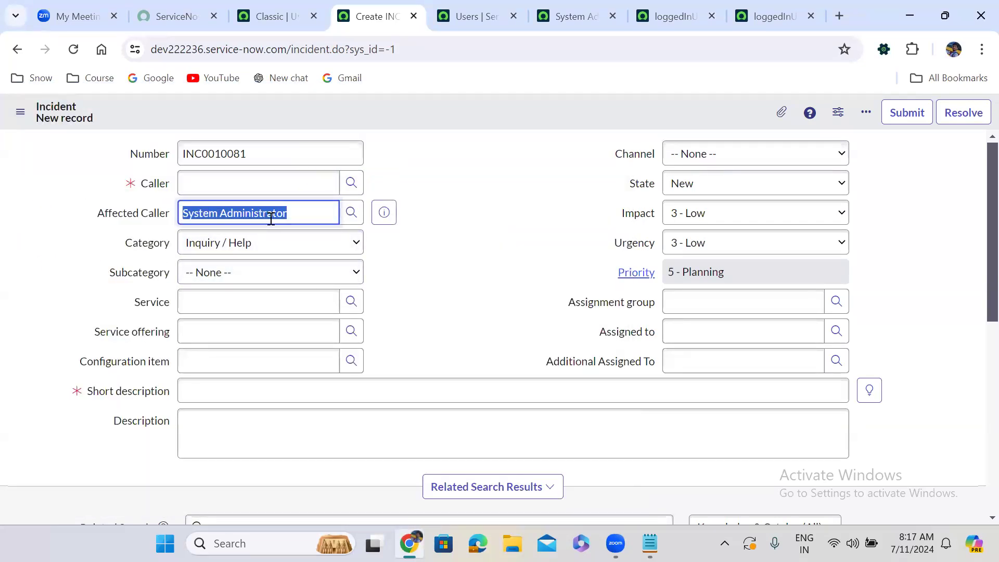
double_click(543, 186)
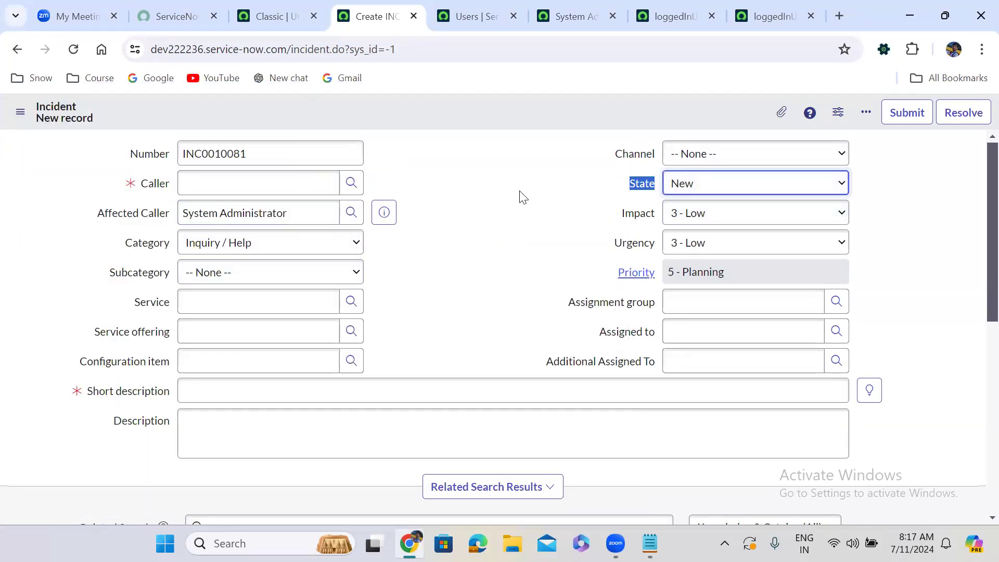
double_click(478, 204)
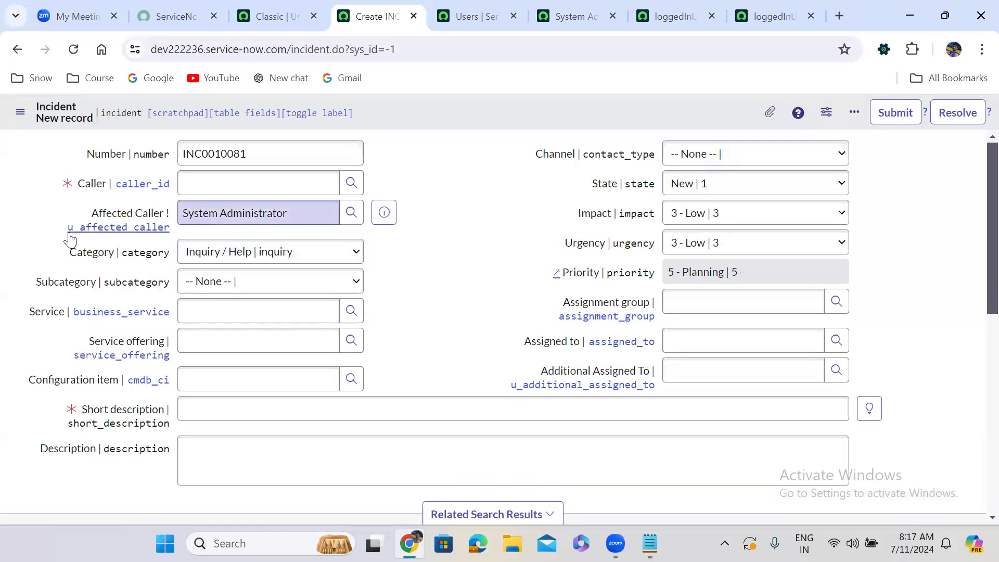
left_click_drag(68, 237, 169, 238)
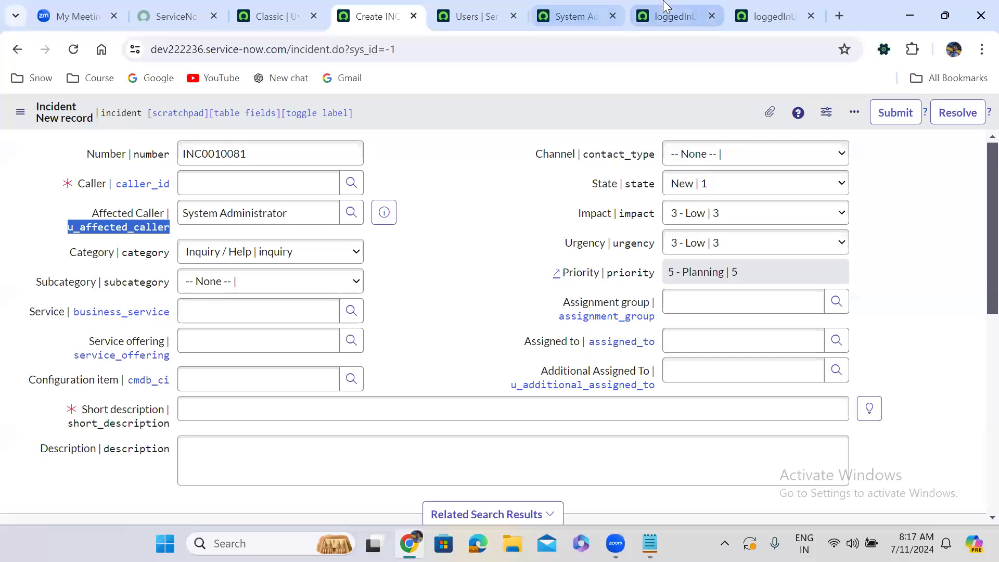
left_click(664, 5)
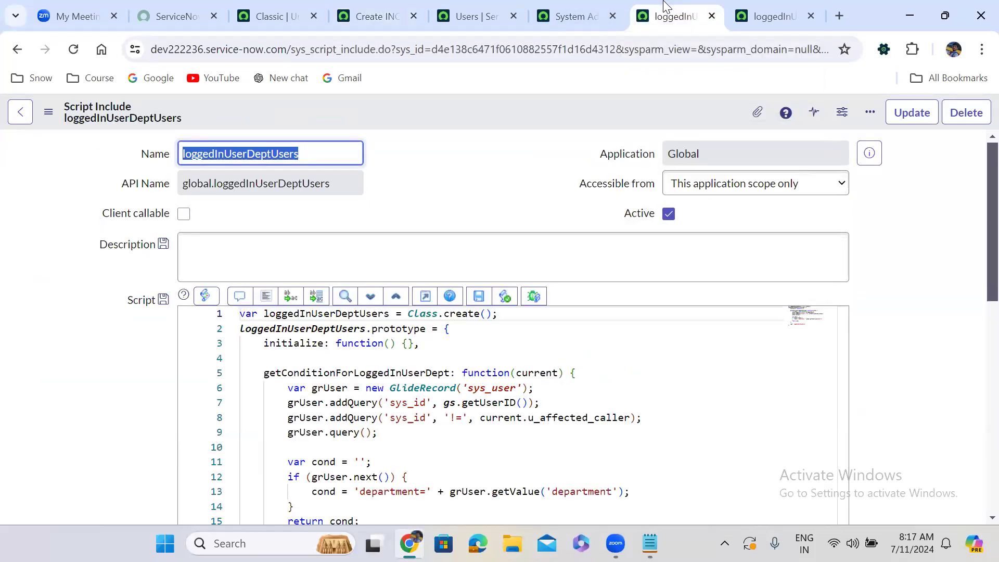
double_click(548, 419)
key("Right")
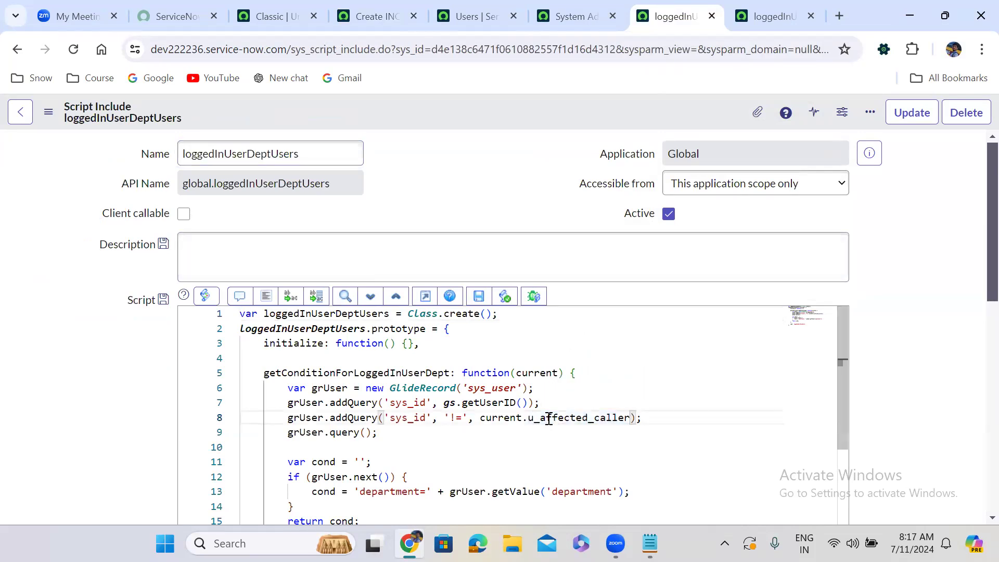
left_click(894, 352)
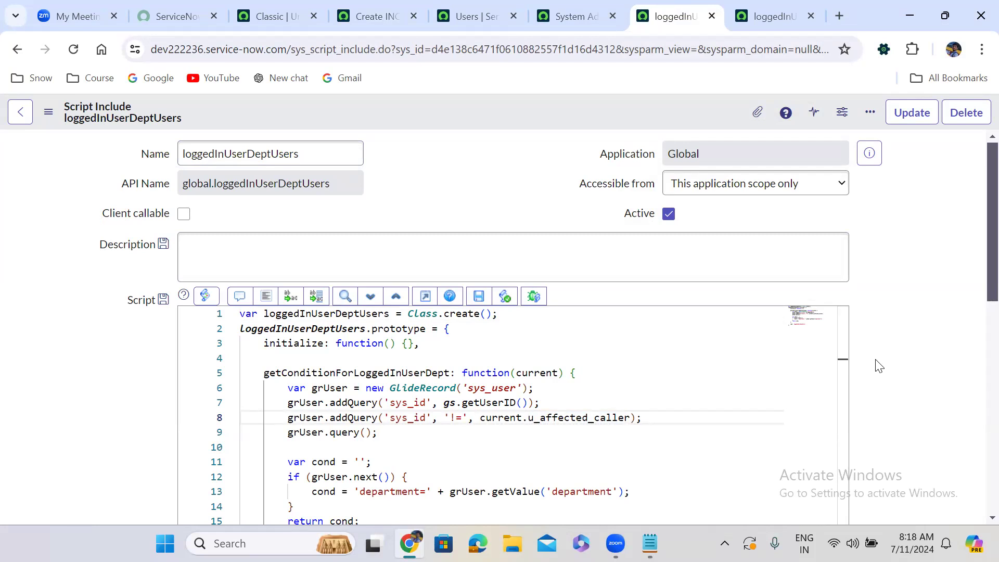
Comment out the script include's query line that excludes current.u_affected_caller.
scroll(886, 363, "down", 1)
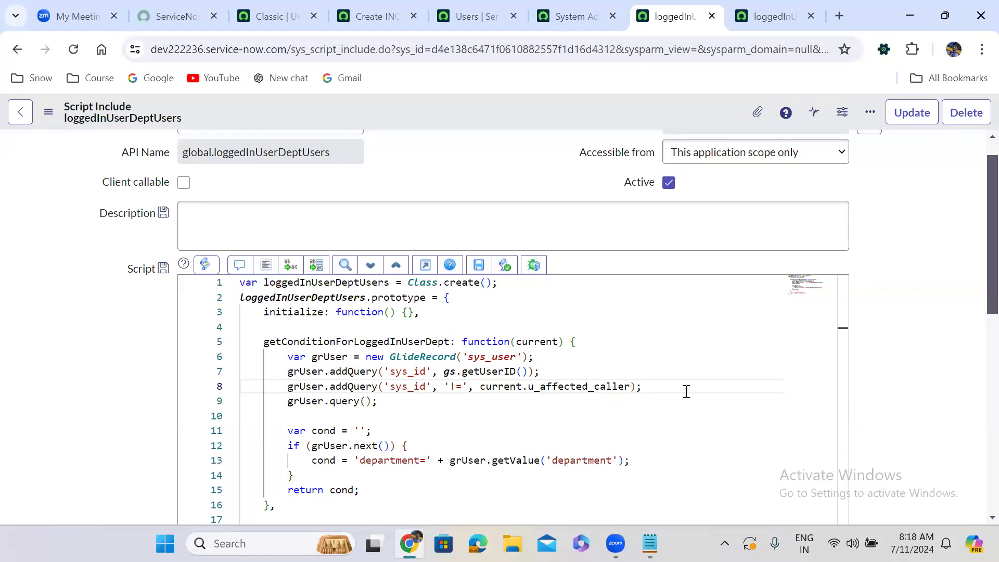
left_click(274, 386)
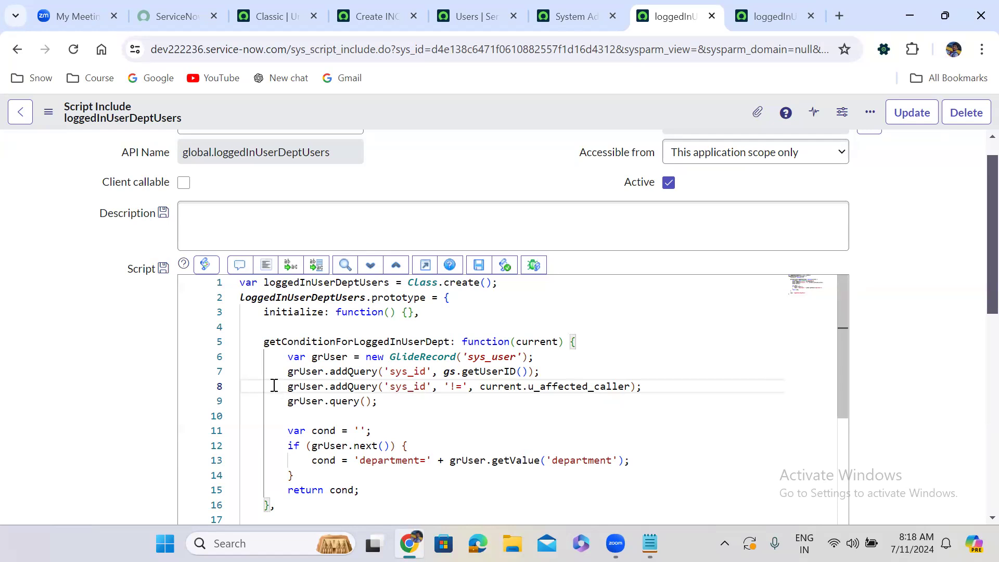
type("//")
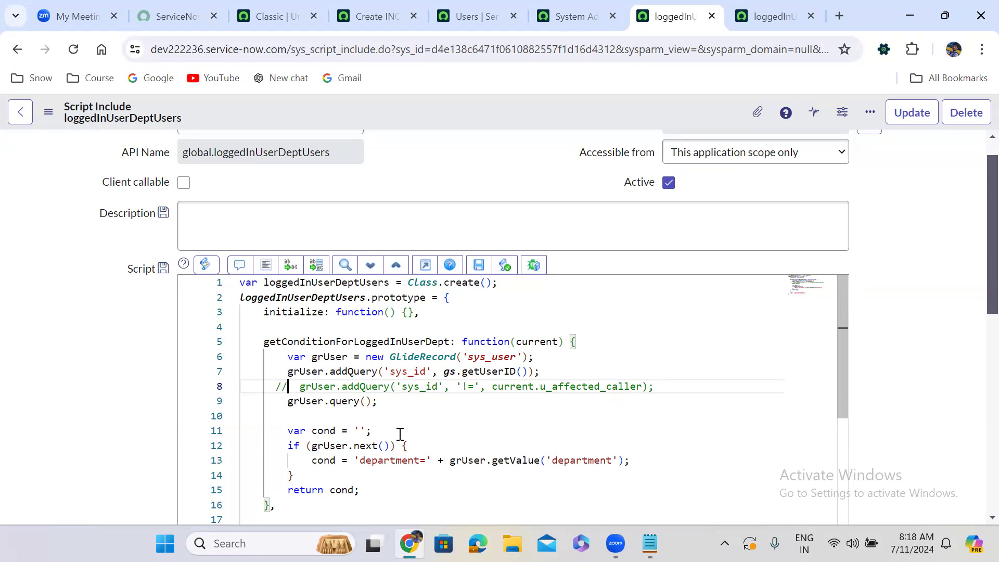
Wrap the department condition assignment inside the grUser.next() block in an if statement with an empty condition and an empty else branch.
left_click(411, 445)
key("Return")
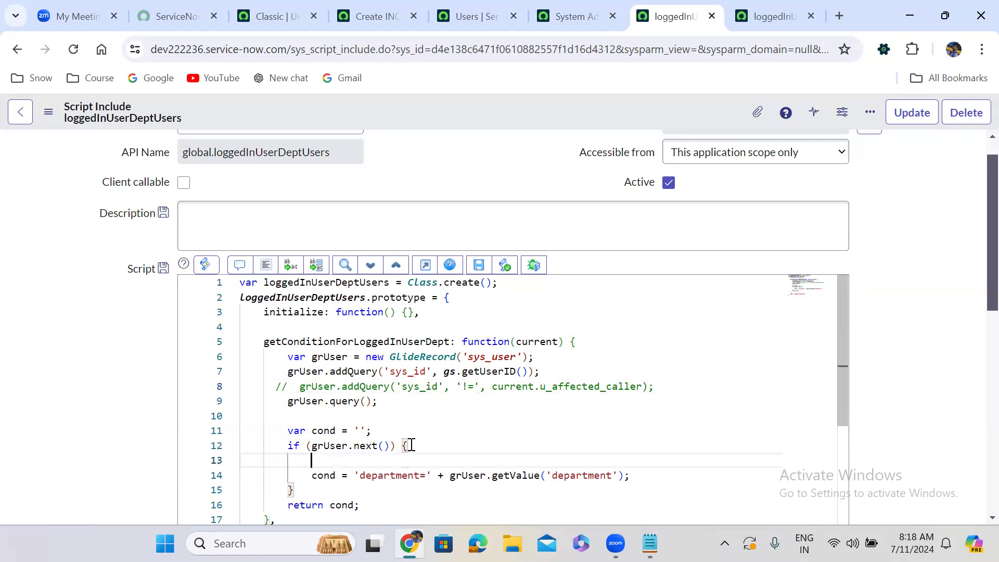
type("if(){")
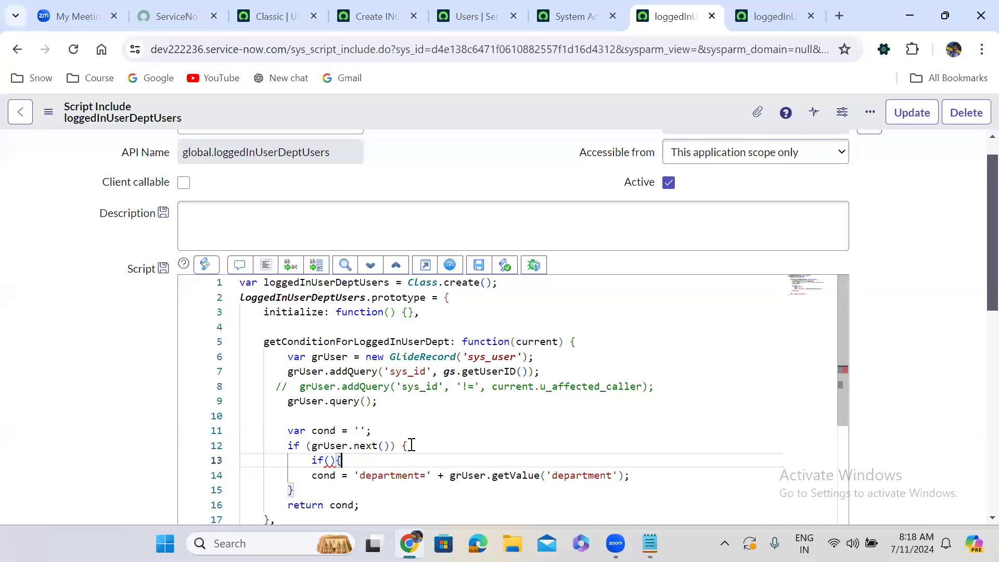
left_click(634, 475)
key("Return")
type("}")
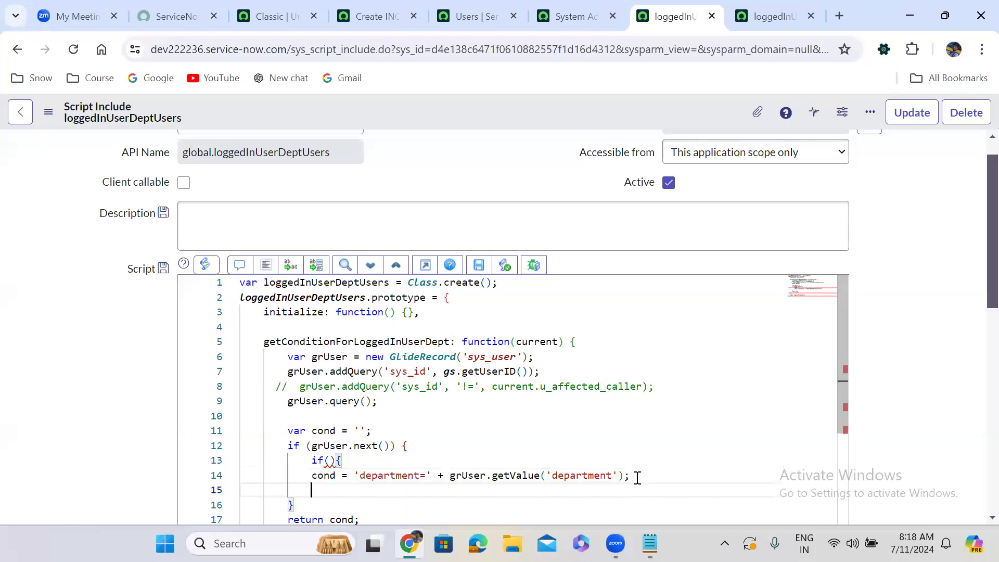
type("els")
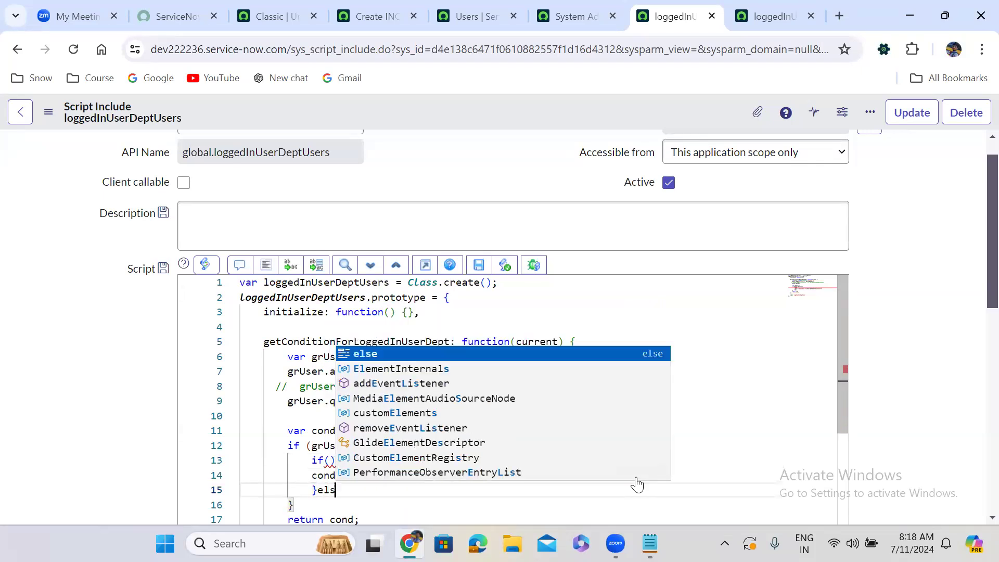
type("e{")
key("Return")
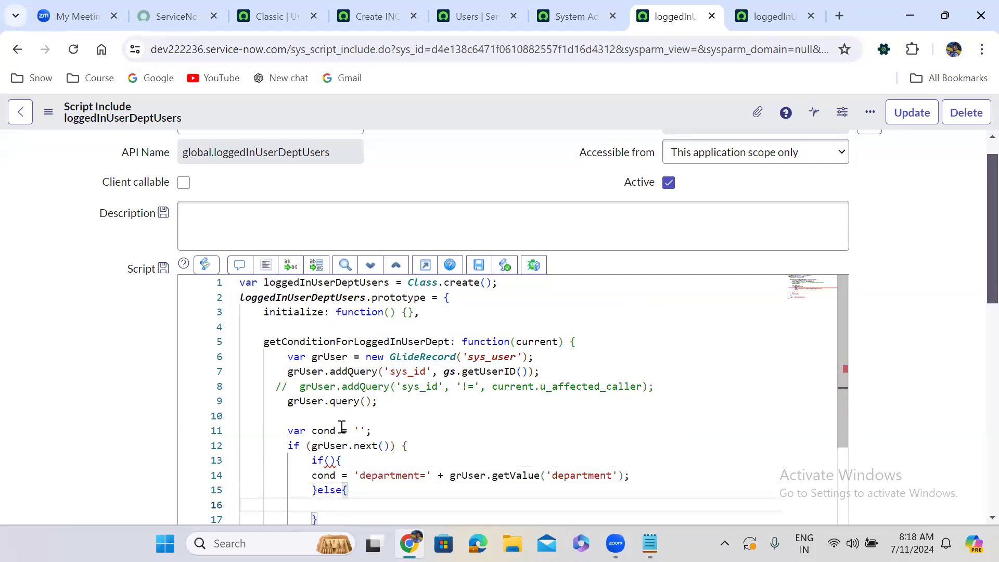
Set the condition of the inner if statement in the script include to current.u_affected_caller.
scroll(162, 442, "down", 2)
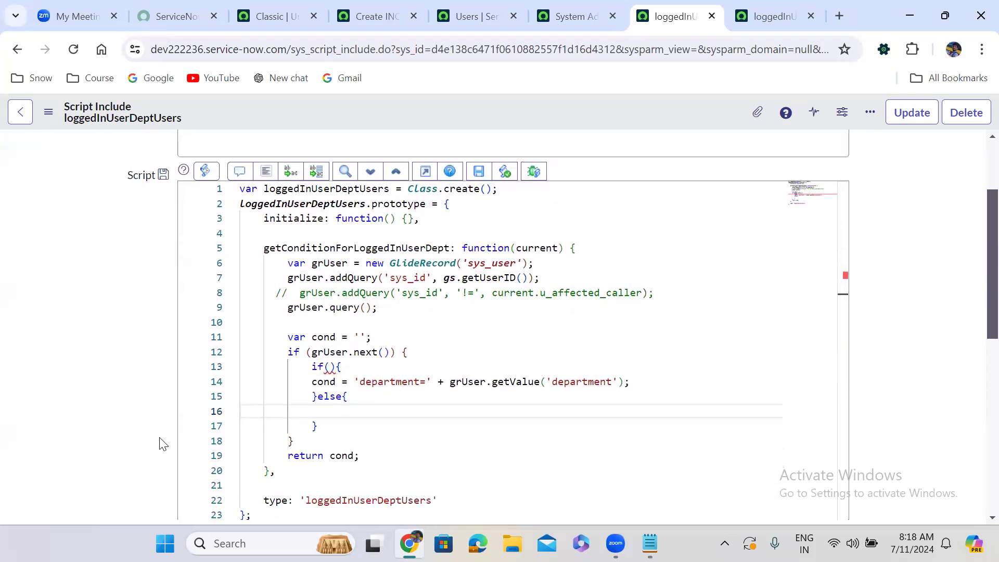
left_click(328, 367)
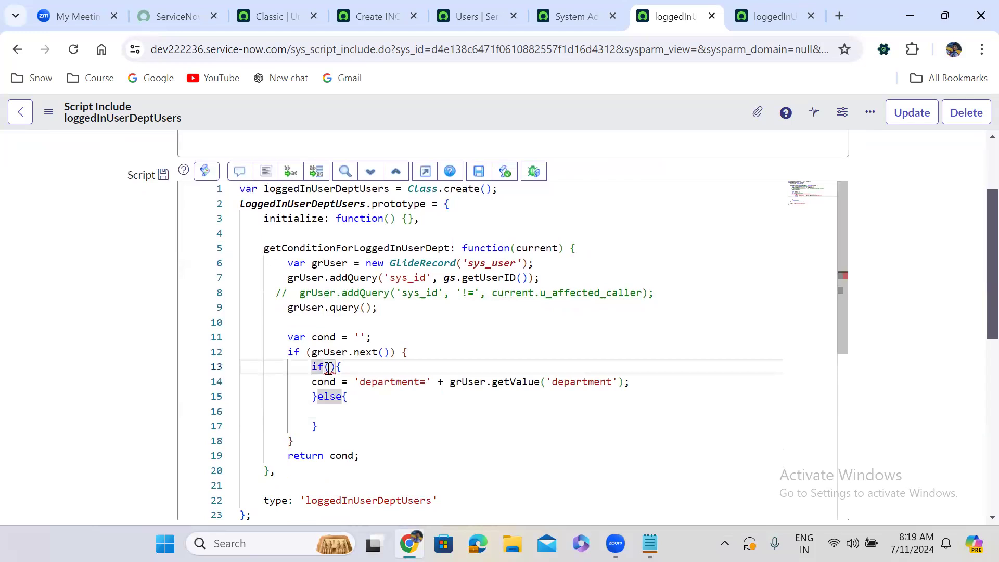
left_click(330, 368)
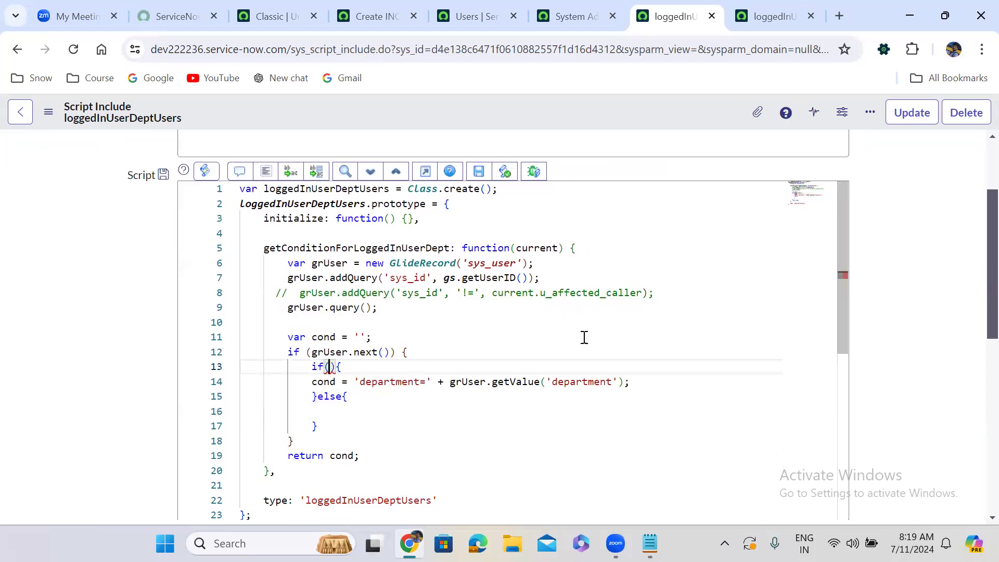
left_click_drag(492, 293, 643, 294)
key("ctrl+c")
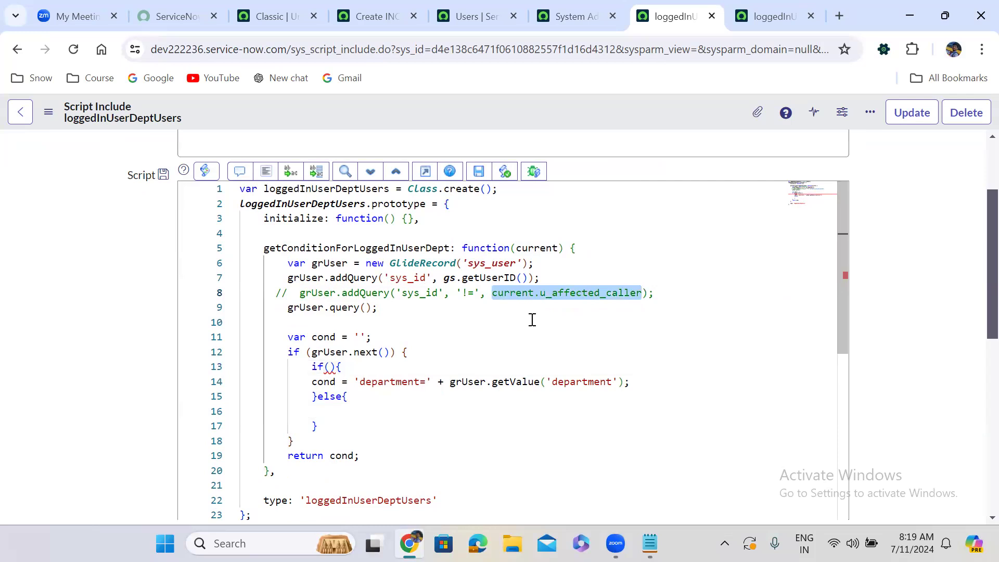
left_click(330, 368)
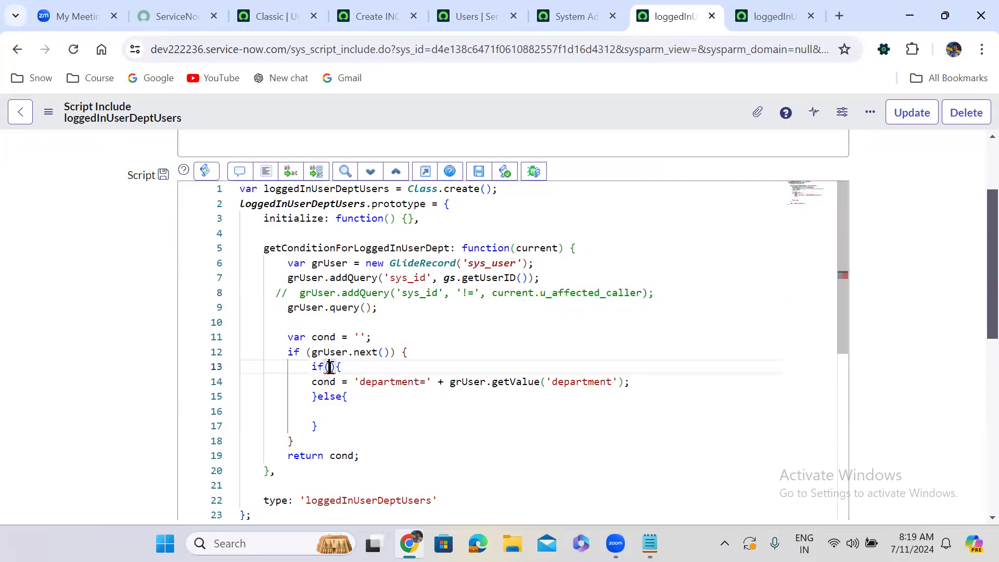
key("ctrl+v")
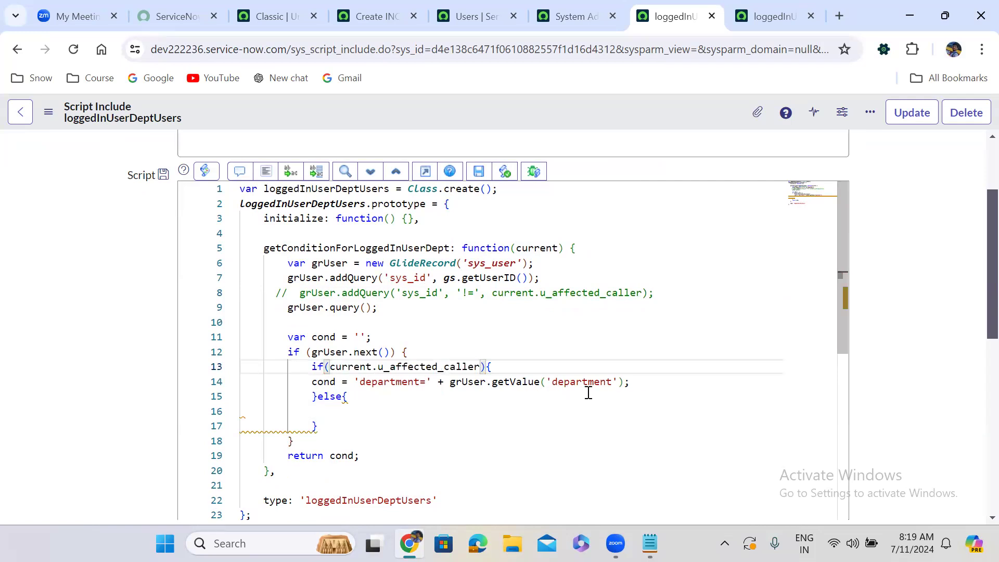
Append +'sys_id!='+current.u_affected_caller to the department condition assignment in the if branch.
left_click(626, 382)
type(";+'sys")
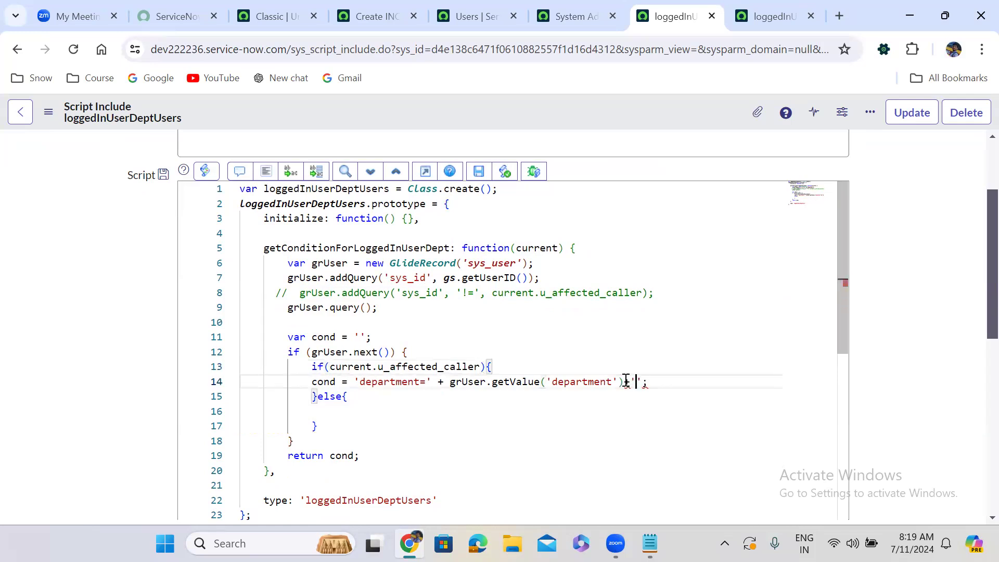
type("_id")
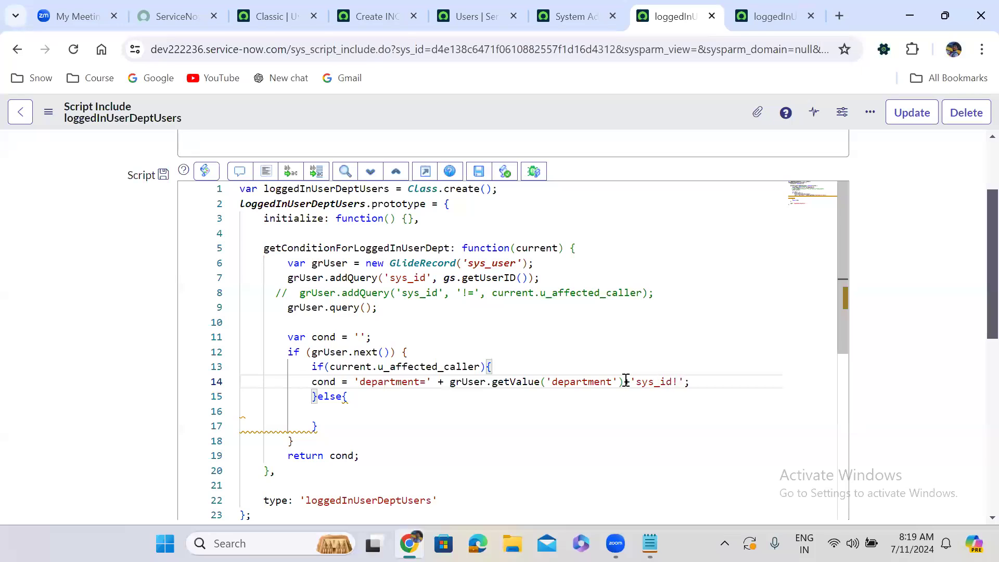
type("!='+")
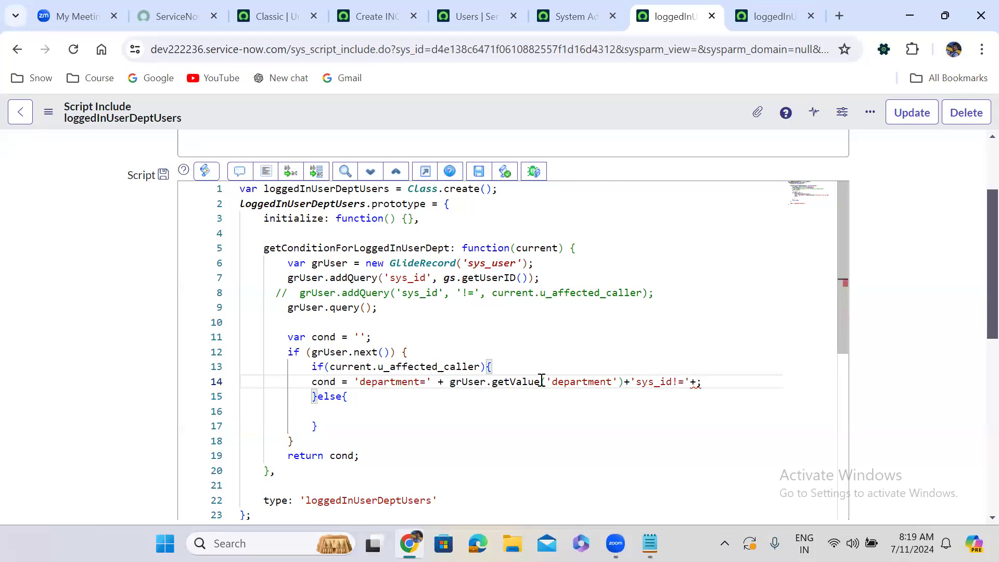
left_click(329, 369)
left_click_drag(330, 369, 482, 370)
key("ctrl+c")
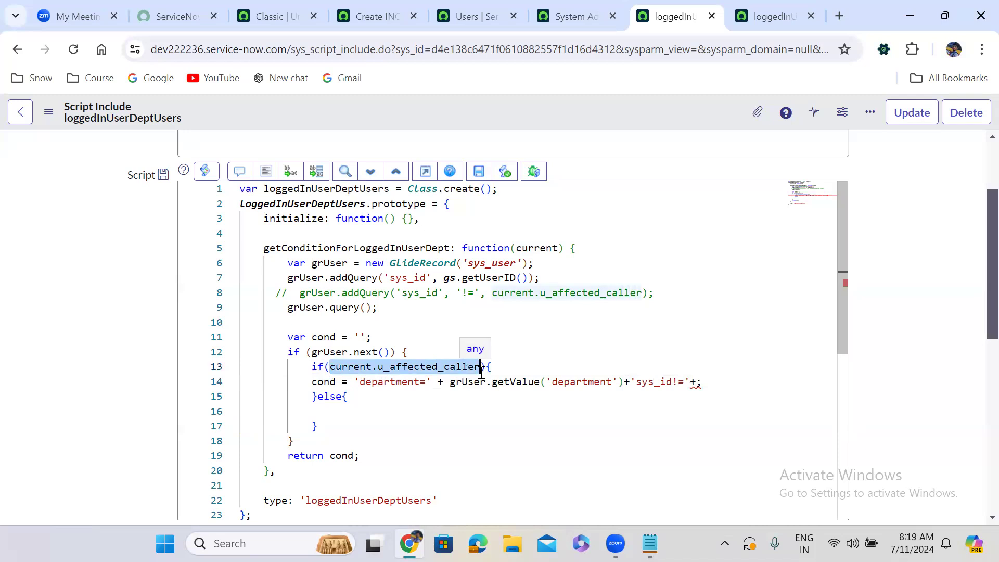
left_click(696, 382)
key("ctrl+v")
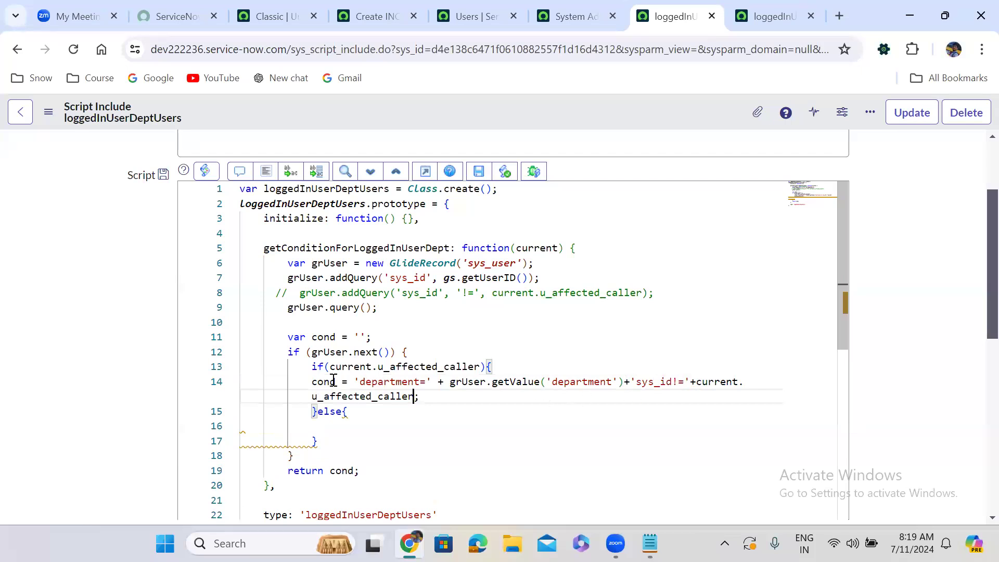
Fill the else branch with cond = 'department=' + grUser.getValue('department') and format the script's code.
left_click_drag(314, 383, 626, 387)
key("ctrl+c")
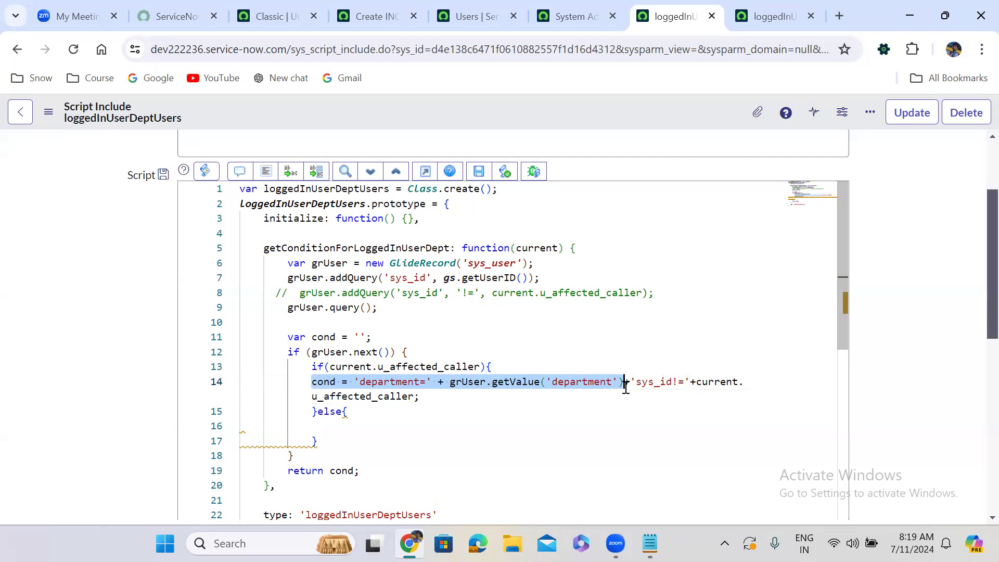
left_click(346, 428)
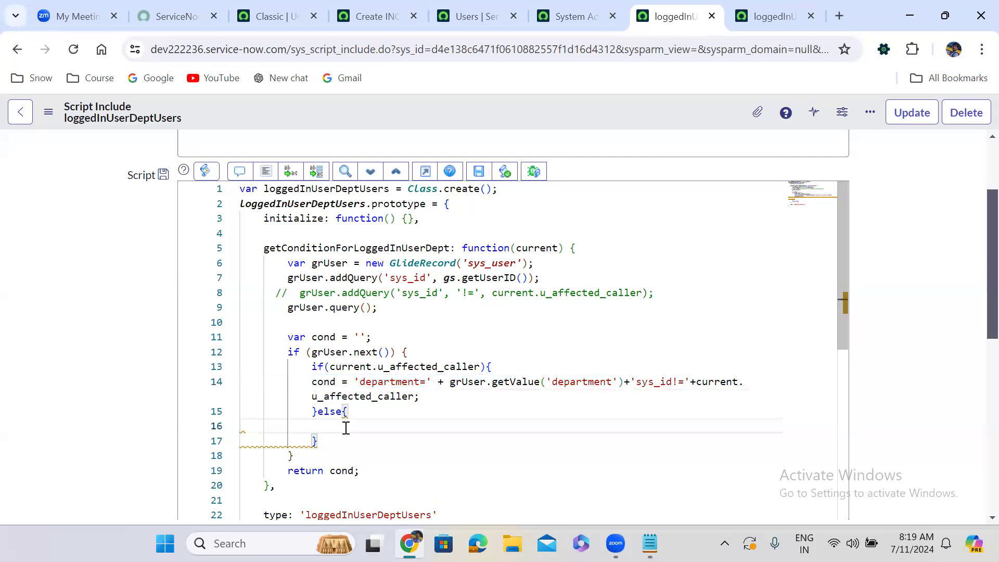
key("ctrl+v")
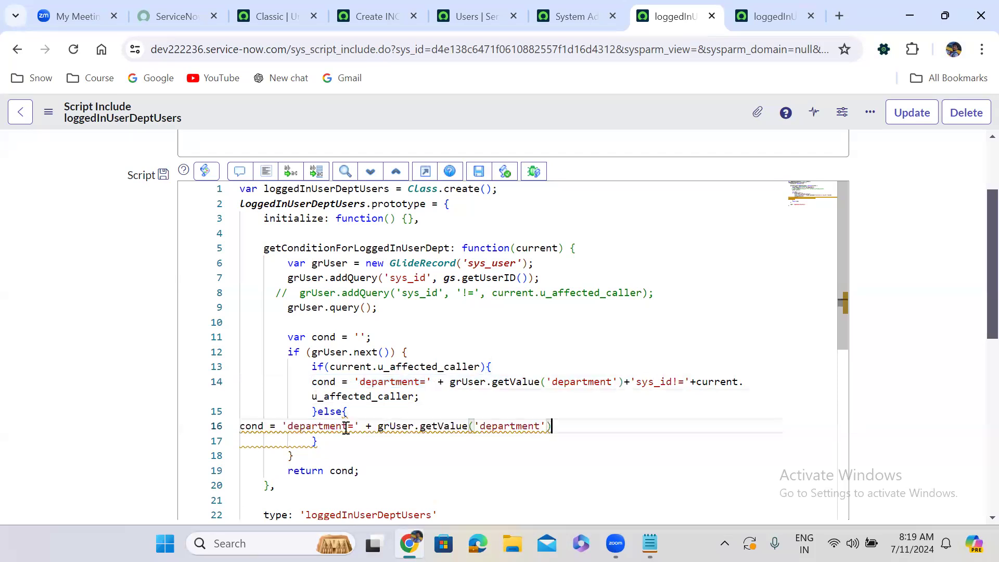
left_click(265, 173)
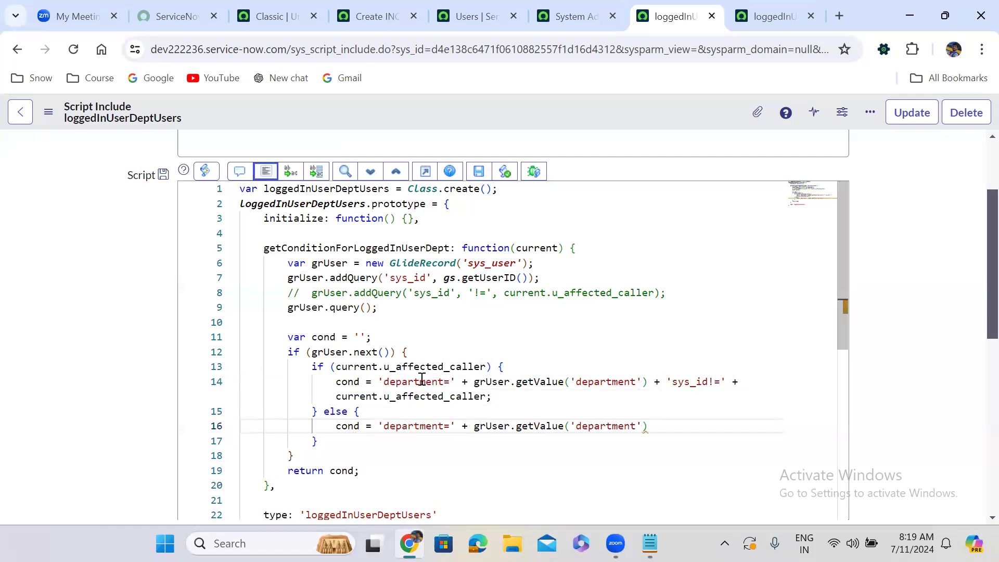
End the else branch's cond assignment with a semicolon and save the script include.
left_click(714, 383)
key("BackSpace")
left_click(651, 427)
type(";")
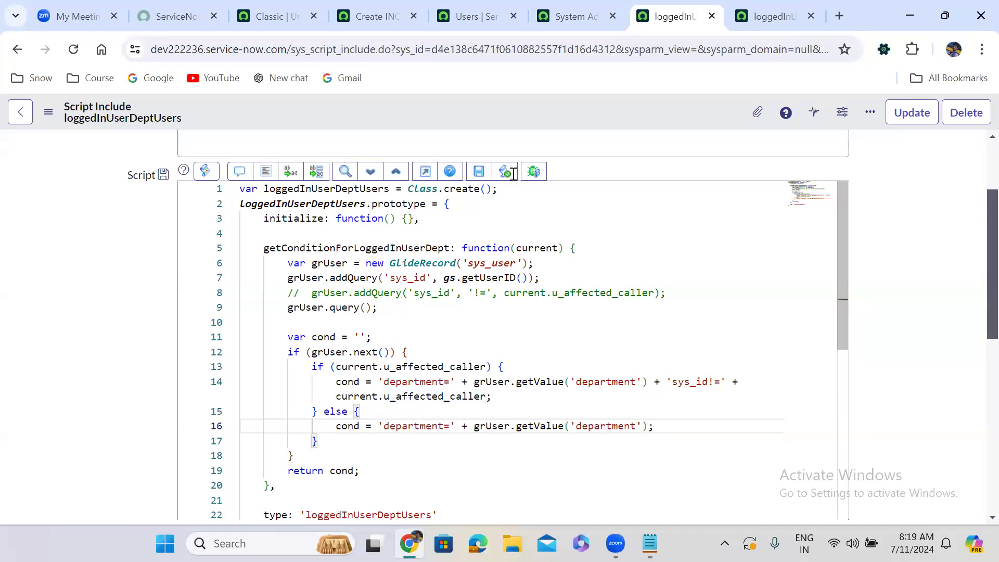
right_click(463, 109)
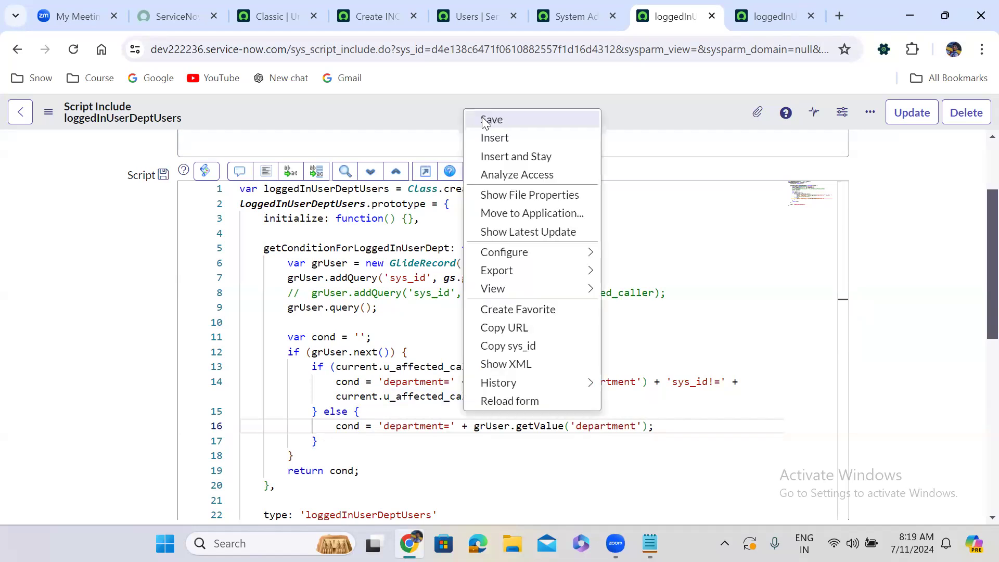
left_click(489, 120)
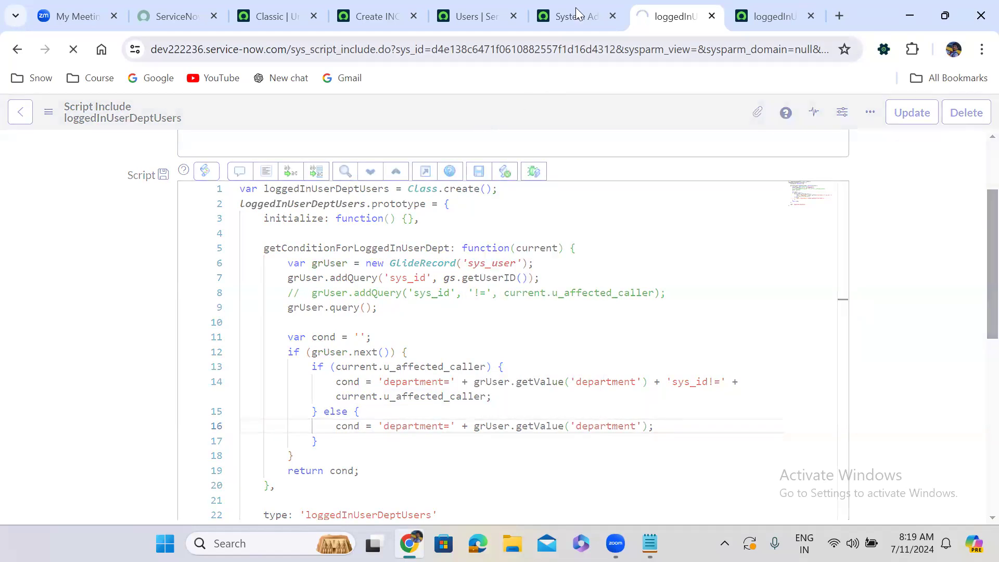
Reload the new incident form and check the users offered in the Caller lookup with Affected Caller empty.
left_click(383, 4)
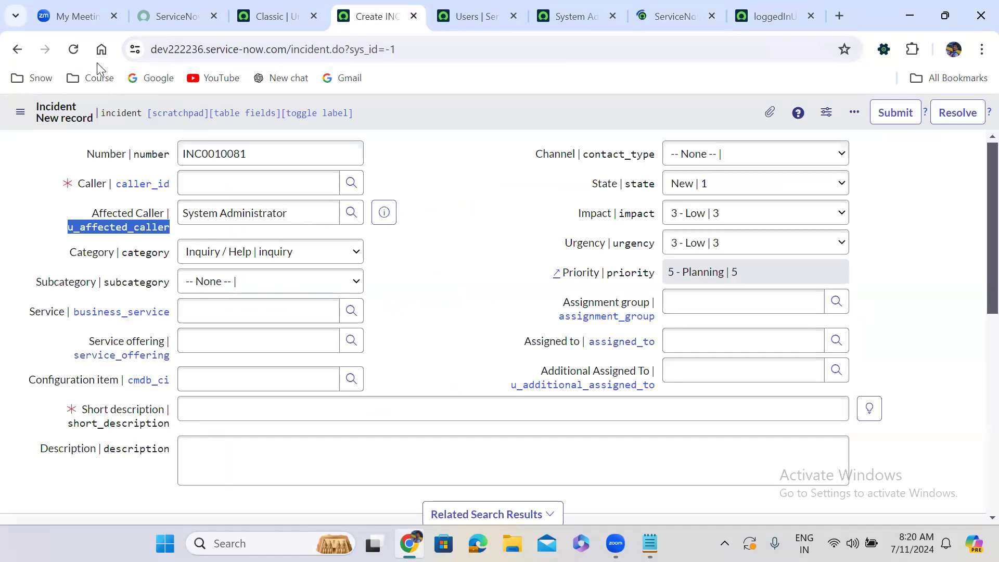
left_click(73, 49)
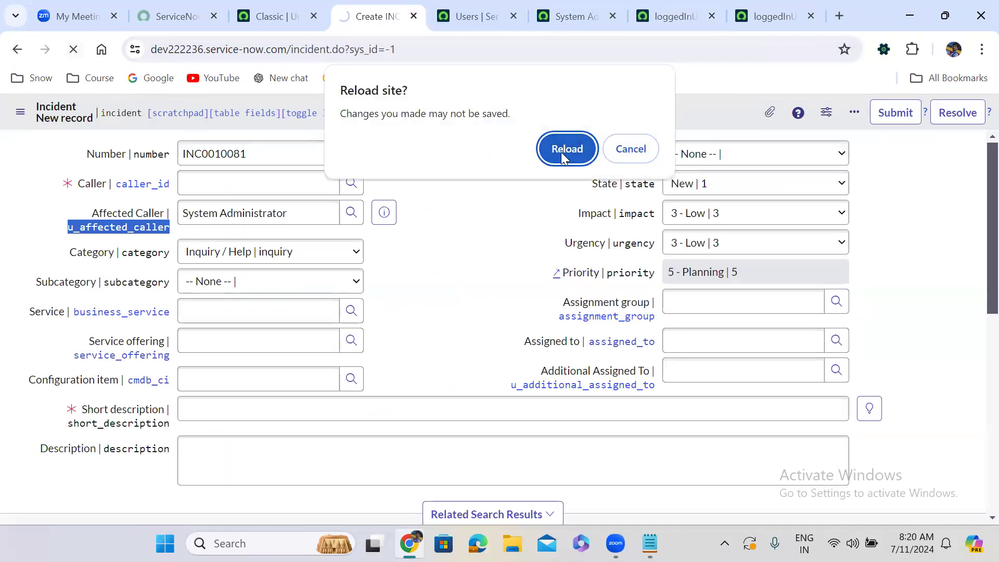
left_click(564, 149)
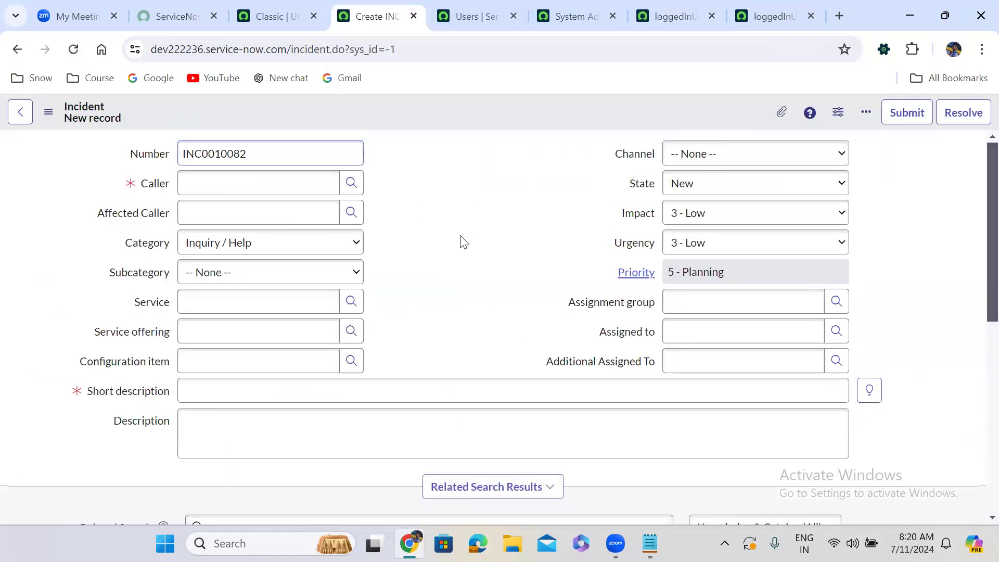
left_click(350, 183)
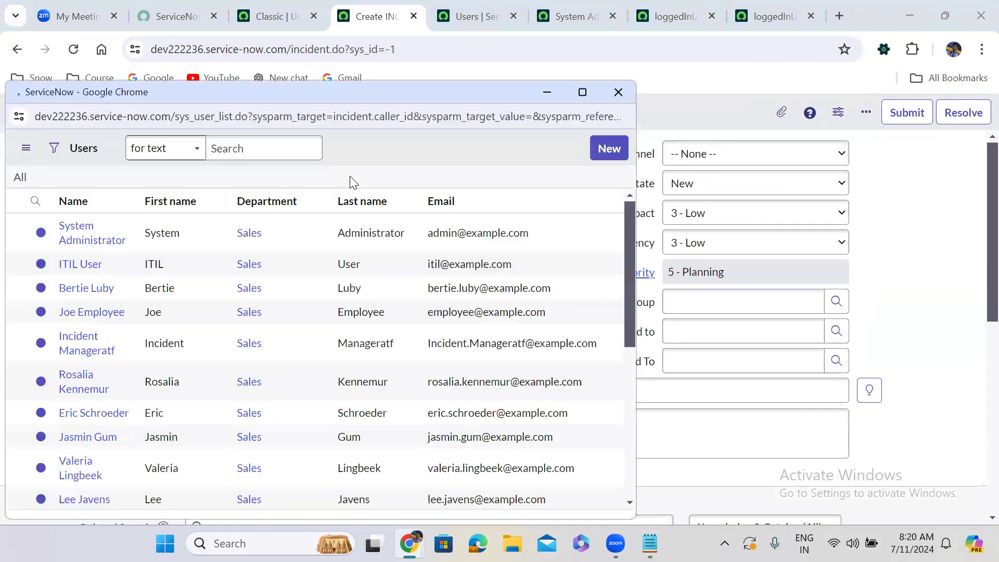
left_click(613, 92)
Set Affected Caller to System Administrator and check the users offered in the Caller lookup.
left_click(241, 214)
type("s")
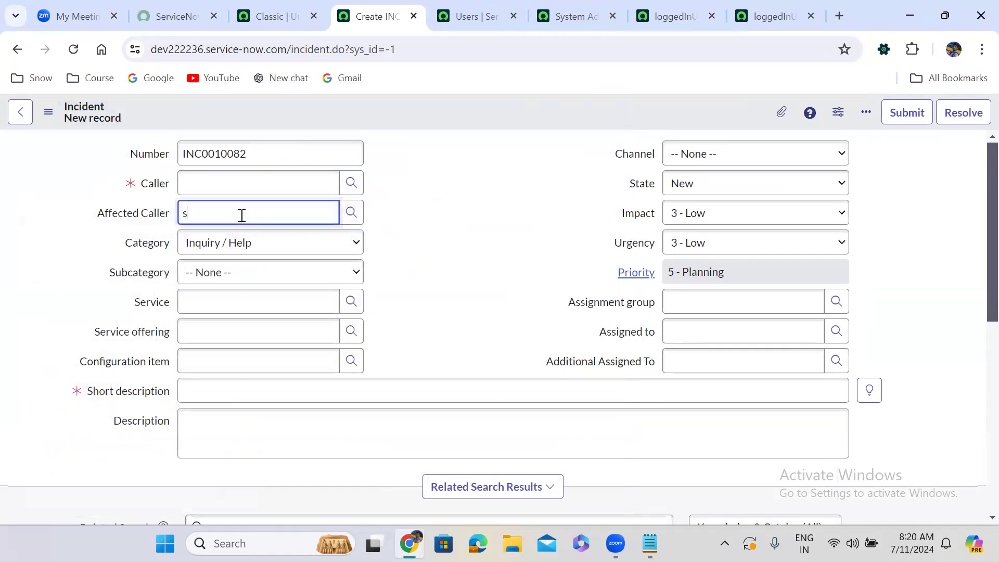
type("ystem Administrator")
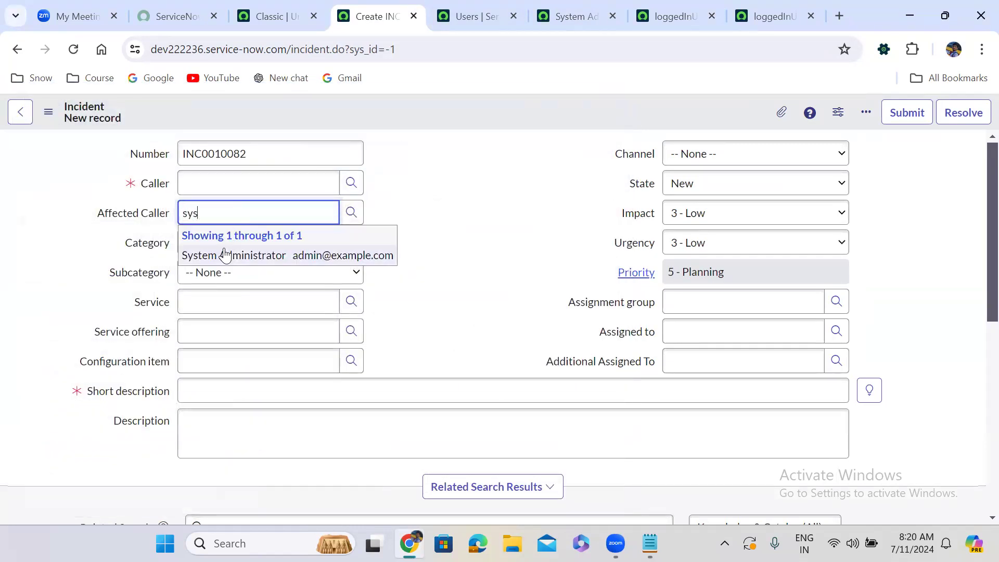
left_click(226, 255)
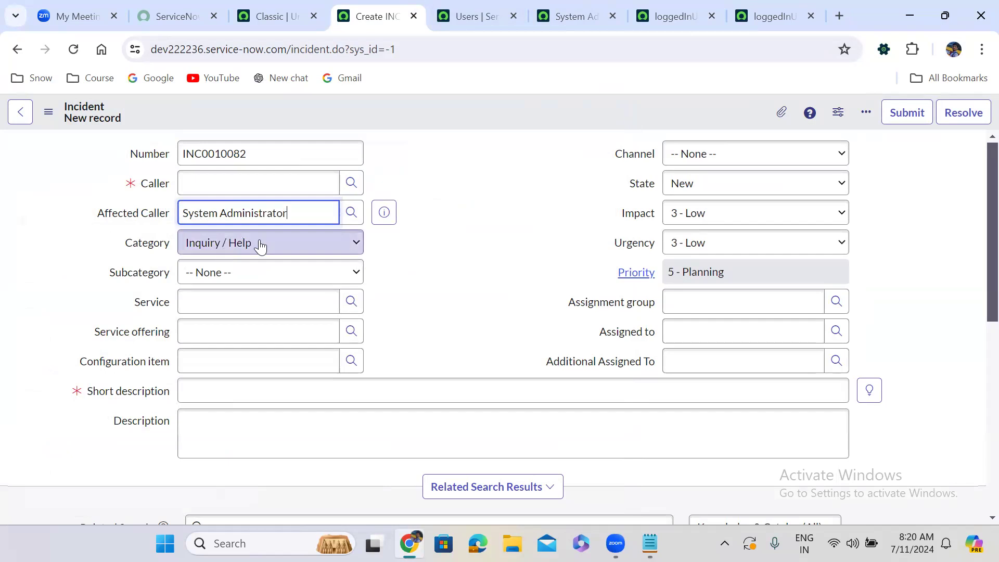
left_click(351, 183)
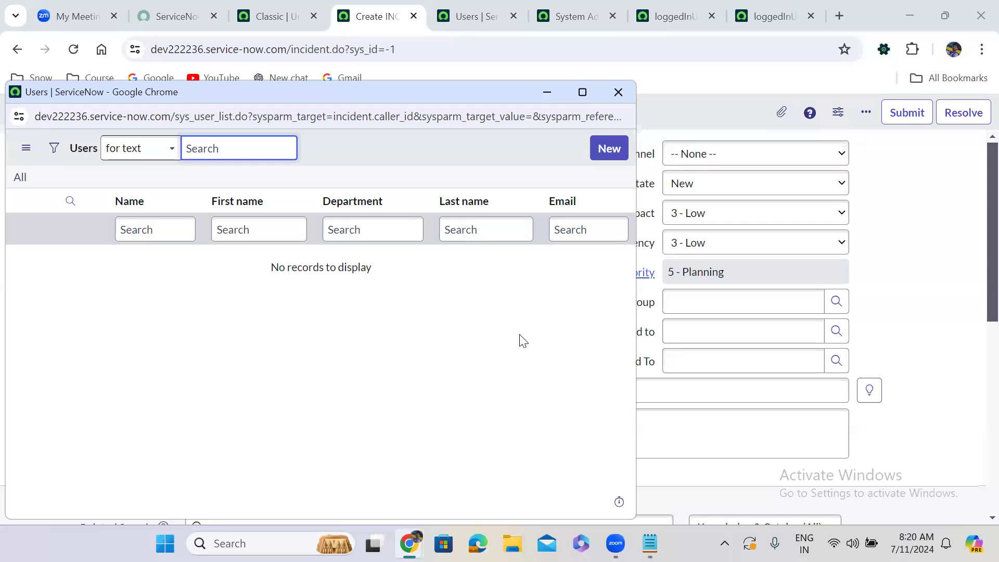
left_click(617, 93)
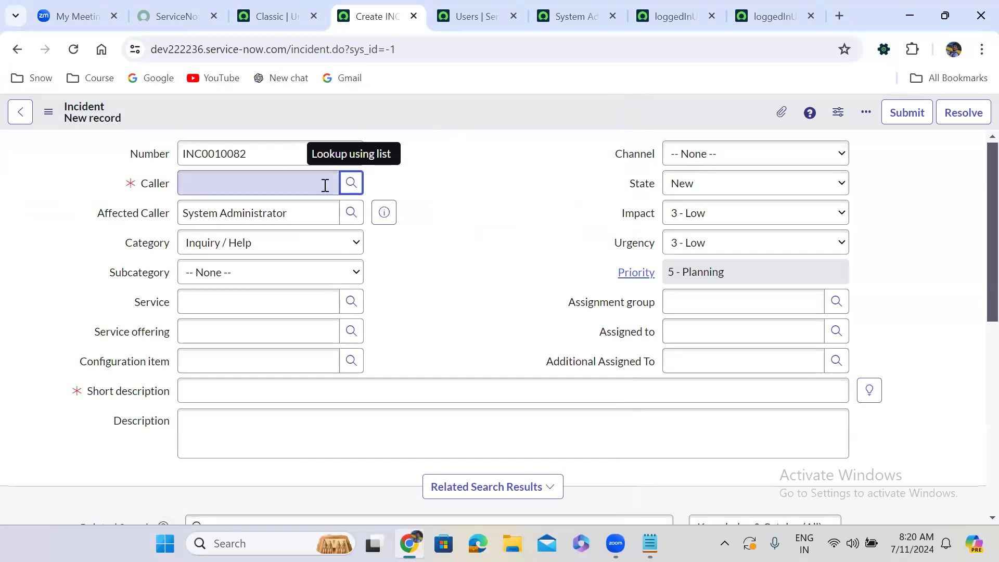
left_click(351, 183)
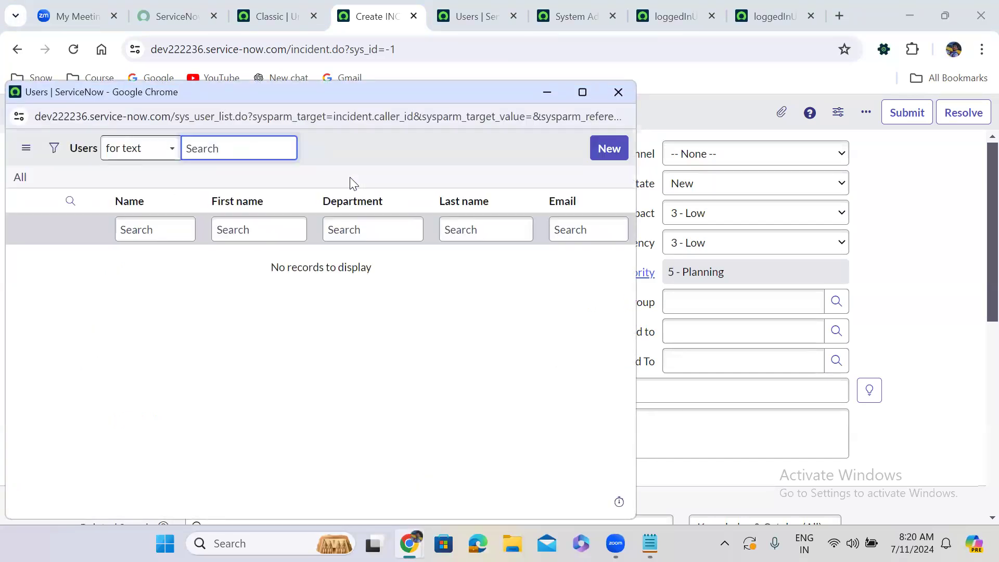
left_click(618, 92)
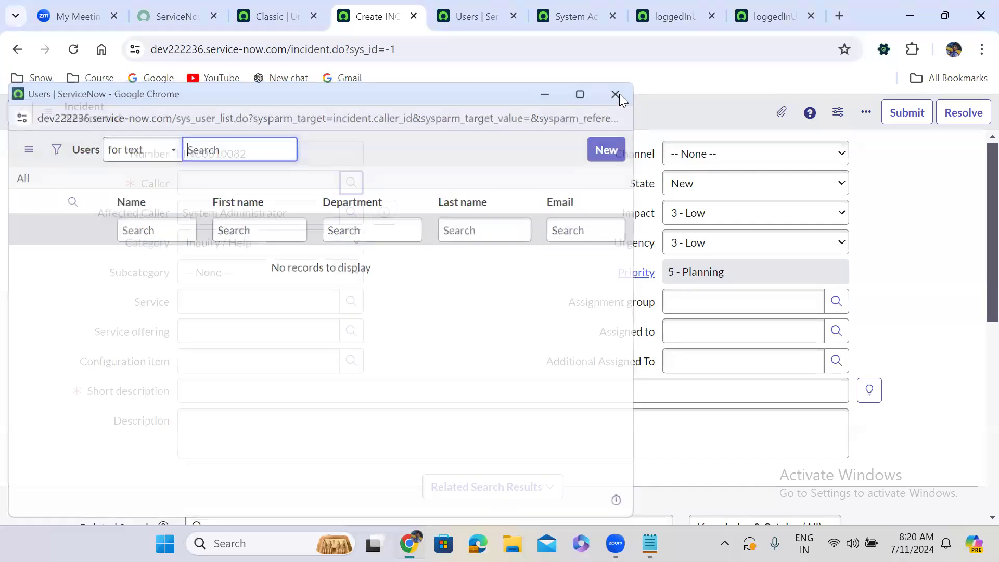
Change 'sys_id!=' to '^sys_id!=' in the script include's if branch condition and save the record.
left_click(680, 17)
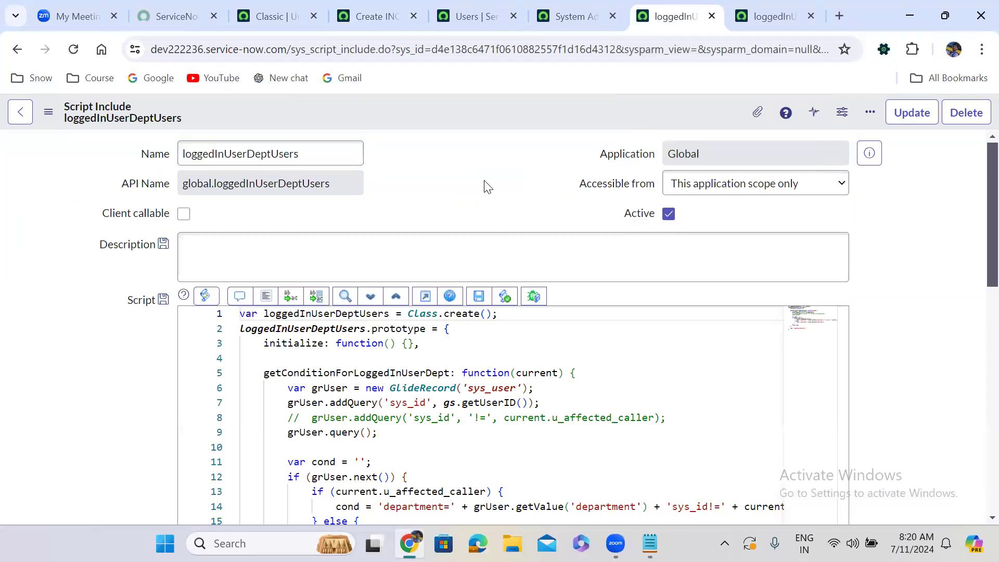
scroll(487, 185, "down", 2)
scroll(487, 185, "down", 3)
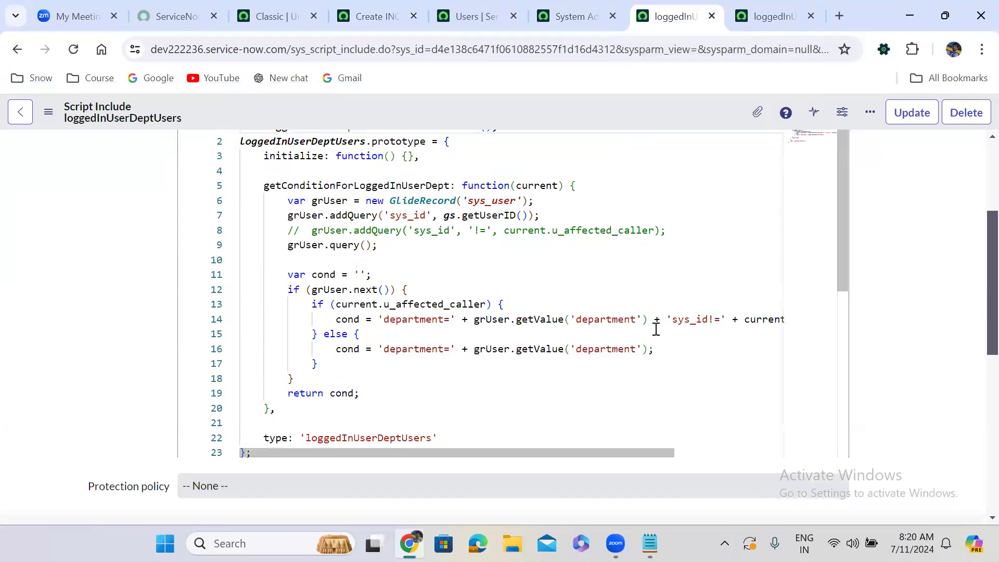
double_click(672, 319)
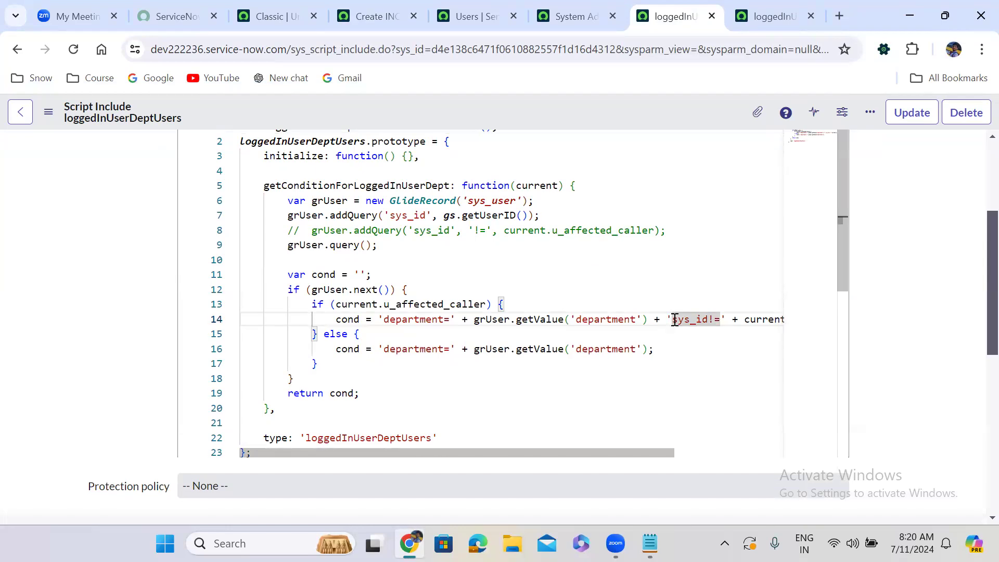
left_click(673, 319)
type("^")
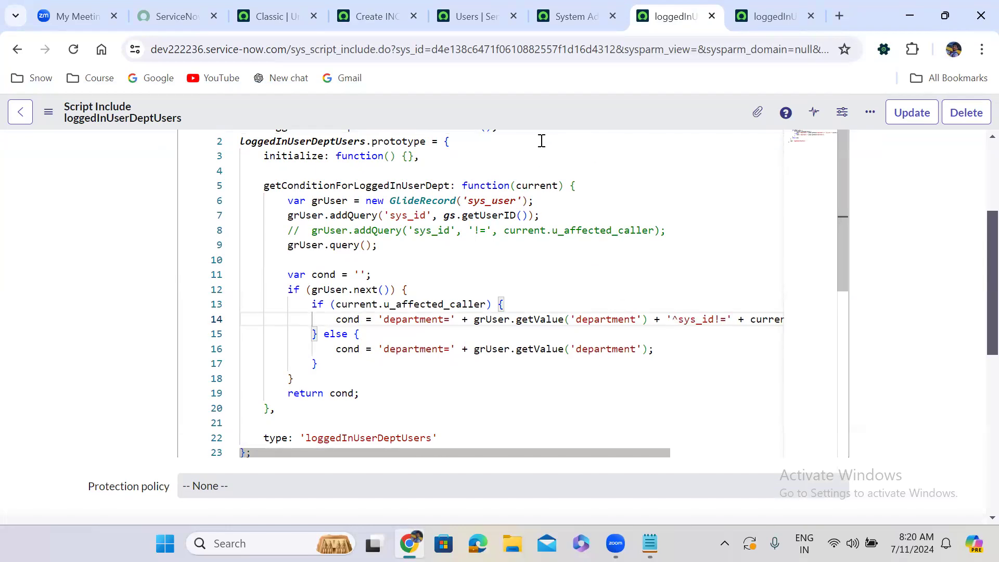
right_click(510, 113)
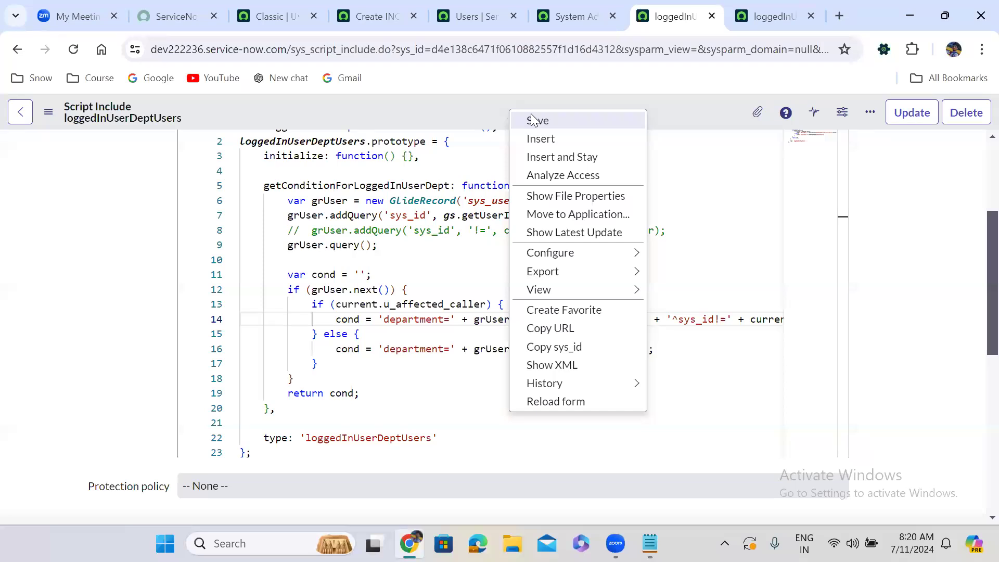
left_click(532, 121)
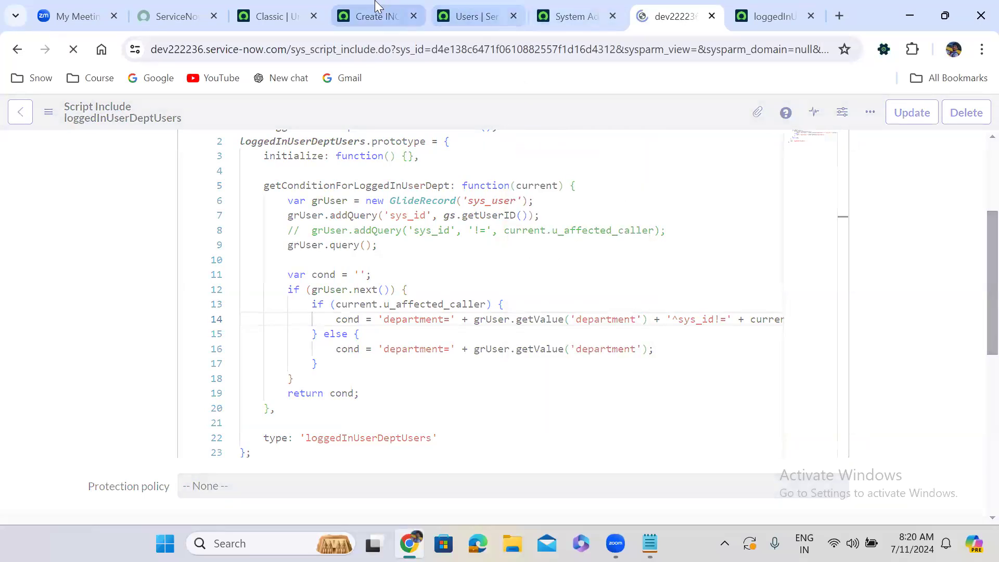
Reload the new incident form and check the users offered in the Caller lookup while Affected Caller is empty.
left_click(378, 10)
left_click(72, 48)
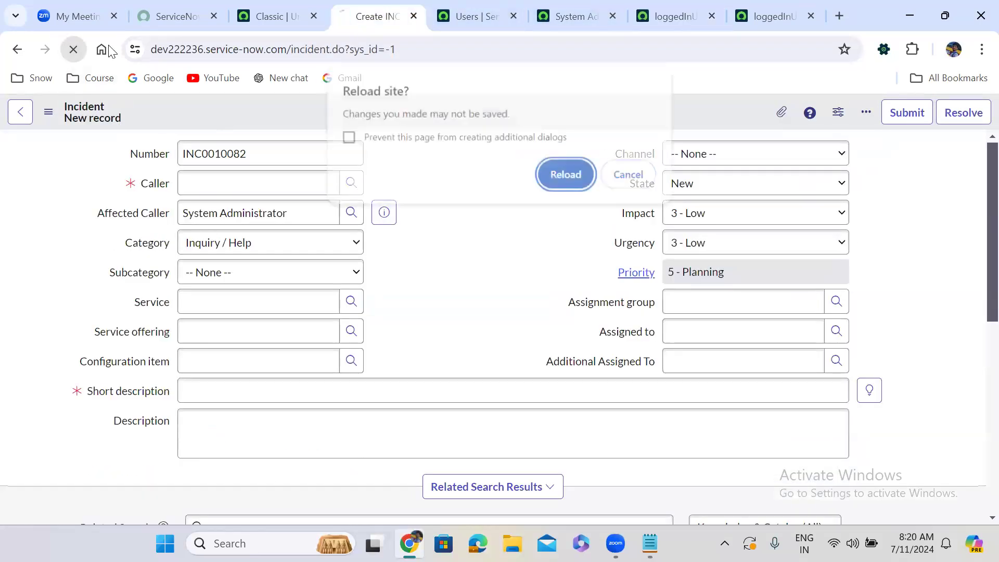
left_click(574, 162)
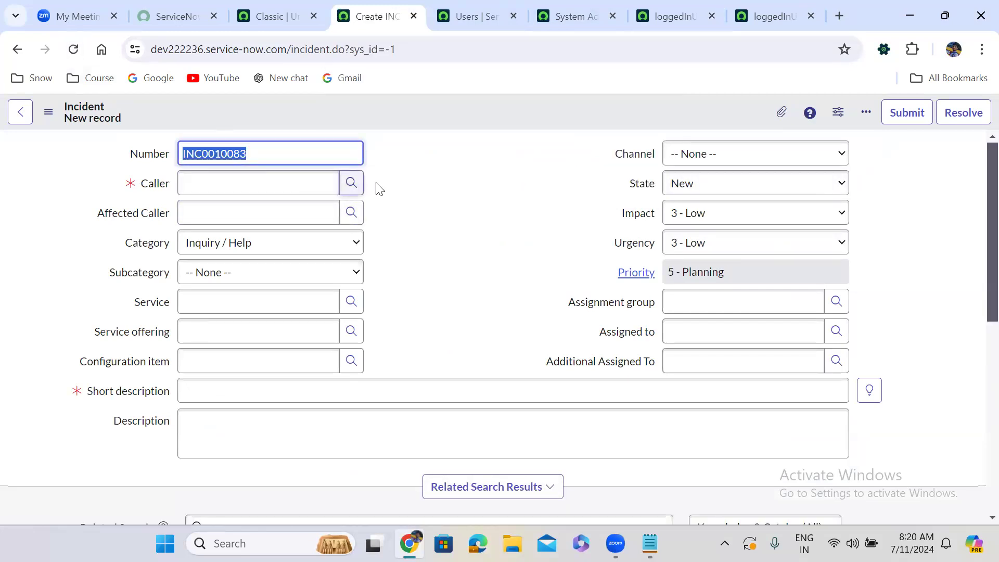
left_click(351, 187)
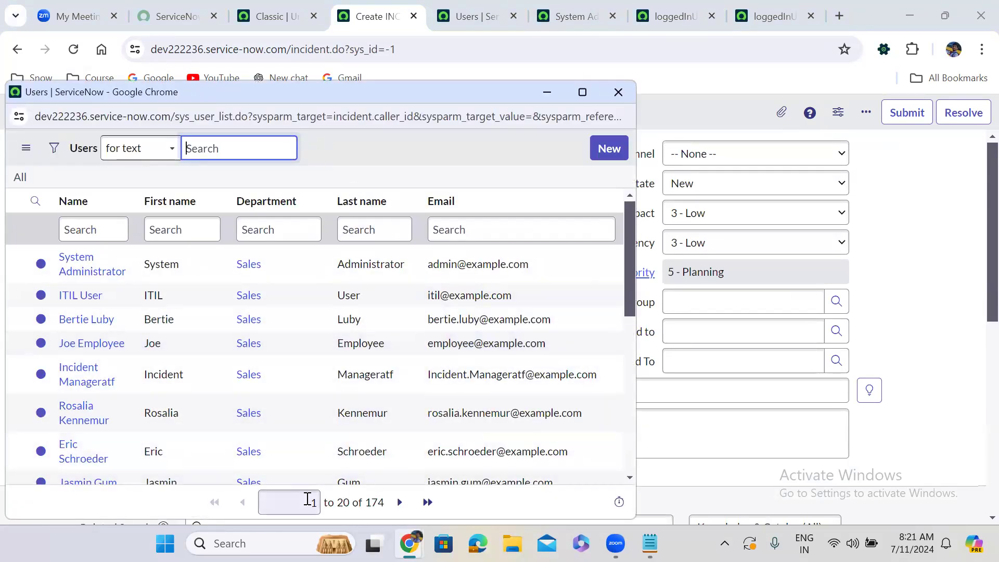
left_click(615, 90)
Set Affected Caller to System Administrator and check the users offered in the Caller lookup.
left_click(269, 213)
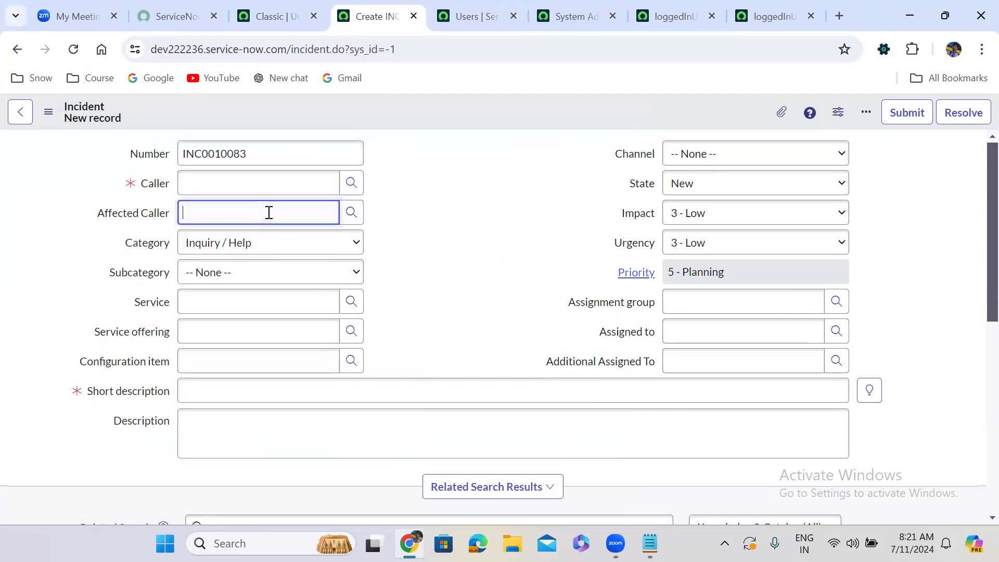
type("sys")
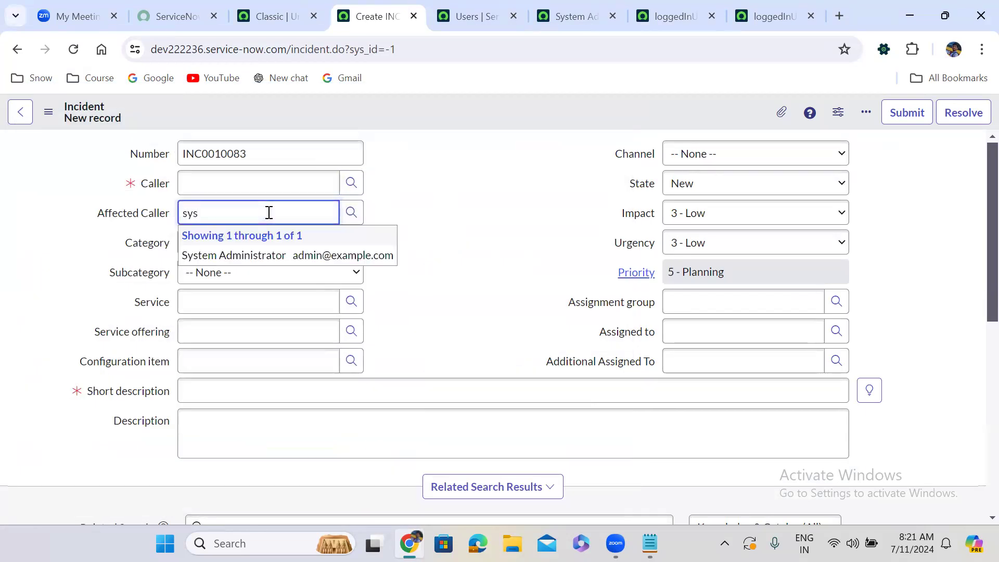
left_click(241, 255)
left_click(405, 158)
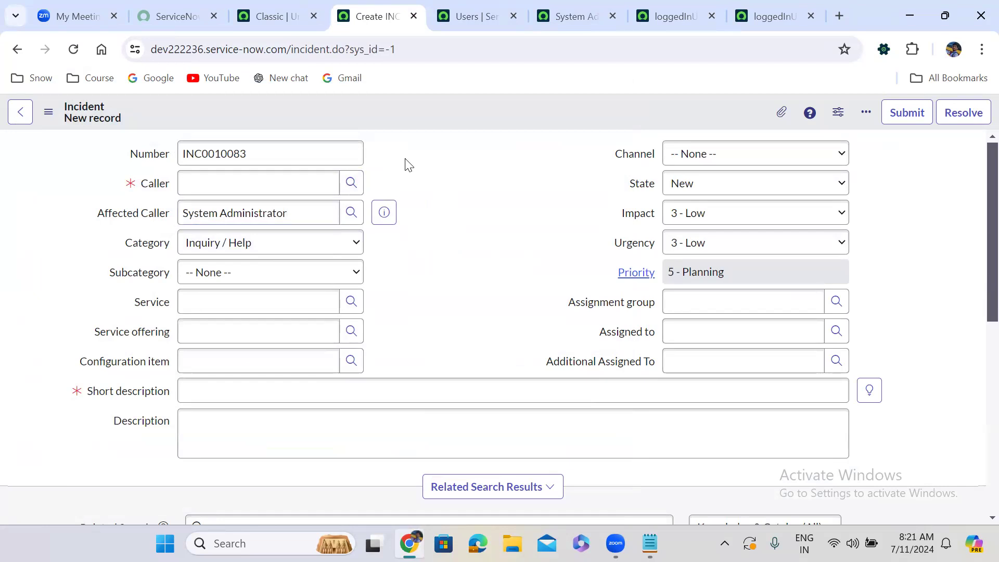
left_click(351, 182)
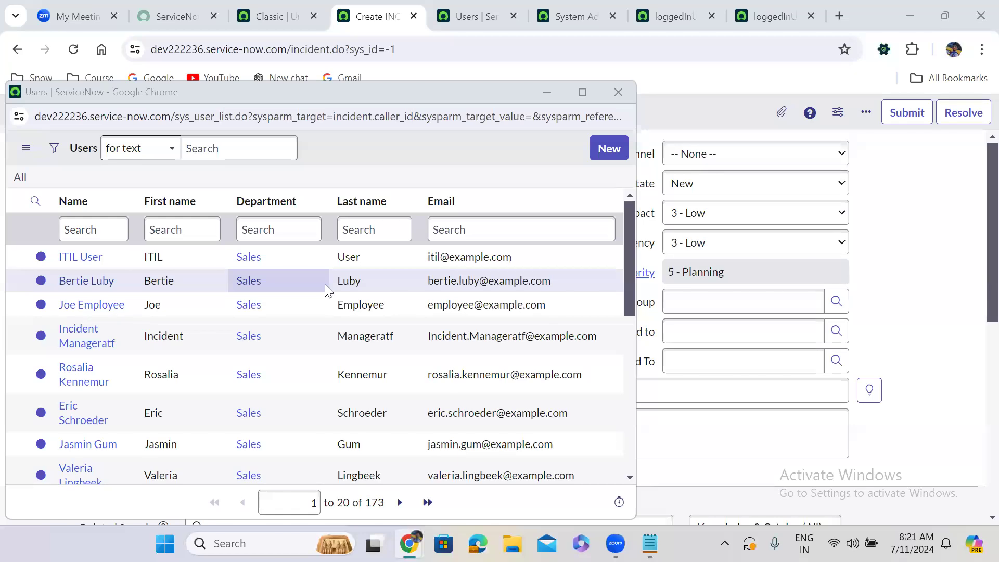
left_click(618, 92)
Clear the Affected Caller field and check the Caller lookup's user list again.
triple_click(235, 221)
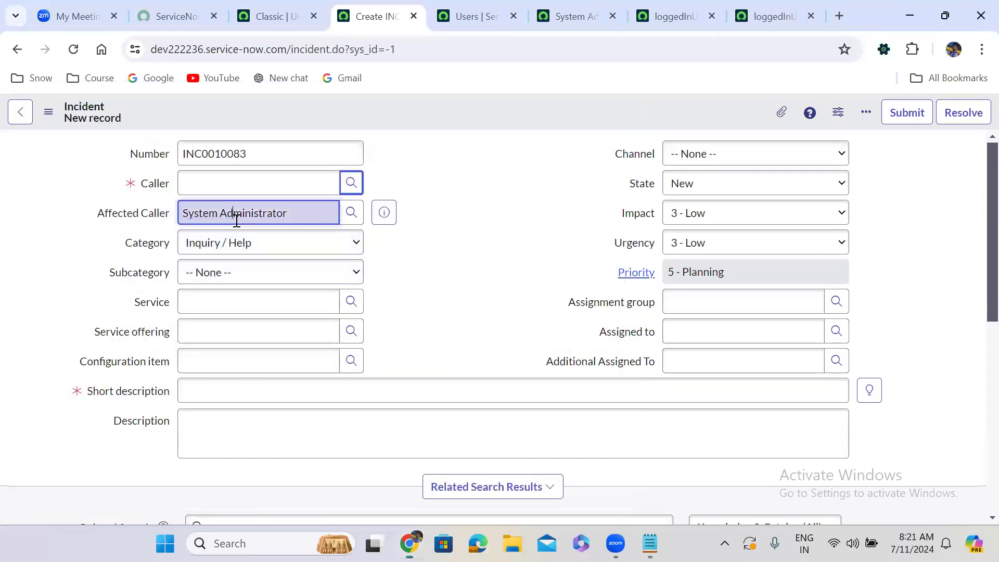
key("BackSpace")
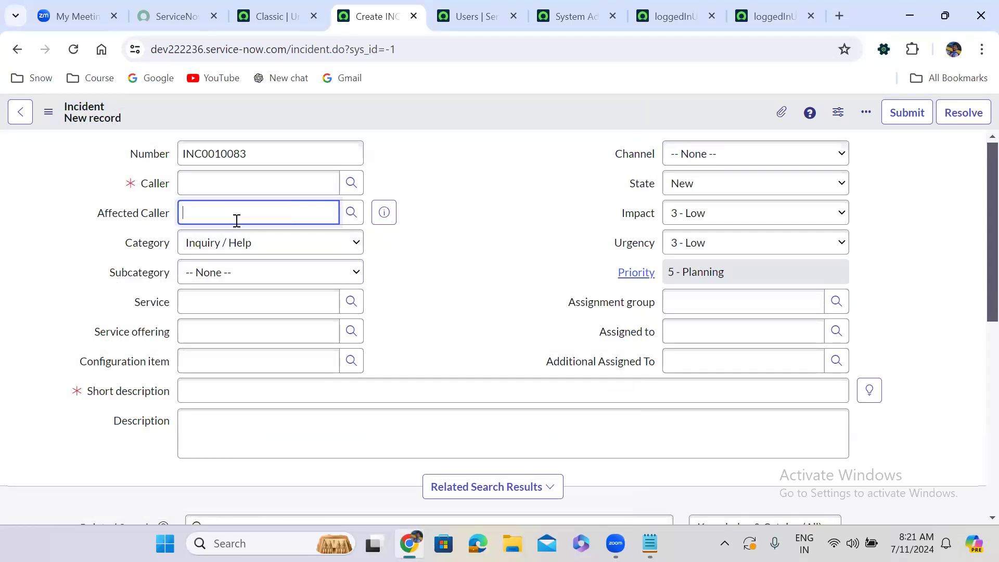
left_click(485, 190)
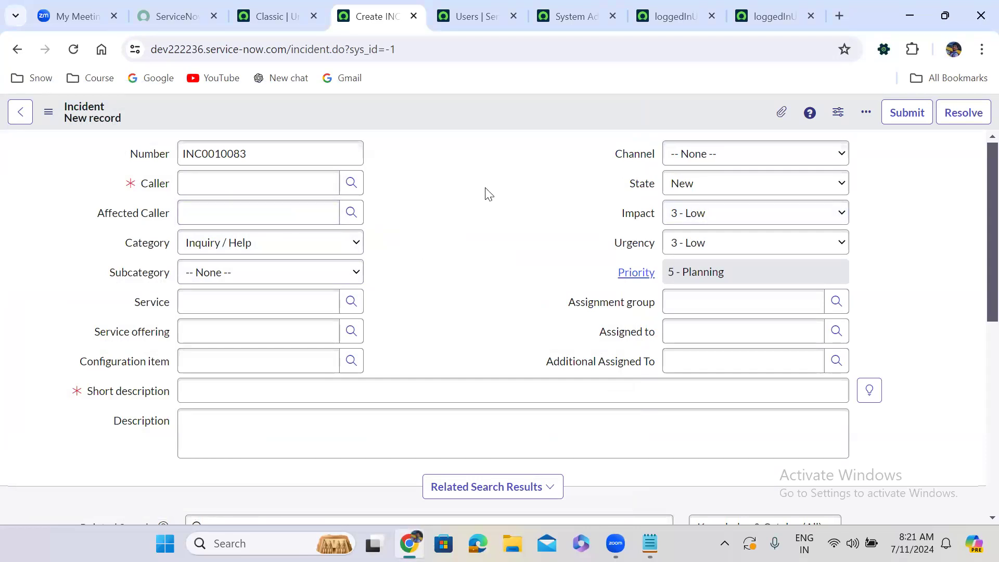
left_click(241, 216)
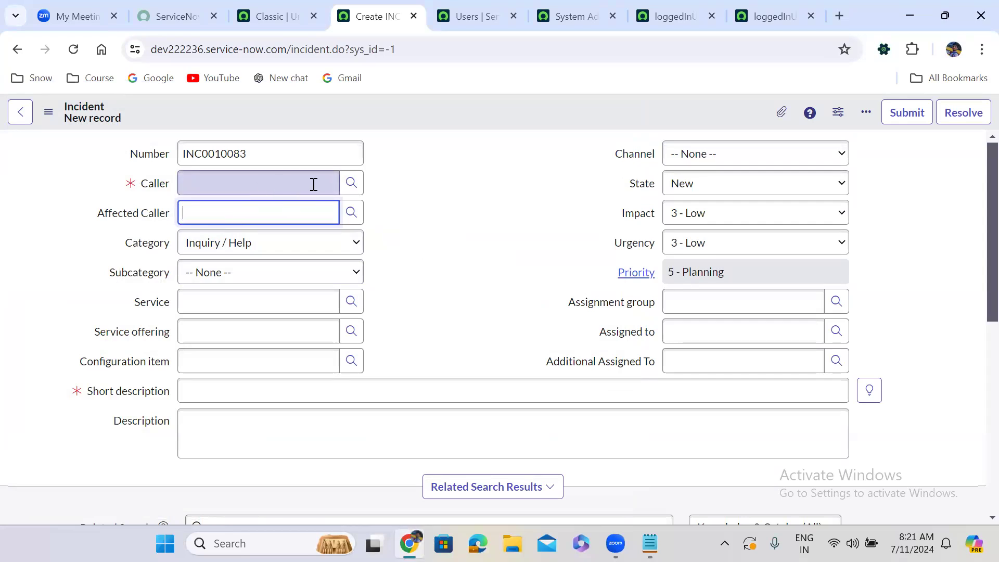
left_click(351, 183)
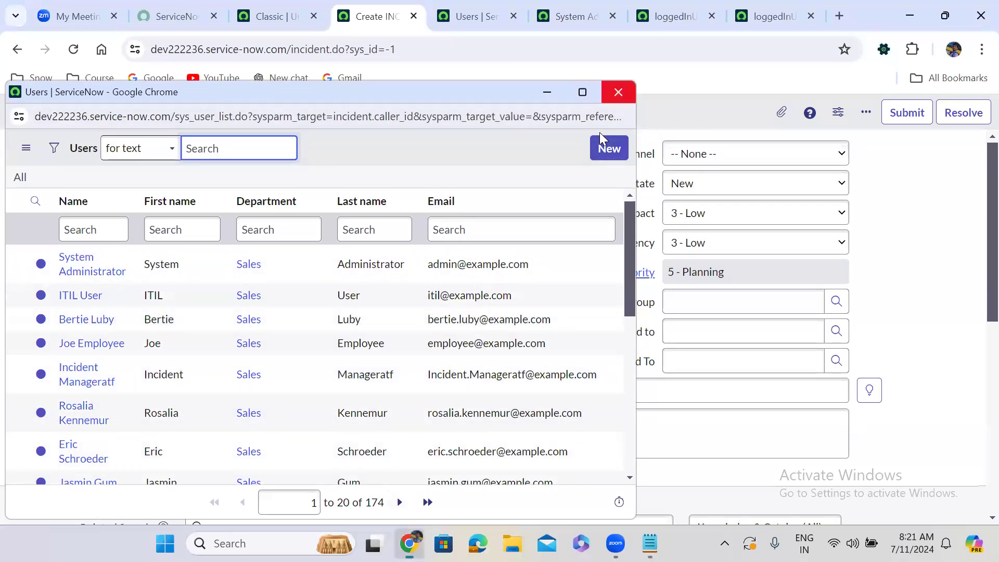
left_click(618, 92)
Set Affected Caller back to System Administrator and recheck the Caller lookup's user list.
left_click(250, 211)
type("sys")
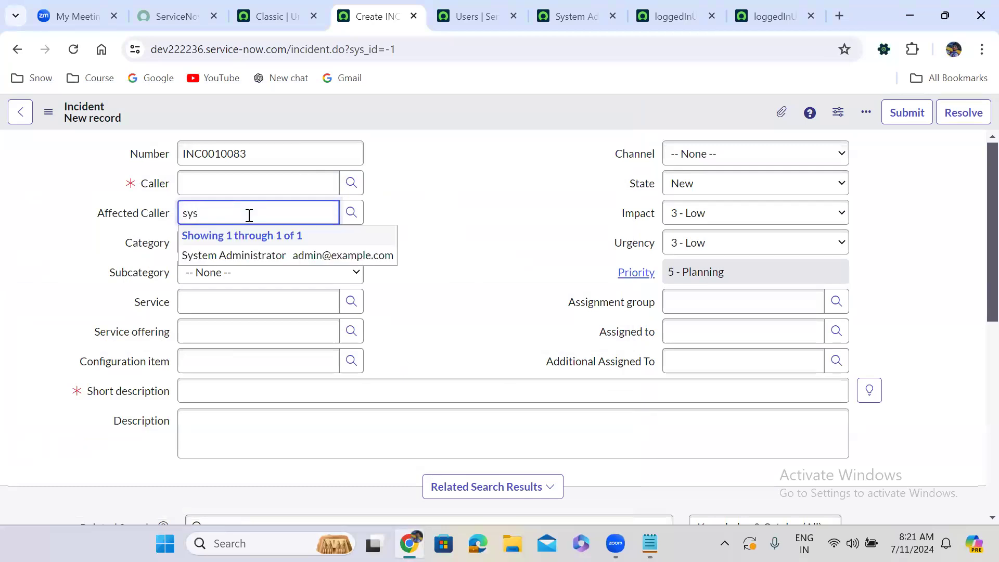
left_click(251, 255)
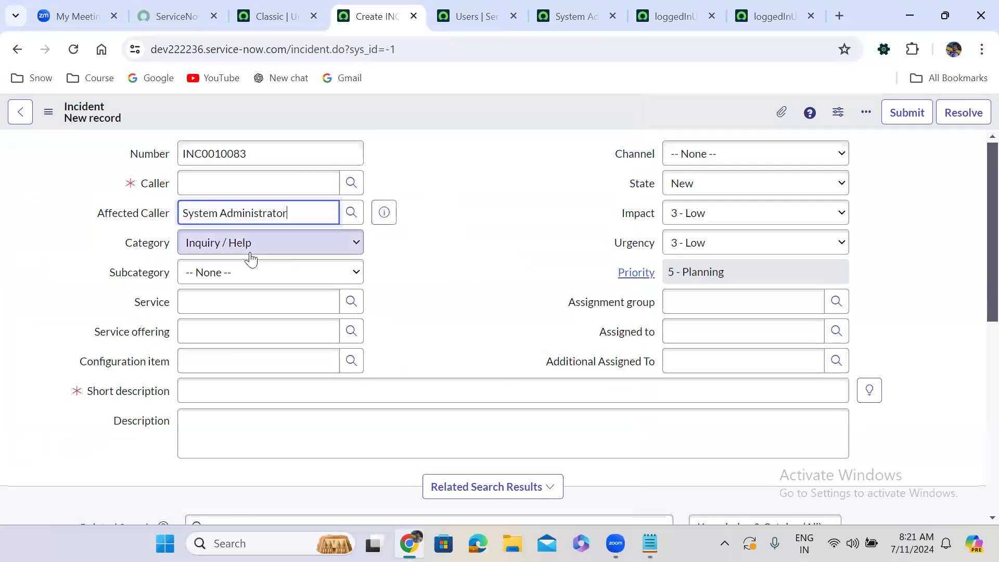
left_click(451, 188)
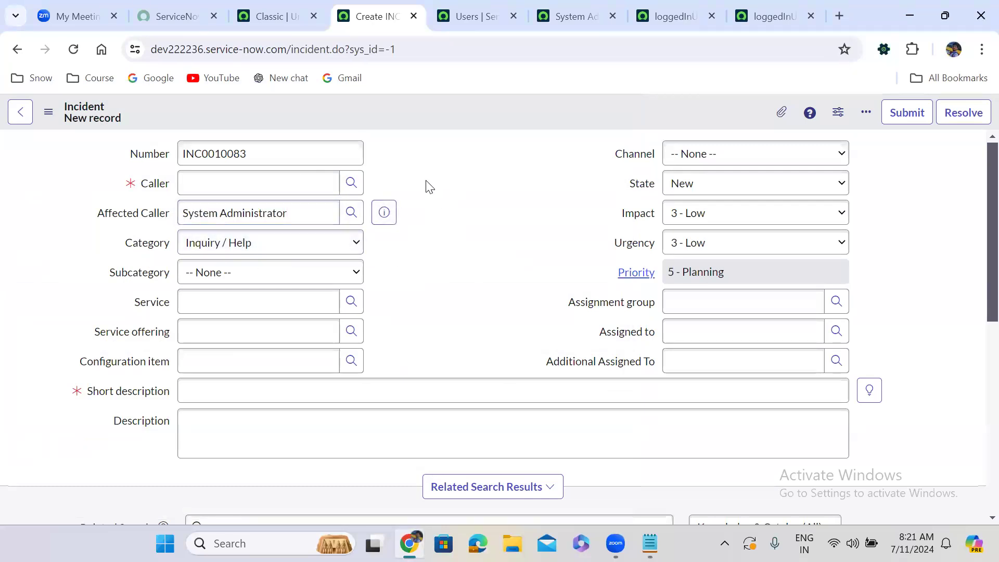
left_click(353, 181)
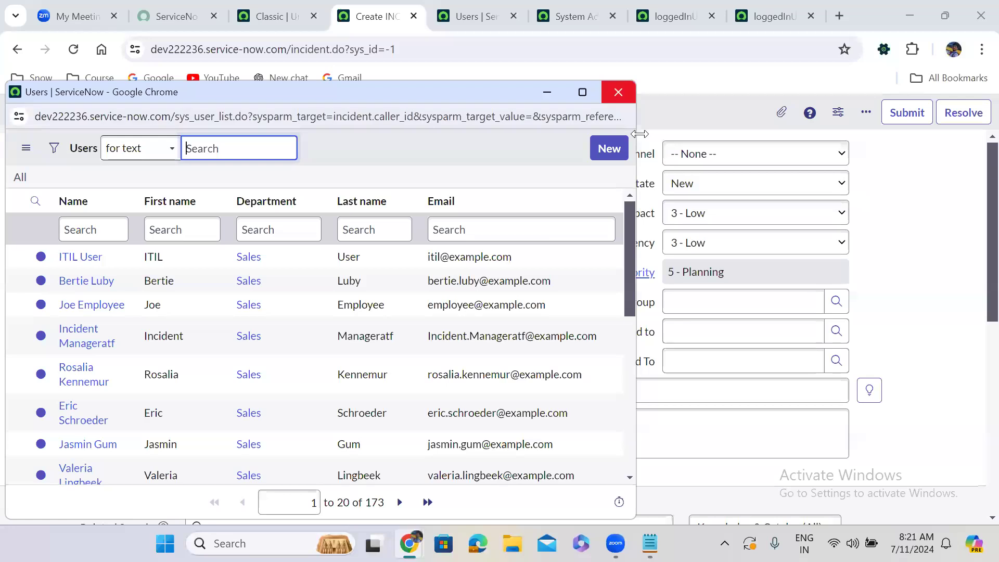
left_click(618, 92)
left_click(546, 173)
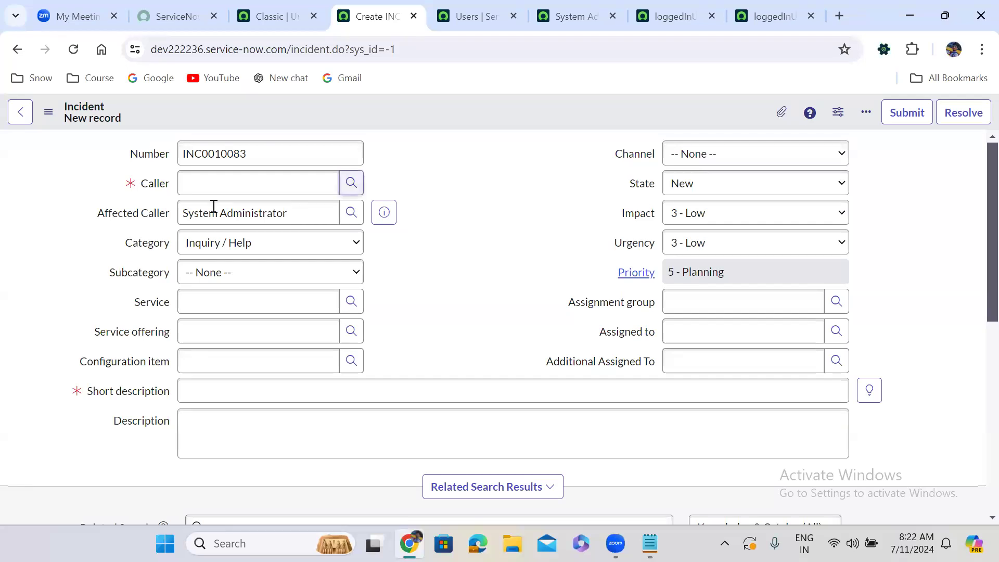
Look at the Affected Caller field's dictionary entry, discarding the unsaved incident, and return to the new incident form.
right_click(142, 215)
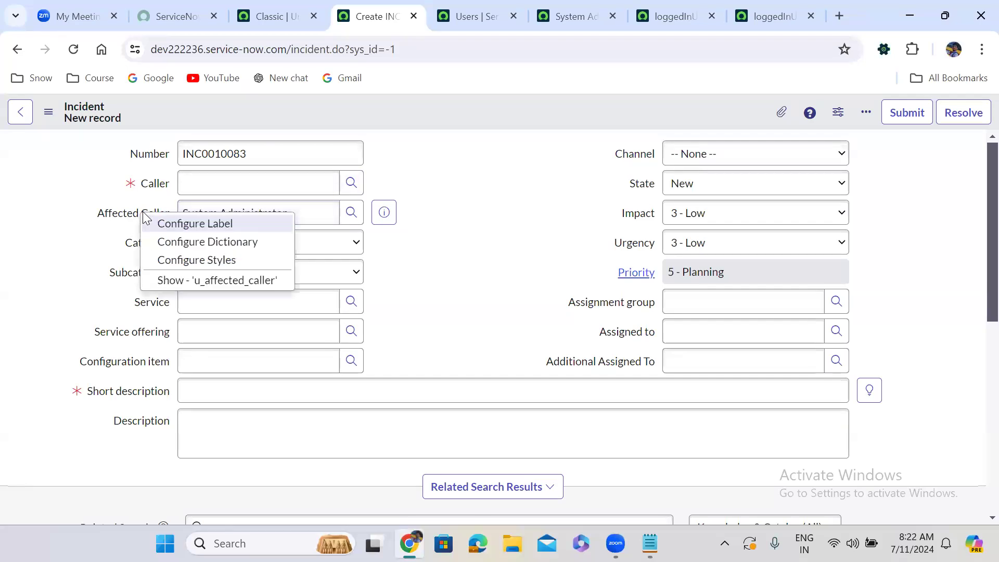
left_click(207, 242)
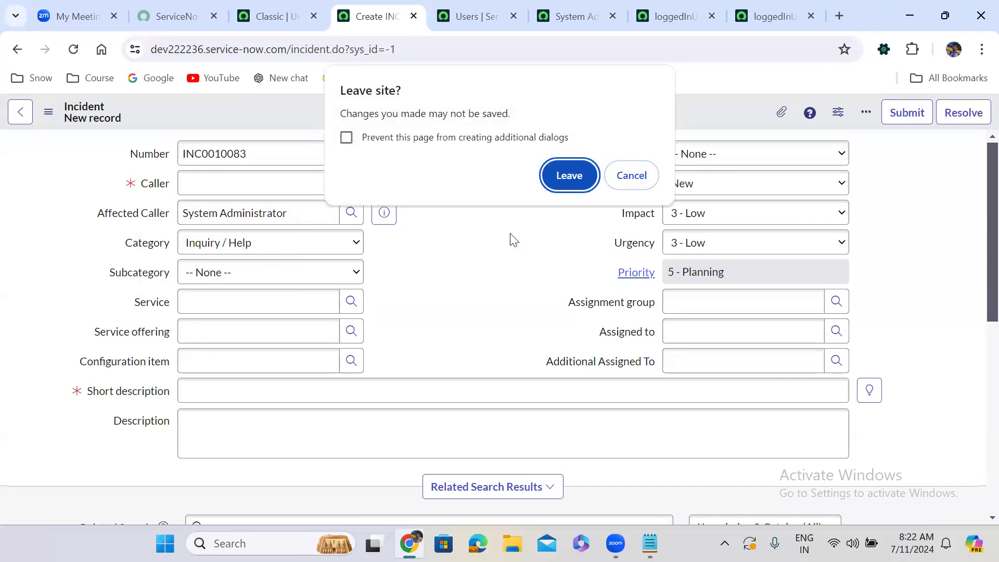
left_click(572, 174)
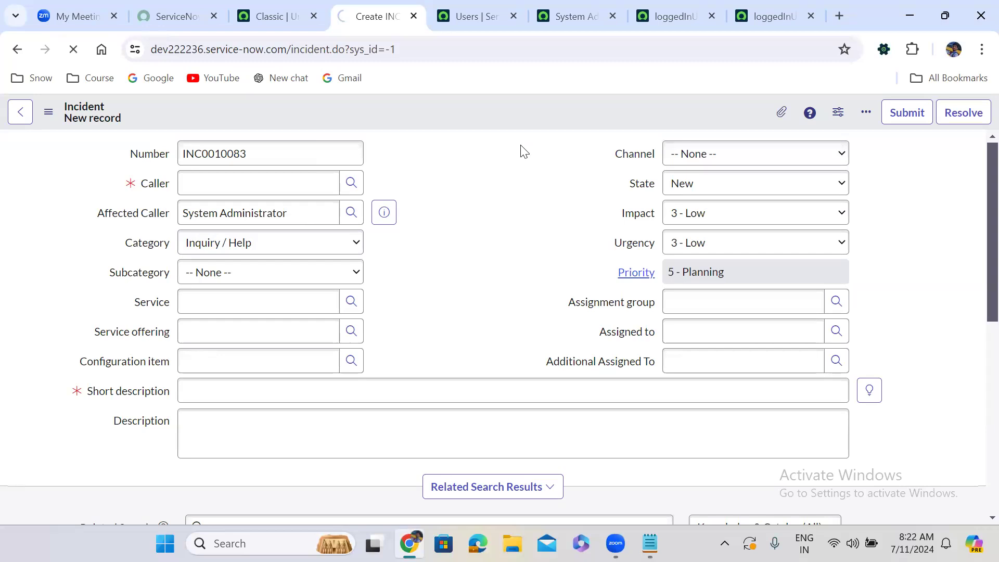
left_click(17, 52)
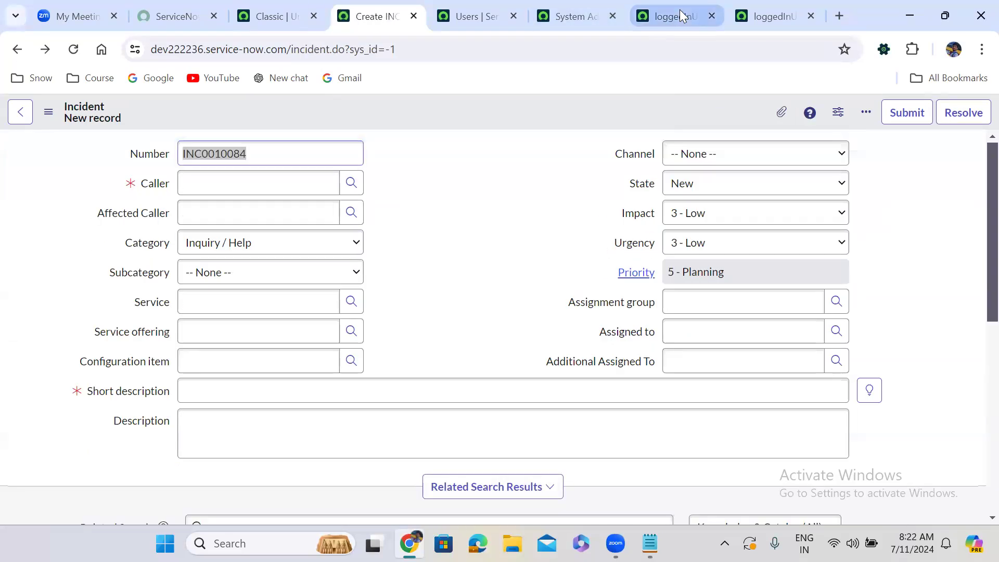
In the loggedInUserDeptUsers script include, add an empty function affectedCallerReferenceQialifer after getConditionForLoggedInUserDept and format the code.
left_click(680, 10)
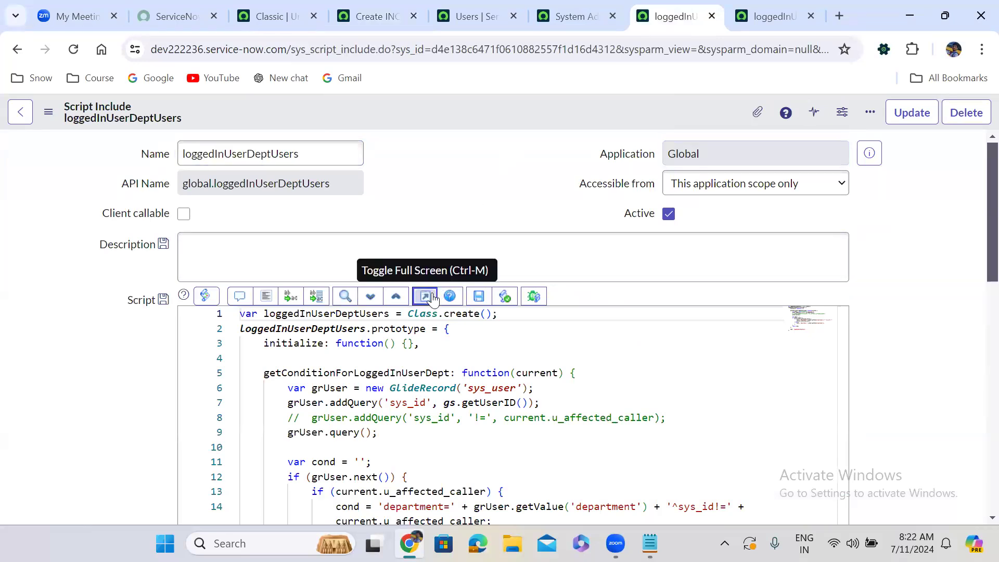
left_click(425, 296)
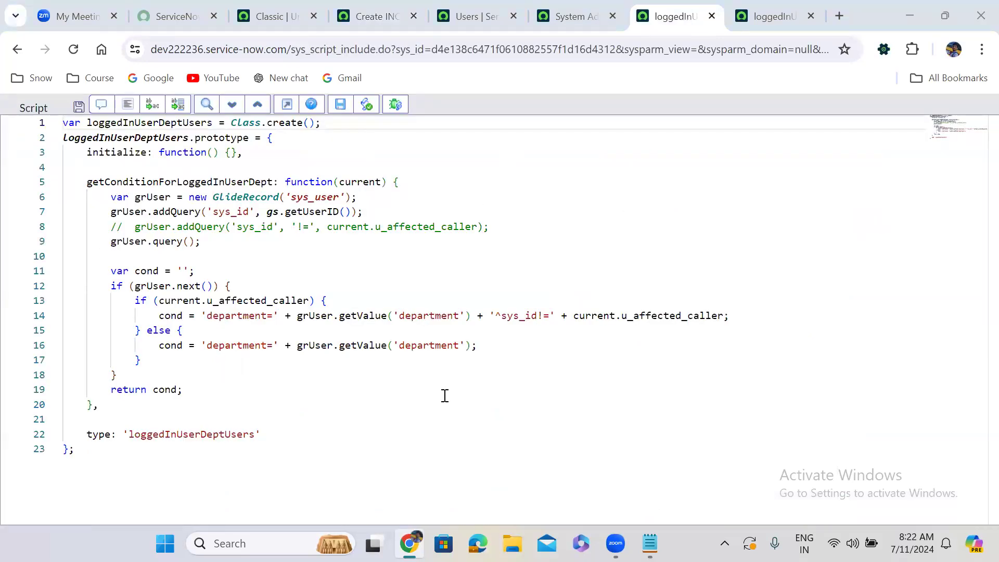
left_click(119, 404)
key("Return")
key("Return")
type("aff")
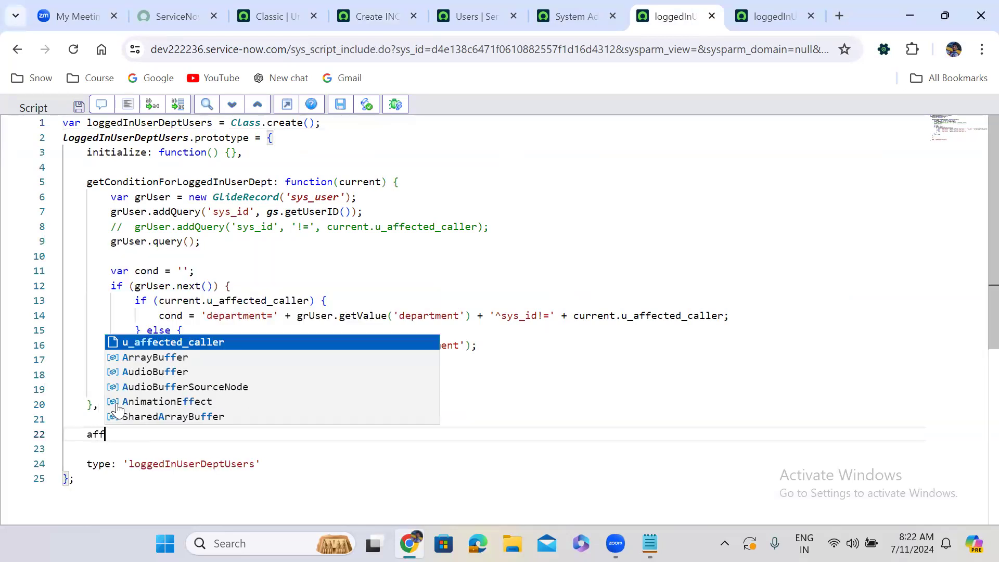
type("ectedCa")
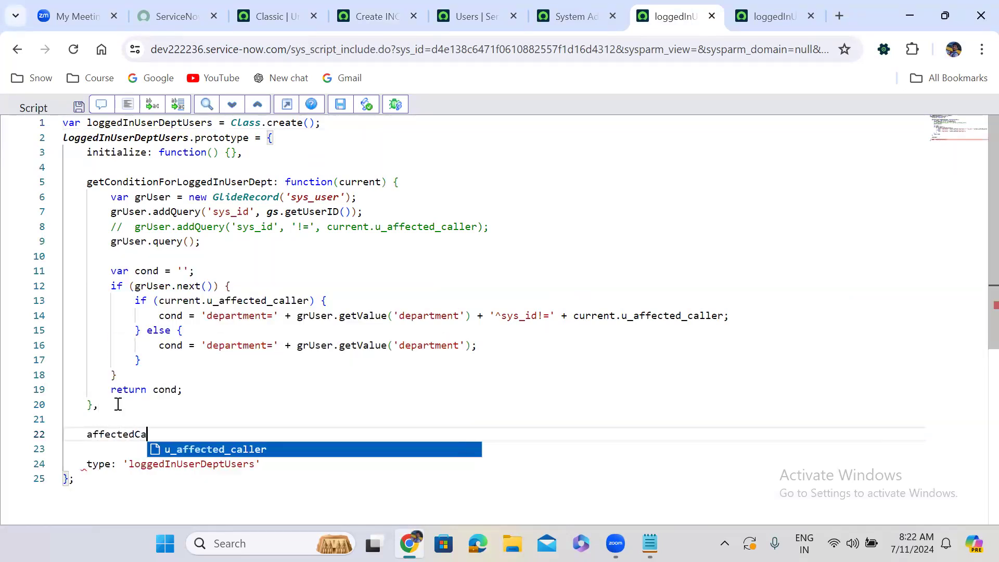
type("llerRe")
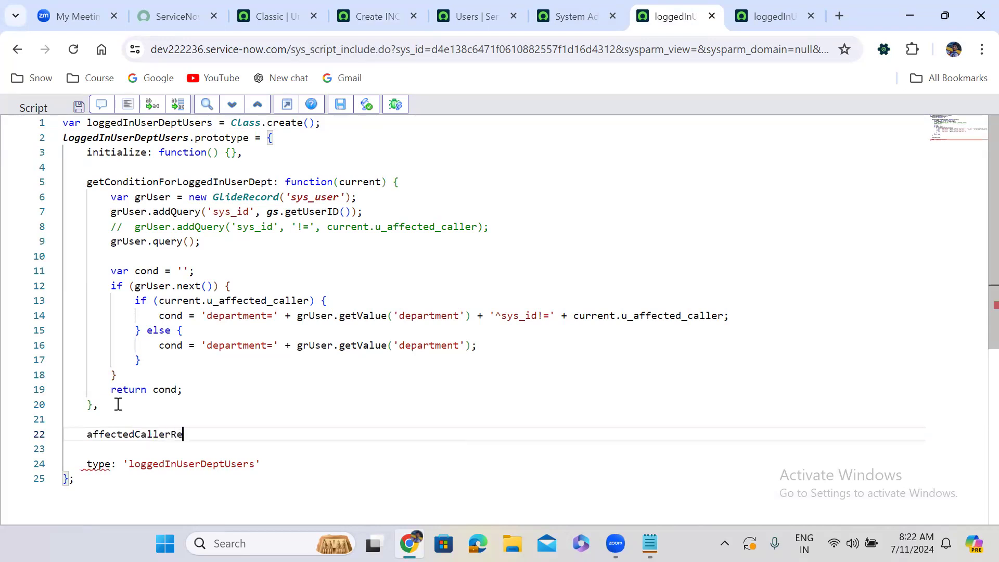
type("ferenceQialifer")
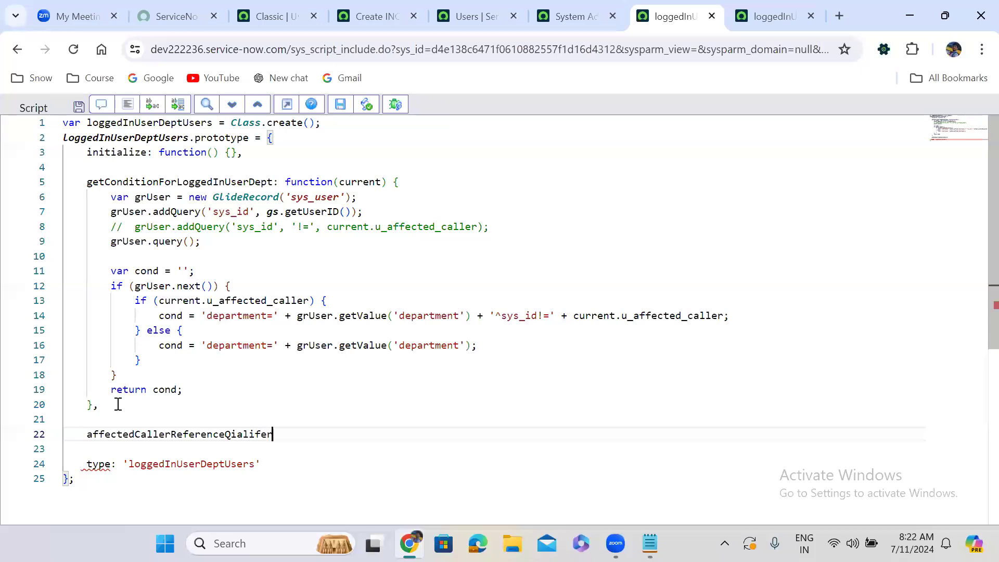
type(": f")
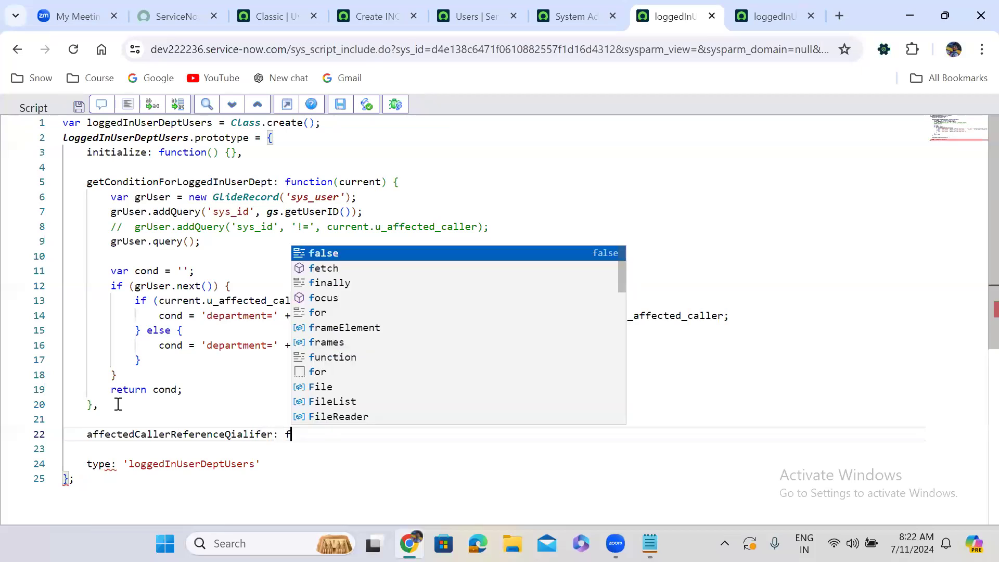
type("unction")
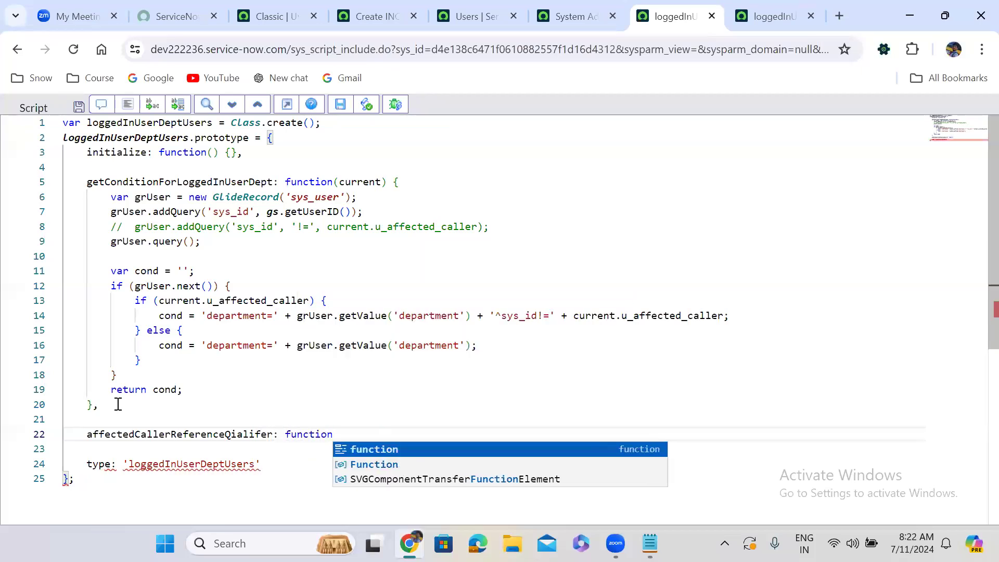
type("(){")
key("Return")
key("Down")
type(",")
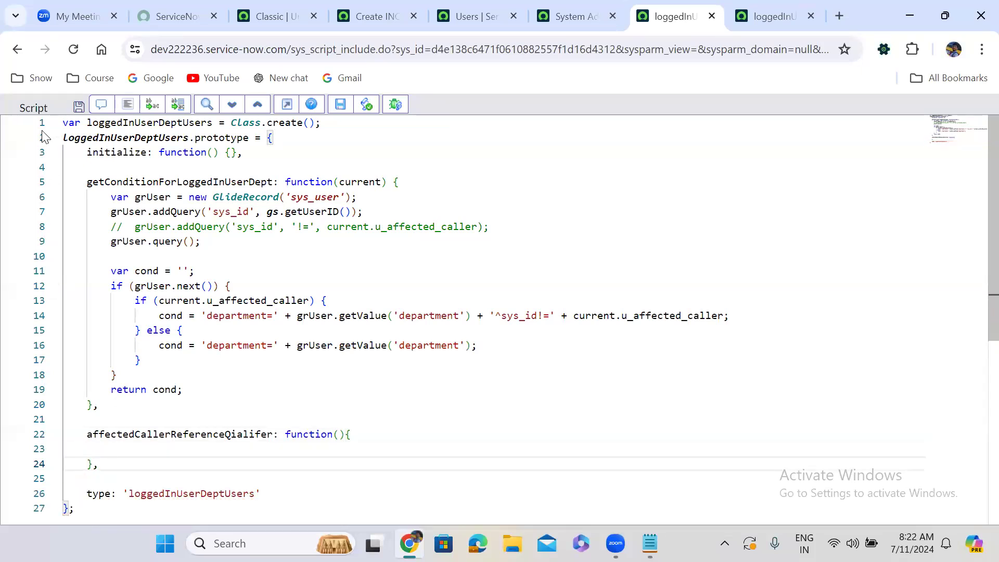
left_click(127, 104)
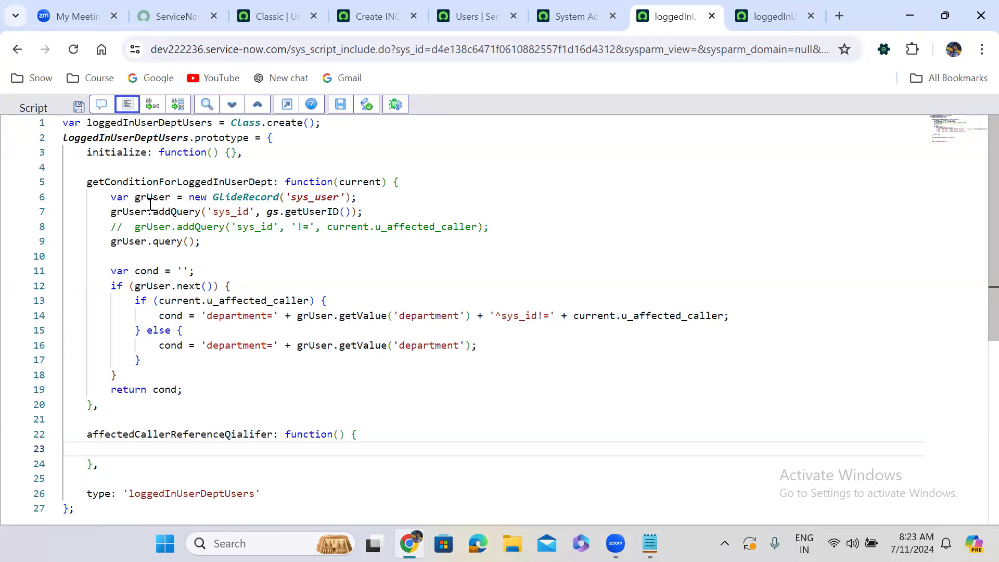
Copy the body of getConditionForLoggedInUserDept, including its closing brace, into affectedCallerReferenceQialifer and reformat the script.
left_click_drag(109, 196, 214, 403)
key("ctrl+c")
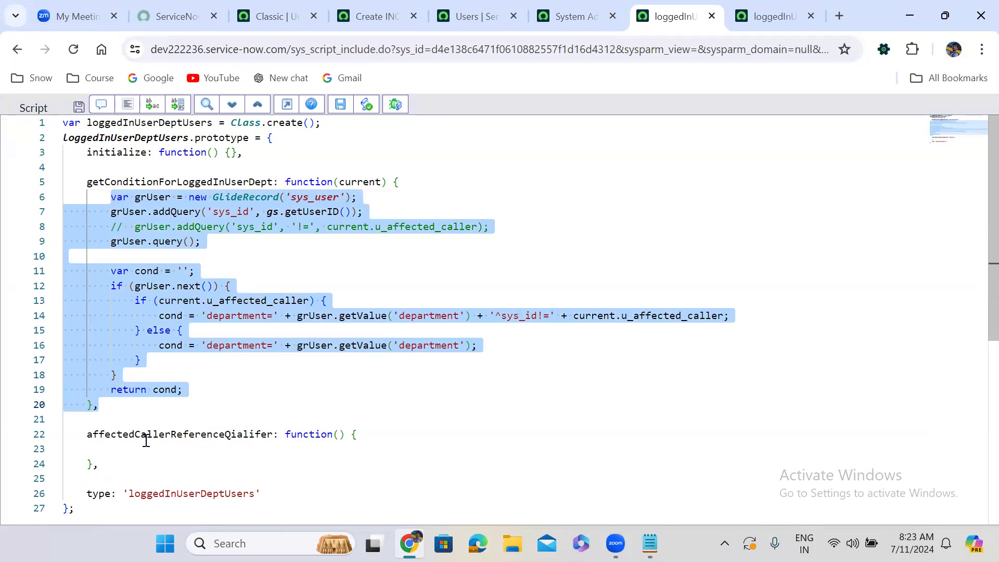
left_click(129, 448)
key("Return")
key("Return")
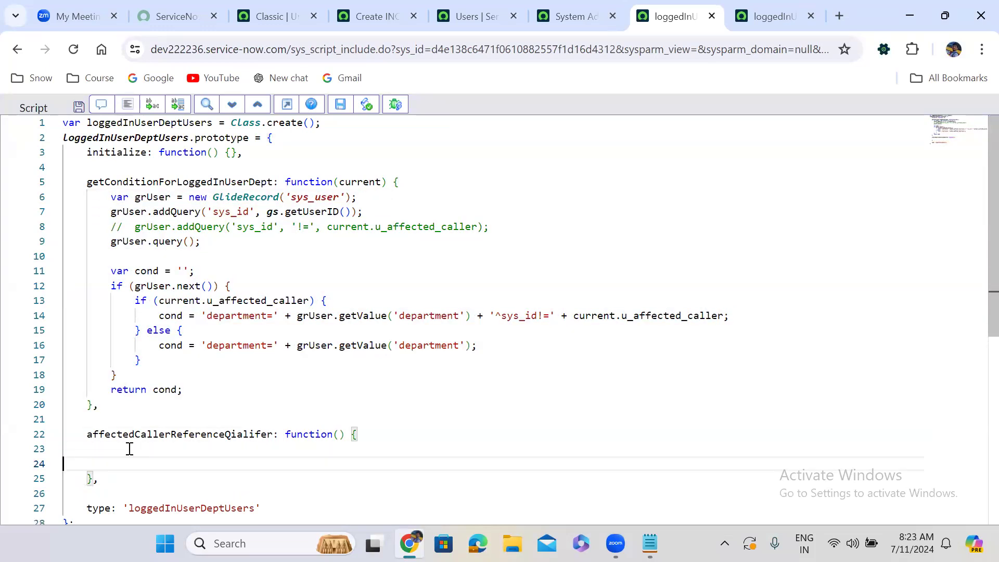
key("ctrl+v")
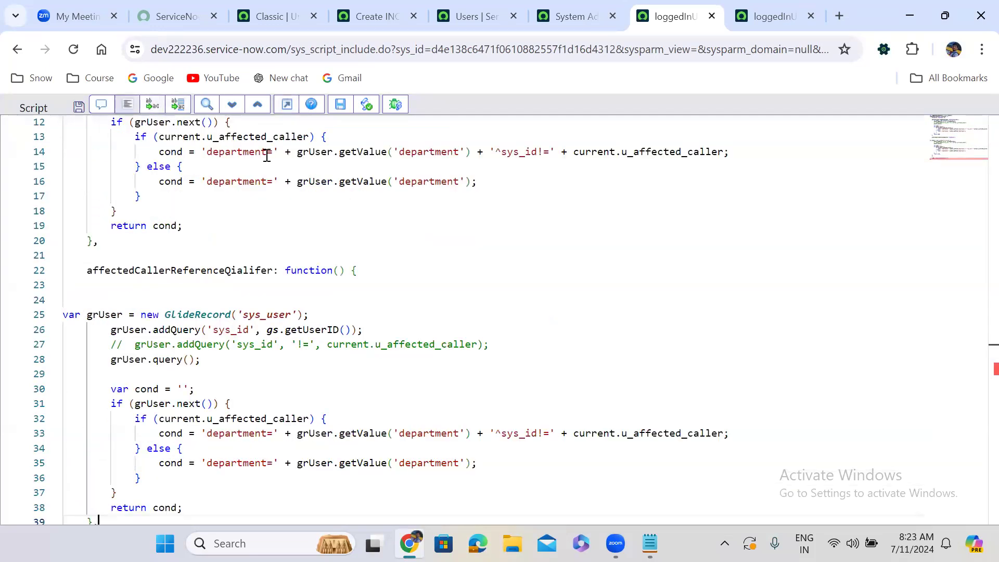
left_click(127, 104)
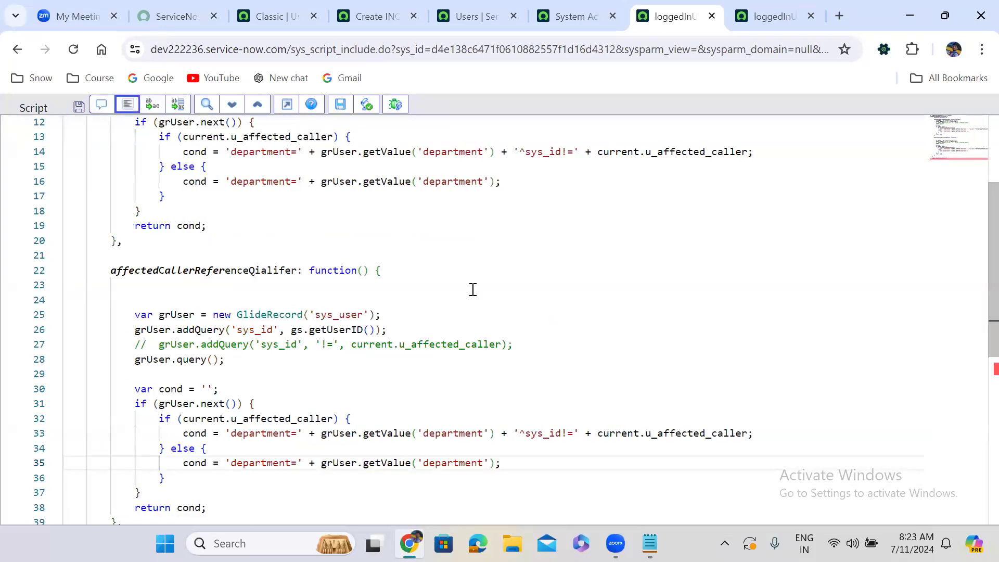
Add the parameter current to the affectedCallerReferenceQialifer function.
left_click(362, 270)
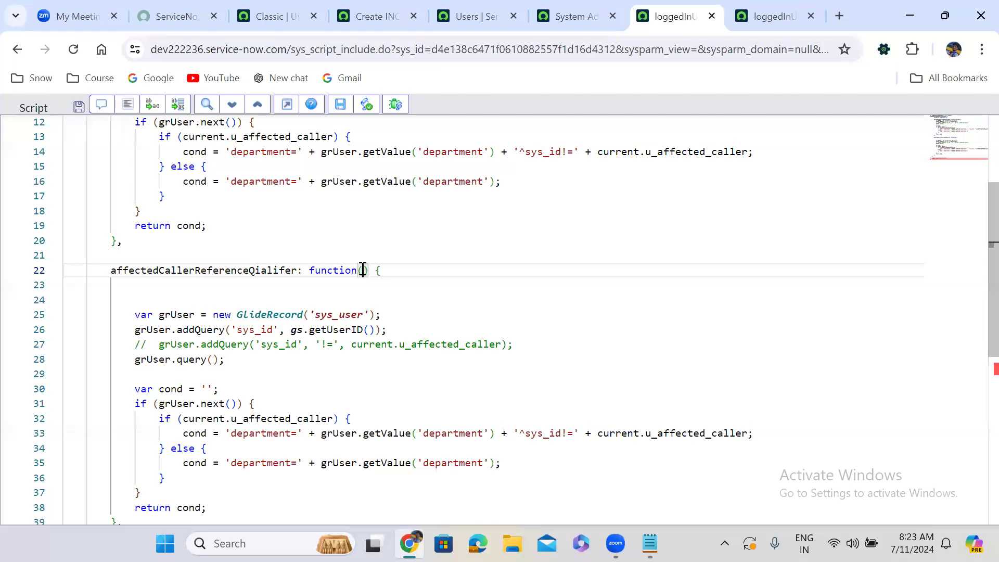
type("current")
Replace gs.getUserID() with current.caller_id in the sys_id query of affectedCallerReferenceQialifer.
left_click_drag(290, 331, 376, 331)
key("BackSpace")
type("current.caller_id")
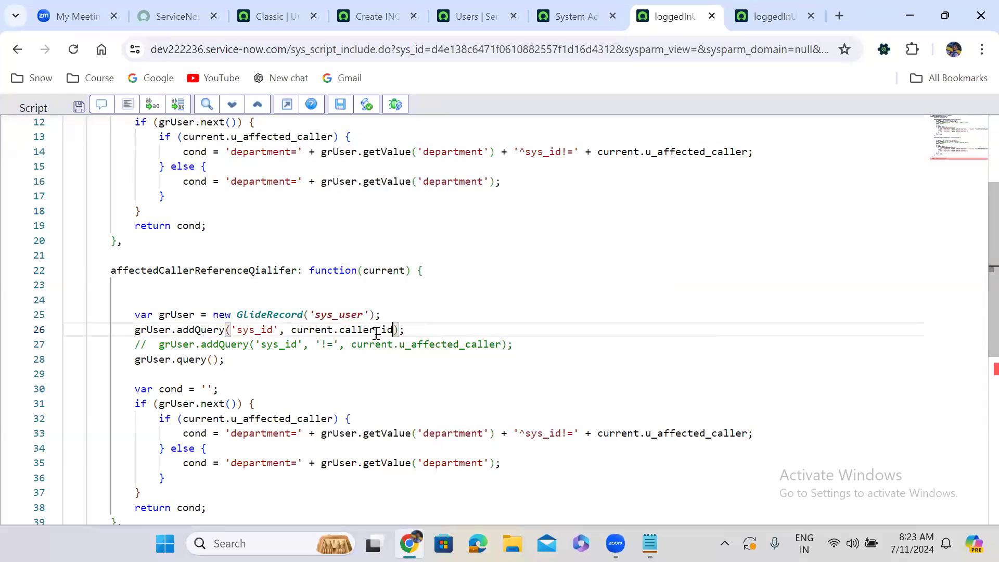
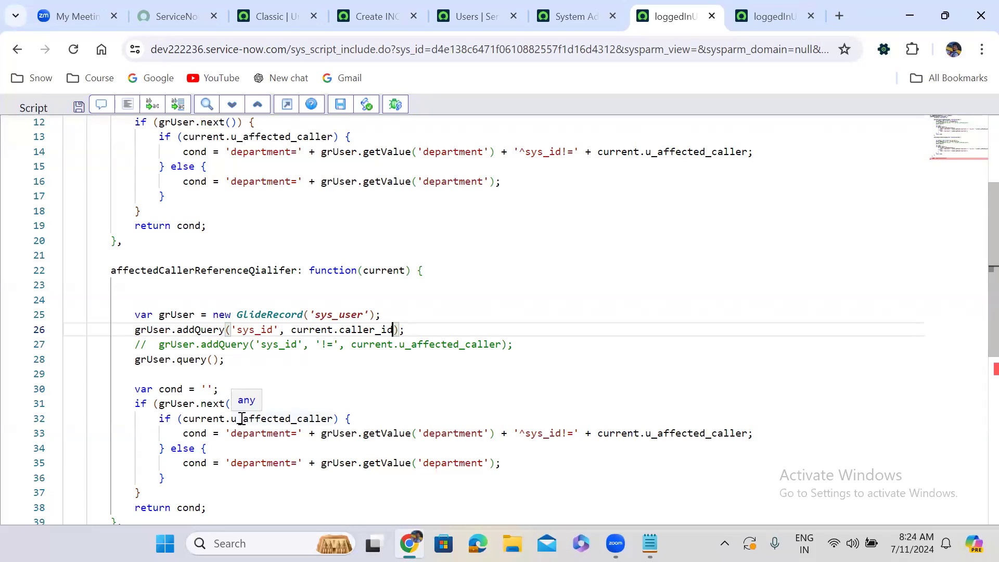
Wrap the grUser.addQuery('sys_id', current.caller_id) line of affectedCallerReferenceQialifer in an if block with an empty condition.
left_click(384, 314)
key("Return")
type("if((")
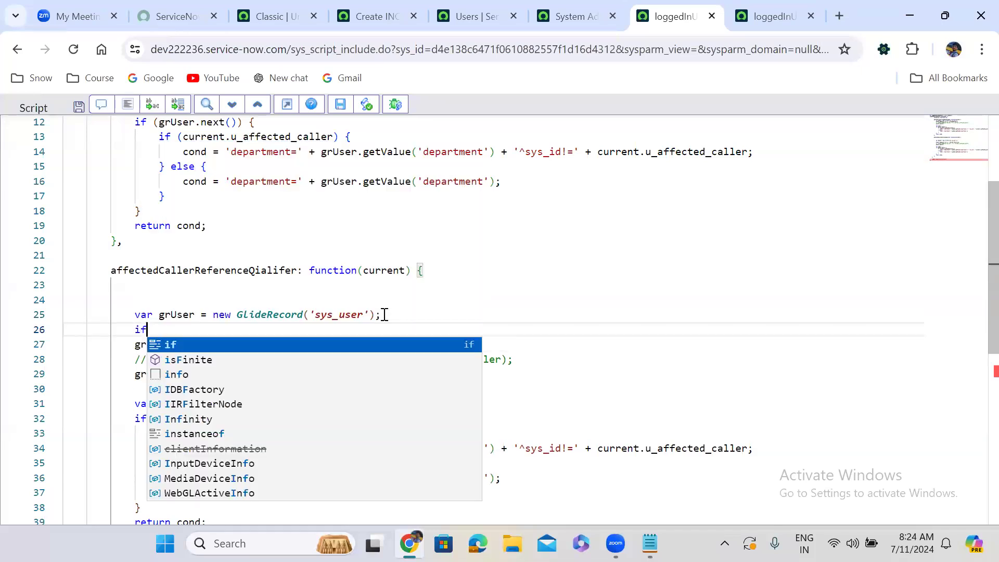
key("BackSpace")
key("BackSpace")
key("BackSpace")
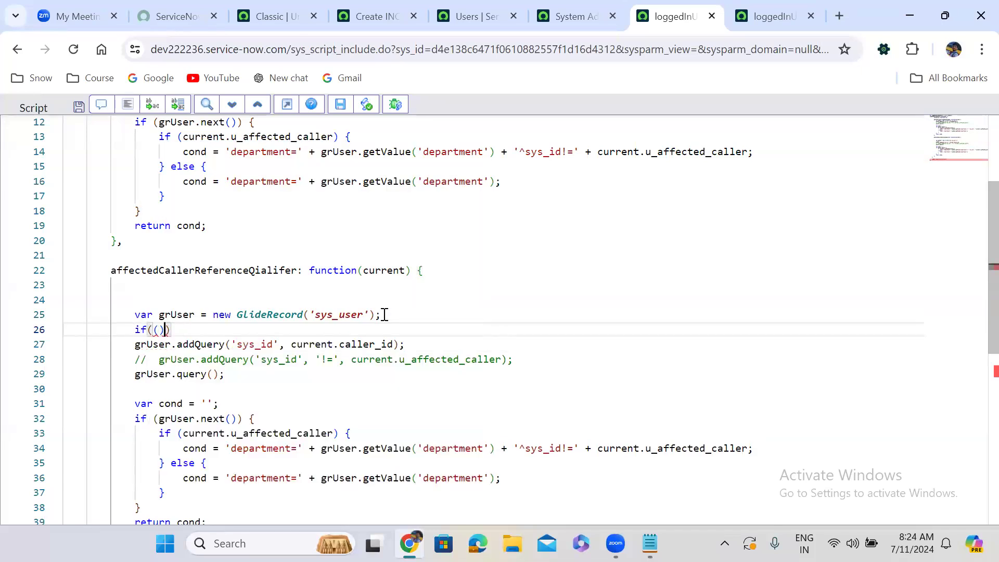
type("){")
key("Return")
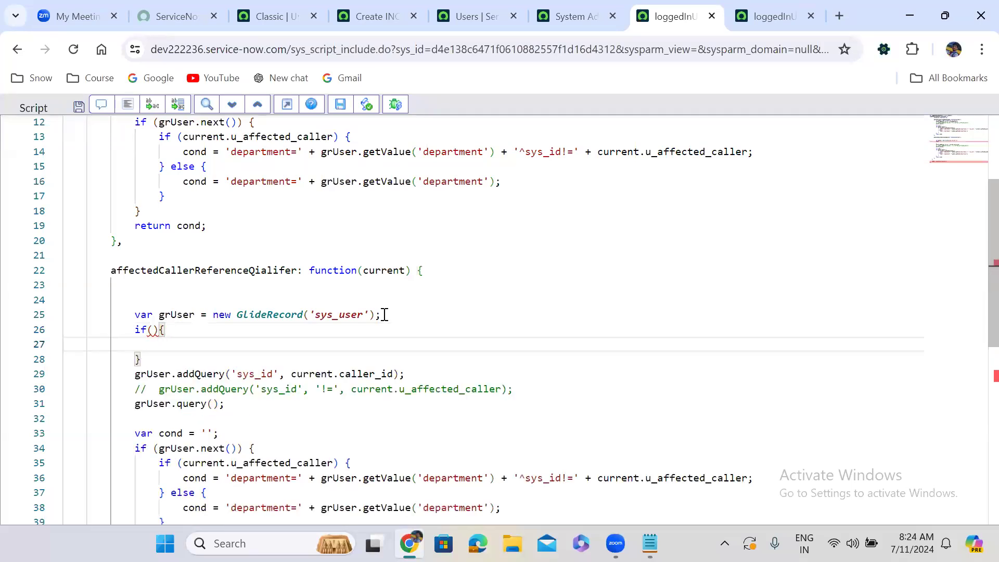
key("Delete")
key("Delete")
key("Delete")
key("Delete")
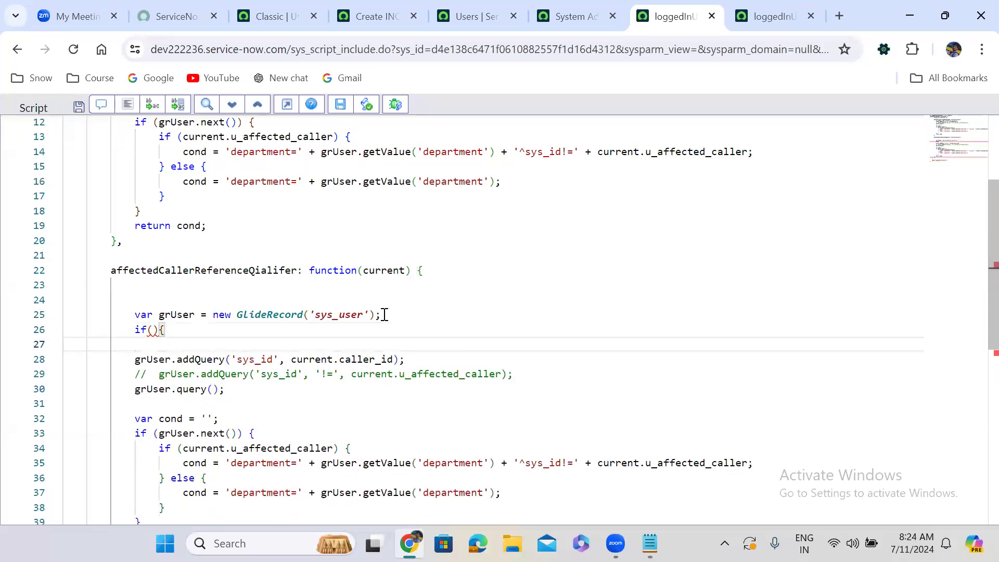
key("Delete")
key("Delete")
key("Delete")
key("Delete")
key("Delete")
key("Delete")
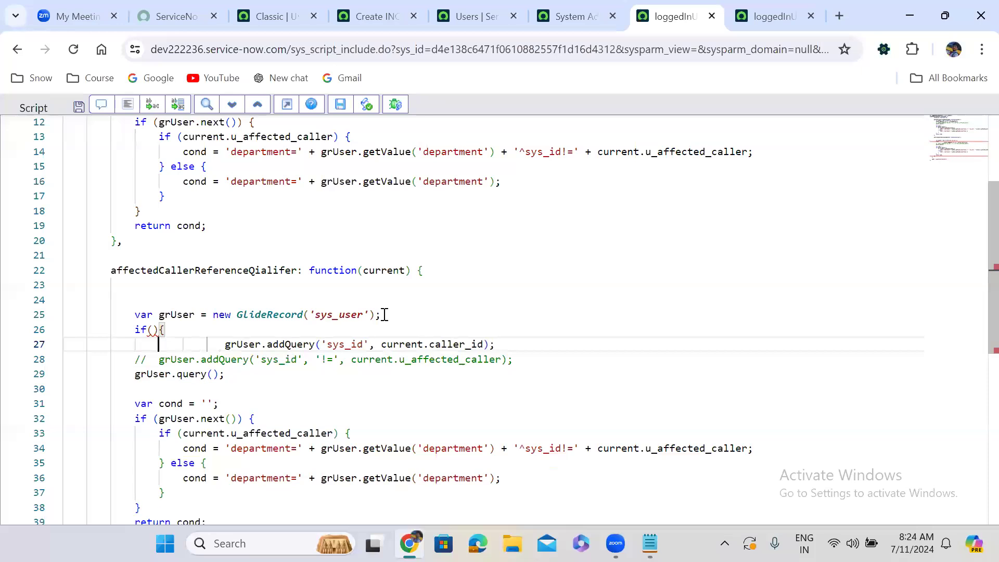
key("Delete")
key("Delete")
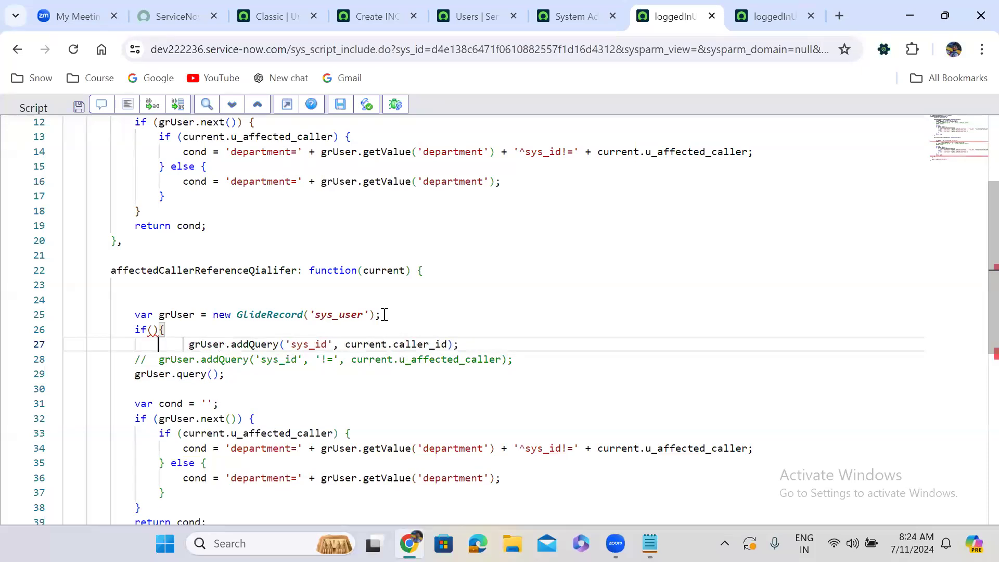
left_click(461, 344)
key("Return")
type("}")
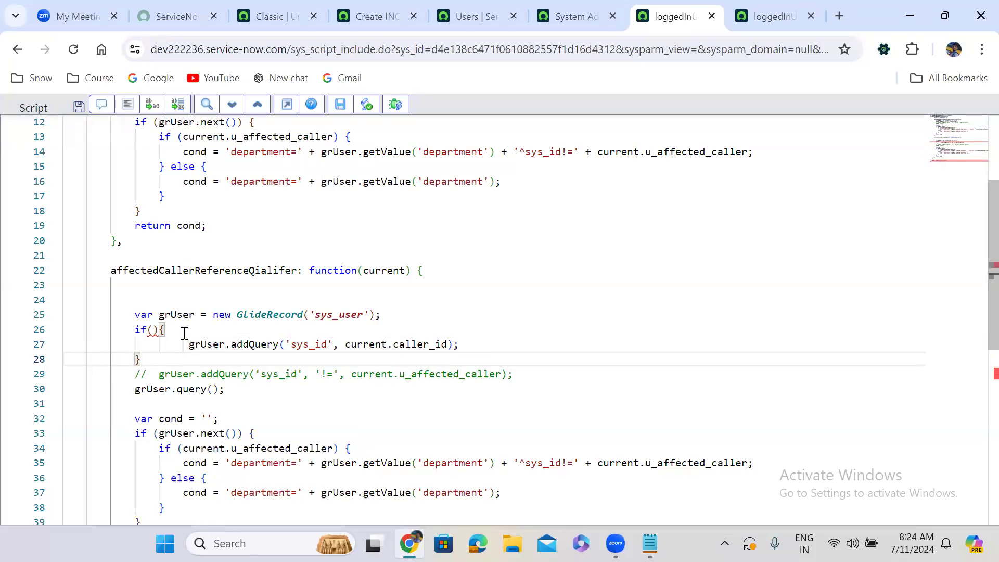
Set the condition of the new if block around the sys_id query to current.caller_id and format the code.
left_click(153, 332)
type("cu")
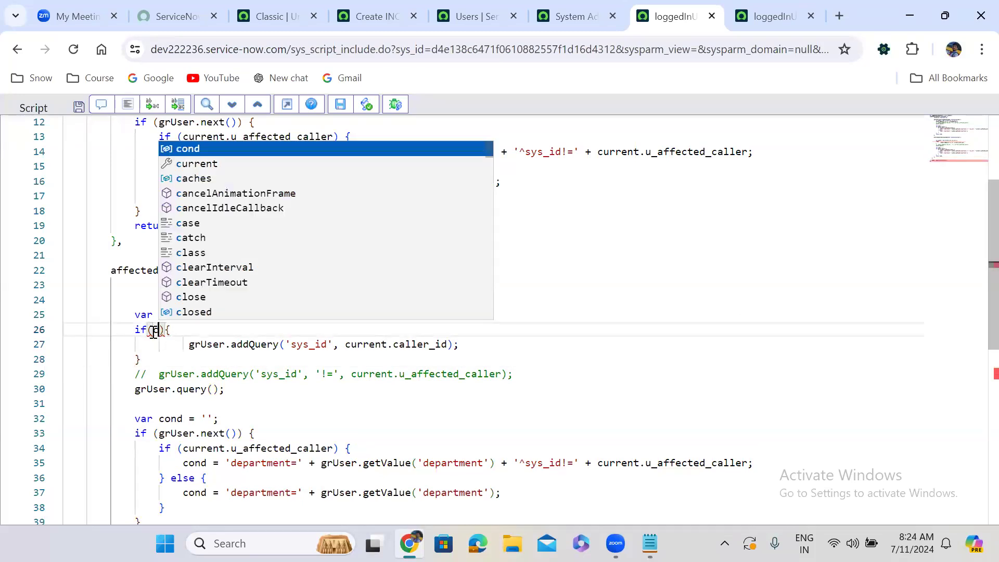
key("Return")
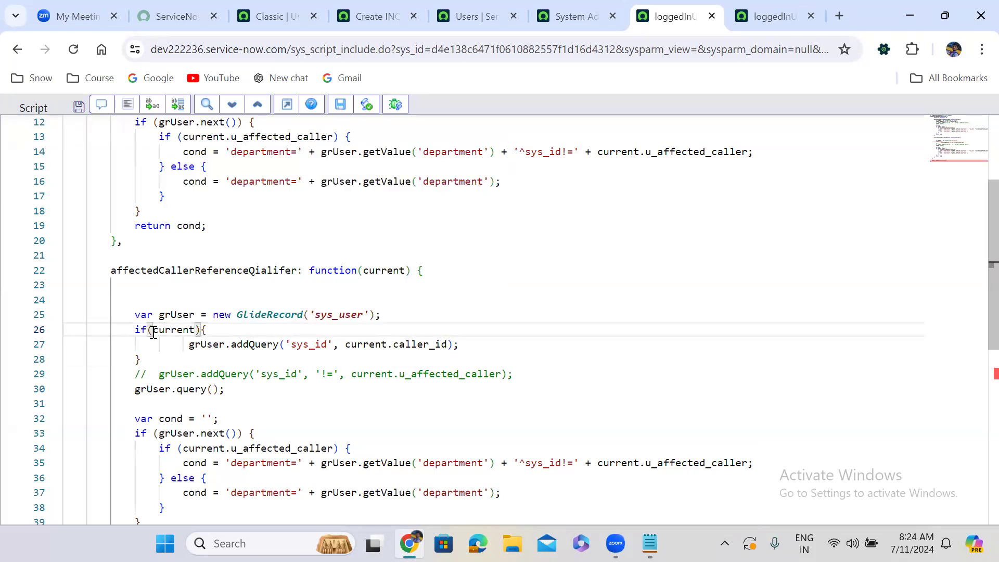
type(".")
type("caller")
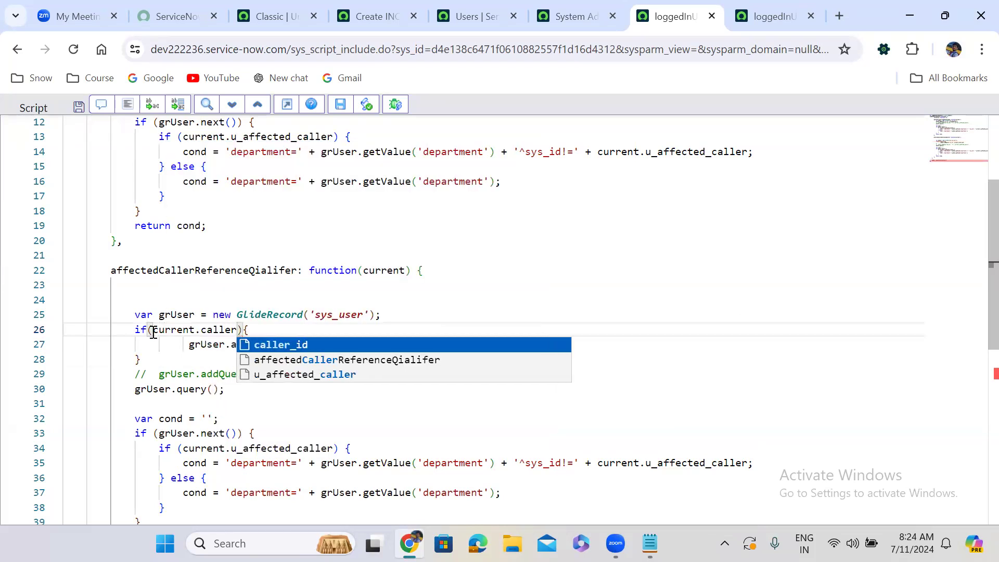
key("Return")
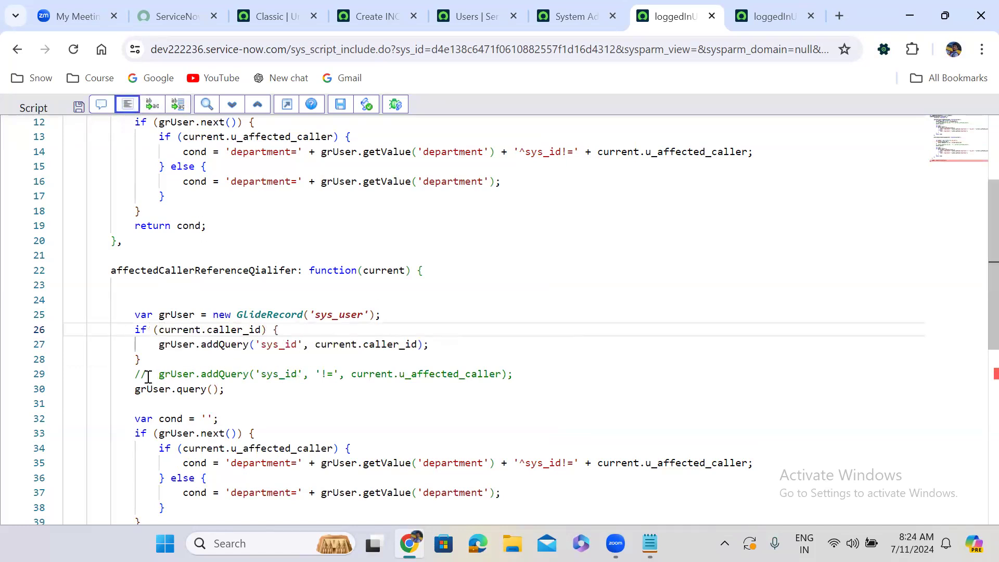
Add an else block enclosing the commented-out addQuery line in affectedCallerReferenceQialifer and uncomment that line.
left_click(146, 359)
type("else")
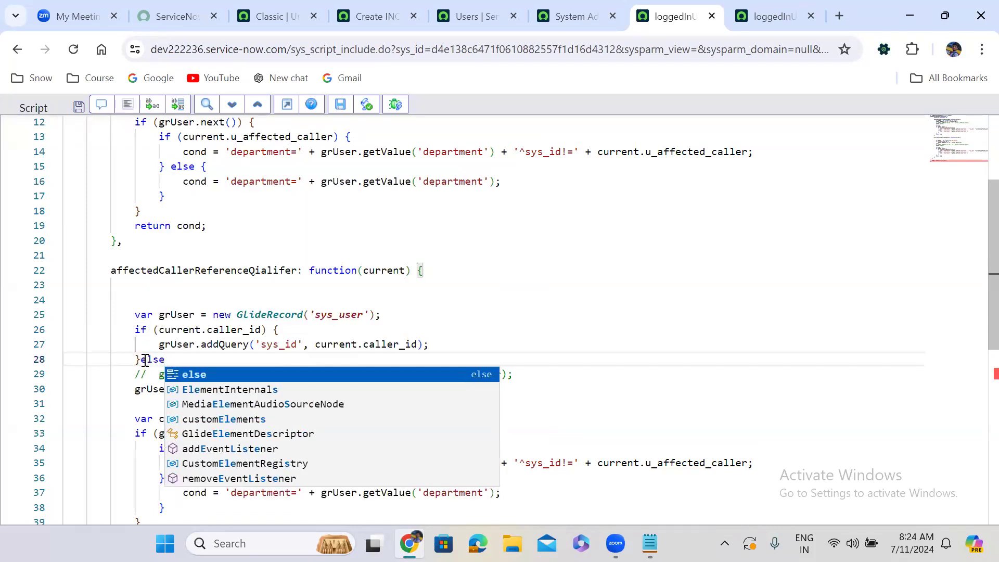
type("{")
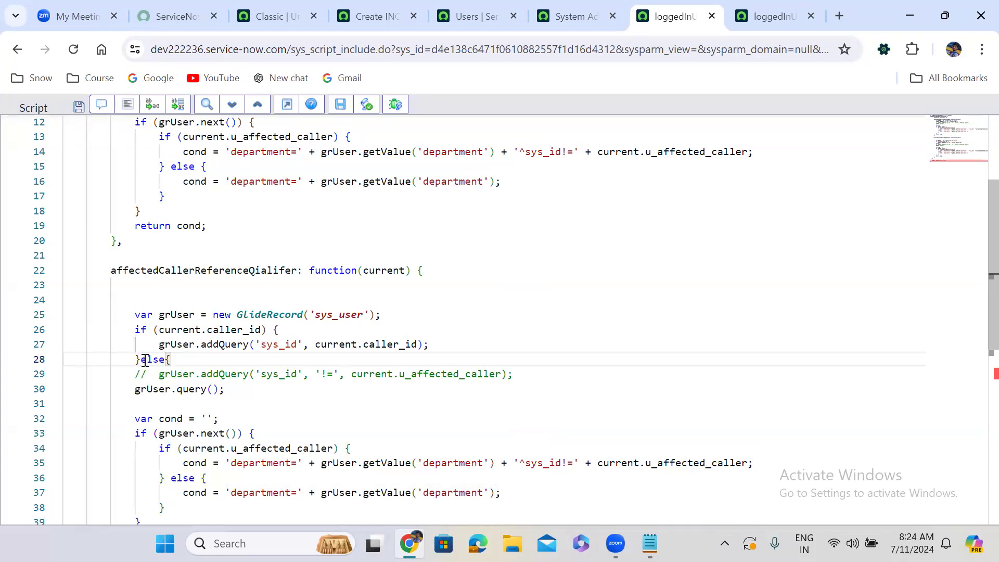
left_click(518, 375)
key("Return")
type("}")
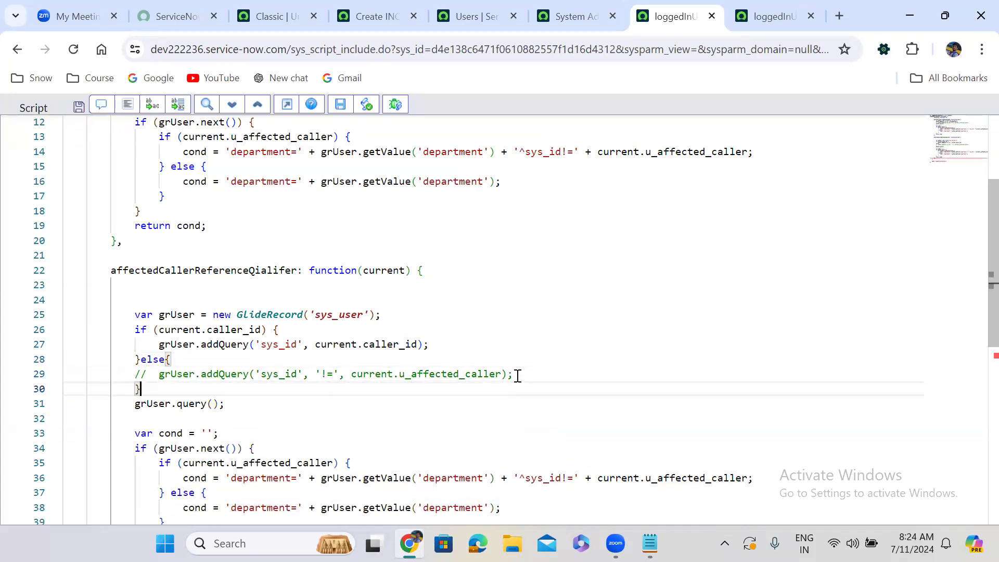
left_click(148, 373)
key("BackSpace")
key("BackSpace")
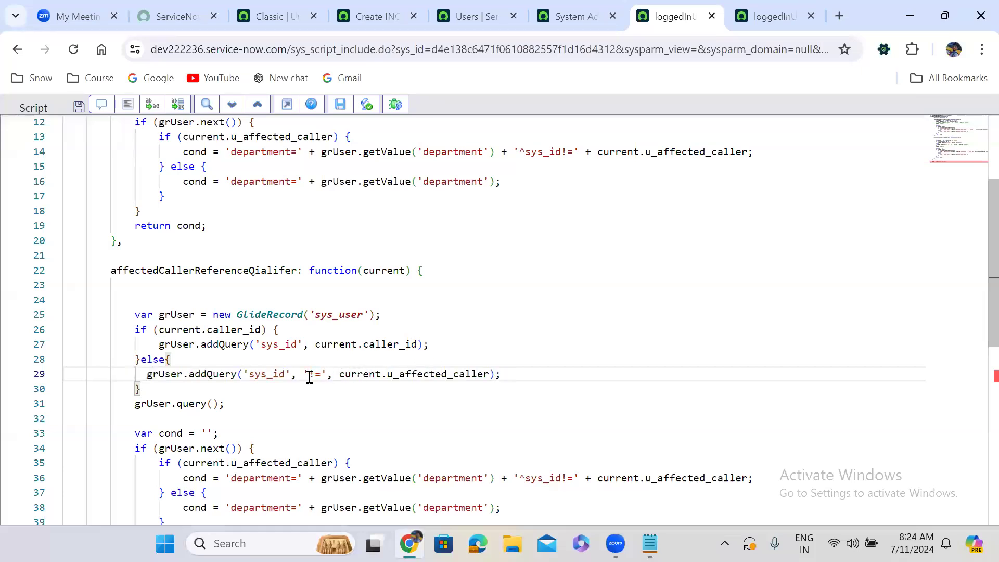
Change the else branch query to grUser.addQuery('sys_id', gs.getUserID()) by removing the '!=' operator and replacing current.u_affected_caller, and reformat the script.
left_click_drag(304, 374, 334, 376)
key("BackSpace")
key("BackSpace")
key("BackSpace")
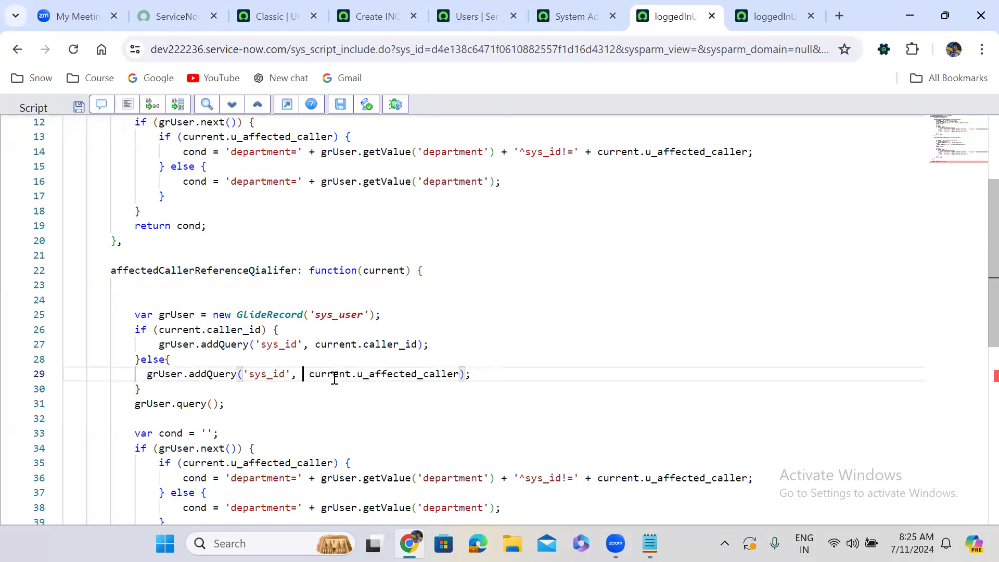
left_click_drag(302, 373, 452, 377)
type("gs.ge")
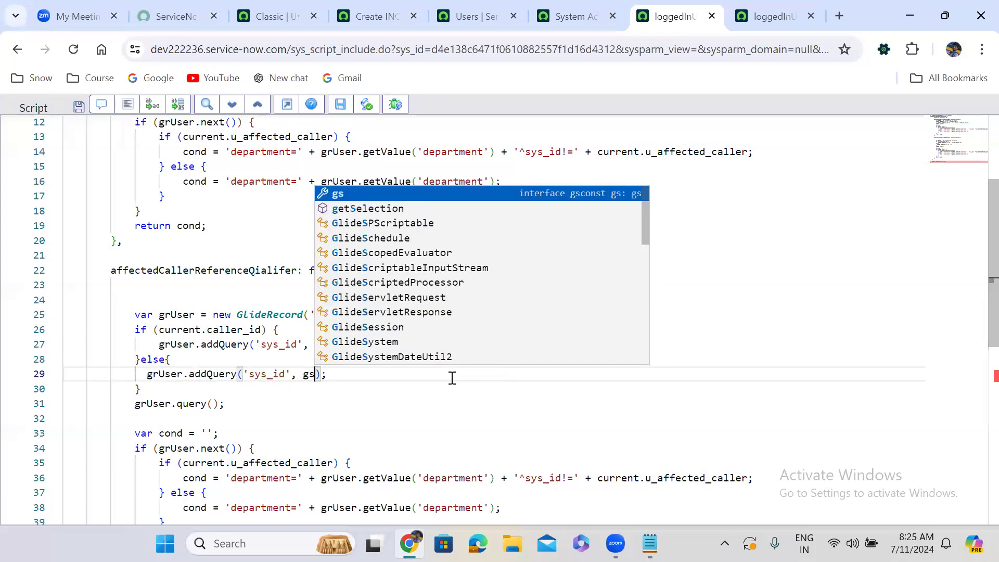
type("tU")
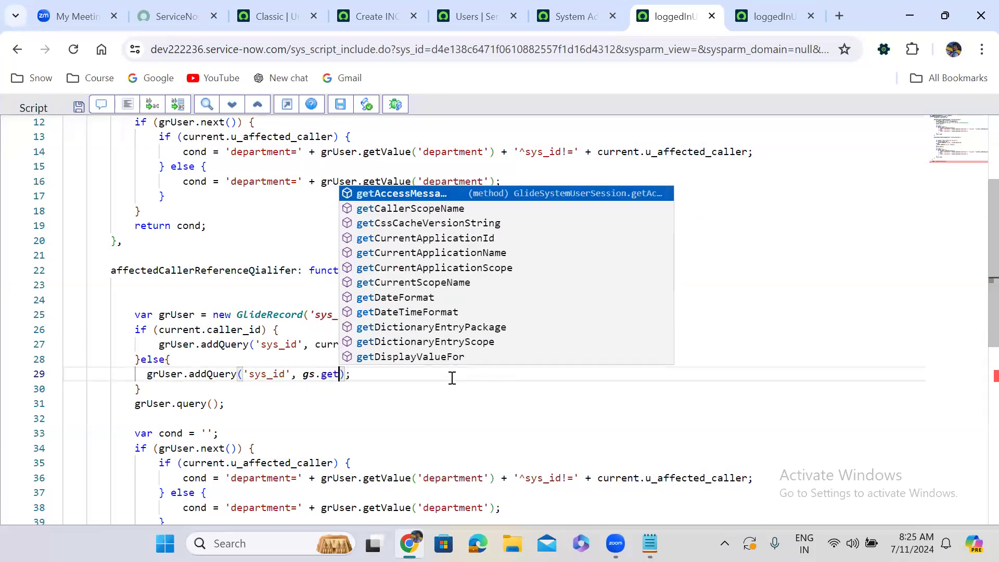
key("Down")
key("Down")
key("Return")
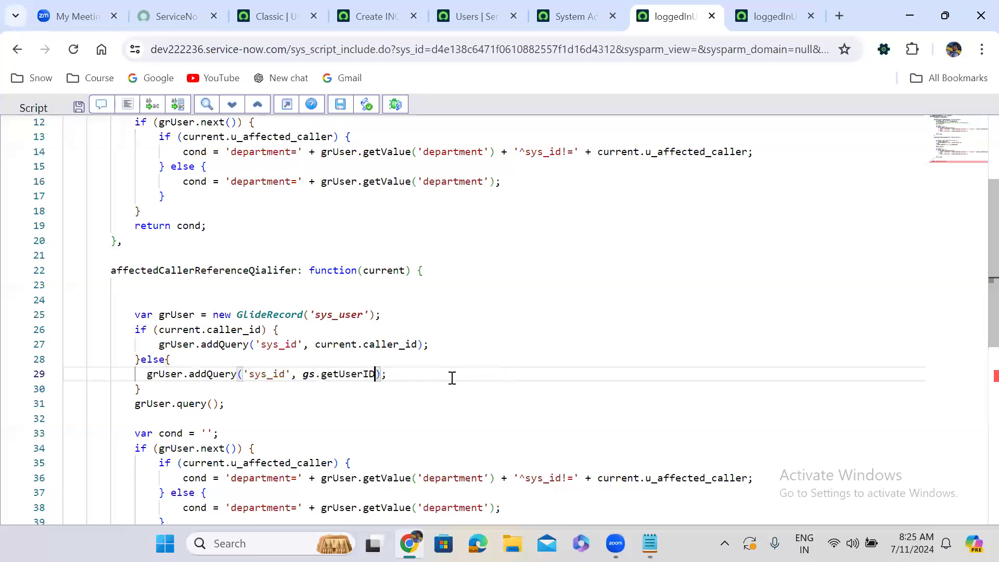
type("()")
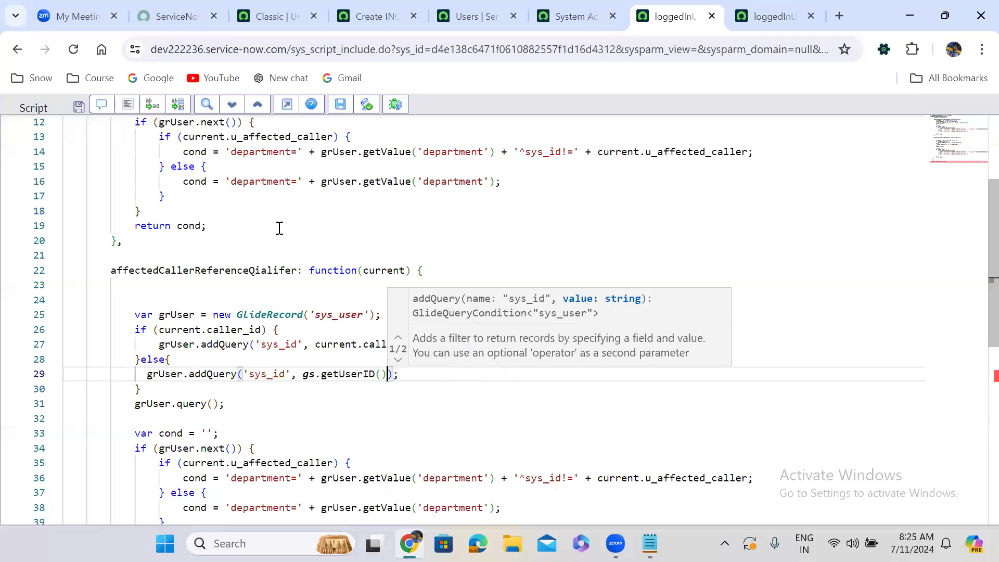
left_click(128, 104)
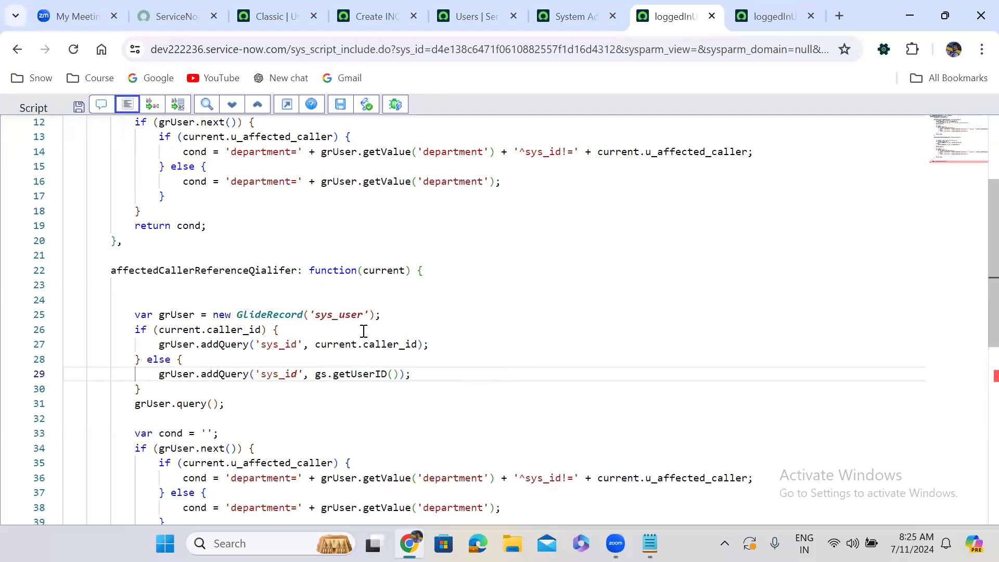
Replace u_affected_caller with caller_id in the inner if condition and the '^sys_id!=' expression of affectedCallerReferenceQialifer, and reformat the script.
left_click(253, 391)
key("Down")
key("Down")
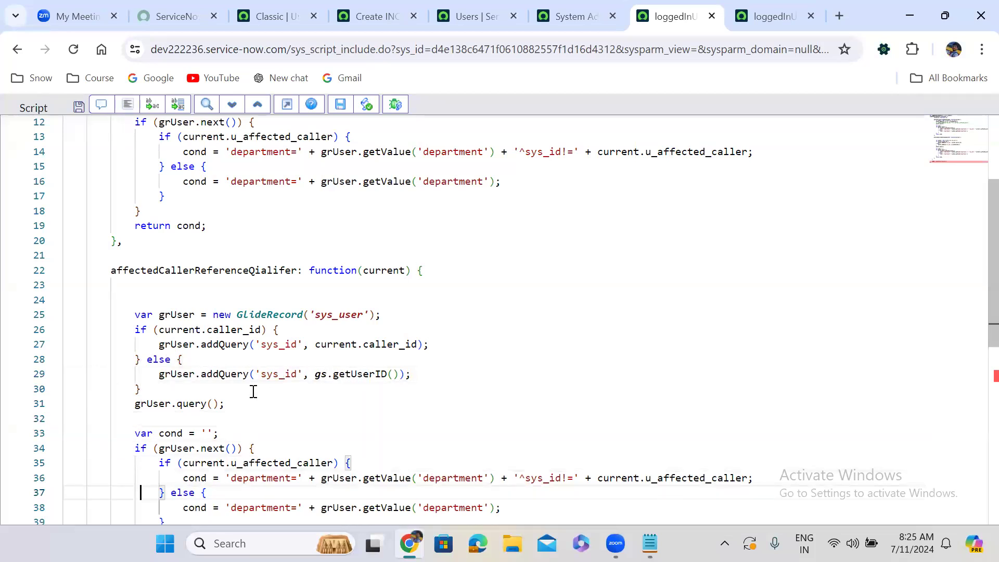
scroll(253, 391, "down", 1)
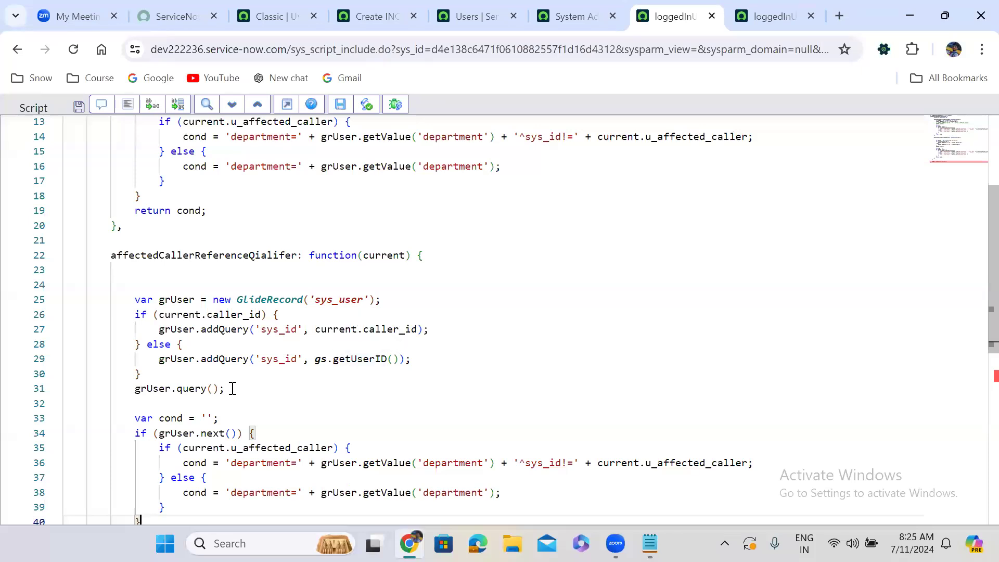
scroll(232, 389, "down", 1)
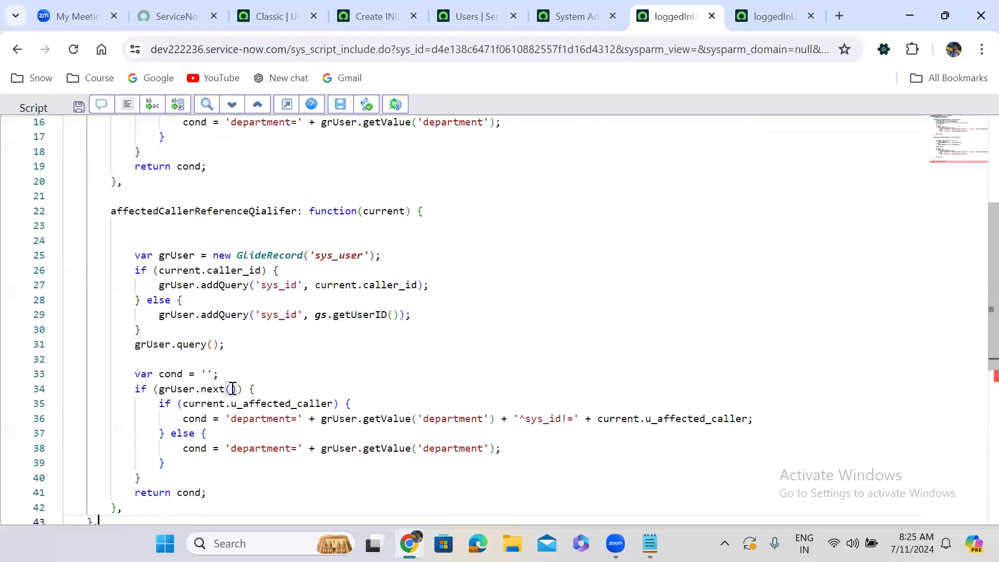
scroll(232, 388, "down", 1)
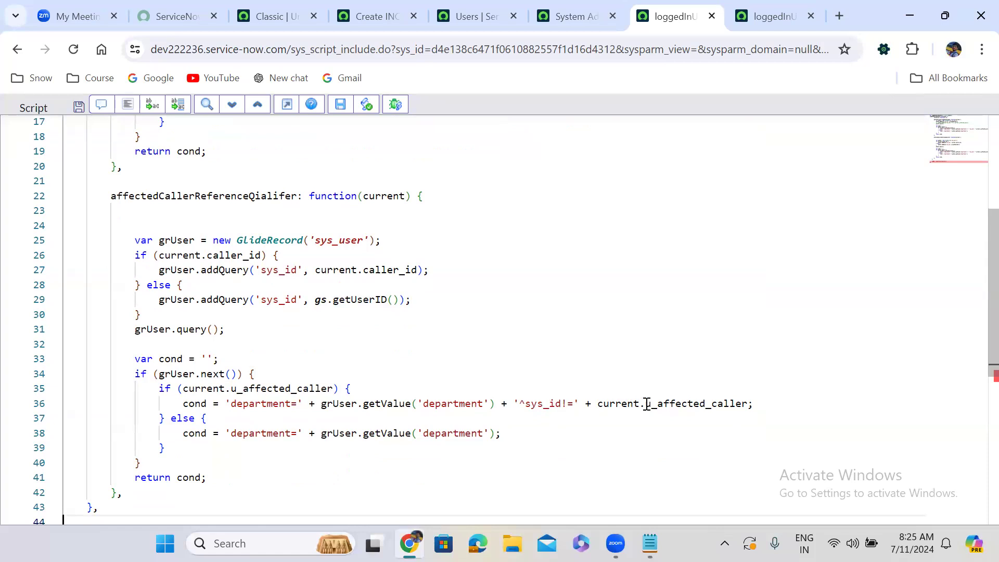
double_click(270, 391)
type("caller")
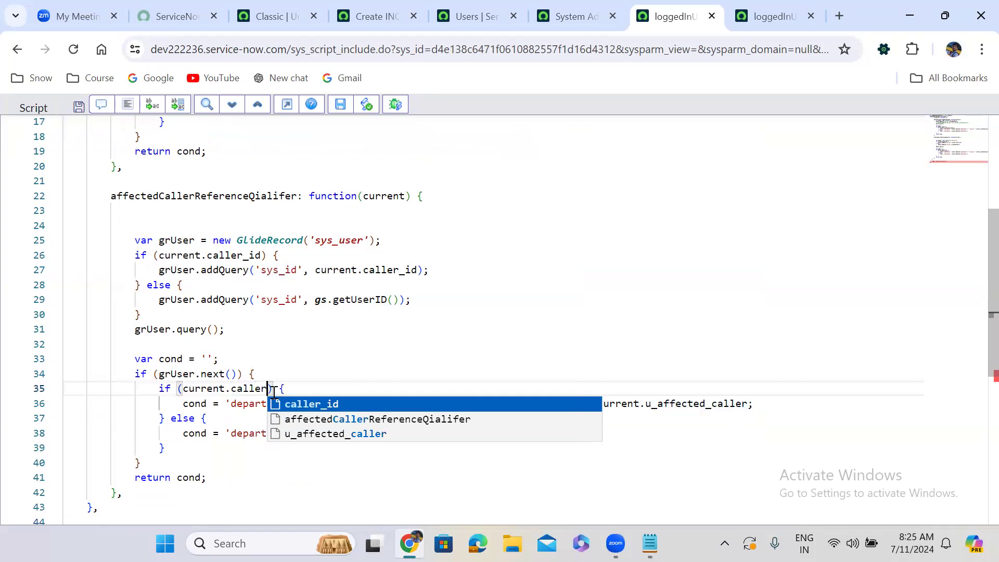
key("Return")
left_click(687, 404)
double_click(687, 403)
type("caller")
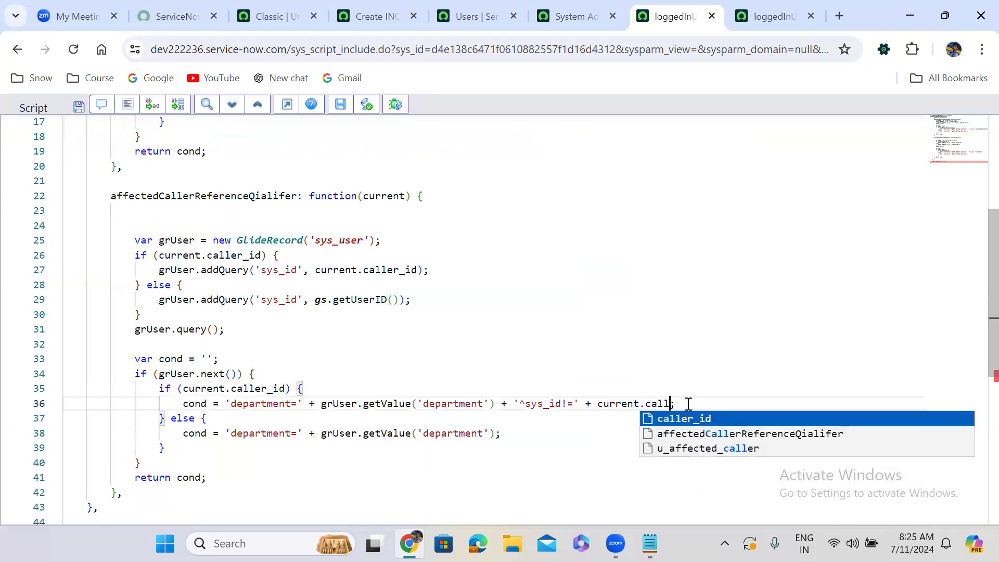
key("Return")
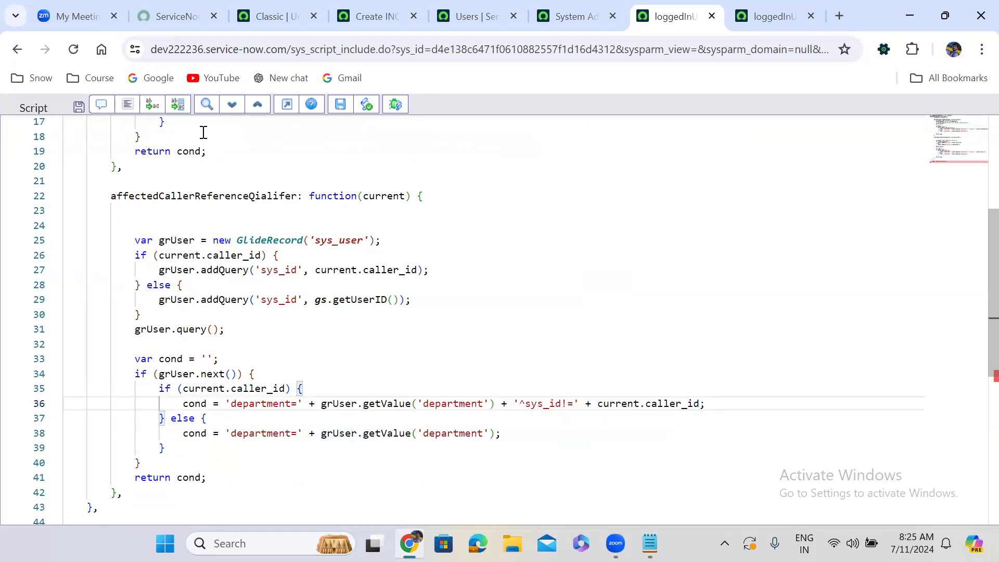
left_click(127, 105)
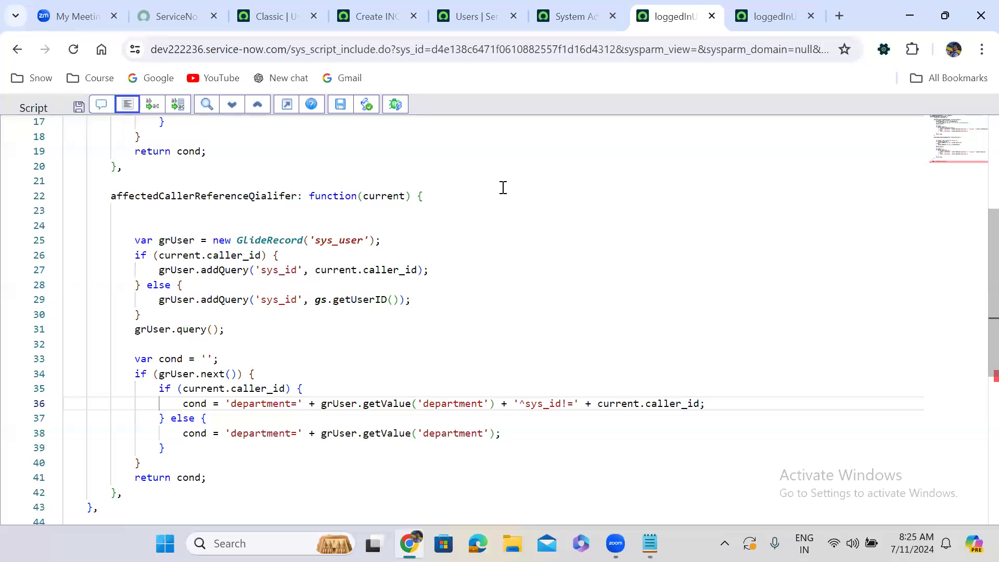
Review the caller and logged-in user query branches and the department conditions in affectedCallerReferenceQialifer.
left_click(140, 270)
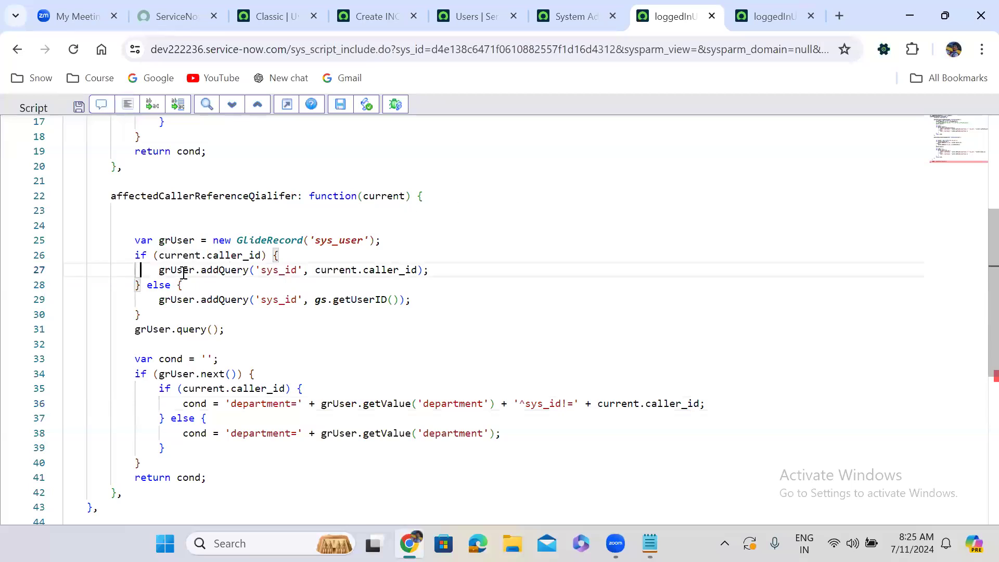
left_click_drag(183, 272, 430, 270)
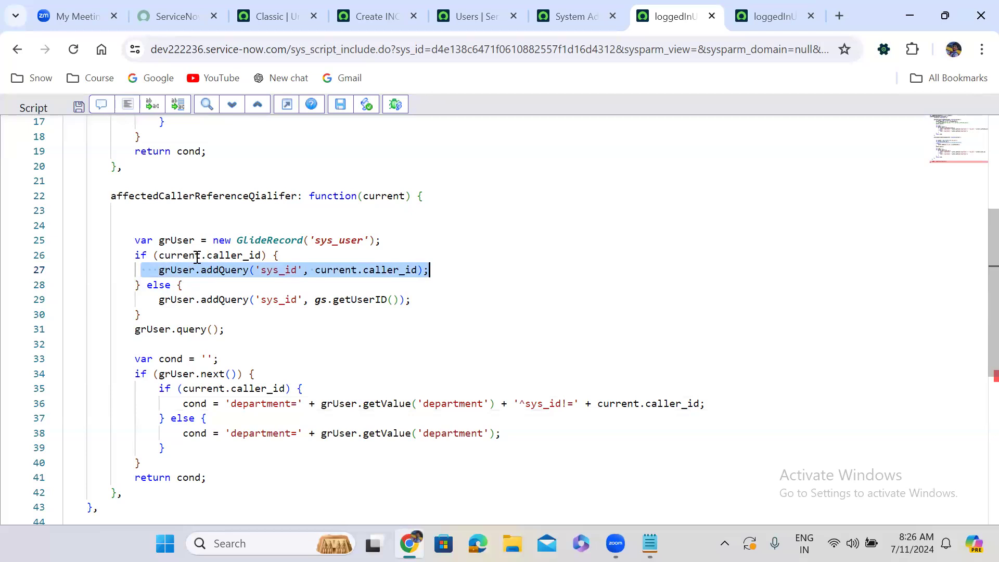
left_click_drag(130, 299, 417, 301)
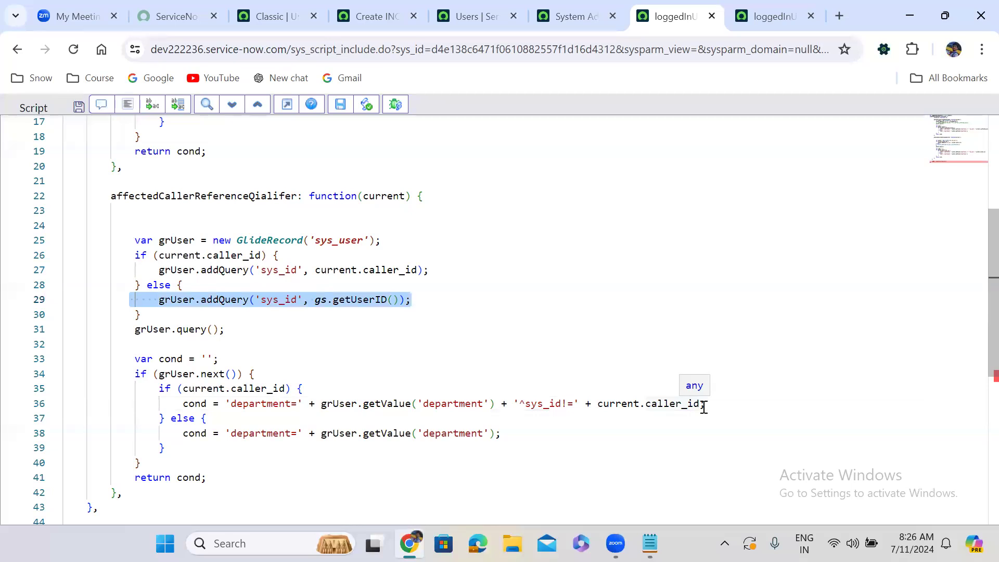
left_click_drag(167, 434, 499, 433)
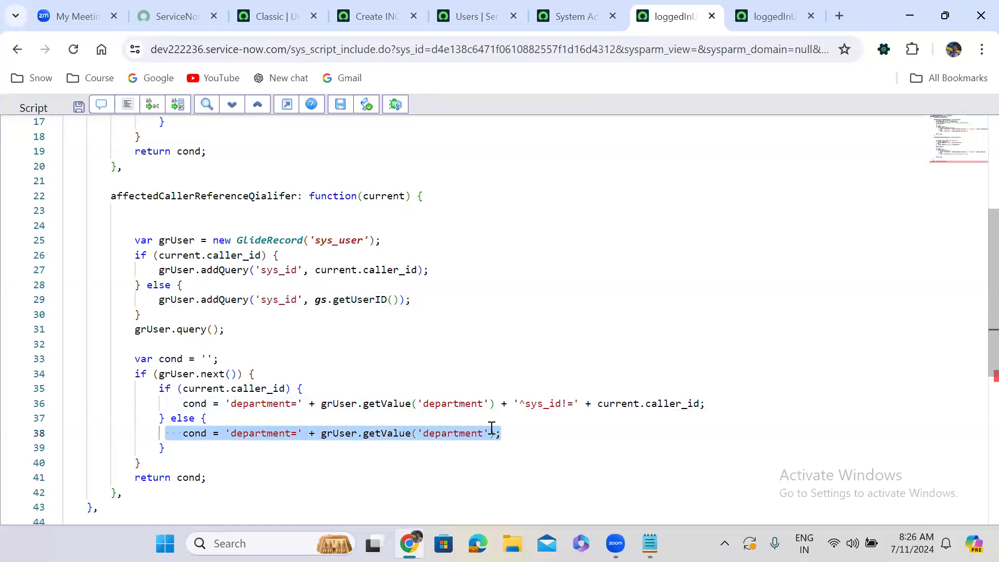
left_click(232, 182)
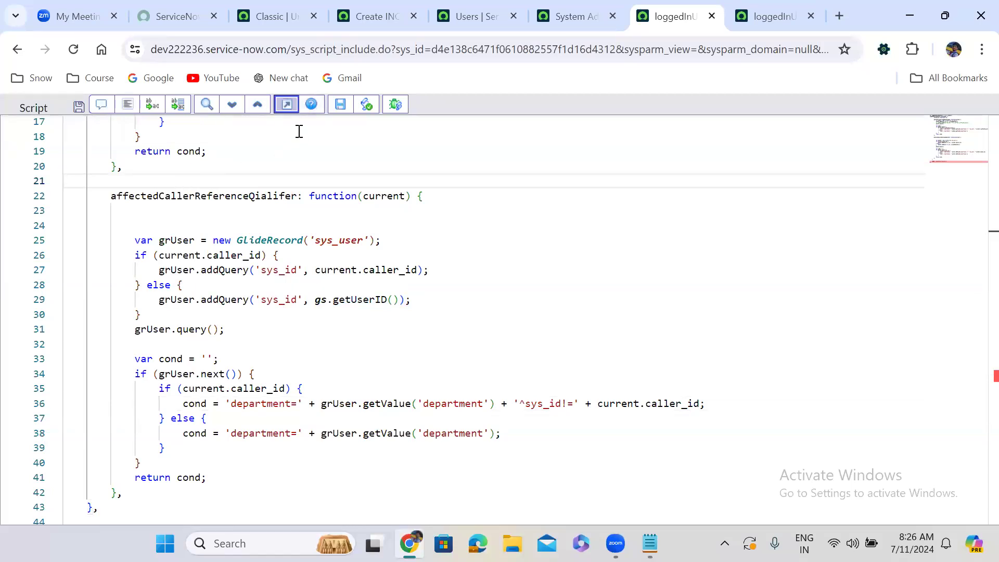
Exit the full-screen script editor and copy the function name affectedCallerReferenceQialifer from the loggedInUserDeptUsers script include.
left_click(287, 104)
left_click(263, 147)
double_click(264, 147)
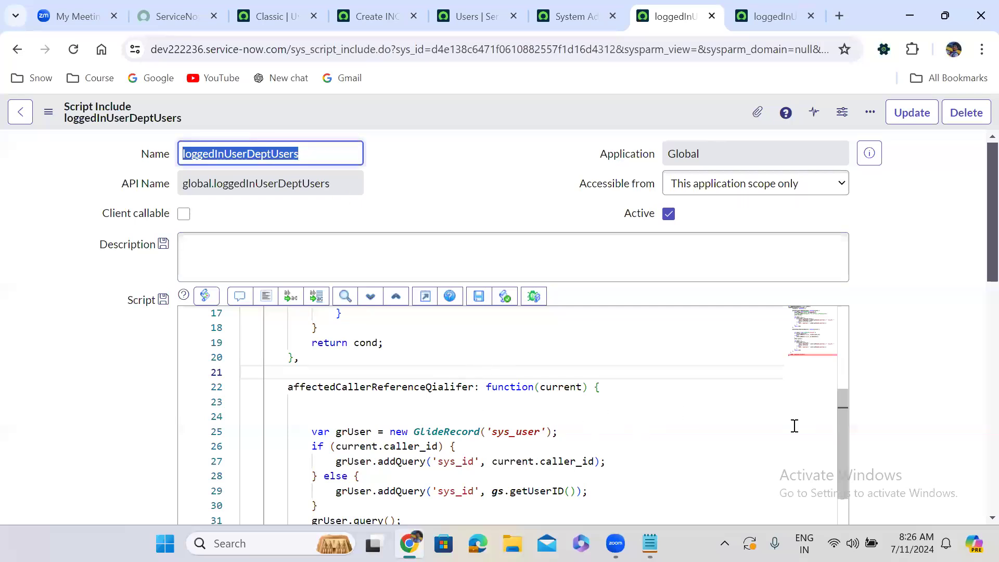
left_click_drag(838, 444, 842, 465)
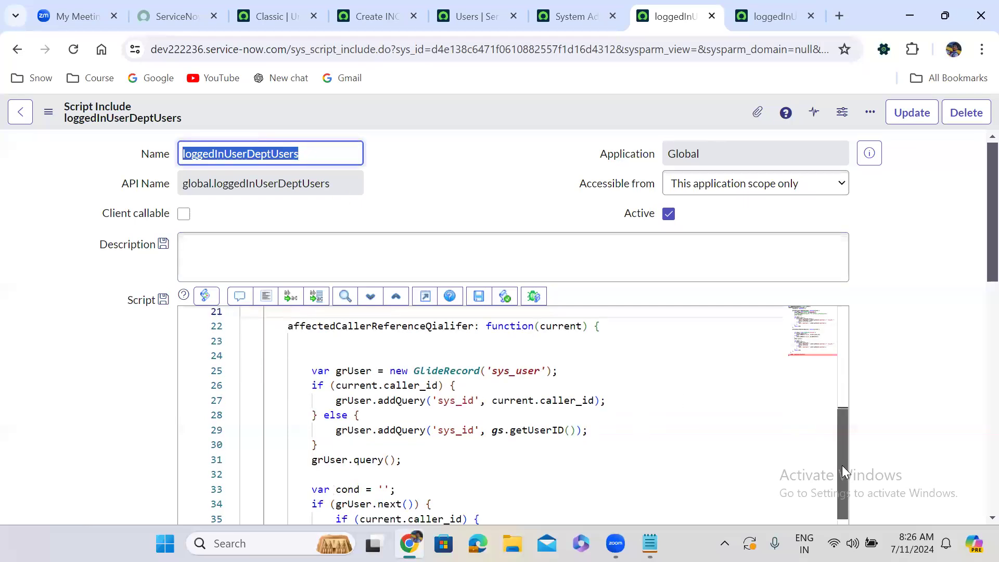
left_click(417, 341)
double_click(403, 331)
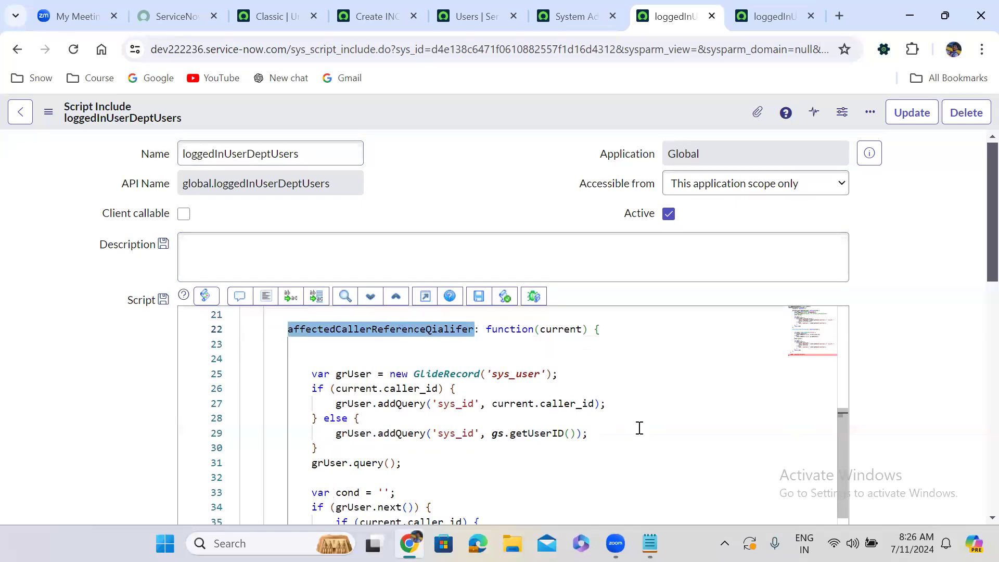
In Notepad, change the method in the qualifier line to affectedCallerReferenceQialifer and copy the full line new loggedInUserDeptUsers().affectedCallerReferenceQialifer();.
left_click(650, 543)
left_click(269, 150)
key("alt+Tab")
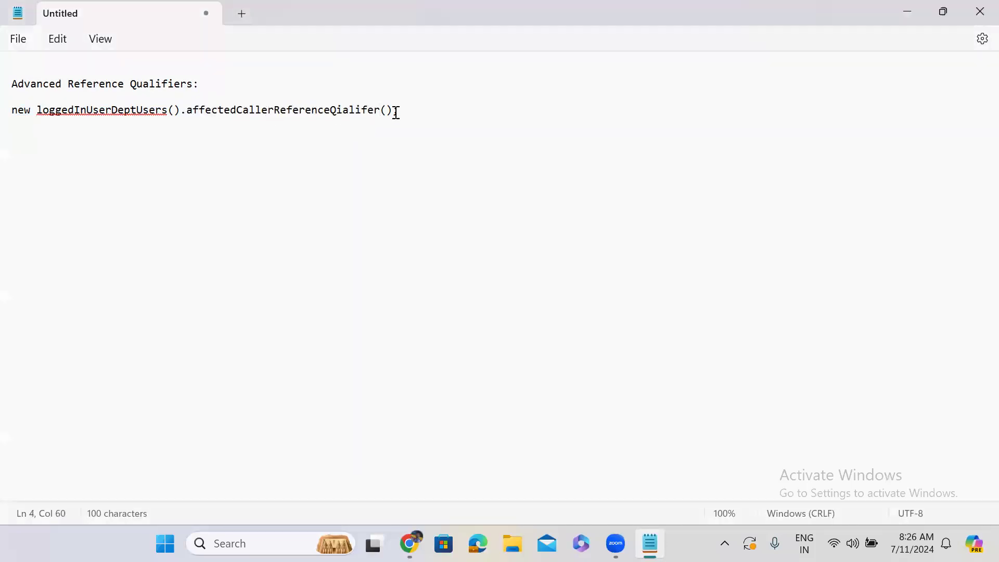
left_click_drag(408, 109, 26, 103)
key("ctrl+c")
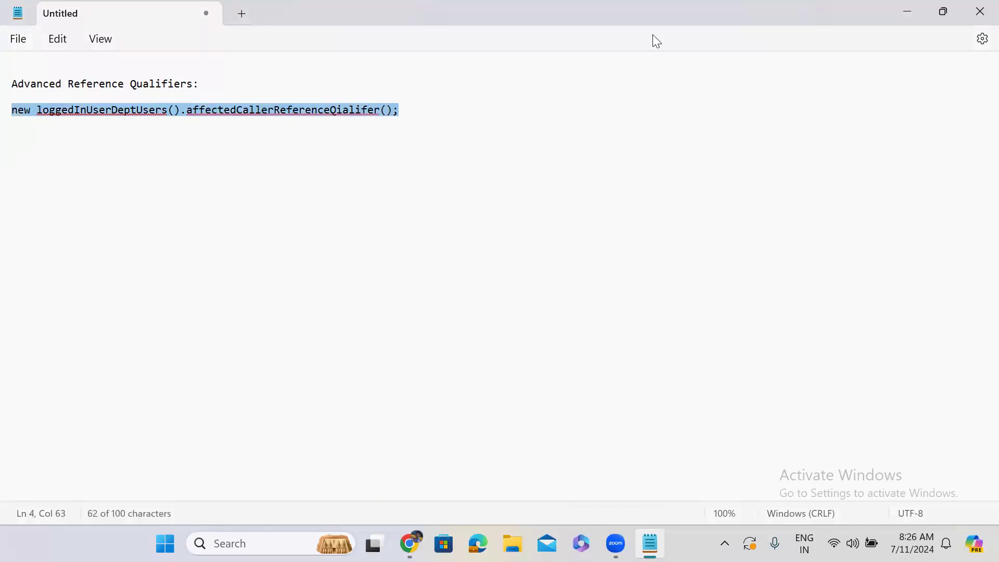
left_click(903, 16)
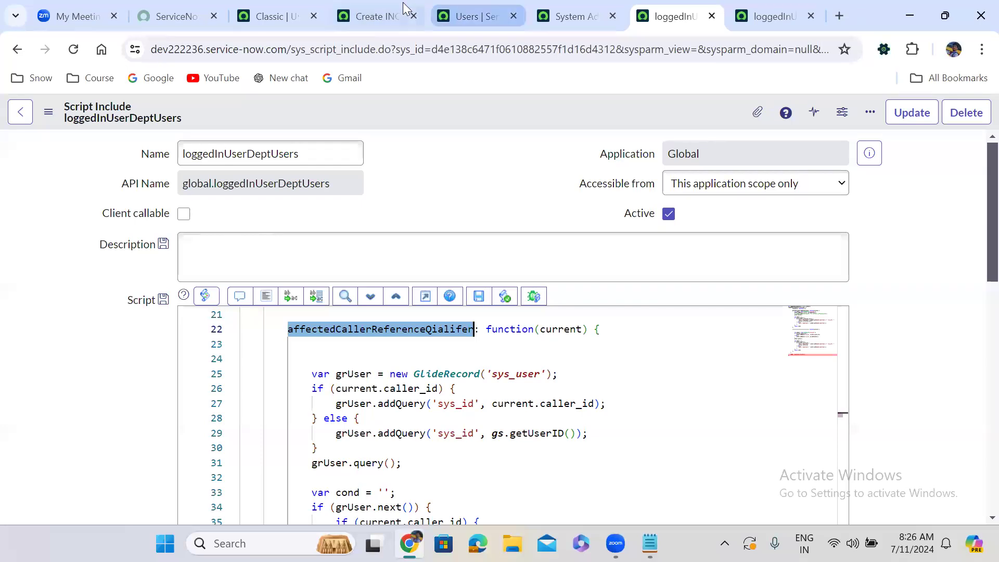
From the new incident form, open the Affected Caller field's dictionary entry in the Advanced view.
left_click(370, 3)
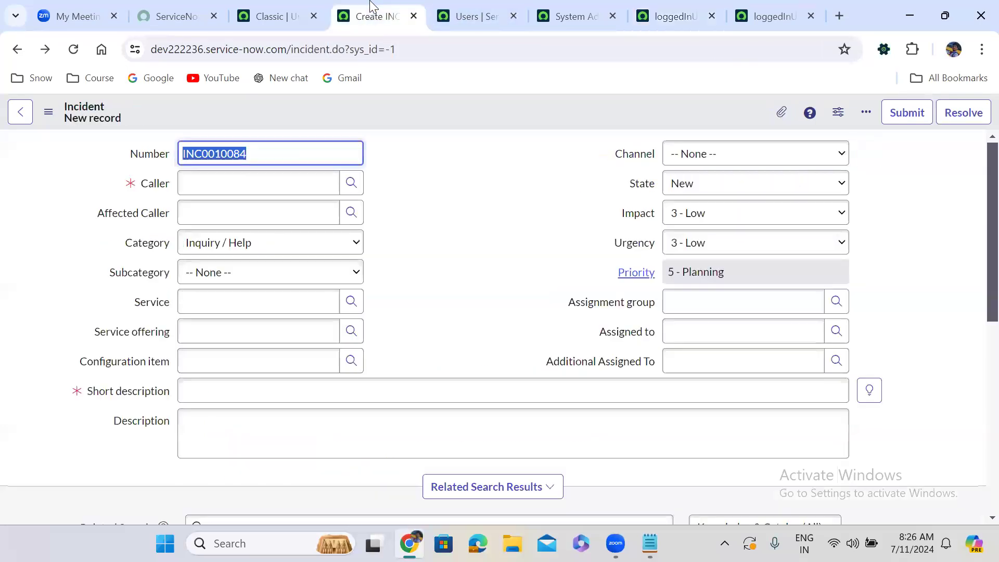
right_click(121, 211)
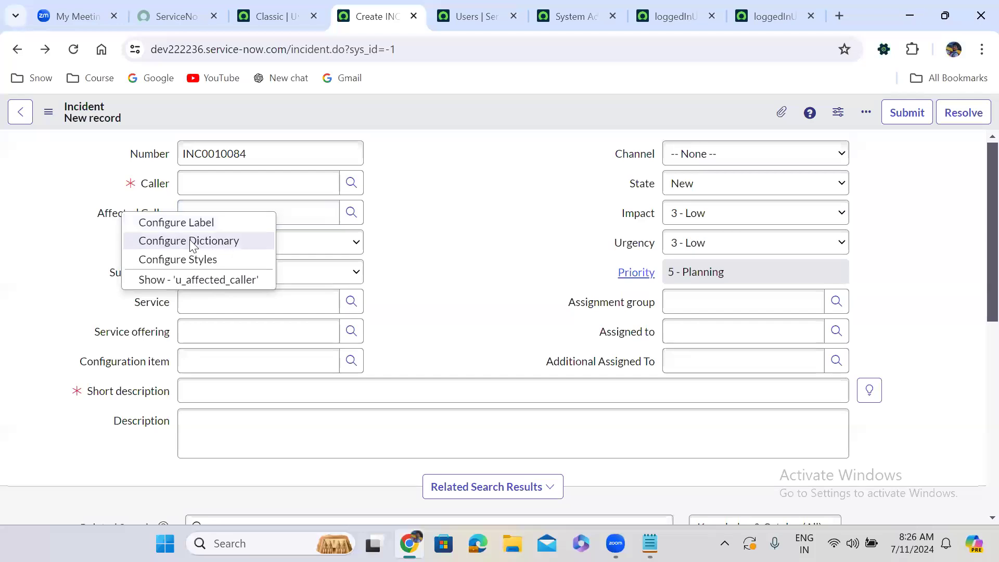
left_click(189, 240)
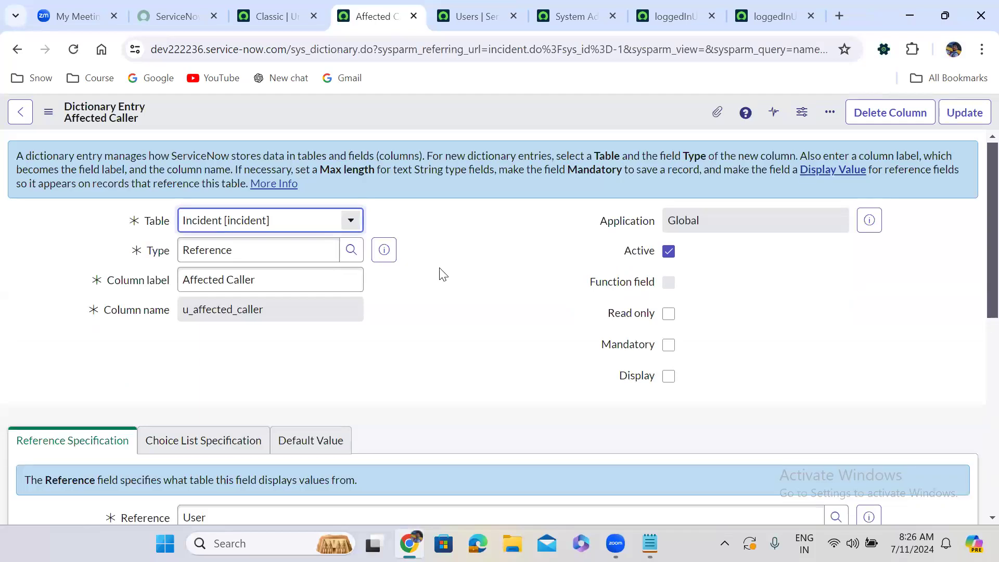
scroll(439, 274, "down", 7)
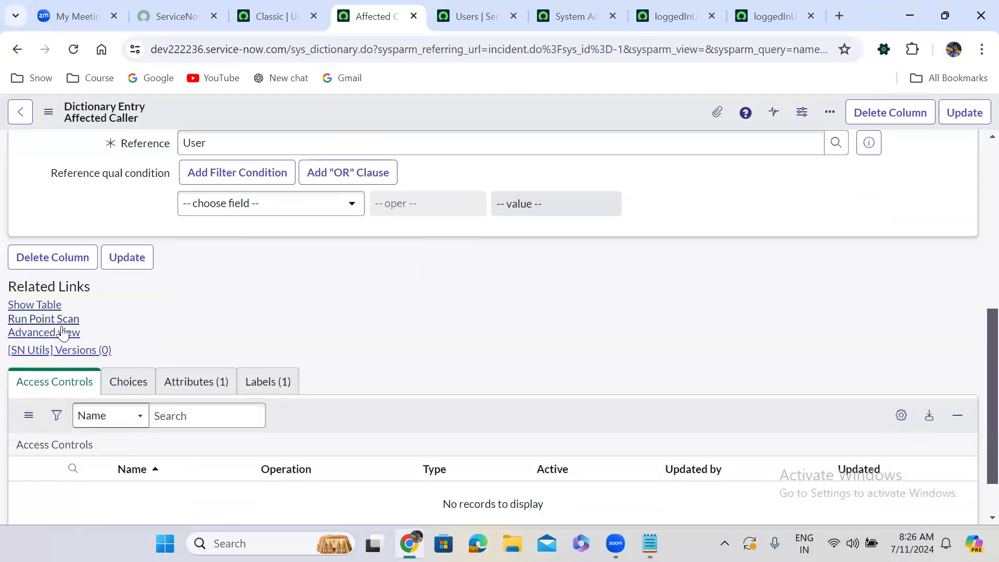
left_click(56, 337)
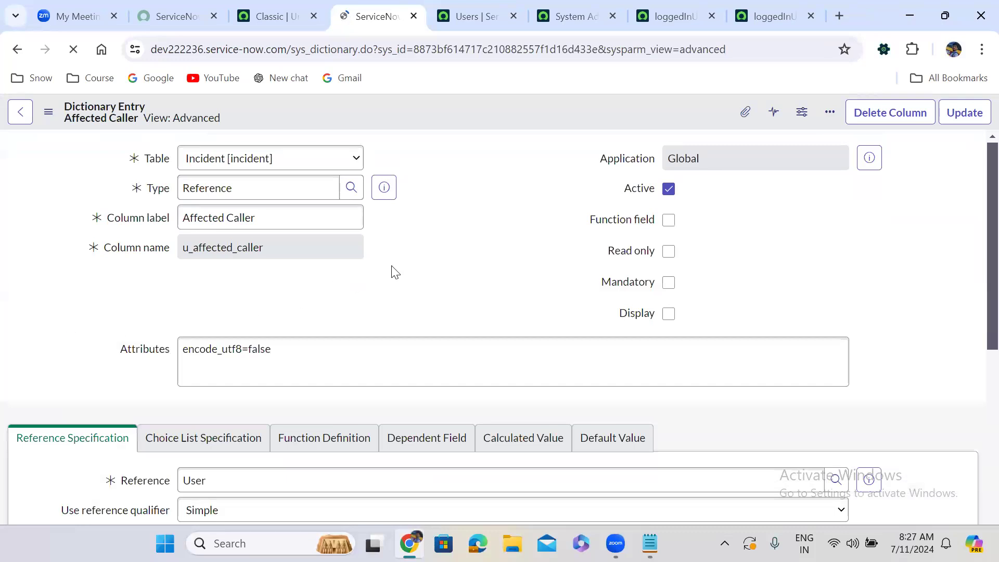
Set Affected Caller's reference qualifier to Advanced with javascript: new loggedInUserDeptUsers().affectedCallerReferenceQialifer(); and save the dictionary entry.
scroll(395, 272, "down", 6)
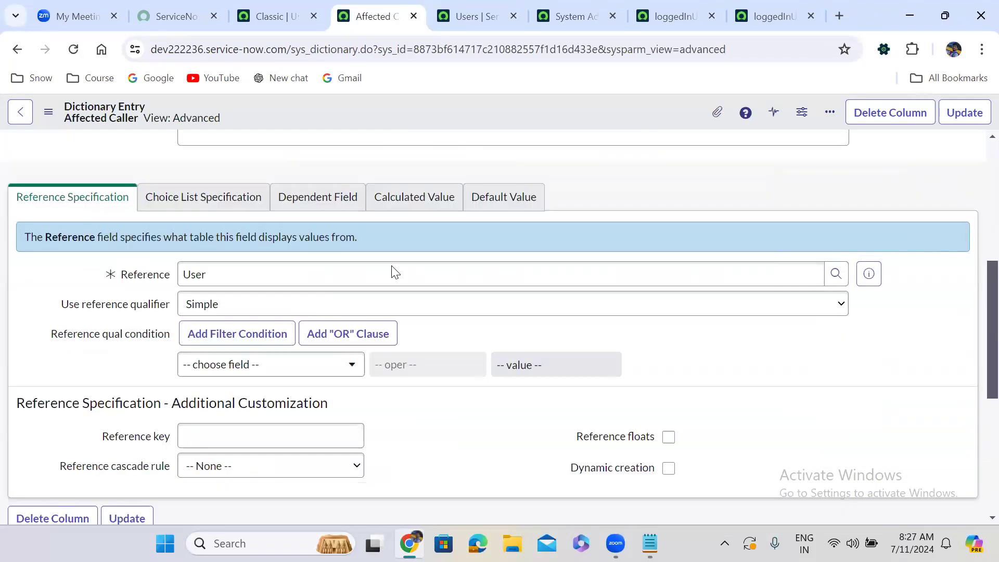
scroll(395, 272, "down", 4)
scroll(392, 270, "up", 4)
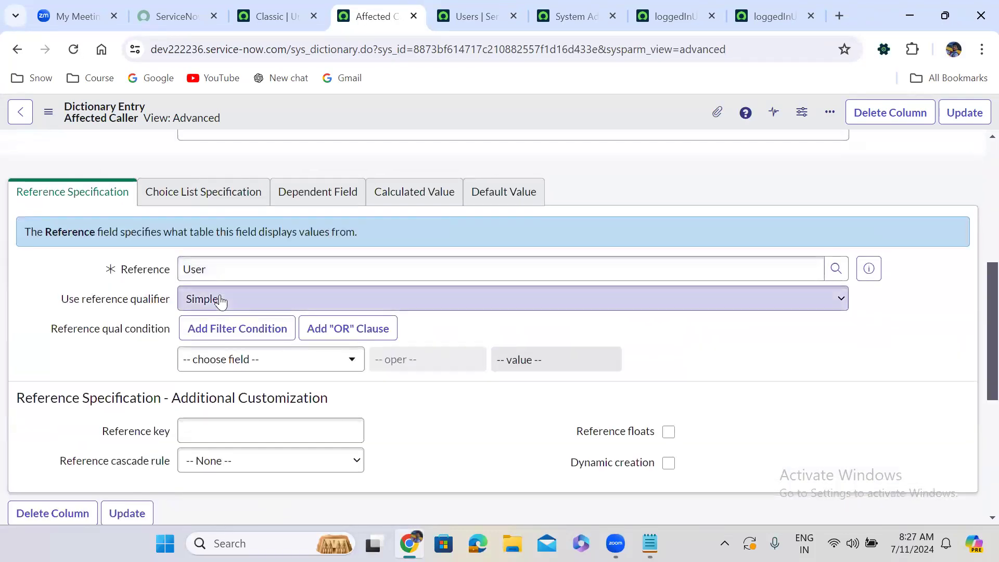
left_click(221, 301)
left_click(228, 340)
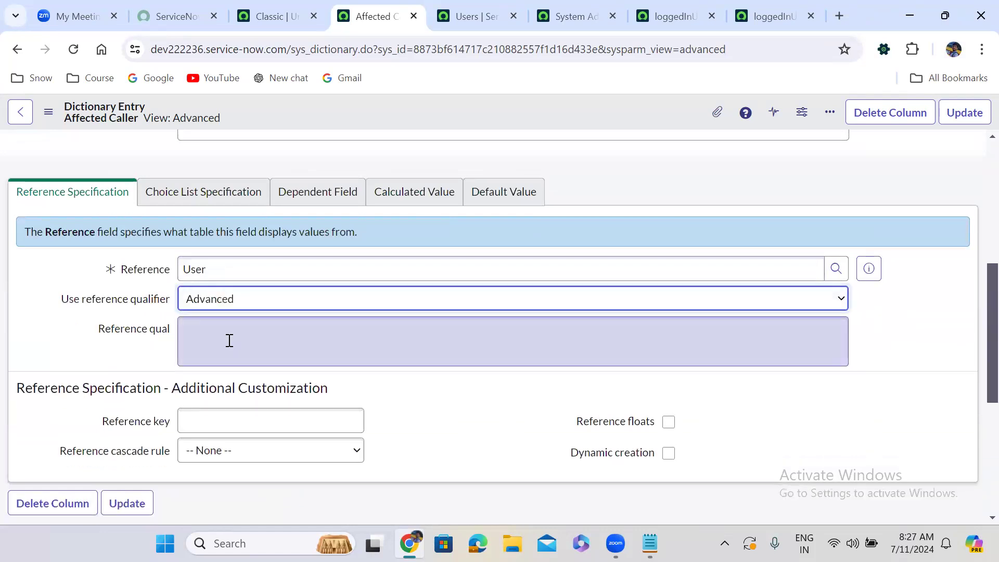
left_click(211, 335)
type("ja")
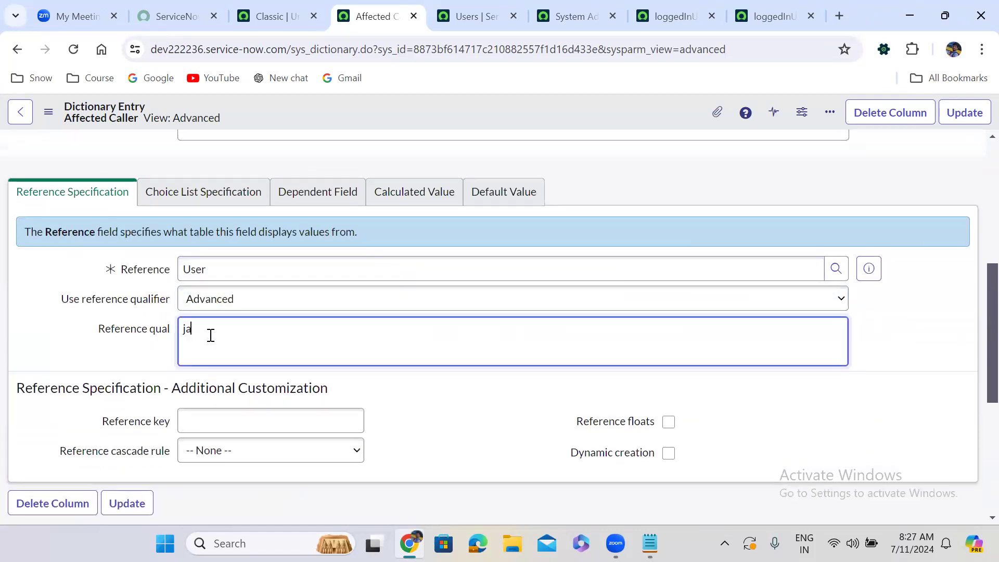
type("vascript:")
key("ctrl+v")
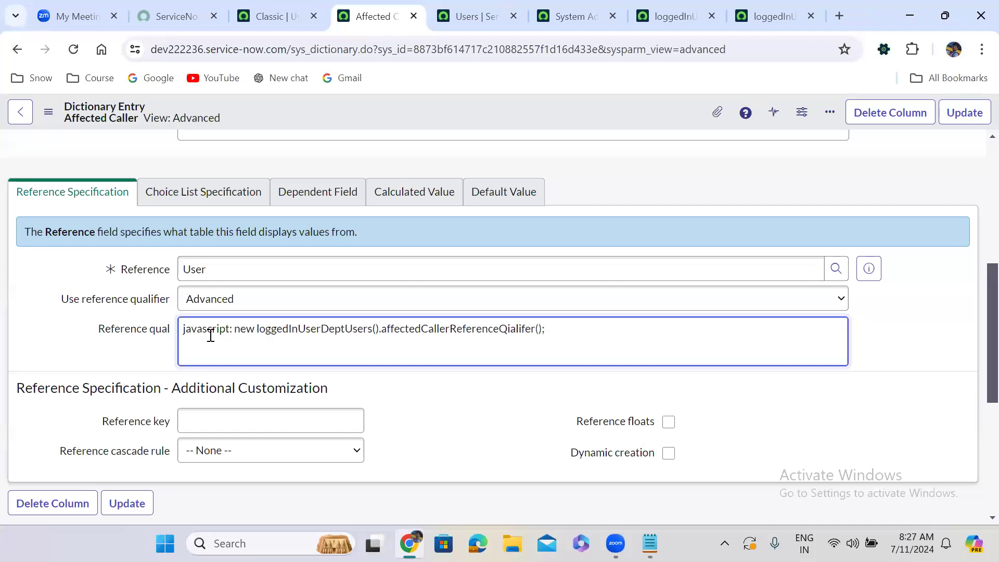
left_click(970, 116)
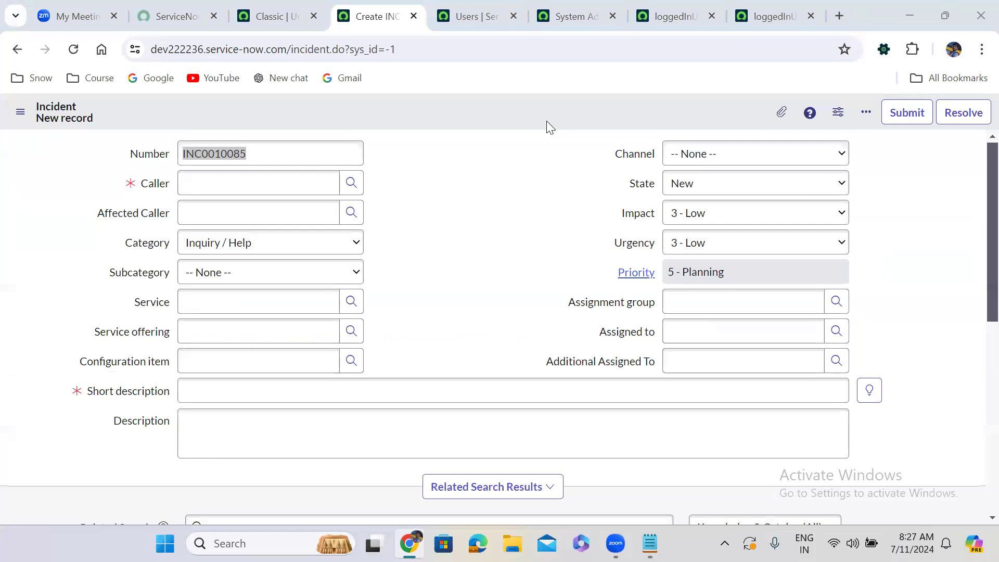
Test the Affected Caller lookup on the new incident with no Caller selected, and close the user list.
left_click(374, 229)
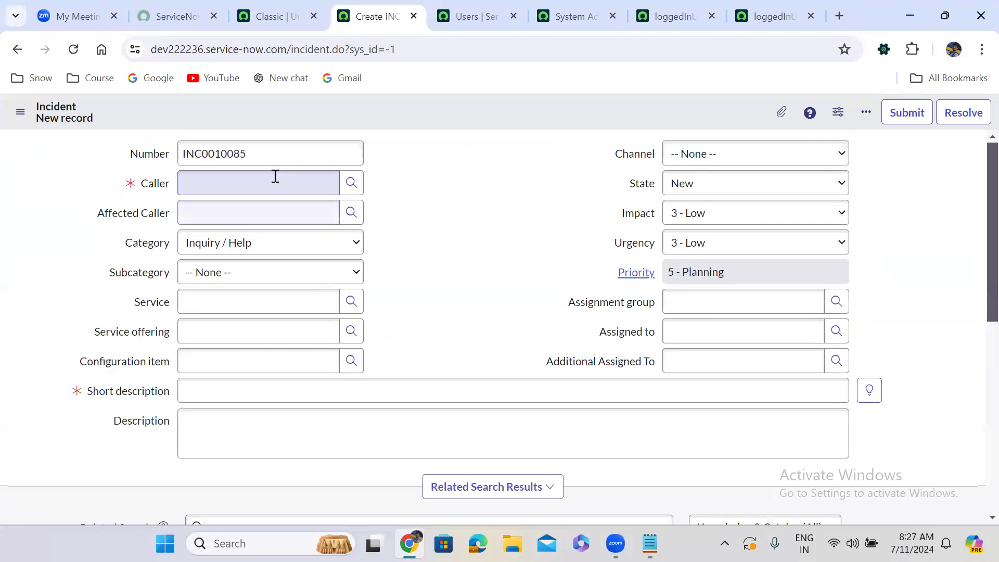
left_click(353, 210)
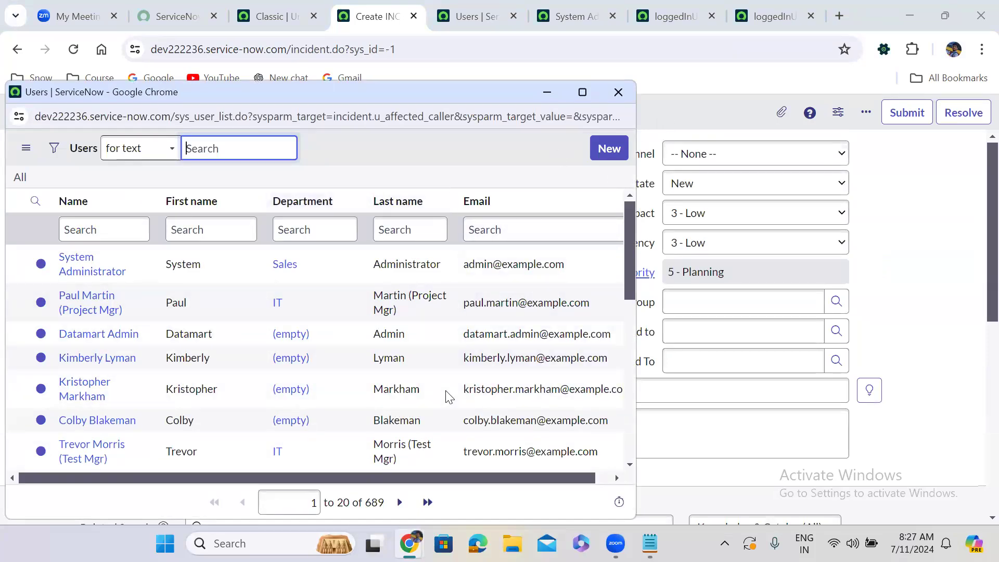
left_click(618, 92)
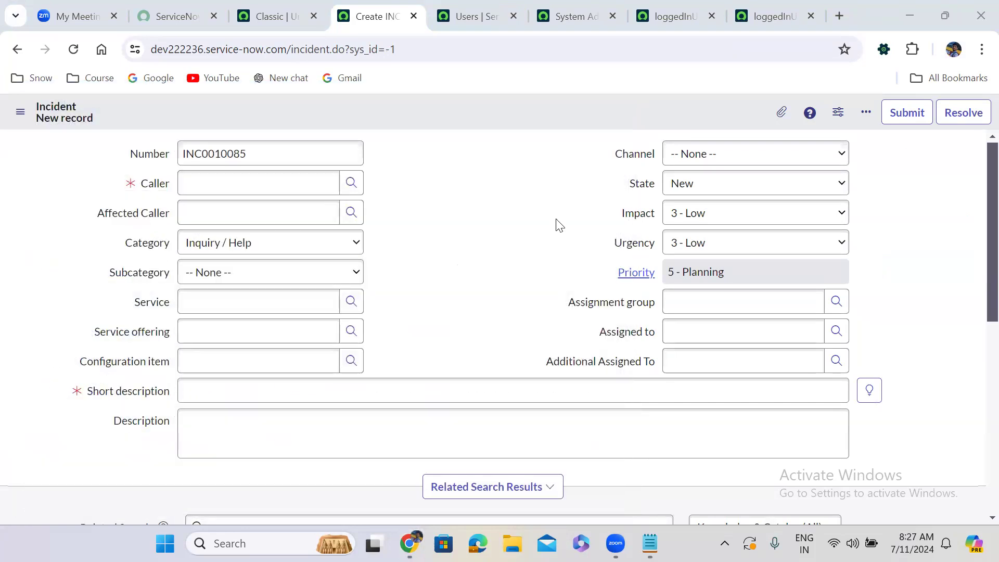
Pass current as the argument to affectedCallerReferenceQialifer in Affected Caller's reference qualifier and save the dictionary entry.
right_click(139, 215)
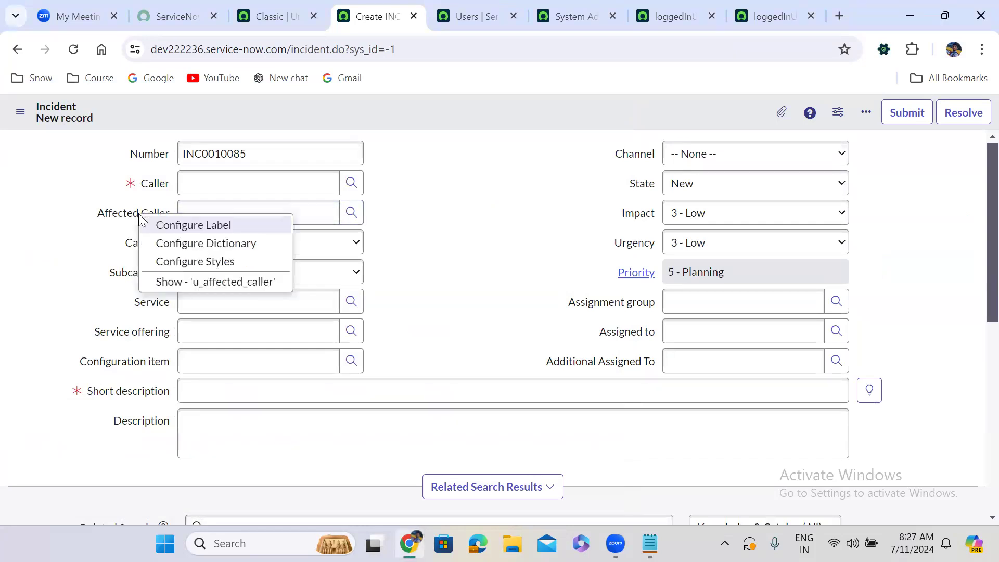
left_click(224, 244)
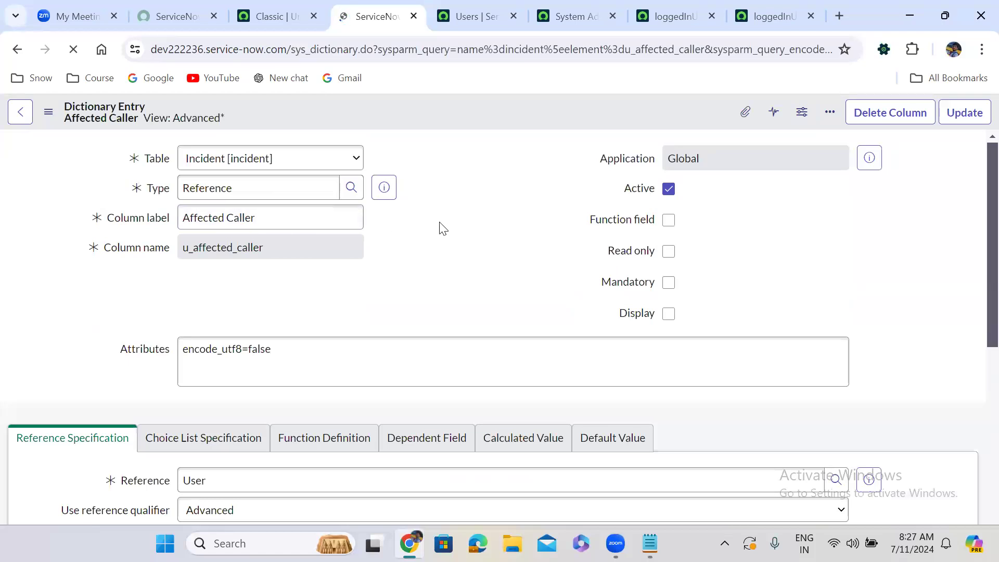
scroll(439, 223, "down", 7)
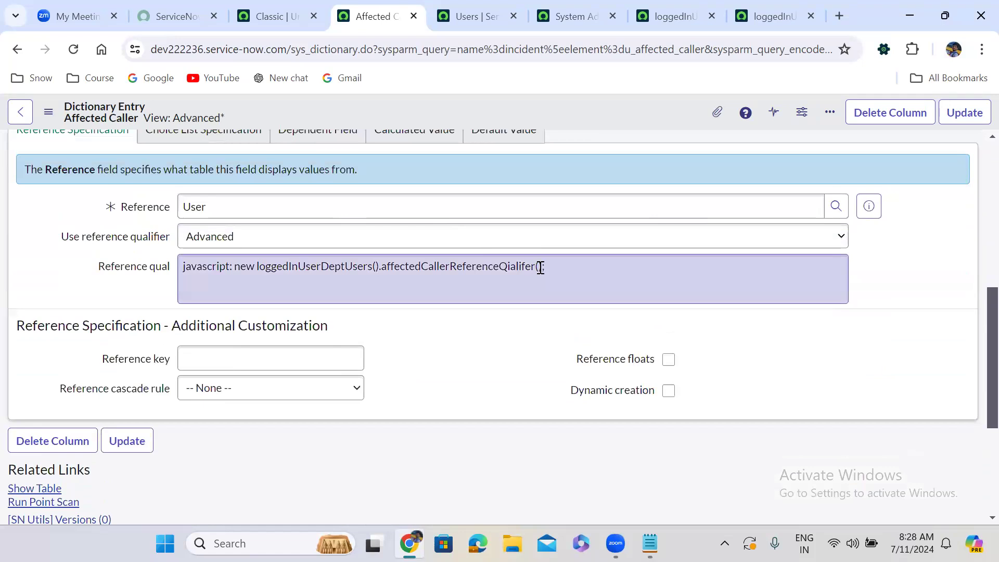
left_click(540, 266)
type("current")
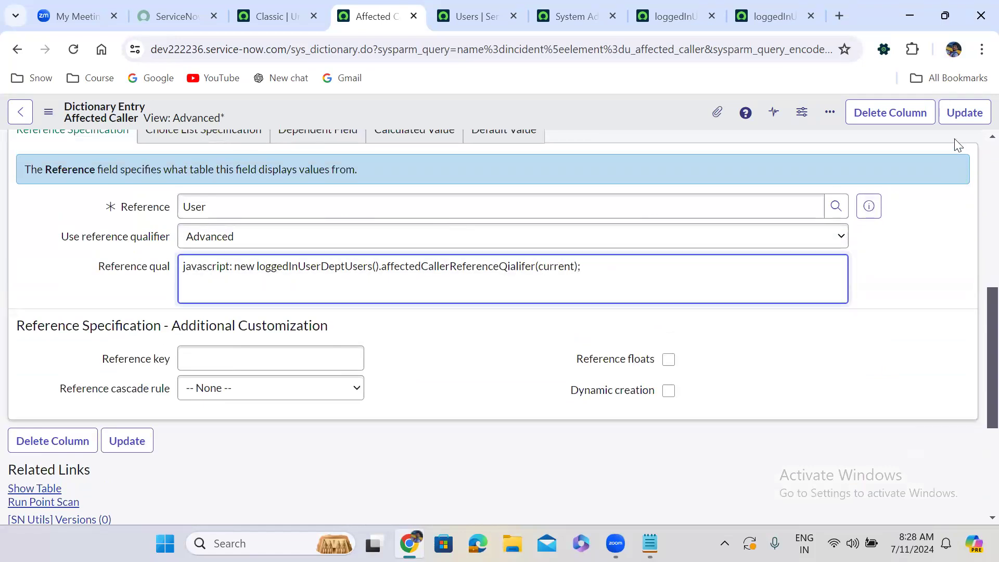
left_click(959, 112)
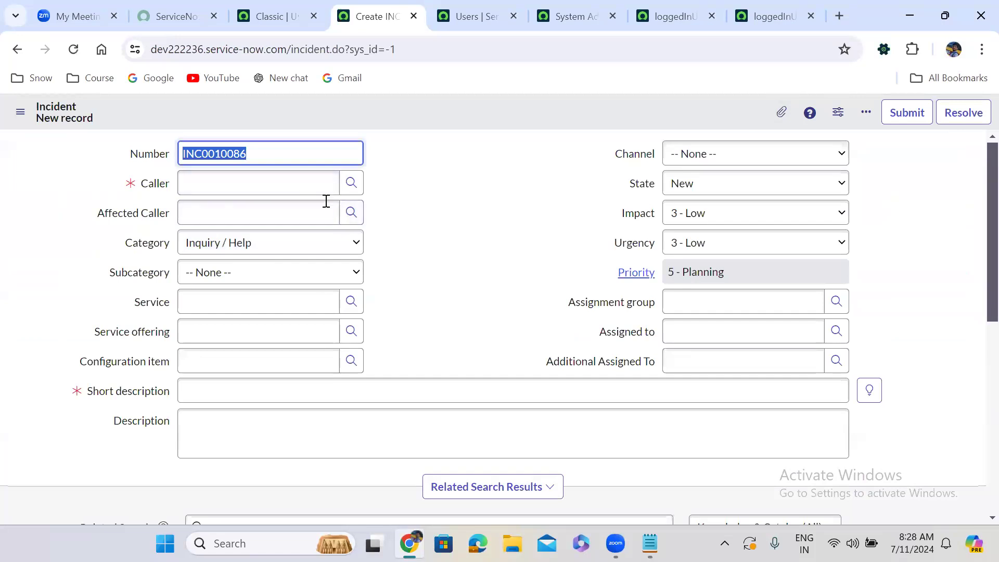
Retest the Affected Caller lookup with an empty Caller and examine the query and department conditions in affectedCallerReferenceQialifer.
left_click(351, 214)
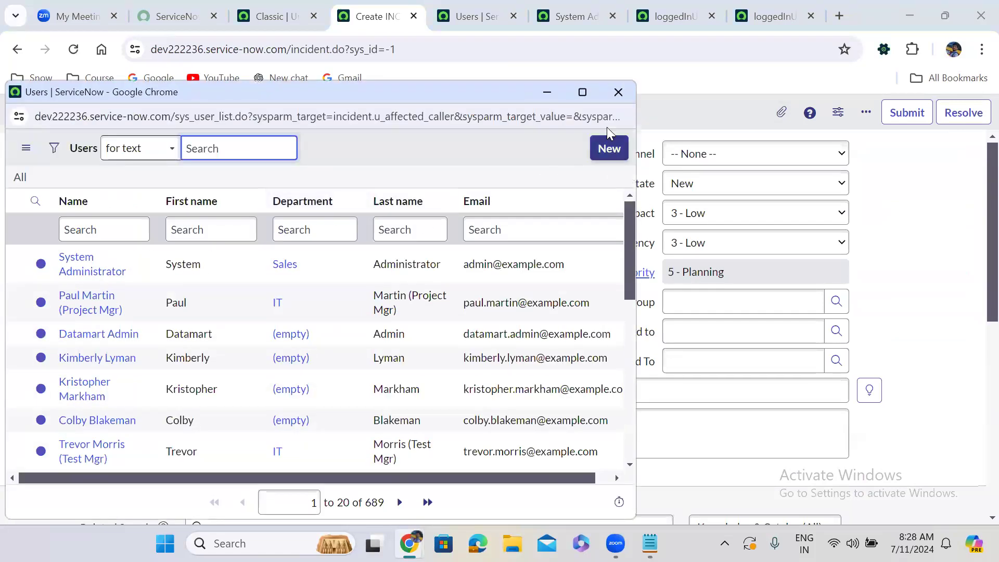
left_click(617, 93)
left_click(652, 17)
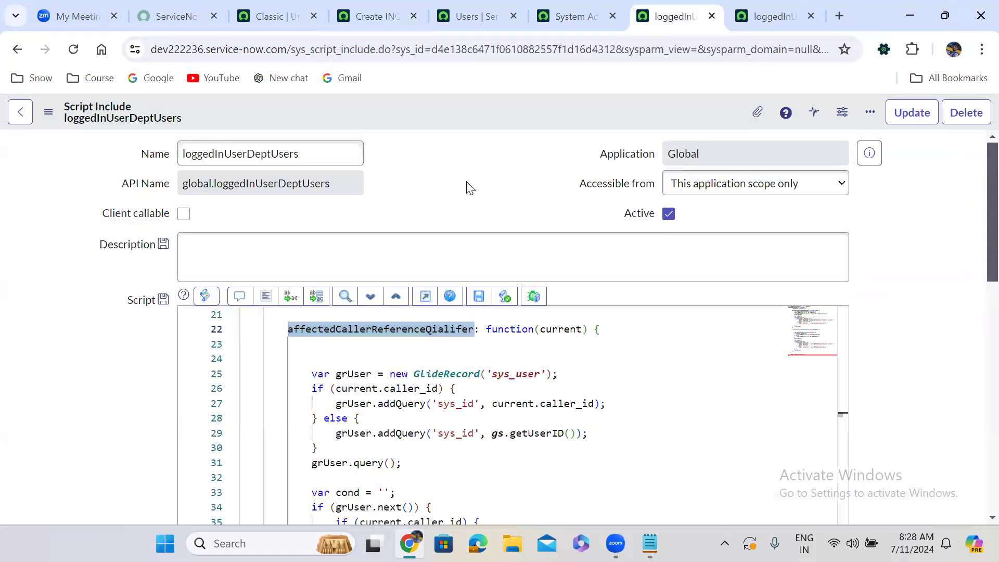
scroll(467, 183, "down", 5)
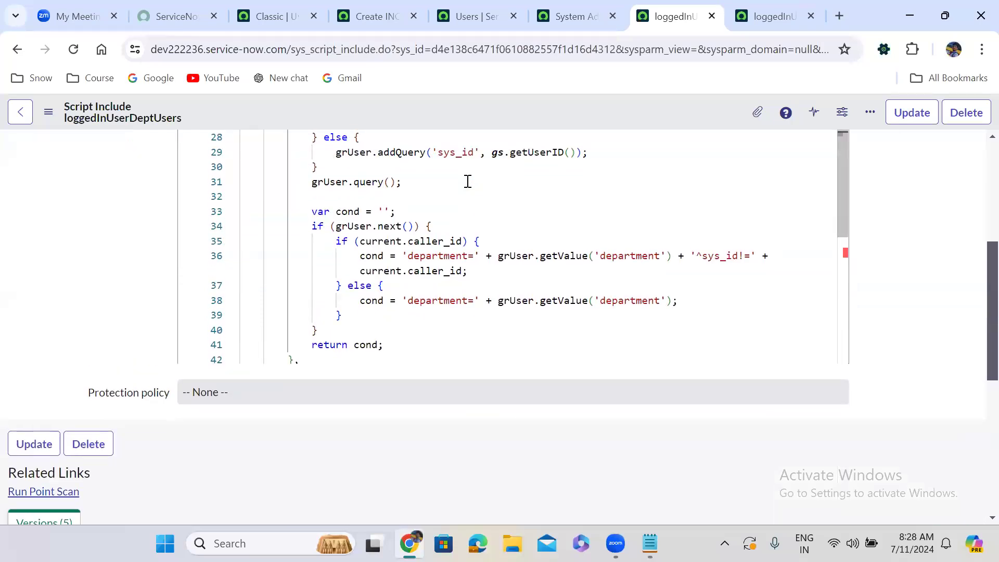
scroll(467, 181, "up", 2)
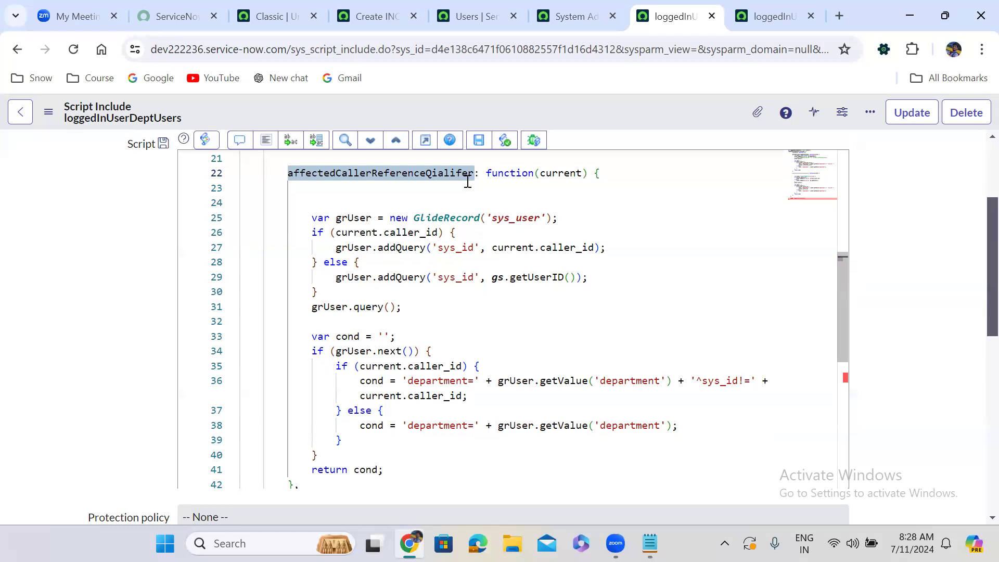
scroll(468, 181, "down", 2)
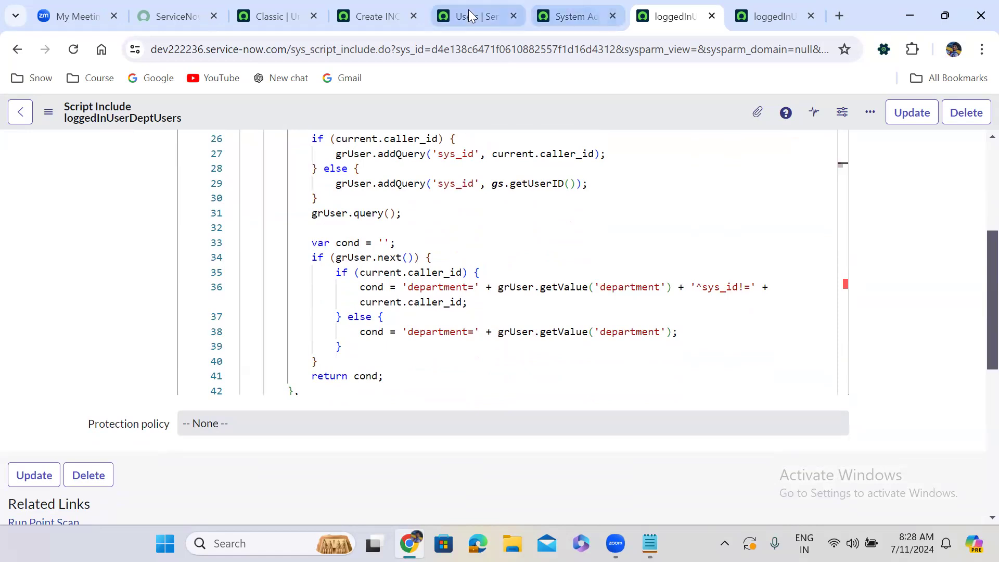
left_click(347, 12)
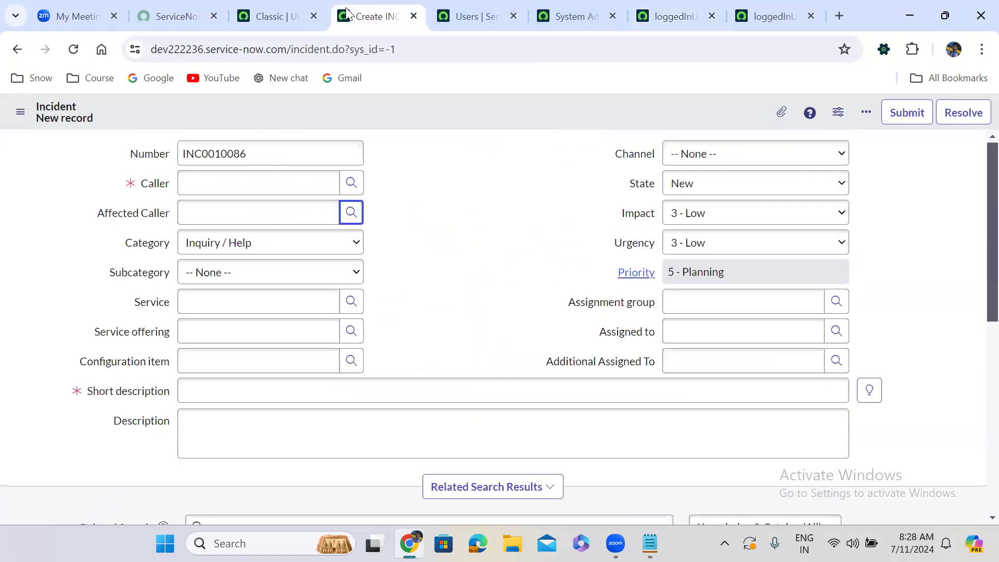
left_click(668, 15)
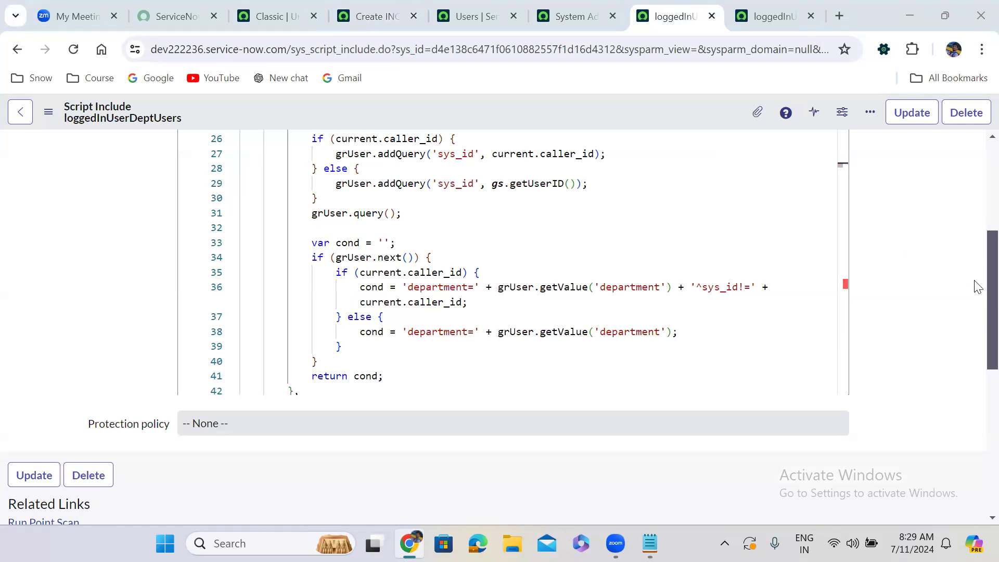
Remove the current.caller_id if/else wrapper in affectedCallerReferenceQialifer, keep only the gs.getUserID() query, and format the script.
scroll(975, 307, "up", 2)
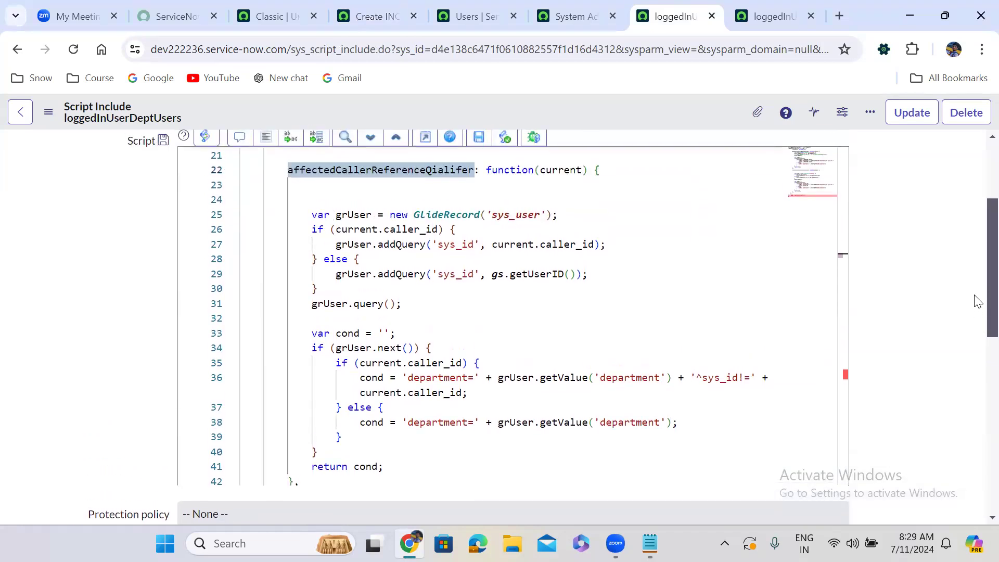
left_click_drag(309, 230, 374, 258)
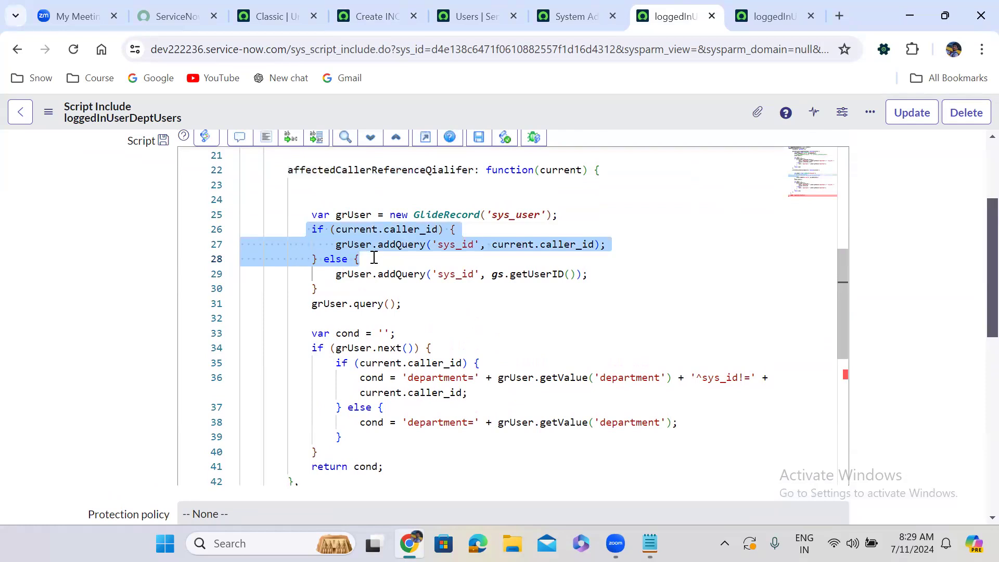
key("BackSpace")
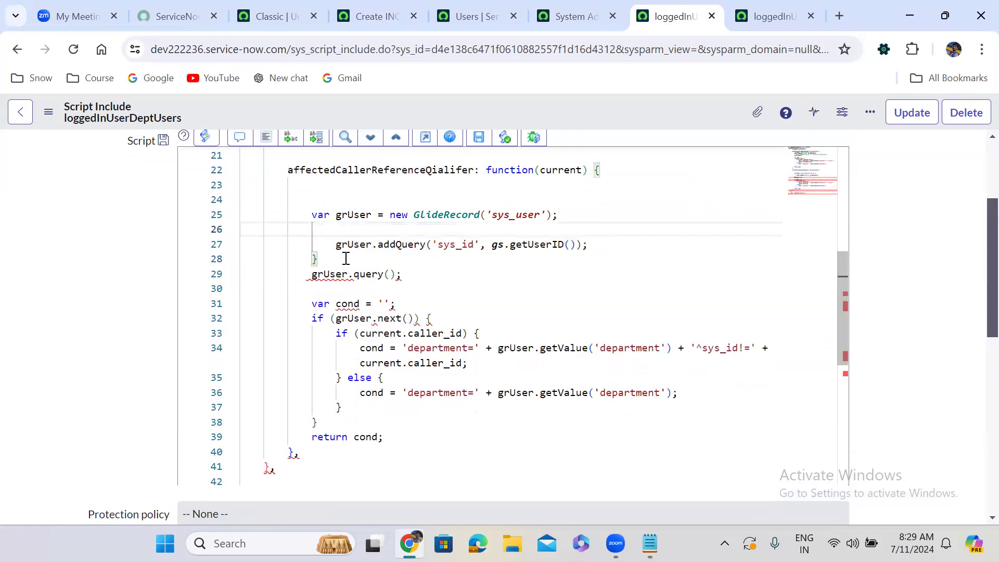
left_click(328, 260)
key("BackSpace")
key("BackSpace")
key("BackSpace")
key("BackSpace")
key("BackSpace")
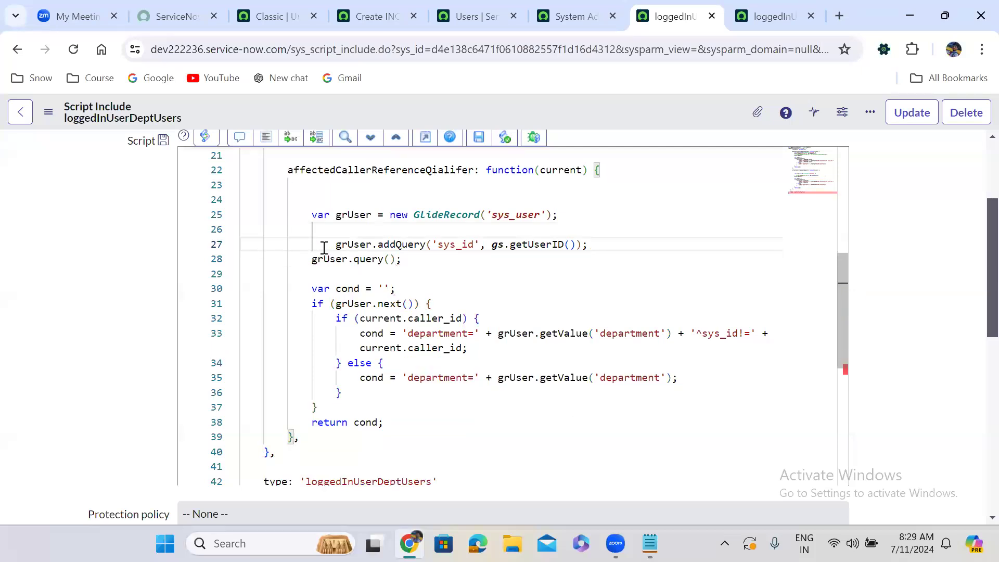
left_click(307, 229)
key("BackSpace")
key("BackSpace")
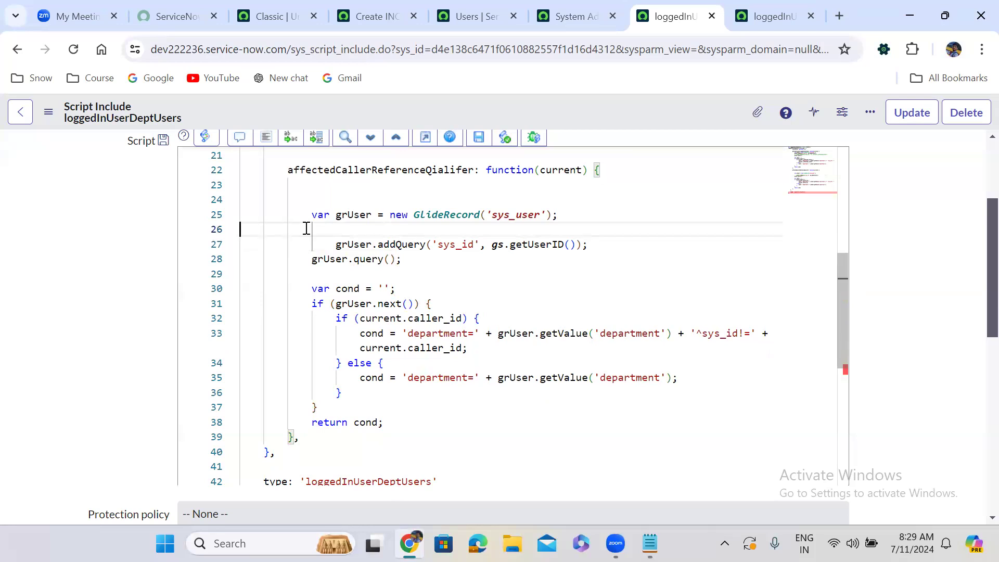
left_click(266, 138)
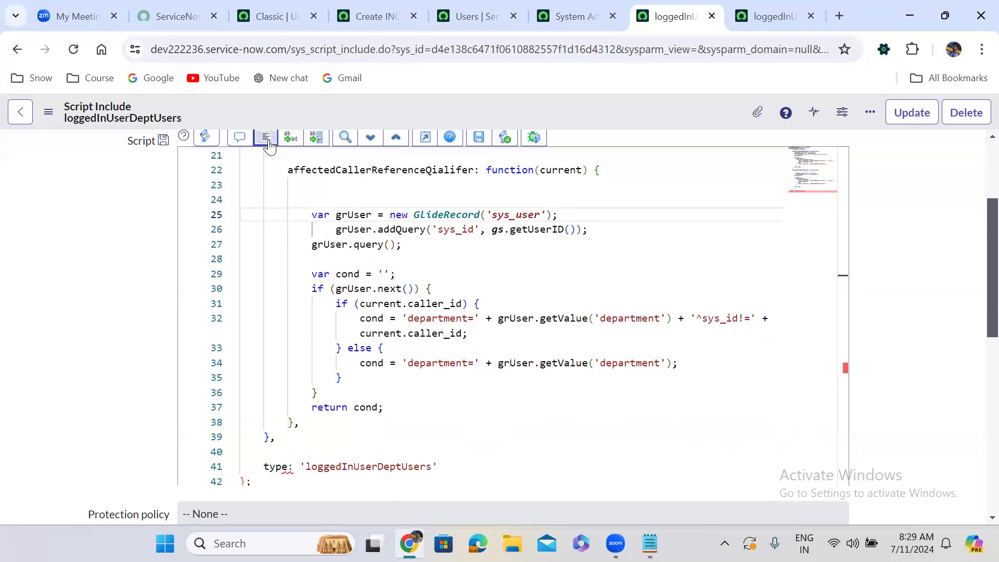
Try to save the loggedInUserDeptUsers script include, check the script for compile errors, and expand the script editor to full screen.
right_click(441, 111)
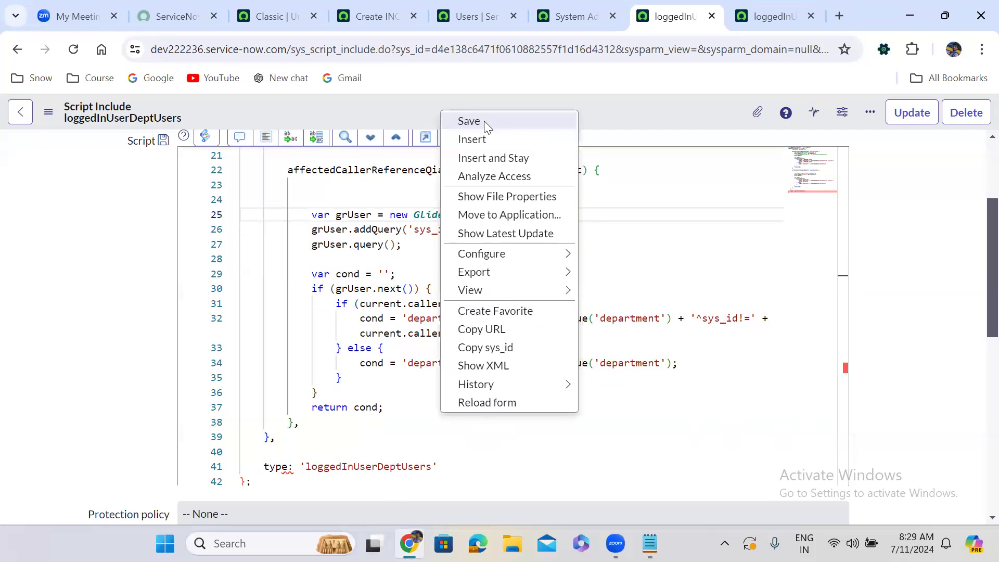
left_click(483, 121)
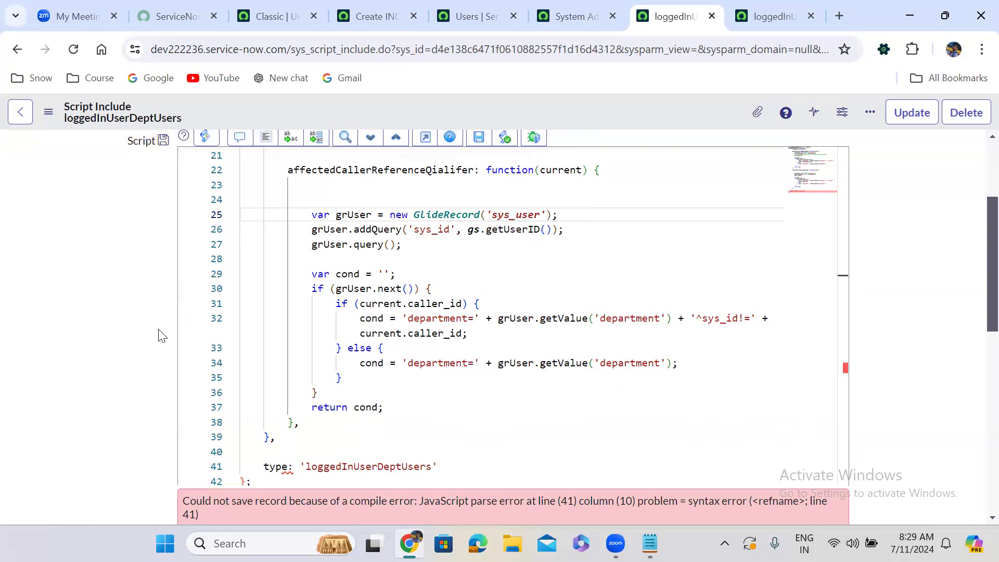
scroll(161, 336, "down", 4)
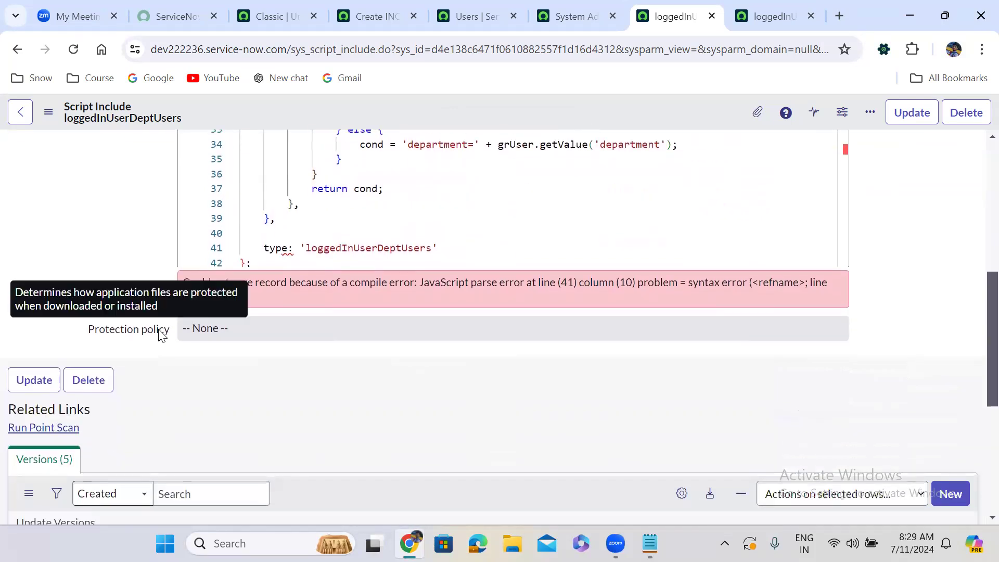
scroll(161, 336, "up", 3)
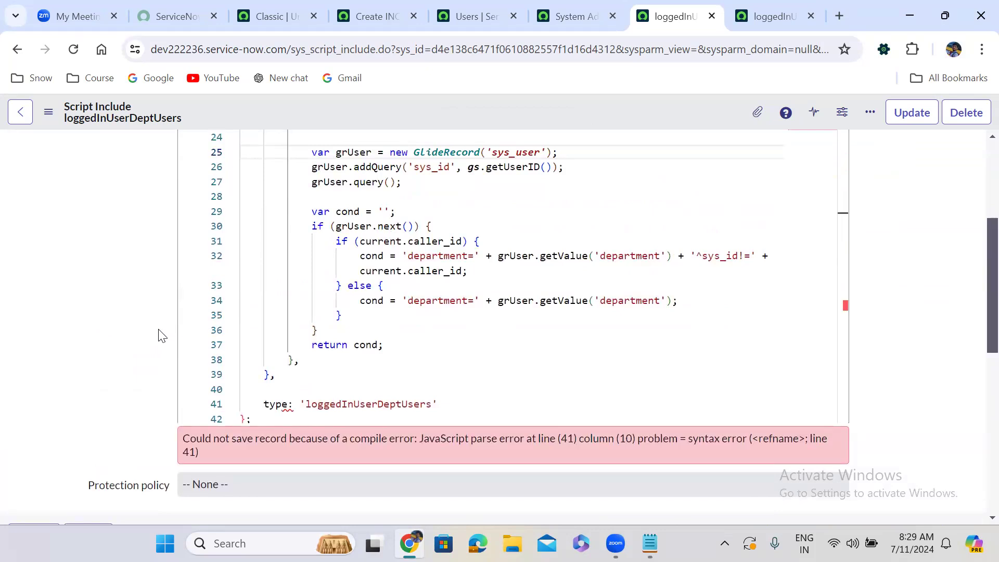
scroll(161, 335, "up", 2)
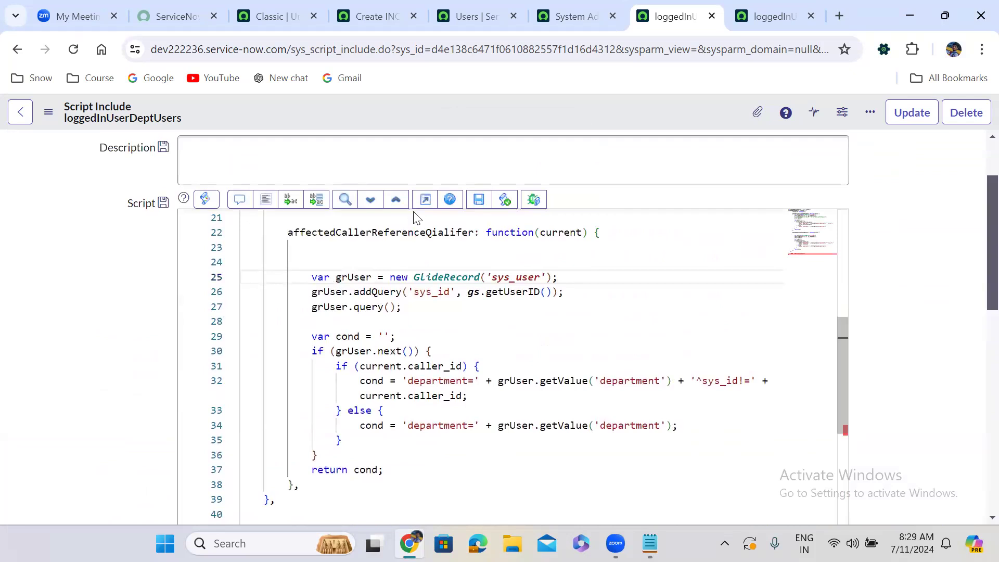
left_click(425, 199)
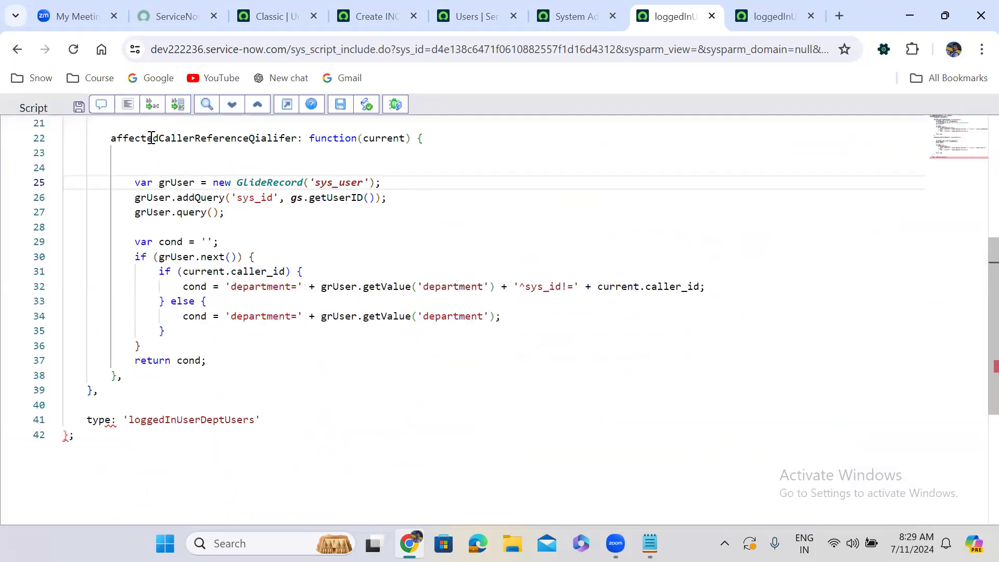
Try deleting the whole affectedCallerReferenceQialifer function and adding blank lines above the type property.
left_click_drag(110, 138, 241, 372)
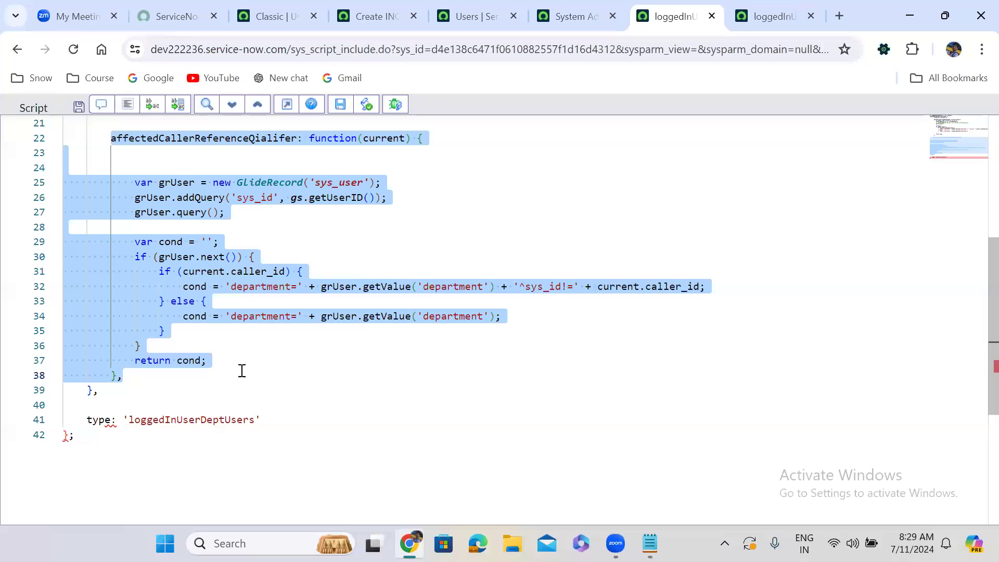
key("BackSpace")
left_click(107, 151)
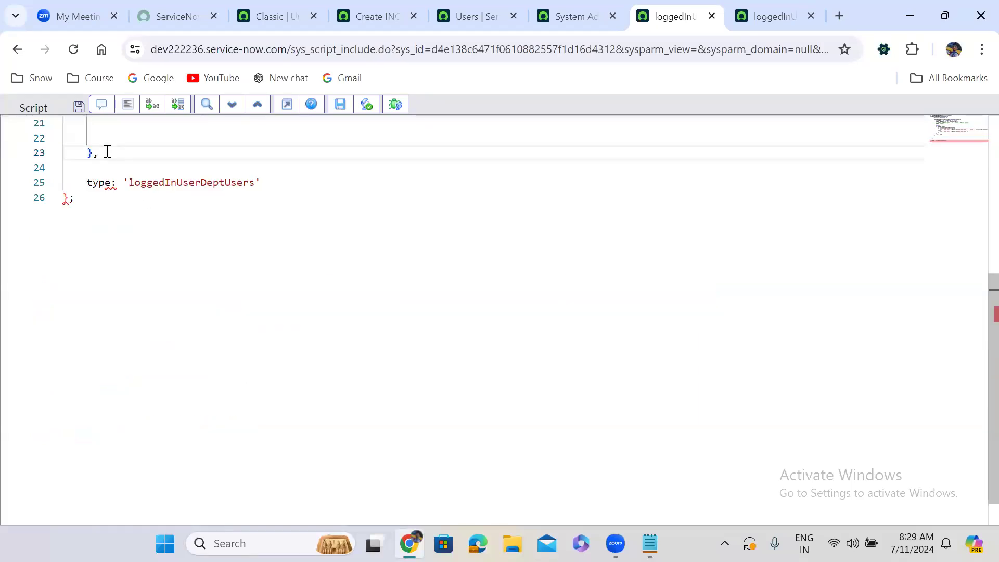
key("Return")
key("Return")
key("Up")
key("Up")
key("Up")
key("Up")
key("Up")
key("Up")
key("Up")
key("Up")
key("Down")
key("Down")
key("Down")
key("Up")
key("Up")
key("Up")
key("Up")
key("Up")
key("Up")
key("Up")
key("Up")
key("Up")
key("Up")
key("Up")
key("Up")
key("Up")
key("Up")
key("Up")
key("Up")
key("Up")
key("Up")
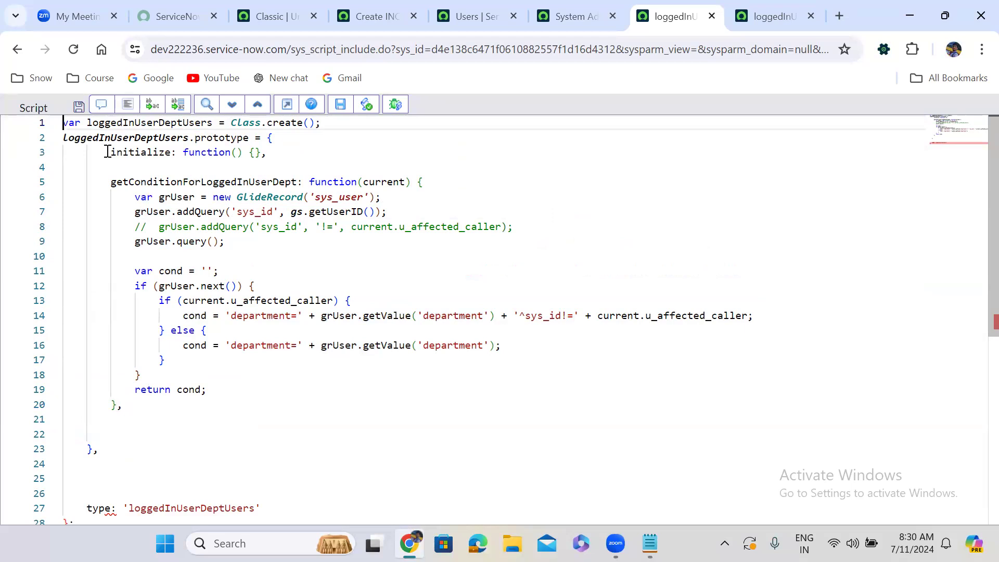
Undo the script edits until affectedCallerReferenceQialifer and its current.caller_id query branch are restored.
key("ctrl+z")
key("ctrl+z")
key("ctrl+z")
key("ctrl+z")
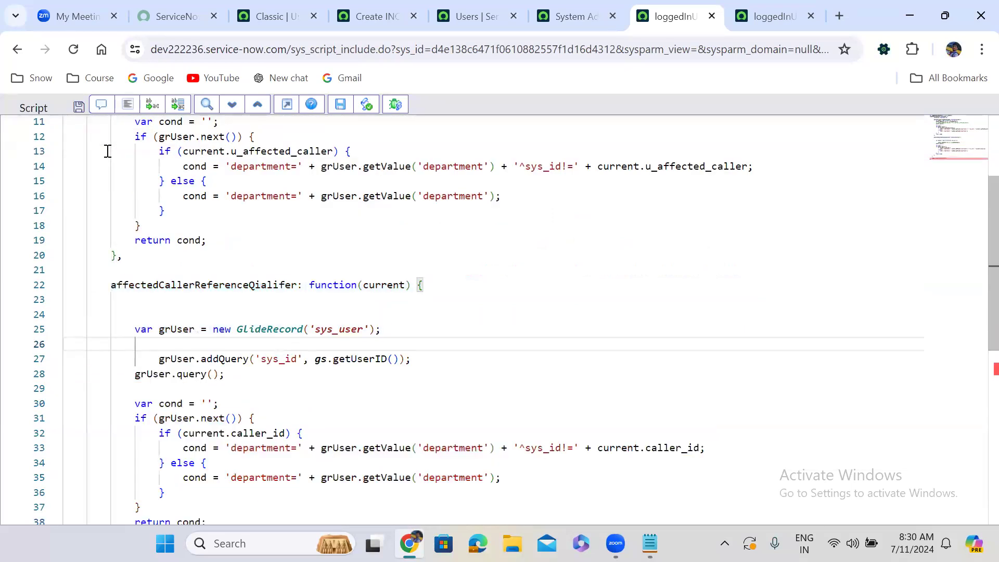
key("ctrl+z")
key("ctrl+z")
key("ctrl+z")
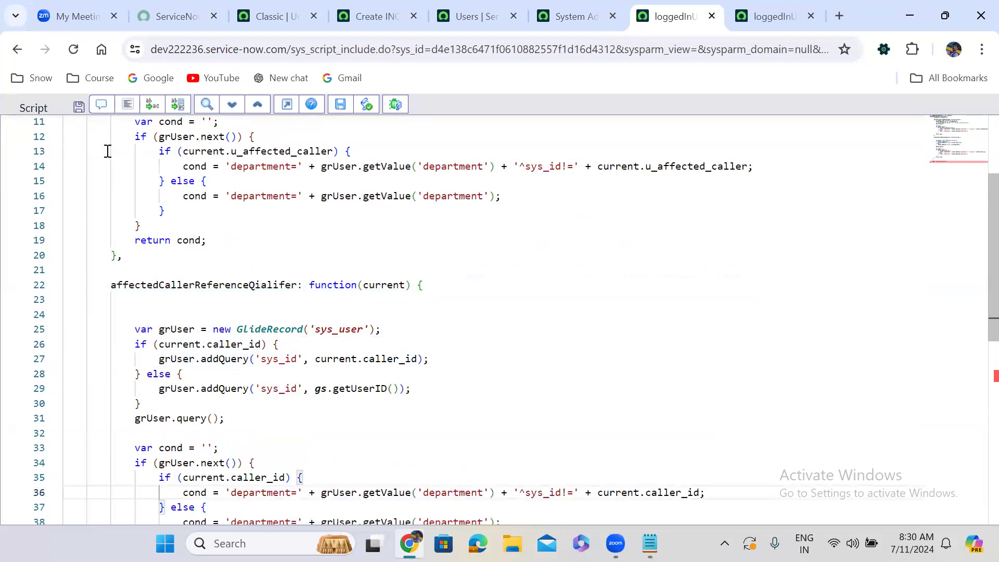
scroll(977, 311, "up", 3)
scroll(977, 312, "down", 5)
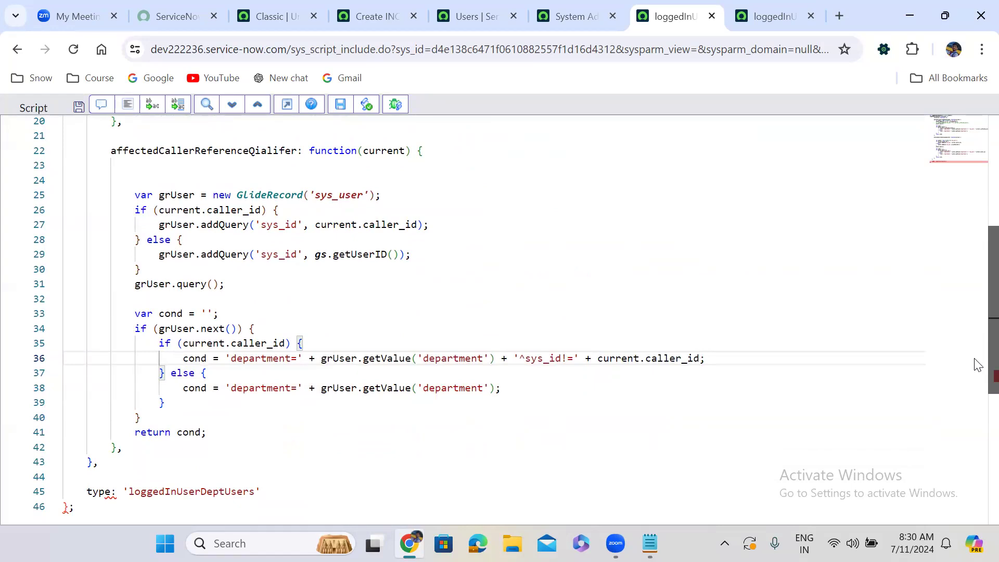
Strip the caller_id branch and its closing brace from the restored function's user query again and reformat the code.
left_click_drag(129, 210, 184, 238)
key("BackSpace")
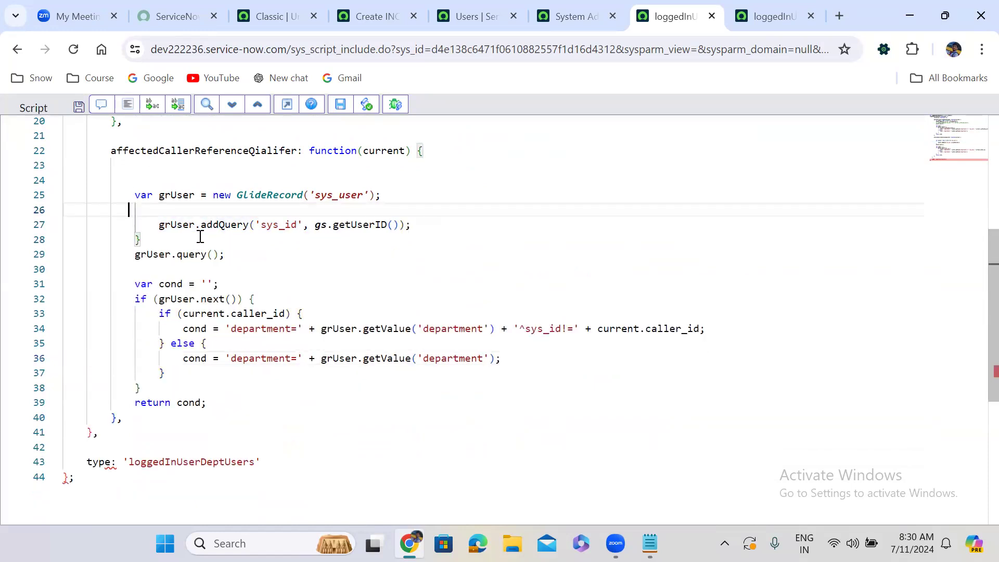
left_click(147, 237)
key("BackSpace")
key("BackSpace")
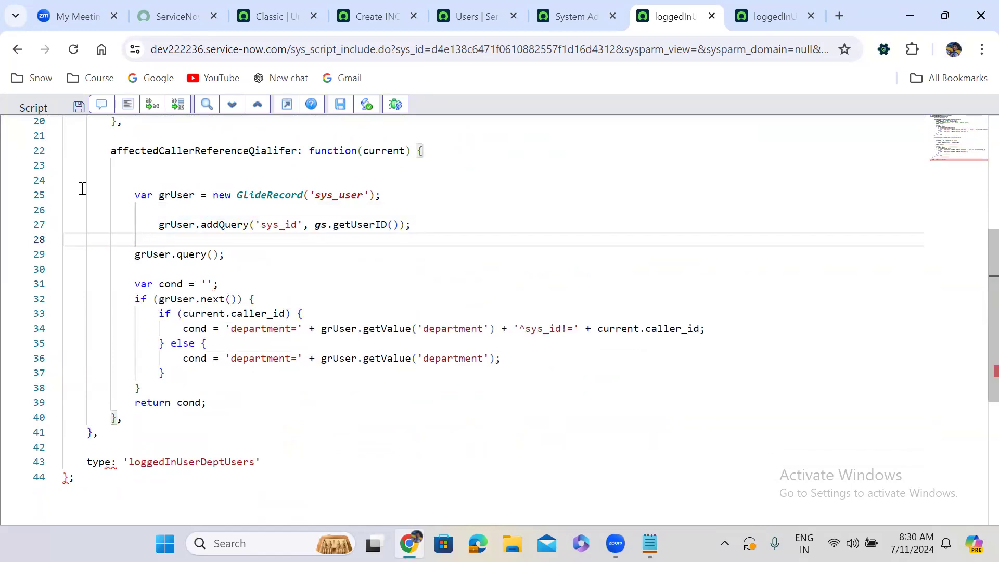
left_click(128, 106)
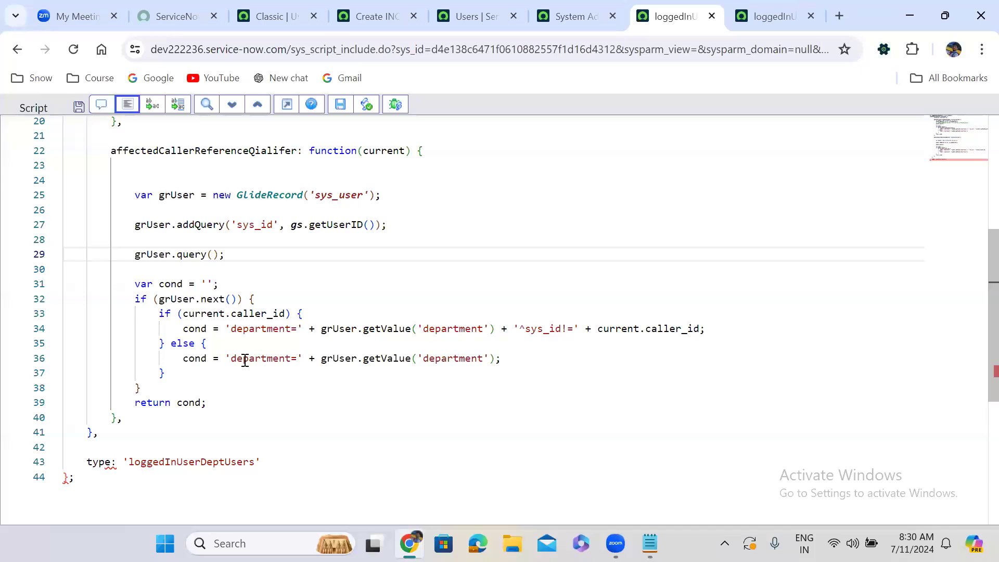
left_click(156, 417)
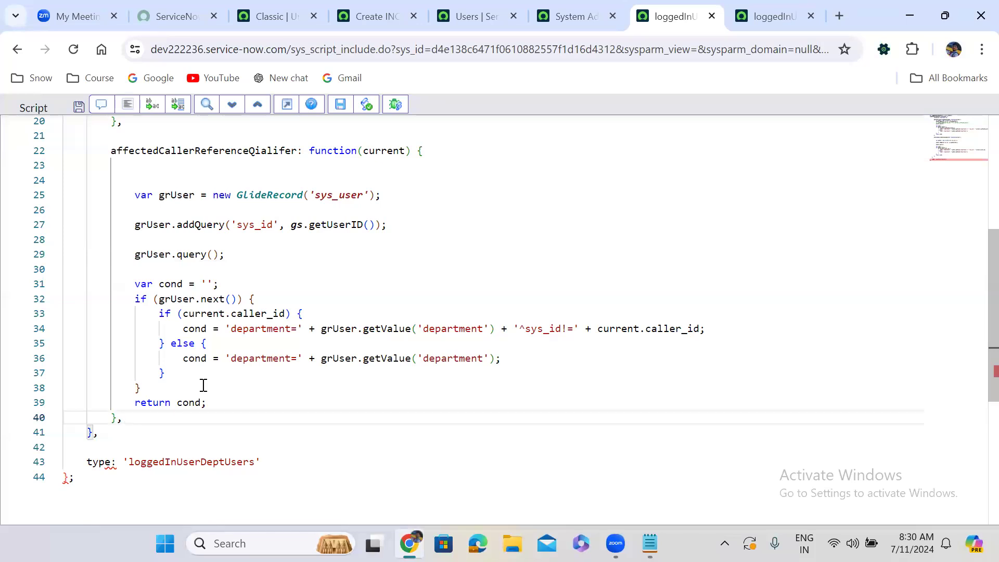
Undo the edits back to the version with the caller_id query branch and current.u_affected_caller in the sys_id!= condition.
key("ctrl+z")
key("ctrl+z")
key("ctrl+z")
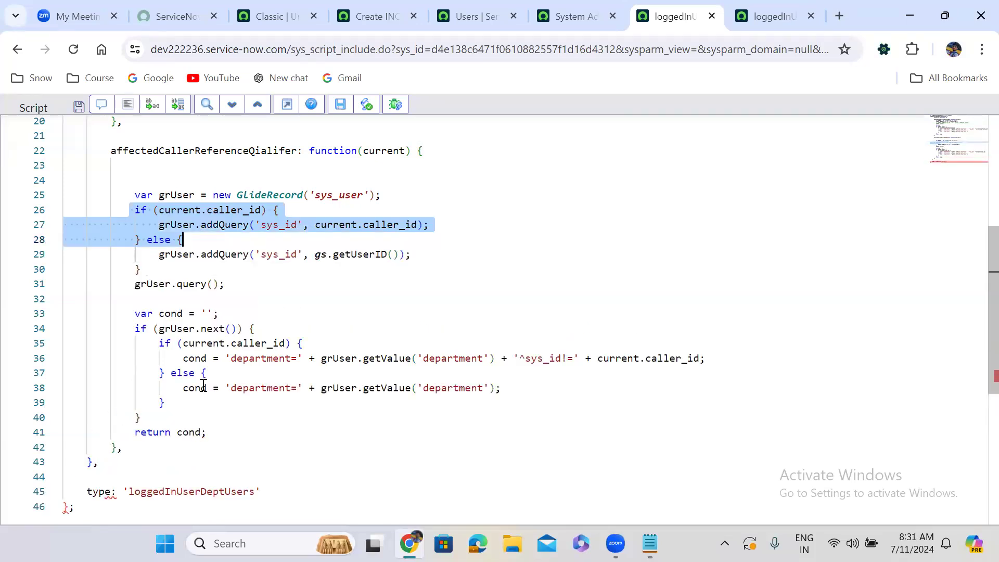
key("ctrl+z")
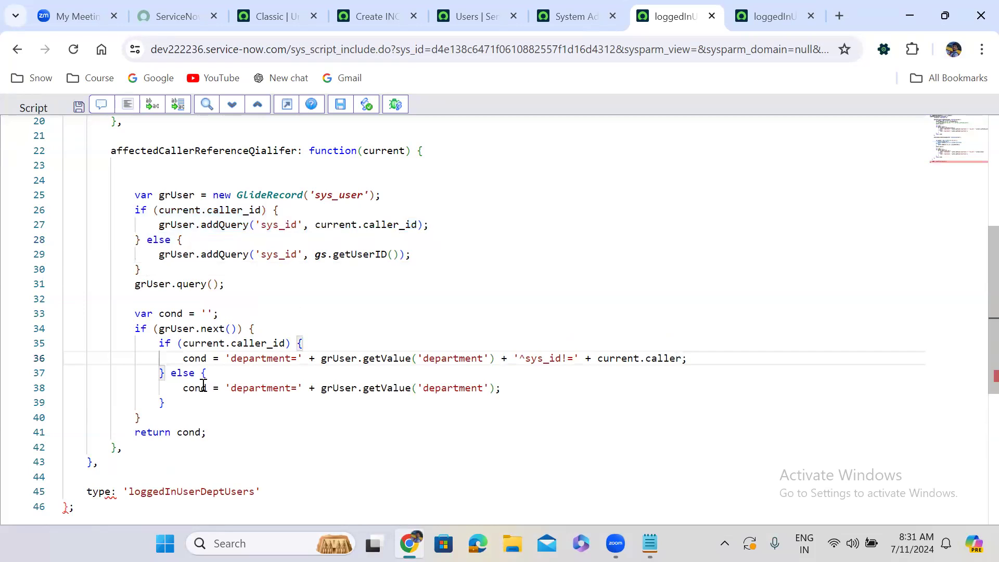
key("ctrl+z")
key("ctrl+z")
left_click(461, 283)
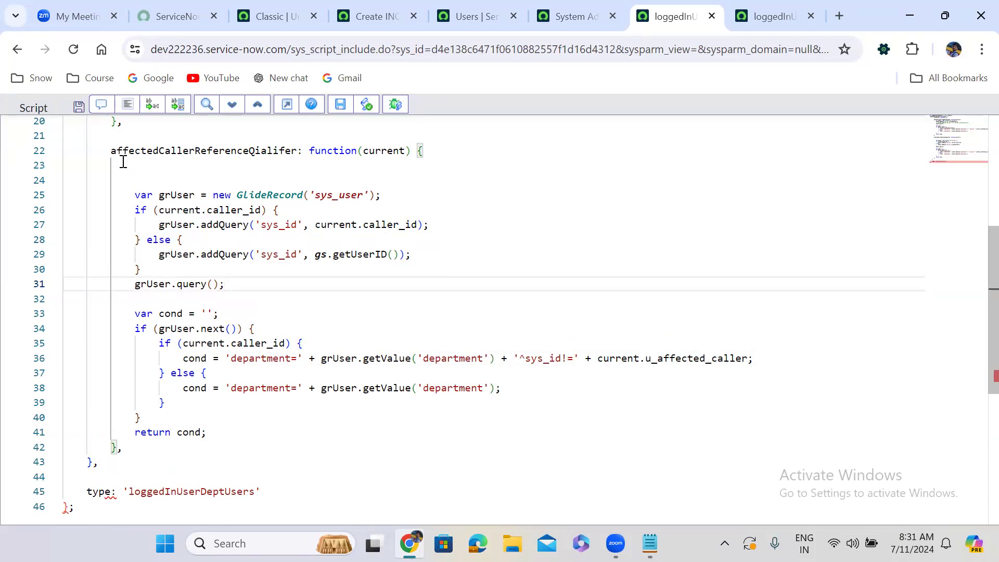
Cut the affectedCallerReferenceQialifer function and delete the stray closing brace and comma before the type property.
left_click_drag(106, 150, 255, 395)
key("shift+Down")
key("shift+Down")
key("shift+Down")
key("shift+Down")
key("ctrl+c")
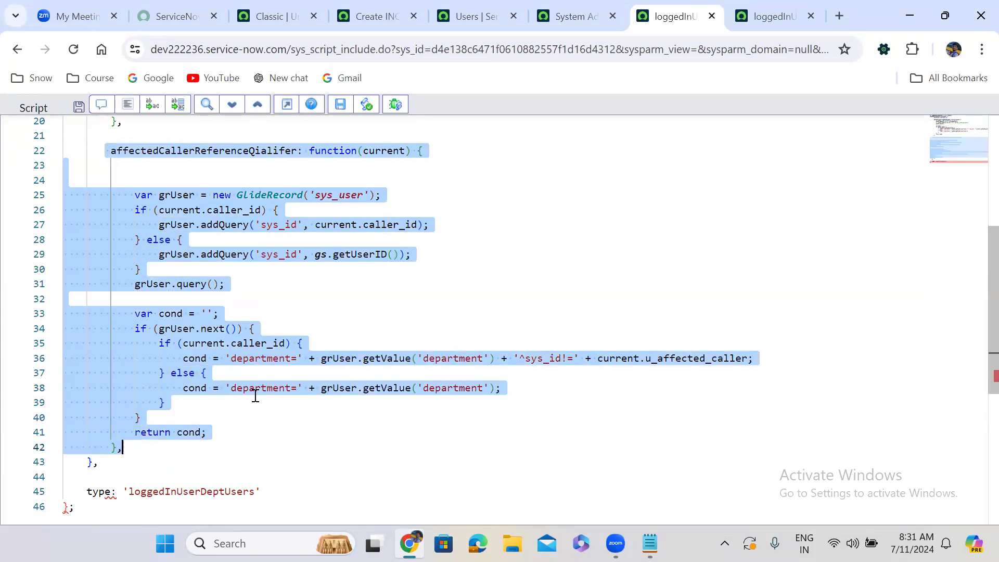
key("BackSpace")
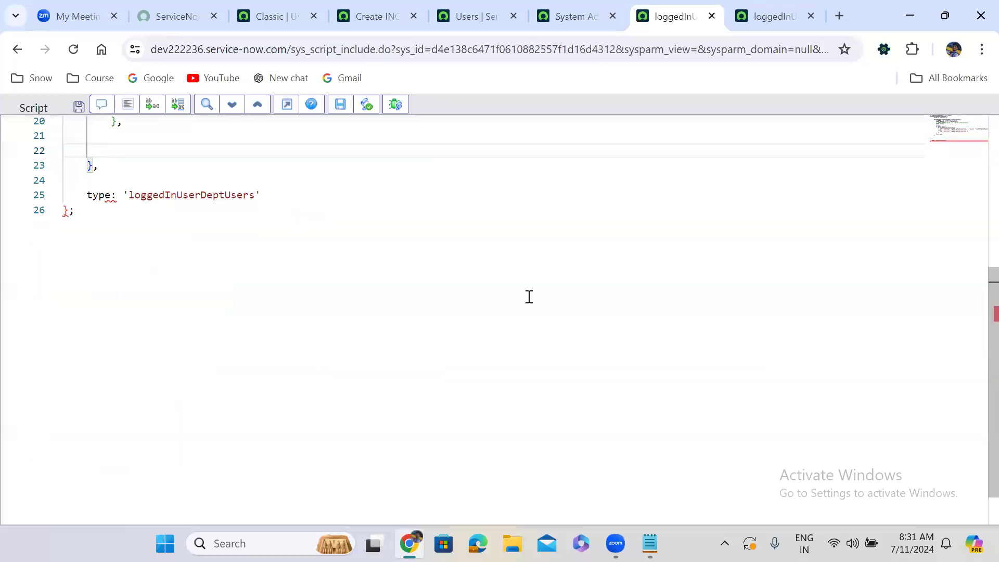
left_click_drag(990, 306, 562, 256)
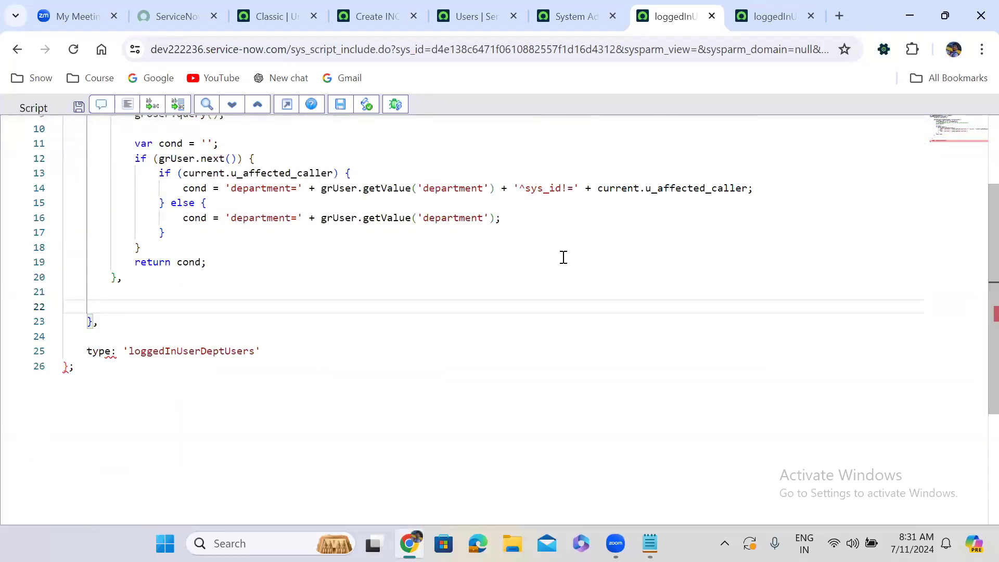
left_click(109, 324)
key("BackSpace")
key("BackSpace")
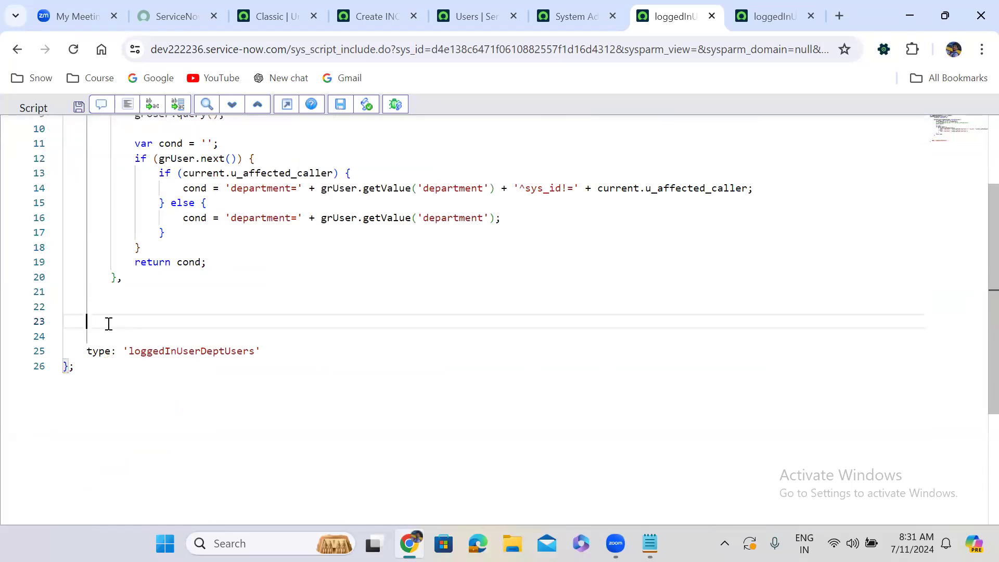
Paste the affectedCallerReferenceQialifer function between getConditionForLoggedInUserDept and the type property, and format the script.
key("Up")
key("Up")
key("Up")
key("Up")
key("Up")
key("Down")
key("Down")
key("Down")
key("Down")
key("Down")
key("Up")
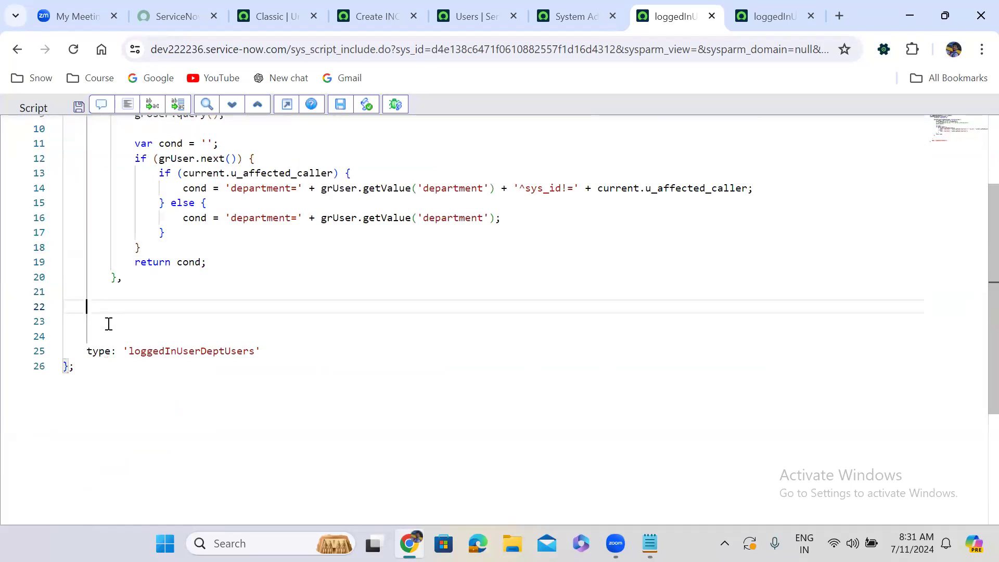
key("ctrl+v")
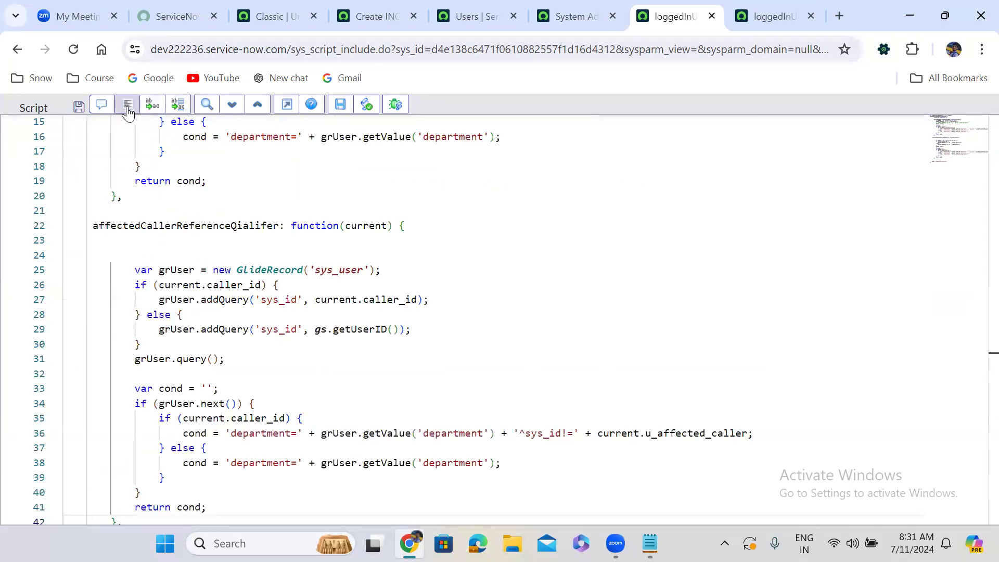
left_click(128, 109)
Review the whole reformatted script, examining both functions' structure and department conditions.
left_click(239, 303)
key("Down")
key("Down")
key("Down")
key("Down")
key("Down")
key("Down")
key("Down")
key("Down")
key("Down")
key("Down")
key("Down")
key("Down")
key("Down")
key("Down")
key("Down")
key("Down")
key("Down")
key("Down")
key("Down")
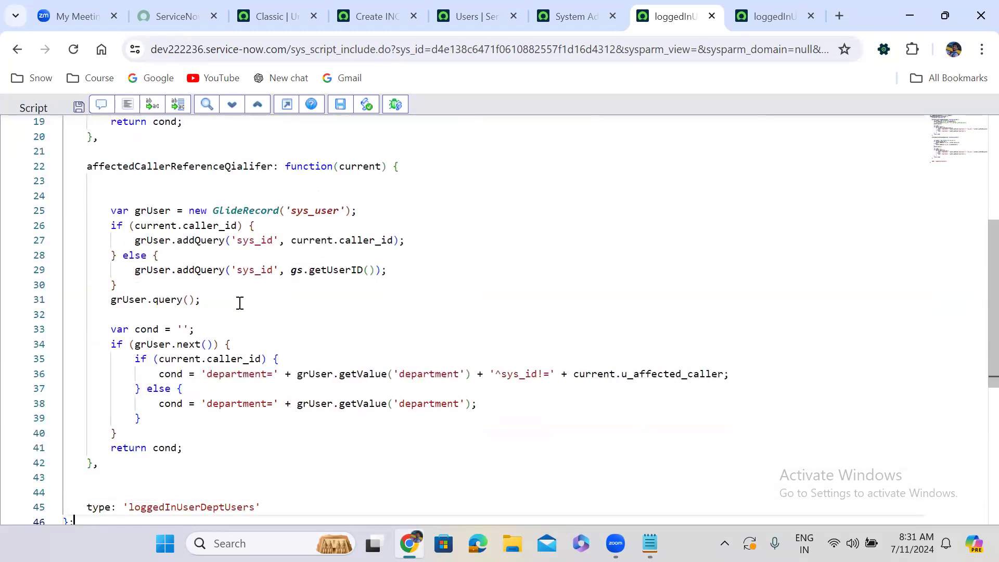
key("Up")
key("Up")
key("Up")
key("Up")
key("Up")
key("Up")
key("Up")
key("Up")
key("Up")
key("Up")
key("Up")
key("Up")
key("Up")
key("Up")
key("Up")
key("Up")
key("Up")
key("Up")
key("Up")
key("Up")
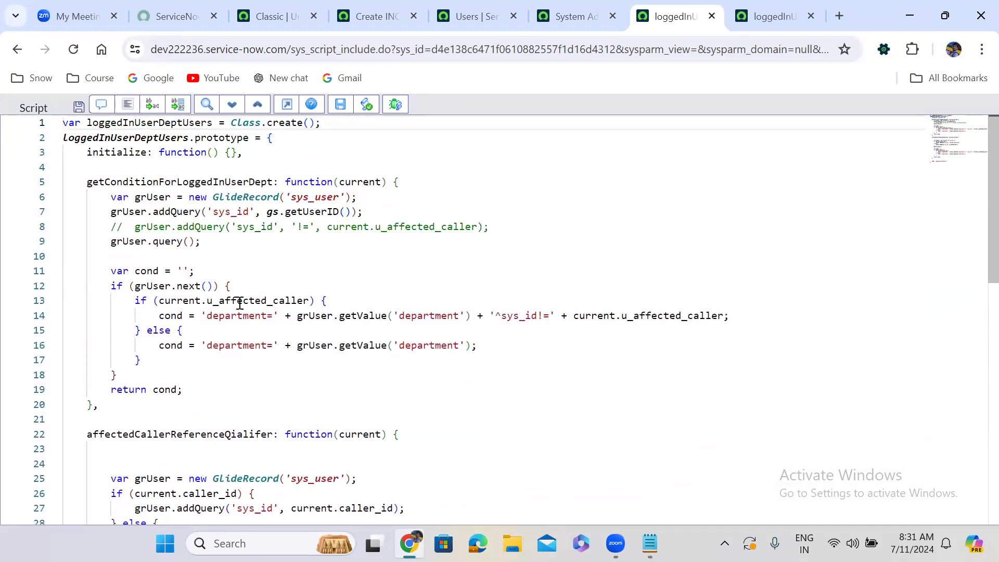
key("Down")
key("Down")
key("Down")
key("Down")
key("Down")
key("Down")
key("Down")
key("Down")
key("Down")
key("Down")
key("Down")
key("Down")
key("Down")
key("Down")
key("Down")
key("Down")
key("Down")
key("Down")
key("Down")
key("Down")
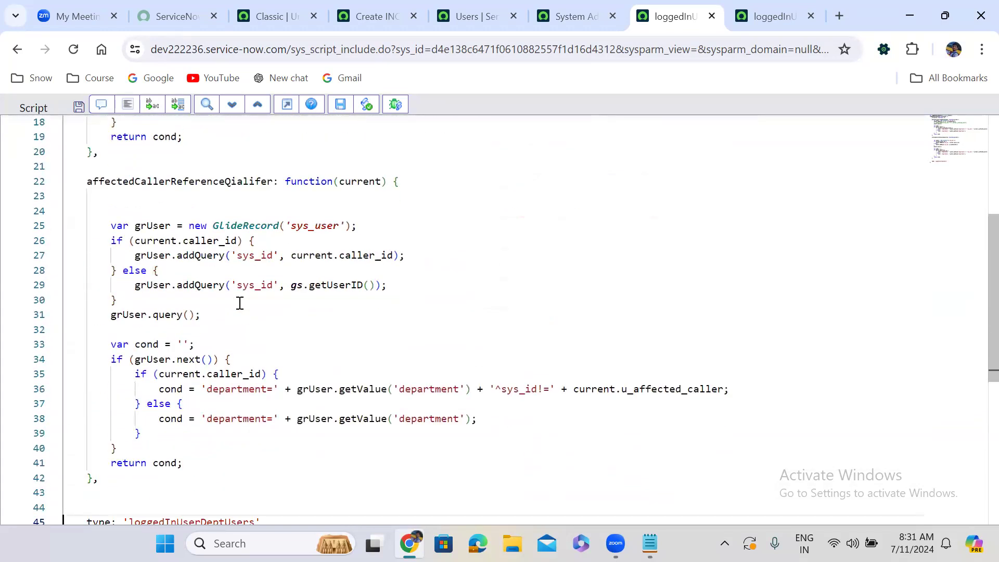
key("Down")
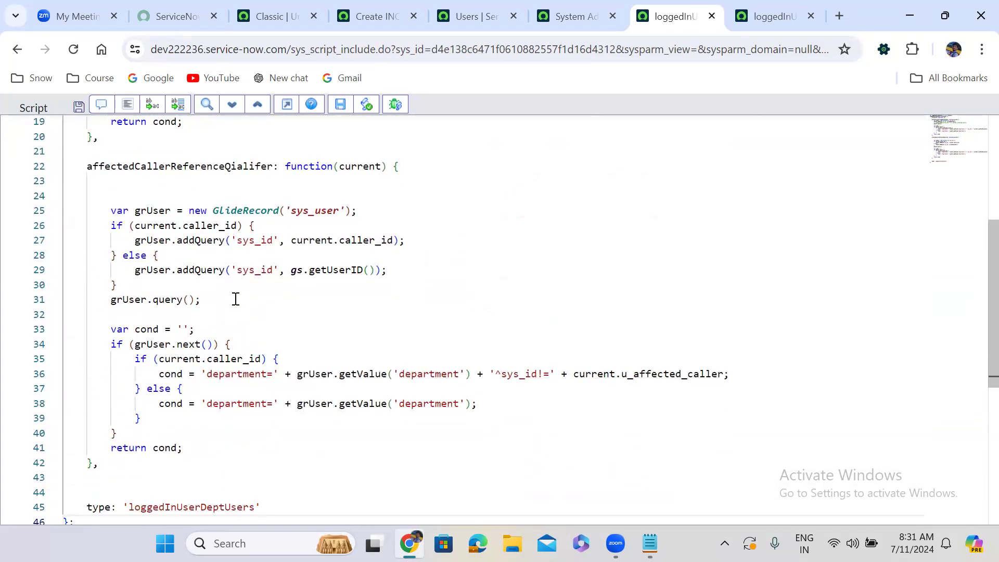
Remove the caller_id if/else wrapper and query from affectedCallerReferenceQialifer, leaving only the gs.getUserID() query, and format the script.
left_click_drag(106, 227, 173, 258)
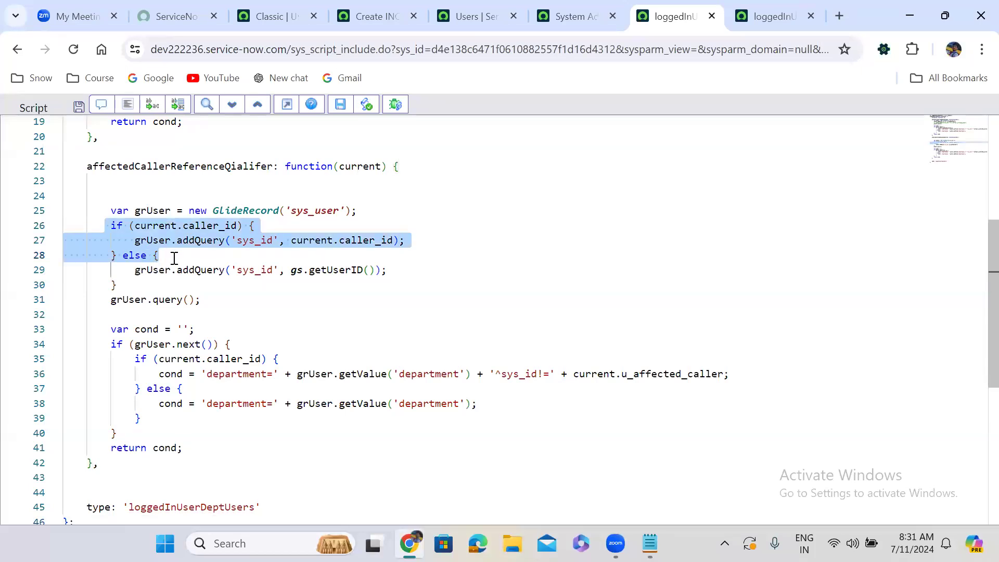
key("BackSpace")
left_click(131, 254)
key("BackSpace")
key("BackSpace")
key("BackSpace")
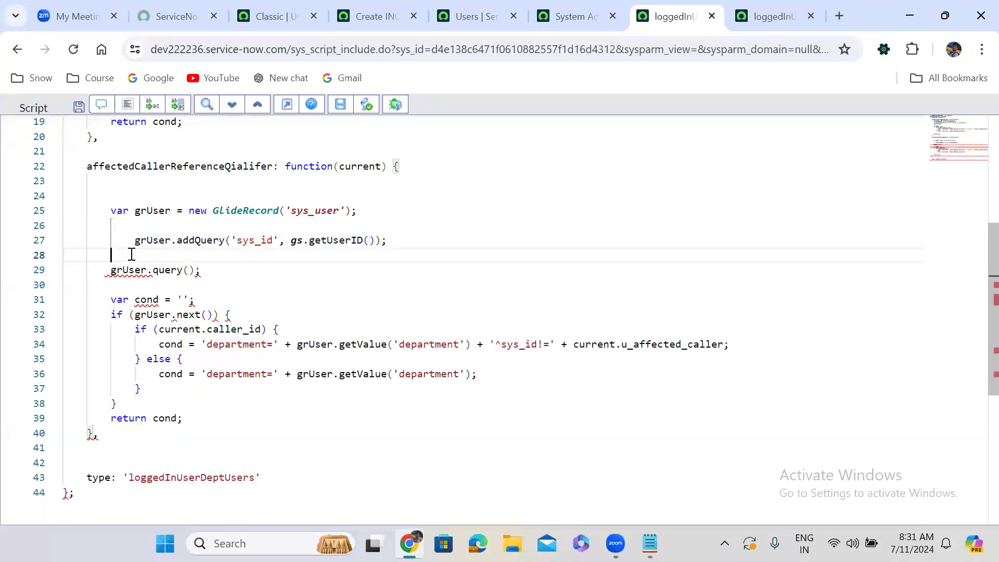
key("BackSpace")
left_click(120, 225)
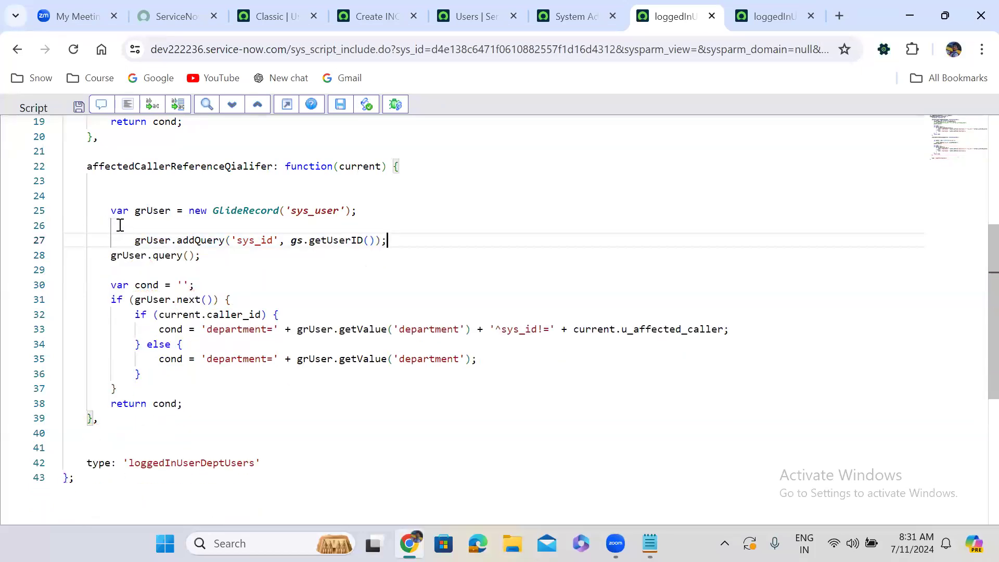
key("BackSpace")
key("BackSpace")
key("BackSpace")
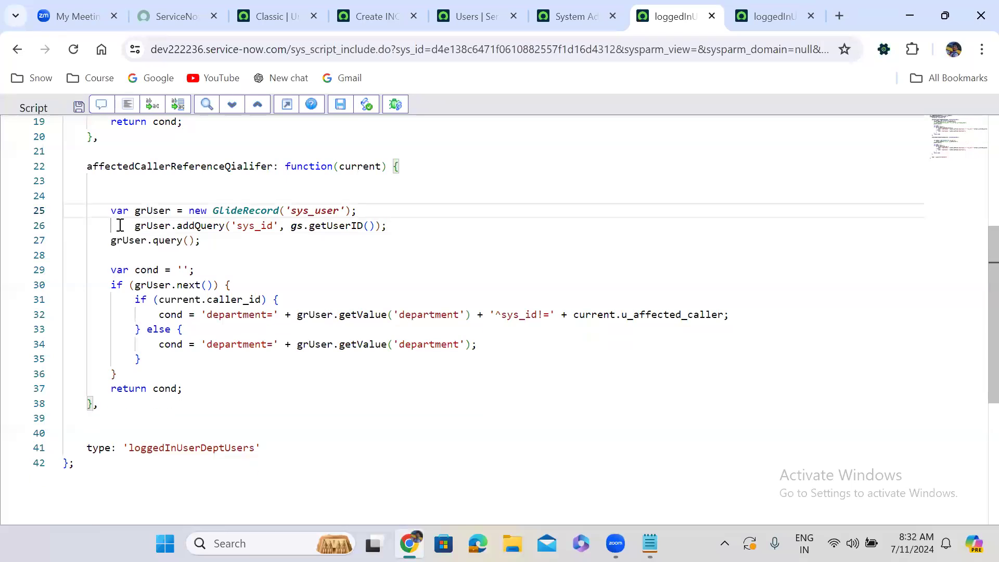
left_click(127, 105)
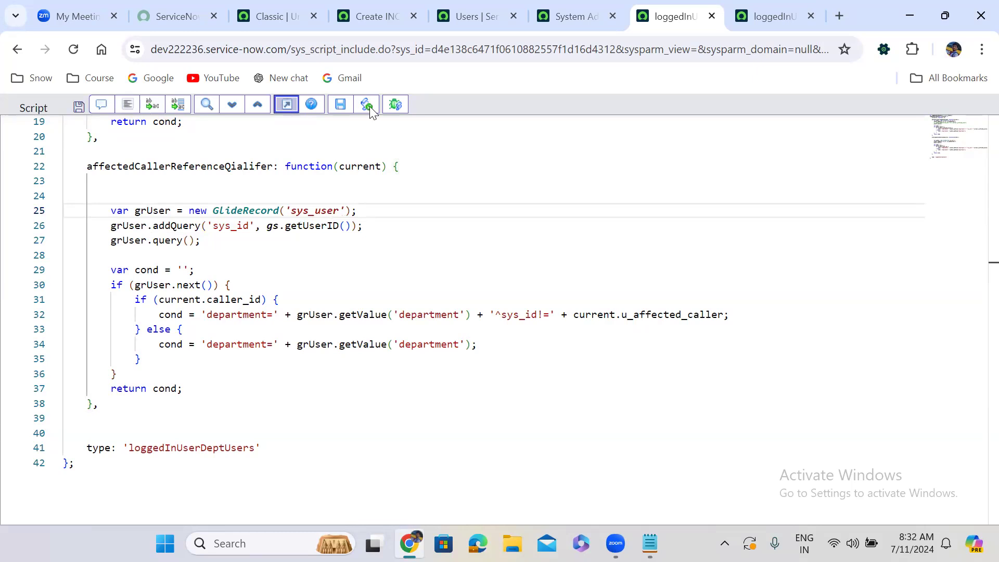
Exit the full-screen script editor and save the loggedInUserDeptUsers script include, staying on the record.
key("Escape")
right_click(371, 105)
left_click(403, 117)
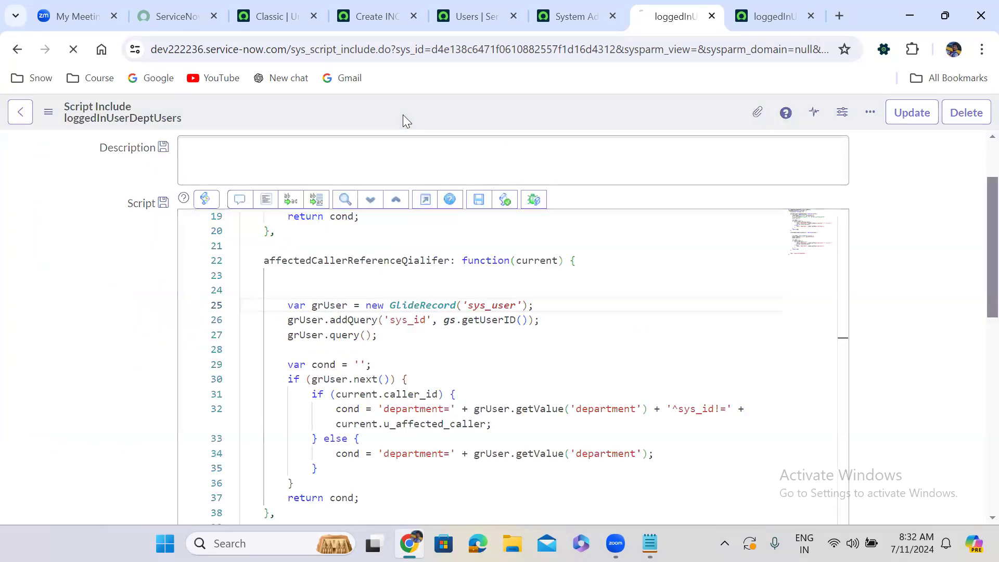
Reload the new incident form and check the users offered in the Affected Caller lookup with Caller empty.
left_click(385, 16)
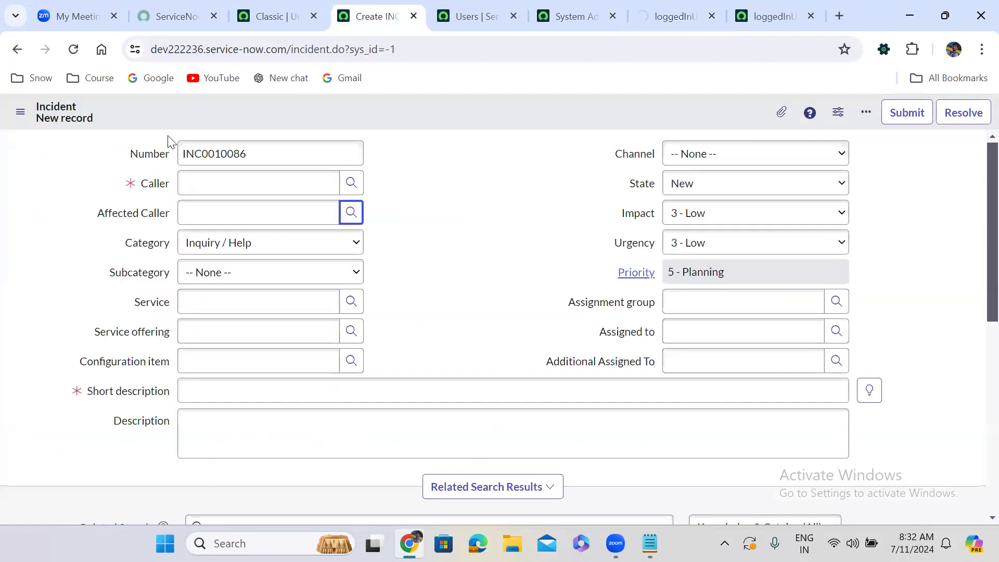
left_click(73, 49)
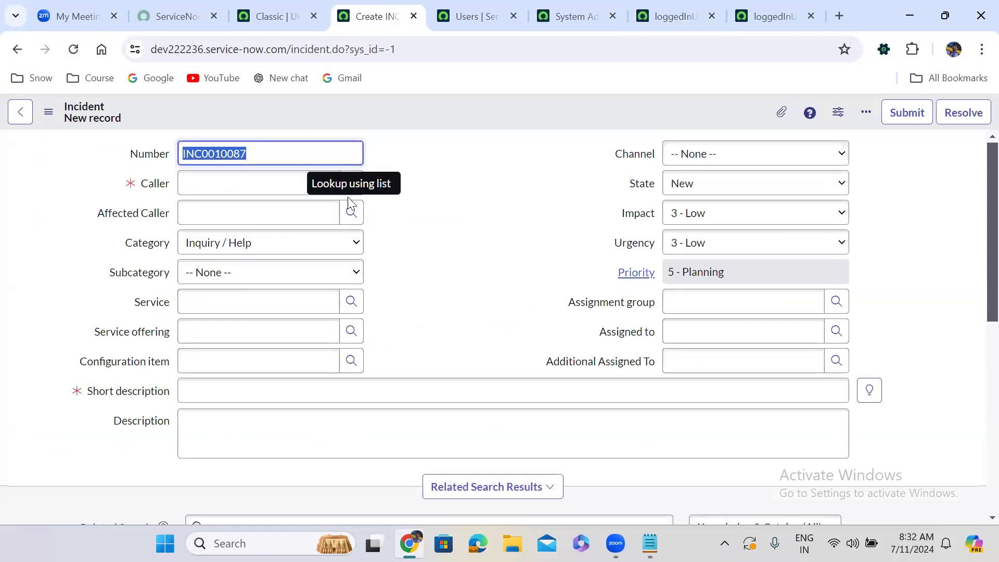
left_click(353, 213)
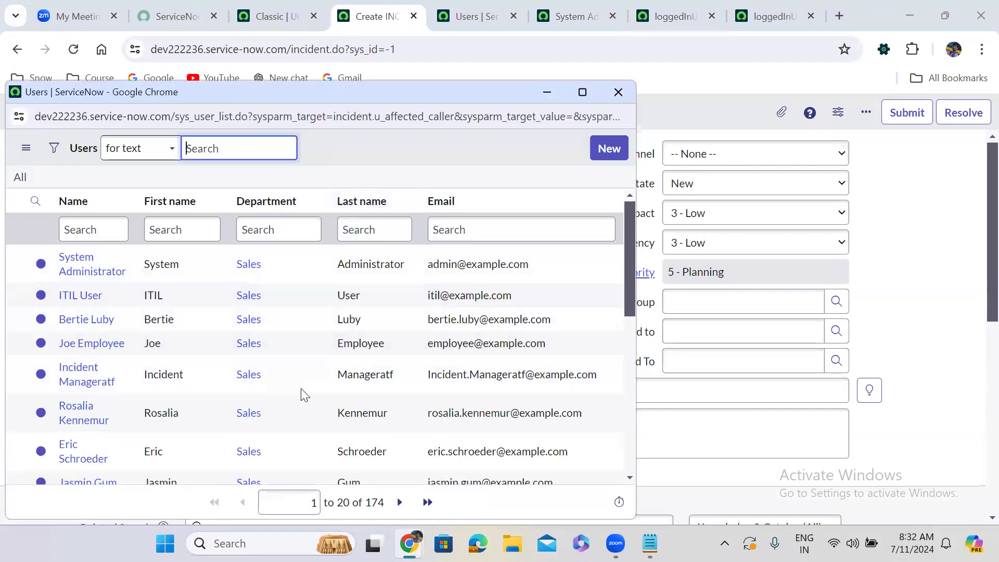
left_click(618, 92)
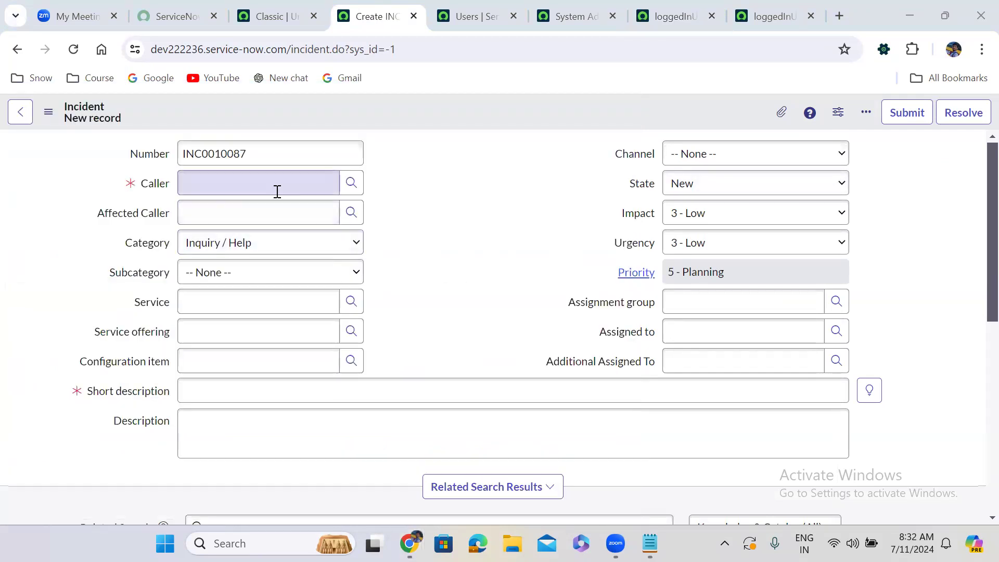
Set Caller to System Administrator on the incident form and check the users offered in the Affected Caller lookup.
left_click(275, 185)
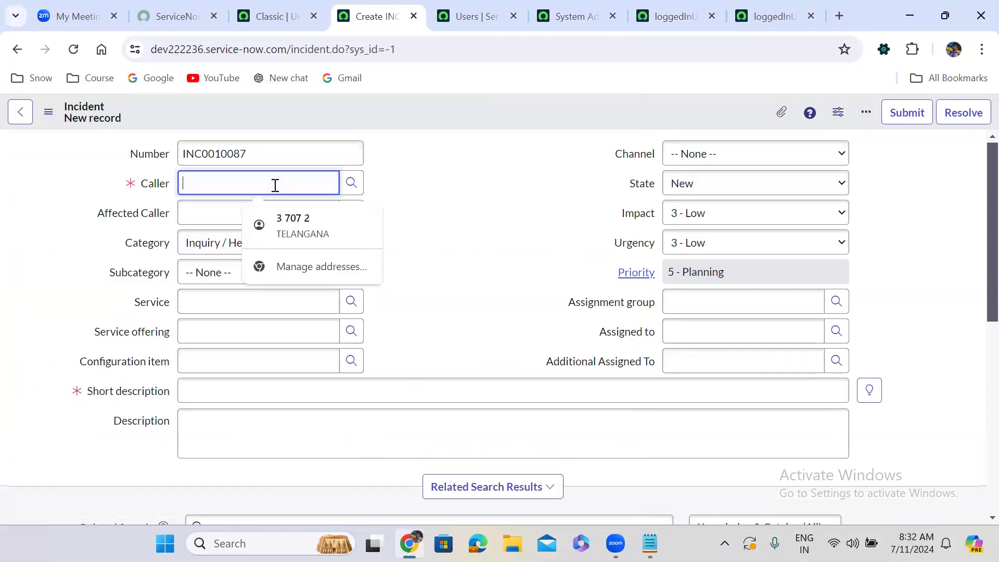
type("sys")
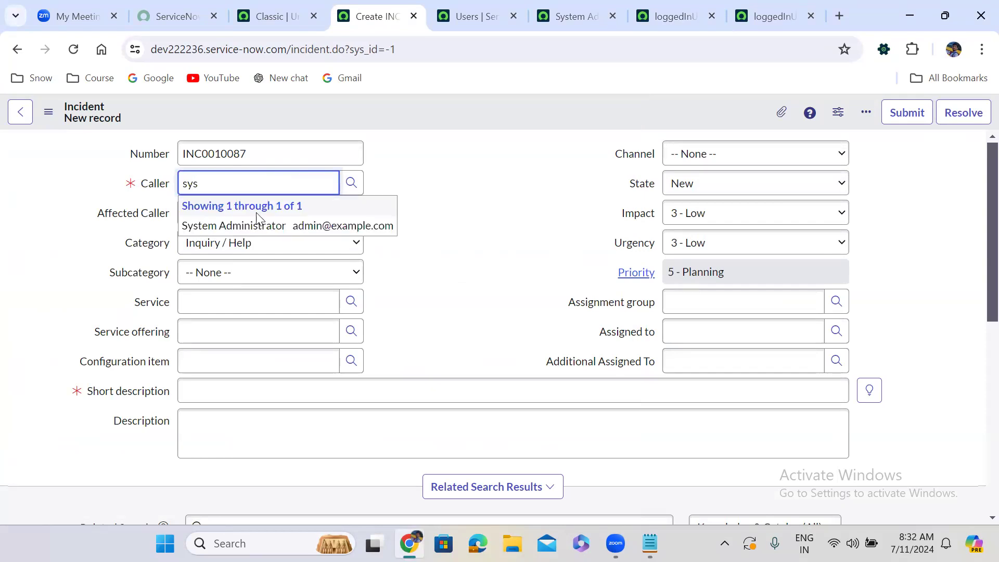
left_click(253, 223)
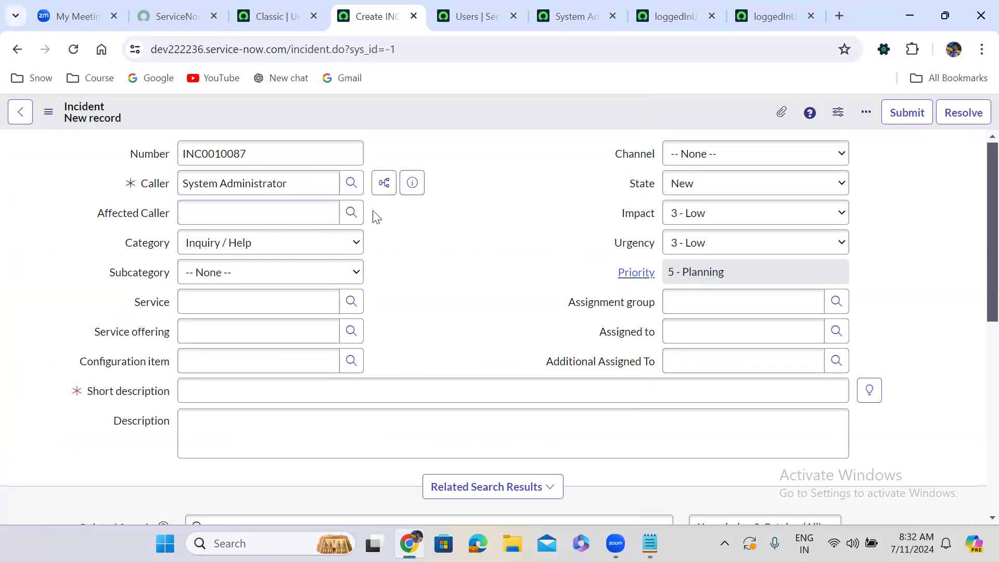
left_click(351, 212)
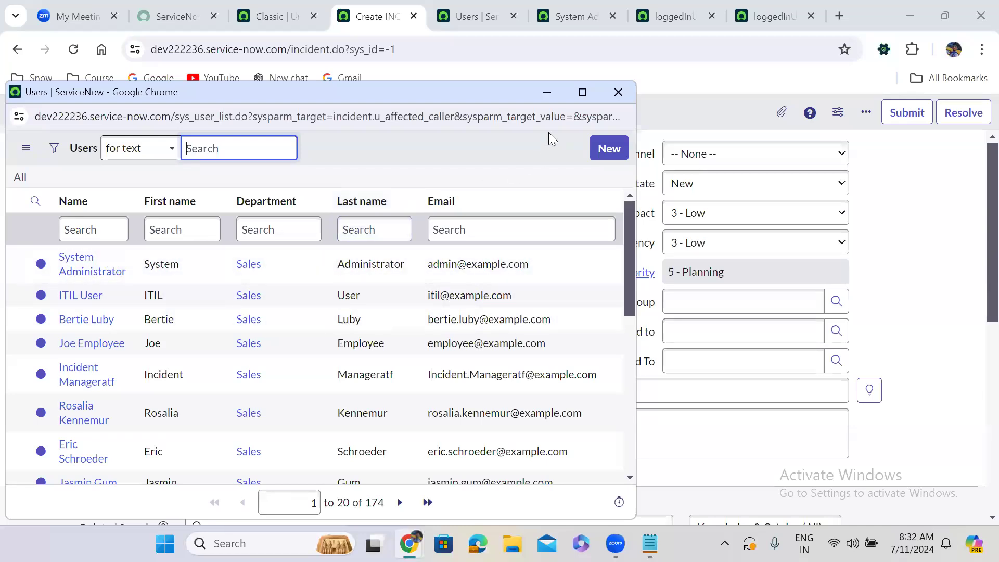
key("ctrl+w")
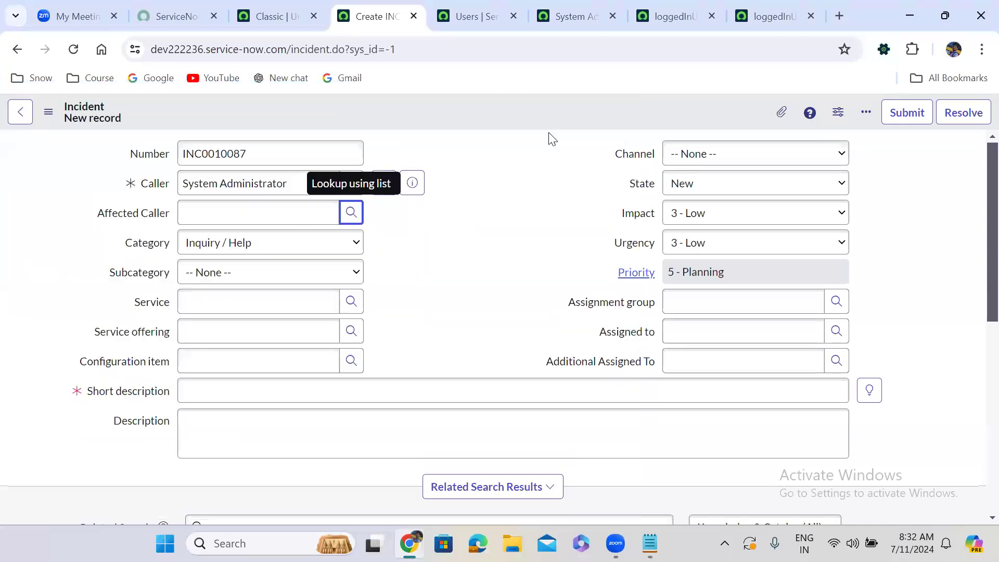
left_click(211, 210)
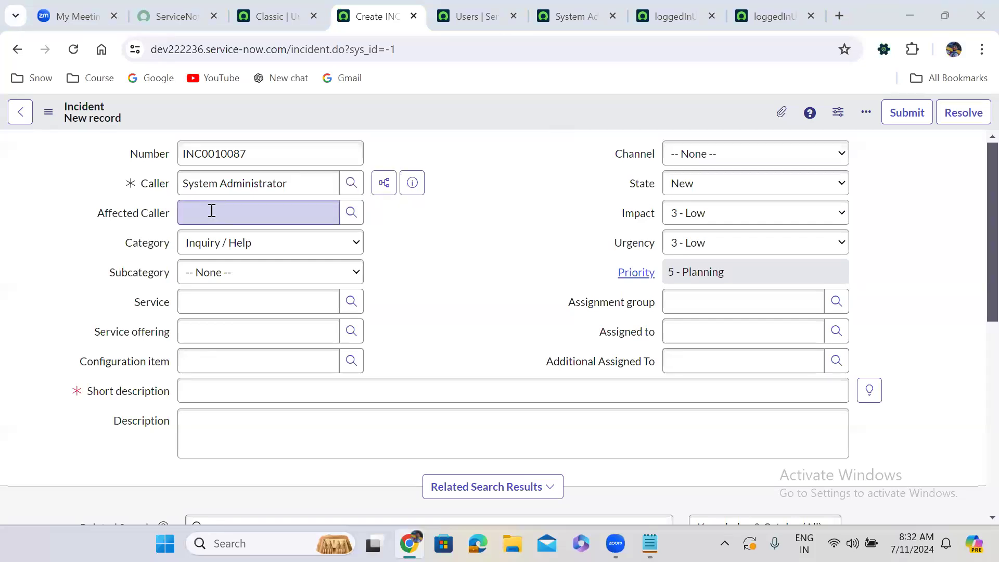
In the loggedInUserDeptUsers script include, replace current.u_affected_caller with current.caller_id in the sys_id!= condition of affectedCallerReferenceQialifer.
left_click(661, 15)
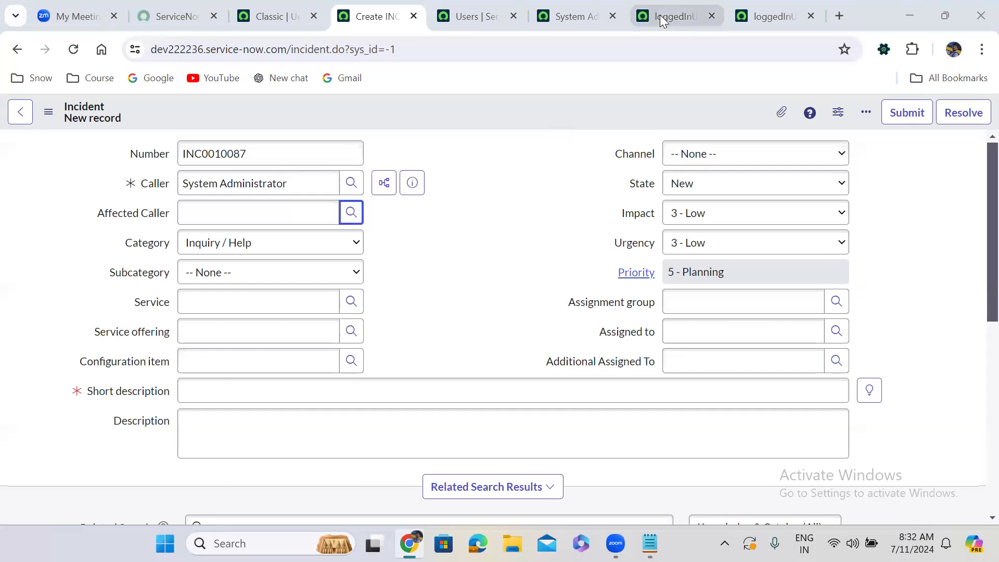
left_click(660, 16)
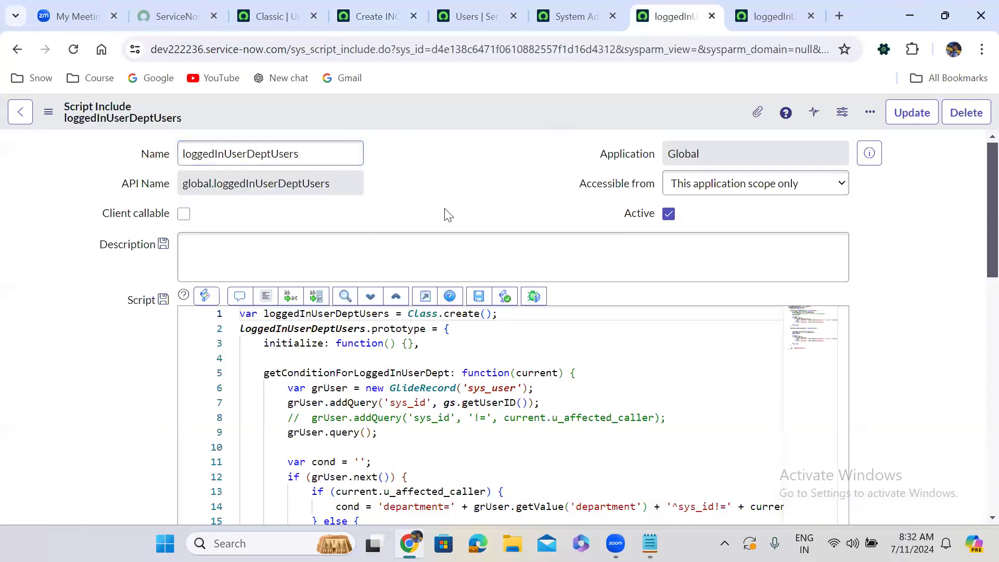
scroll(448, 212, "down", 5)
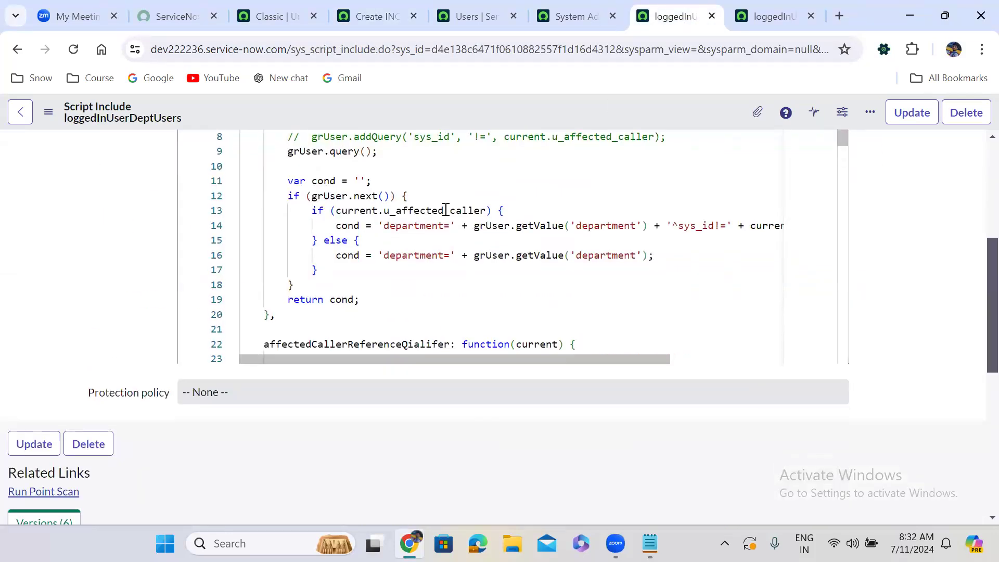
left_click(620, 284)
key("Down")
key("Down")
key("Down")
key("Down")
key("Down")
key("Down")
key("Down")
key("Down")
key("Down")
key("Down")
key("Down")
key("Down")
key("Down")
key("Down")
key("Down")
key("Down")
key("Down")
key("Down")
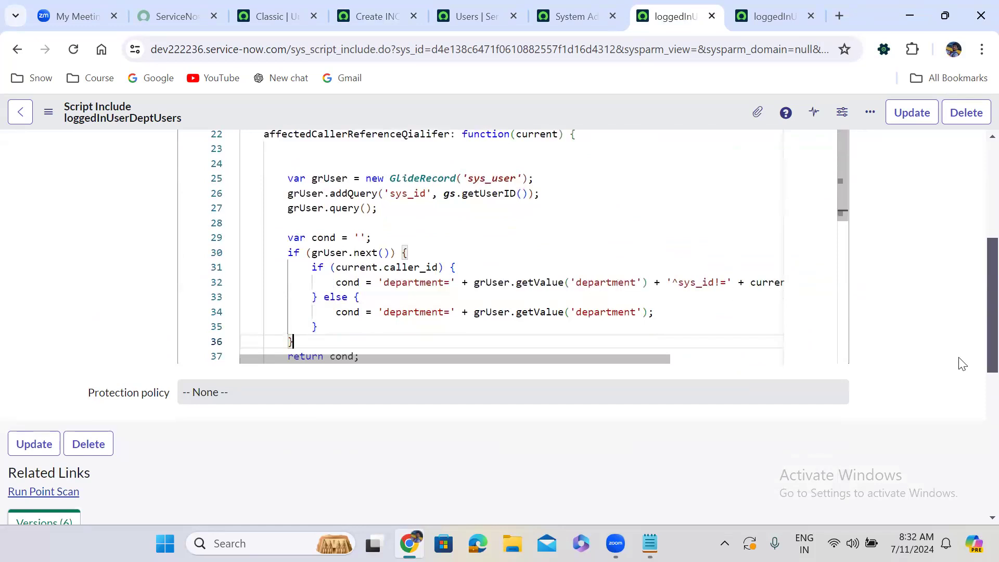
scroll(975, 271, "up", 5)
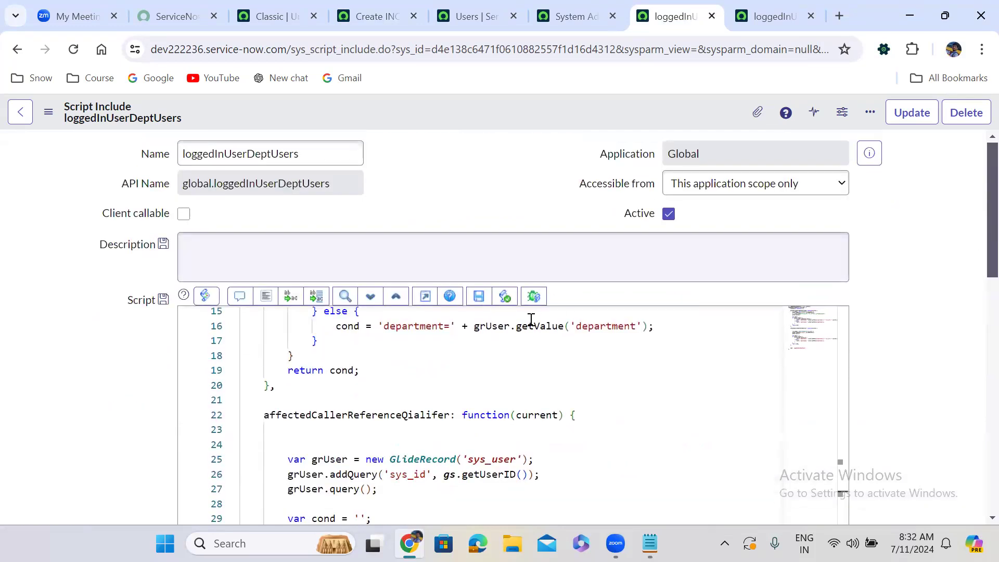
left_click(425, 296)
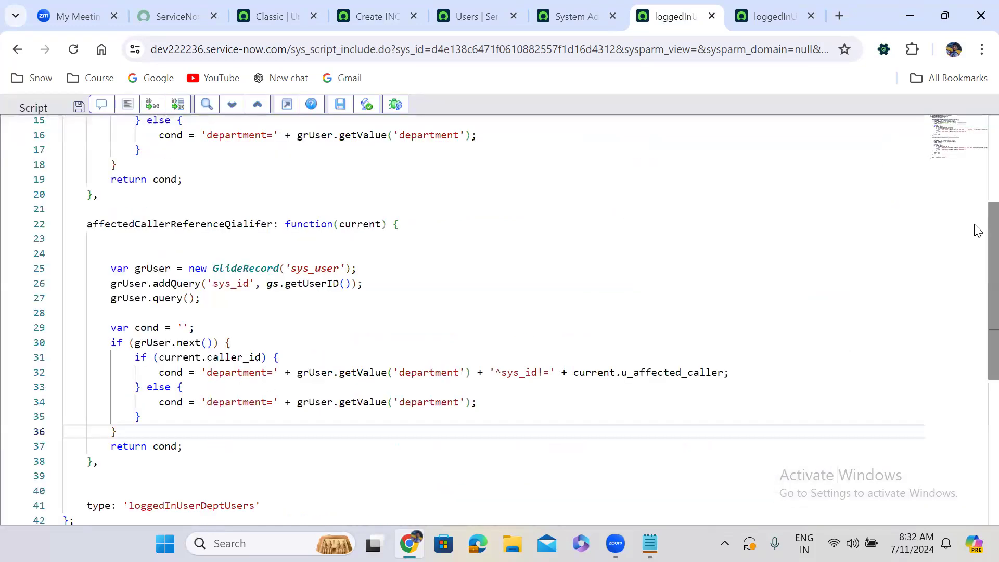
scroll(976, 255, "down", 3)
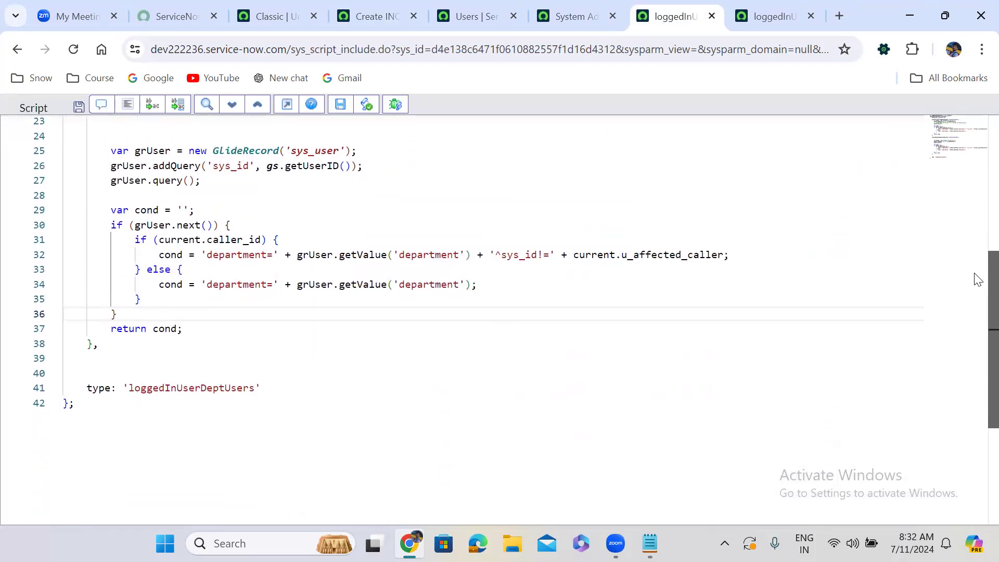
double_click(647, 254)
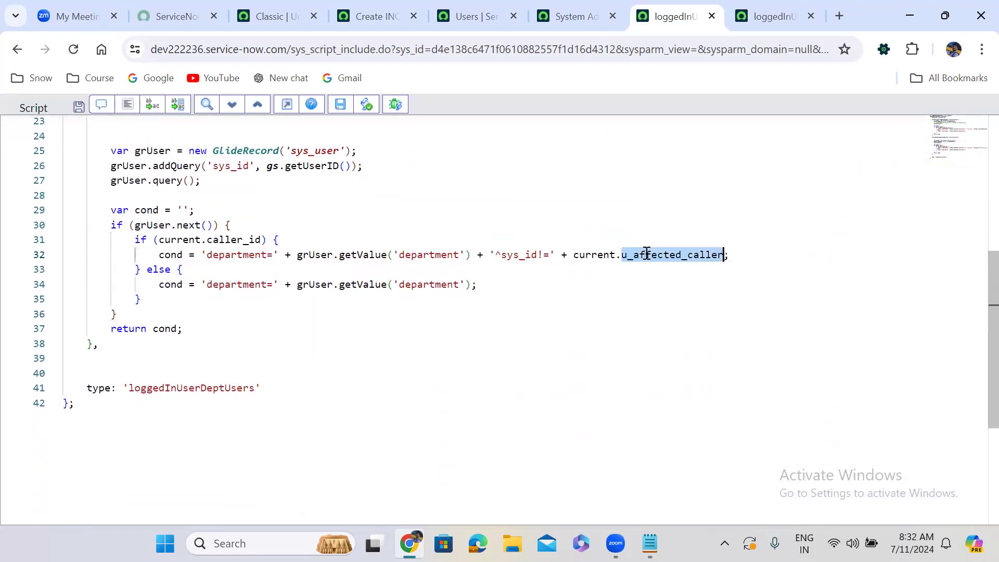
type("cal")
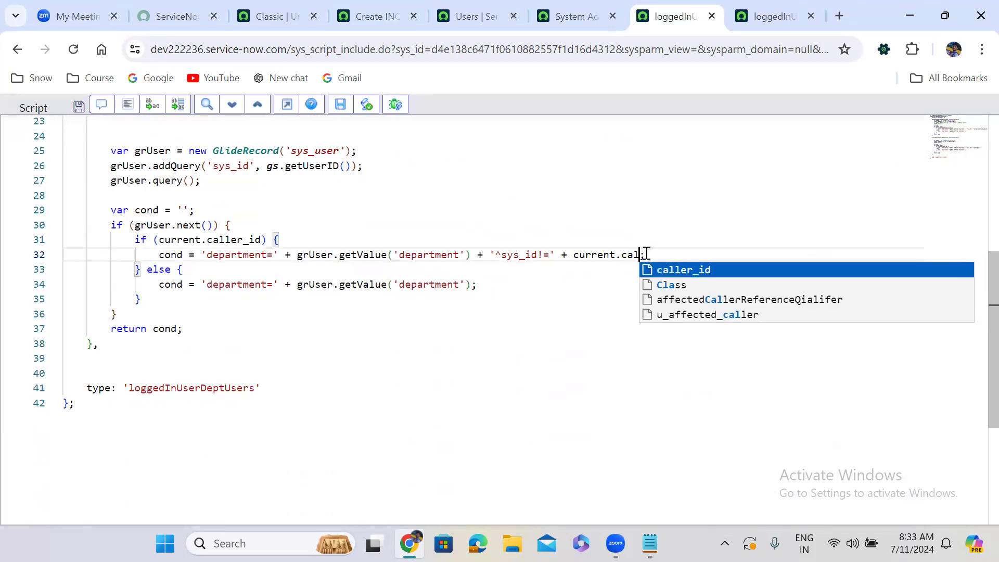
key("Return")
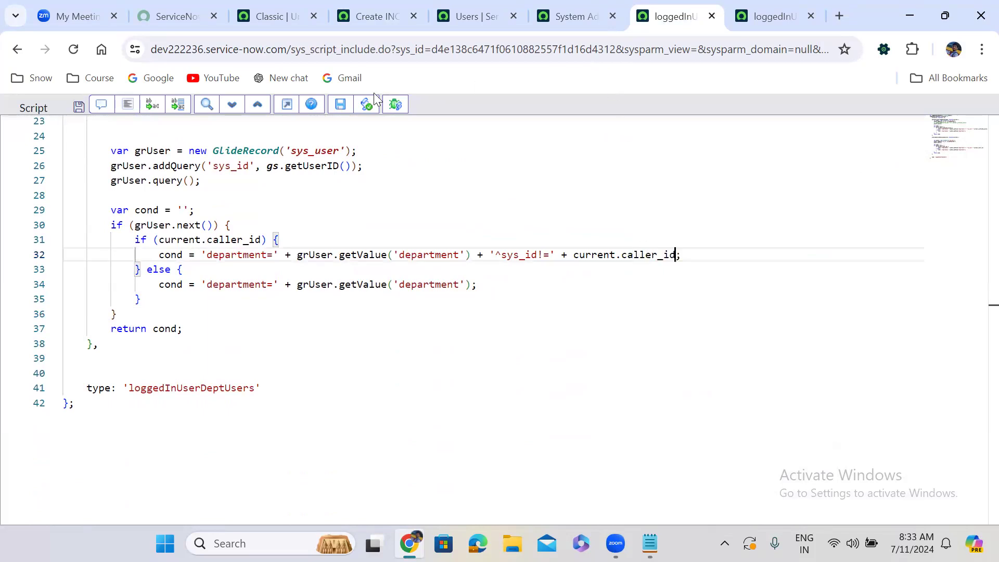
Leave the full-screen editor and save the script include with the caller_id condition, staying on the record.
left_click(288, 104)
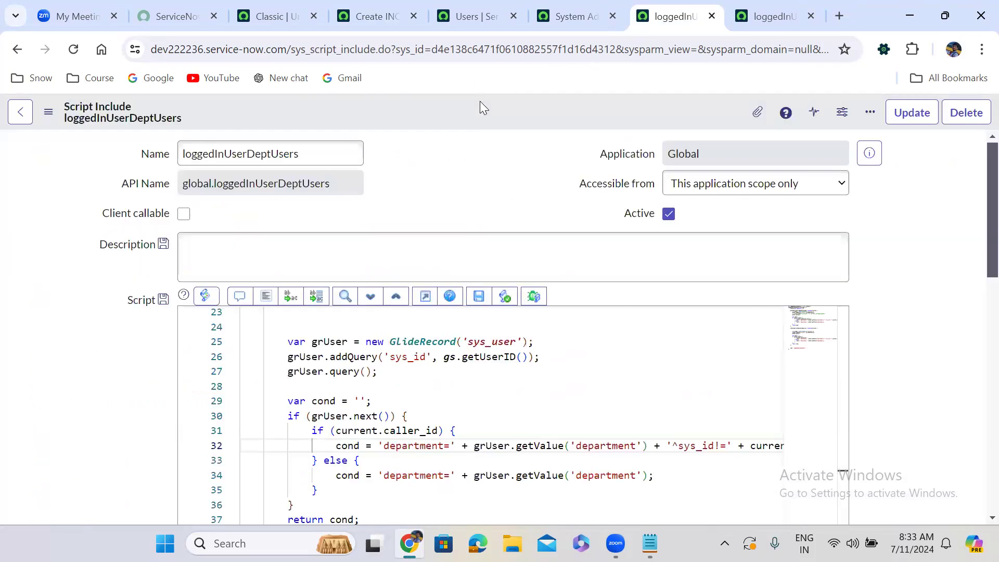
right_click(479, 101)
left_click(507, 112)
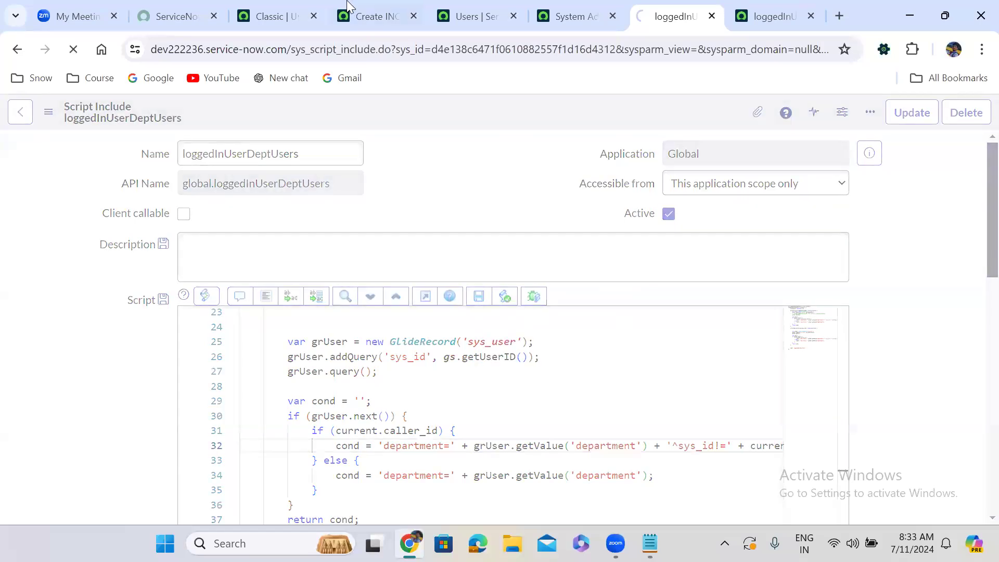
Reload the new incident form, discarding unsaved changes, and select System Administrator as Caller from the user lookup list.
left_click(374, 16)
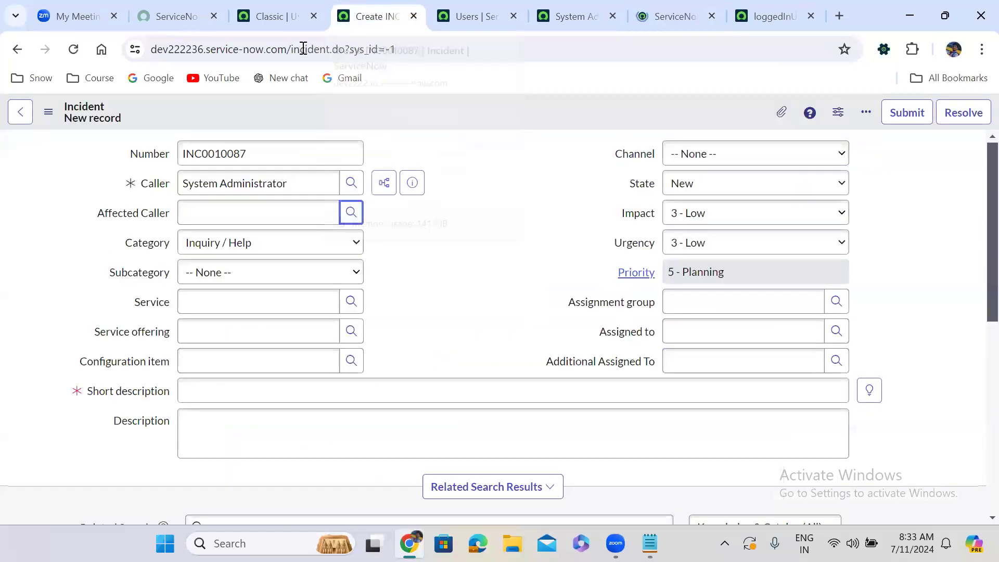
left_click(73, 50)
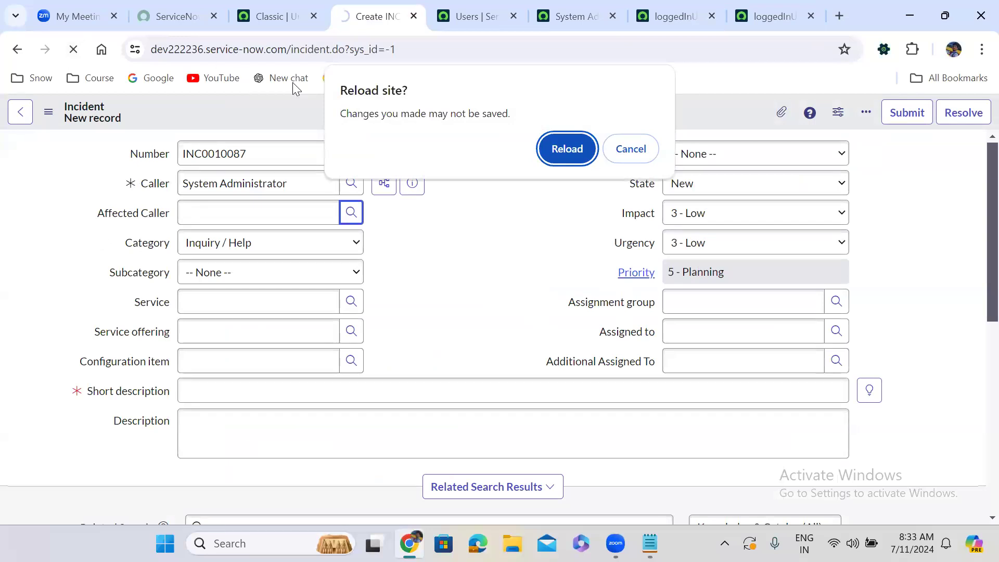
left_click(586, 153)
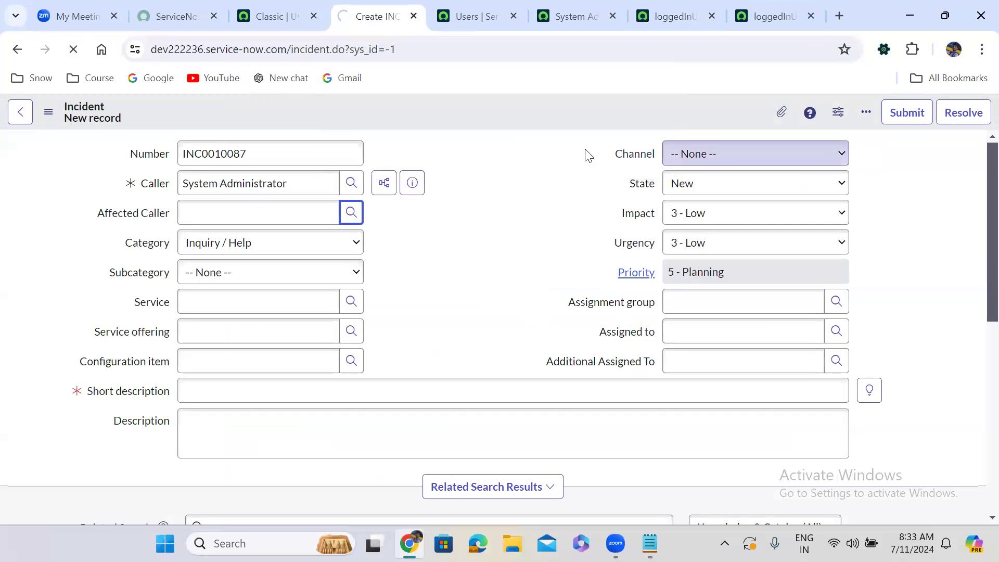
left_click(421, 210)
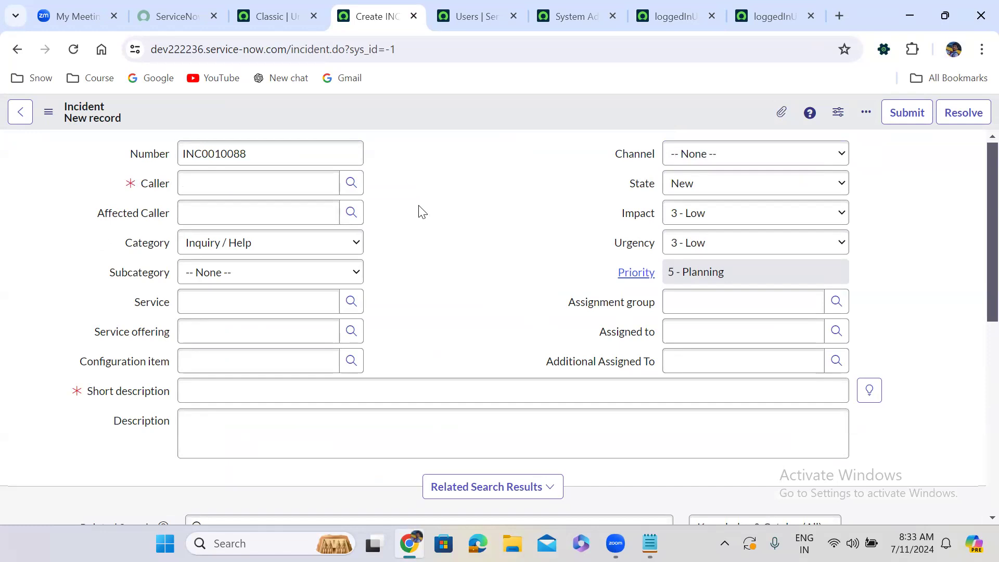
left_click(251, 180)
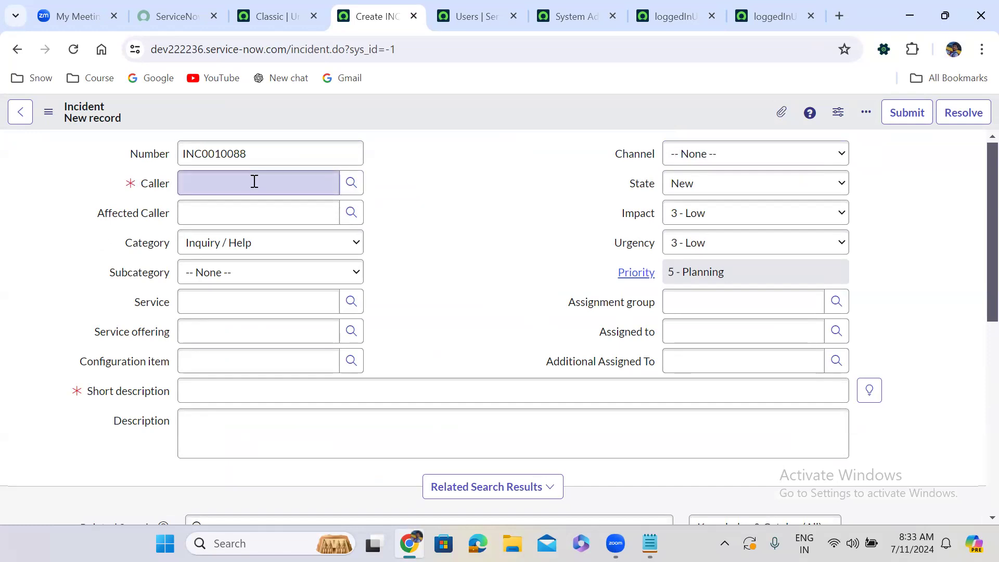
left_click(350, 183)
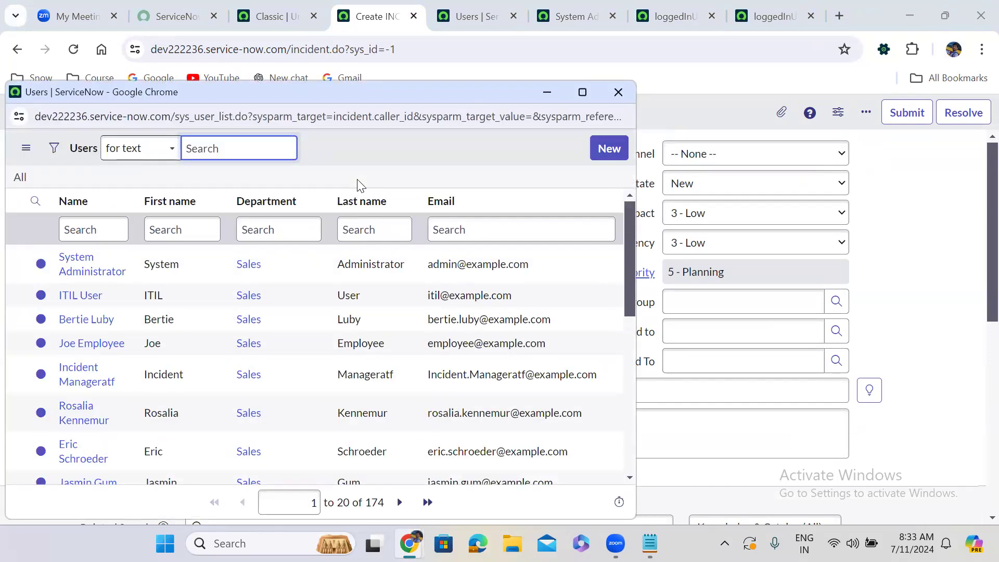
left_click(87, 269)
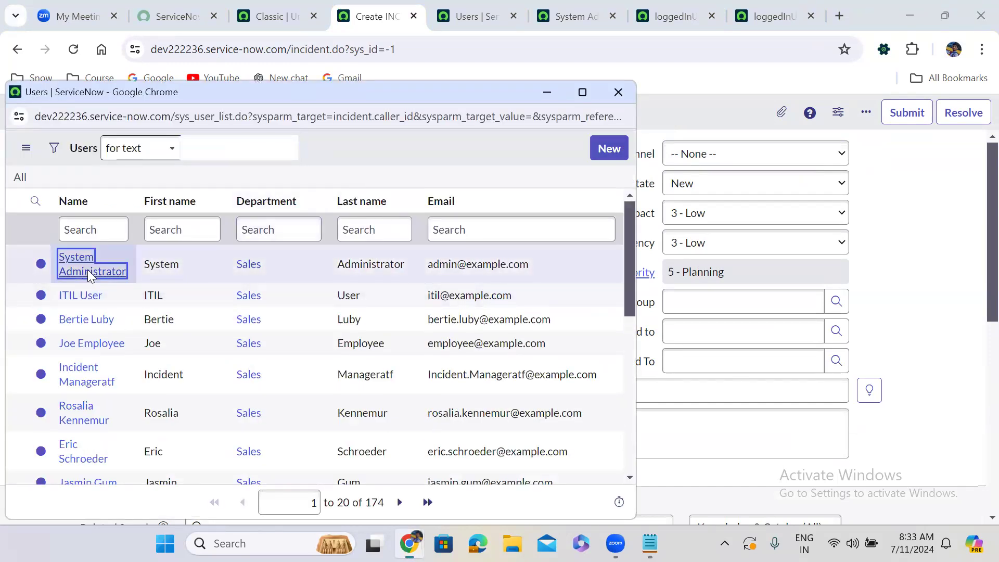
Check the users offered in the Affected Caller lookup while System Administrator is the Caller, and close the lookup.
left_click(353, 212)
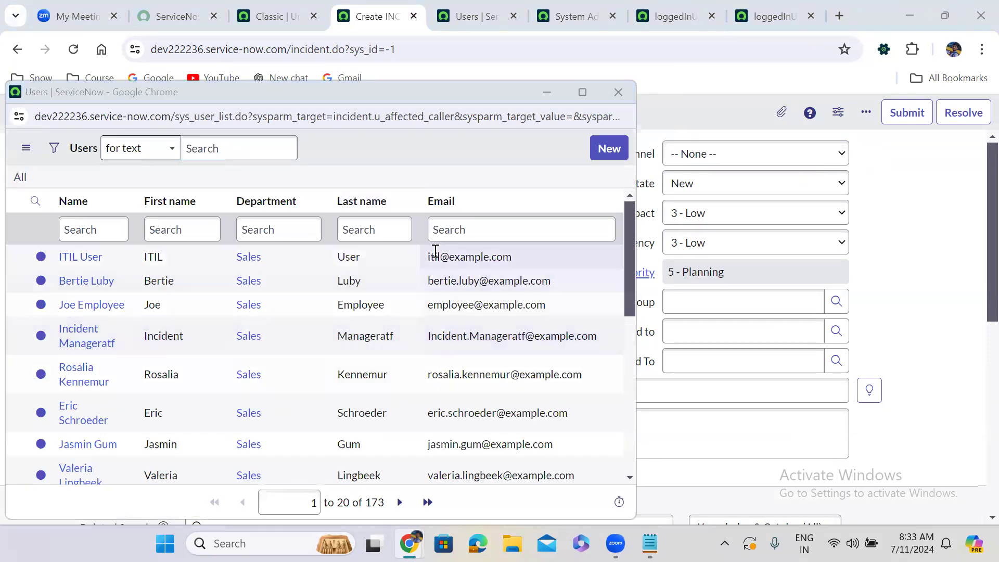
left_click(618, 92)
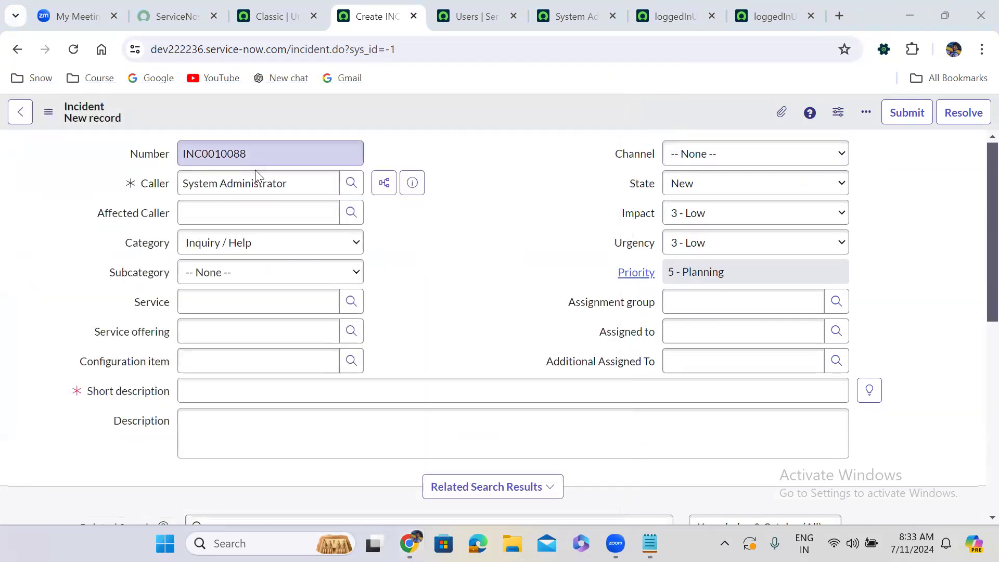
Clear Caller, set Affected Caller to System Administrator, and check the users offered in the Caller lookup.
triple_click(266, 188)
key("BackSpace")
left_click(222, 223)
type("sts")
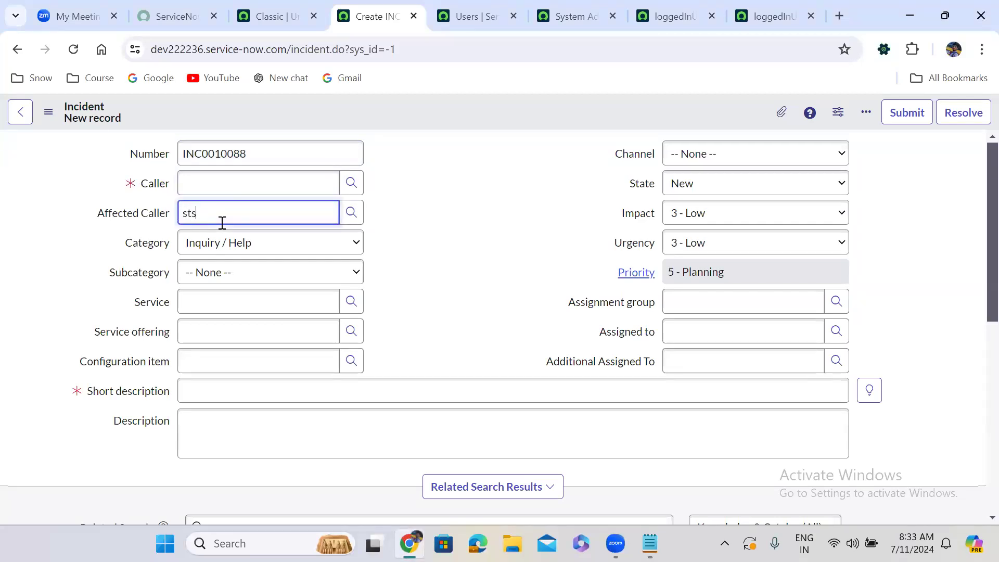
key("BackSpace")
type("ys")
left_click(227, 256)
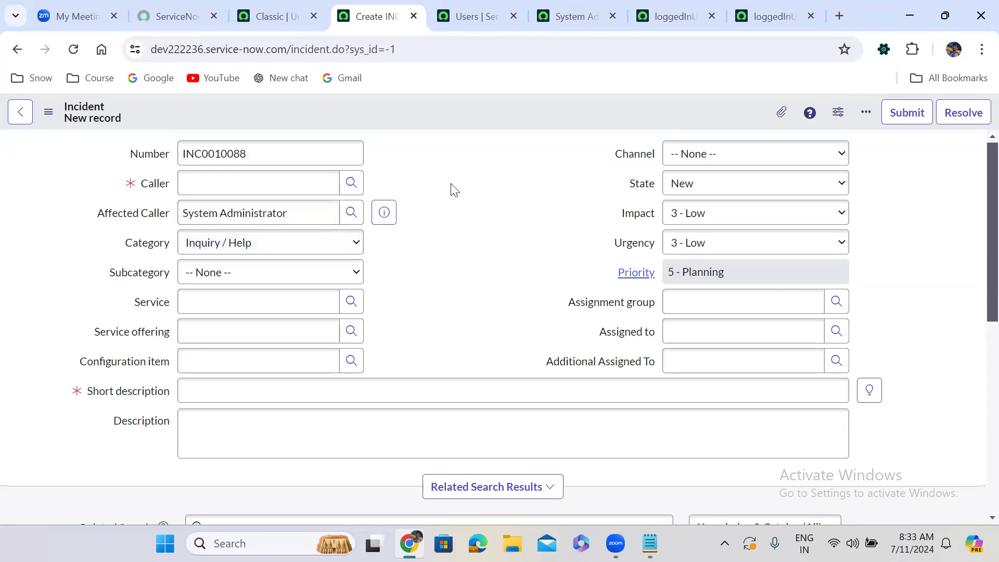
left_click(350, 183)
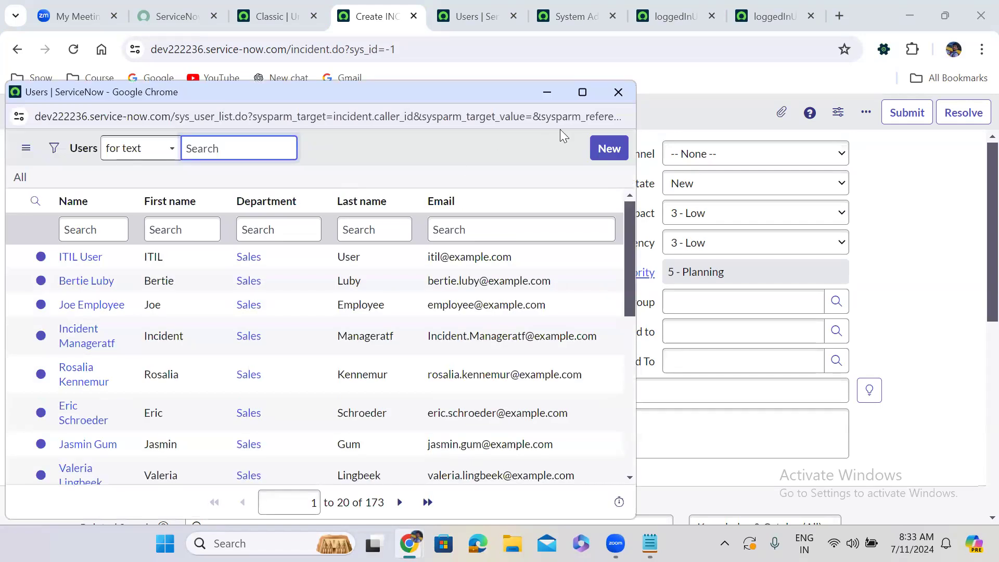
left_click(618, 92)
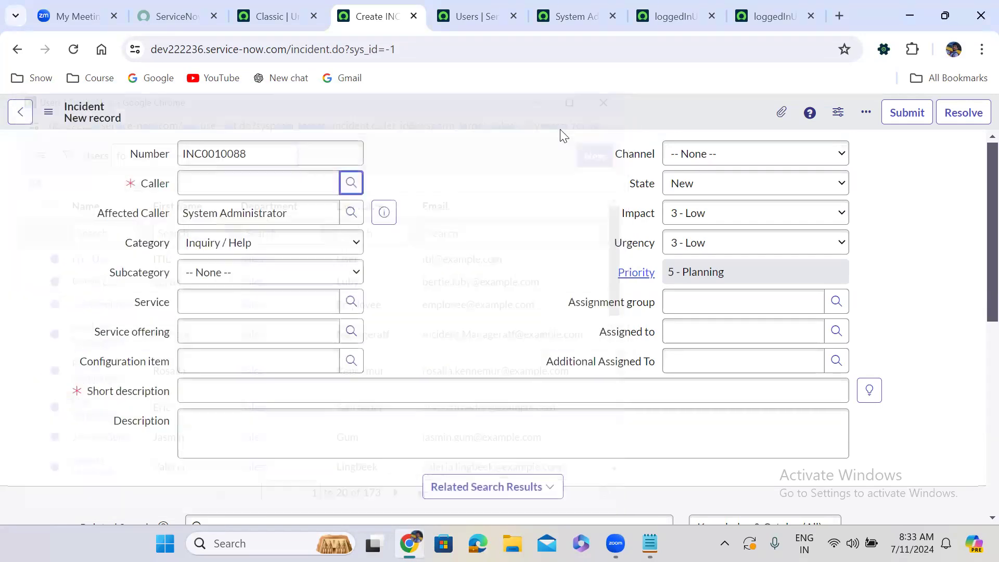
List all allowed users in the Caller field with the ** wildcard and choose a suggested user other than System Administrator.
left_click(243, 174)
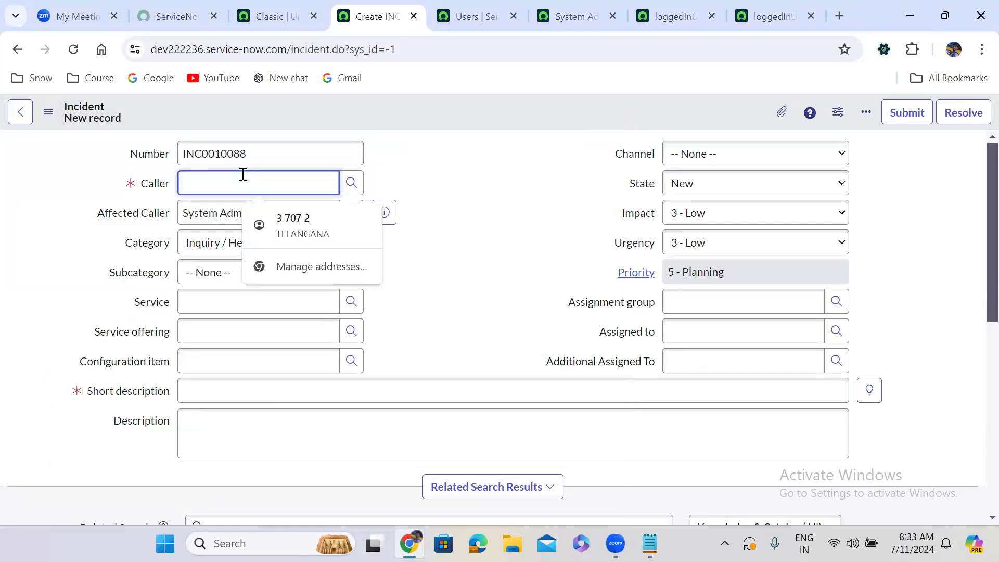
type("**")
left_click(219, 323)
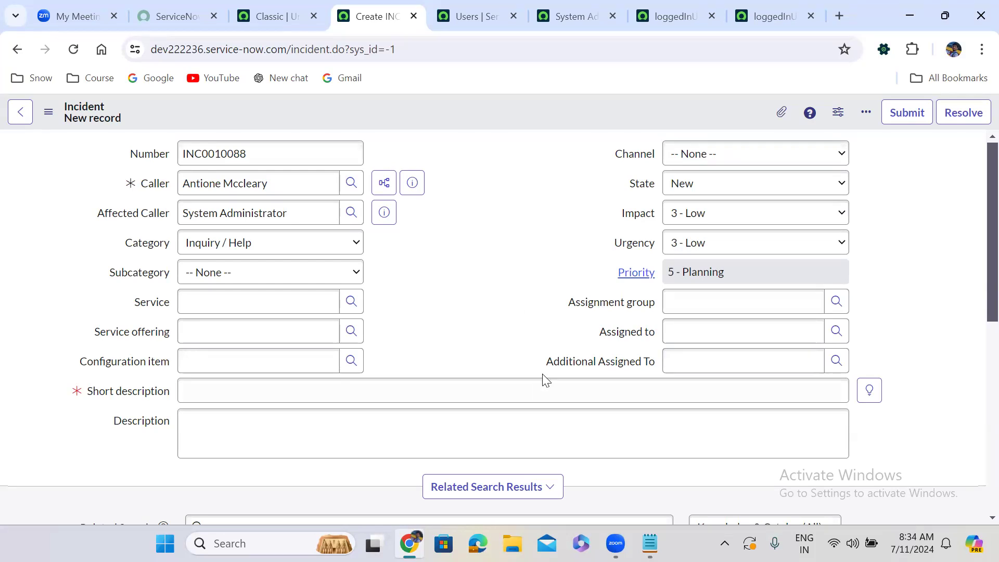
Switch to Notepad, add the heading "Related List:" below the reference qualifier line, and return to the incident form.
key("alt+Tab")
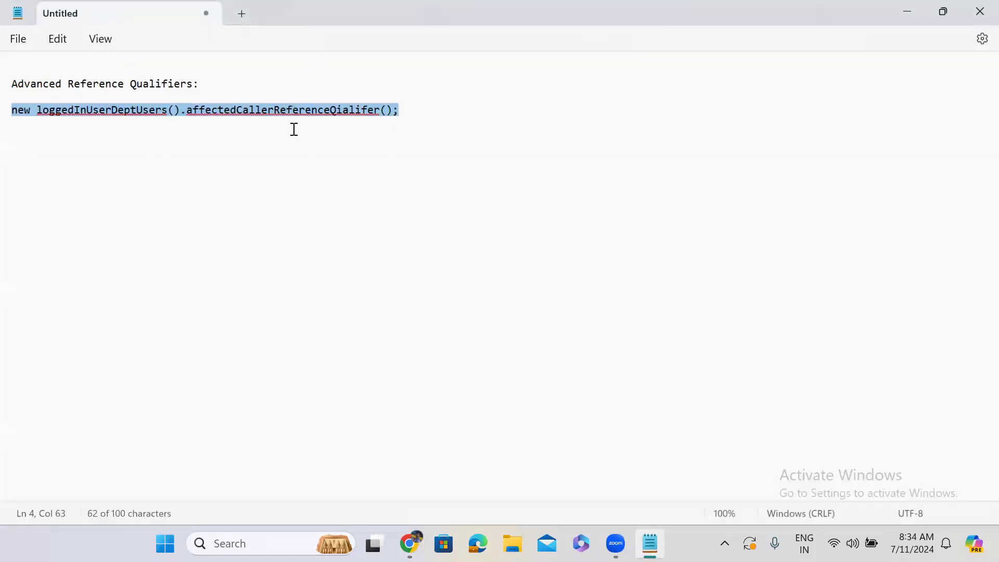
left_click(406, 110)
key("Return")
key("Return")
key("Return")
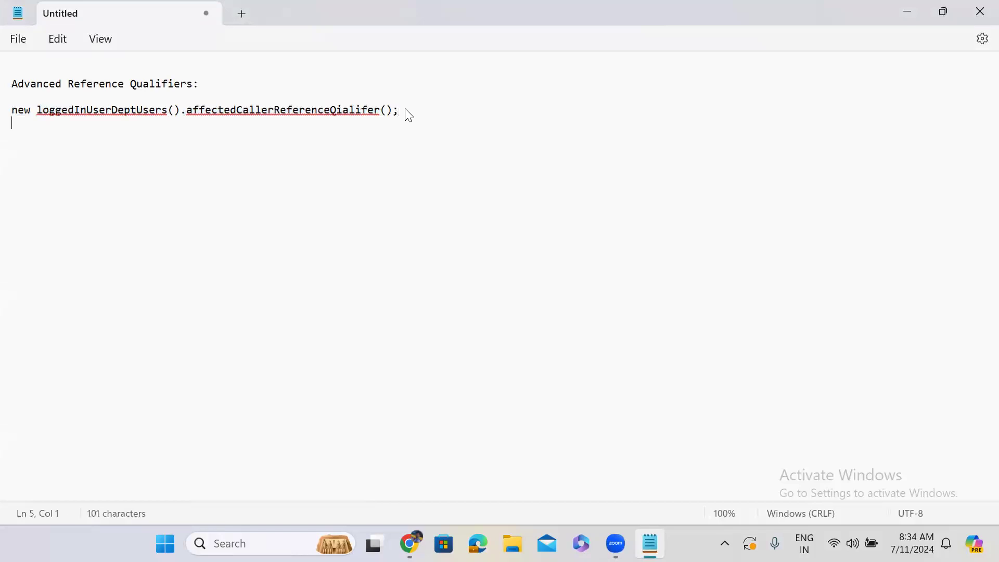
type("Related List:")
key("Return")
key("Return")
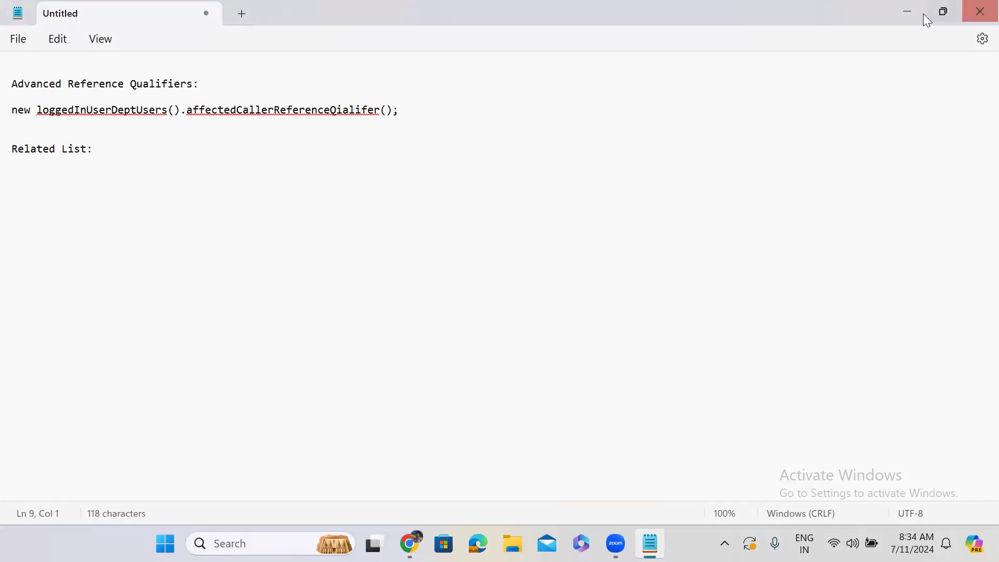
left_click(909, 13)
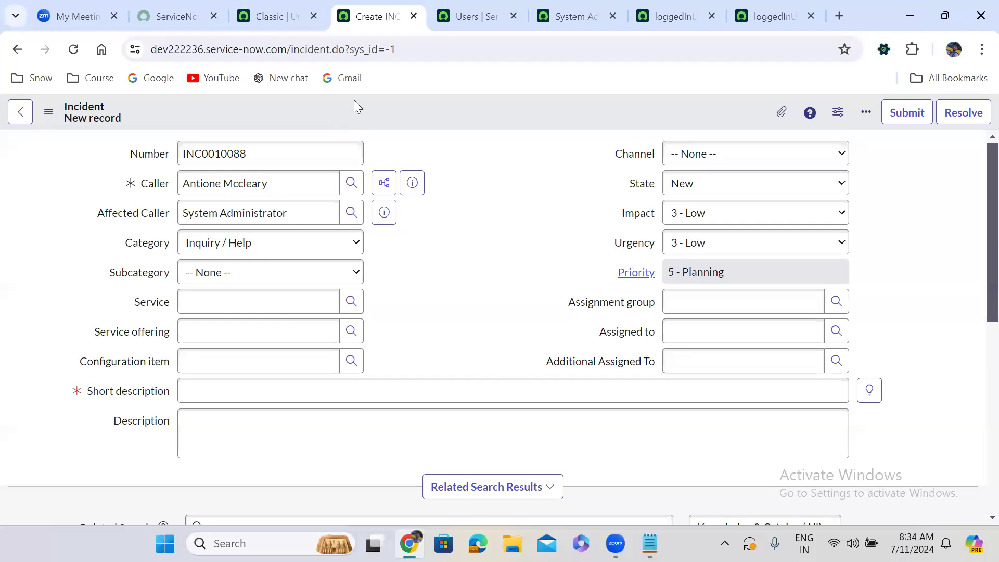
Set the incident's Short description to "test" and save the record, staying on the form.
left_click(198, 392)
type("test")
left_click(495, 216)
right_click(440, 116)
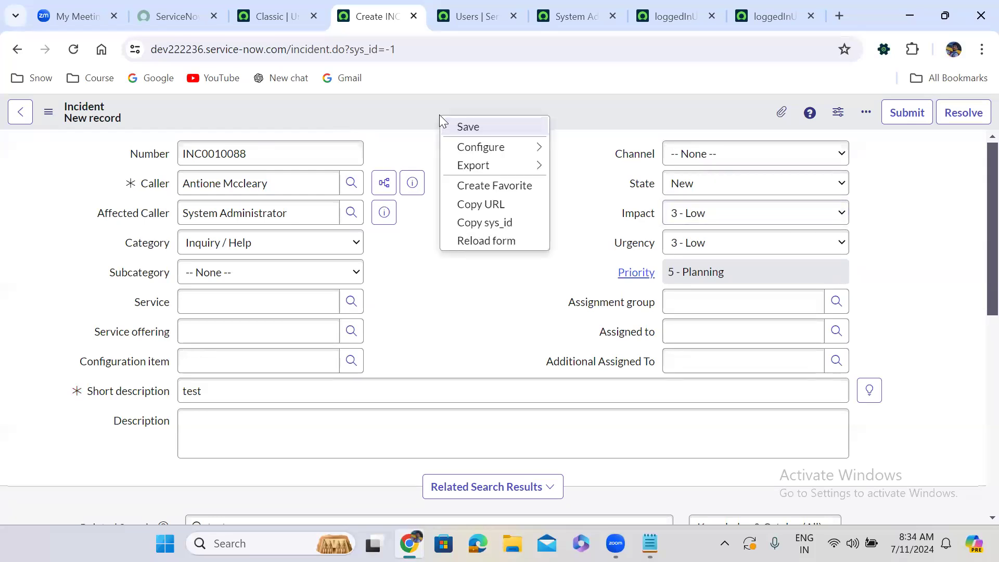
left_click(482, 128)
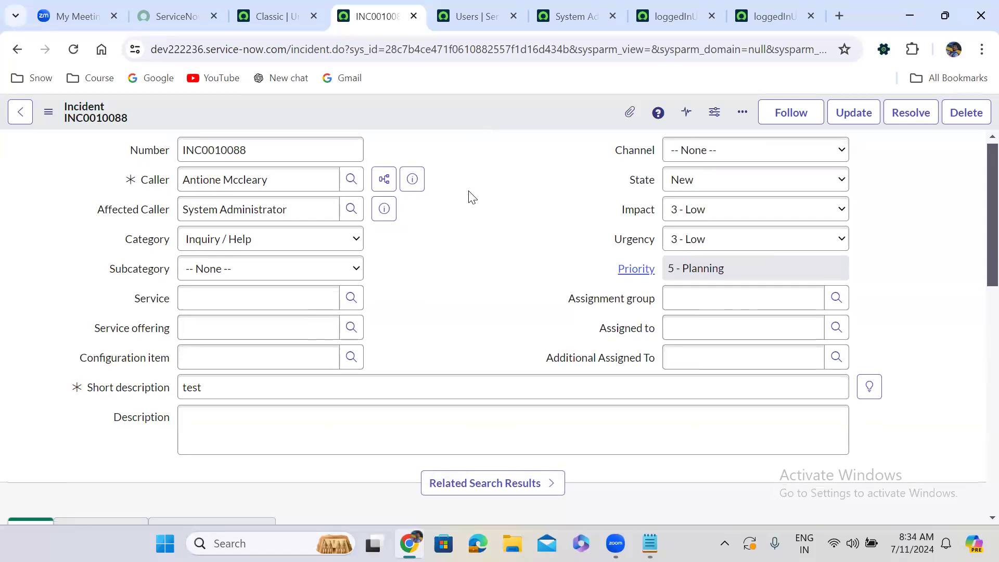
Look through the saved incident's related lists: Task SLAs, Affected CIs, Impacted Services/CIs, Child Incidents and Metrics.
scroll(471, 197, "down", 10)
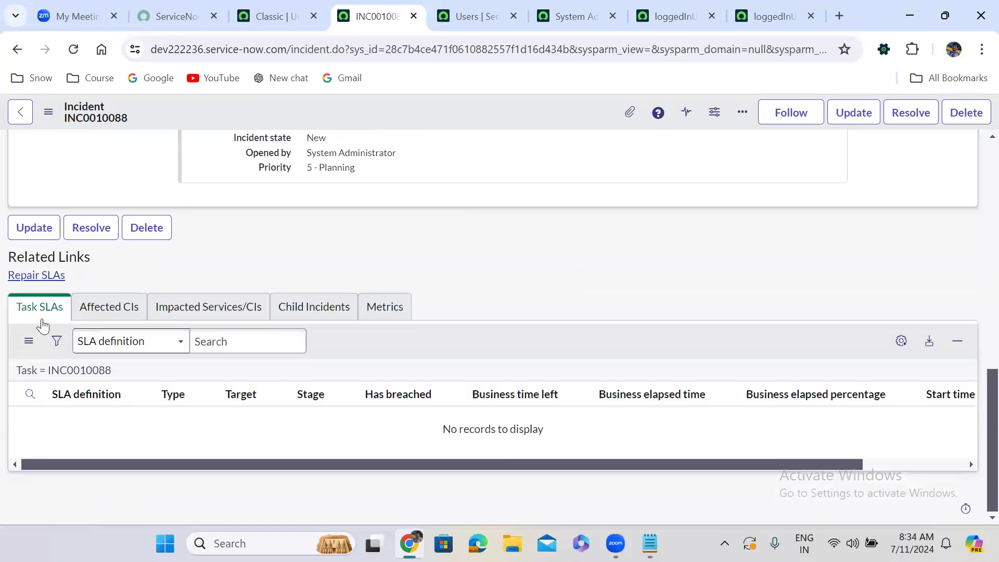
left_click(103, 313)
left_click(189, 326)
left_click(322, 320)
left_click(396, 325)
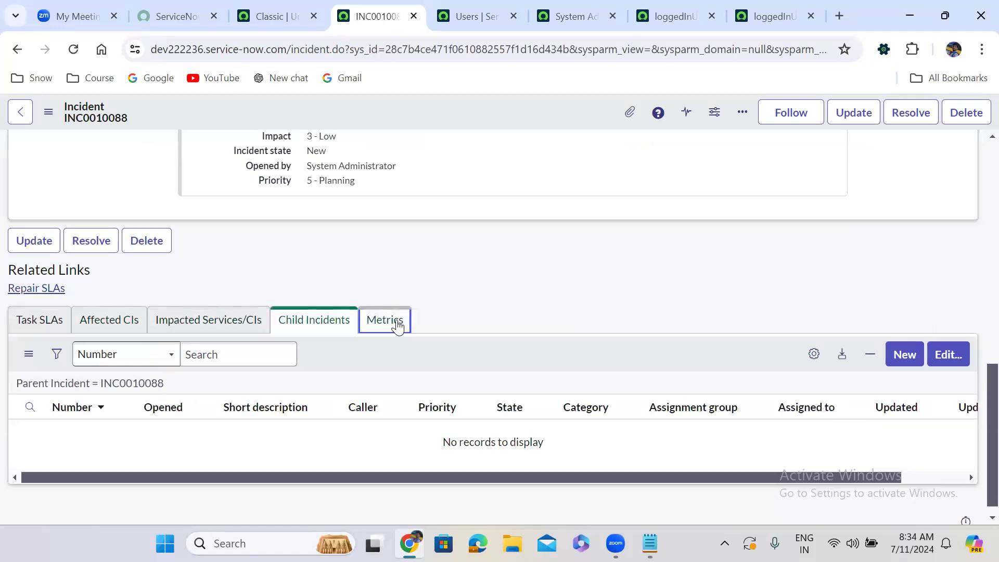
left_click(25, 333)
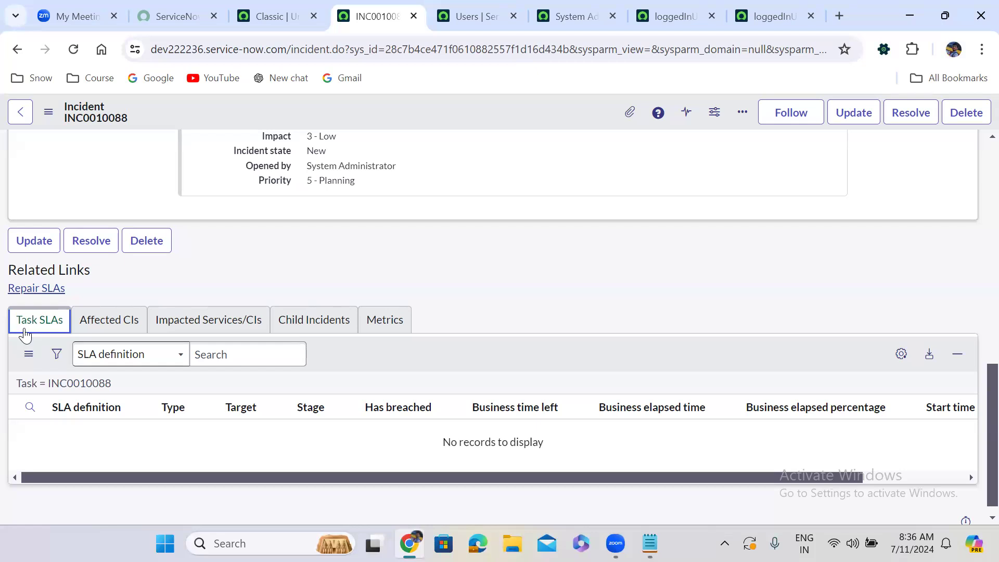
left_click(270, 528)
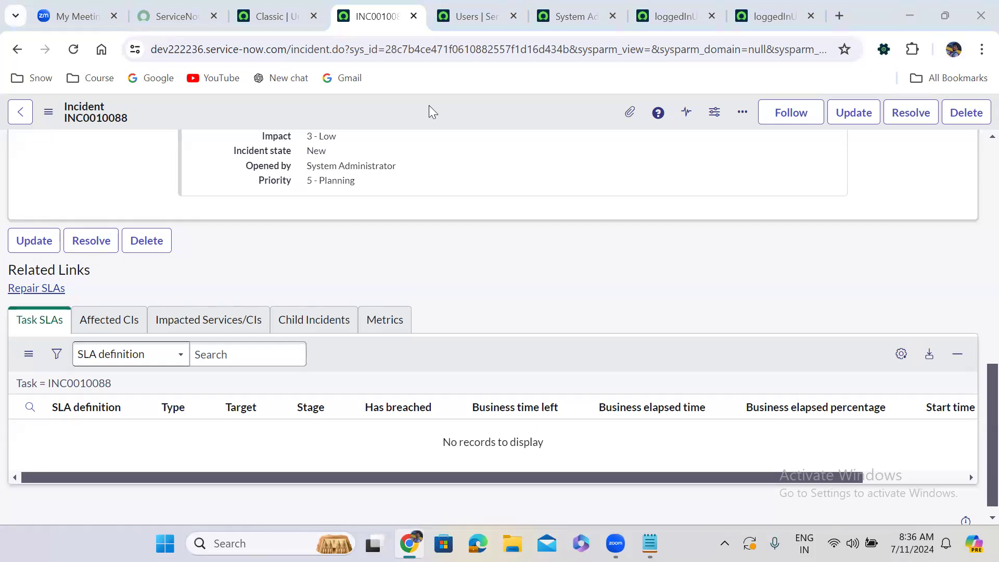
Open the related lists configuration for the Incident form, review the available and selected lists, and cancel back to the incident.
right_click(412, 106)
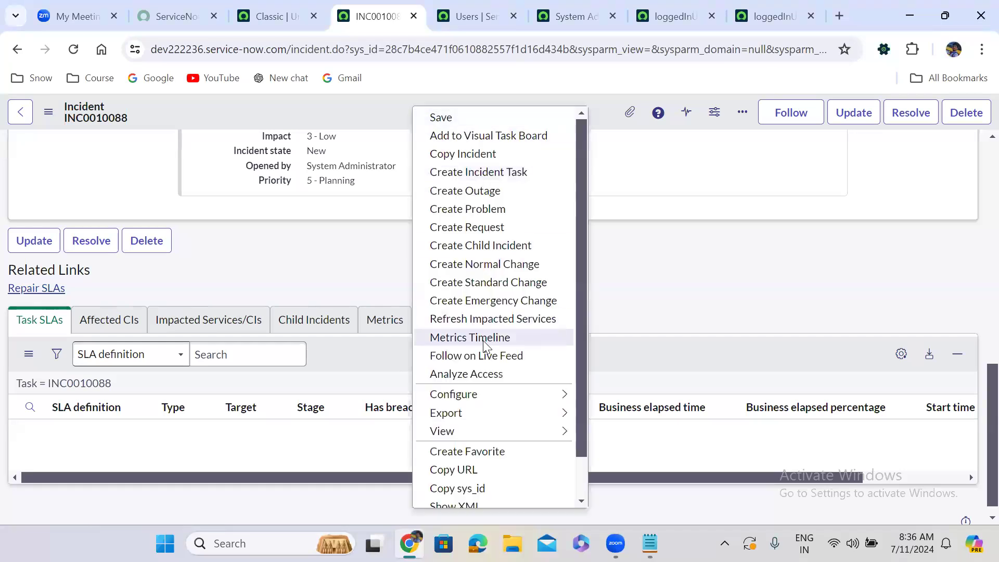
mouse_move(487, 394)
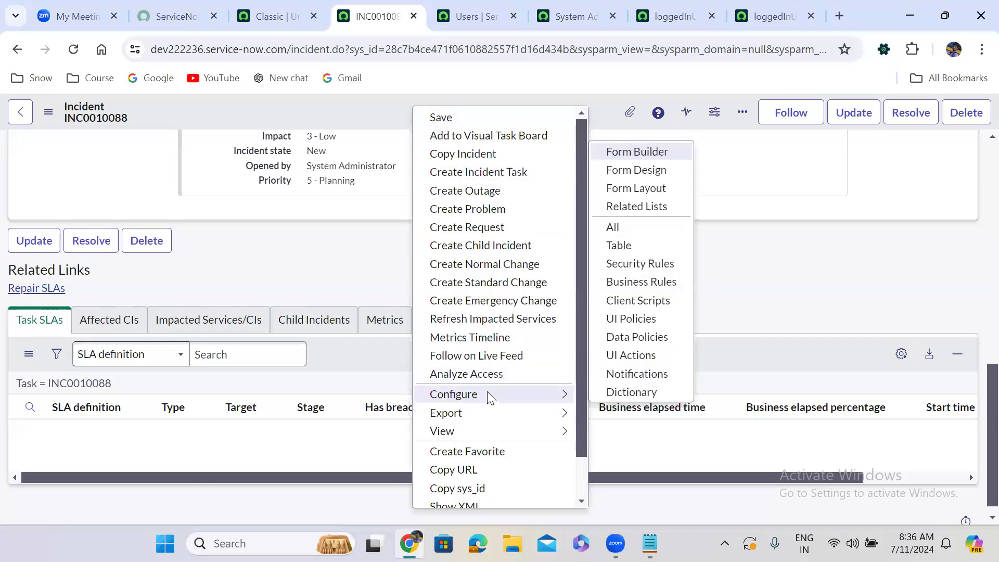
left_click(626, 207)
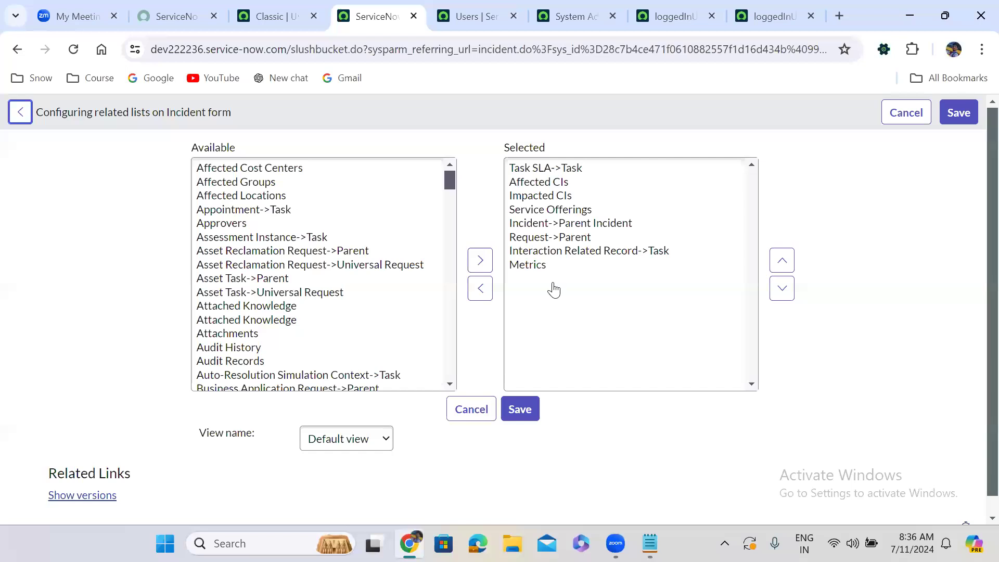
left_click(542, 165)
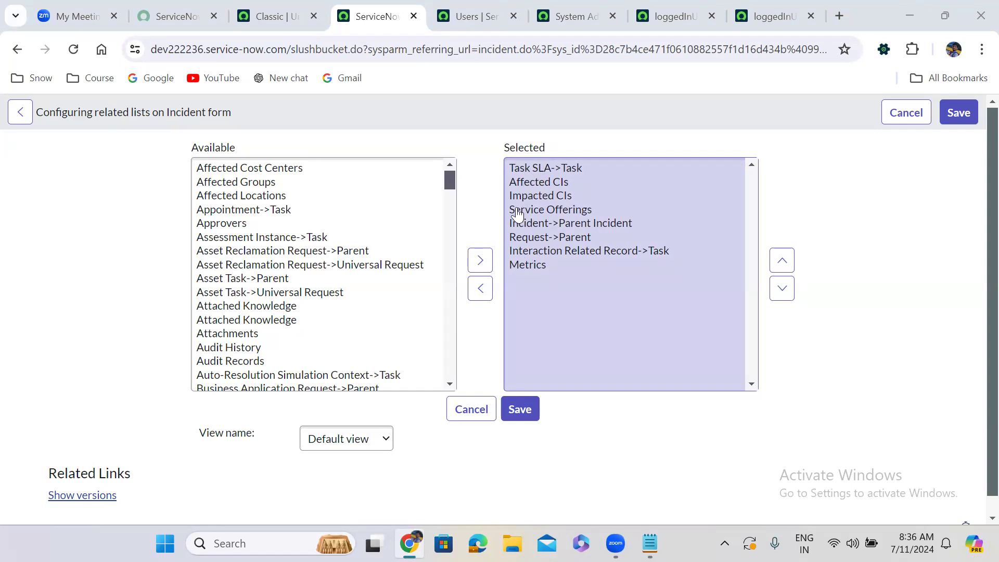
left_click(467, 410)
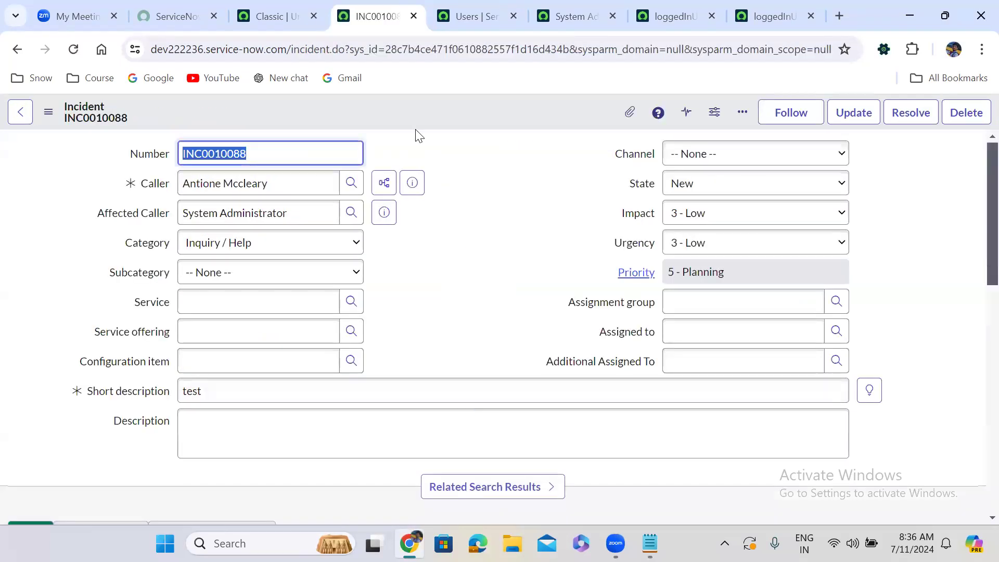
key("alt+Tab")
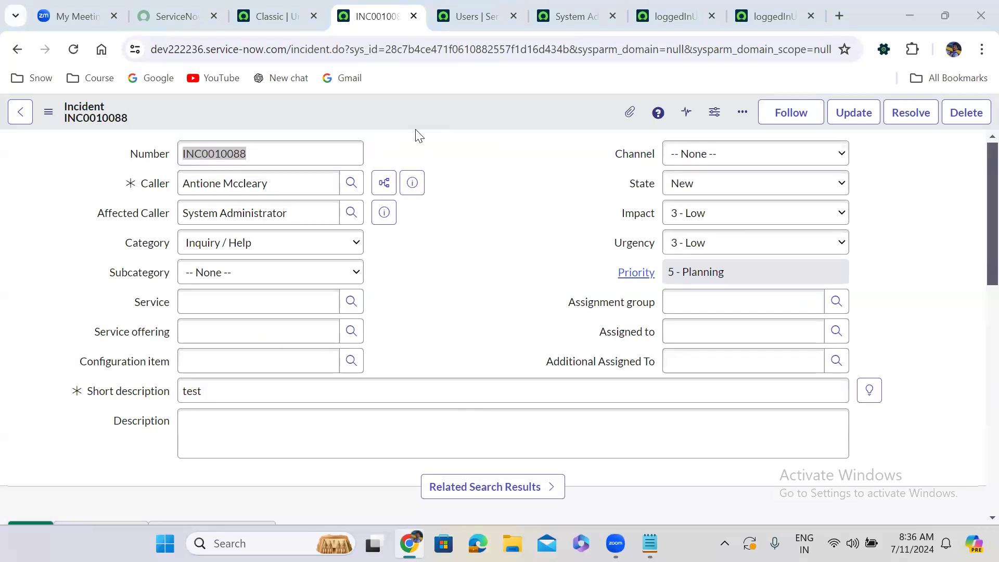
left_click(446, 199)
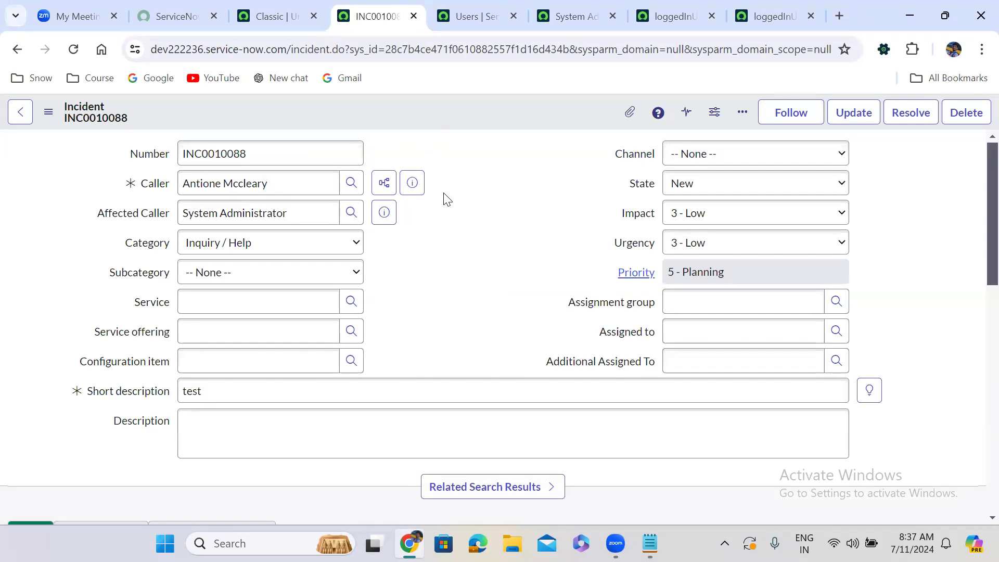
Search the application navigator for "relationships", open the System Definition Relationships list in a new browser tab, and start a new relationship record.
left_click(272, 9)
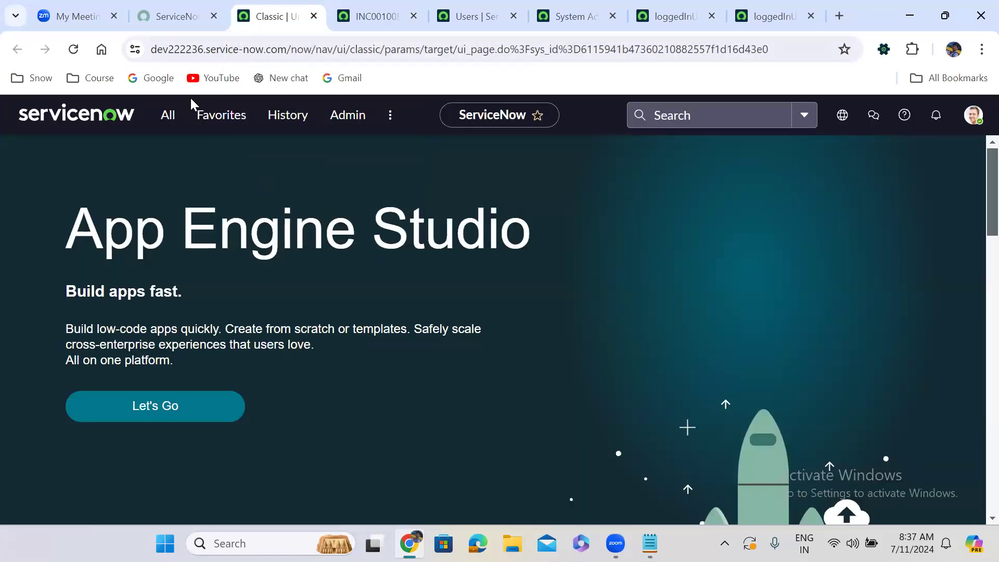
left_click(169, 116)
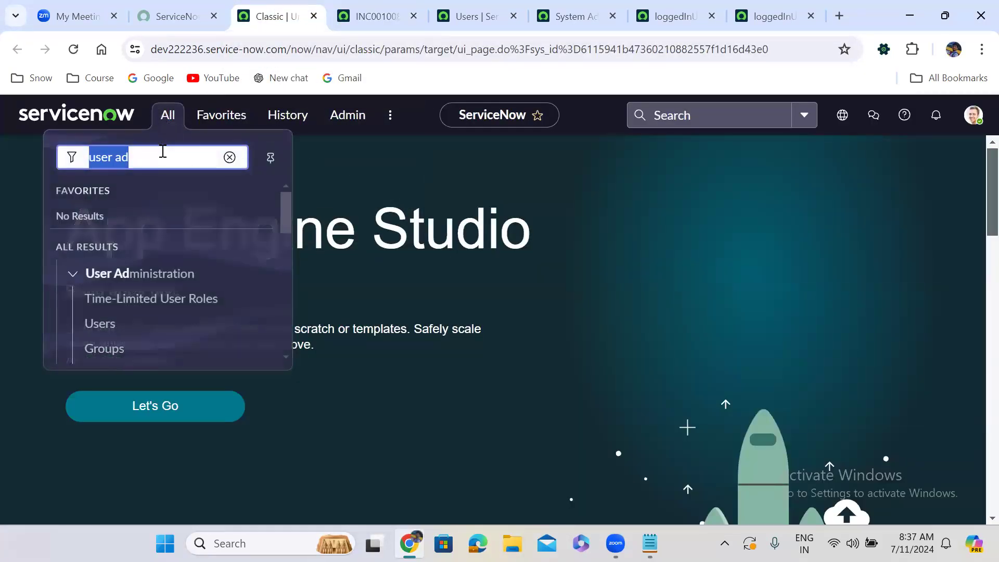
type("re")
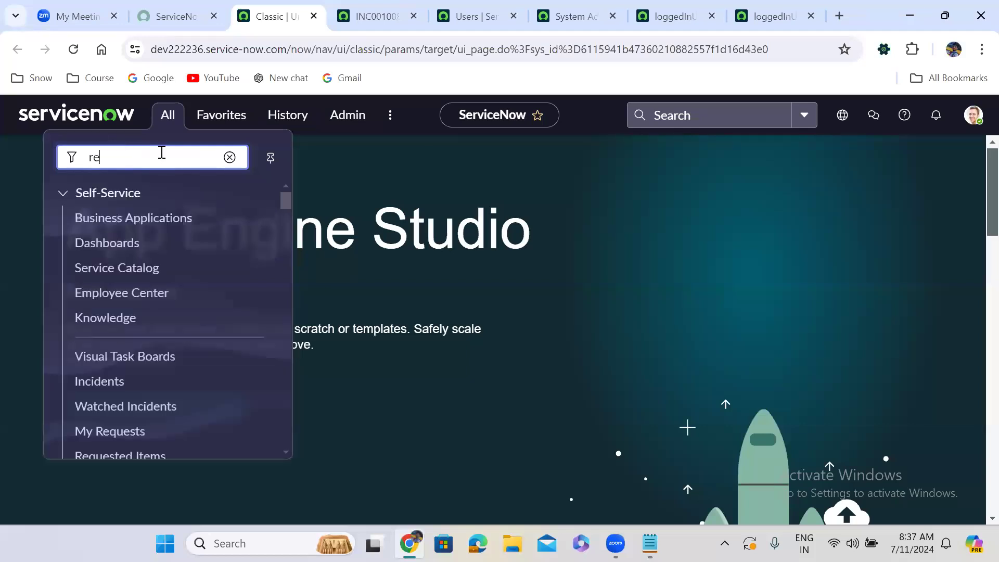
type("lati")
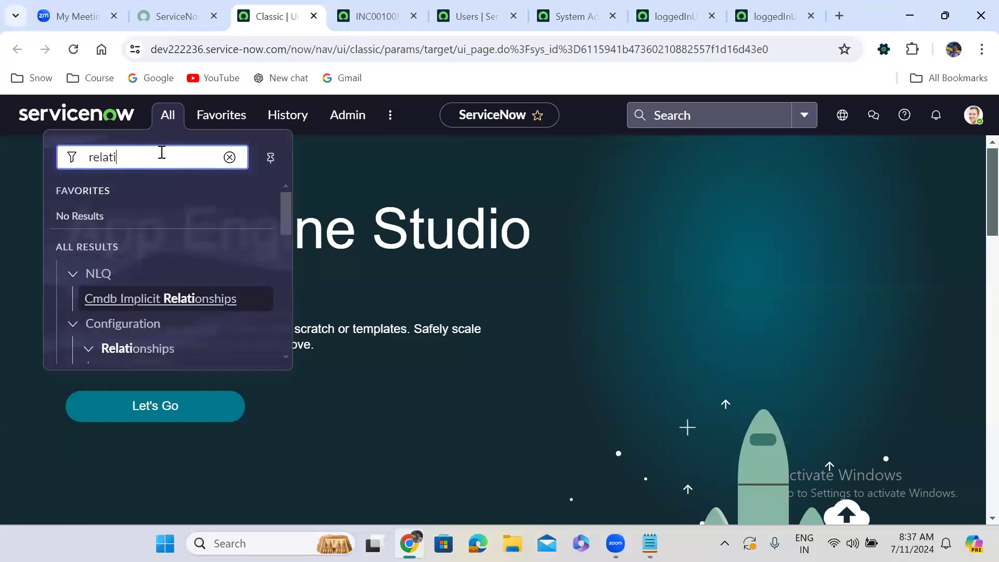
type("onsh")
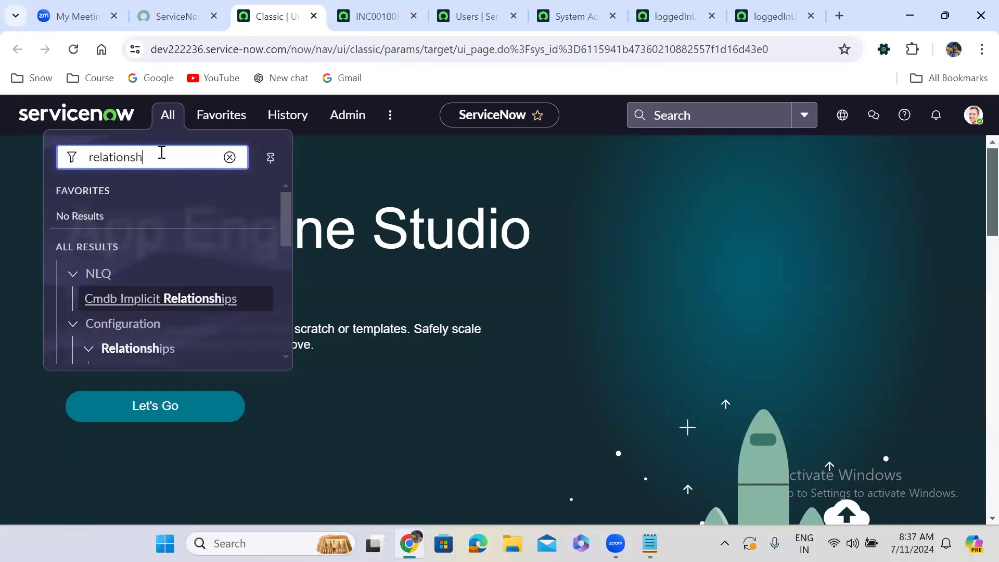
type("ips")
left_click_drag(285, 211, 292, 295)
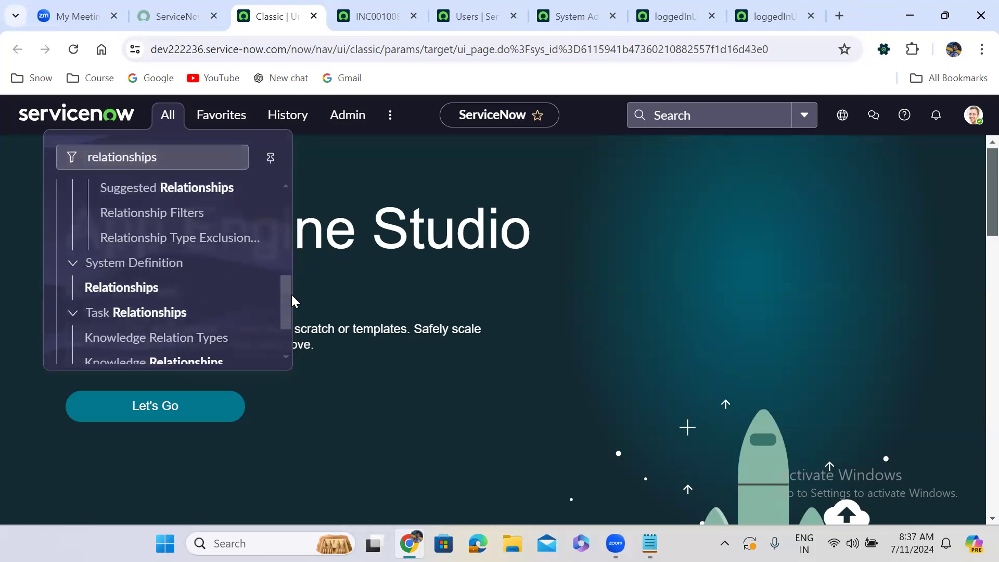
right_click(116, 286)
left_click(224, 78)
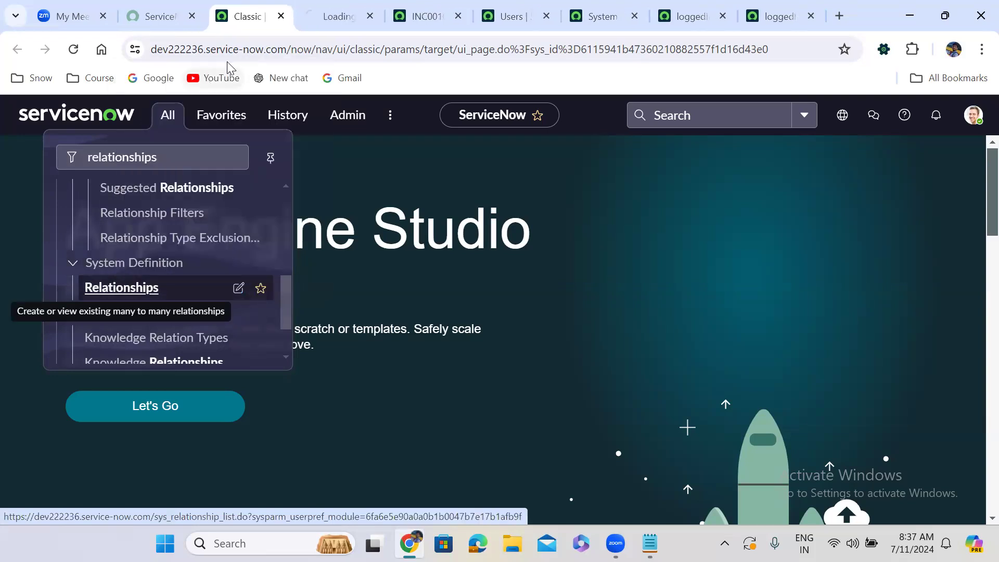
left_click(333, 16)
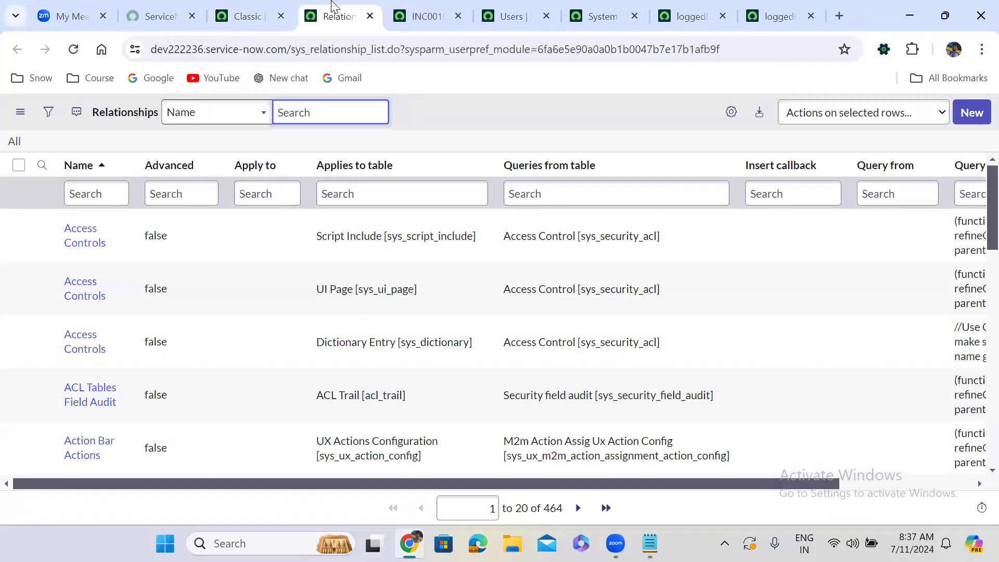
left_click(430, 142)
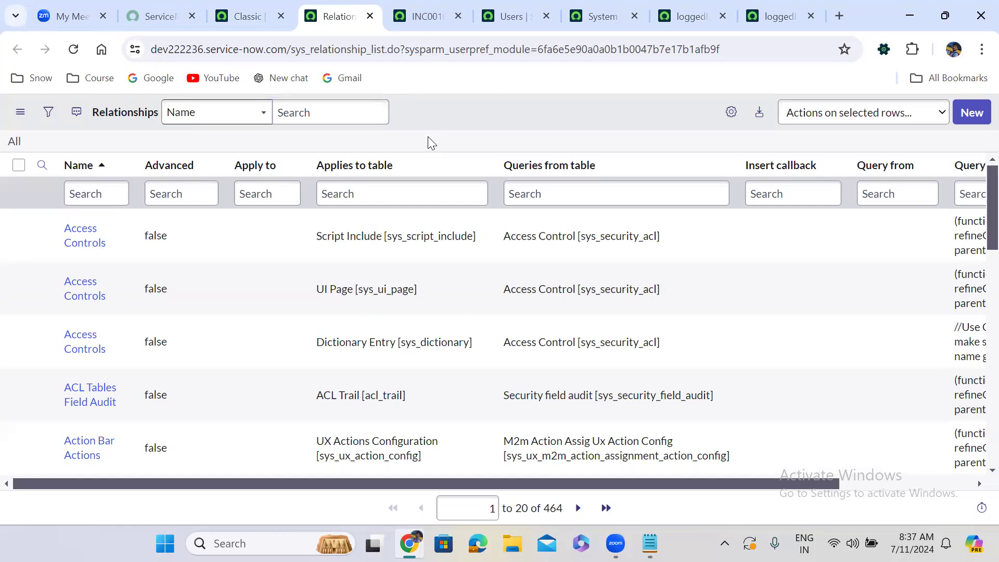
left_click(971, 112)
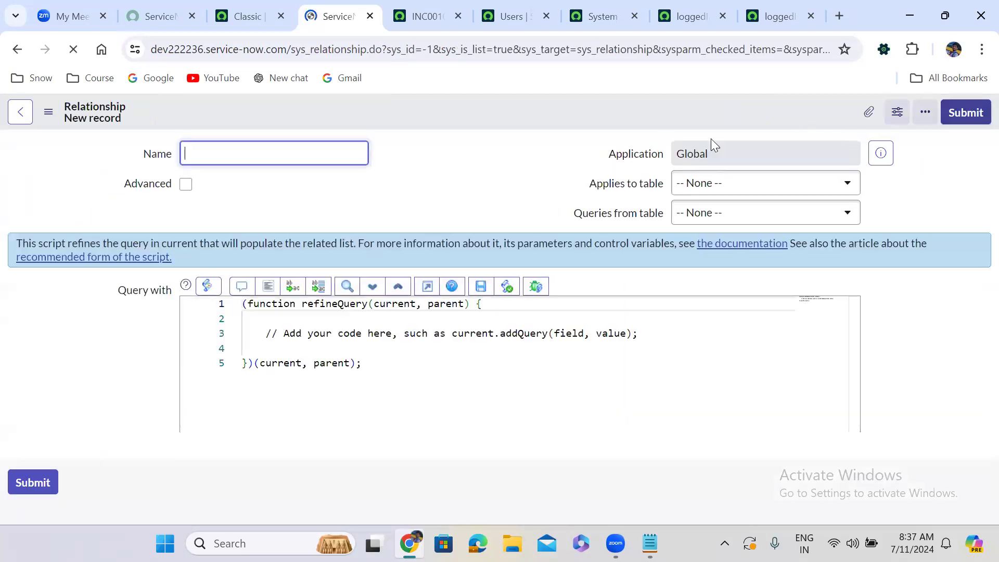
Name the new relationship "Caller Change Requests".
left_click(458, 193)
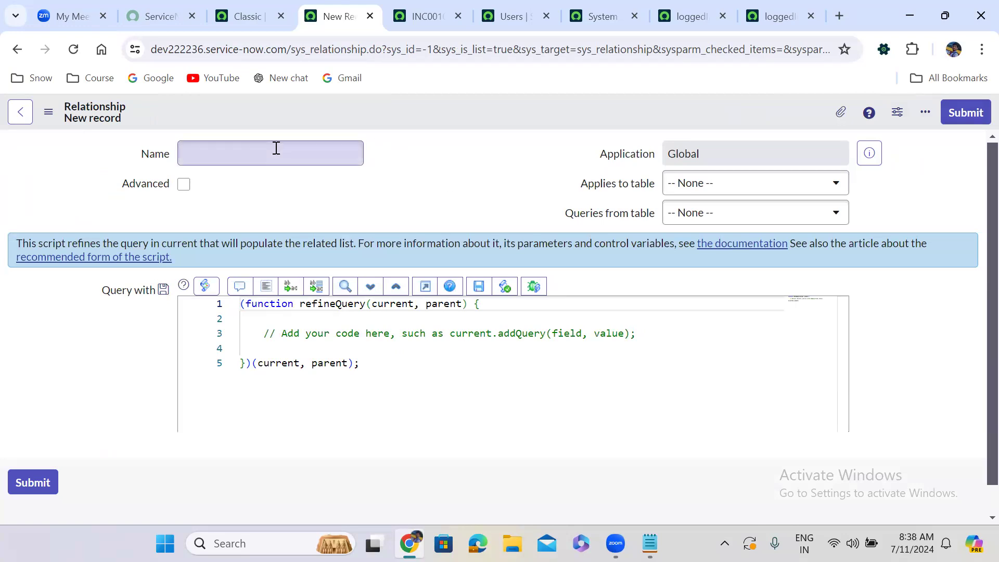
left_click(245, 149)
type("Ca")
key("BackSpace")
key("BackSpace")
type("Ch")
key("BackSpace")
key("BackSpace")
type("Caller ")
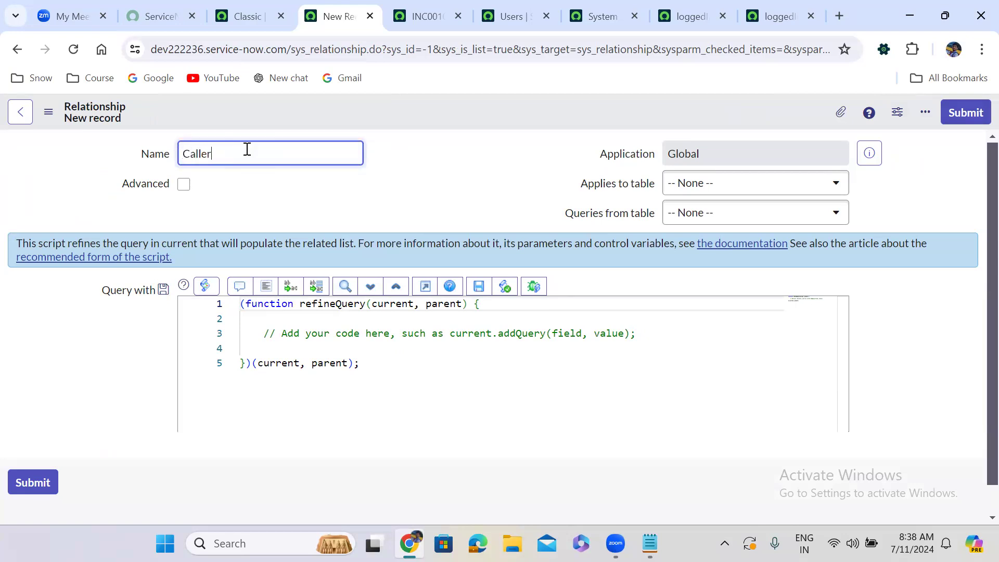
type("Change Requests")
left_click(452, 162)
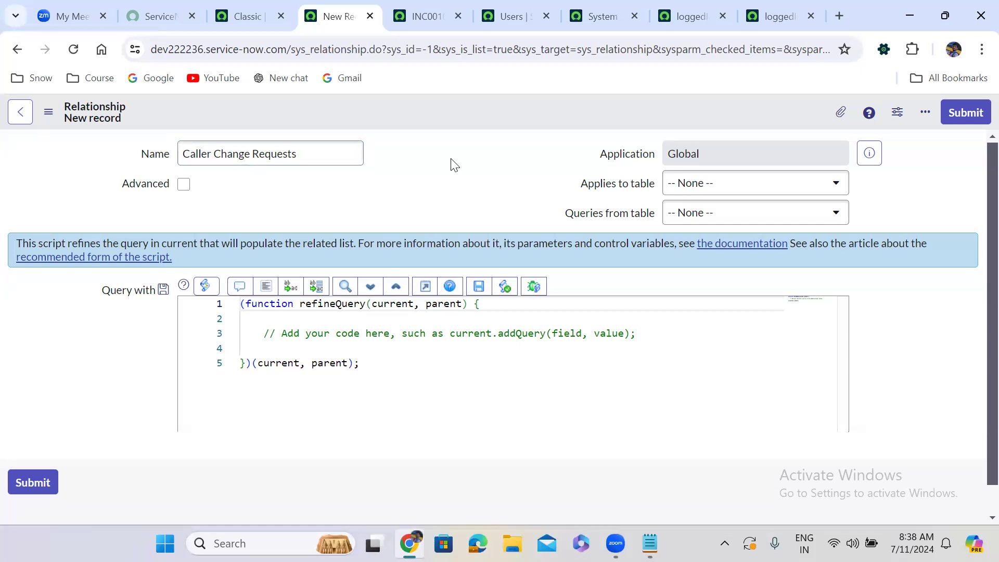
Set the relationship to apply to the Incident [incident] table and query from the Change Request [change_request] table.
left_click(704, 189)
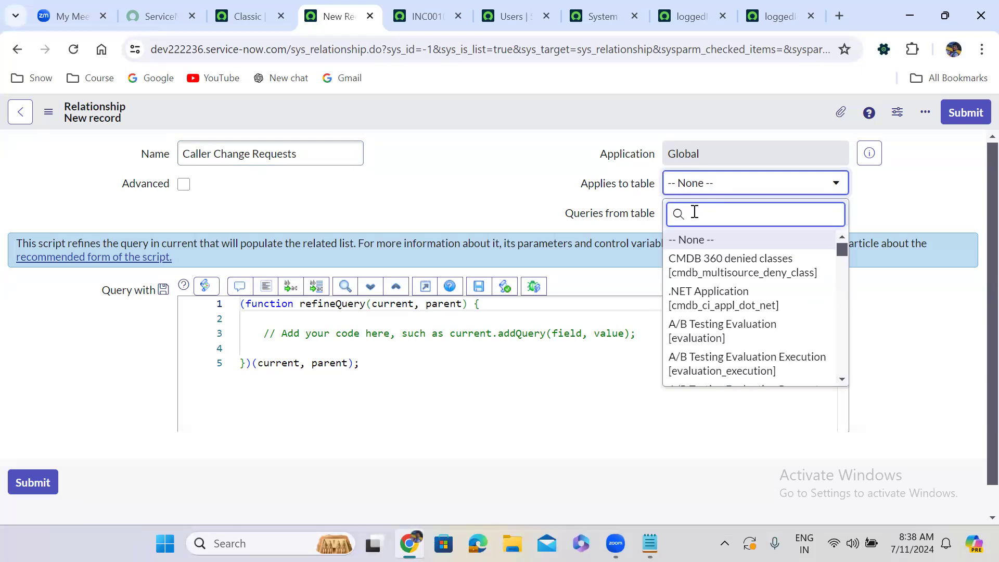
type("incident")
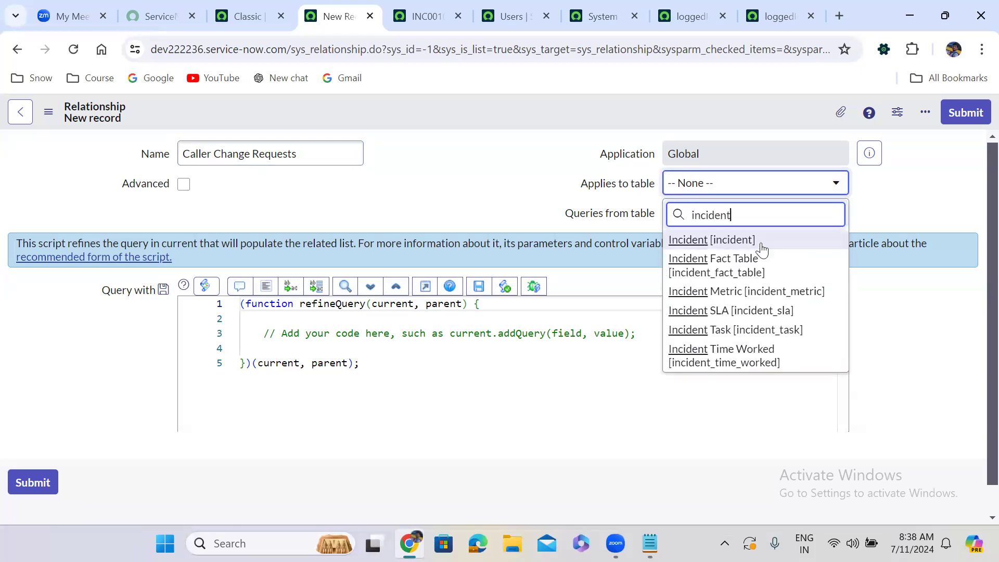
left_click(744, 241)
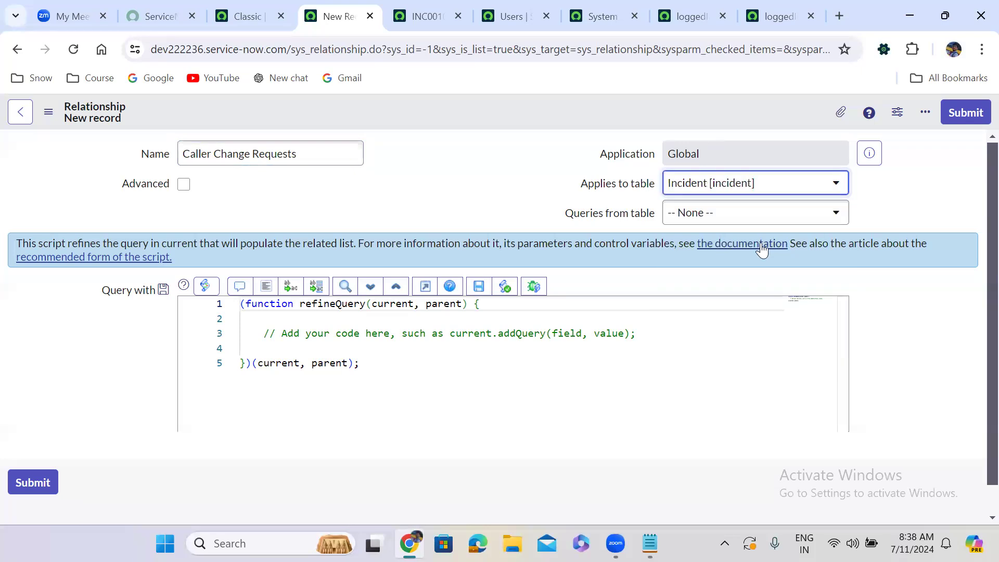
left_click(718, 216)
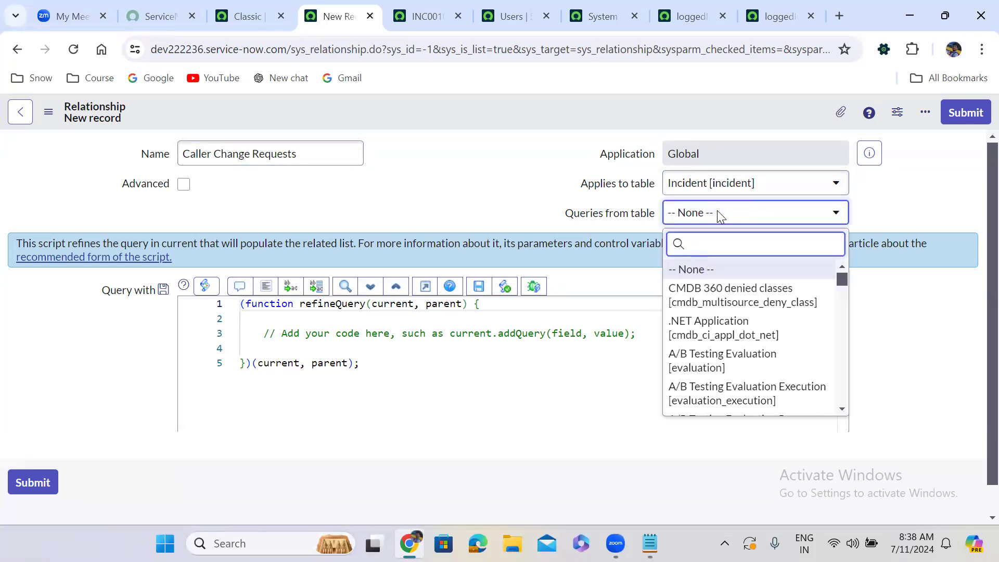
type("chan")
key("BackSpace")
type("n")
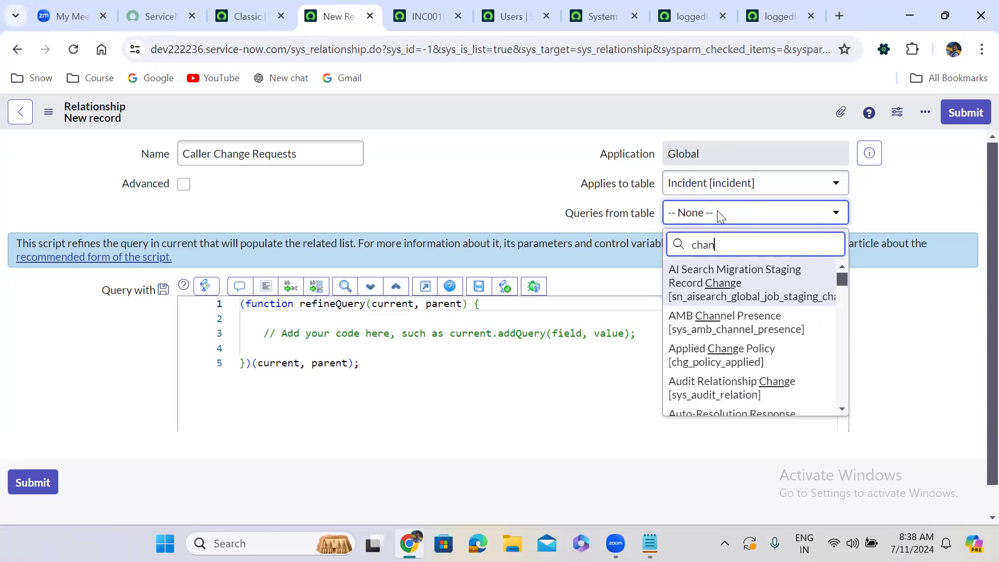
type("ge requ")
left_click(761, 270)
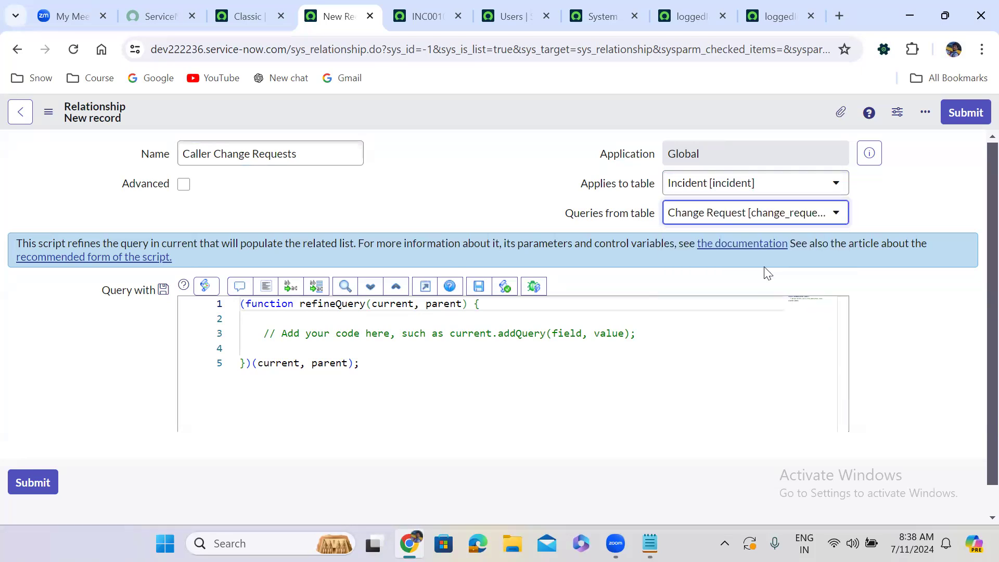
left_click(442, 153)
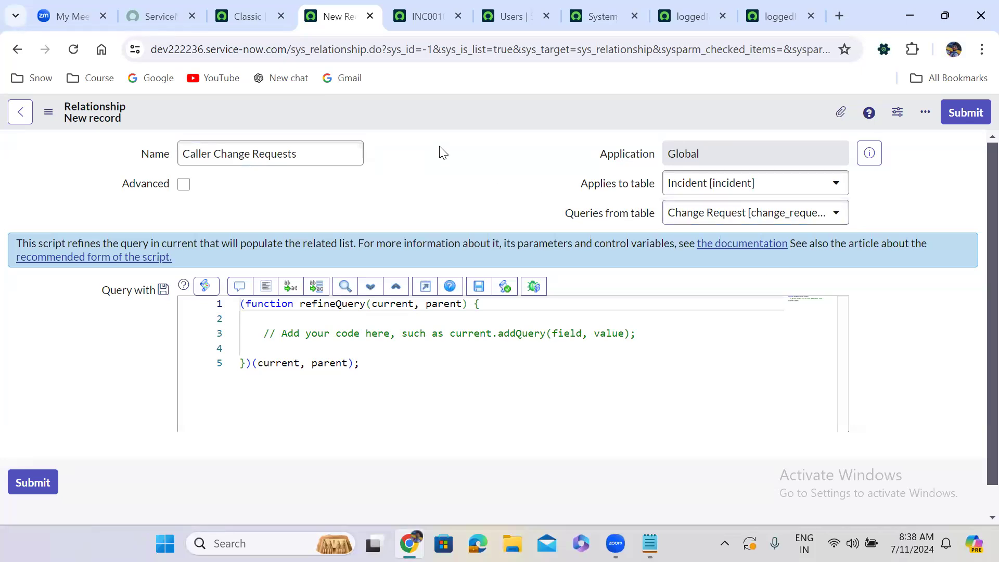
Inspect the technical details of the Queries from table field and dismiss them without changing the value.
scroll(442, 153, "down", 1)
scroll(441, 152, "up", 1)
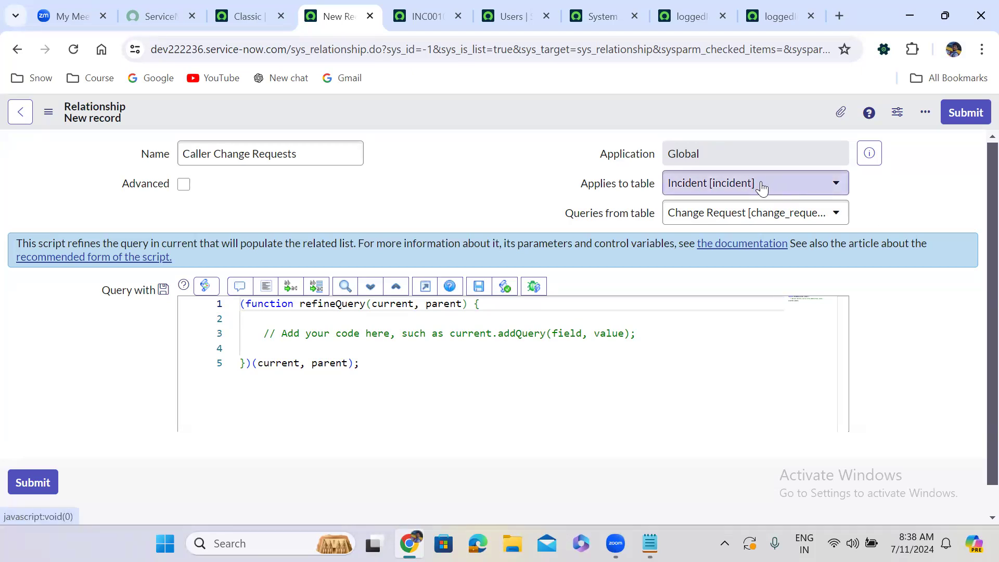
double_click(624, 217)
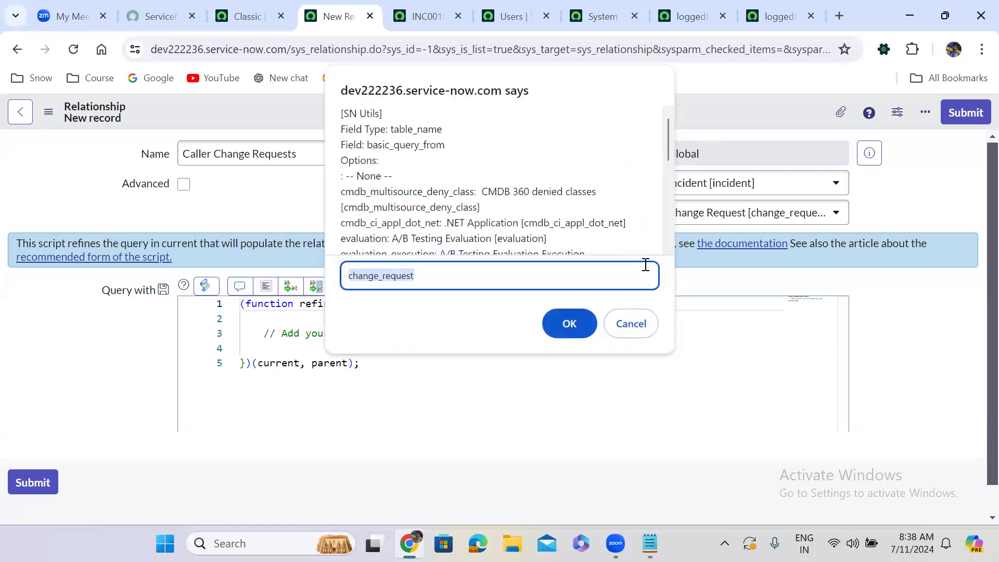
left_click(645, 331)
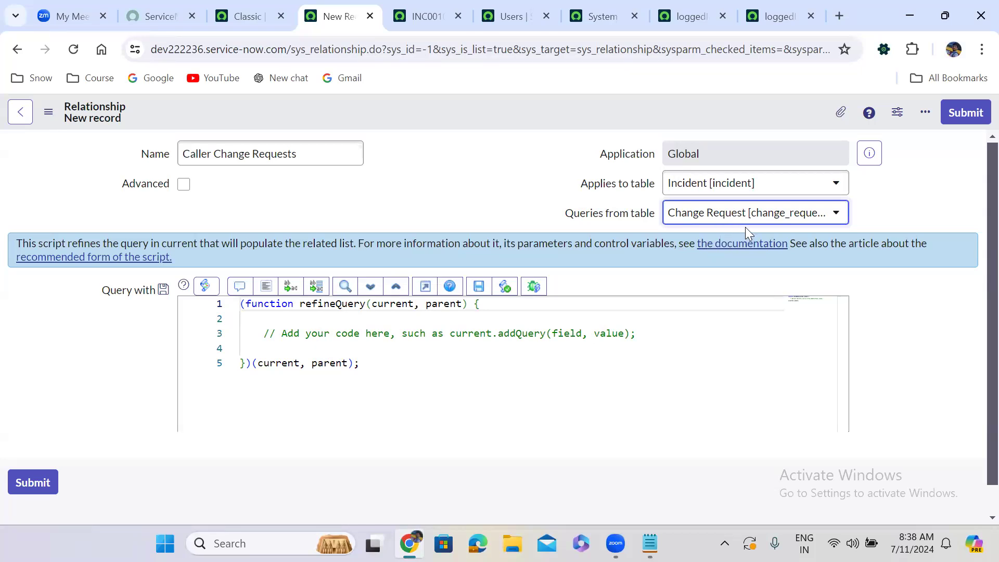
left_click(408, 204)
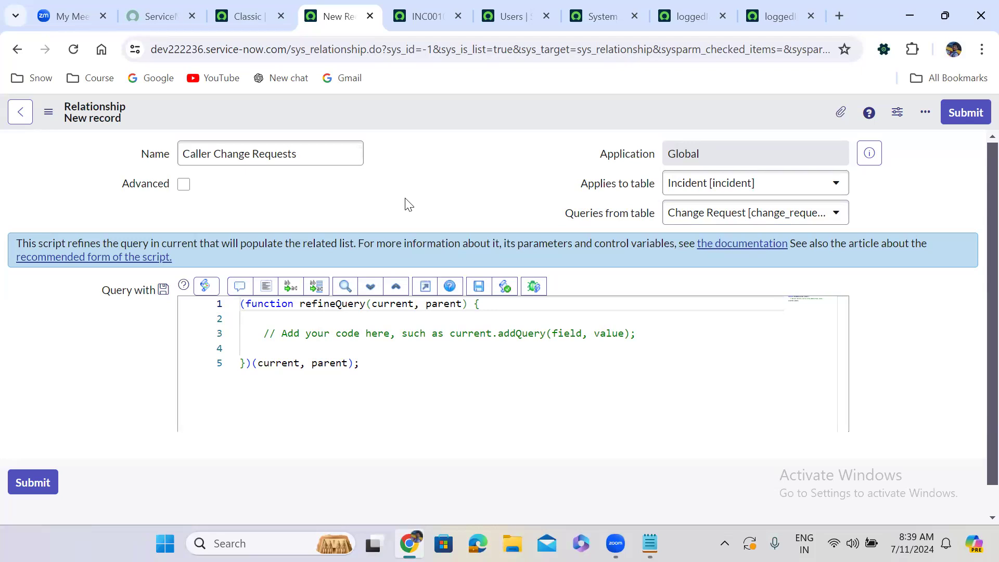
Return to the open incident record and examine its related lists and Caller value.
left_click(432, 14)
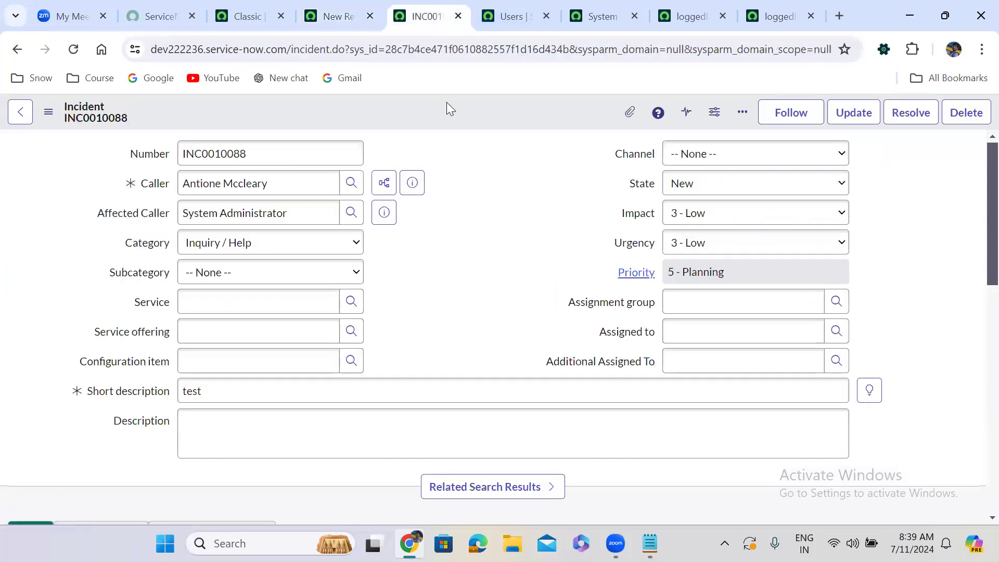
scroll(479, 278, "down", 10)
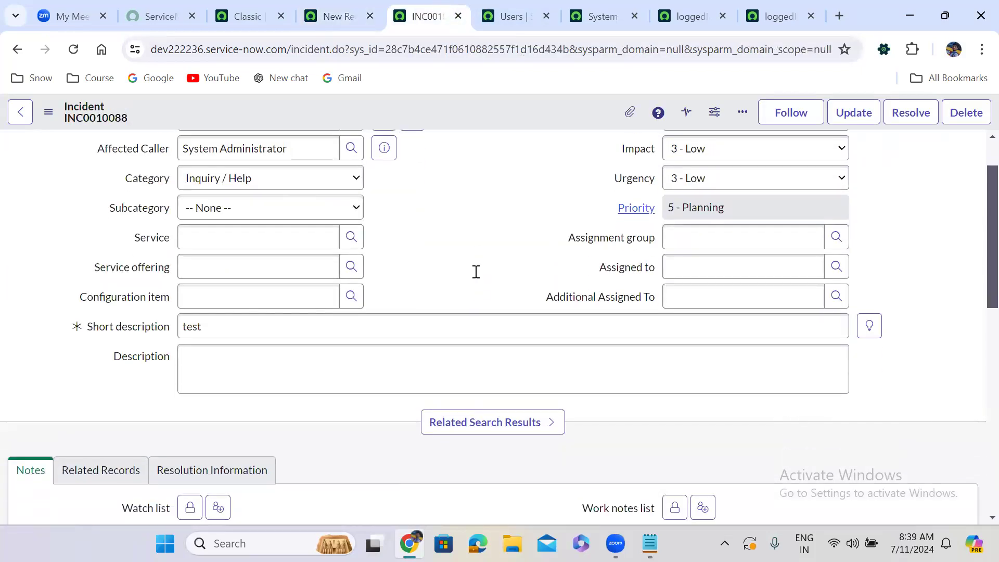
scroll(479, 278, "down", 3)
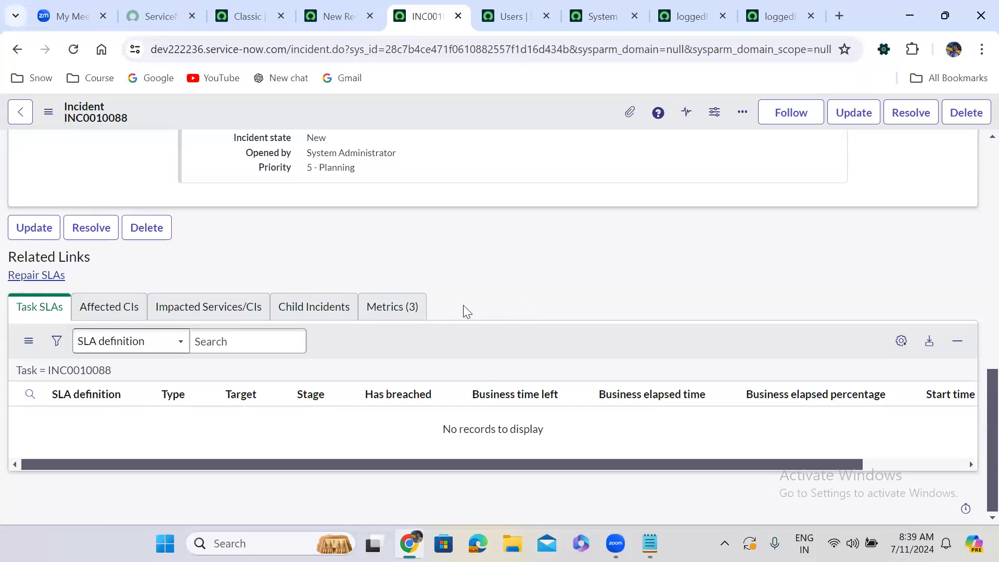
scroll(463, 305, "up", 15)
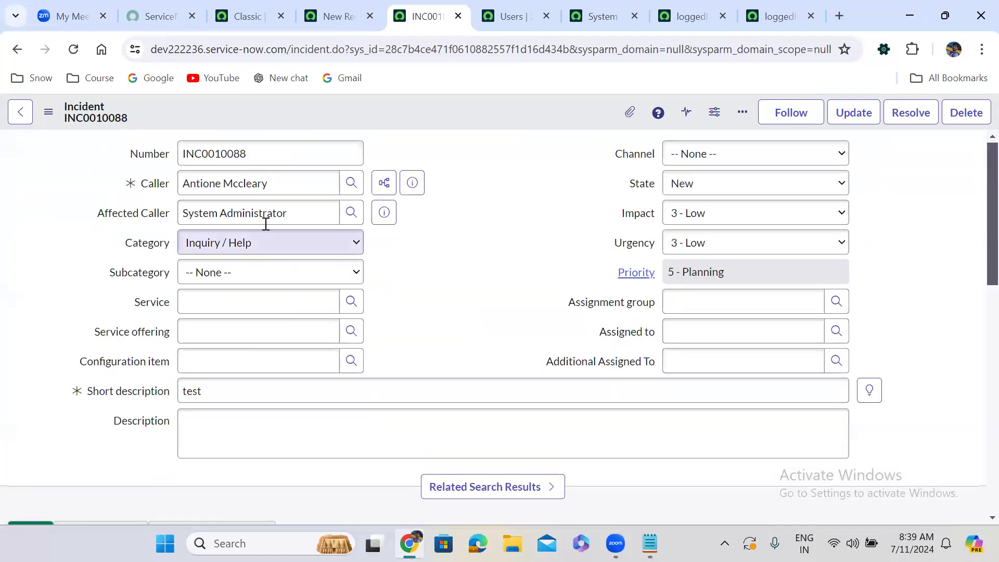
triple_click(209, 190)
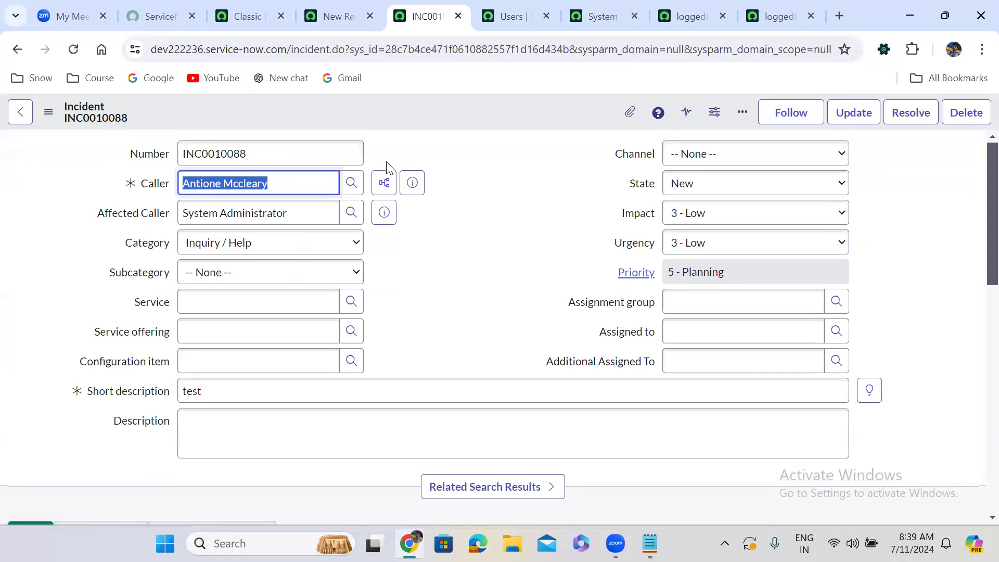
left_click(430, 151)
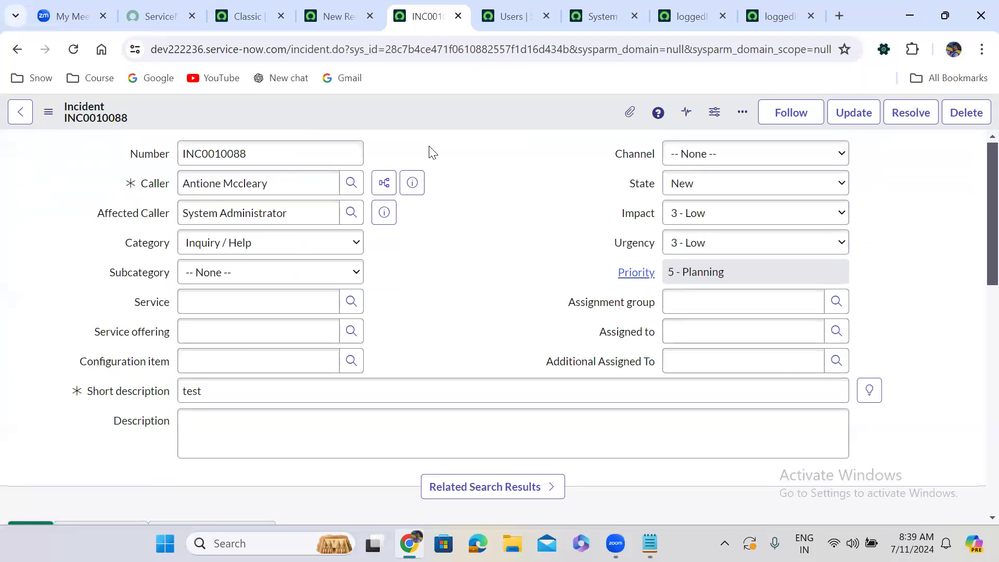
Open the change request table's list from the application navigator using "change_request.LIST".
left_click(252, 16)
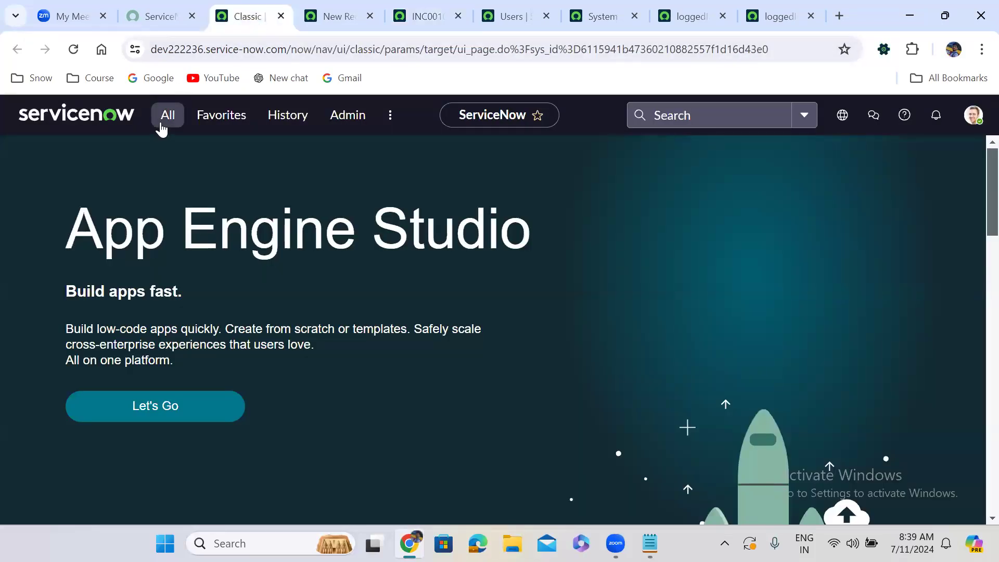
left_click(165, 115)
type("c")
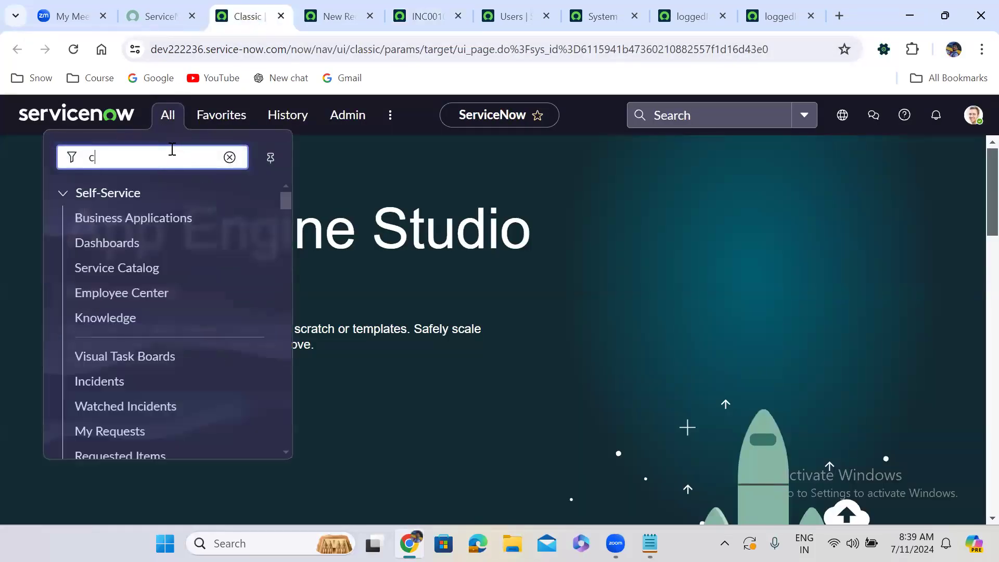
type("hange_request")
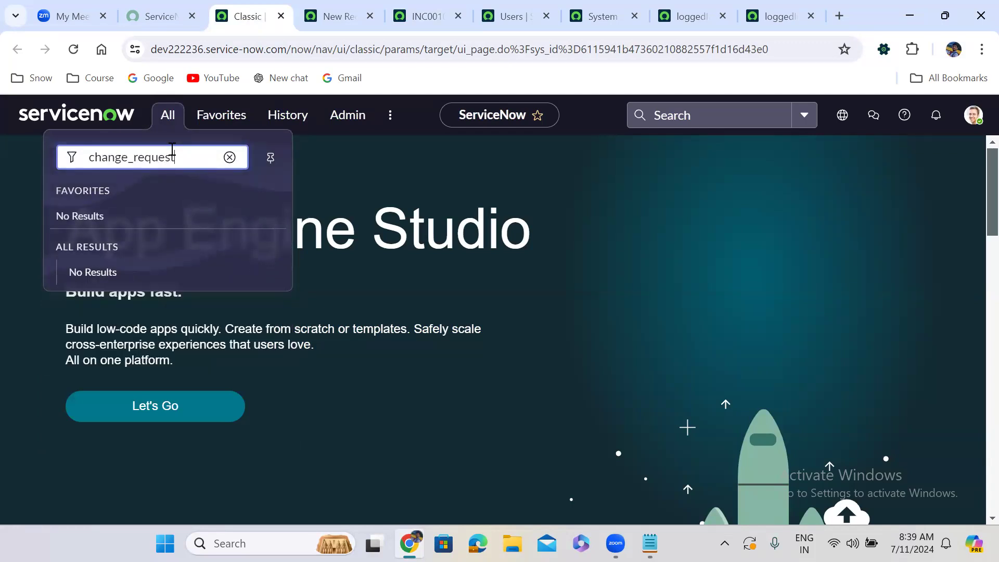
type(".LIST")
key("Return")
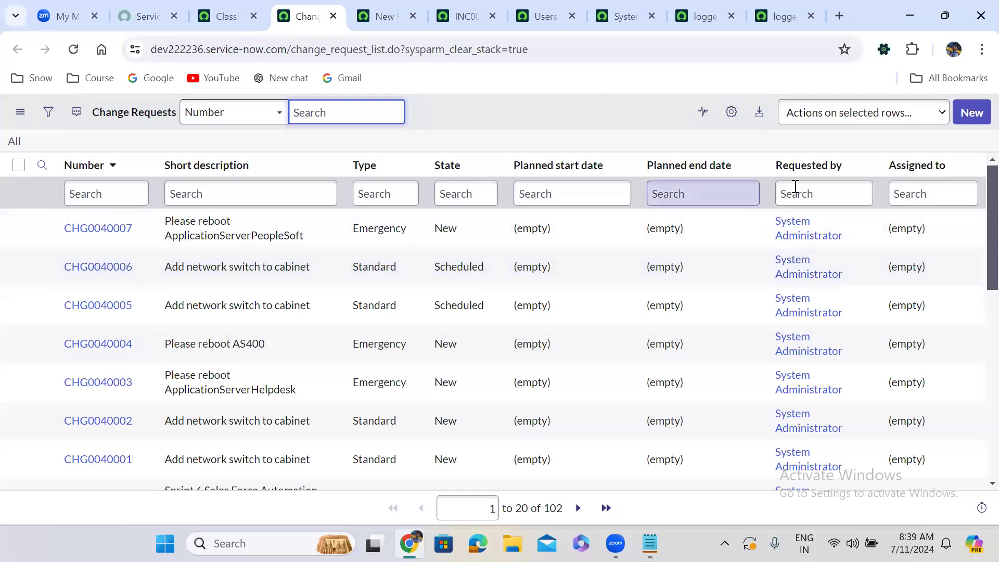
Personalize the Change Requests list columns so that Requested by comes directly after Number.
left_click(731, 114)
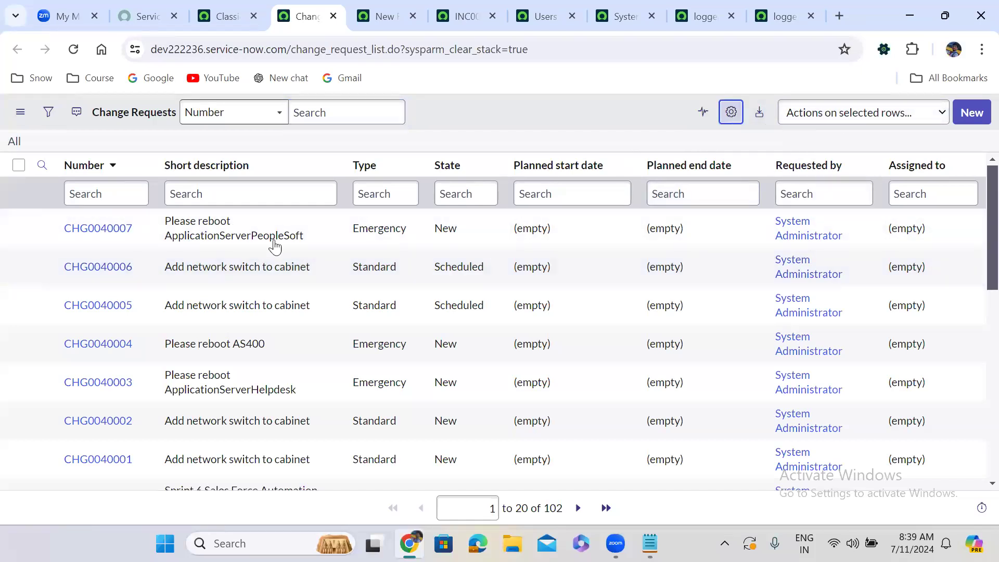
left_click(318, 274)
type("req")
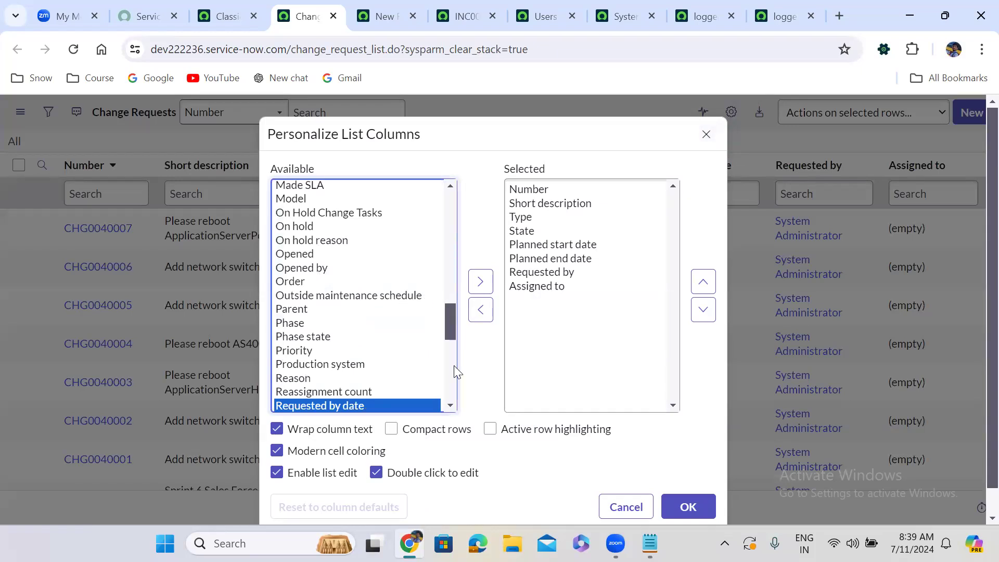
left_click(453, 382)
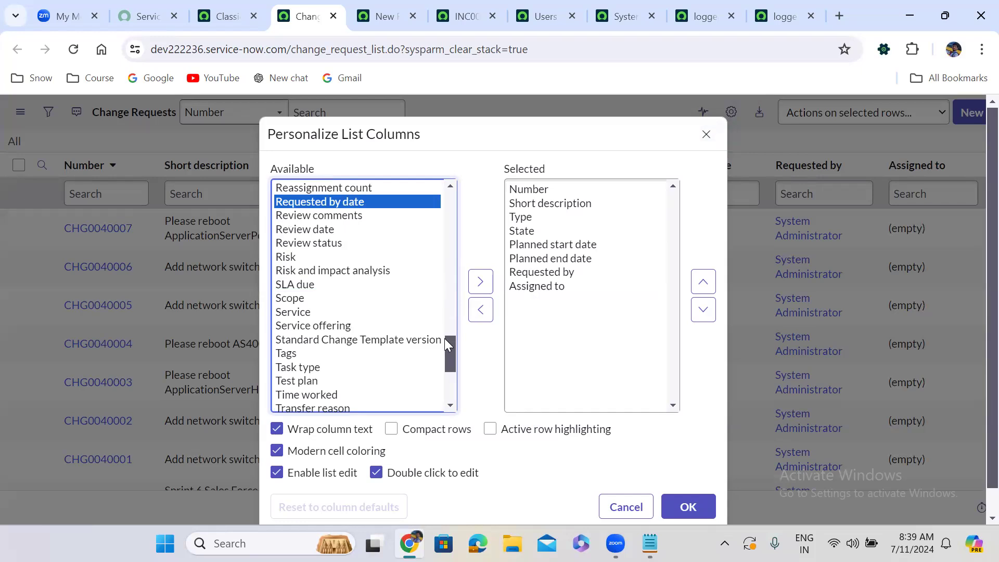
mouse_move(446, 349)
left_mouse_down()
mouse_move(483, 201)
mouse_move(453, 287)
mouse_move(450, 335)
left_mouse_up()
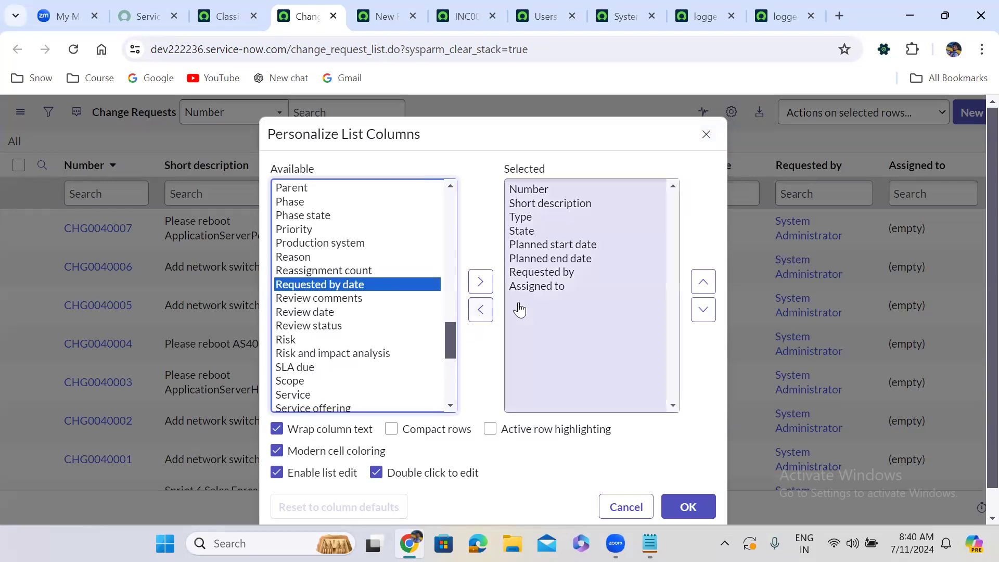
left_click(561, 273)
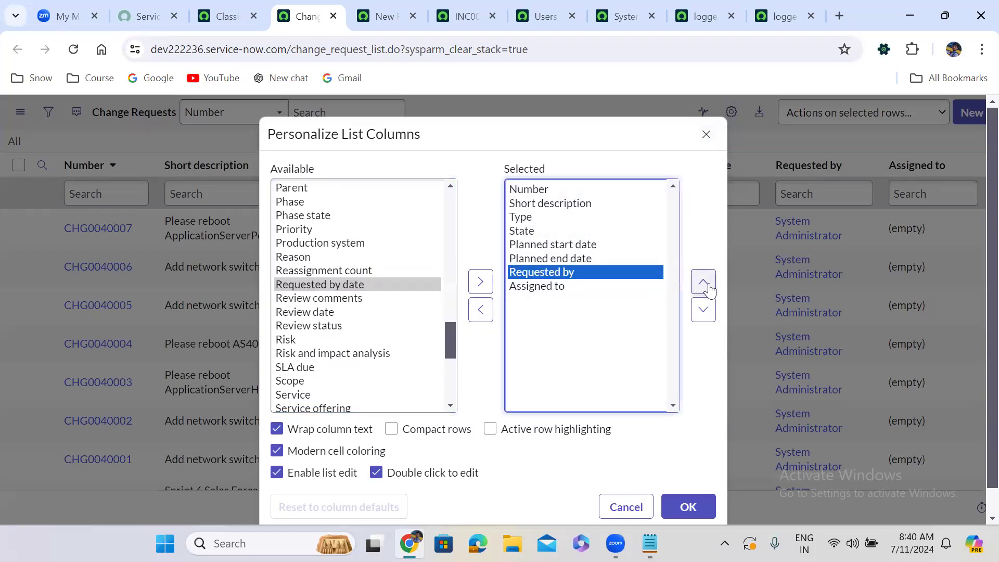
left_click(705, 284)
left_click(703, 282)
left_click(704, 282)
left_click(703, 282)
left_click(704, 282)
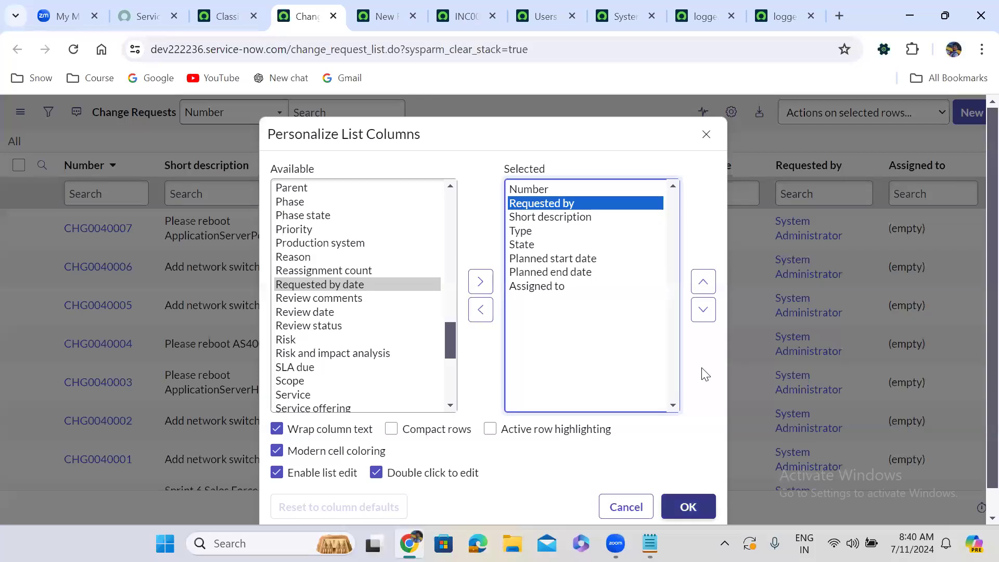
key("Return")
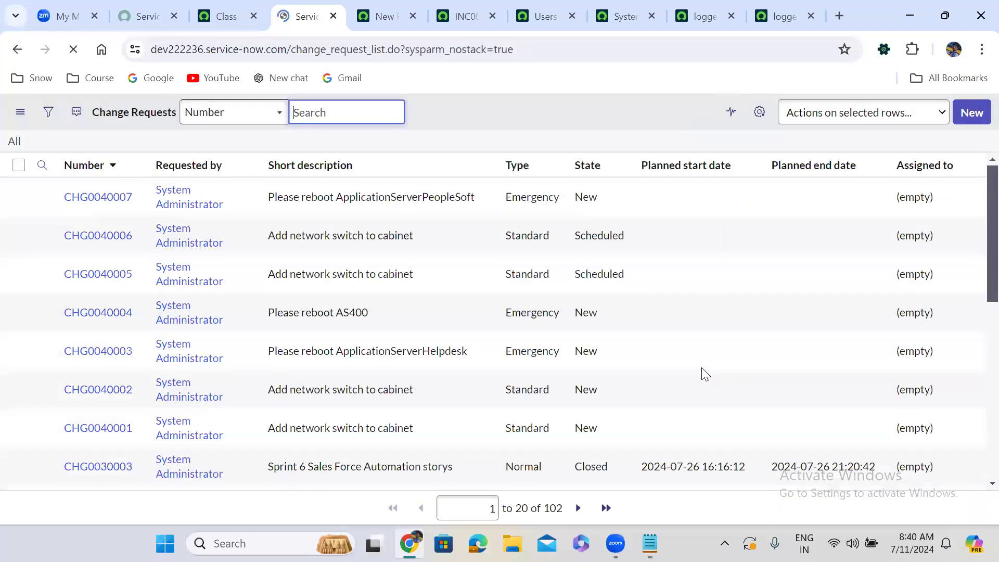
Search the Change Requests list for Requested by names starting with "an", and clear the filter.
left_click(178, 192)
type("an")
key("Return")
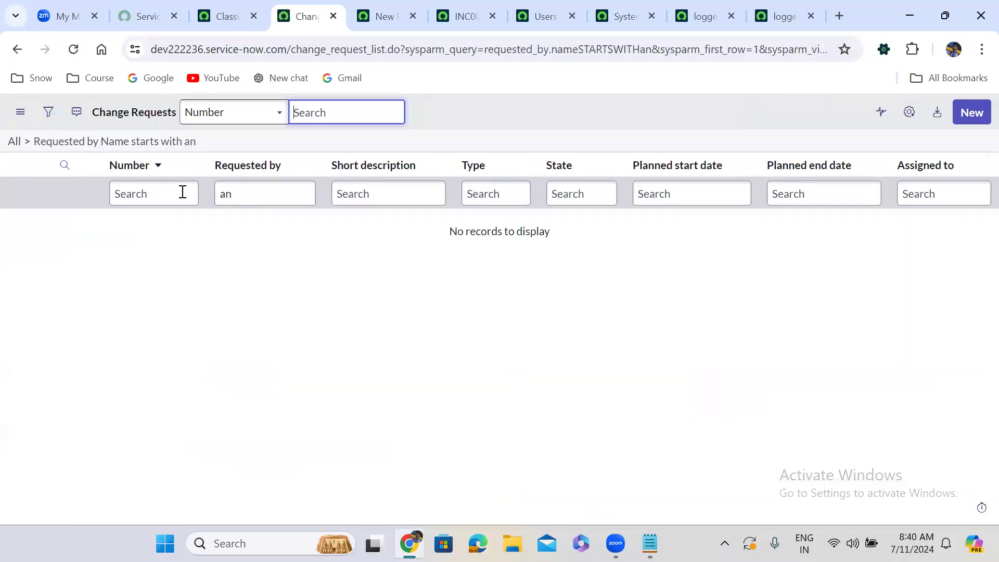
left_click(14, 142)
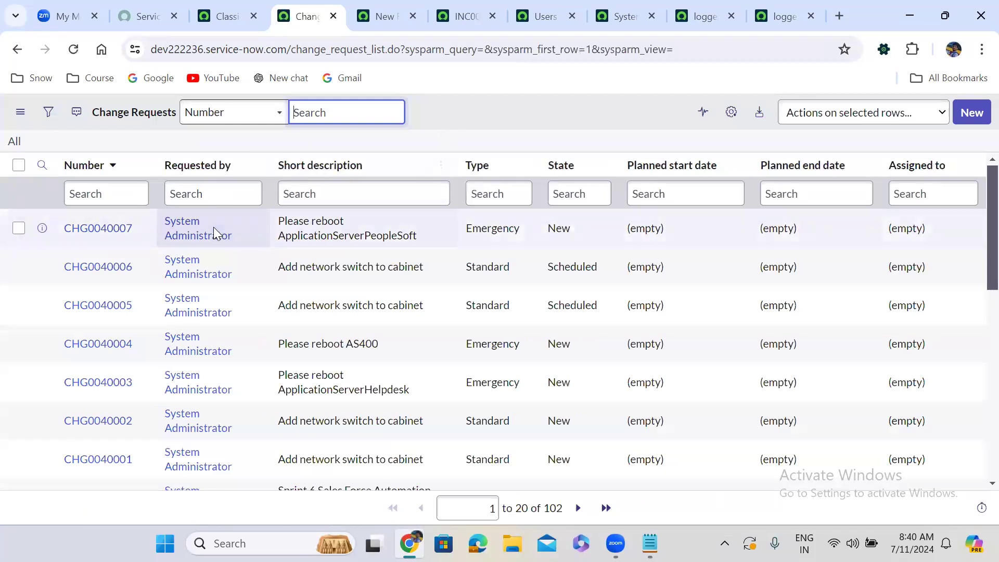
Filter the change requests to those requested by System Administrator, and reset the list to all records.
right_click(208, 232)
left_click(239, 240)
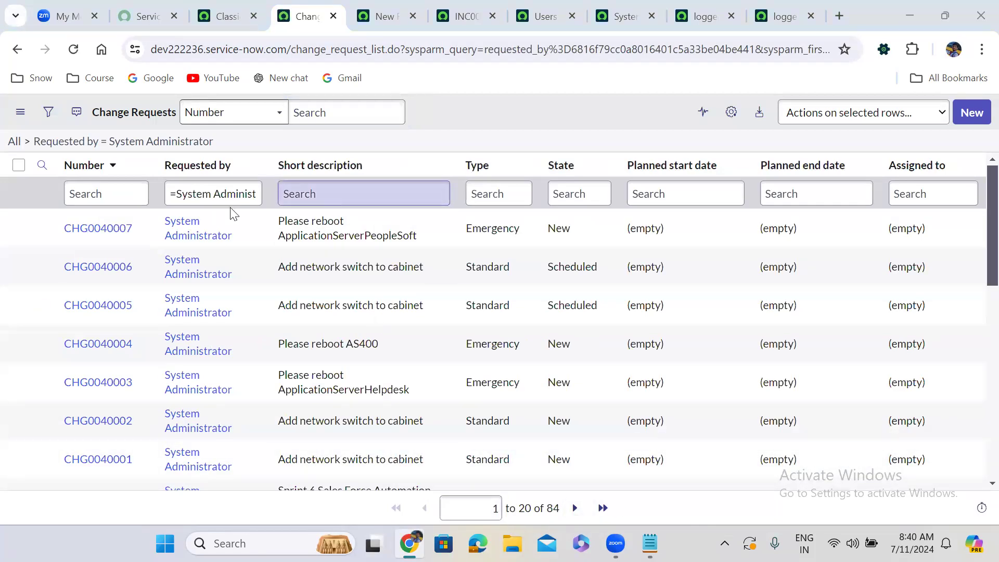
left_click(14, 142)
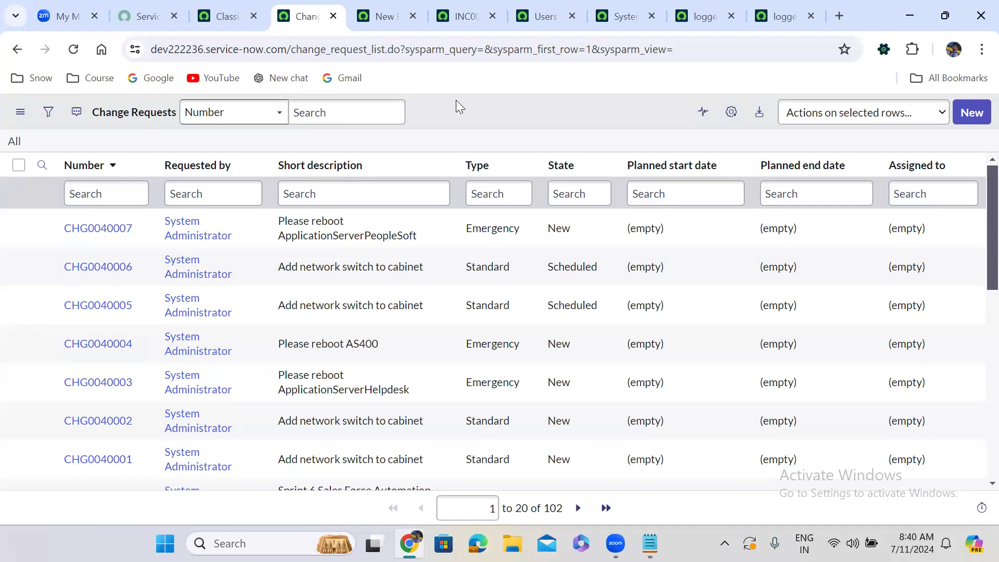
Copy the caller's name from incident INC0010088.
left_click(463, 16)
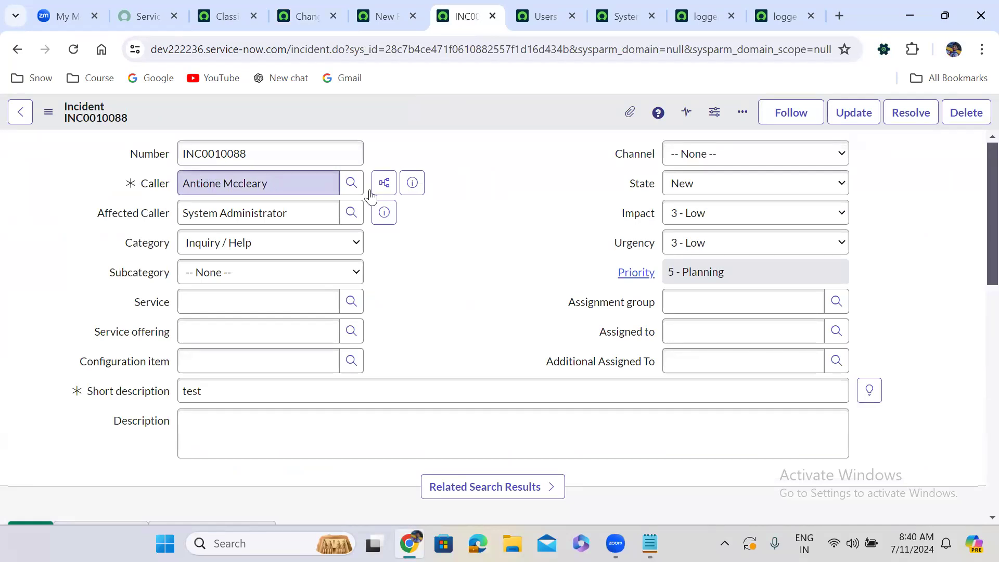
scroll(471, 238, "down", 15)
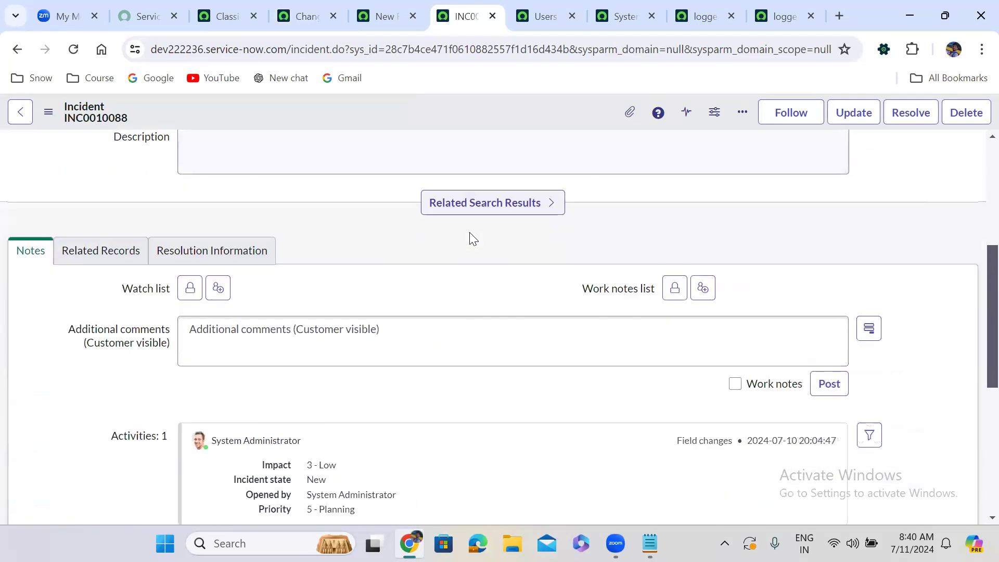
scroll(469, 232, "up", 15)
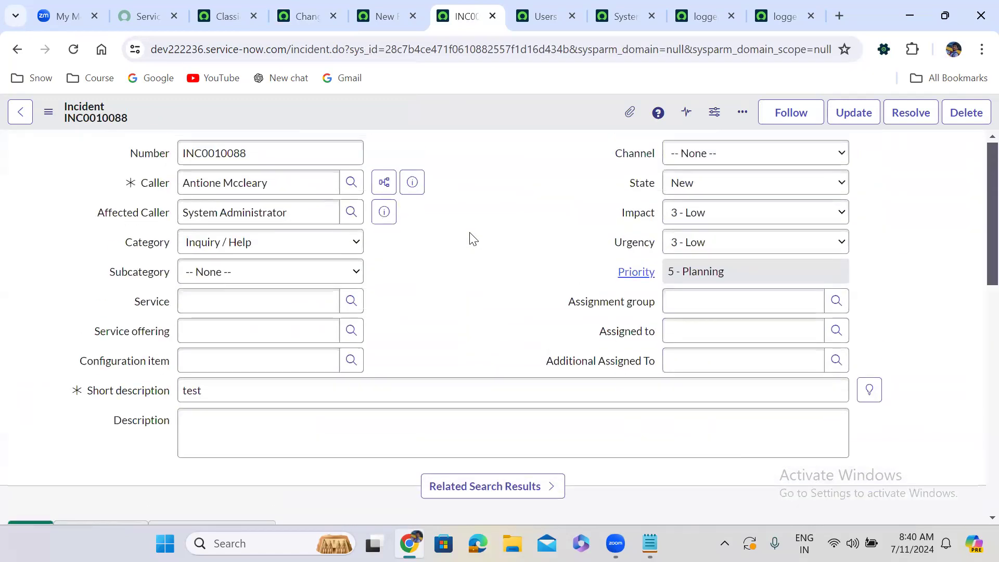
double_click(293, 186)
triple_click(294, 186)
key("ctrl+c")
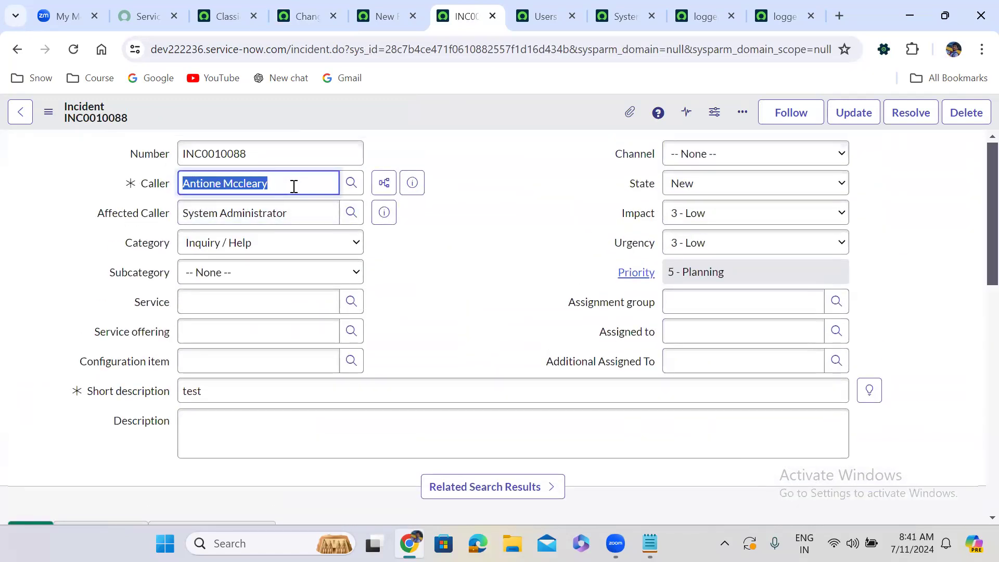
Set Requested by on change requests CHG0040007 through CHG0040003 to the copied caller name in one list edit, and reload the full list.
left_click(306, 16)
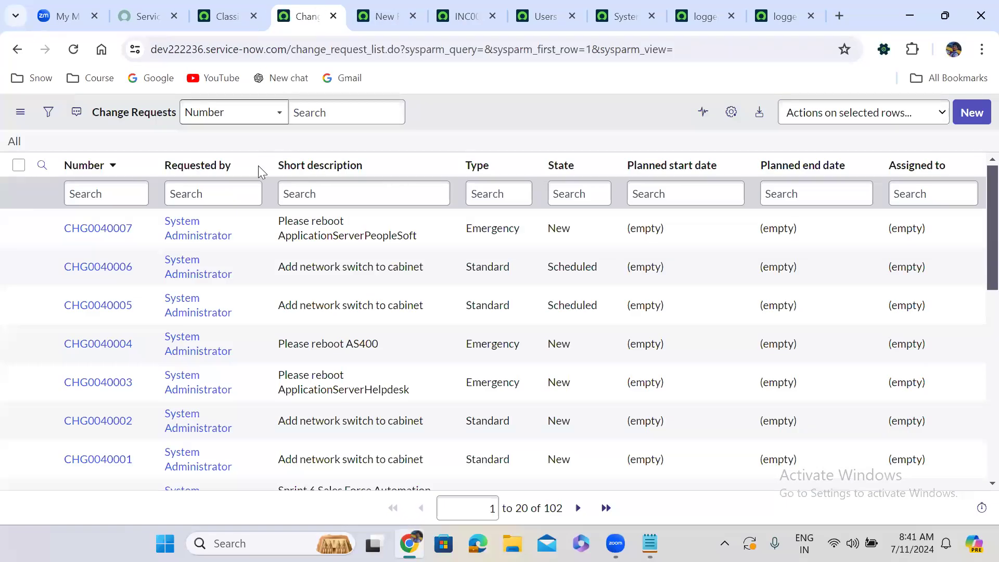
left_click(249, 229)
left_click_drag(249, 271, 249, 390)
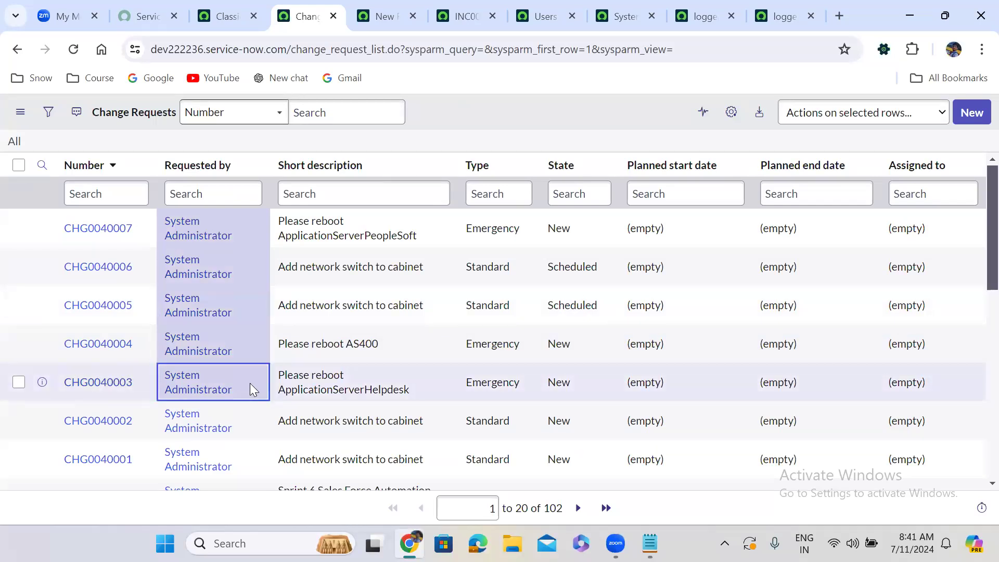
double_click(251, 387)
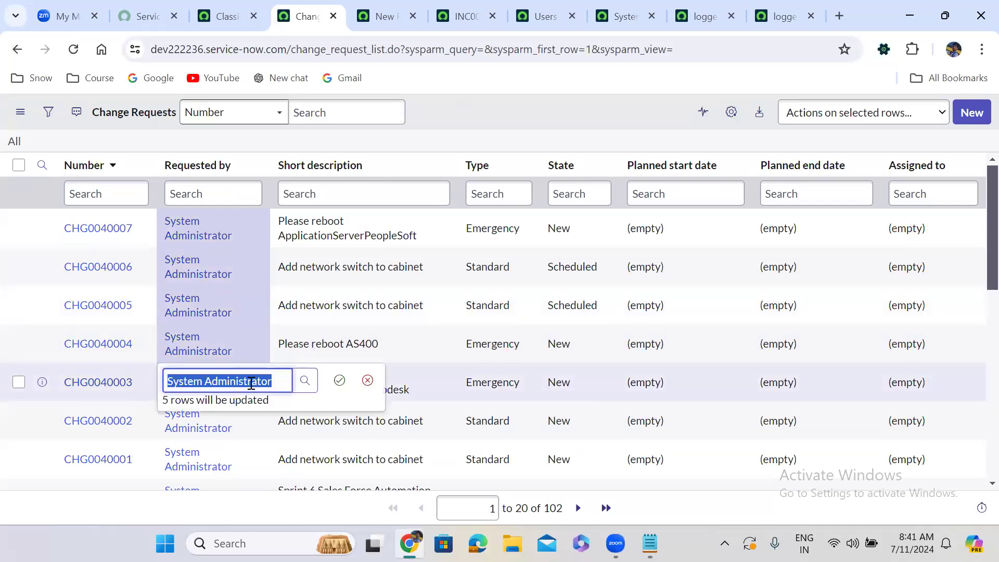
key("ctrl+v")
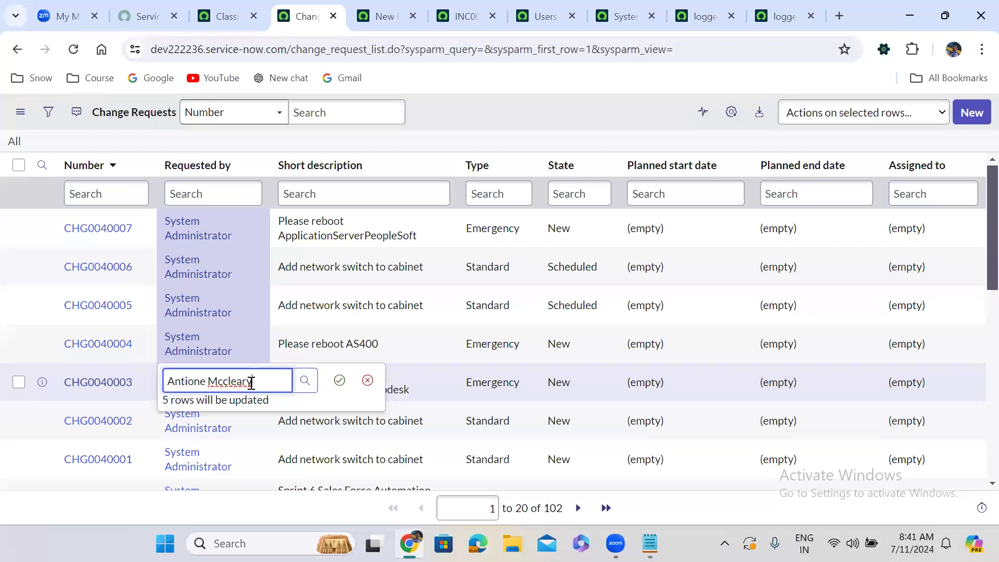
key("BackSpace")
type("y")
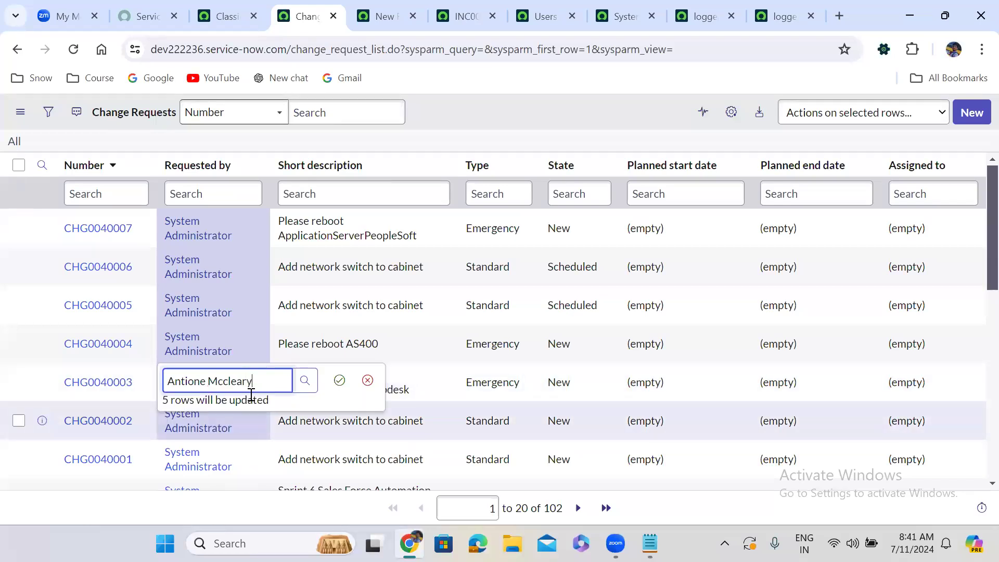
left_click(340, 380)
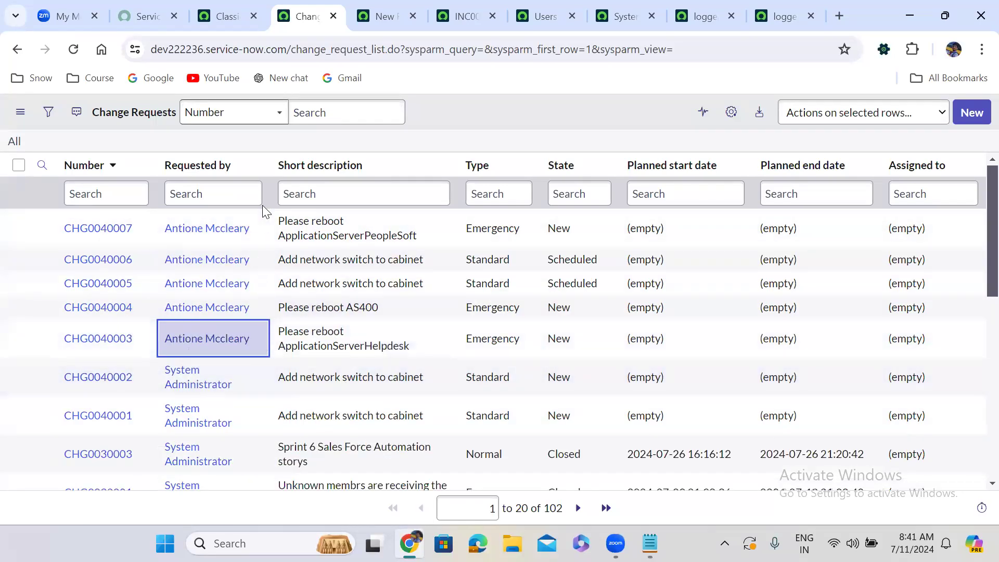
left_click(16, 142)
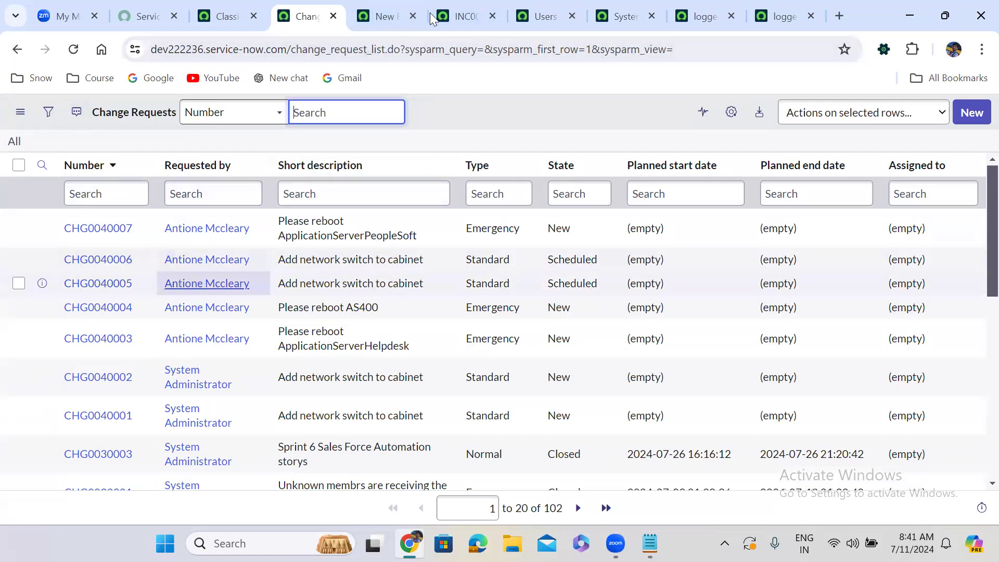
Check the incident's caller and related lists, and replace the placeholder comment in the Caller Change Requests script with "current.addQuery();".
left_click(476, 9)
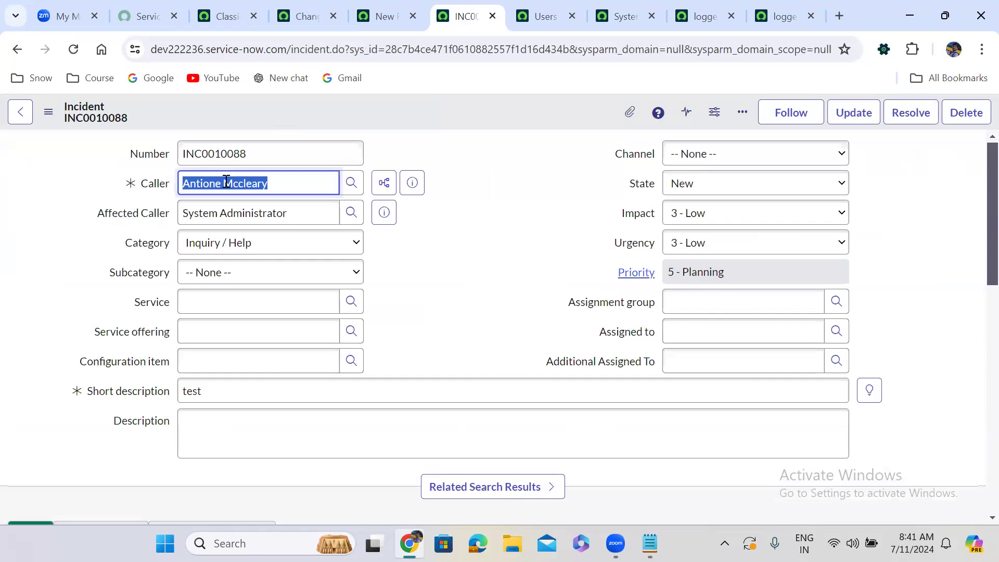
left_click(418, 222)
scroll(418, 222, "down", 12)
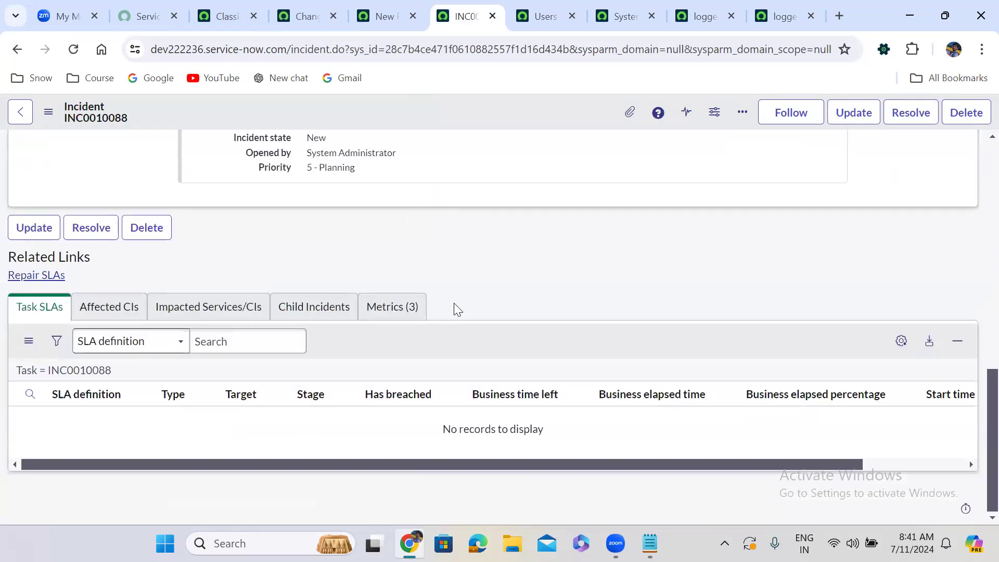
scroll(451, 305, "up", 12)
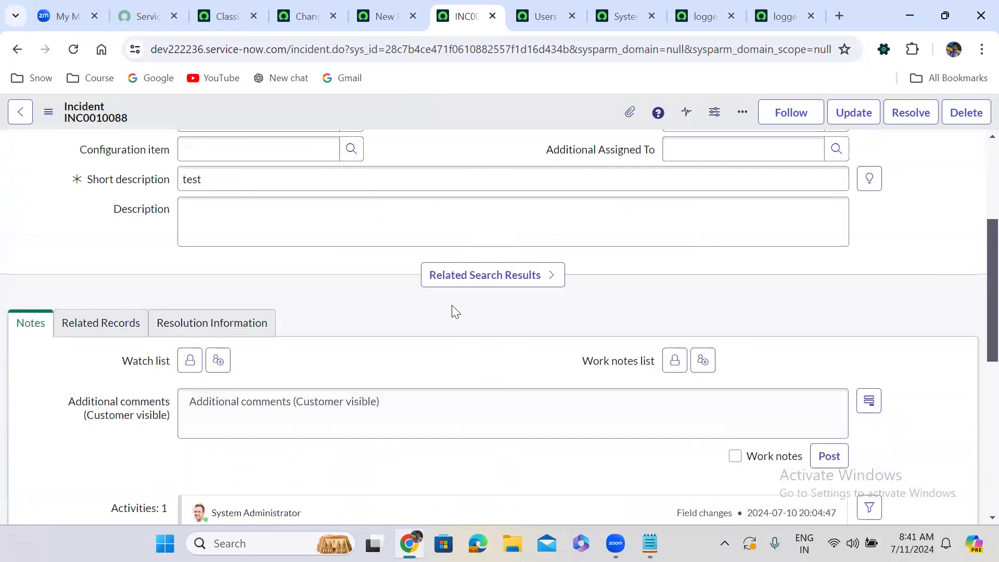
left_click(383, 14)
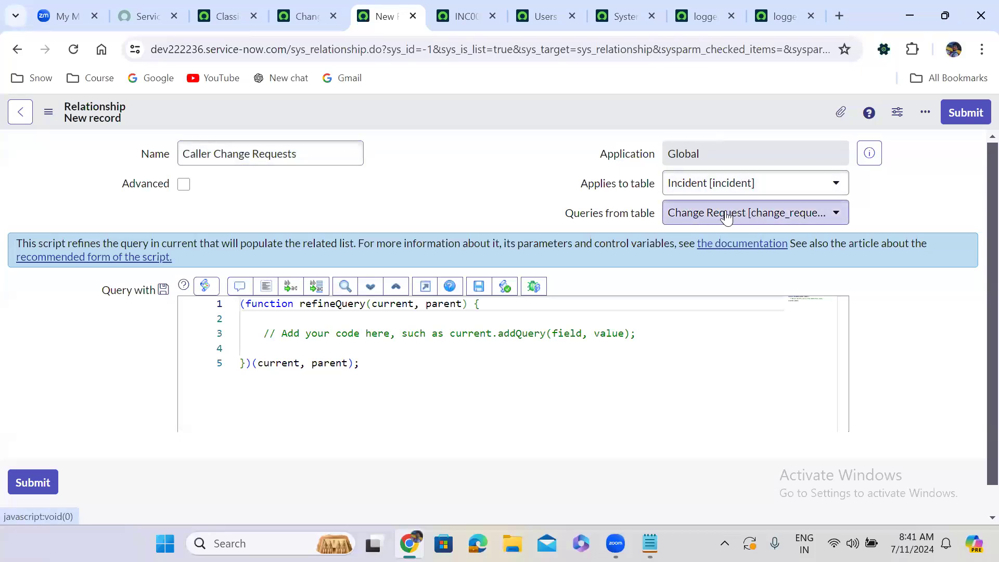
left_click_drag(258, 329, 560, 316)
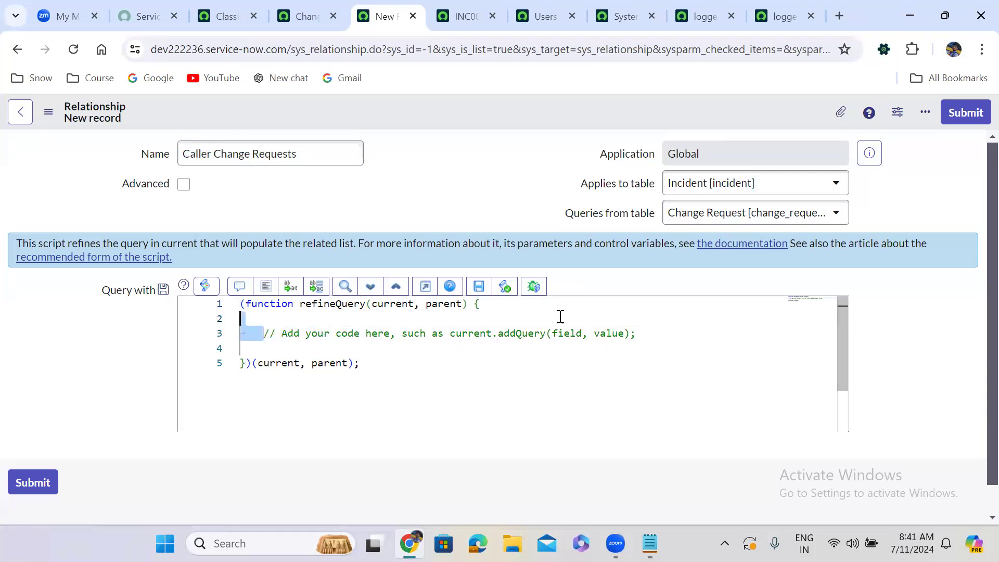
left_click_drag(627, 324, 641, 330)
key("BackSpace")
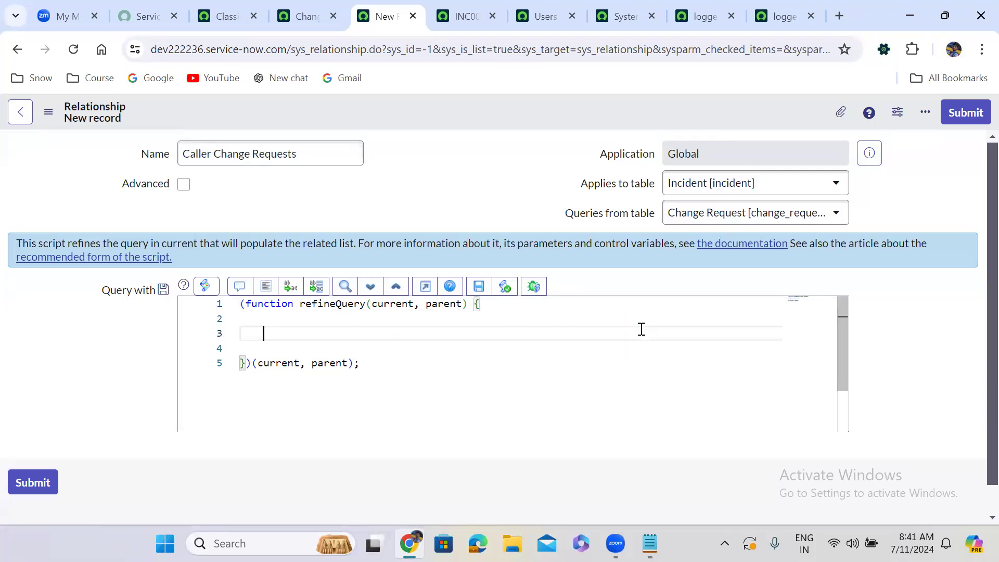
type("curr")
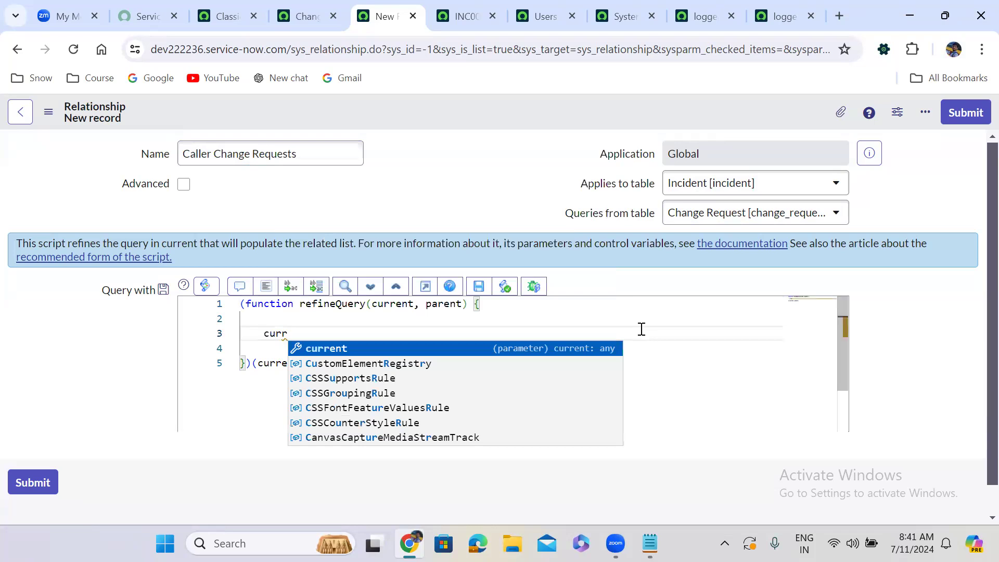
type("ent.add")
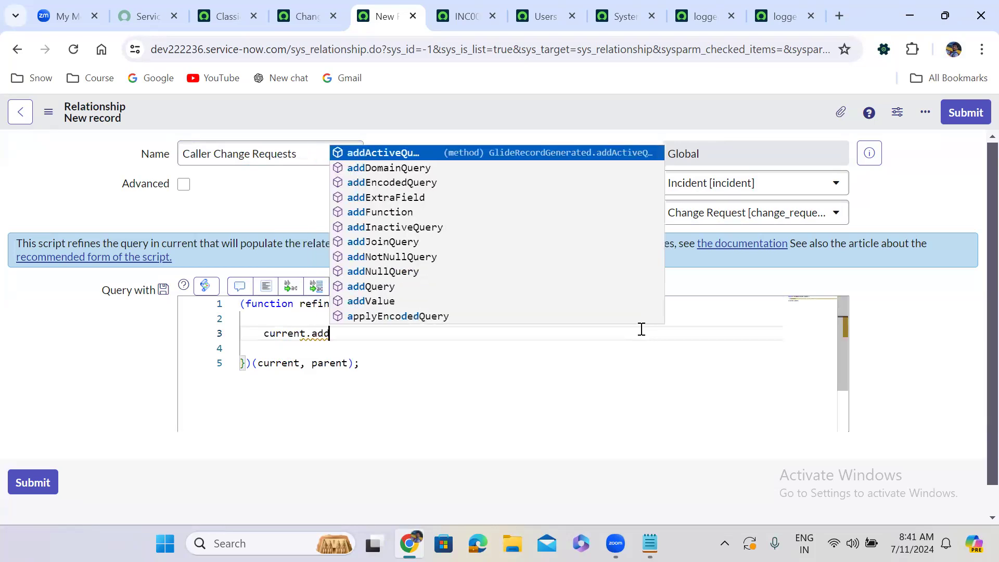
type("Query(")
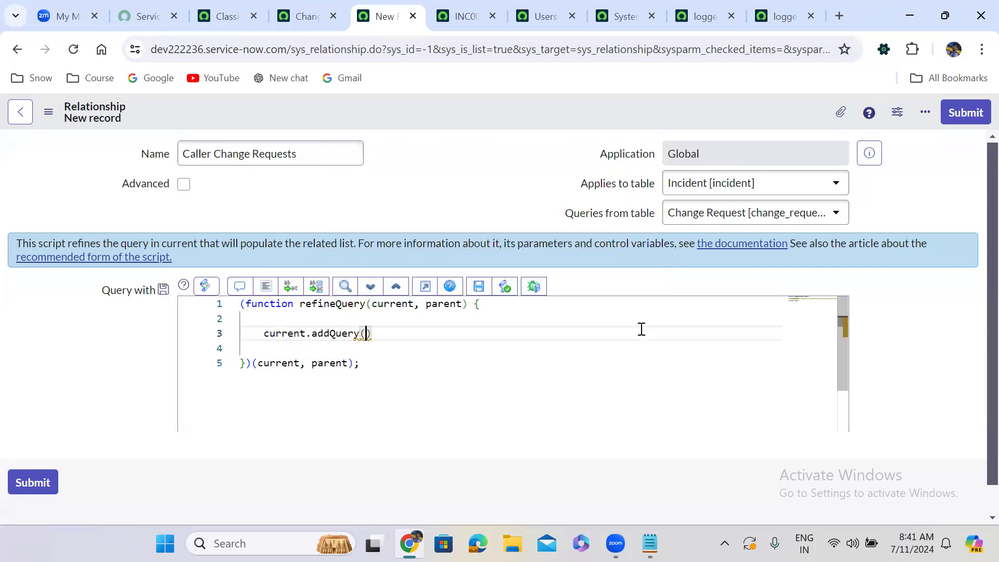
type(");")
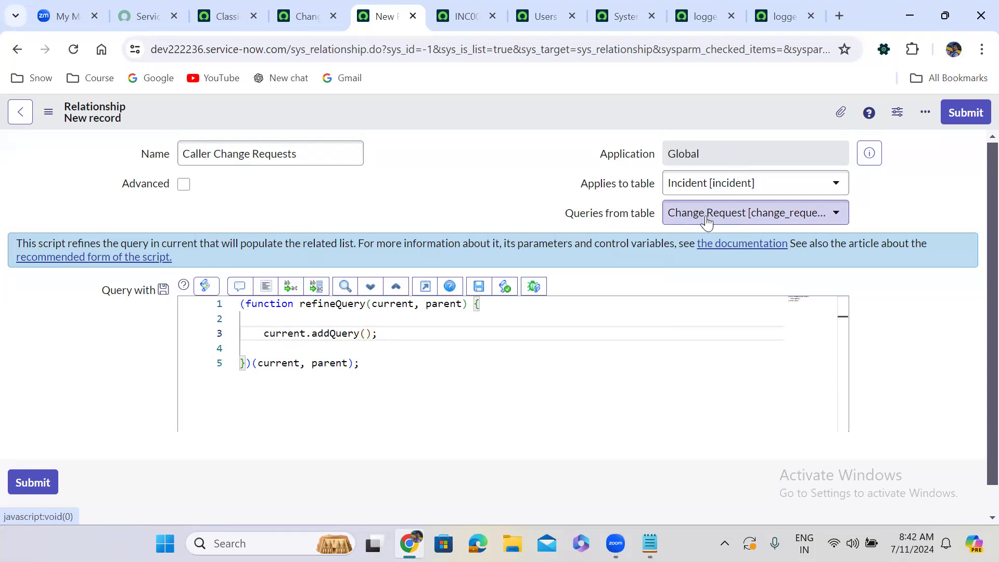
Open change request CHG0040007 in a new browser tab with technical field names shown, and copy the Requested by field's name.
double_click(281, 334)
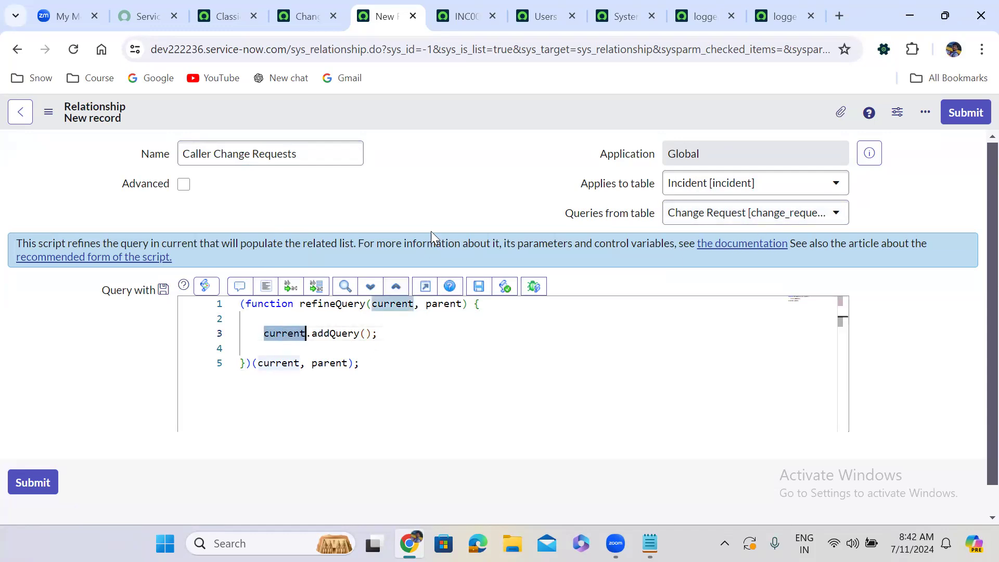
left_click(311, 16)
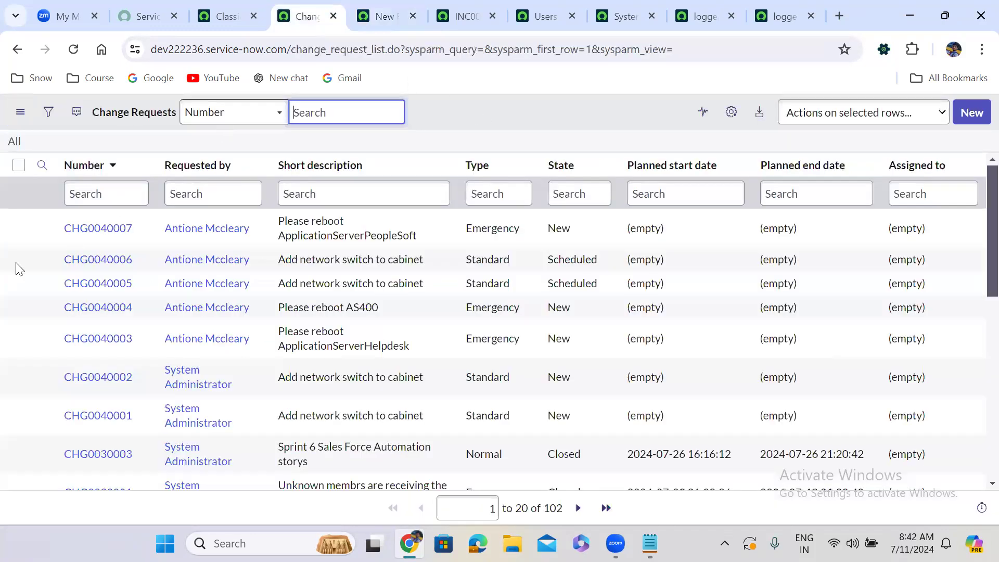
right_click(42, 230)
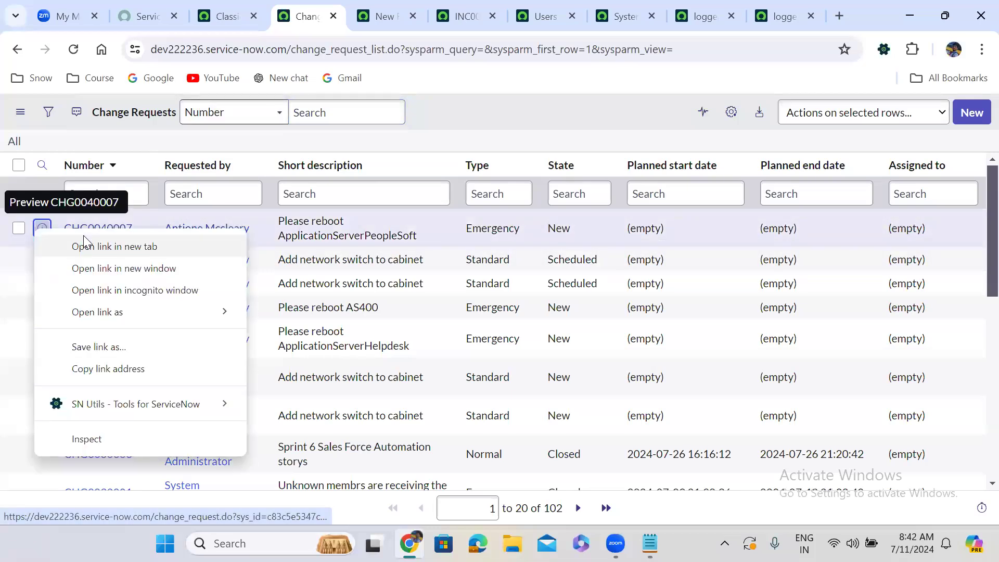
left_click(84, 240)
left_click(334, 11)
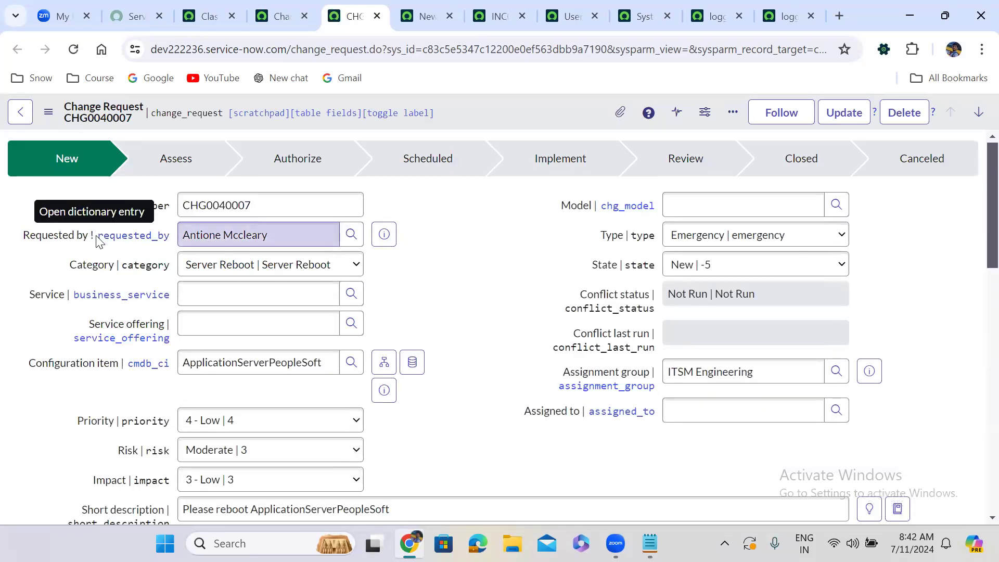
left_click_drag(99, 241, 167, 245)
key("ctrl+c")
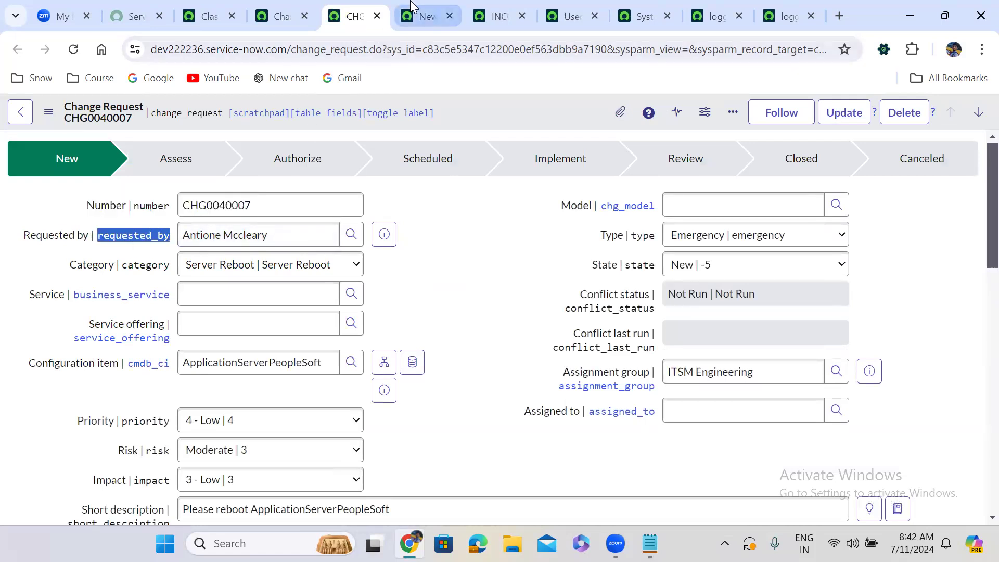
Insert 'requested_by' as the first argument of the addQuery call in the relationship script.
left_click(424, 17)
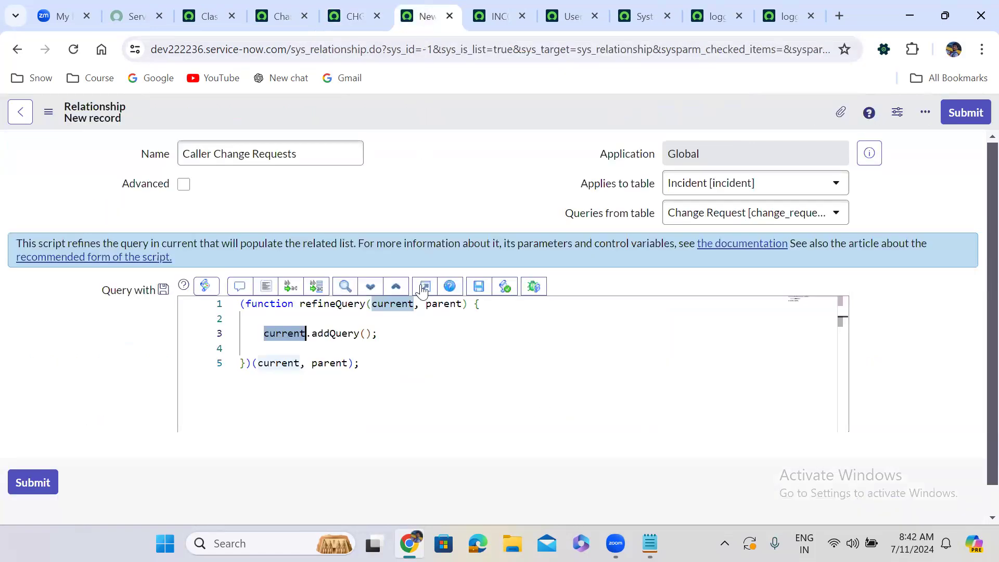
left_click(368, 335)
type("'")
key("ctrl+v")
type(",")
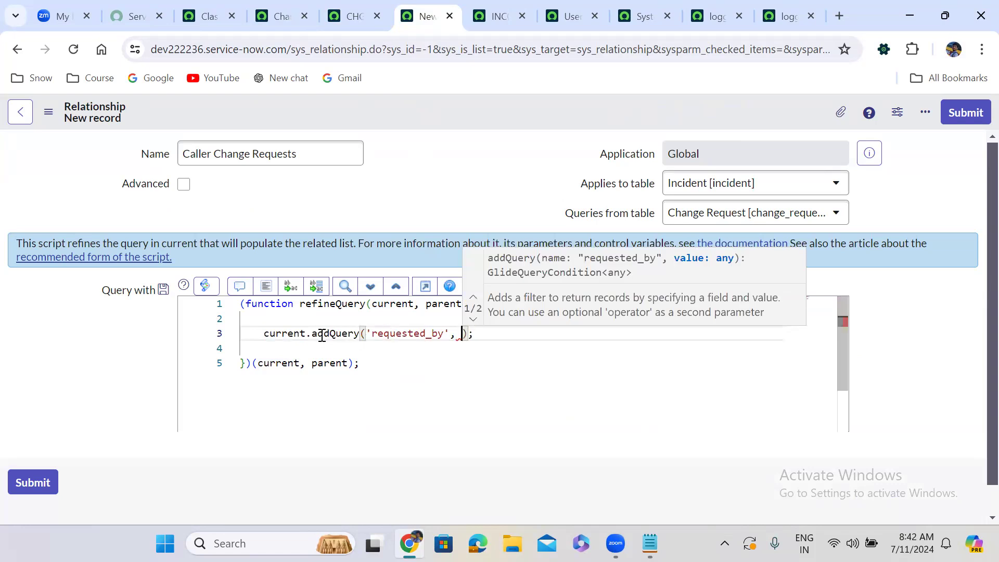
Examine the roles of current, requested_by and parent in the relationship script against the Applies to and Queries from tables.
double_click(290, 334)
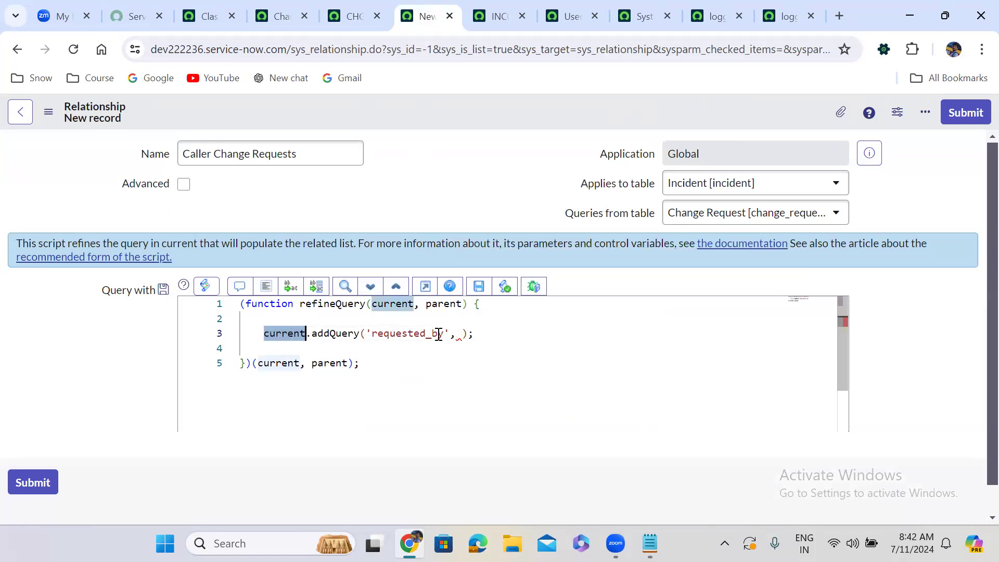
double_click(403, 334)
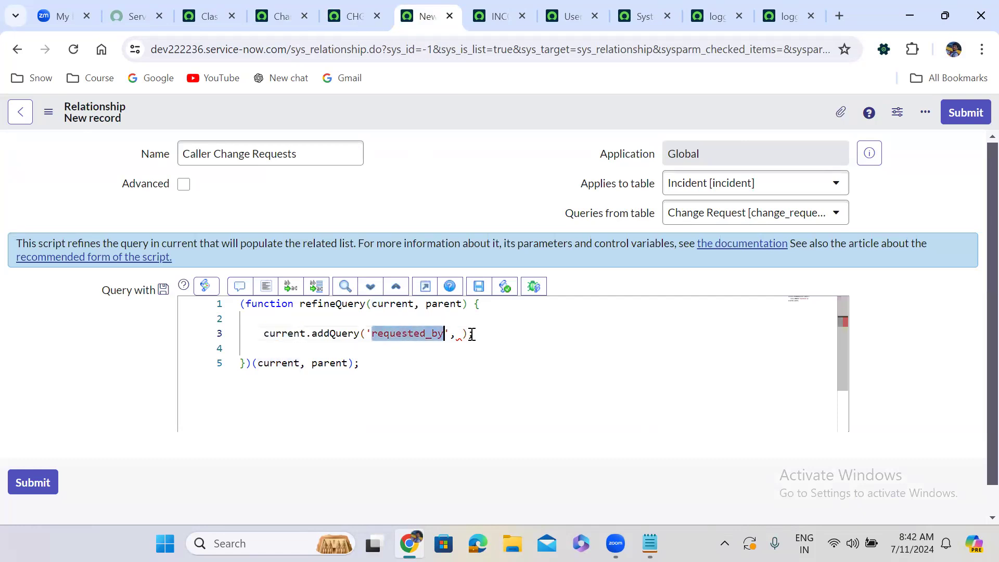
left_click(461, 334)
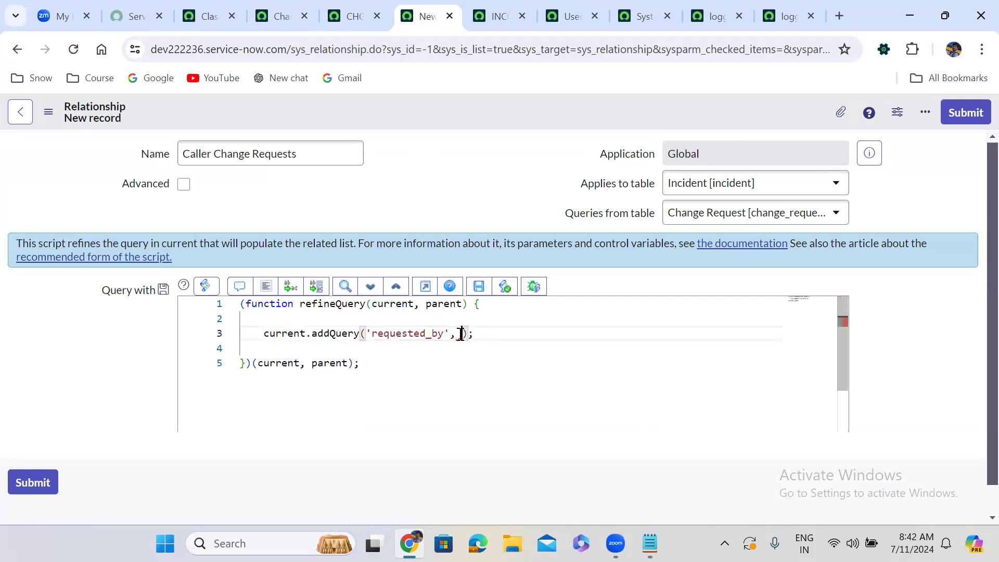
double_click(397, 304)
left_click(438, 304)
double_click(438, 304)
double_click(401, 304)
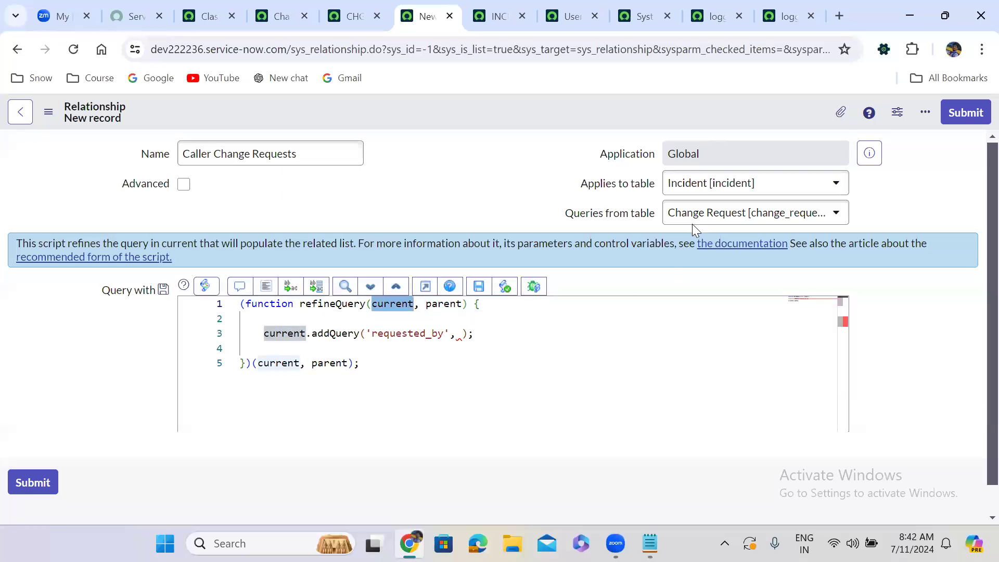
double_click(443, 304)
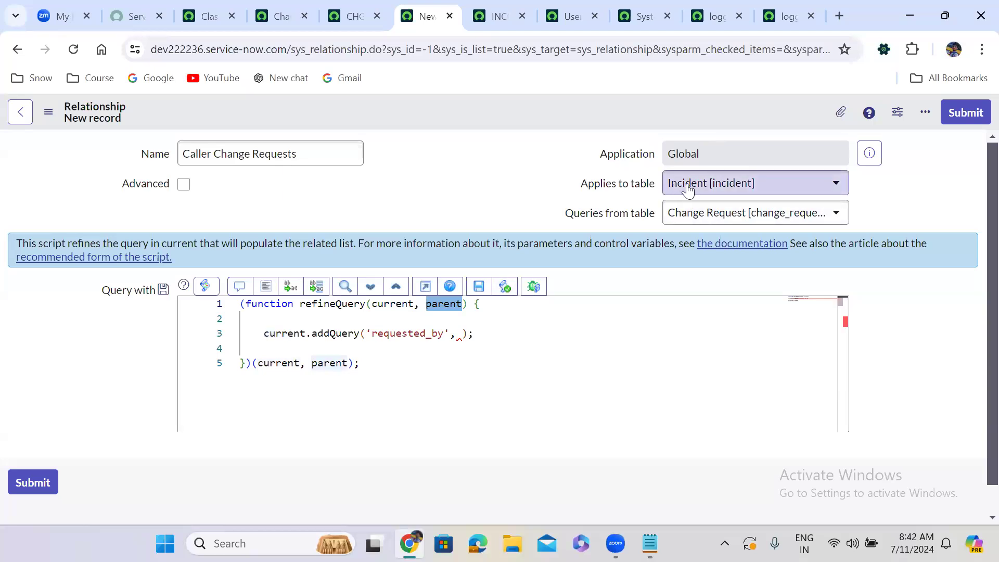
Add parent.caller_id as the second argument of the addQuery call in the relationship script.
left_click(461, 334)
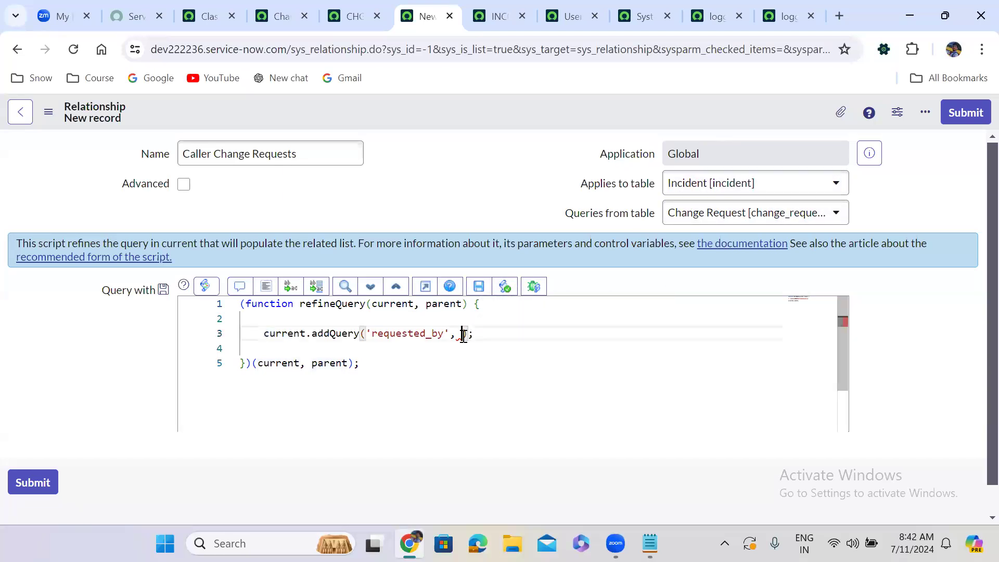
type("pare")
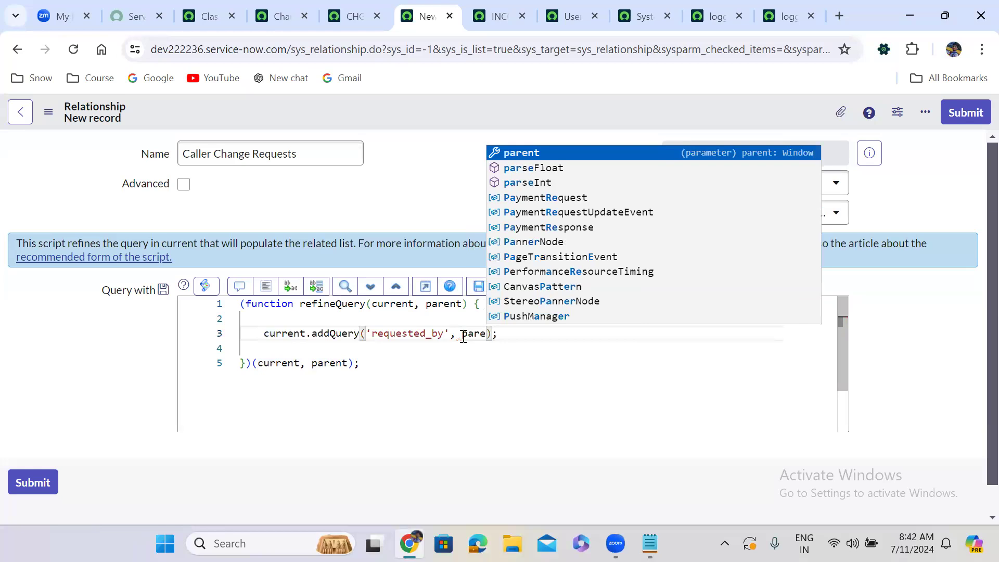
key("Return")
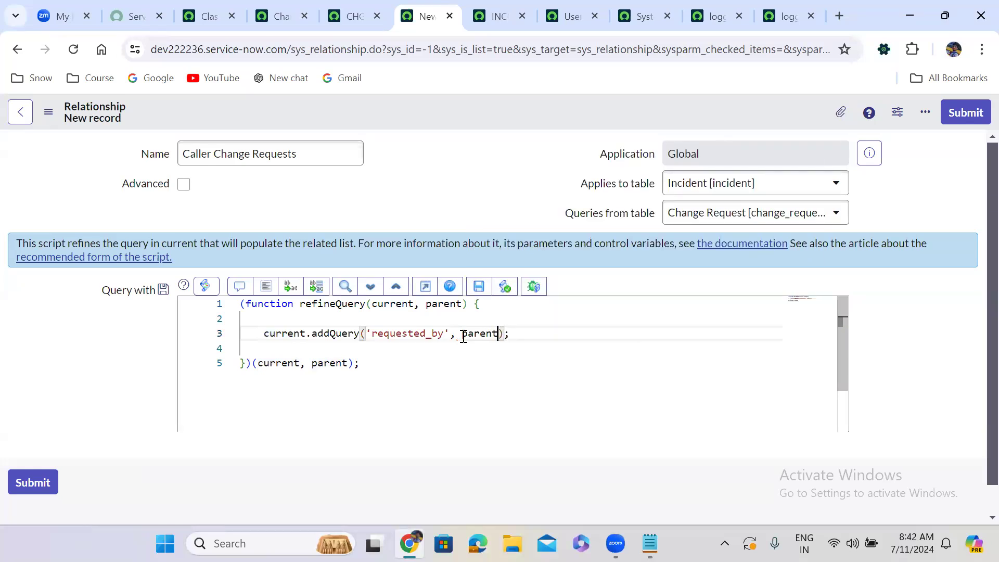
type(".cal")
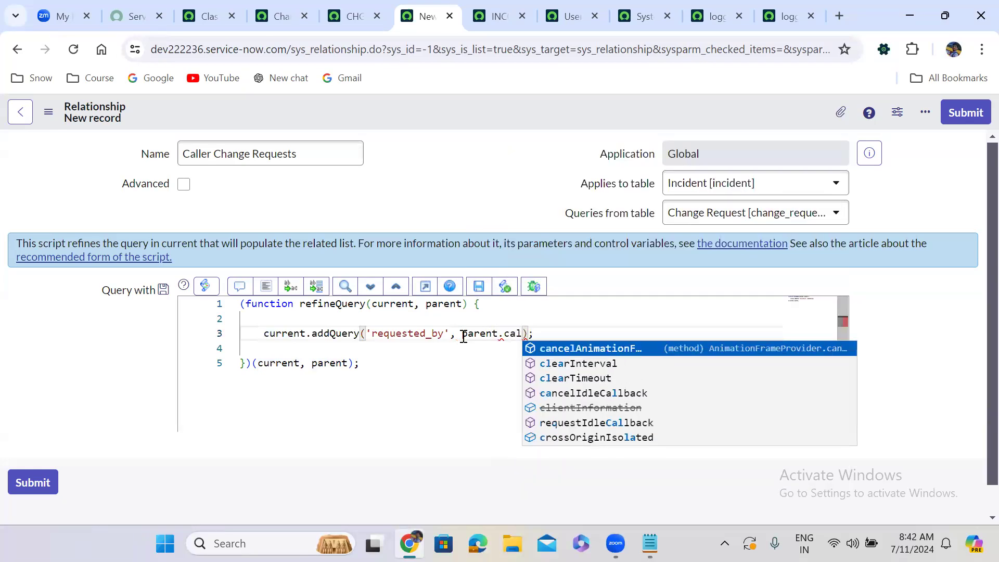
type("ler_id")
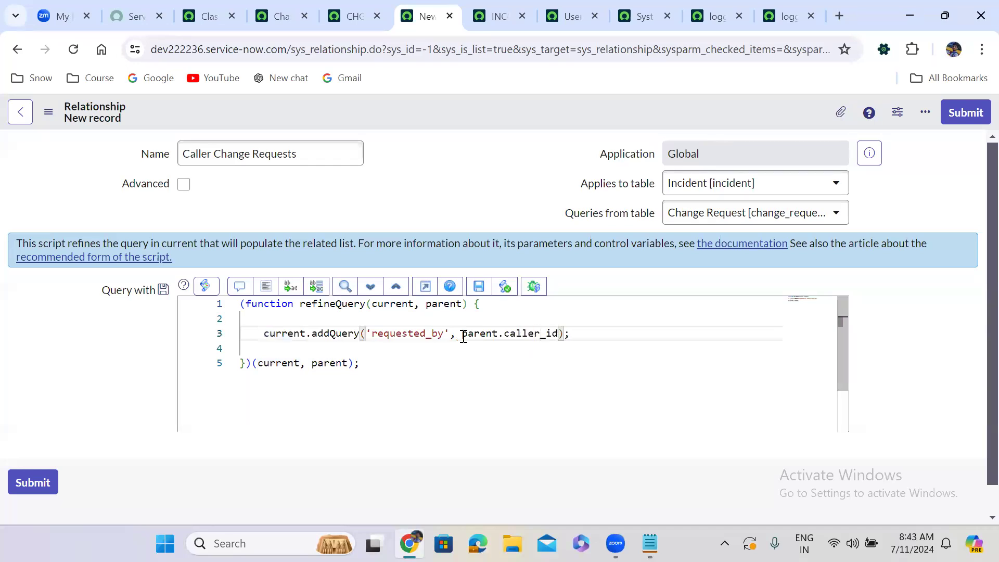
Add the line "current.addActiveQuery();" below the addQuery call and save the Caller Change Requests relationship.
left_click(581, 335)
key("Return")
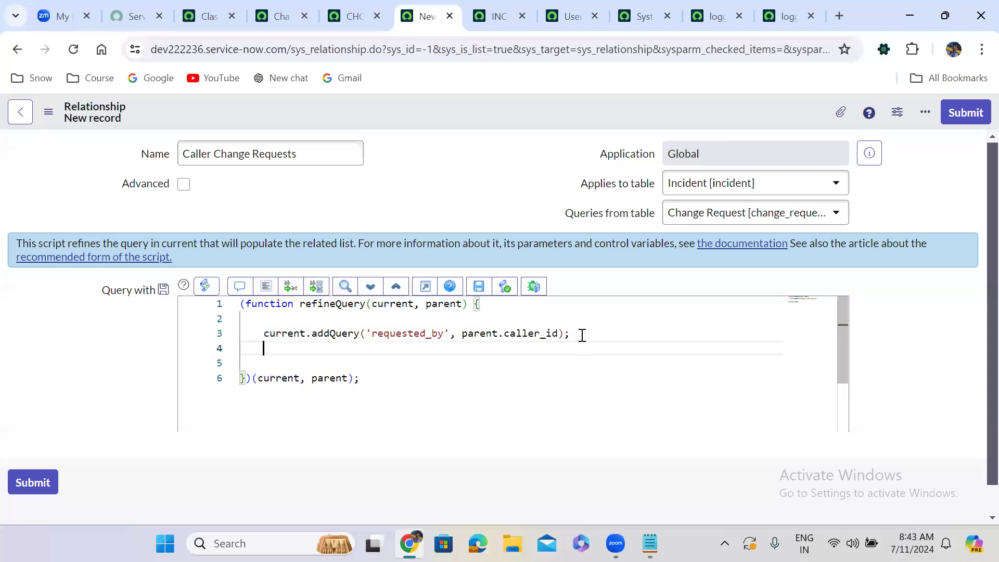
type("curre")
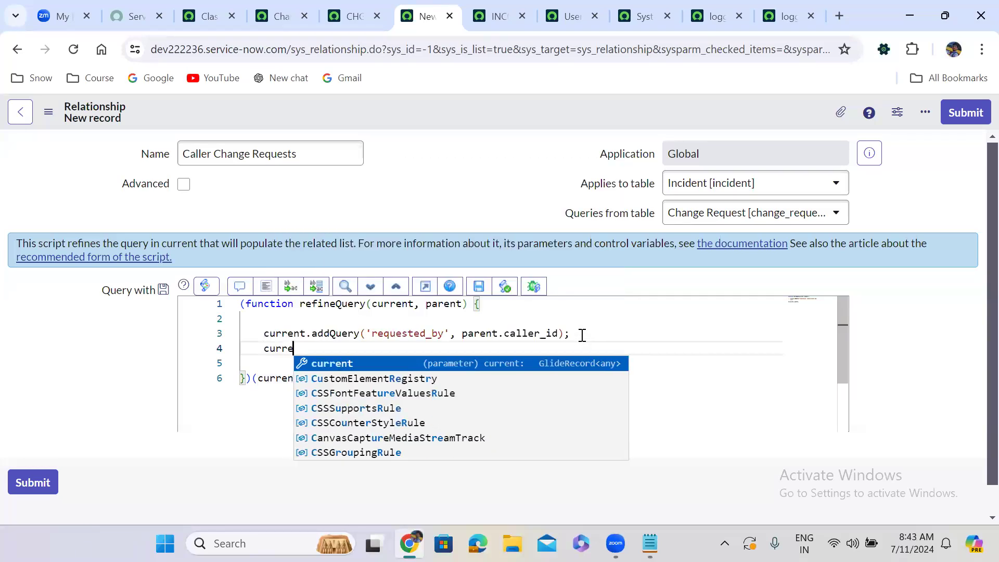
key("Return")
type(".")
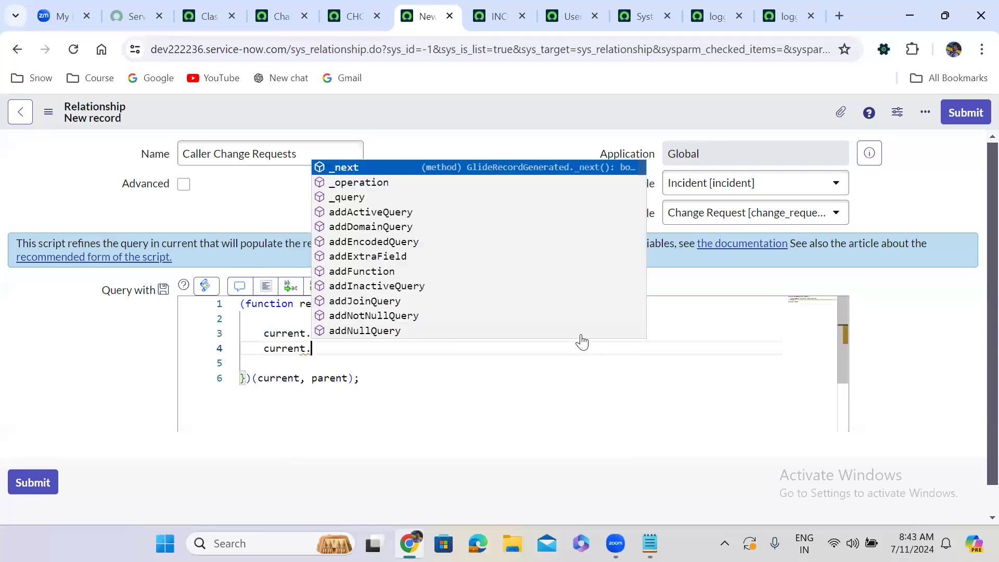
type("addA")
key("Return")
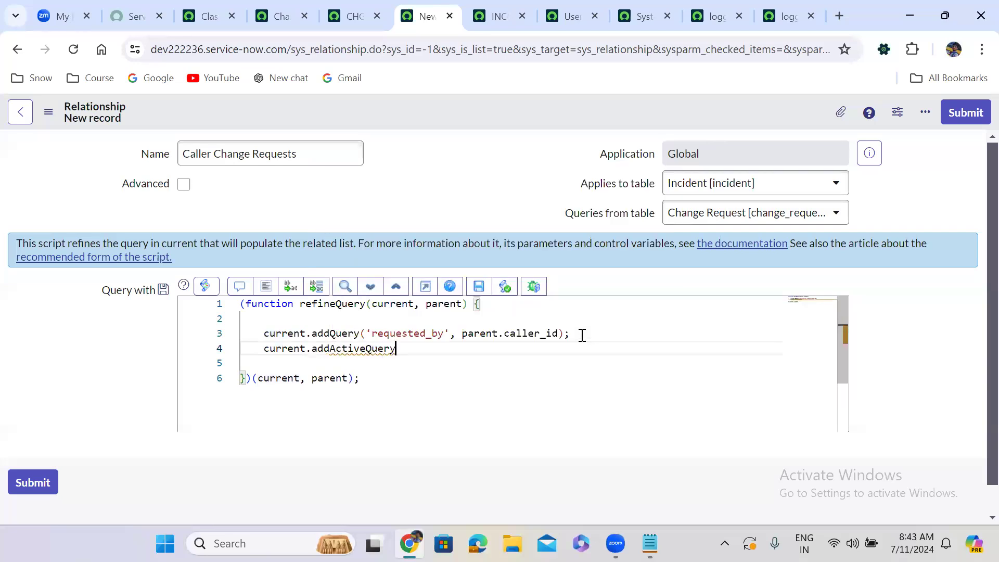
type("();")
right_click(430, 107)
left_click(463, 119)
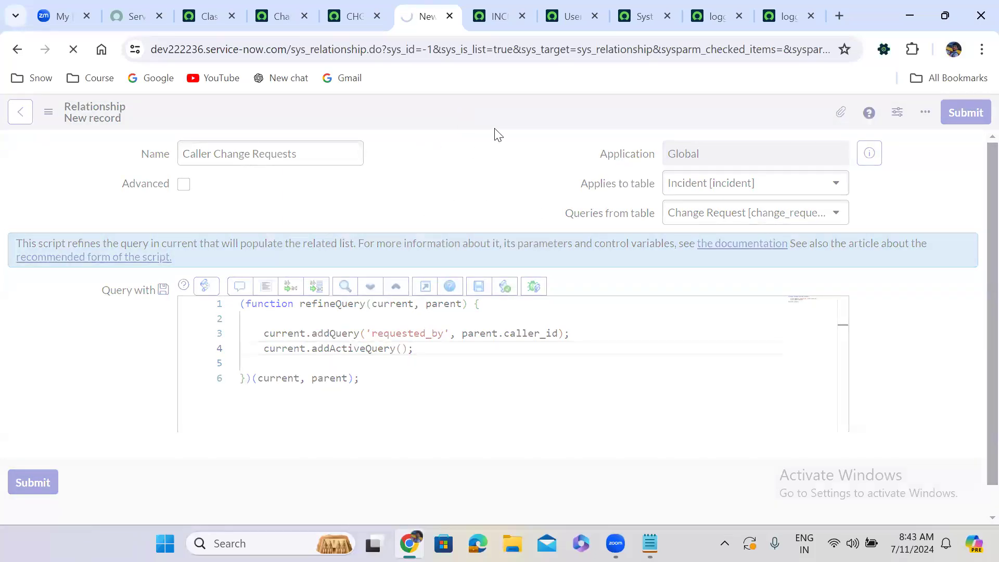
Open the related lists configuration of the Incident form from incident INC0010088 and go to the available related lists.
left_click(493, 11)
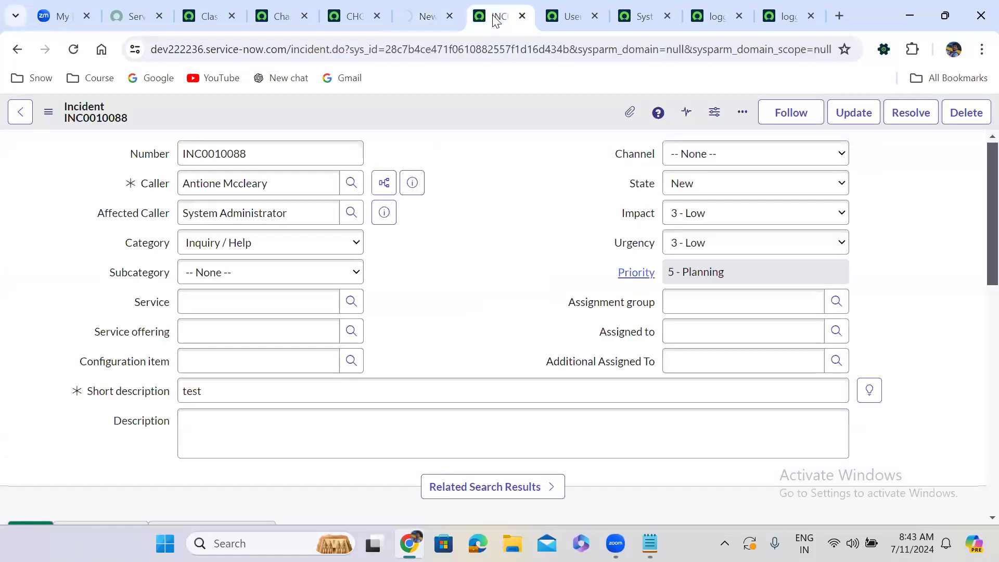
right_click(415, 113)
mouse_move(498, 399)
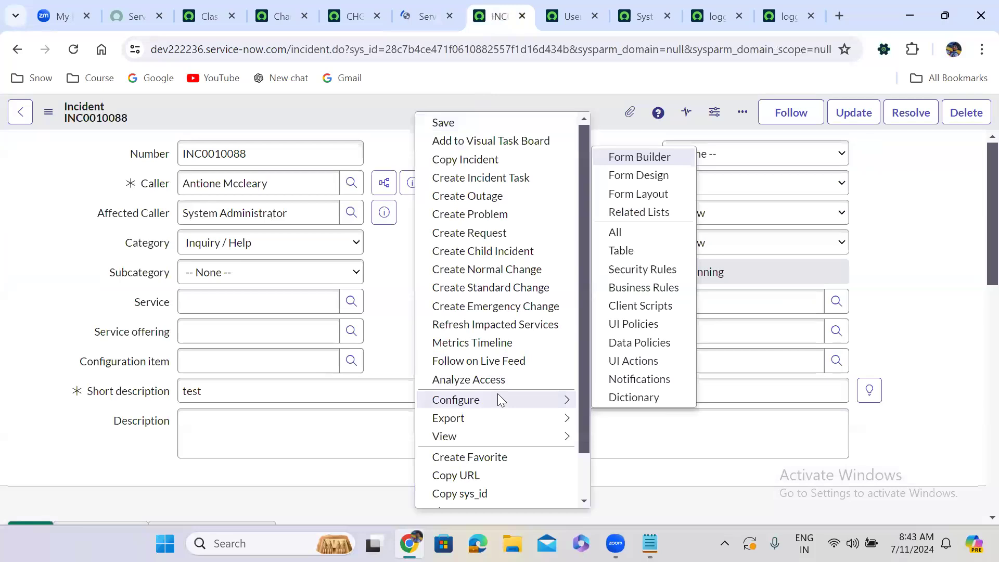
left_click(636, 213)
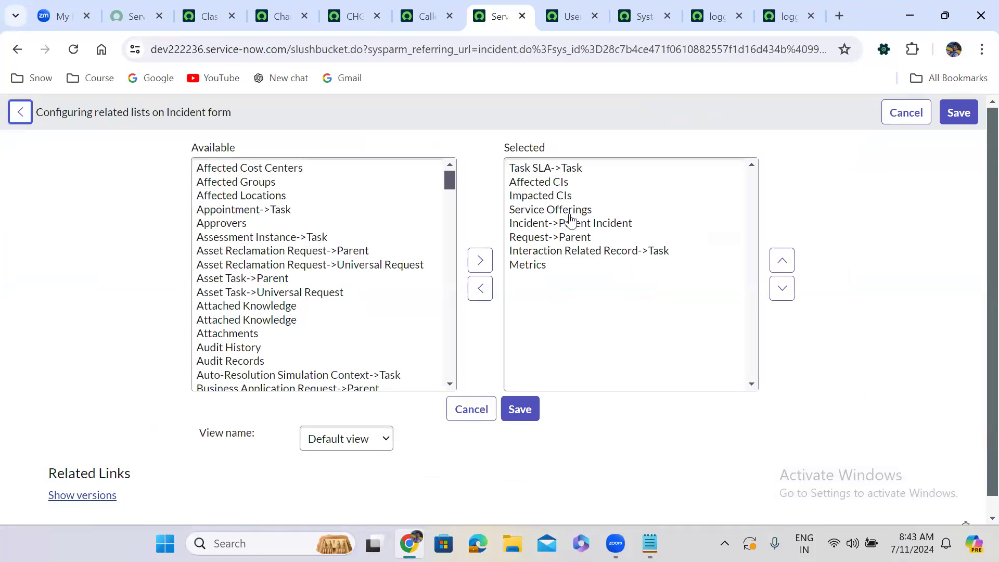
left_click(281, 209)
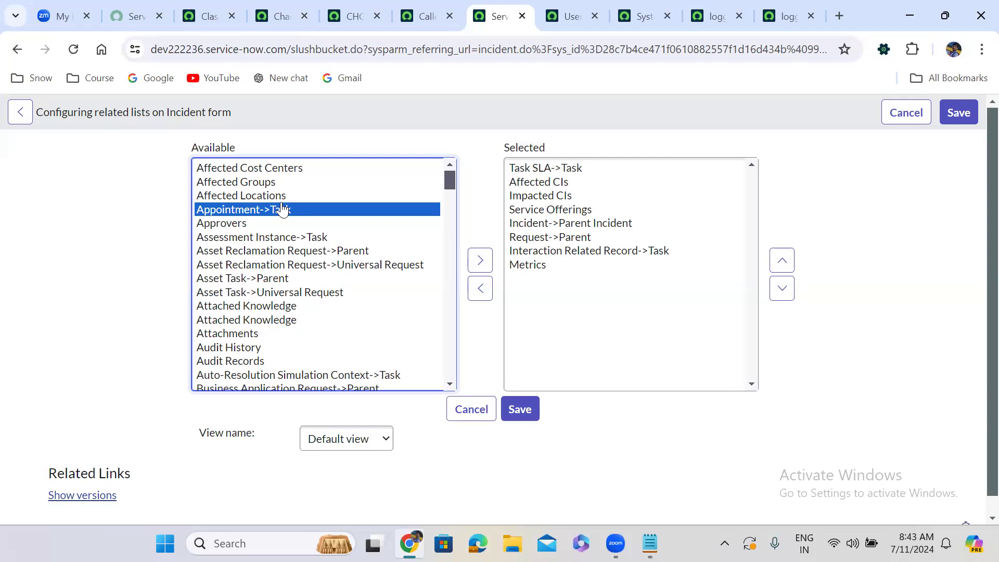
Add CAB Agenda Item->Task to the selected related lists of the Incident form.
key("Up")
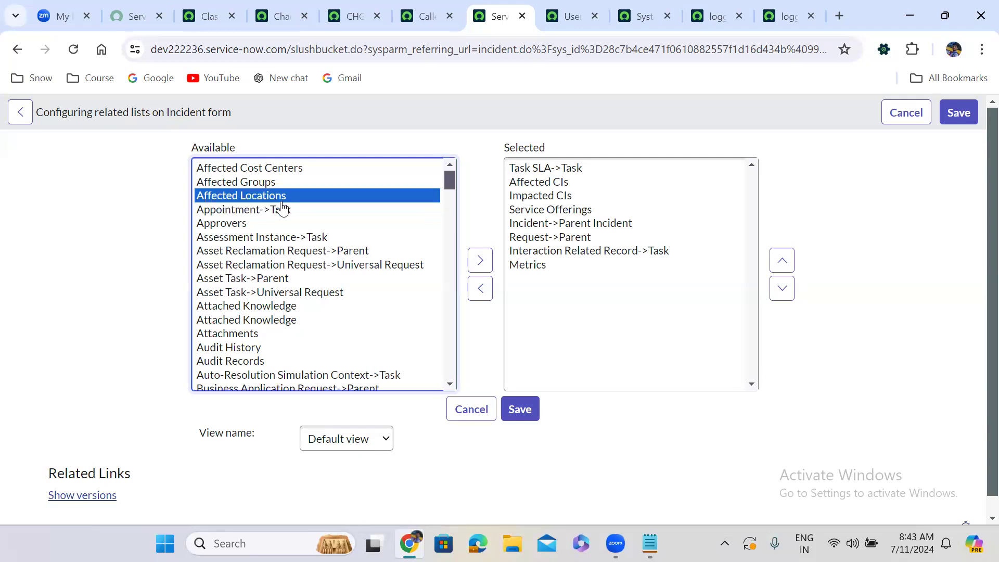
left_click(287, 280)
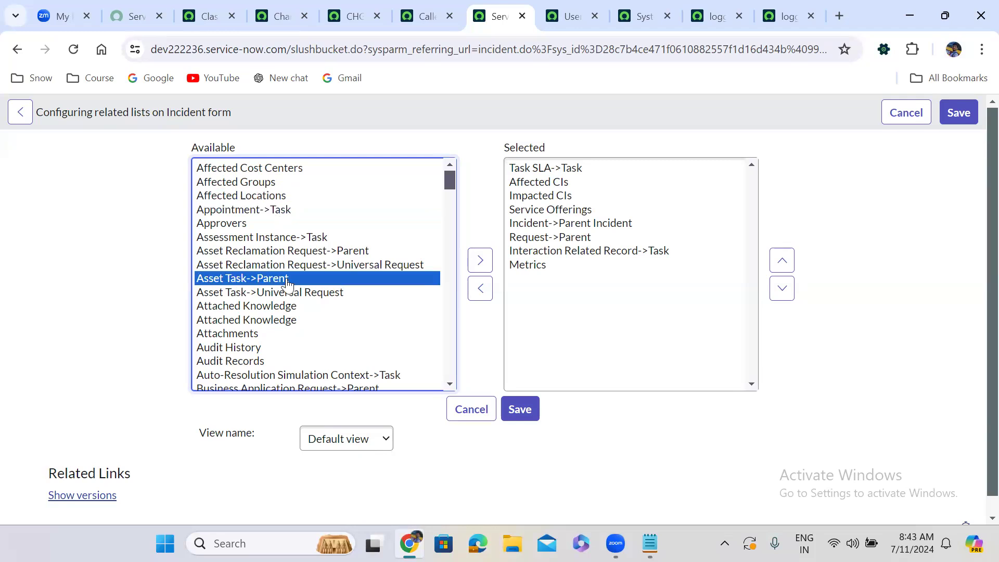
key("c")
key("Right")
scroll(287, 281, "down", 1)
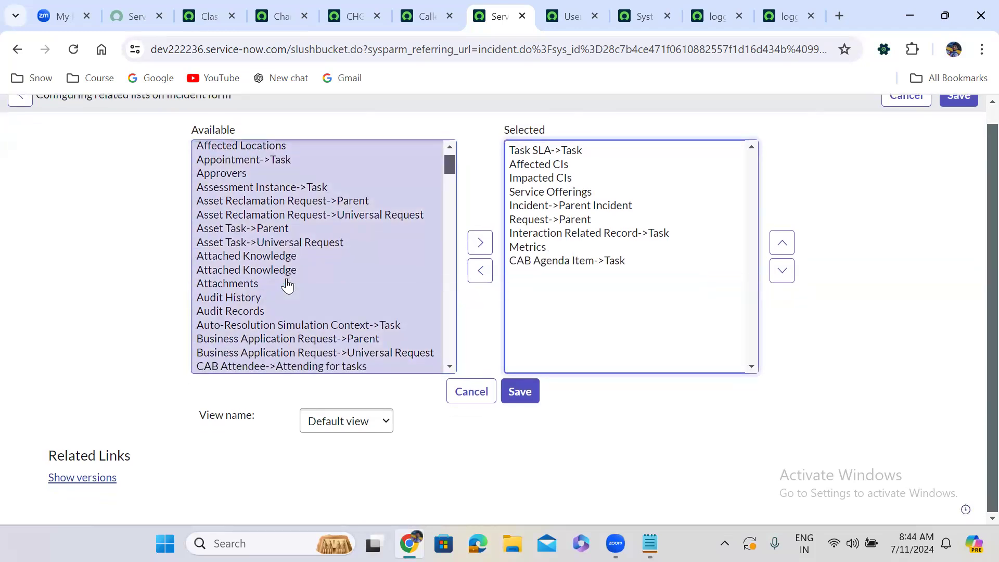
Add Caller Change Requests to the selected related lists of the Incident form and save the configuration.
left_click(249, 272)
key("c")
key("Down")
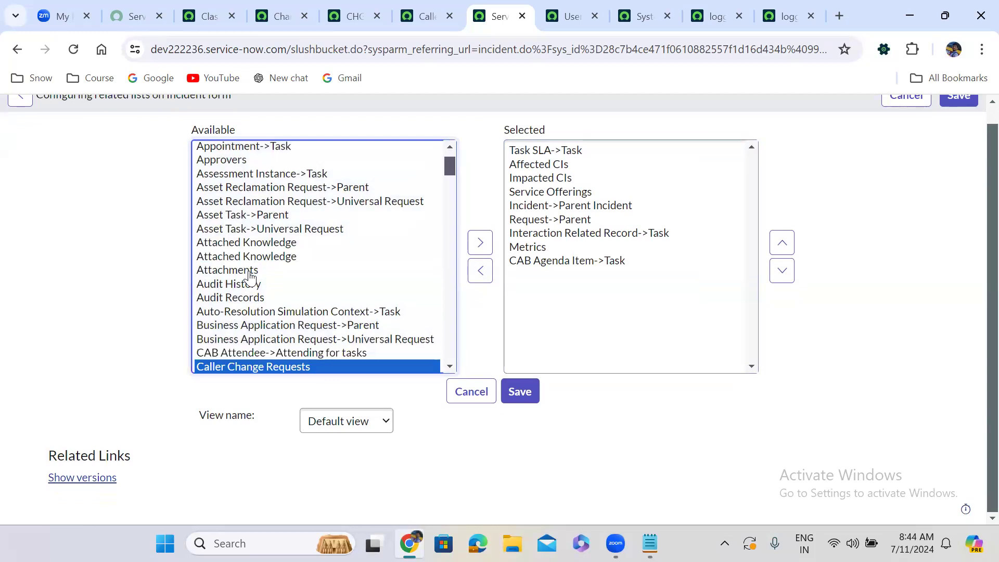
key("Down")
key("Down")
key("Up")
key("Up")
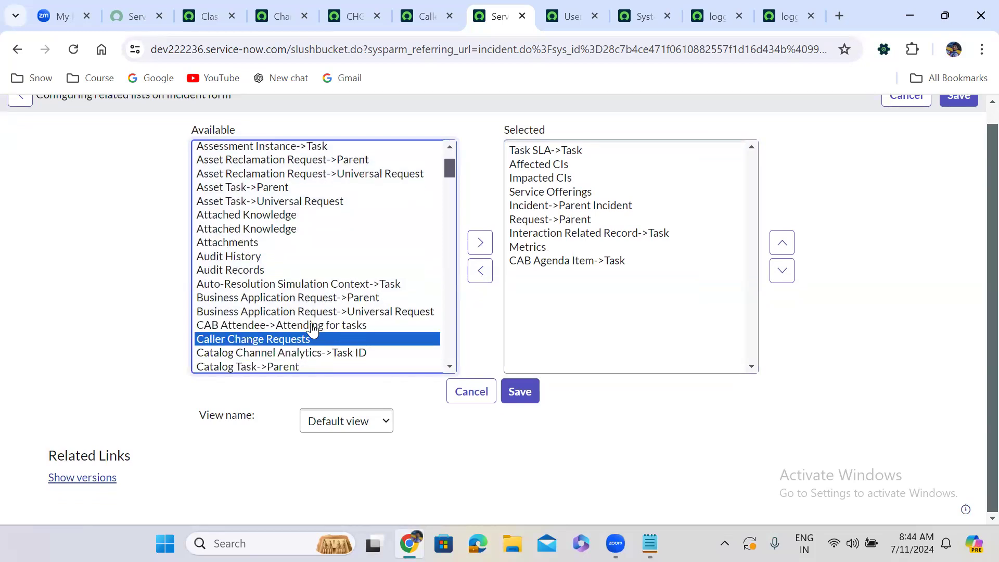
left_click(479, 243)
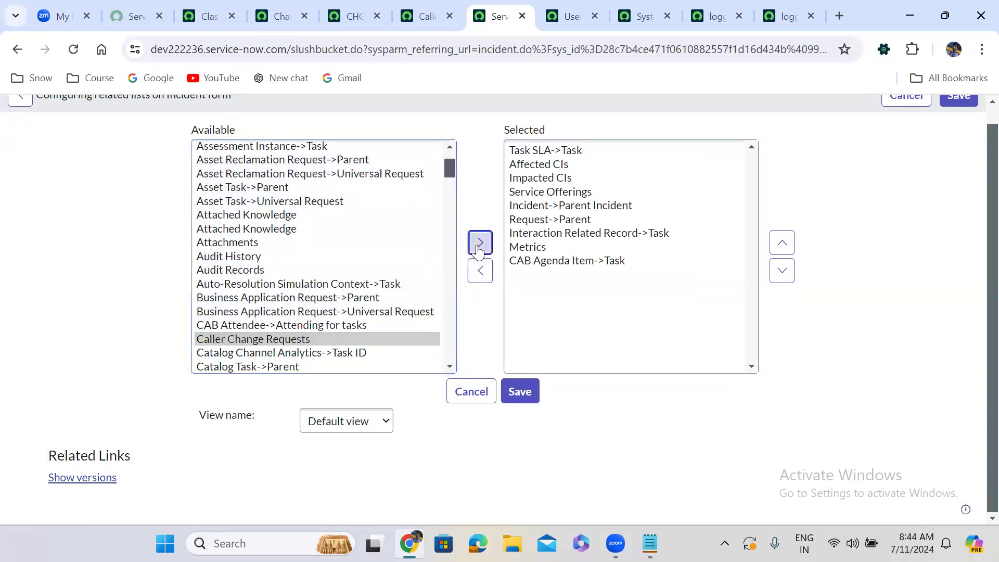
left_click(521, 391)
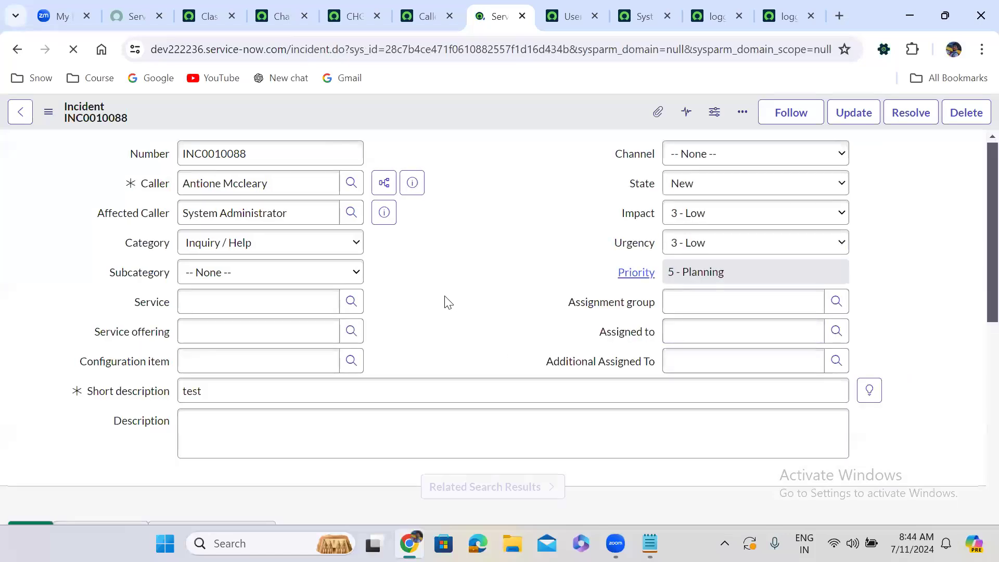
Open the Caller Change Requests related list of incident INC0010088 and compare its Requested by values with the incident's Caller.
scroll(447, 303, "down", 9)
scroll(446, 302, "down", 3)
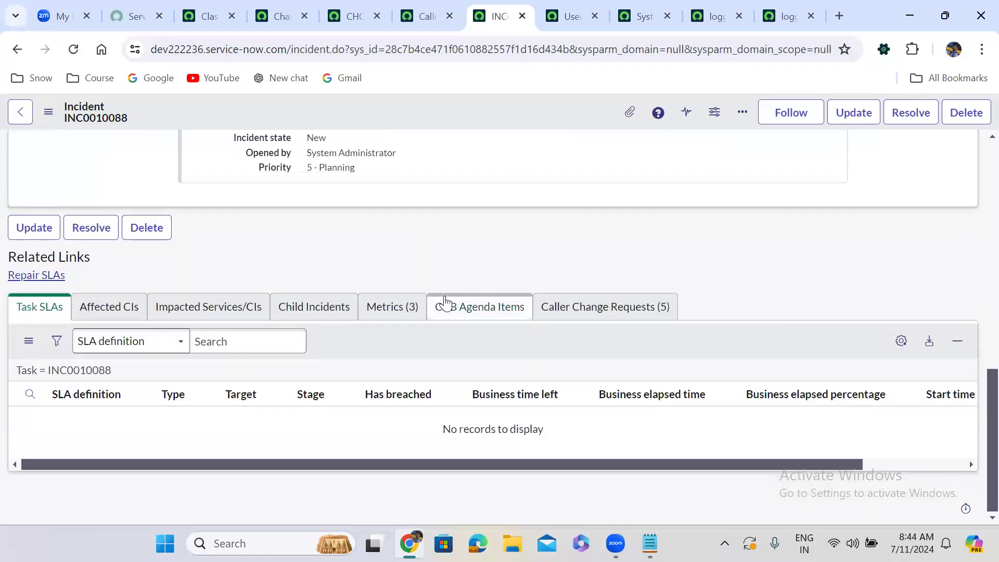
left_click(595, 306)
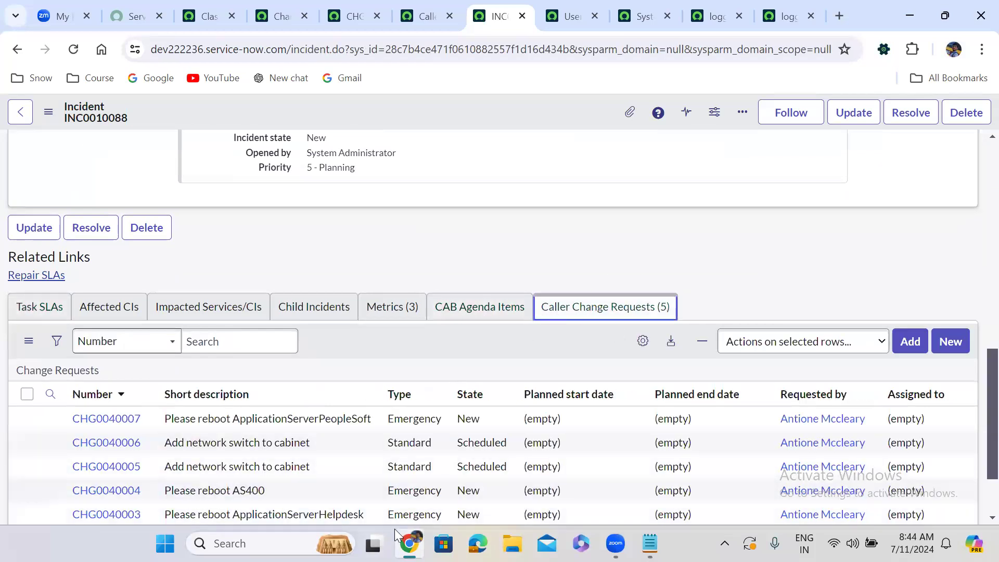
left_click(551, 342)
left_click(542, 350)
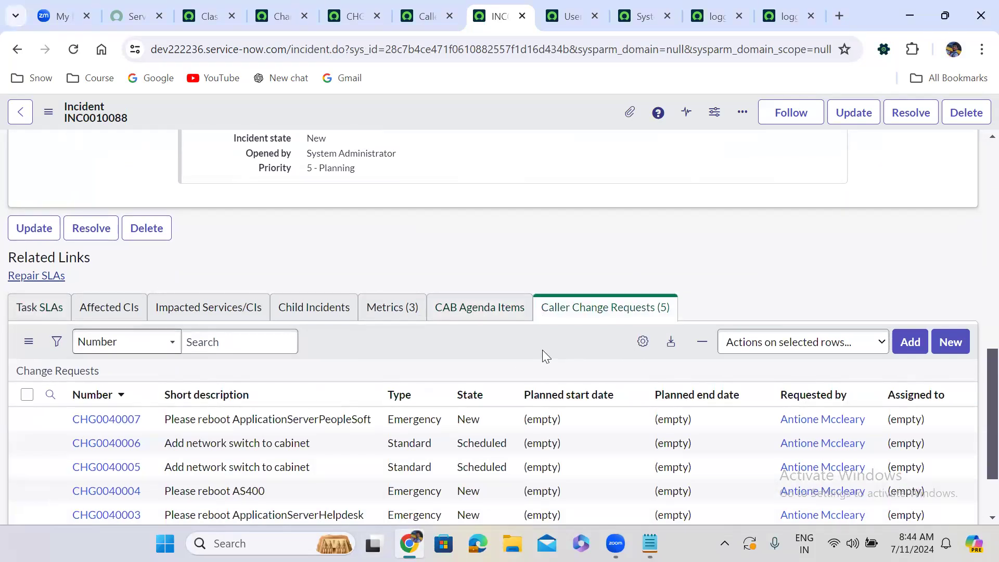
scroll(542, 350, "up", 10)
scroll(542, 349, "up", 4)
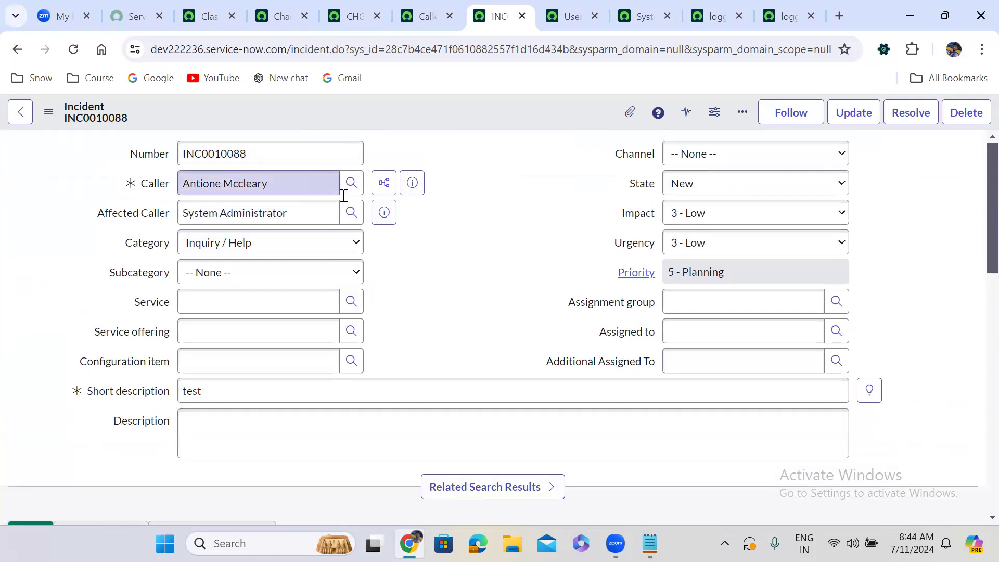
scroll(448, 310, "down", 15)
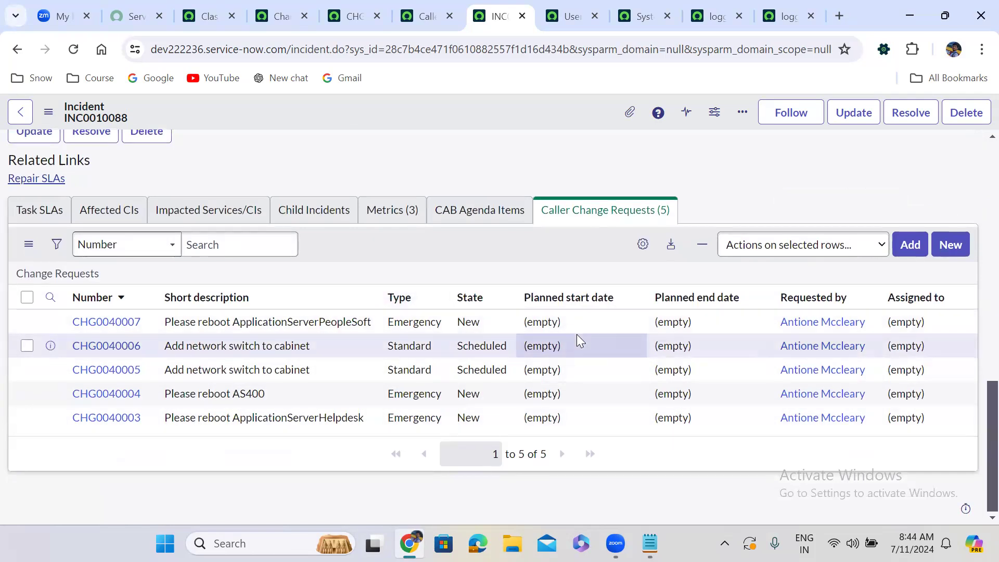
Try to change the incident's Caller by entering "sys" in the Caller field.
scroll(974, 161, "up", 15)
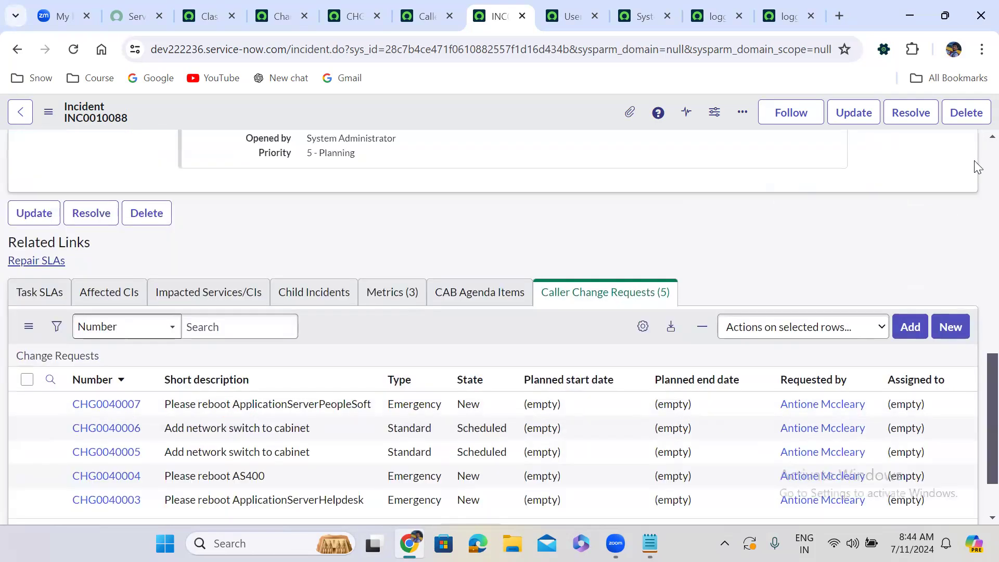
left_click(212, 153)
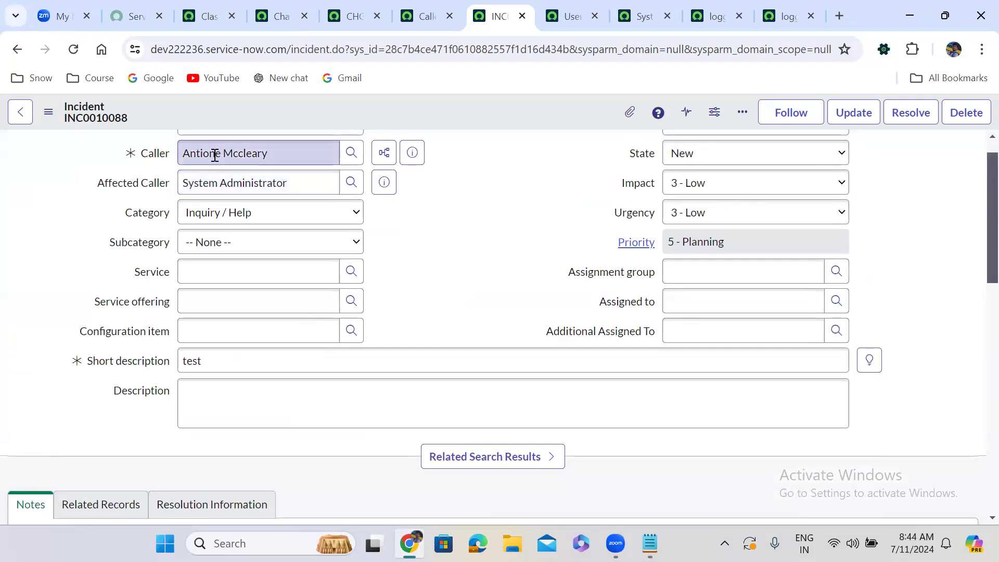
triple_click(214, 153)
type("sys")
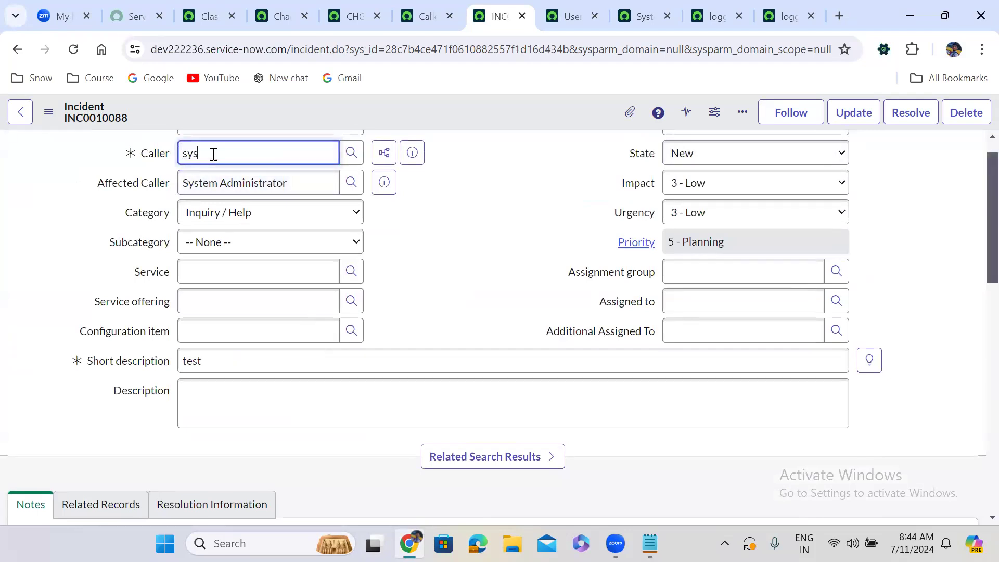
left_click(234, 181)
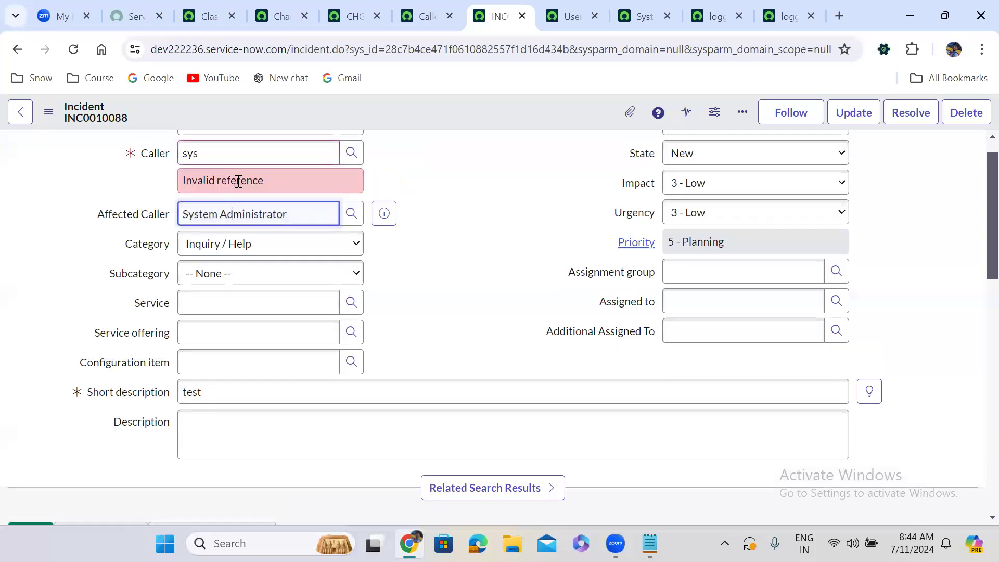
triple_click(238, 180)
double_click(406, 162)
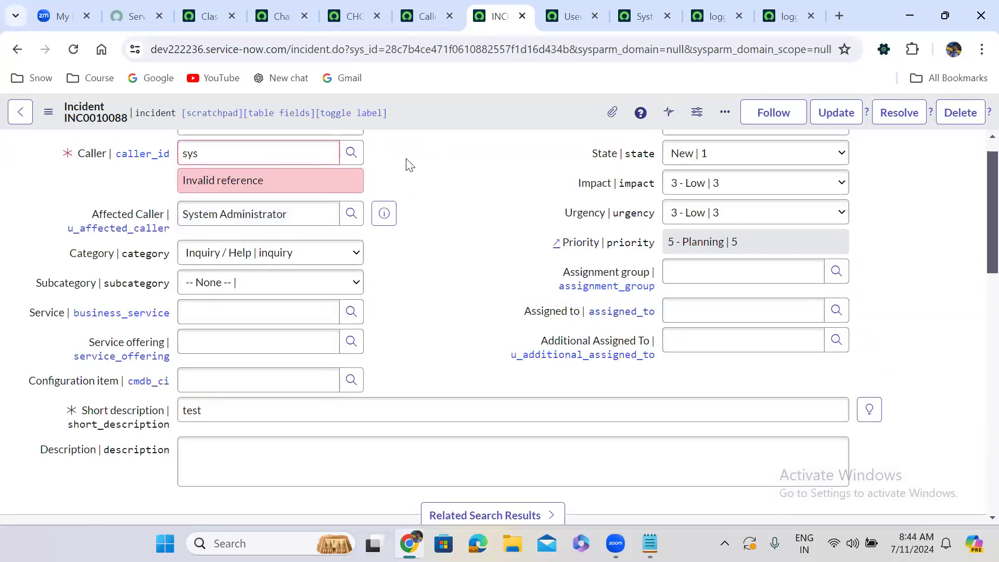
Clear the Affected Caller field, retry "sys" as the Caller and empty the Caller field.
left_click(256, 217)
triple_click(256, 217)
key("BackSpace")
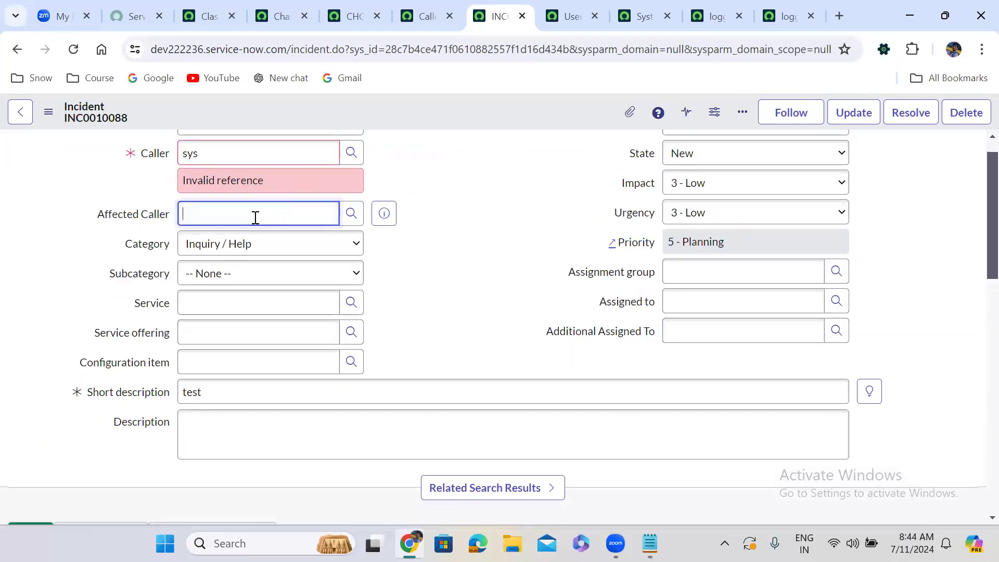
left_click(238, 154)
double_click(238, 154)
type("sys")
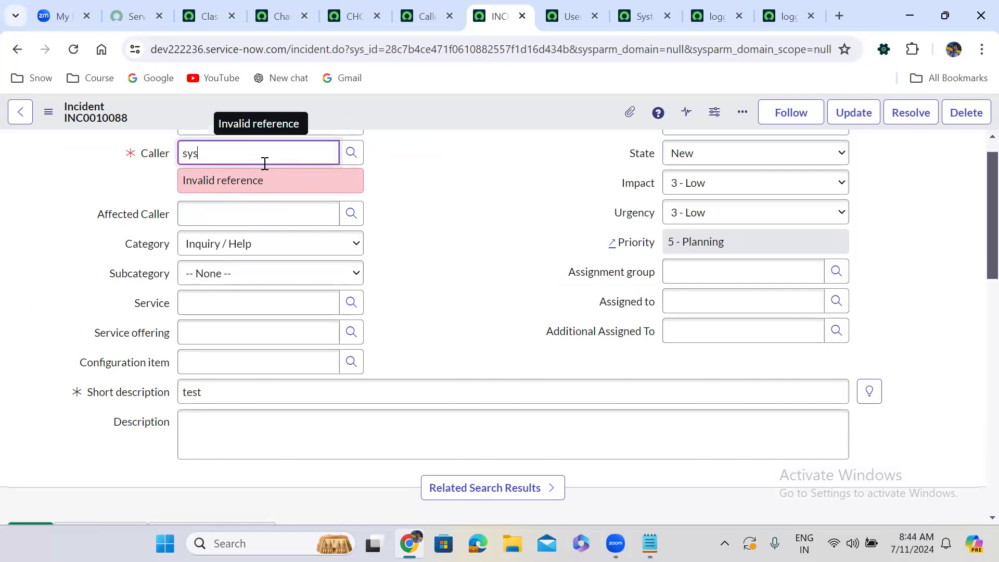
key("ctrl+a")
key("BackSpace")
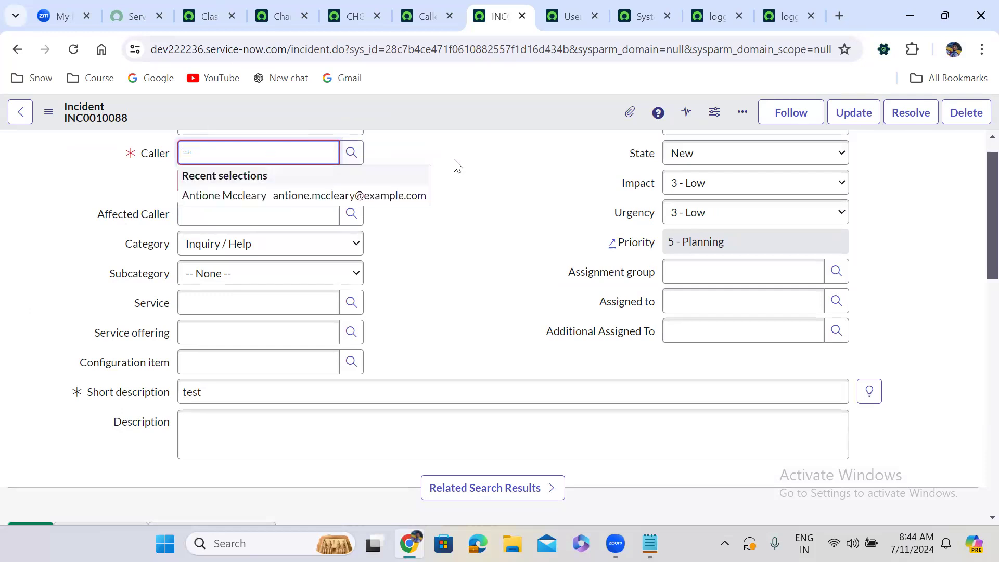
View the user lookup list for Caller, close it and reload the incident form, discarding the unsaved changes.
left_click(455, 163)
left_click(359, 148)
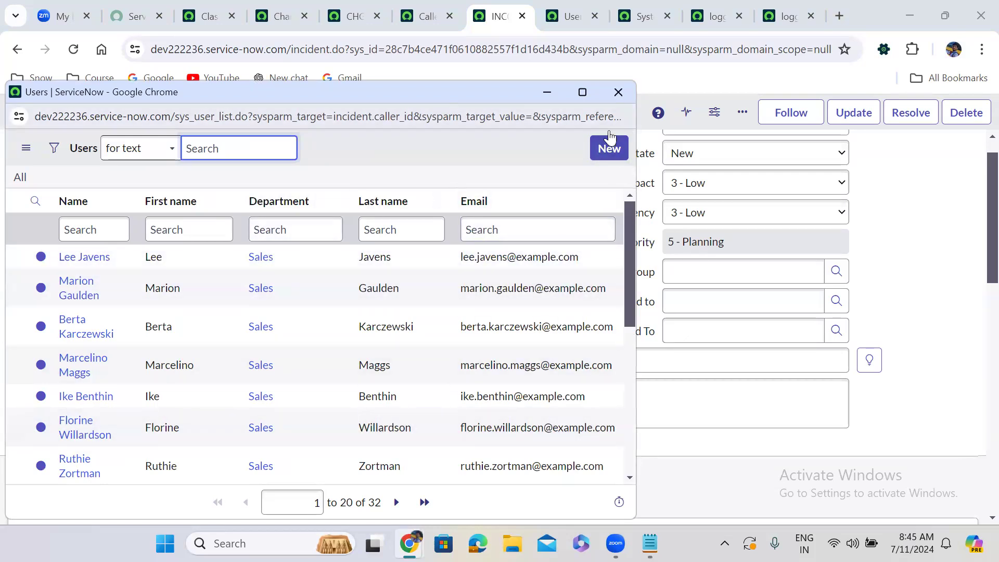
left_click(618, 92)
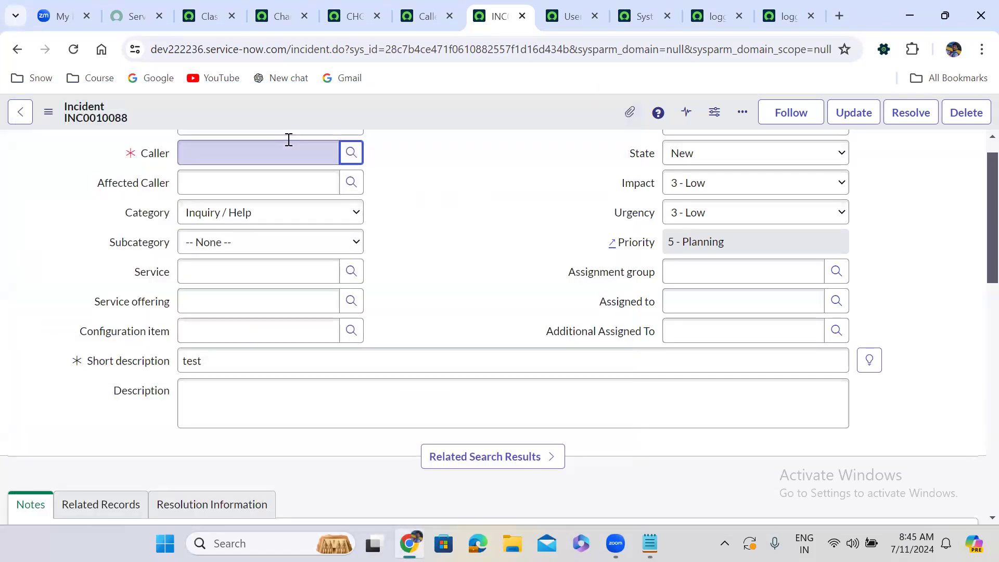
key("F5")
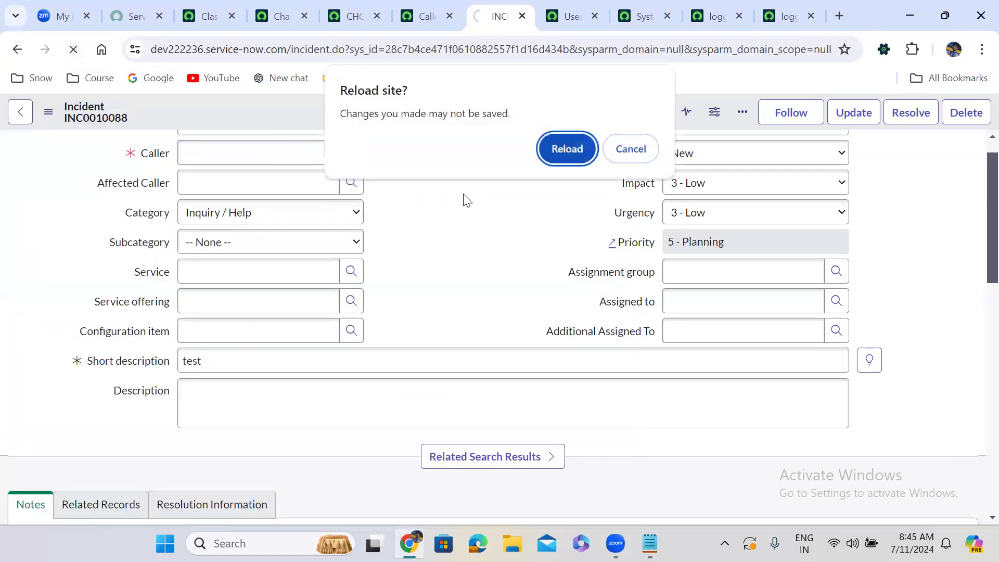
left_click(563, 154)
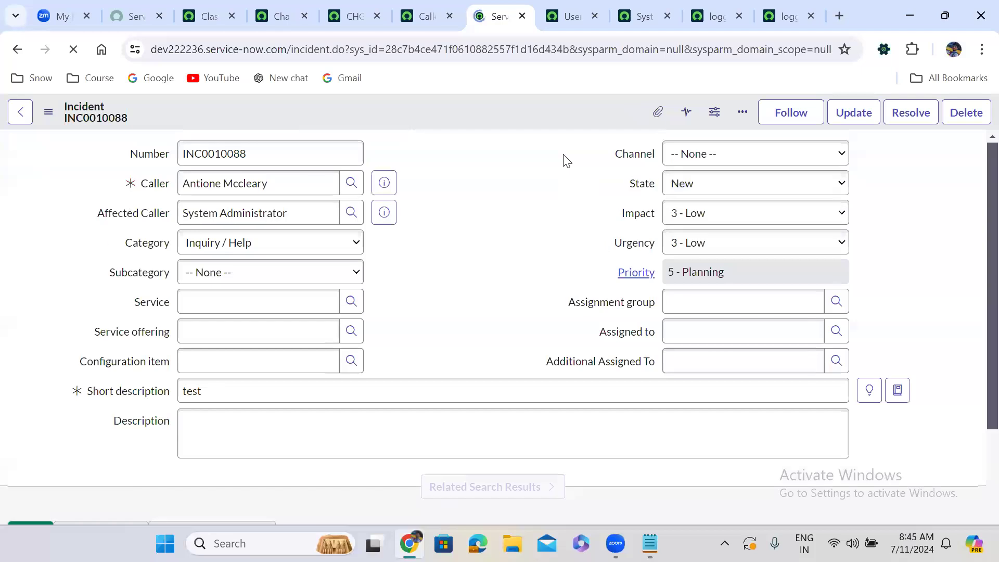
Check the Caller field's user lookup list again and clear the Affected Caller field of the incident.
left_click(350, 183)
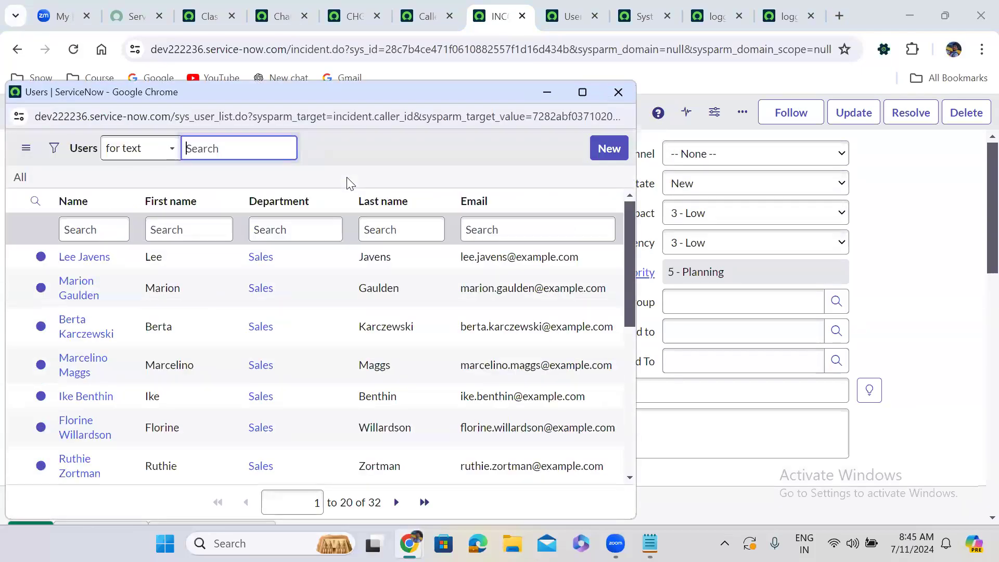
left_click(618, 92)
key("ctrl+a")
key("BackSpace")
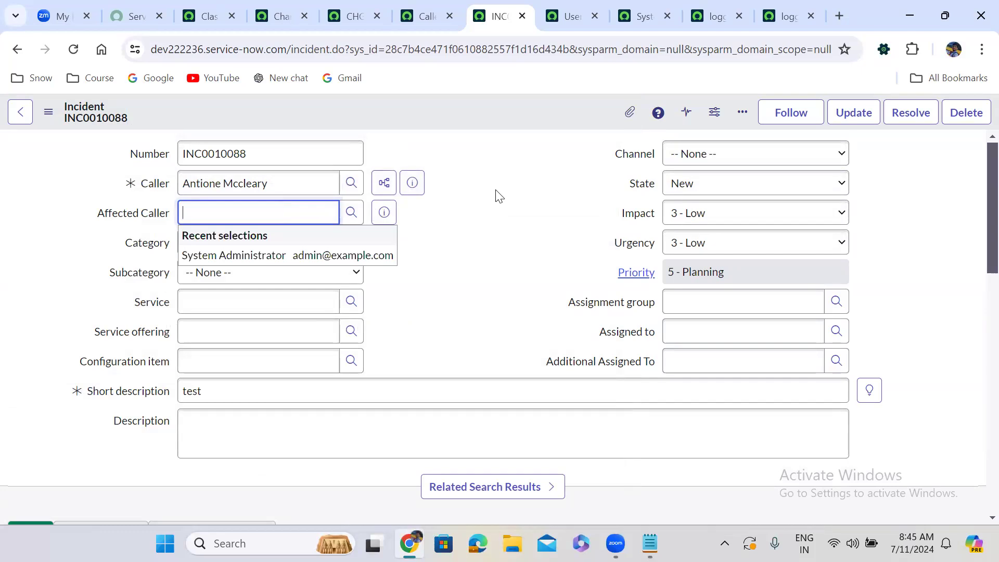
left_click(500, 197)
Replace the incident's Caller with the search text "sy" and clear the field again, leaving it empty.
left_click(304, 188)
key("ctrl+a")
key("BackSpace")
type("sy")
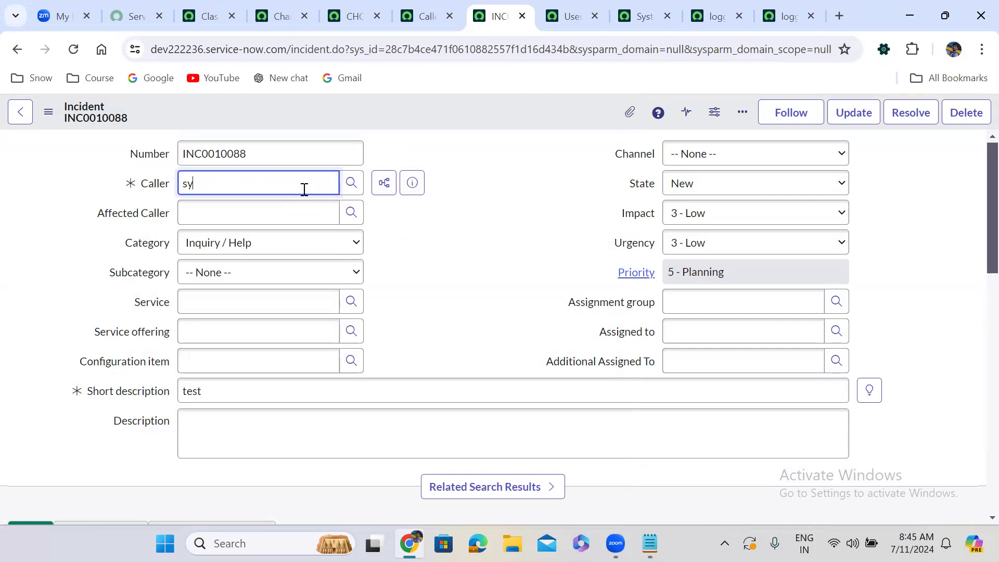
key("BackSpace")
key("BackSpace")
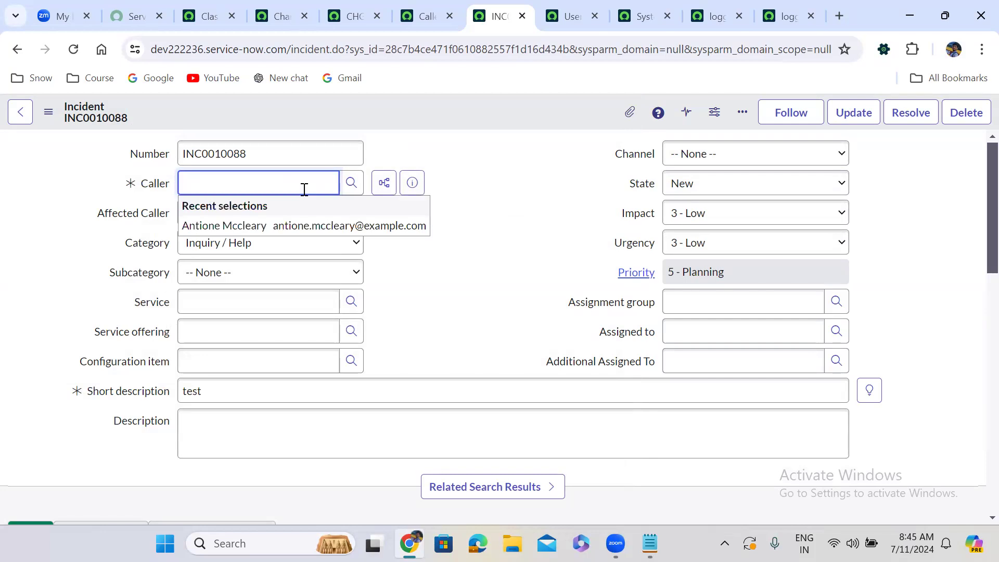
left_click(472, 222)
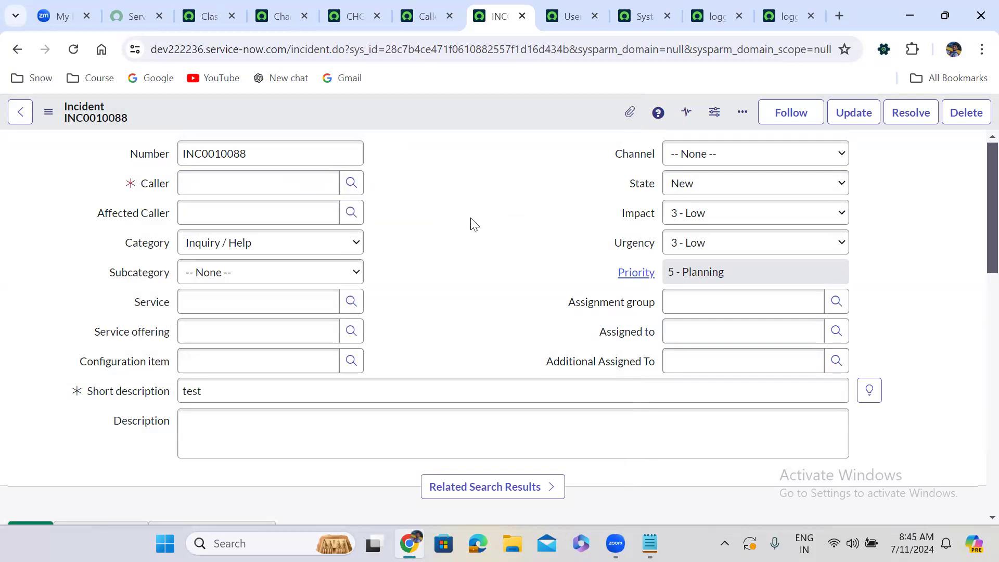
Compare the users offered in the lookup list of Affected Caller with those offered for Caller.
left_click(358, 212)
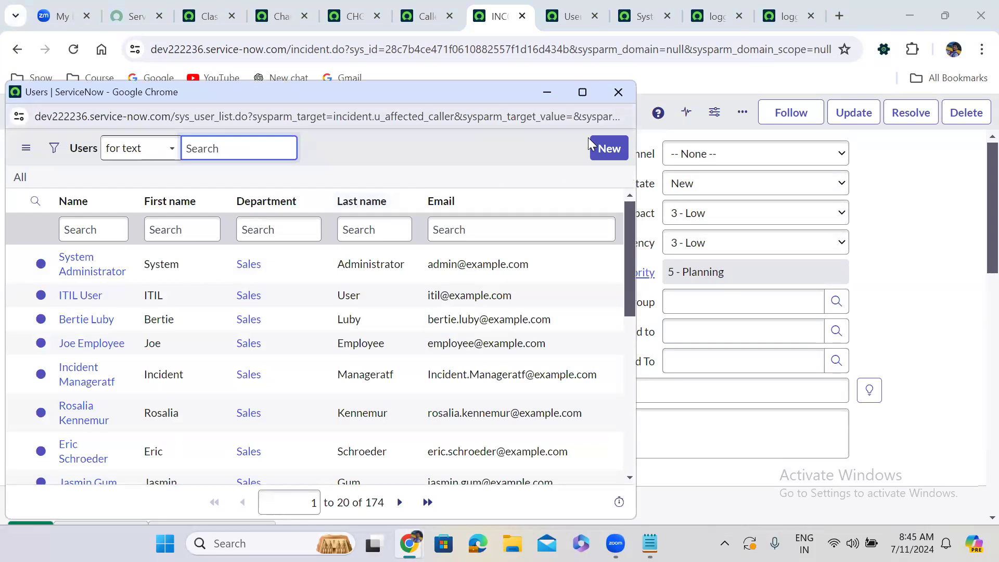
left_click(618, 92)
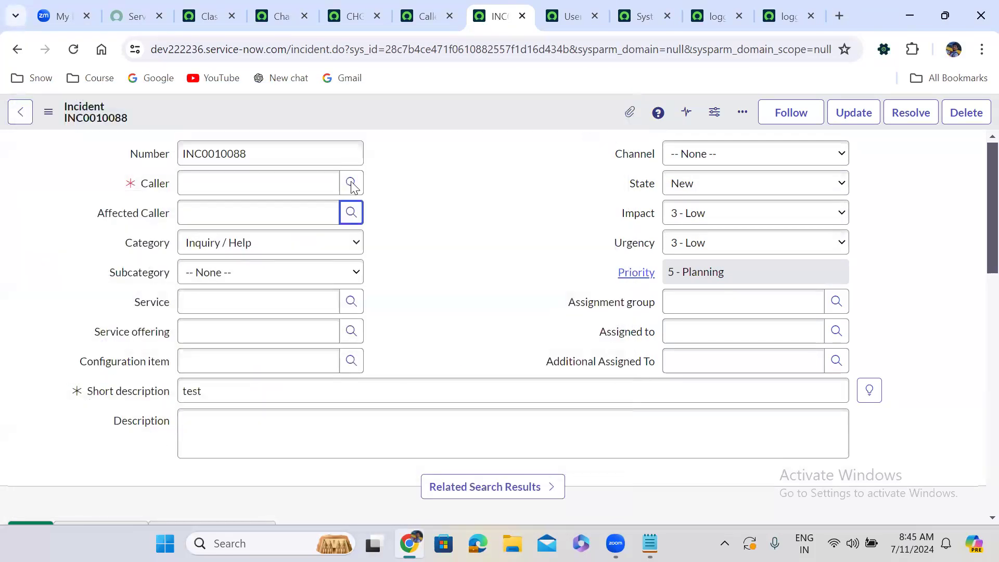
left_click(399, 188)
left_click(350, 183)
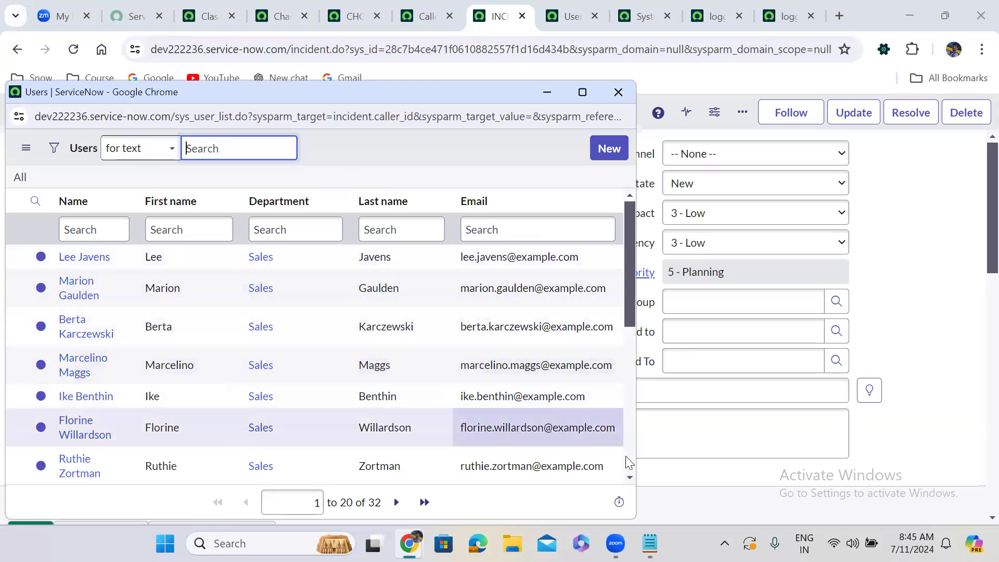
scroll(628, 461, "down", 5)
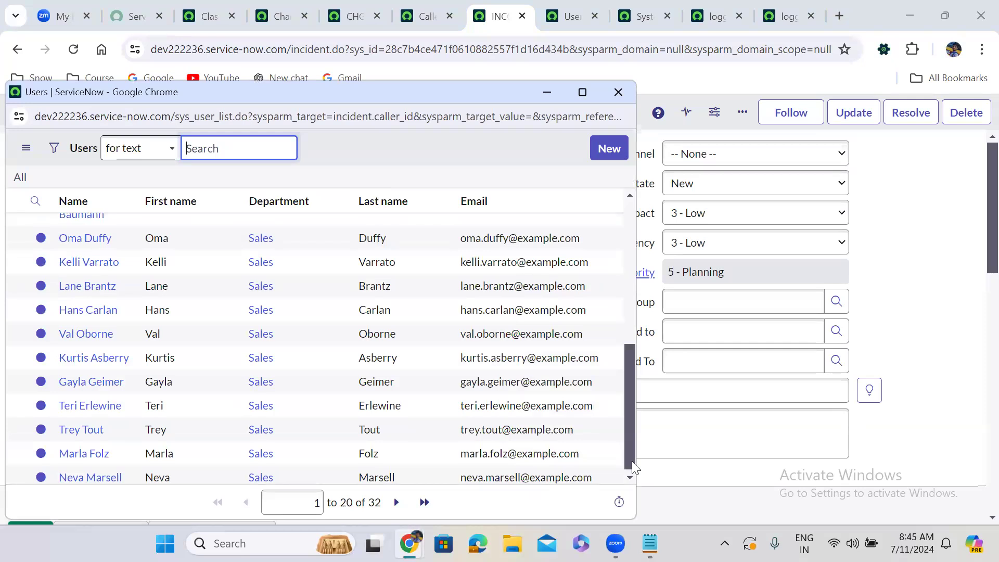
left_click(631, 224)
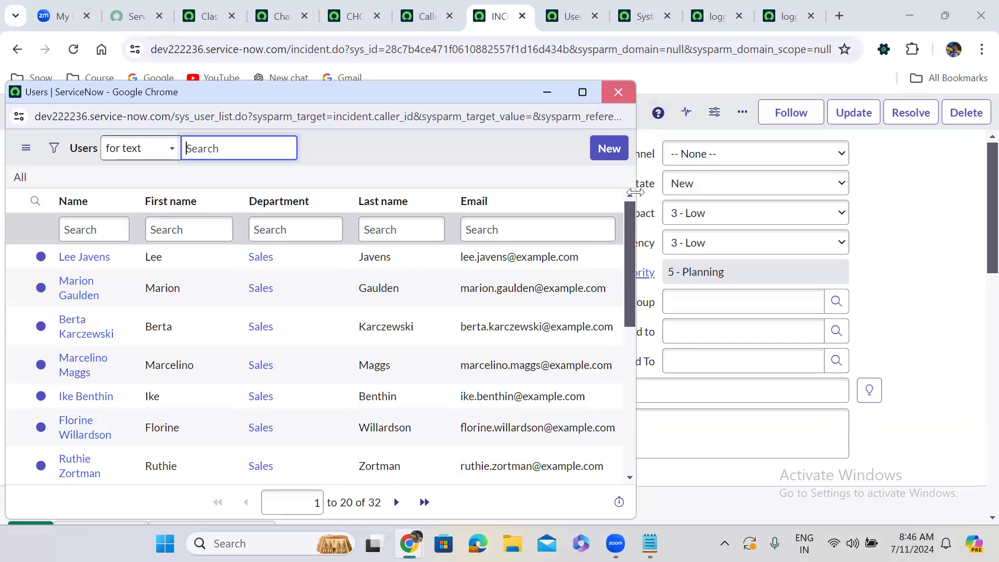
left_click(618, 92)
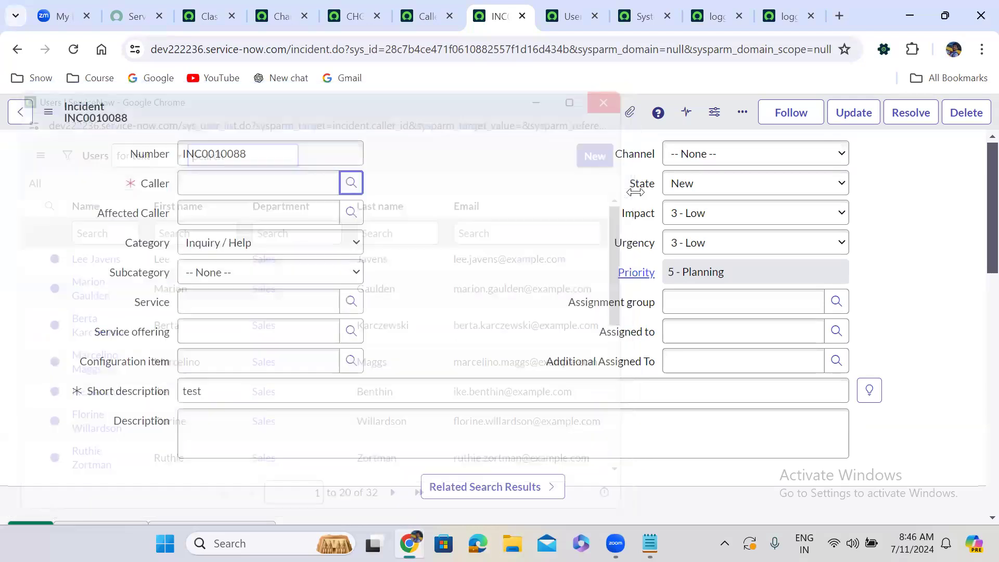
View the user lookup list of the empty Caller field and the one of the empty Affected Caller field, closing each.
left_click(350, 184)
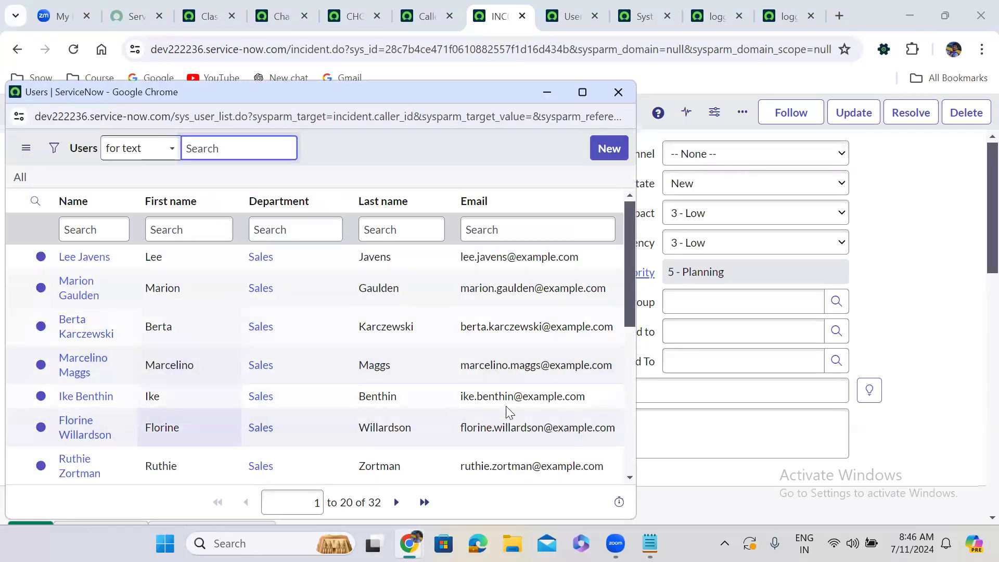
left_click(629, 451)
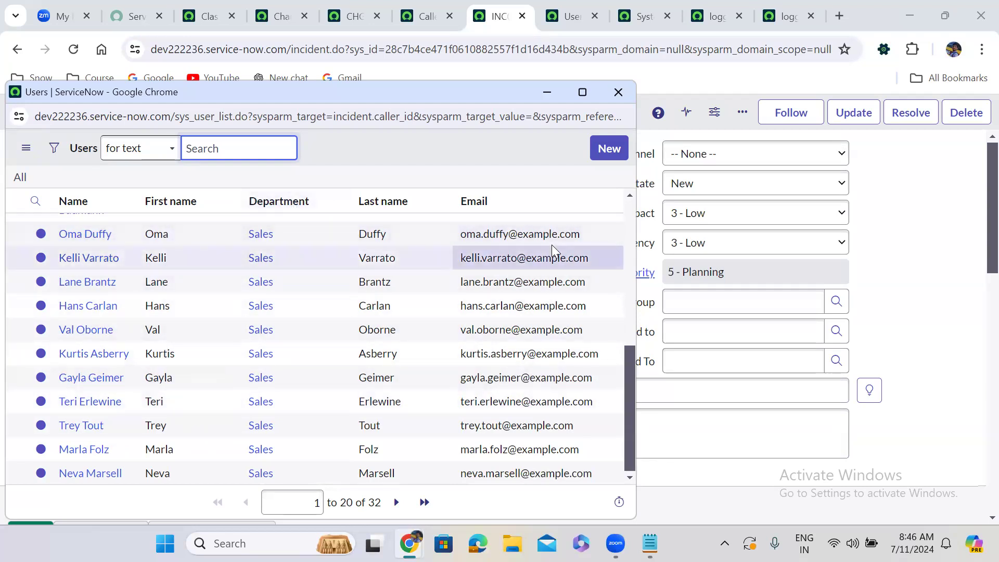
left_click(618, 92)
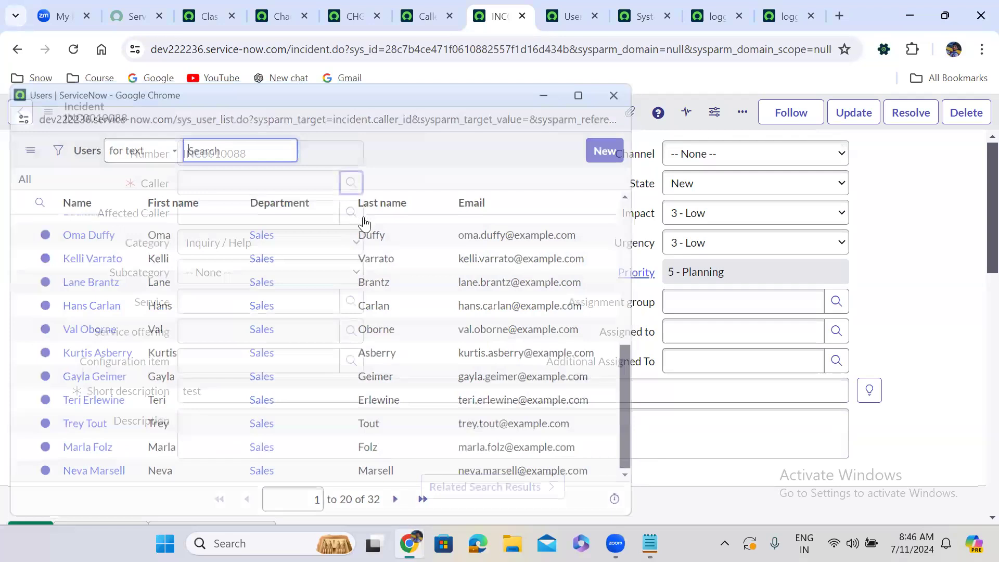
left_click(356, 214)
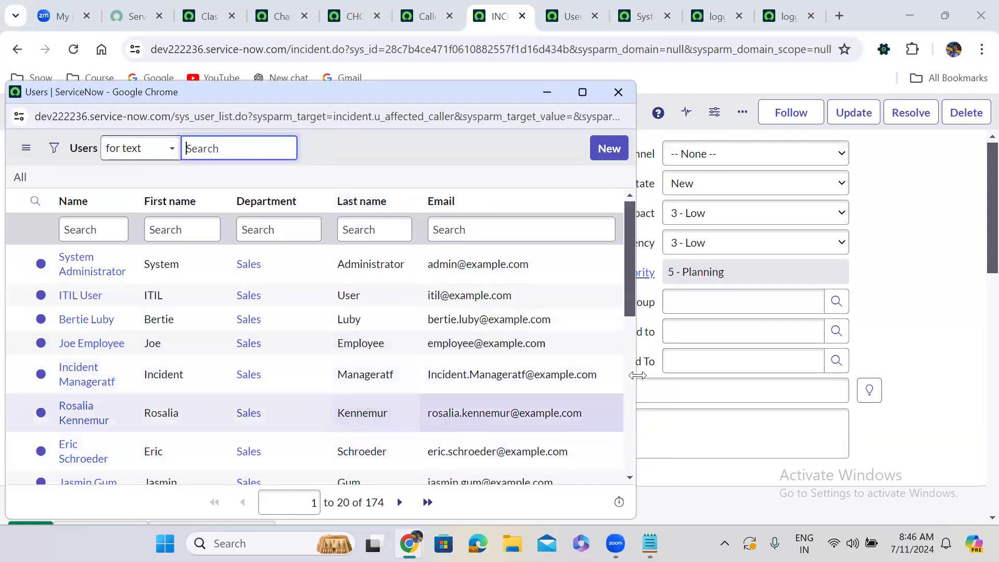
scroll(624, 435, "down", 8)
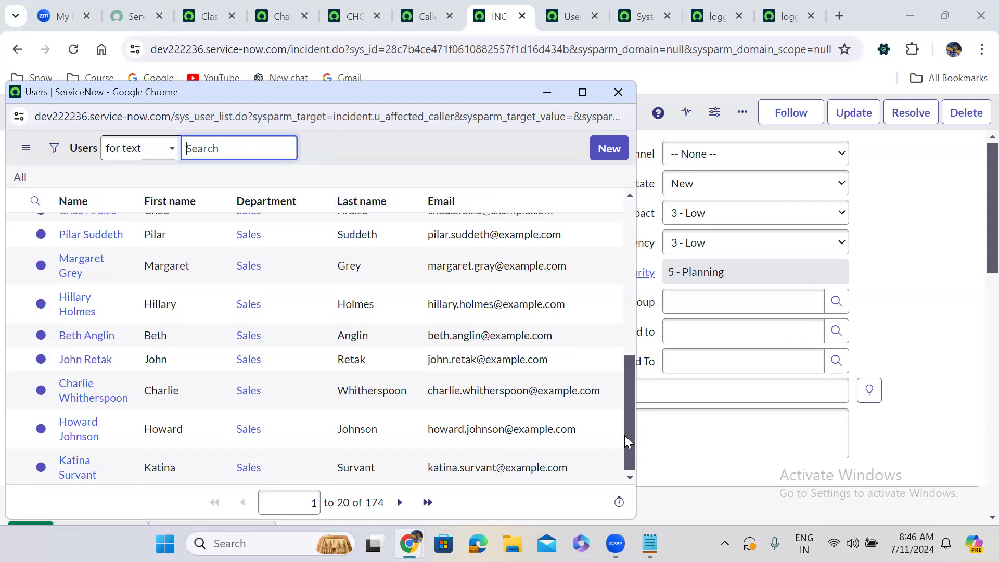
left_click(618, 92)
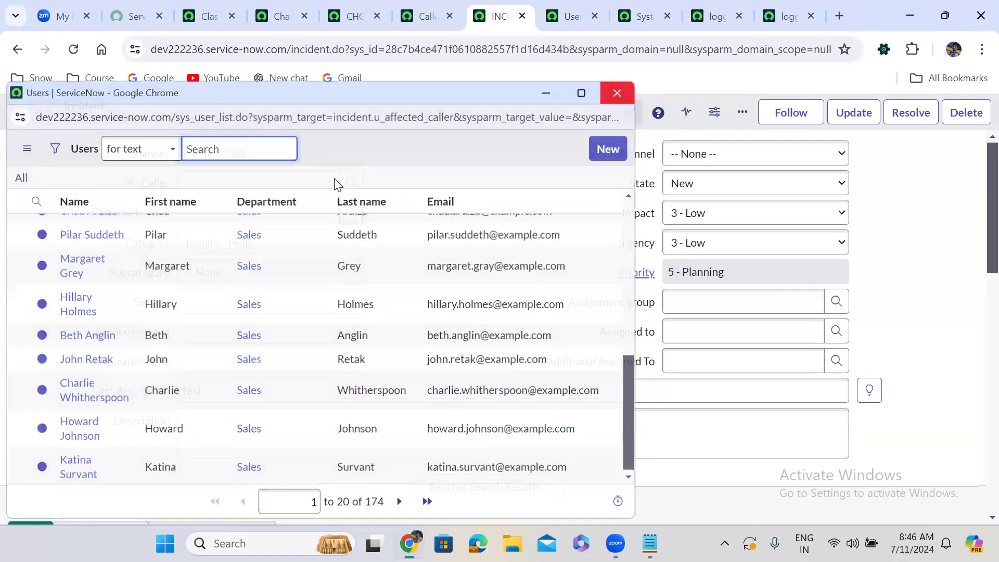
Reload the incident form, discarding the unsaved changes, and view the Caller lookup list with the saved Affected Caller in place.
key("F5")
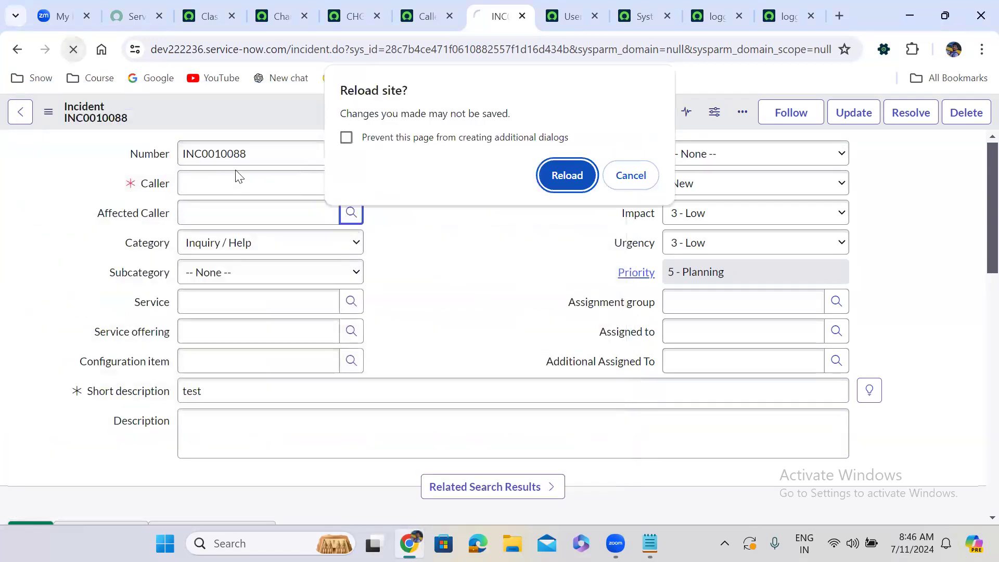
left_click(576, 174)
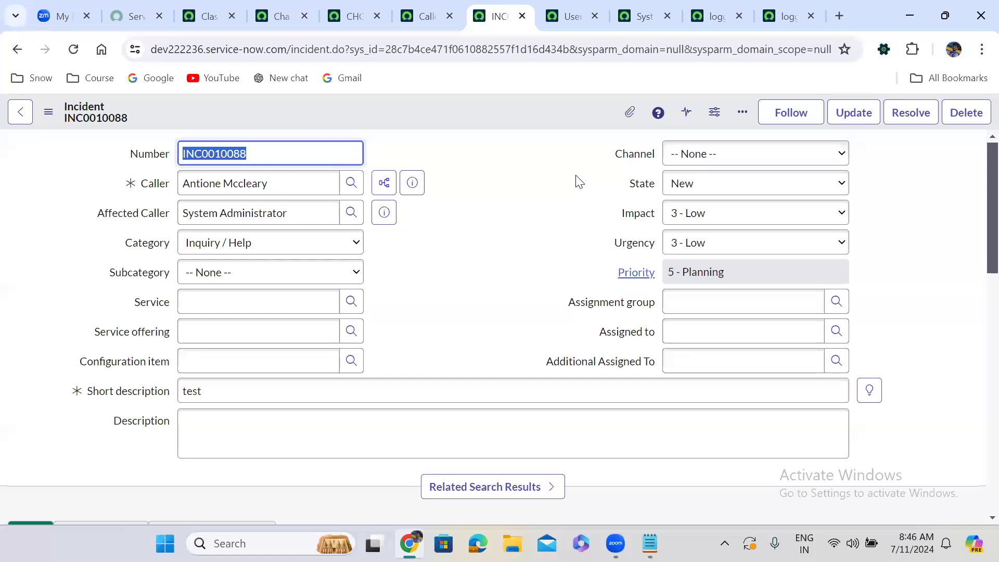
left_click(352, 182)
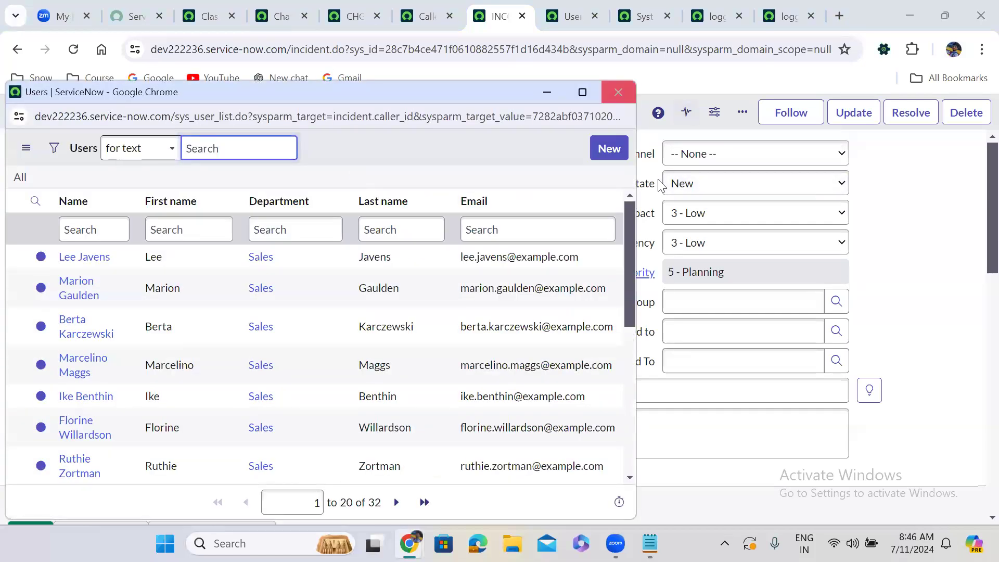
left_click(618, 92)
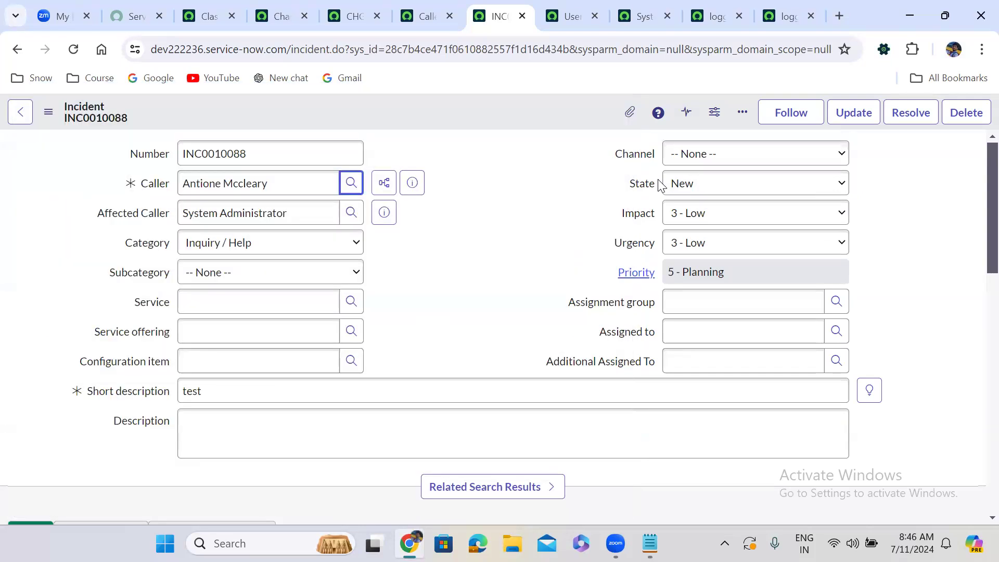
left_click(222, 183)
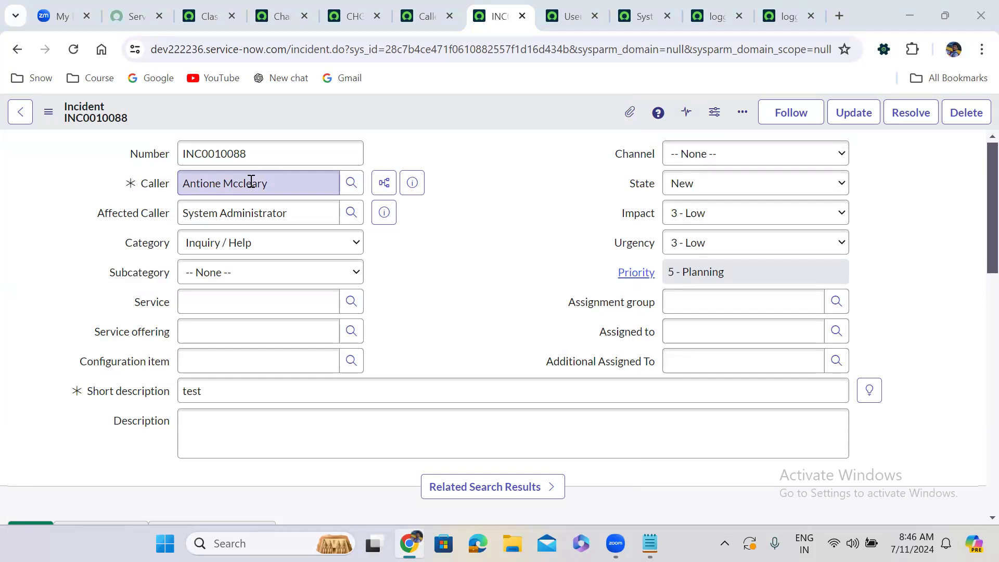
left_click(348, 183)
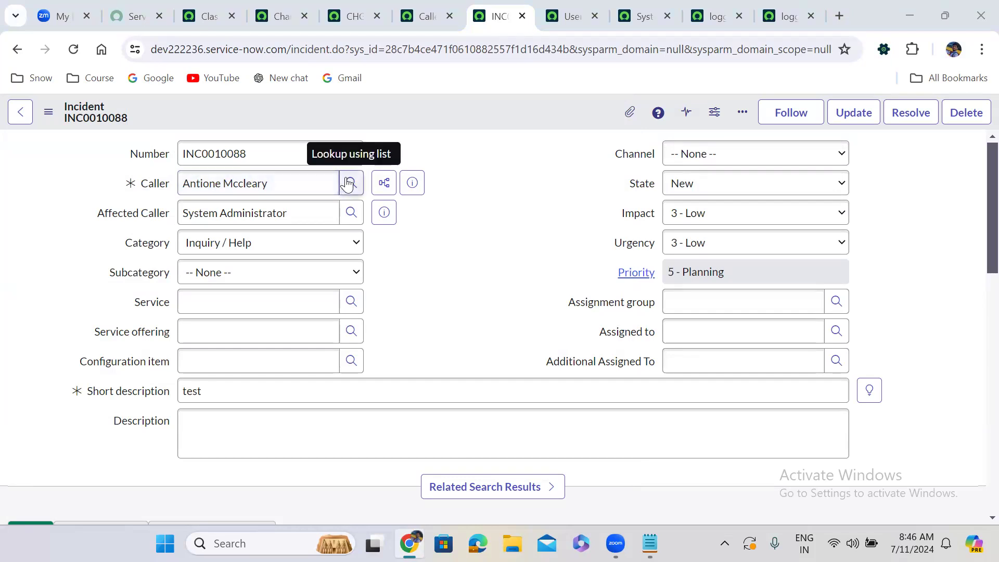
left_click(305, 173)
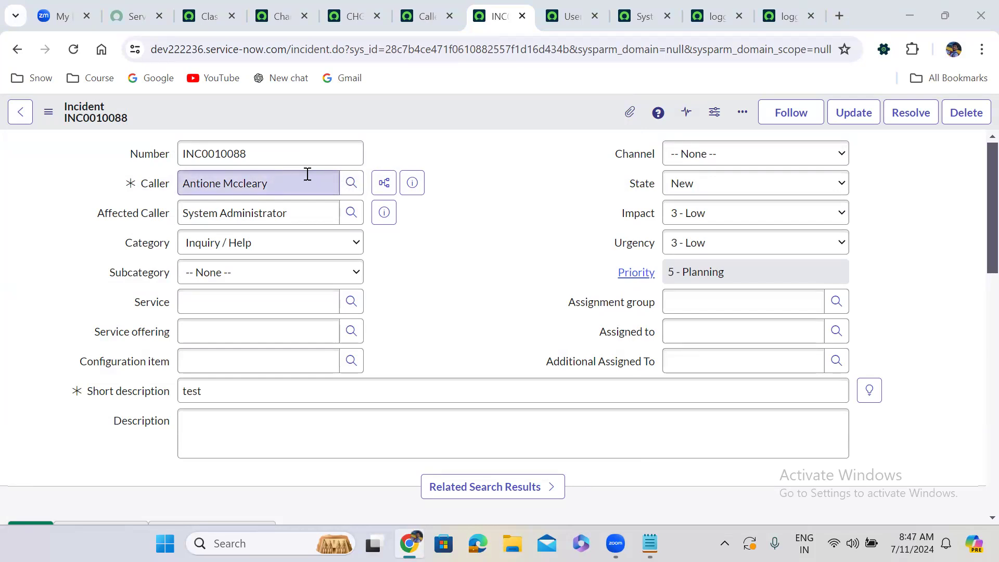
left_click(350, 183)
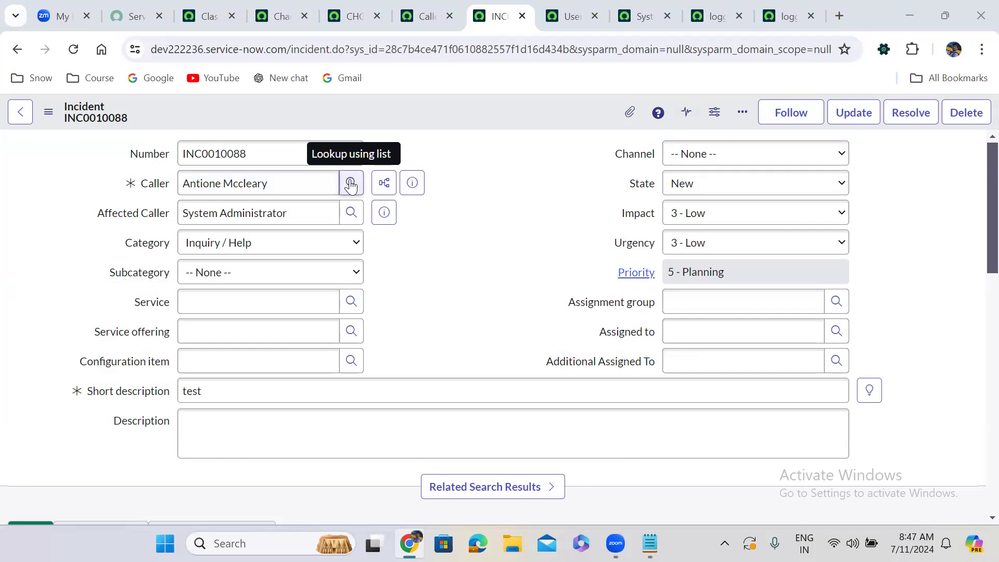
Clear the incident's Affected Caller field, then open and close the user lookup list of Caller.
triple_click(300, 219)
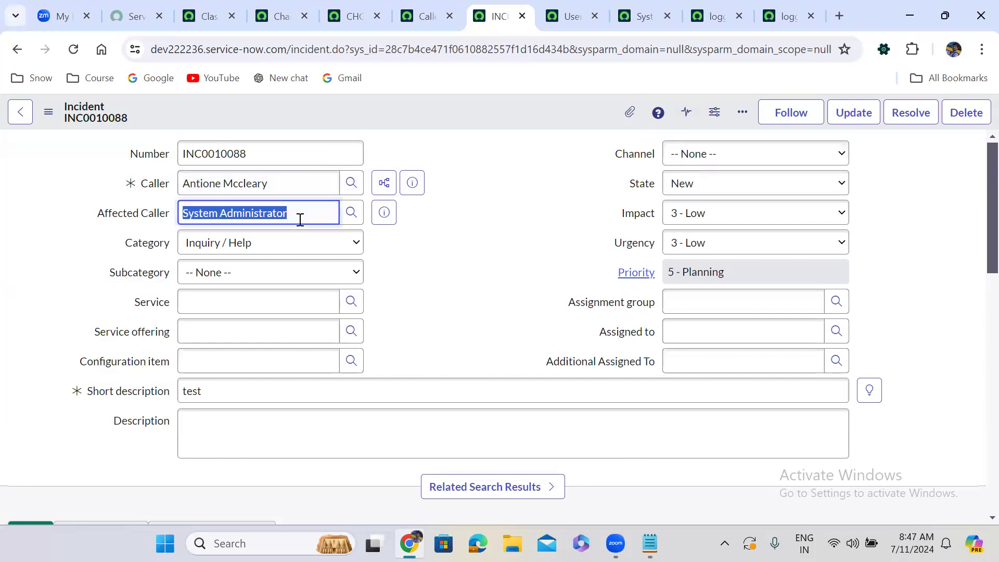
key("BackSpace")
left_click(350, 182)
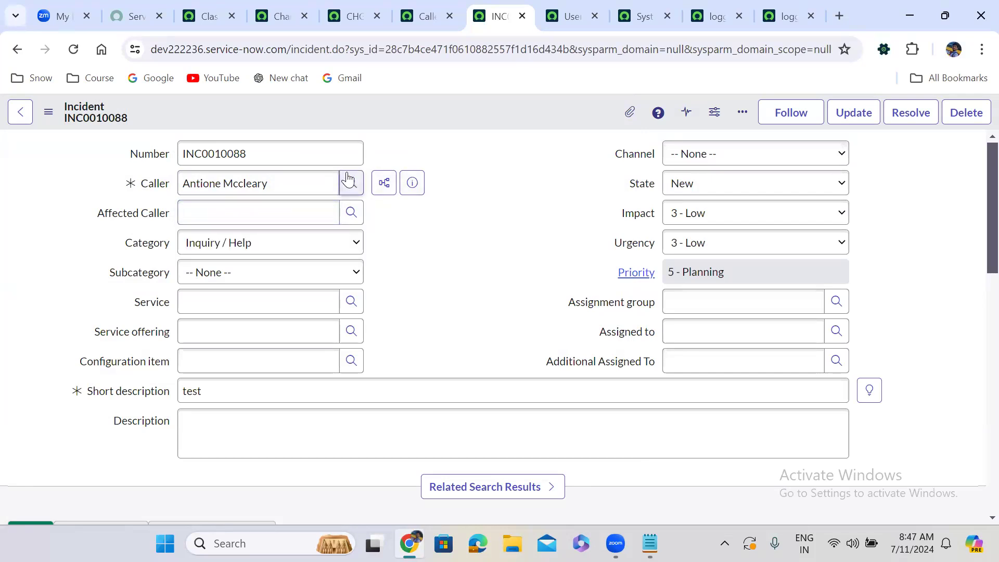
left_click(348, 181)
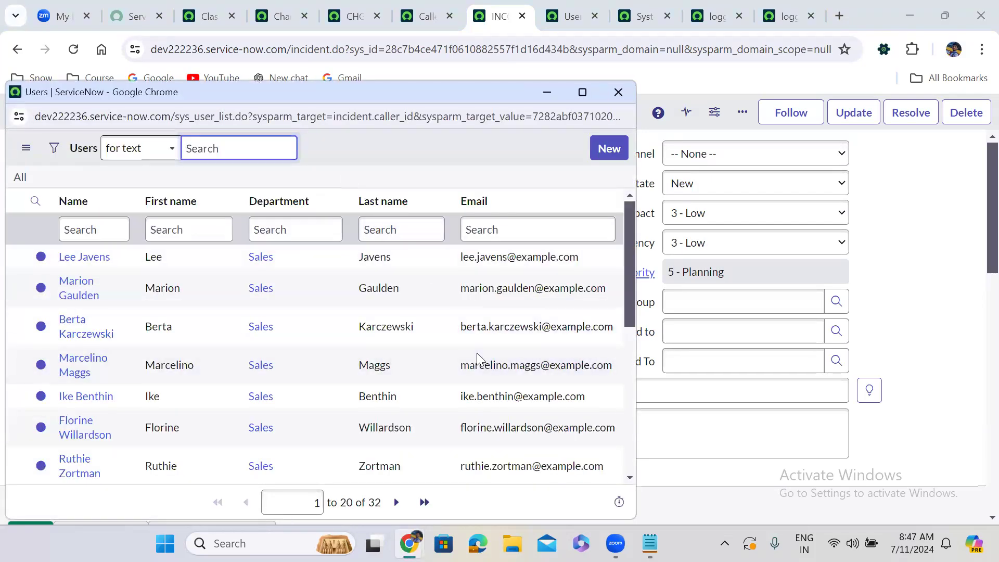
left_click(618, 92)
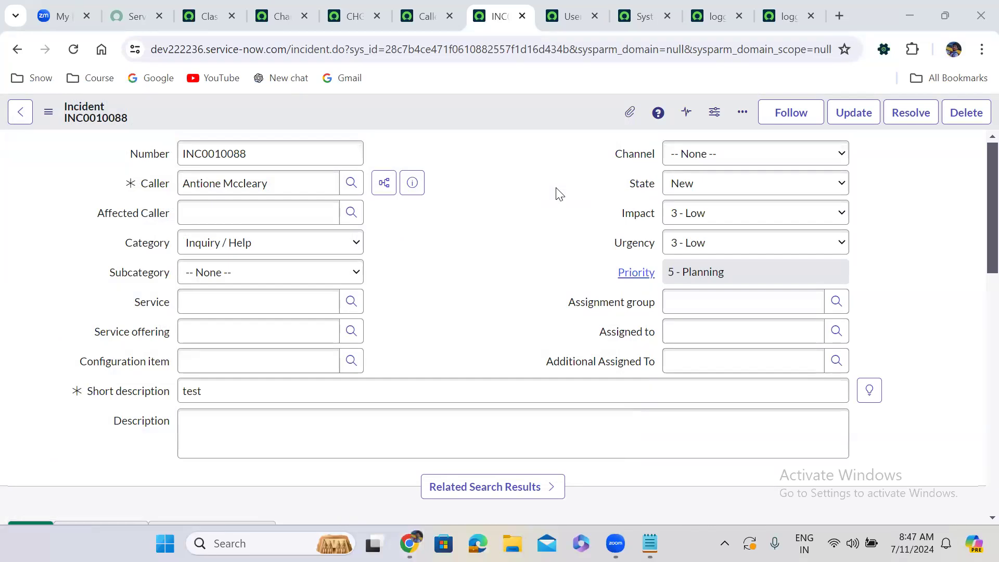
Replace the incident's Caller with the search text "sys" and erase it, leaving the field empty.
triple_click(299, 182)
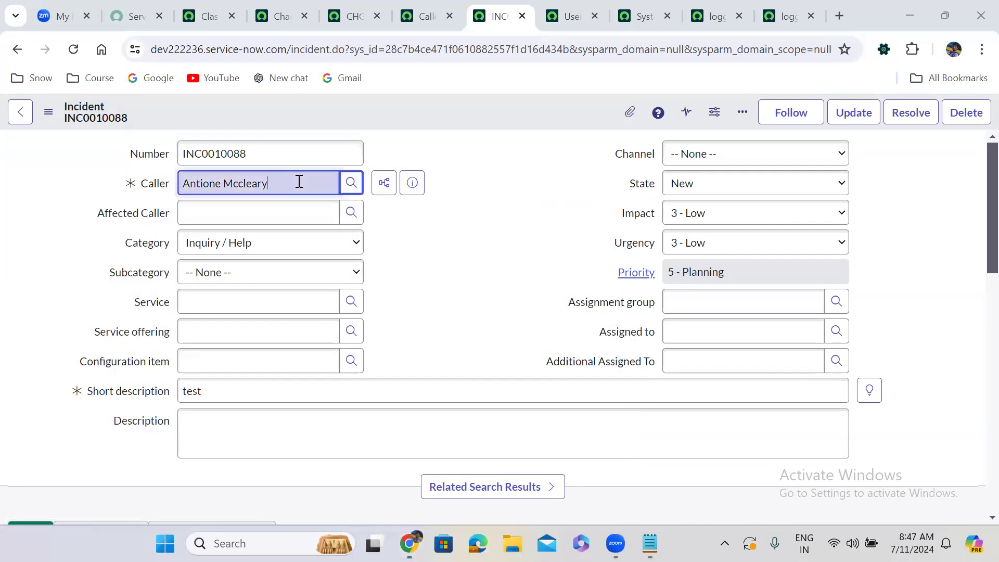
type("sys")
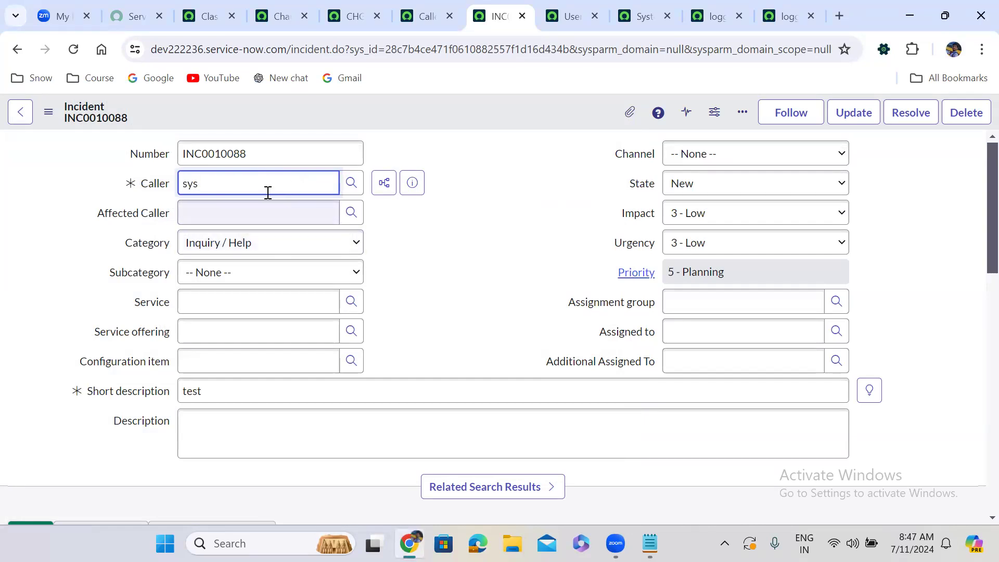
key("BackSpace")
key("BackSpace")
key("BackSpace")
Set Affected Caller to System Administrator by searching for "sy", and preview the user's record to check the department.
left_click(229, 207)
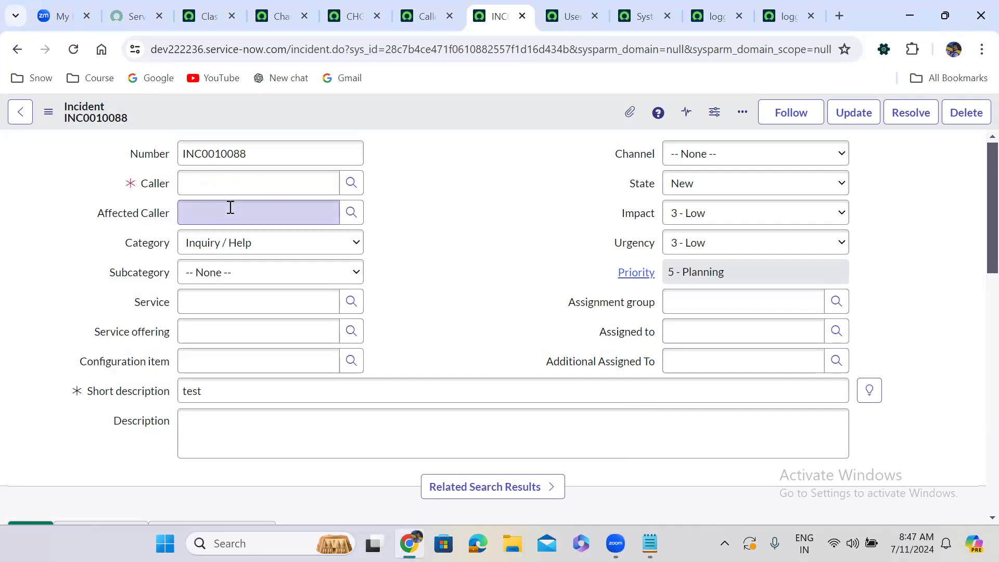
left_click(226, 210)
type("s")
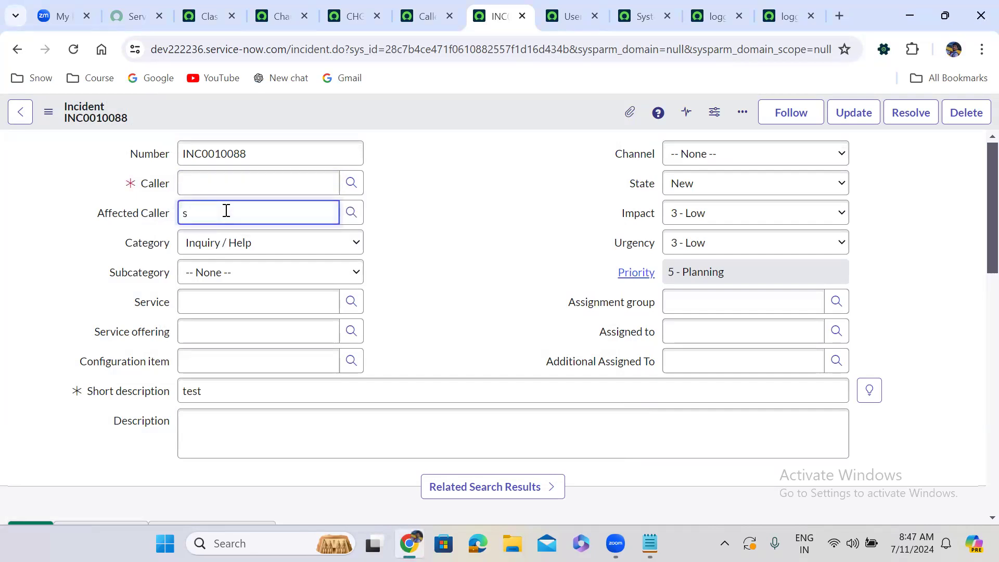
type("y")
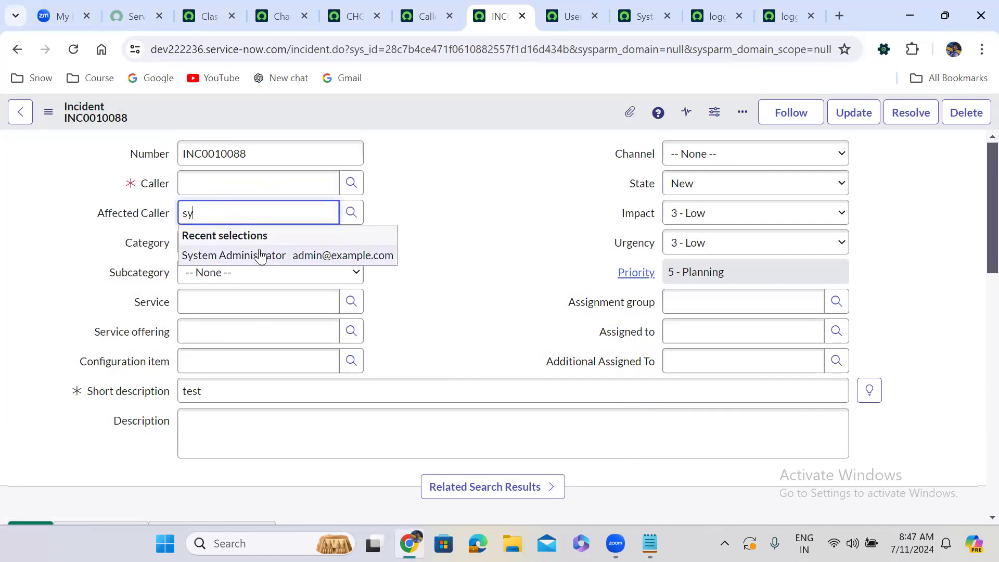
left_click(260, 251)
left_click(384, 213)
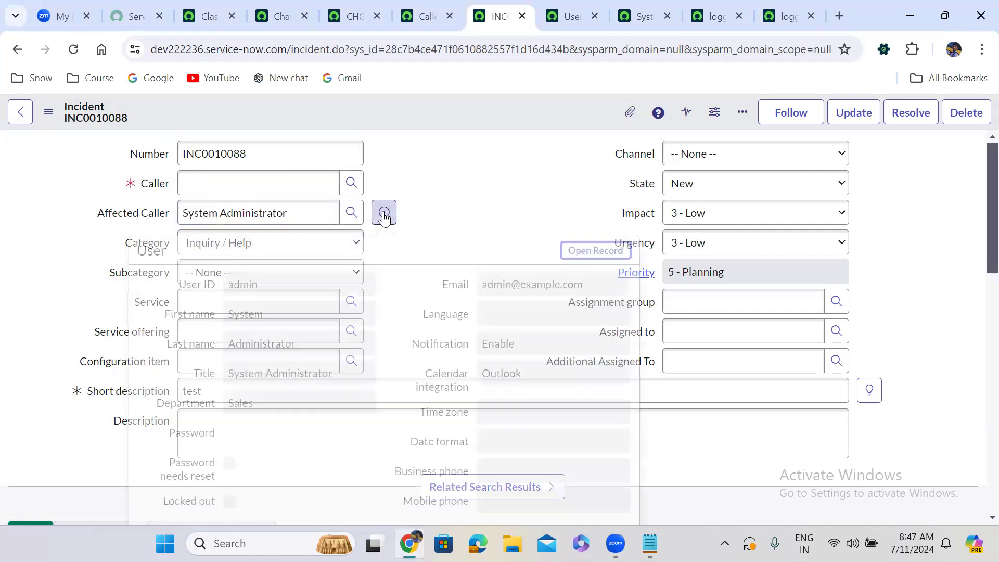
double_click(237, 401)
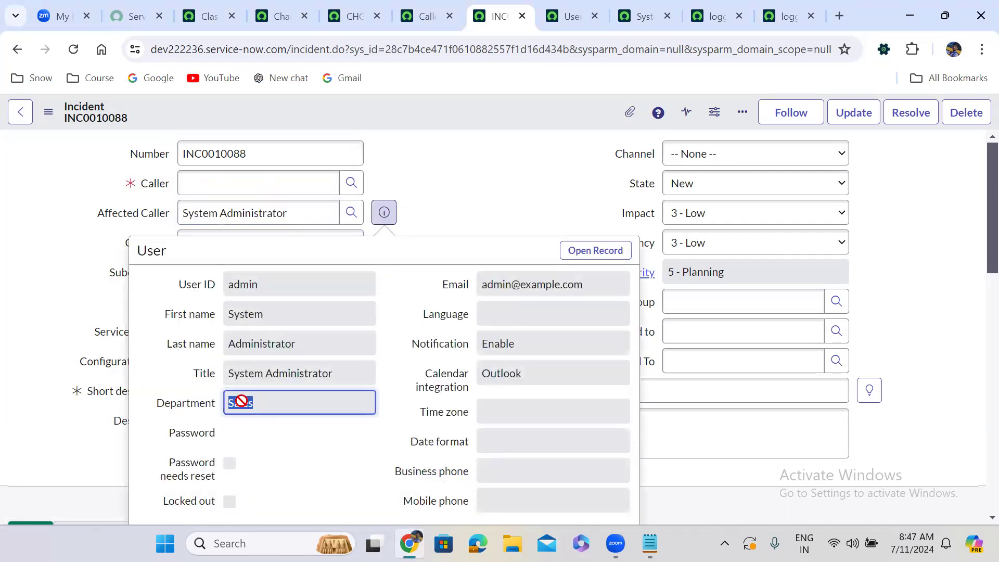
left_click(421, 202)
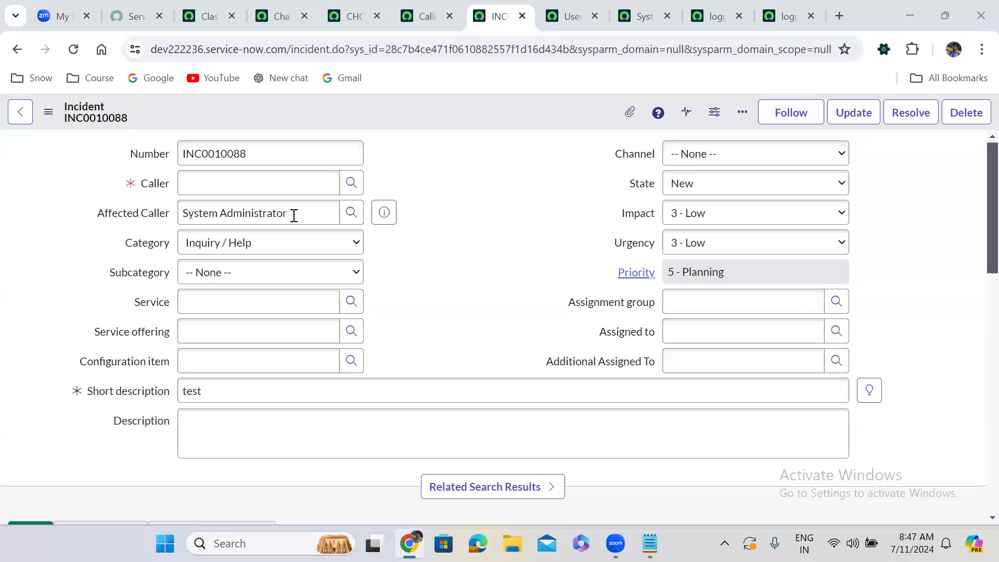
Remove System Administrator from the incident's Affected Caller field, leaving it empty.
left_click(277, 209)
triple_click(317, 214)
key("BackSpace")
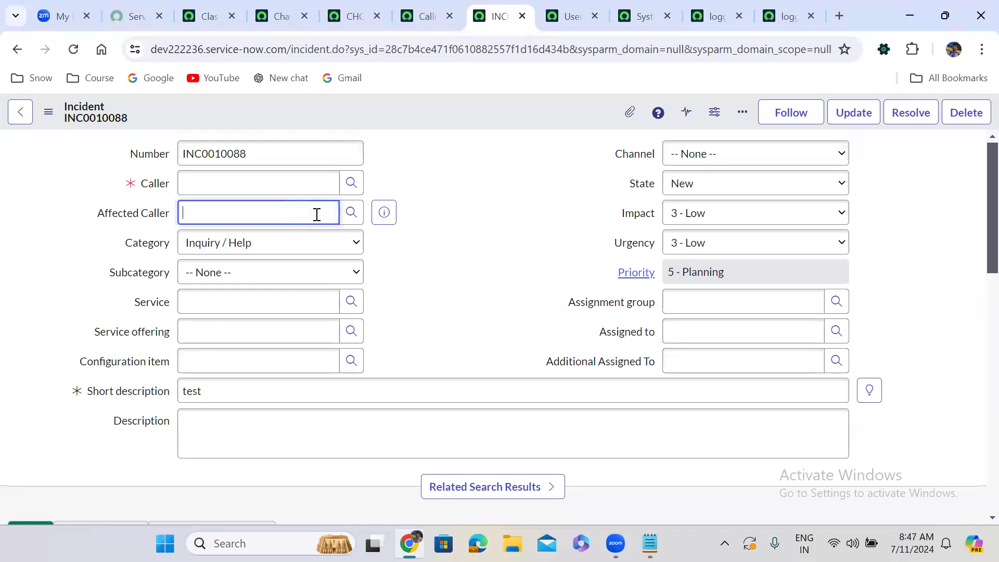
left_click(497, 179)
Check which users the lookup lists of Affected Caller and Caller offer while both fields are empty.
left_click(352, 213)
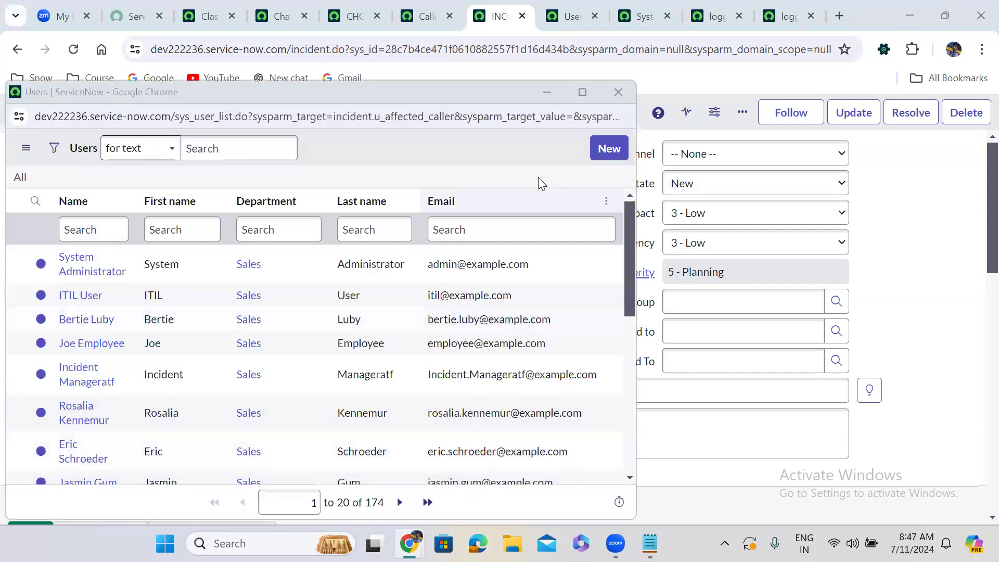
left_click(618, 92)
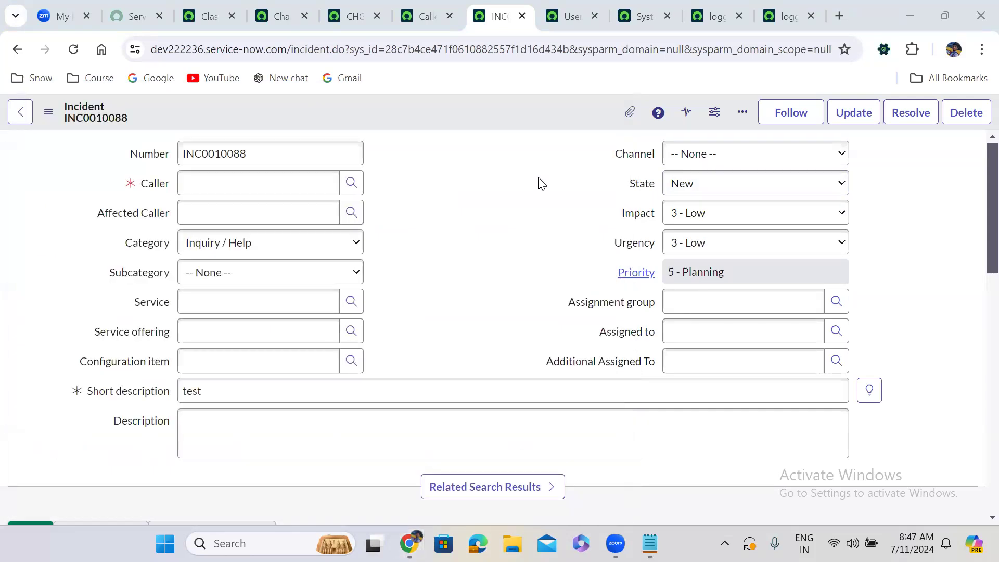
left_click(350, 182)
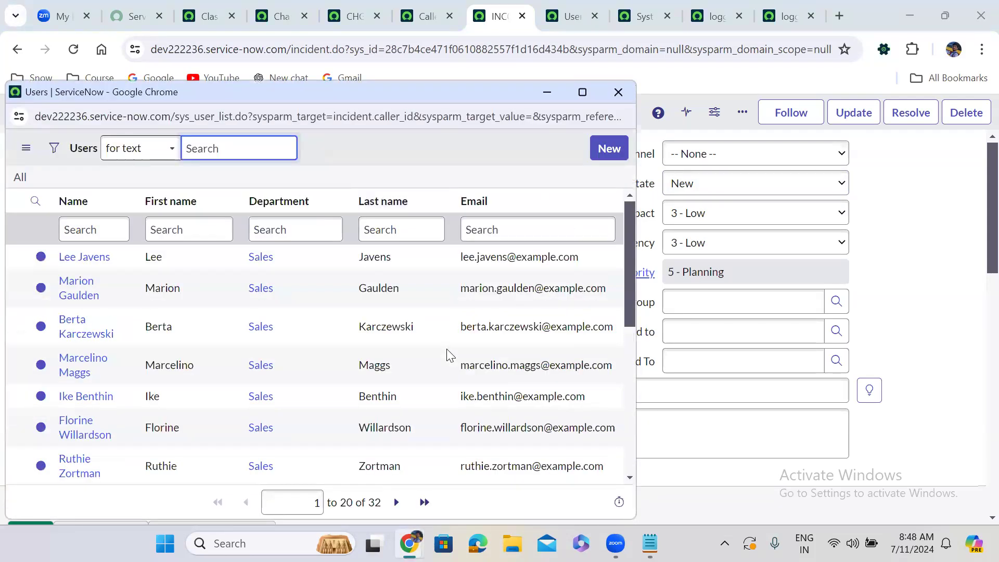
left_click(618, 92)
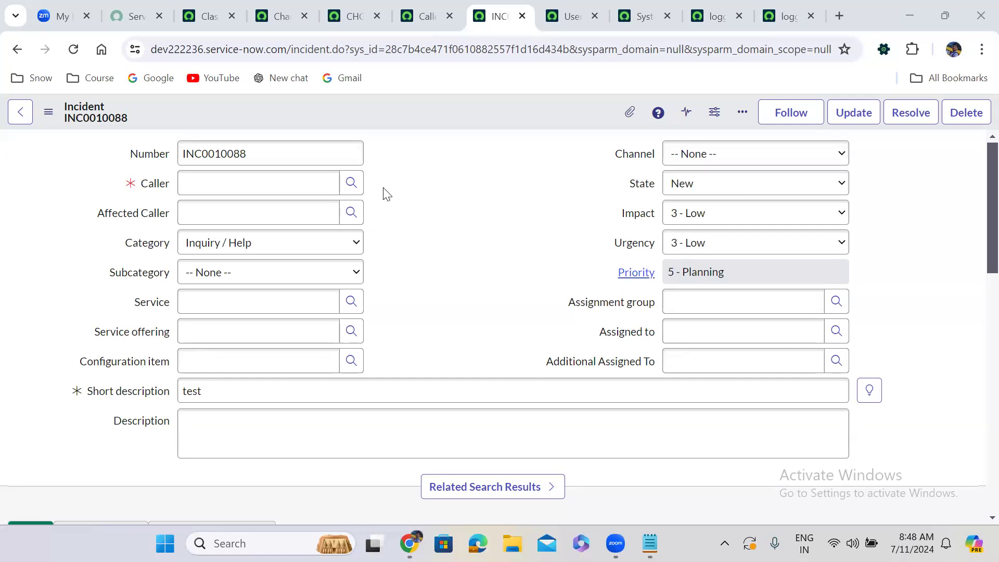
Switch to the loggedInUserDeptUsers script include and review the condition logic of its getConditionForLoggedInUserDept function.
left_click(713, 5)
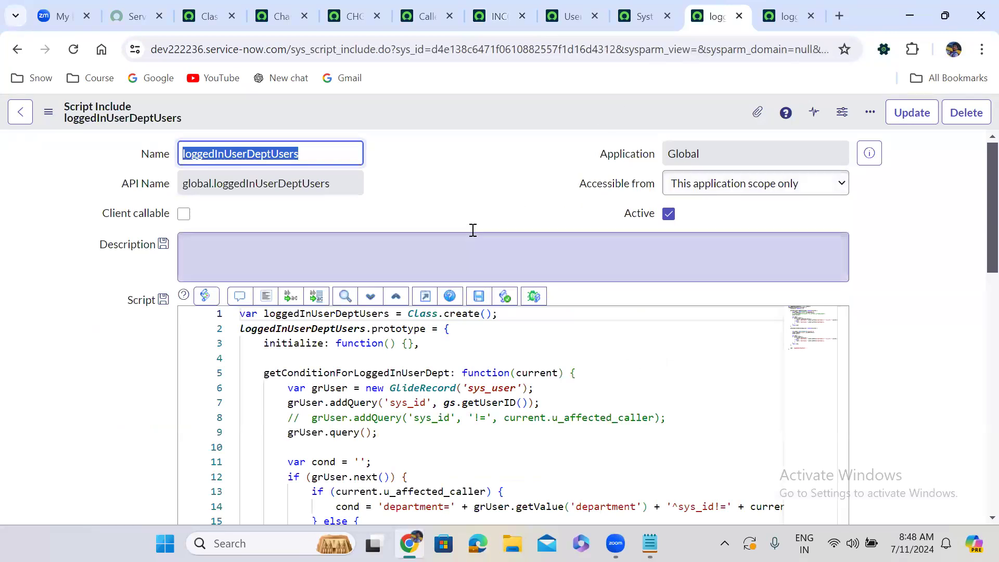
left_click(452, 206)
scroll(452, 207, "down", 3)
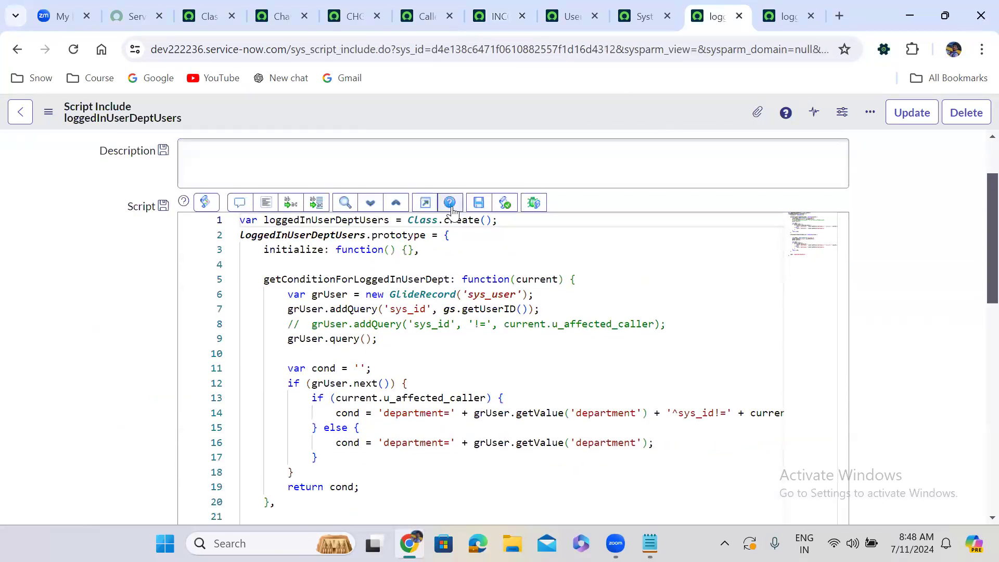
scroll(453, 207, "down", 1)
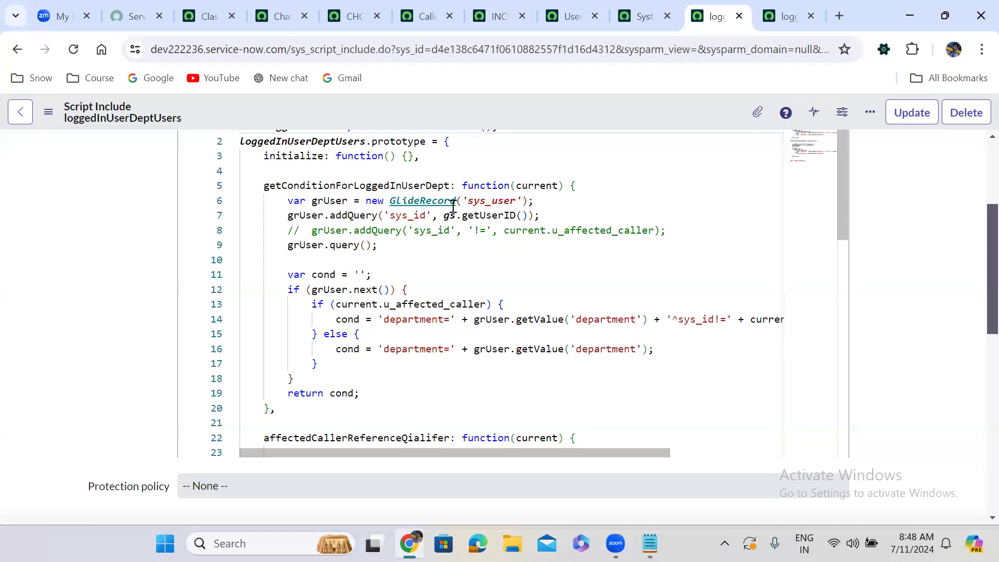
scroll(453, 206, "down", 1)
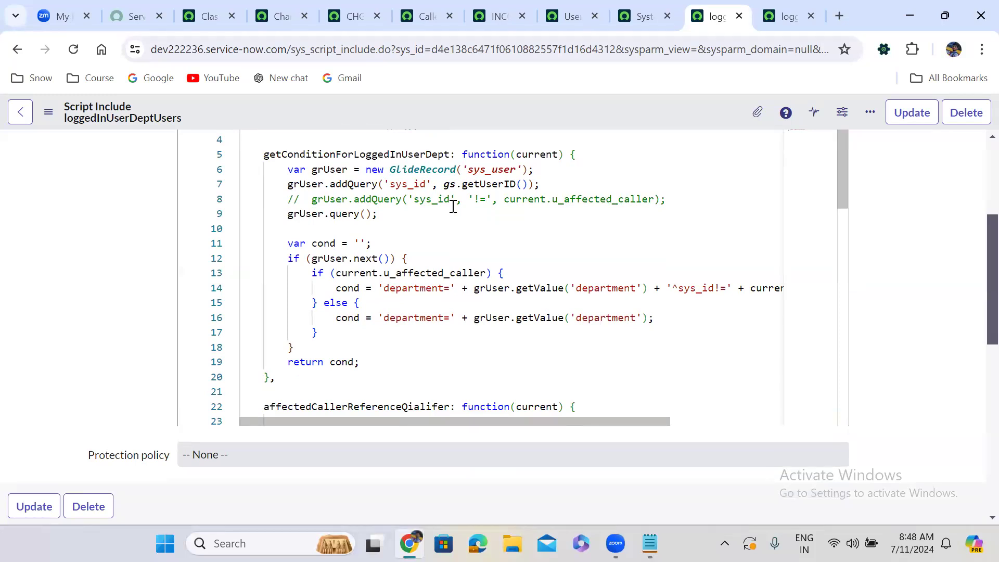
Read the full department and sys_id condition in the affected-caller branch of getConditionForLoggedInUserDept.
scroll(323, 395, "right", 3)
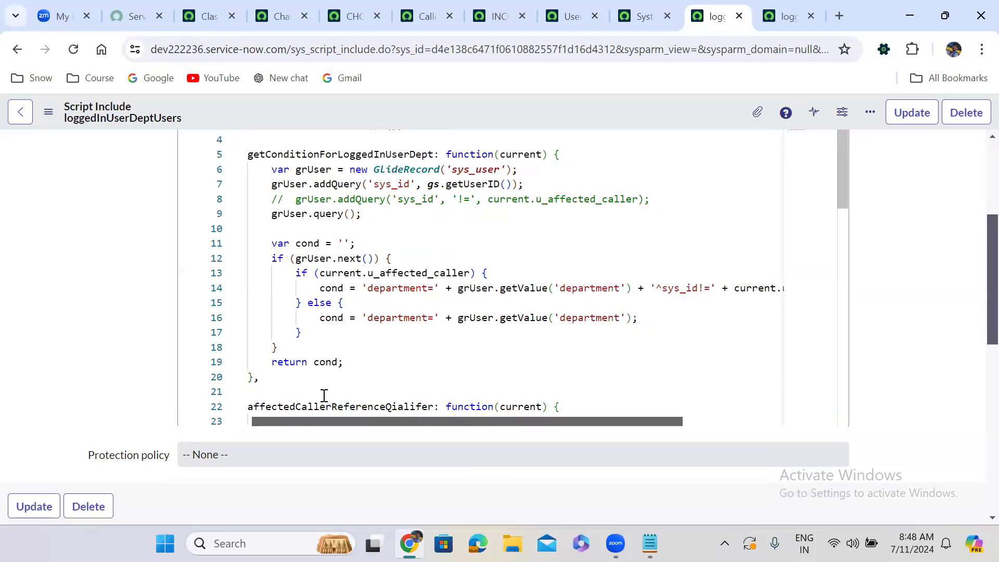
scroll(323, 395, "right", 1)
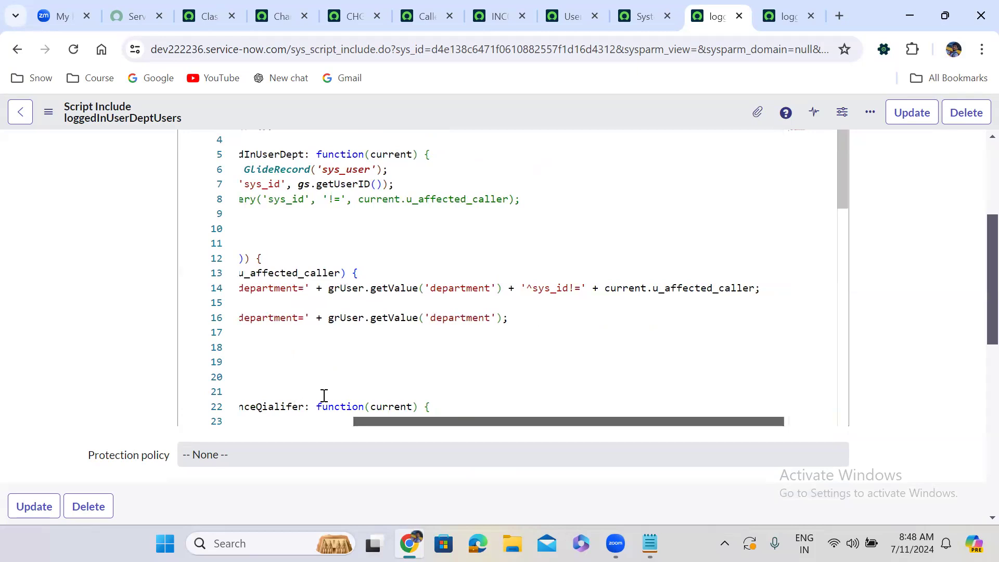
scroll(323, 396, "left", 5)
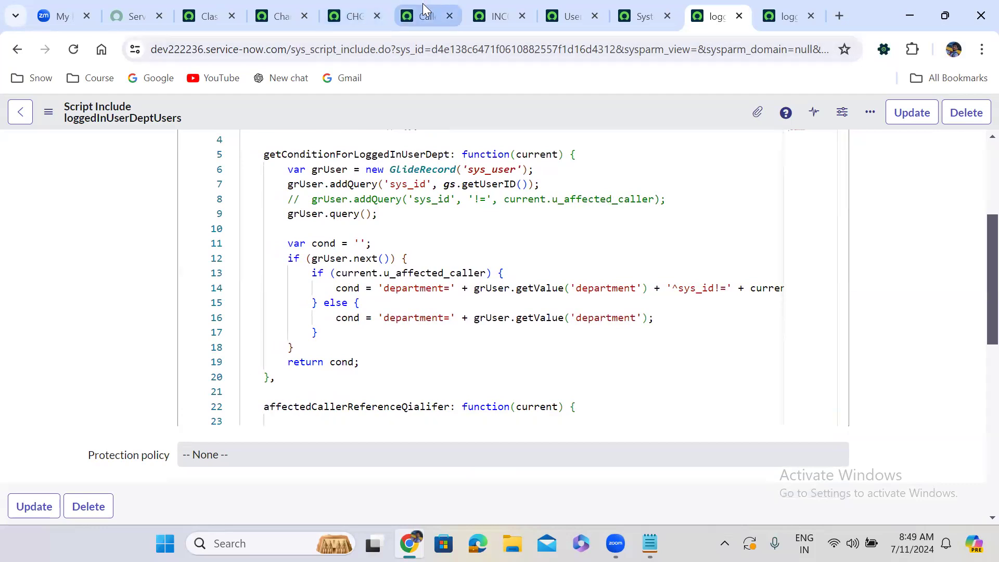
Open the incident's Caller lookup list, inspect the end of its URL parameters, and close the list.
left_click(484, 14)
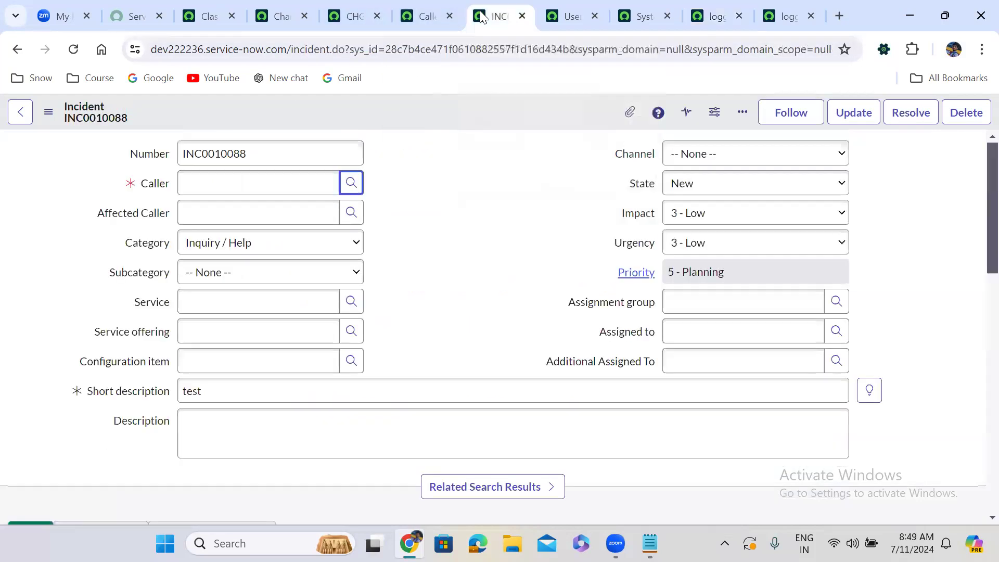
left_click(351, 182)
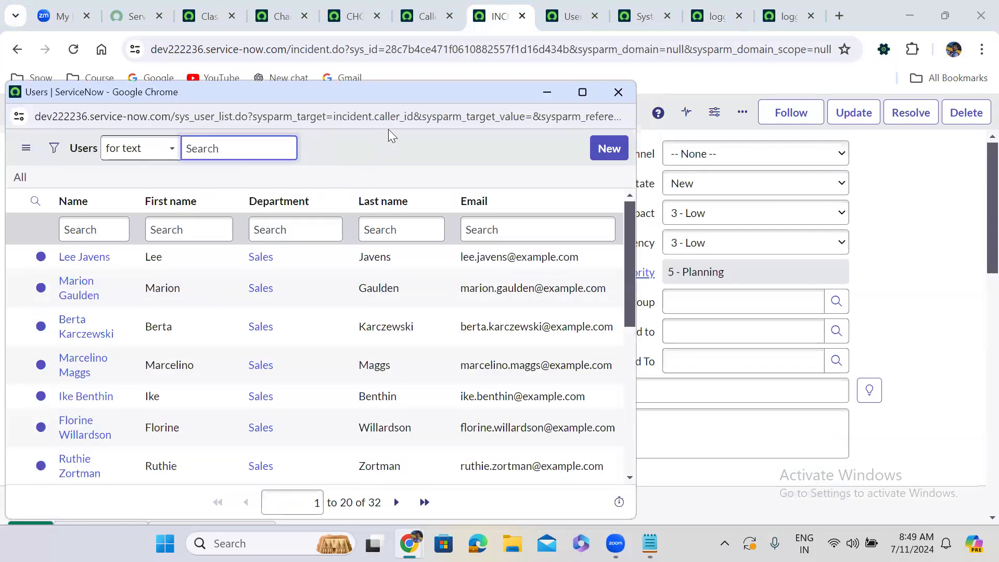
left_click(457, 122)
key("End")
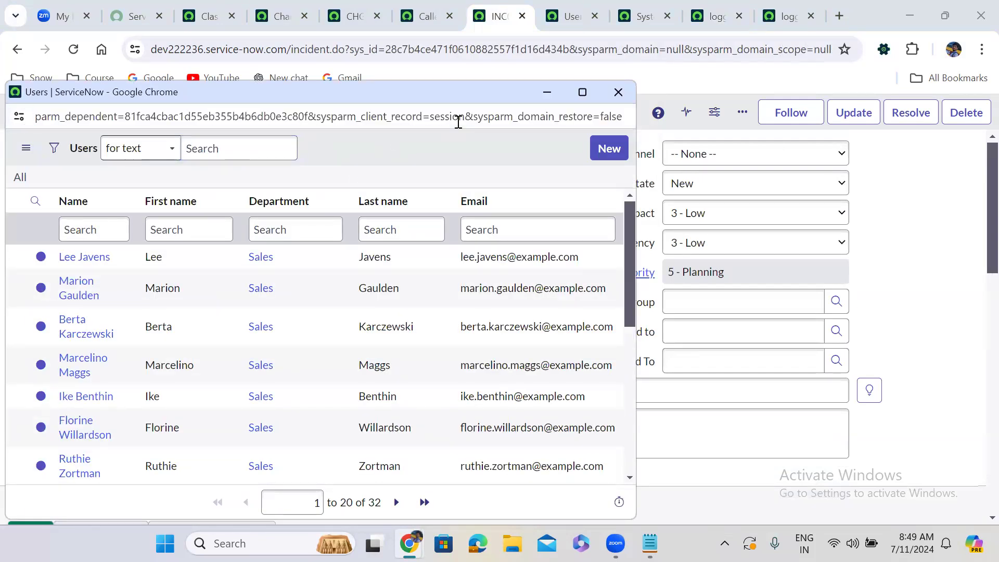
left_click(367, 164)
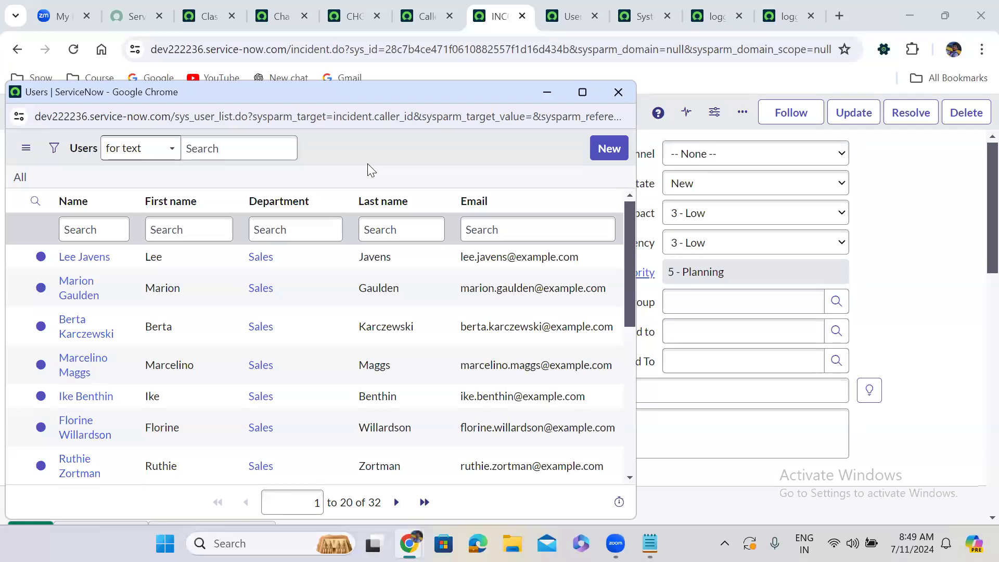
left_click(617, 94)
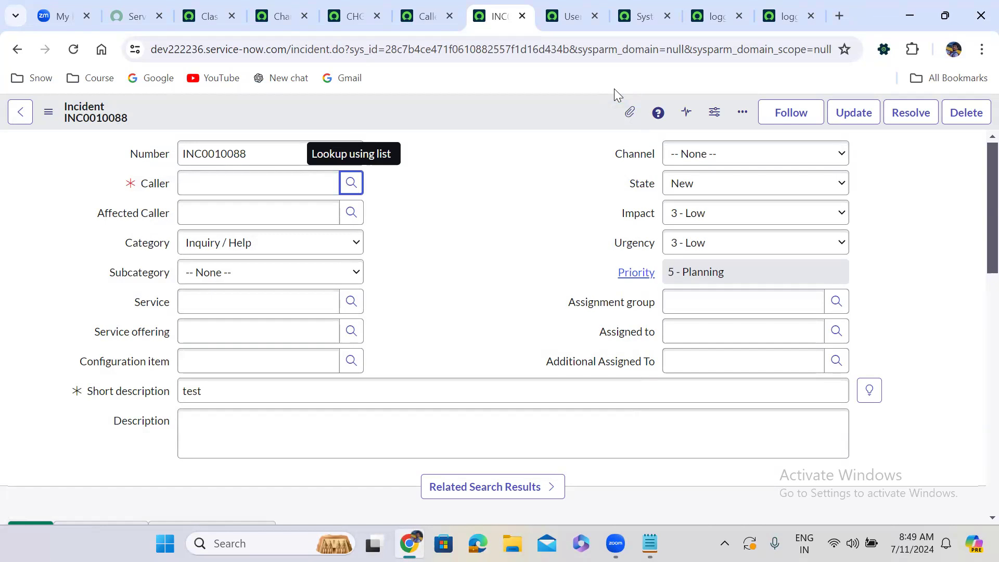
Save the Caller Change Requests relationship record and stay on its form.
left_click(427, 17)
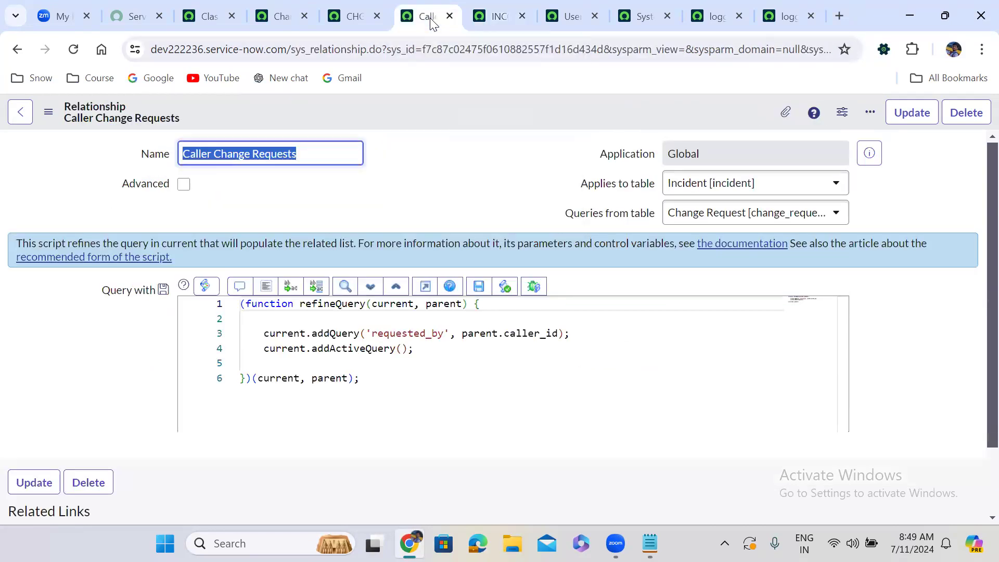
right_click(455, 105)
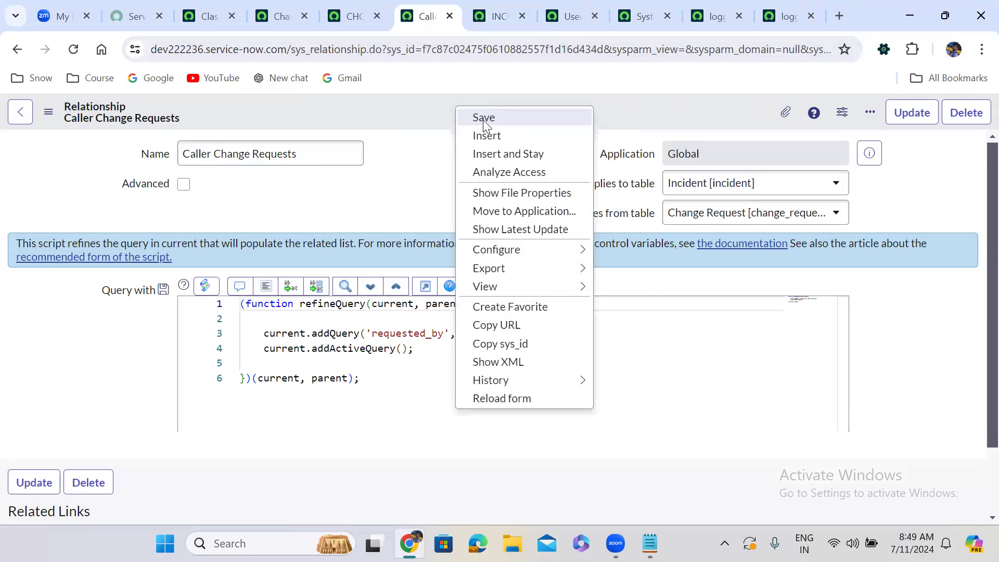
left_click(483, 119)
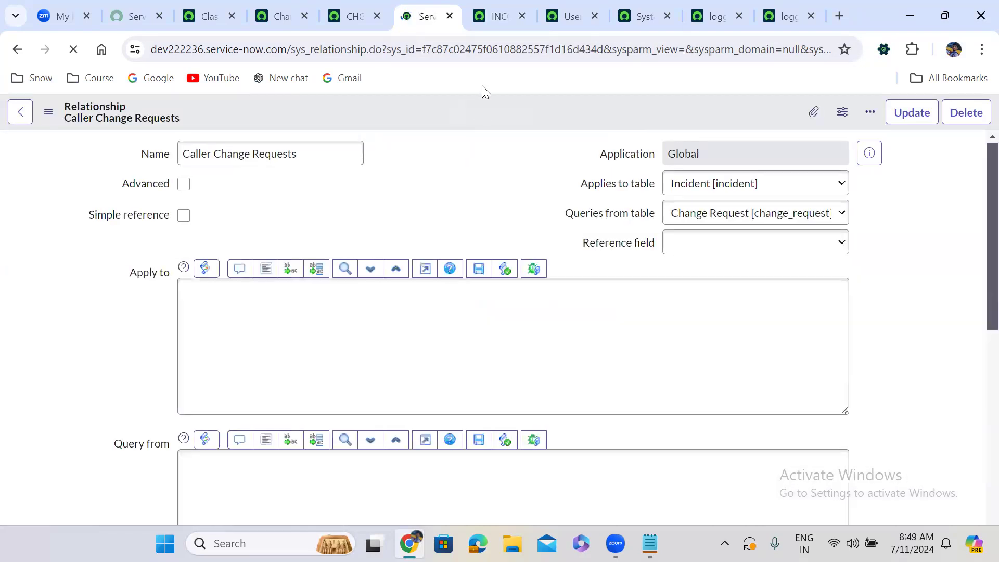
Return to the loggedInUserDeptUsers script include and insert an empty gs.log(); call above return cond in getConditionForLoggedInUserDept.
left_click(484, 19)
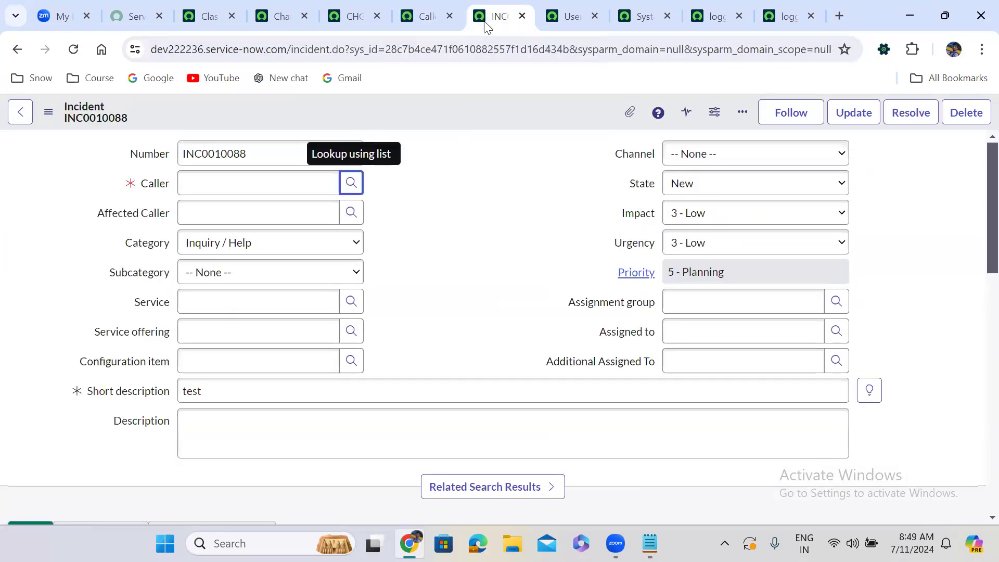
left_click(570, 17)
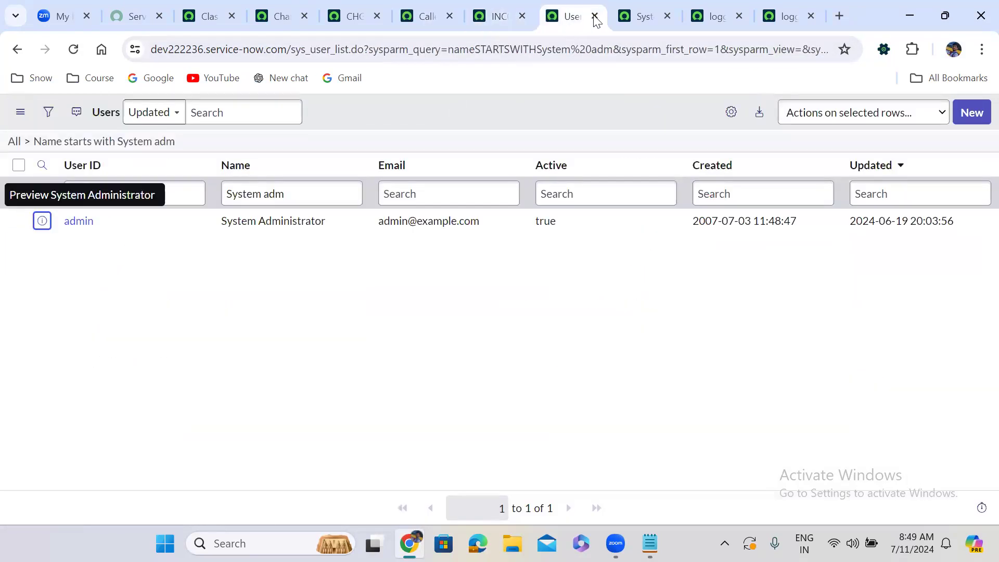
left_click(622, 17)
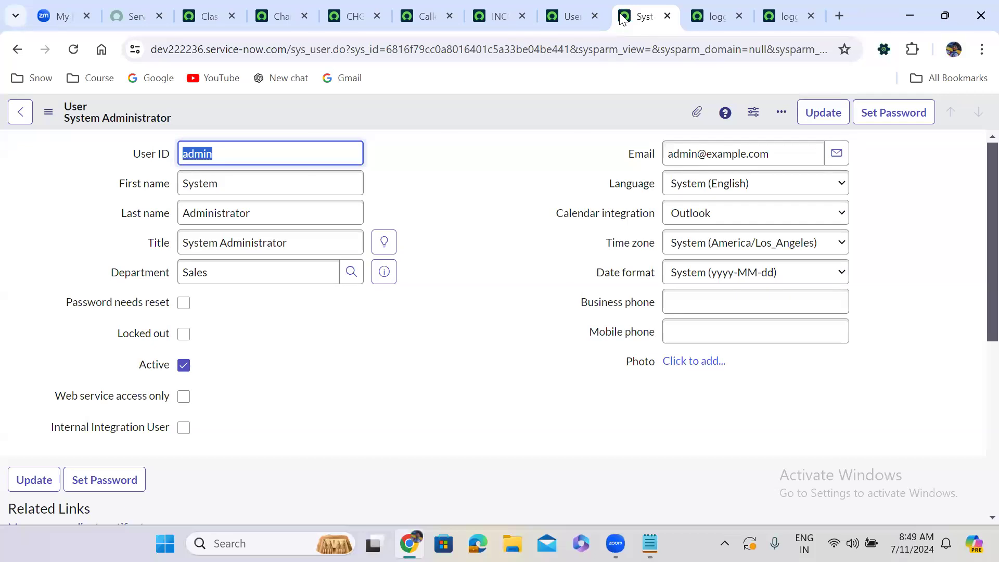
left_click(716, 16)
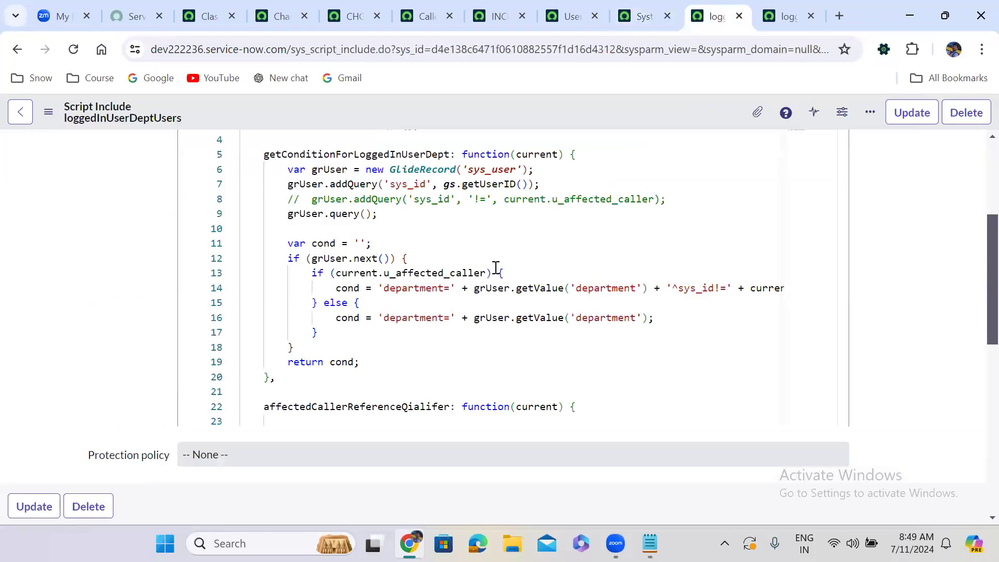
left_click(320, 348)
key("Return")
type("gs.")
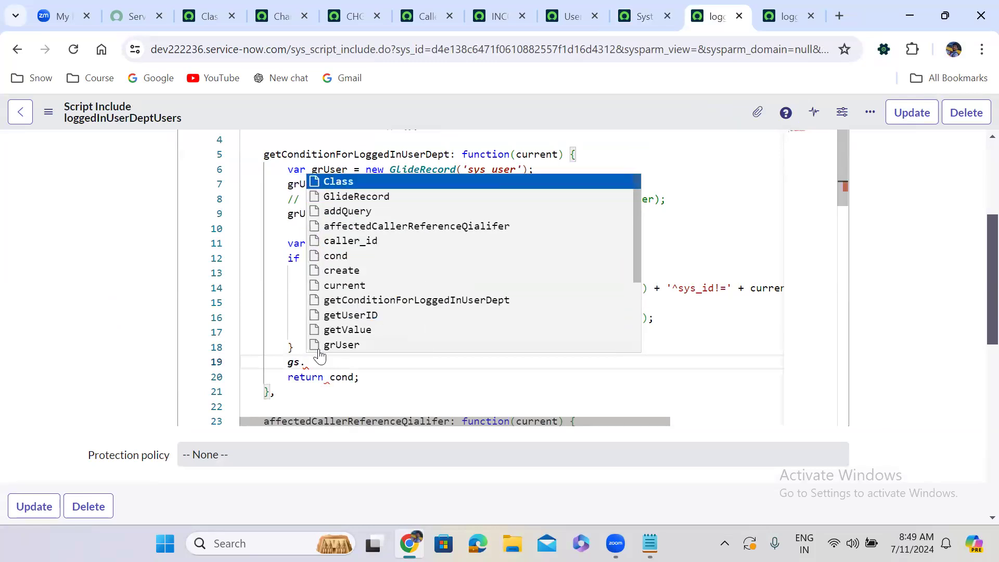
type("log")
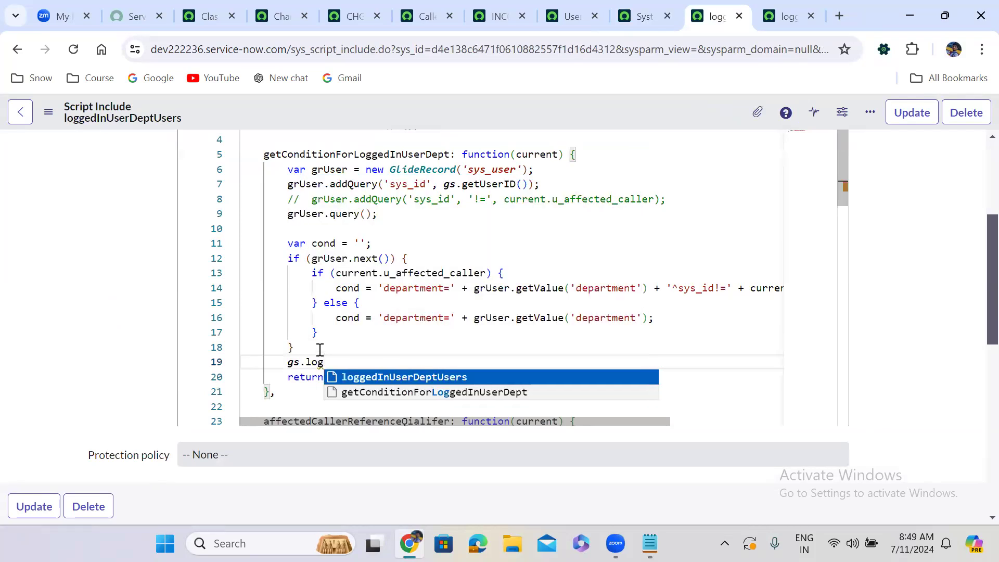
type("();")
Make the new log call output 'Caller condition '+ cond and save the script include.
key("Left")
key("Left")
type("'")
type("Caller c")
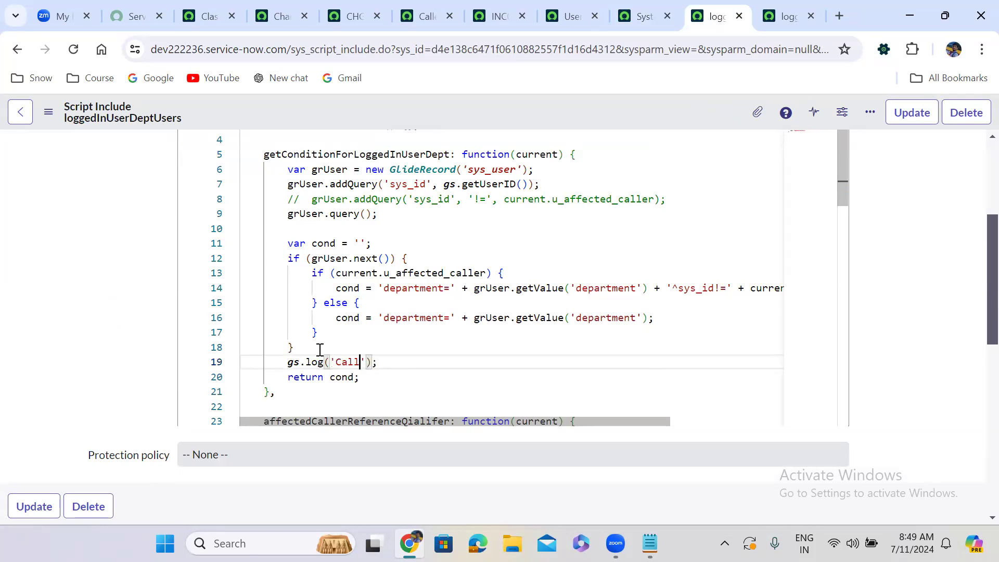
type("ondition")
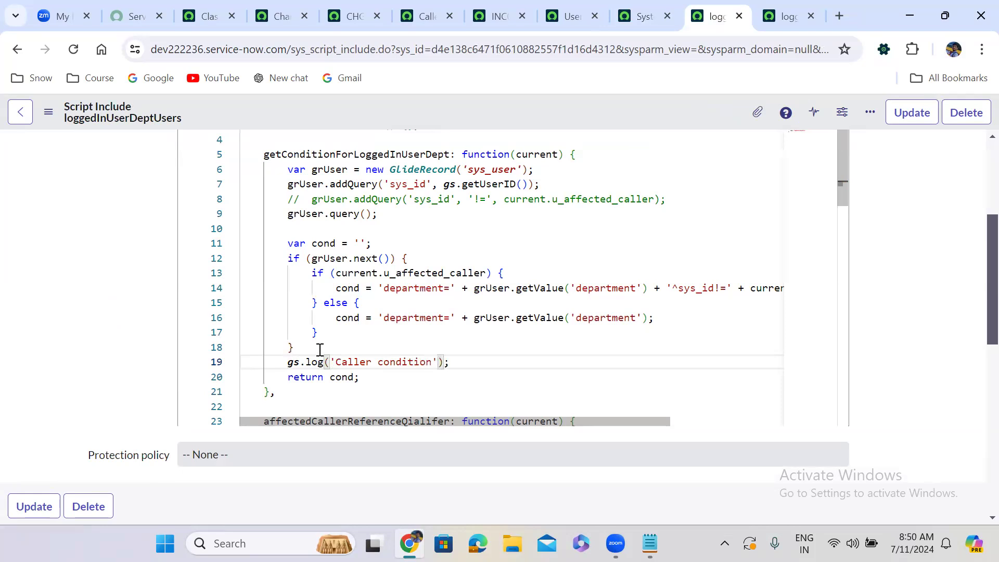
type(" '")
type("+ ")
type("cond")
key("Escape")
right_click(465, 113)
left_click(494, 125)
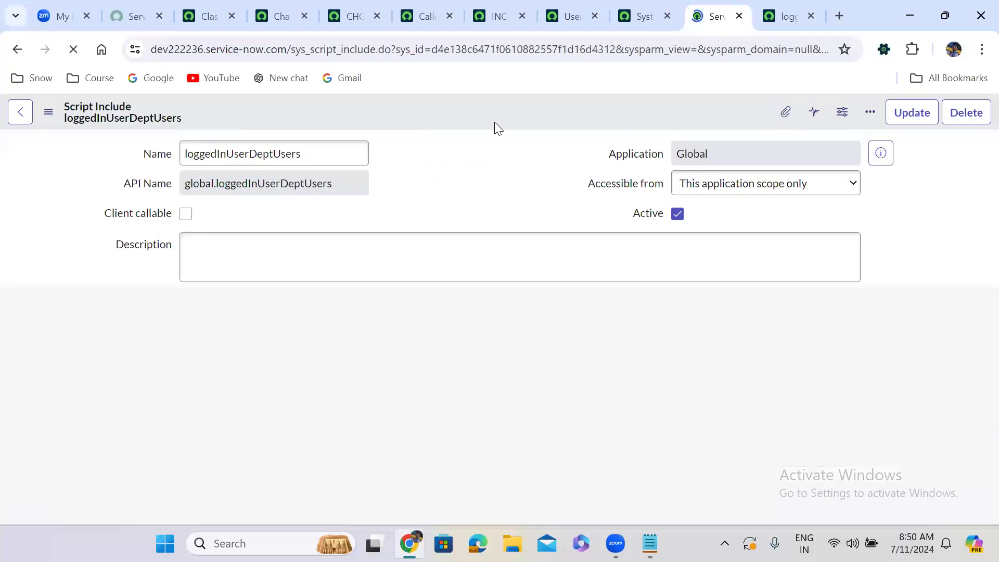
Copy the gs.log statement into affectedCallerReferenceQialifer, on a new line above return cond.
scroll(422, 218, "down", 5)
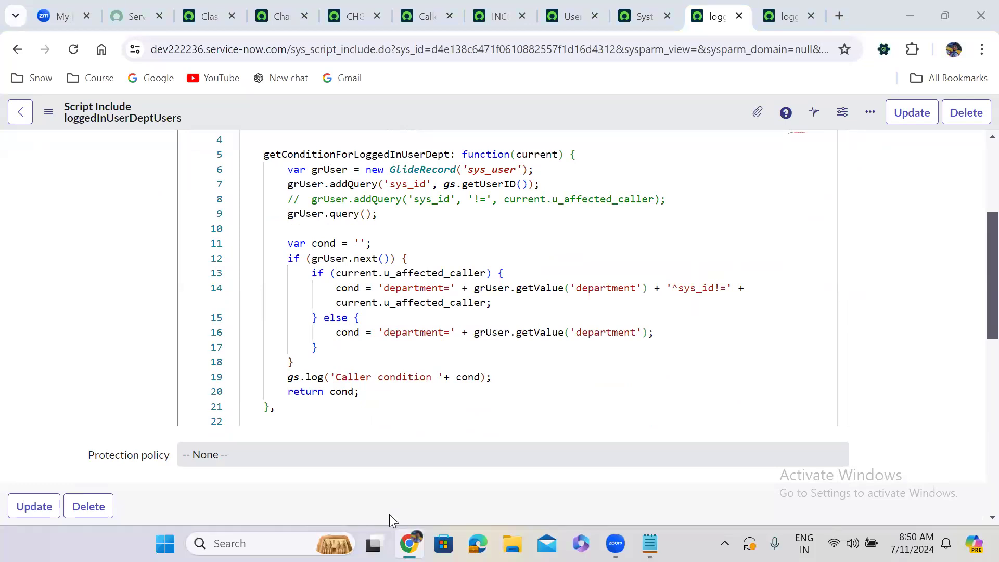
left_click_drag(285, 377, 506, 381)
key("ctrl+c")
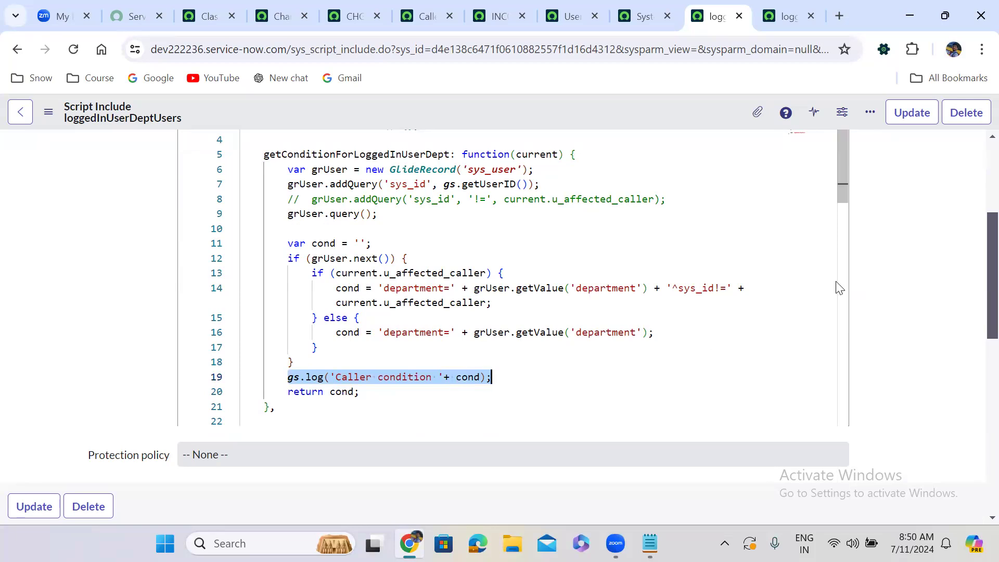
left_click_drag(842, 169, 844, 318)
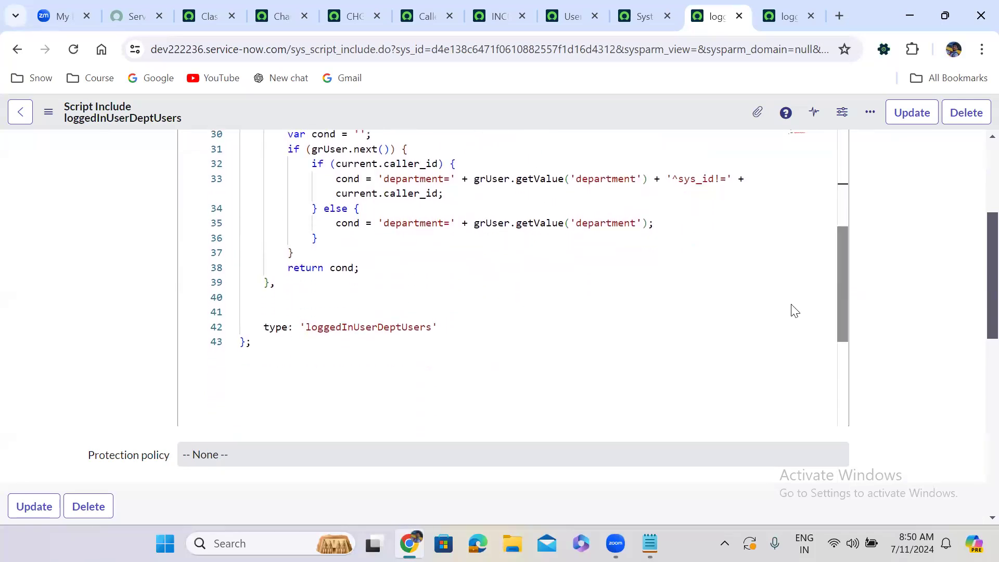
left_click(356, 255)
key("Return")
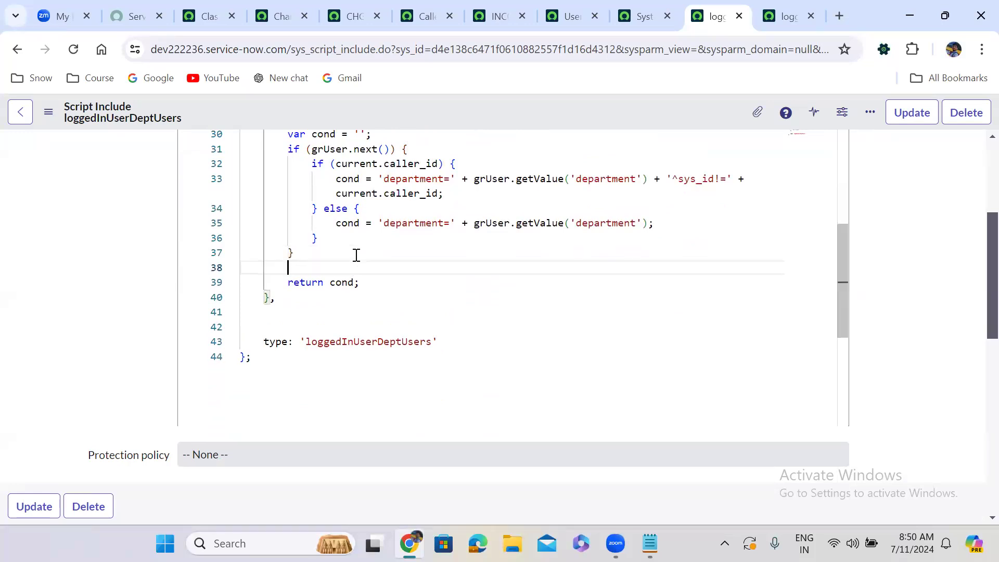
key("ctrl+v")
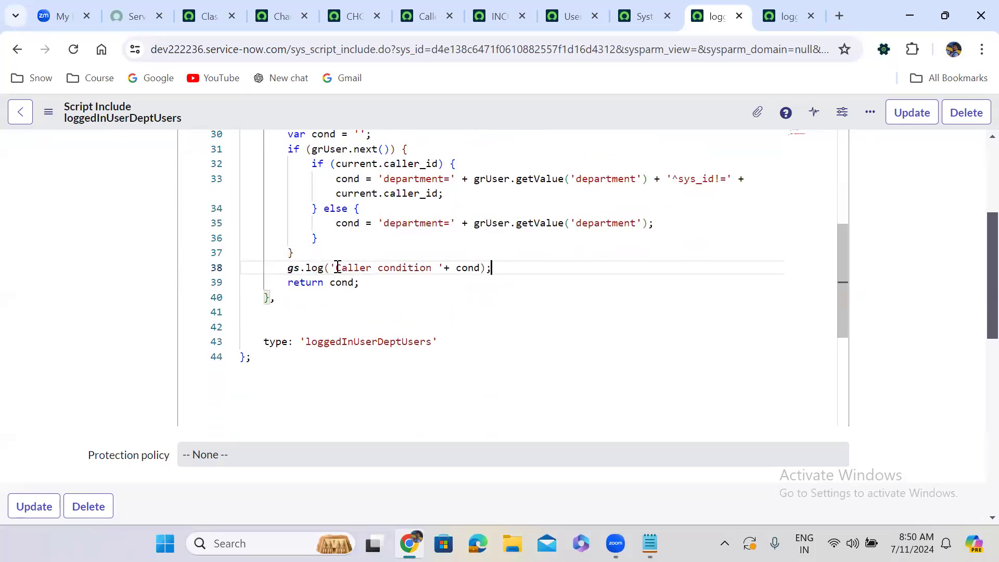
Change the copied log message to 'Affected Caller condition ' and save the script include.
left_click(336, 268)
type("Affect")
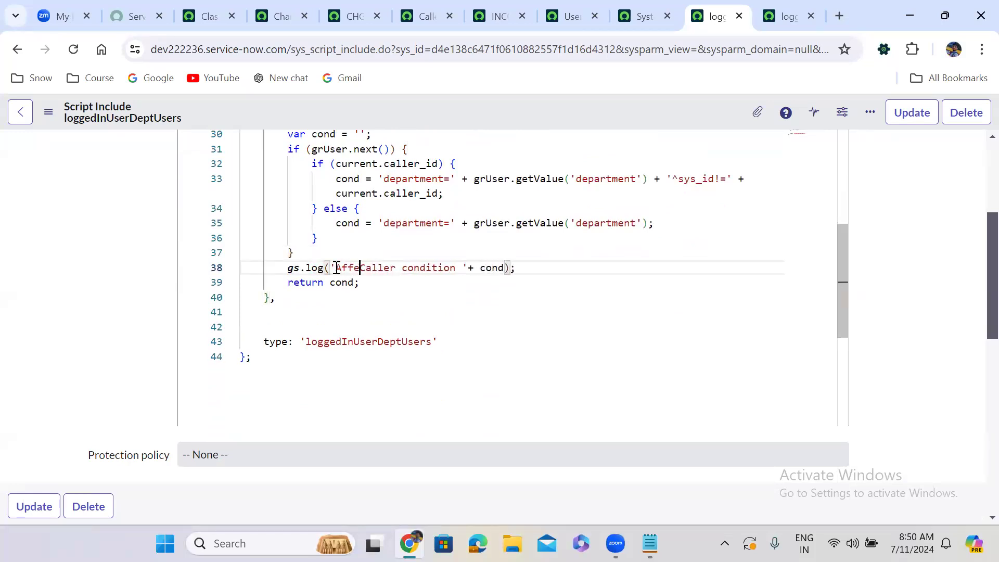
type("ed")
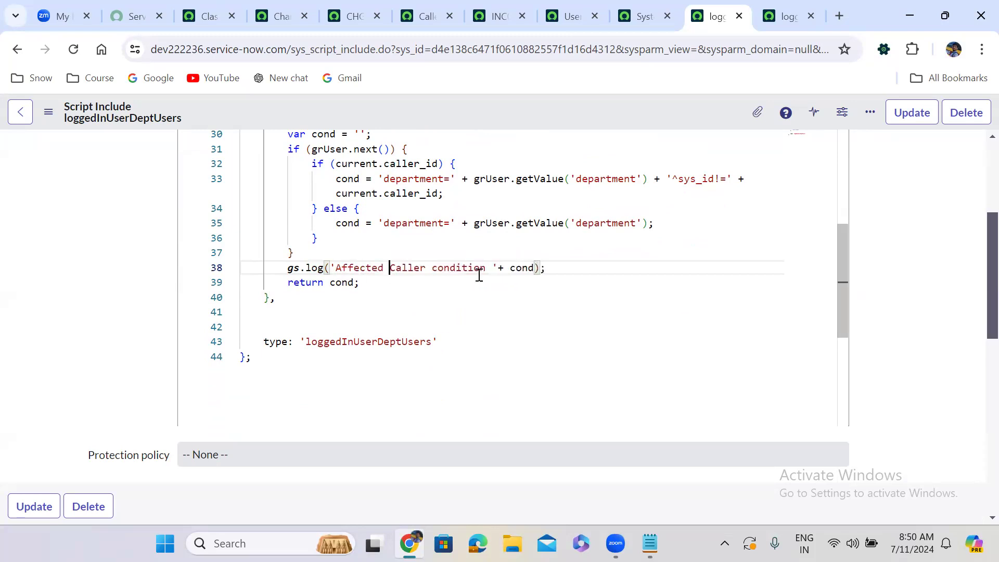
right_click(625, 101)
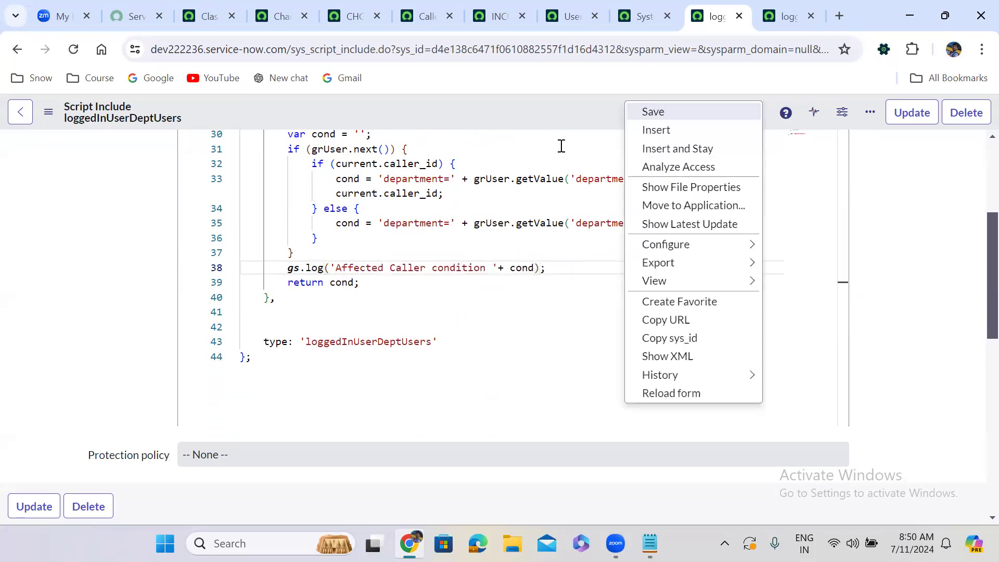
left_click(646, 111)
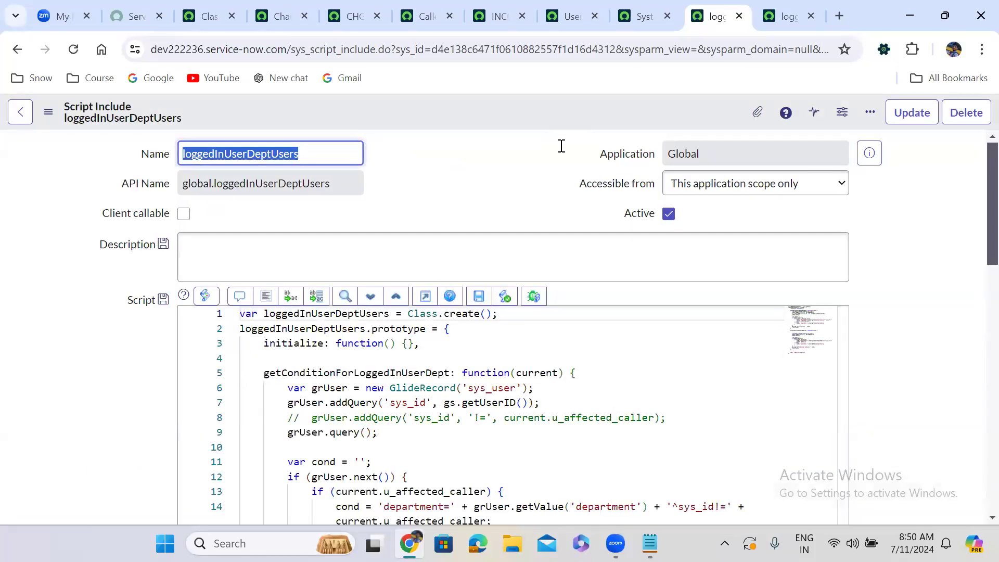
Reload change request CHG0040007 and check which users its Requested by lookup offers.
key("alt+Tab")
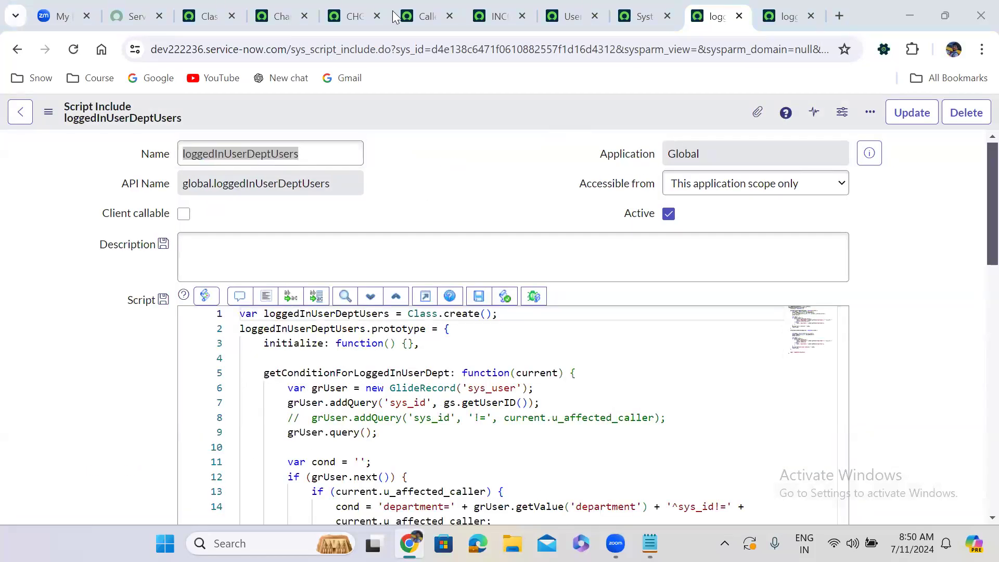
left_click(343, 18)
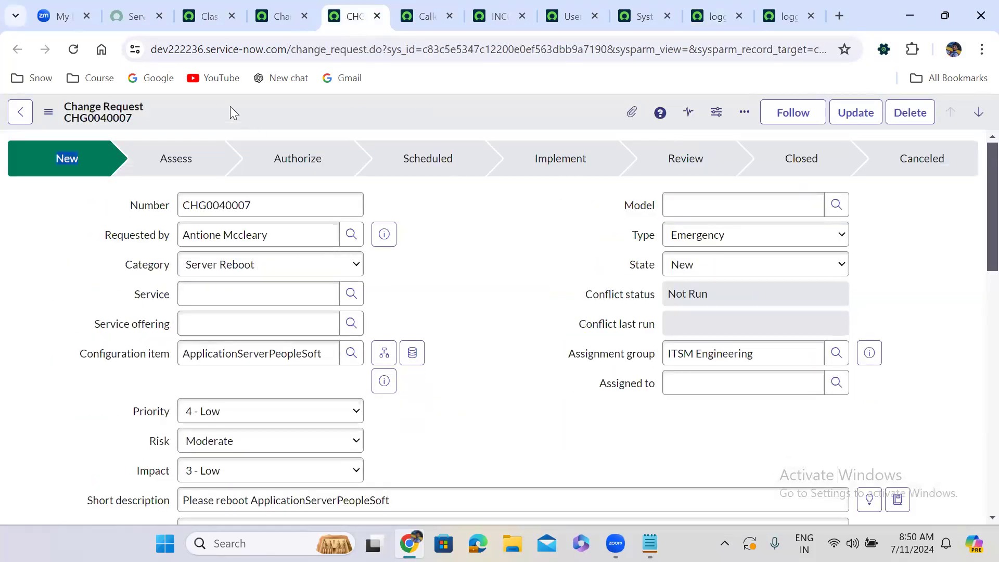
left_click(74, 49)
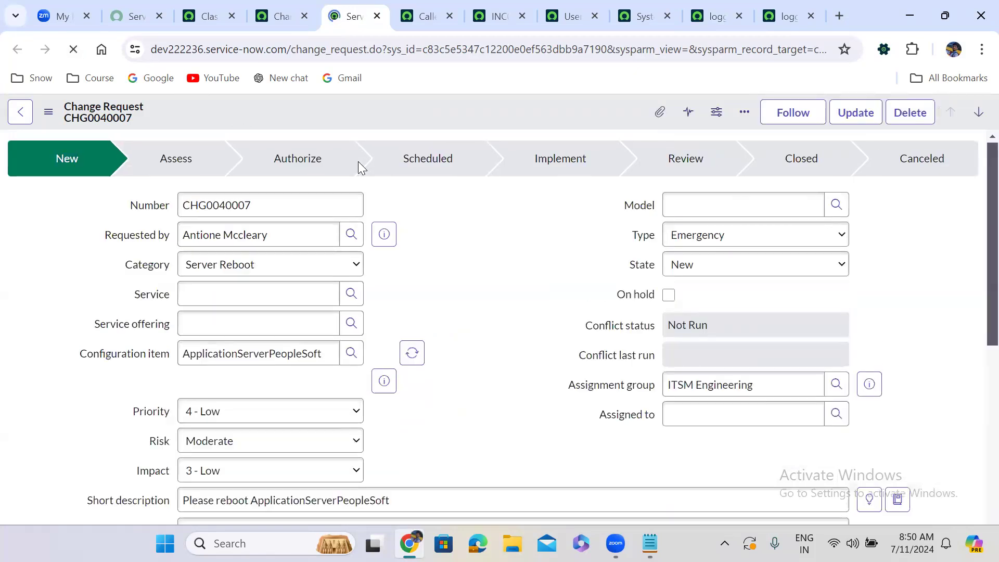
left_click(351, 234)
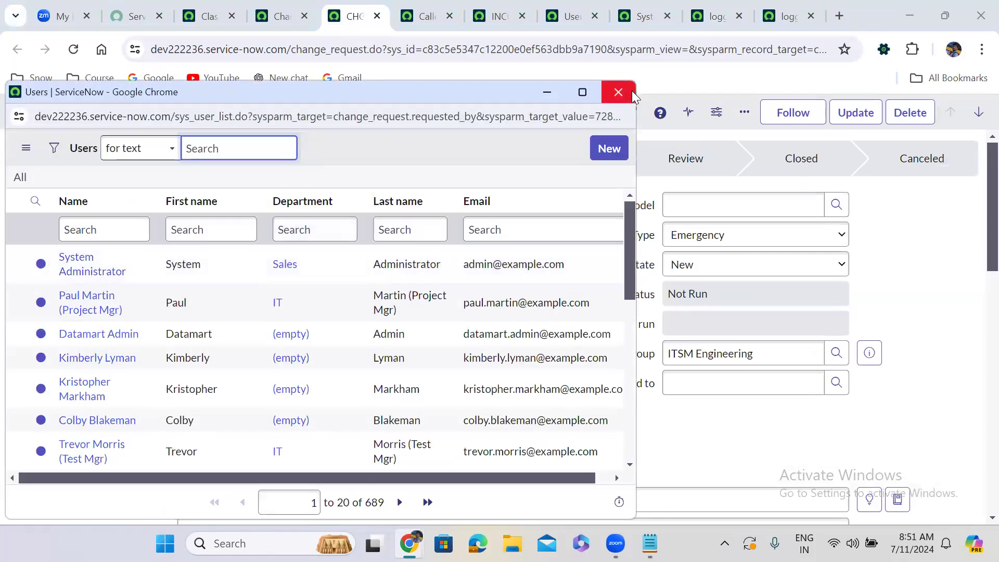
Switch to incident INC0010088, run its Caller lookup, and close the user list without choosing anyone.
left_click(491, 15)
left_click(347, 181)
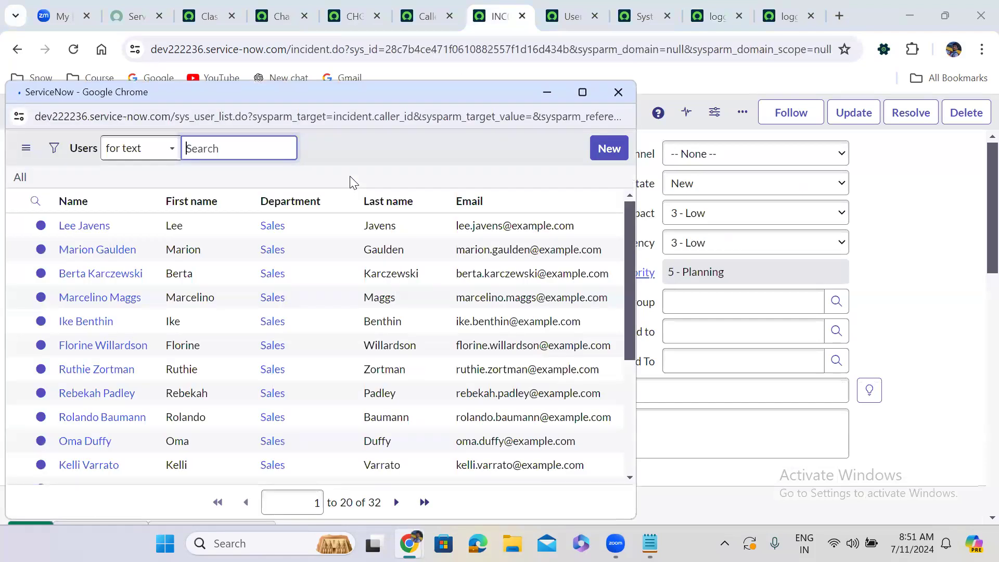
left_click(620, 92)
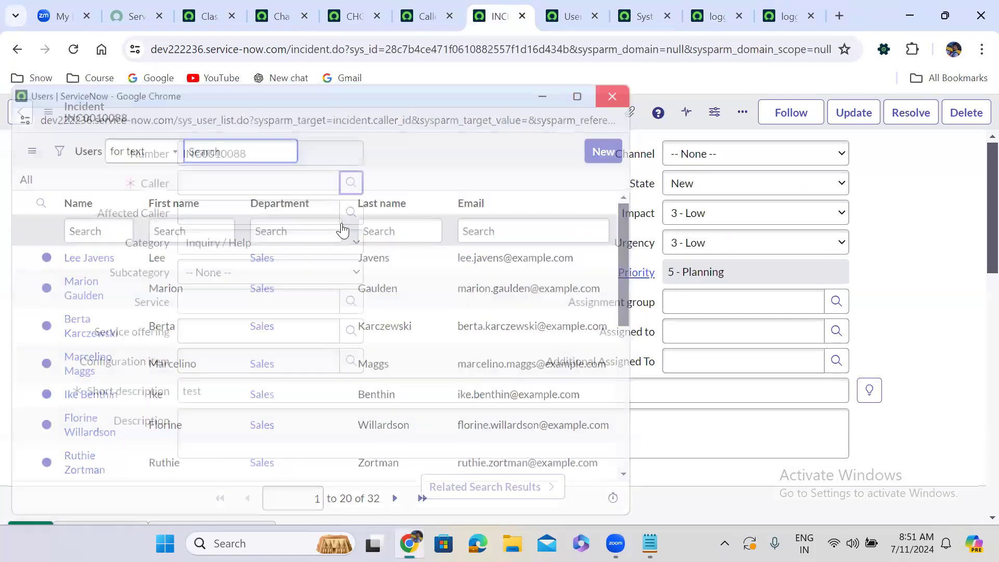
Check which users the Affected Caller lookup of incident INC0010088 offers, and close the list without choosing anyone.
left_click(347, 213)
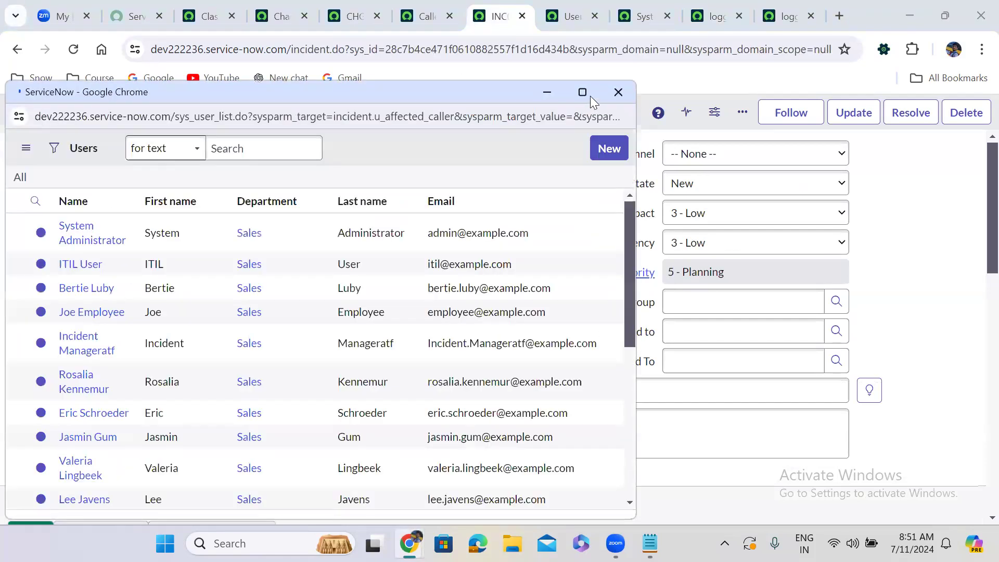
left_click(583, 93)
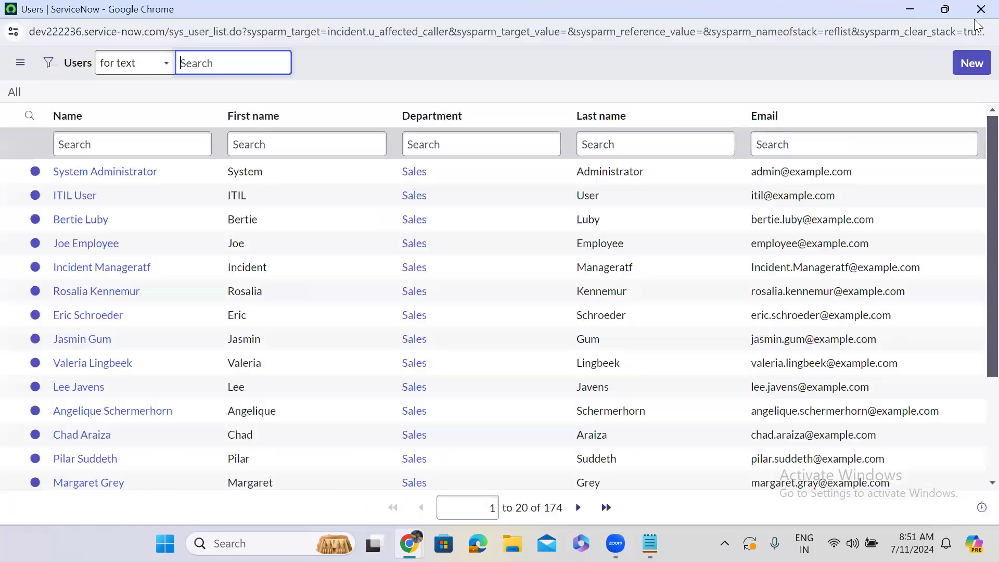
left_click(981, 8)
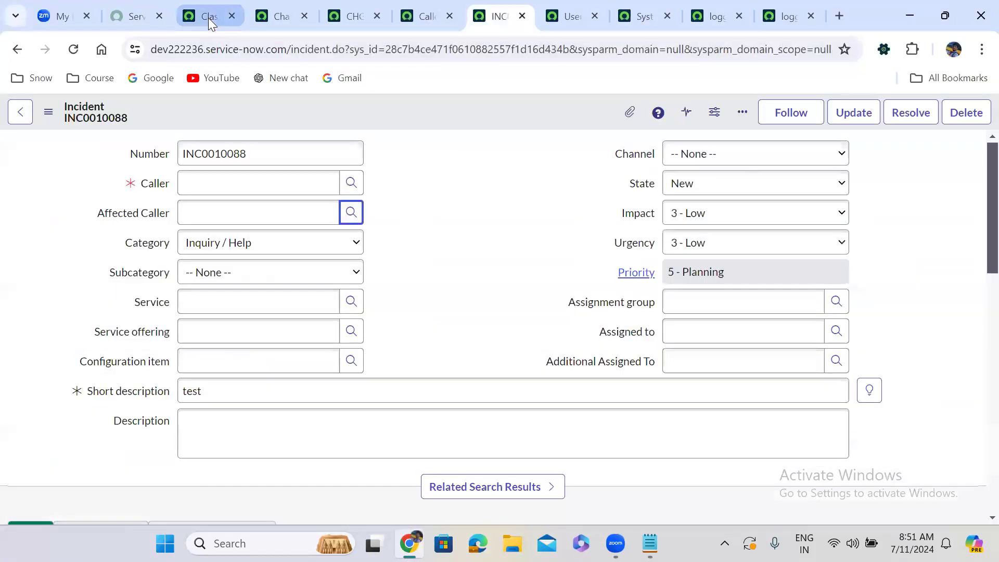
Find the System Log's All module with 'system logs', open it separately, and examine the logged Caller and Affected Caller conditions.
left_click(208, 18)
left_click(166, 121)
type("system logs")
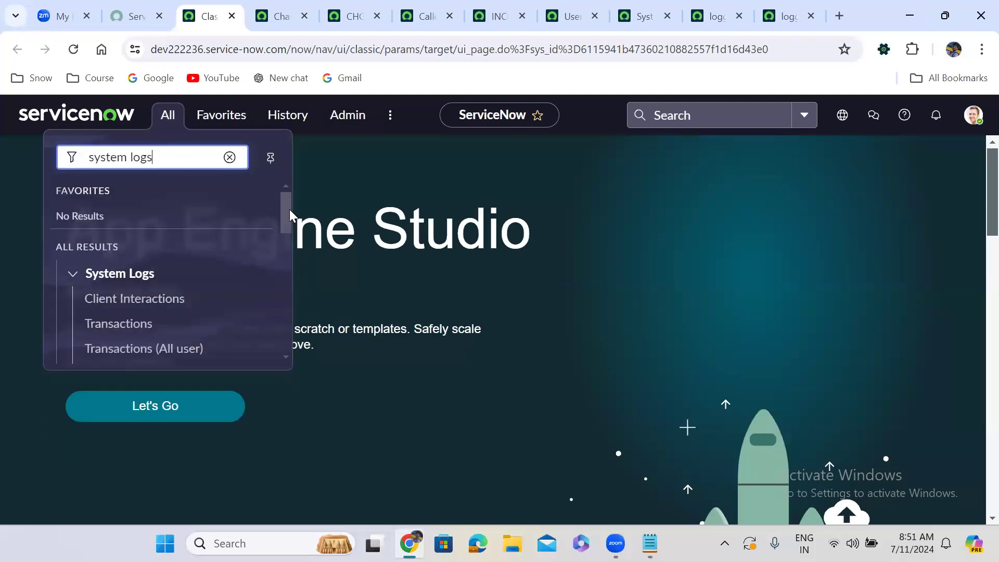
left_click_drag(286, 210, 286, 276)
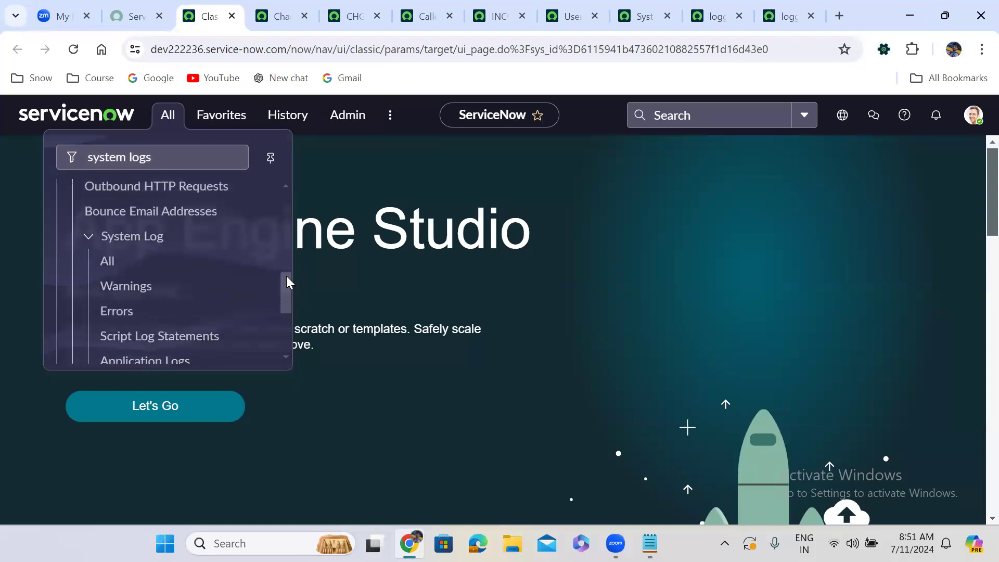
middle_click(104, 265)
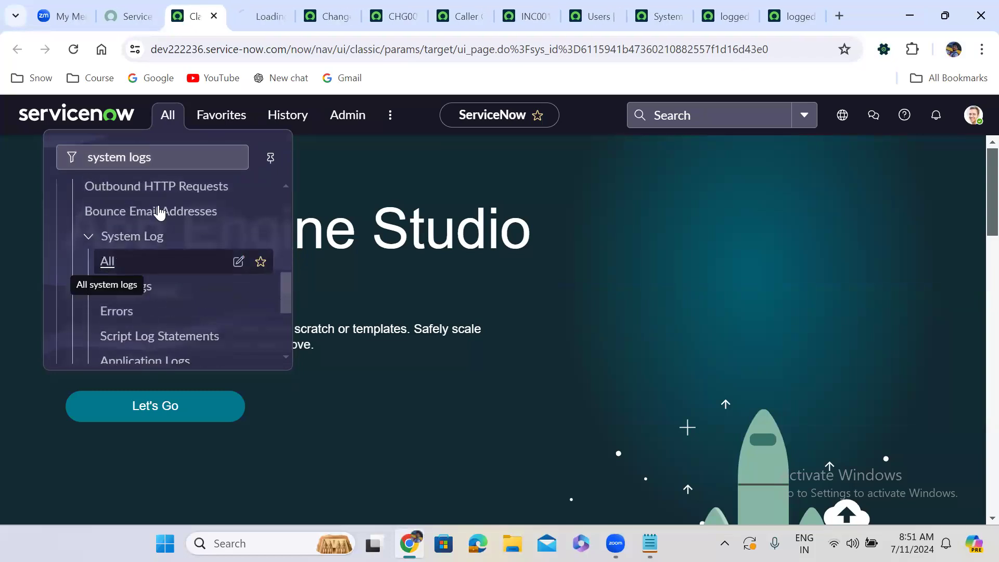
left_click(248, 5)
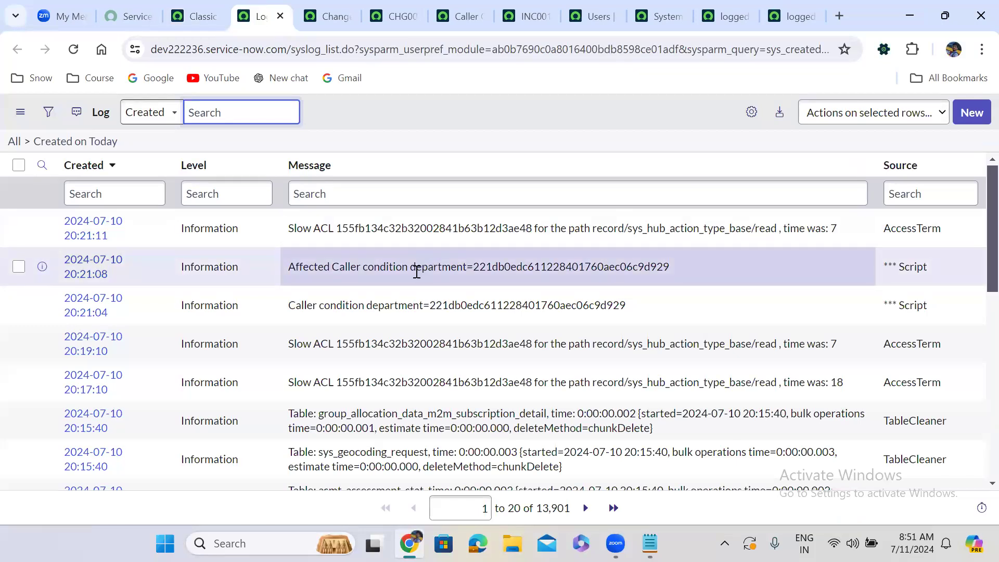
left_click_drag(414, 269, 670, 272)
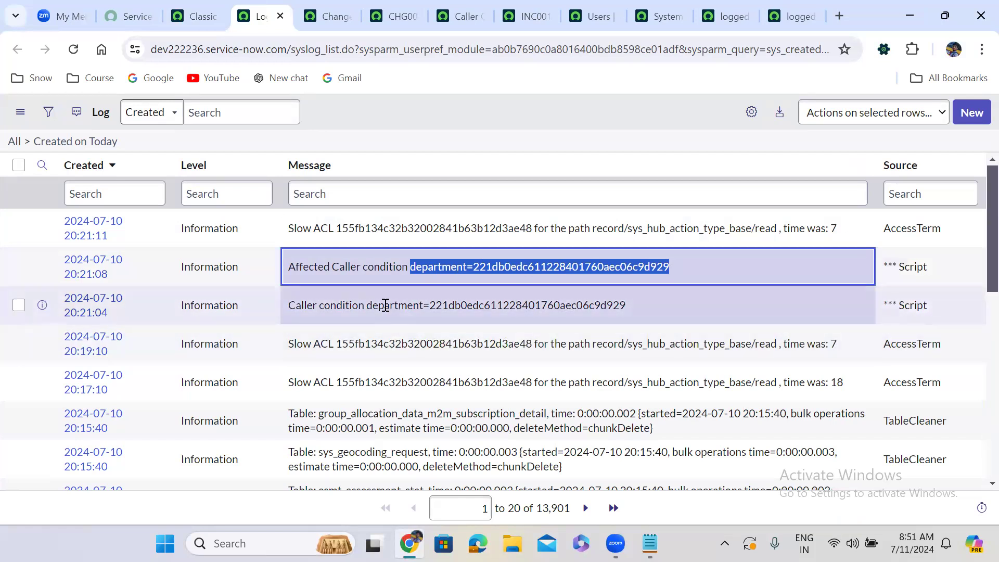
left_click_drag(369, 306, 626, 304)
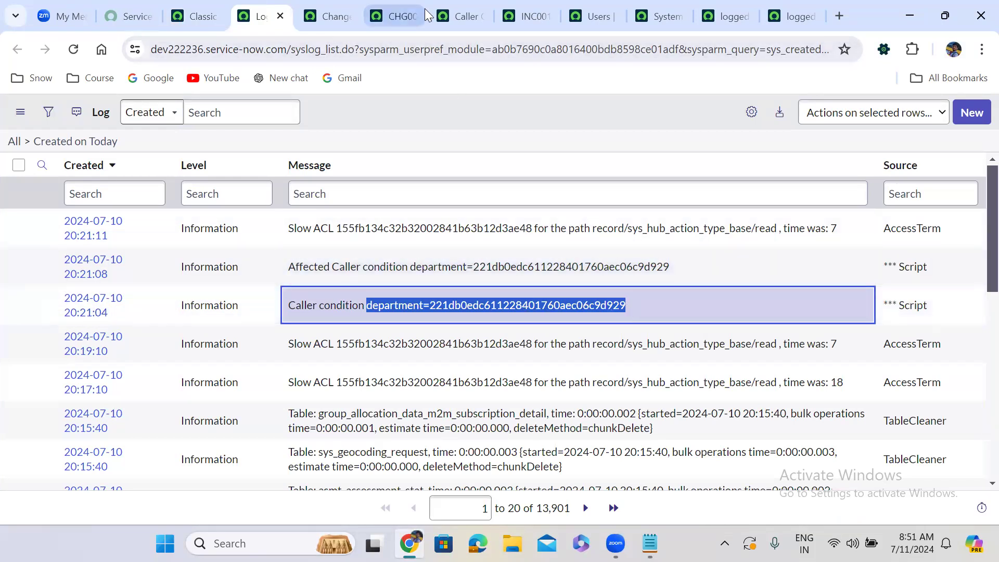
Set the Caller of incident INC0010088 to the recently selected user and run the Affected Caller lookup.
left_click(526, 17)
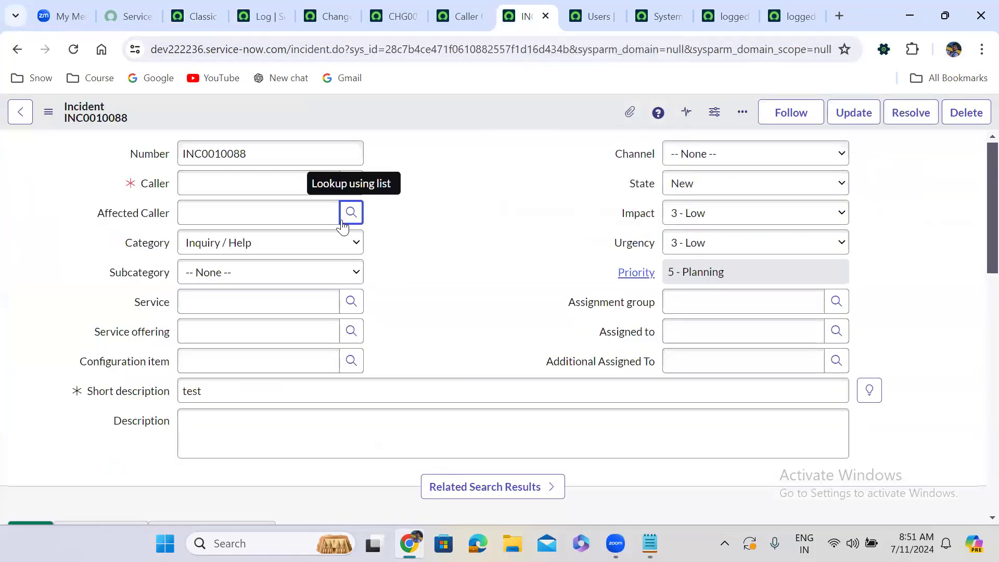
left_click(303, 178)
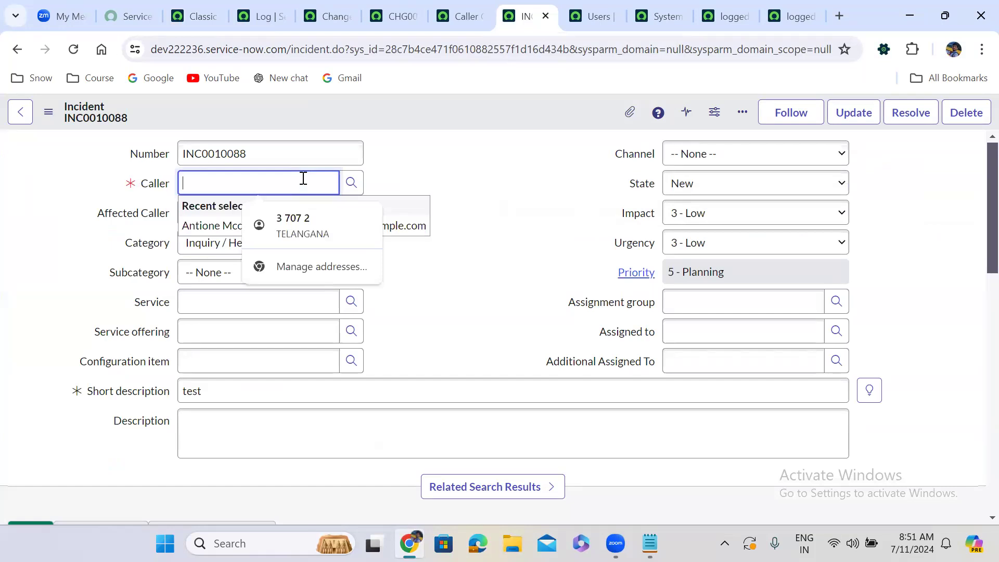
left_click(213, 230)
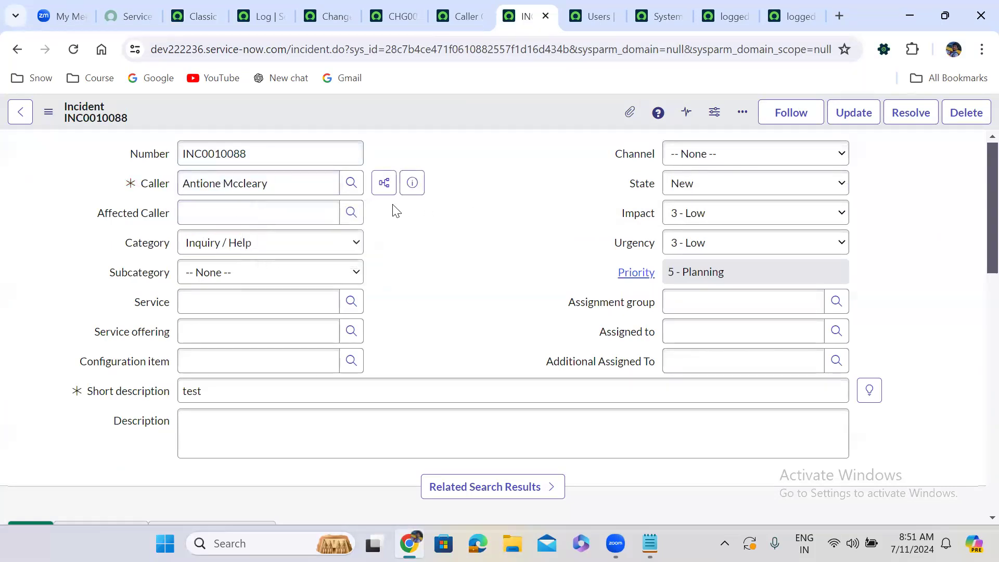
left_click(351, 212)
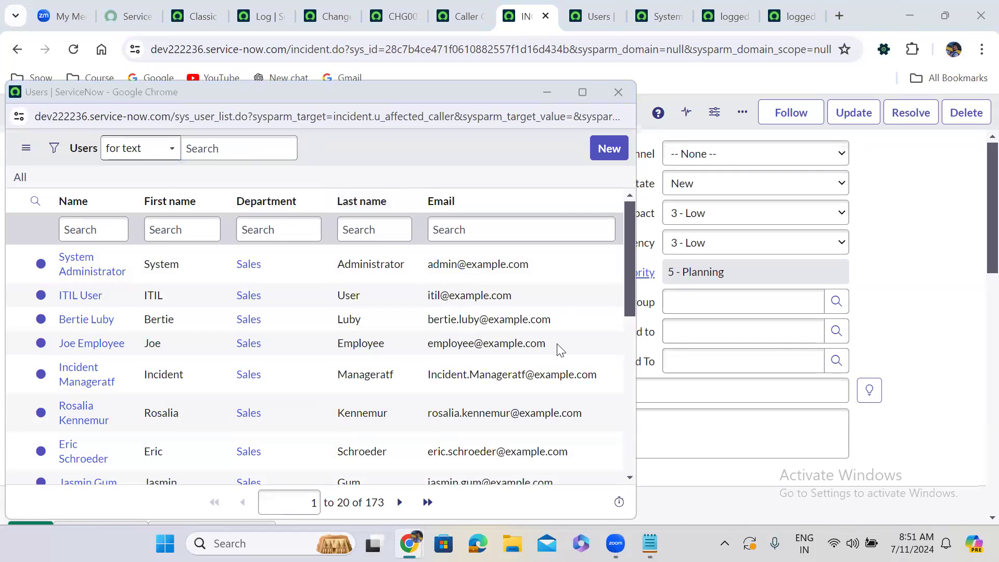
Reload the log list, filter its messages by *affected, and examine the latest Affected Caller condition.
left_click(268, 8)
key("ctrl+r")
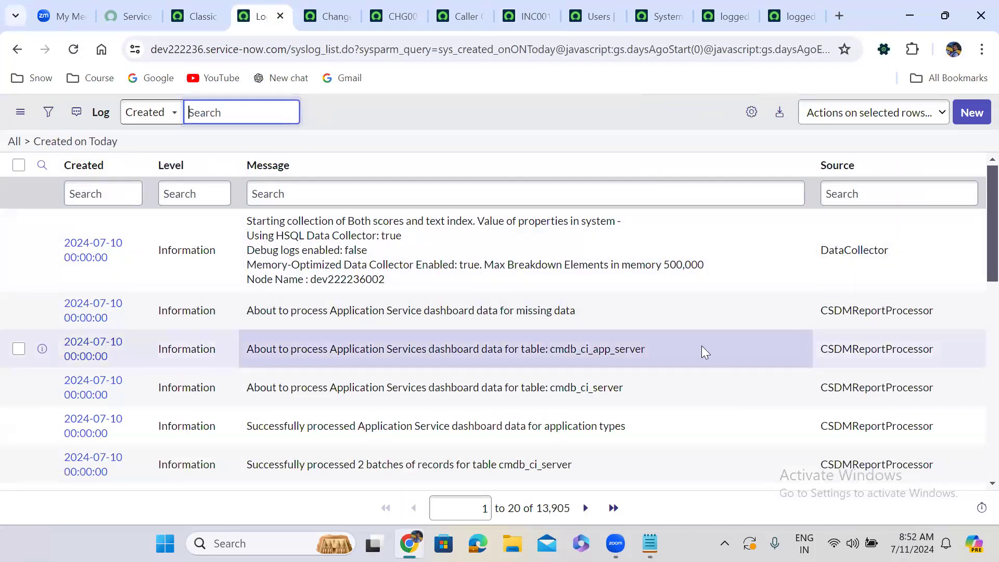
scroll(976, 235, "down", 8)
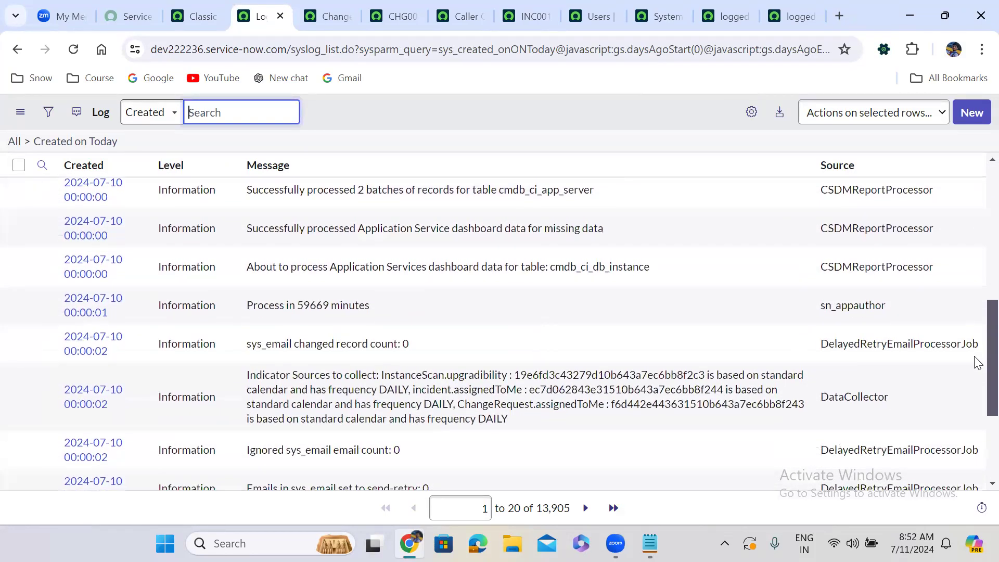
scroll(978, 380, "down", 3)
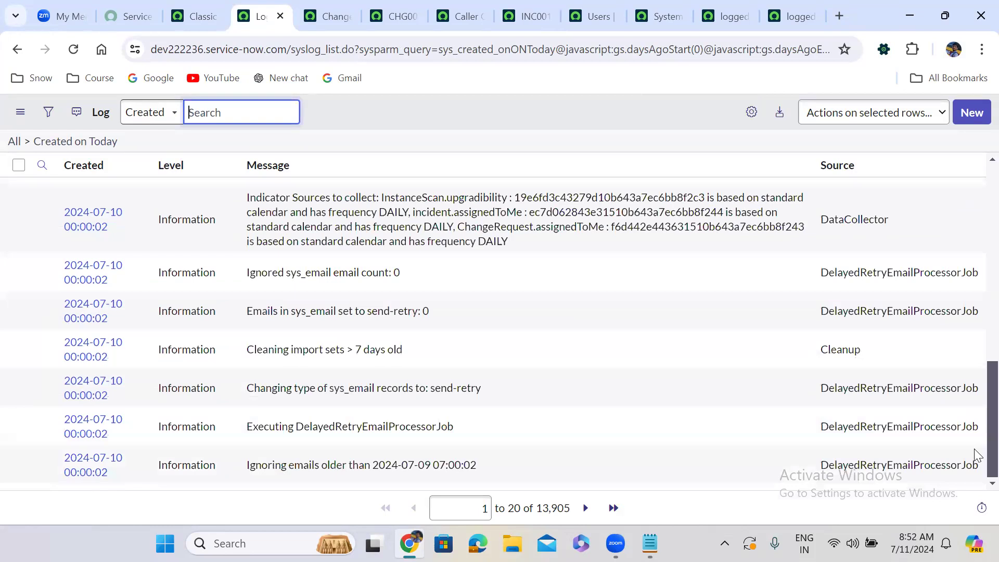
scroll(976, 312, "up", 12)
left_click(395, 195)
type("*a")
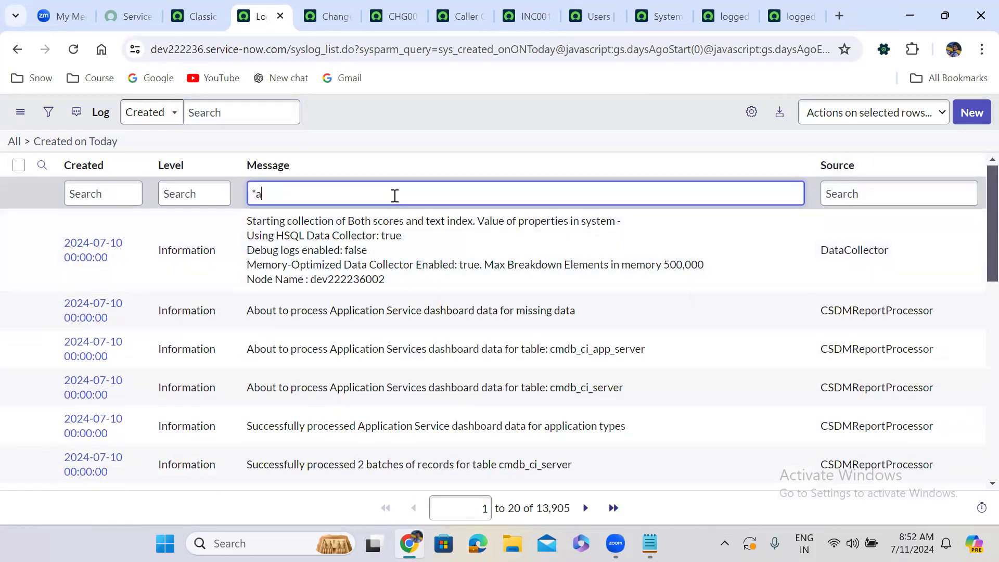
type("ffected")
key("Return")
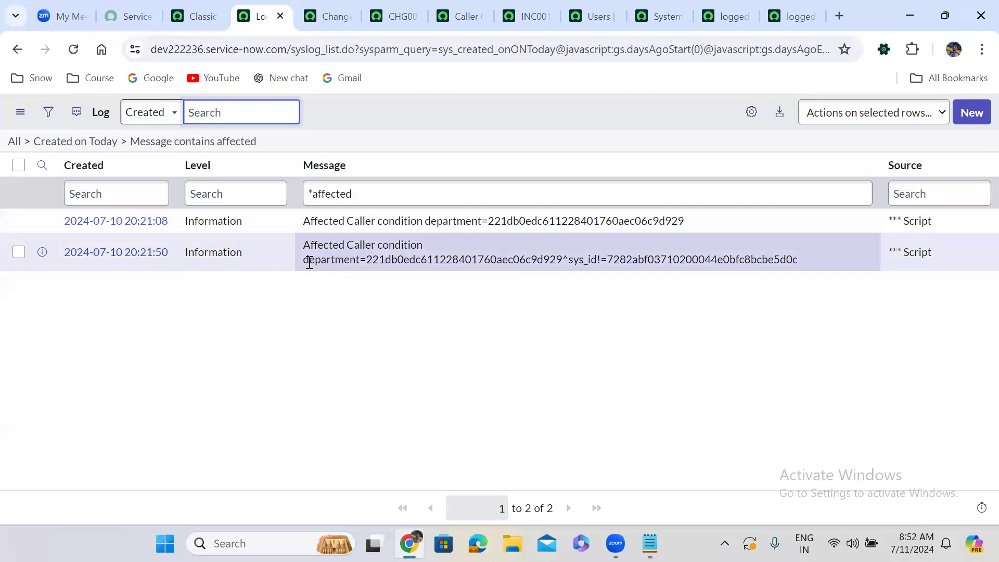
left_click_drag(306, 262, 802, 262)
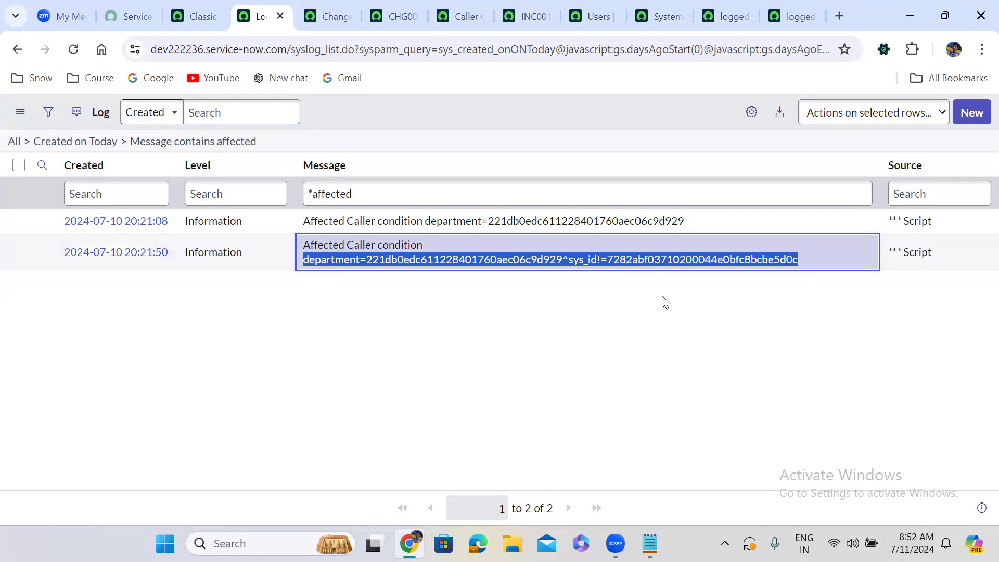
left_click(526, 290)
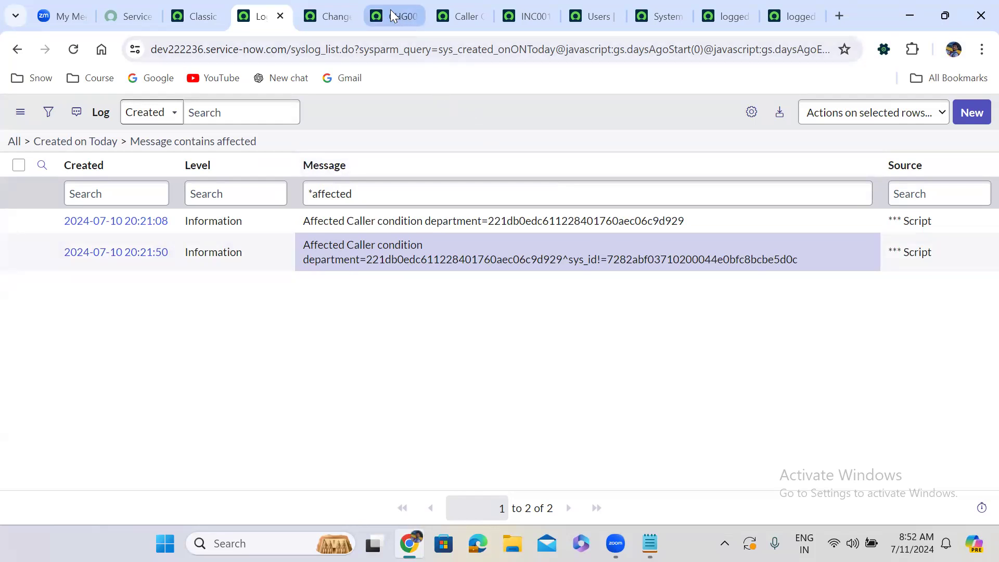
Return to incident INC0010088 and clear its Caller field.
left_click(524, 13)
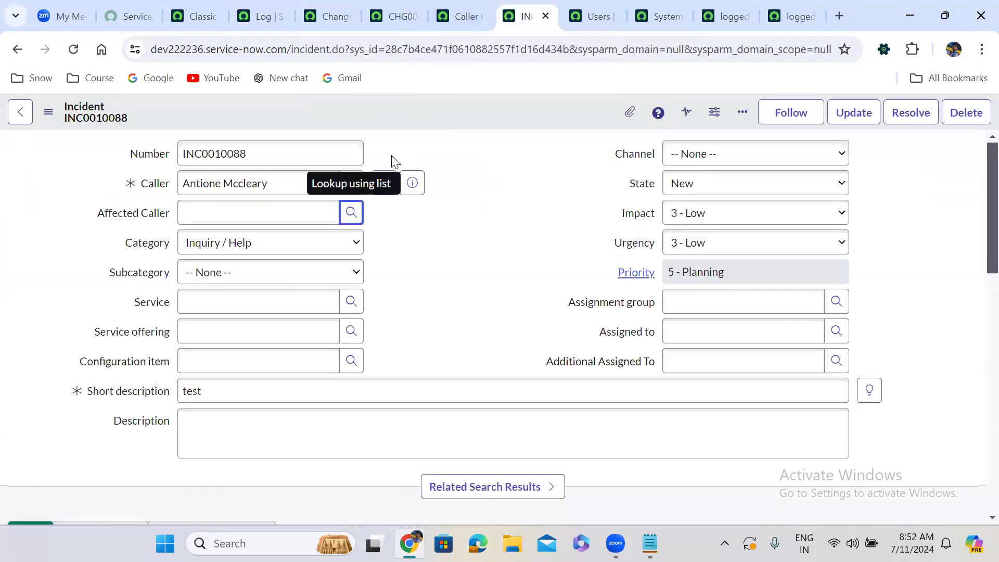
double_click(299, 179)
triple_click(300, 178)
key("BackSpace")
left_click(527, 163)
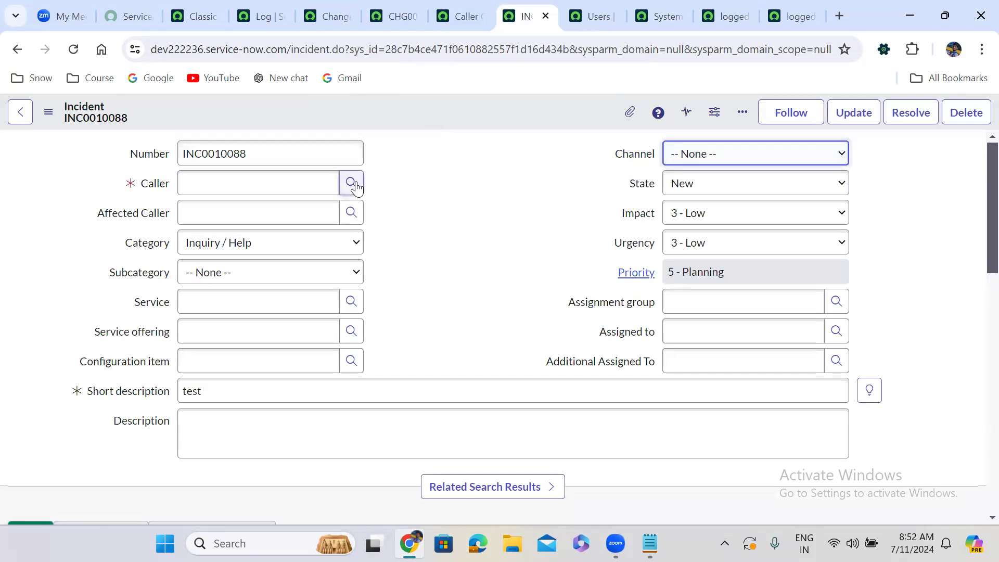
Set Affected Caller to System Administrator and run the Caller lookup.
left_click(294, 218)
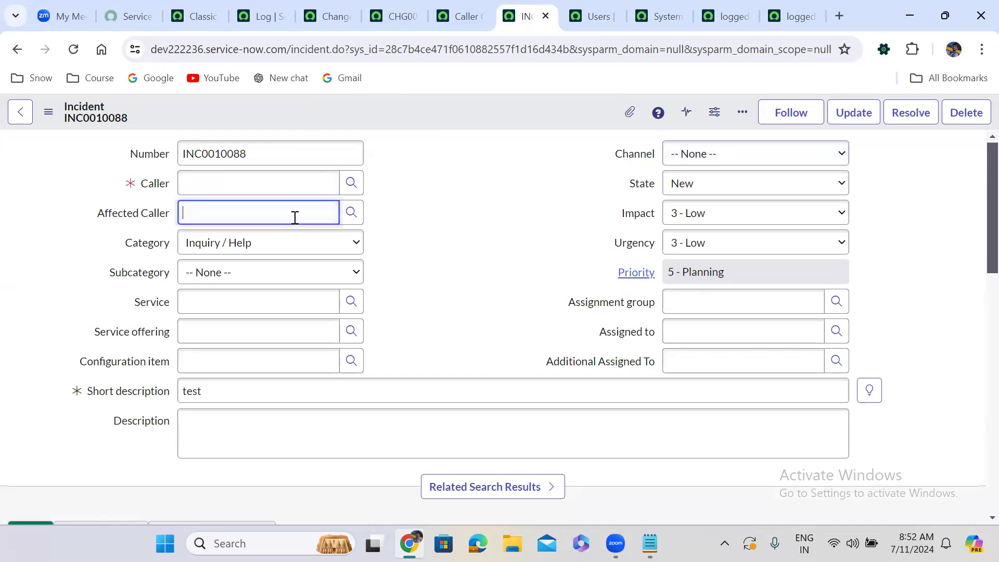
left_click(286, 255)
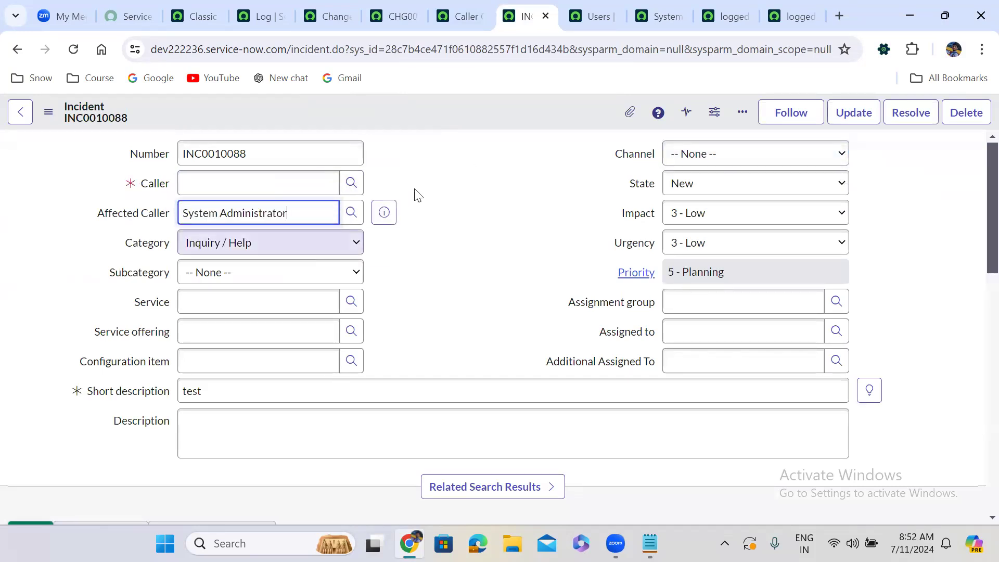
left_click(356, 182)
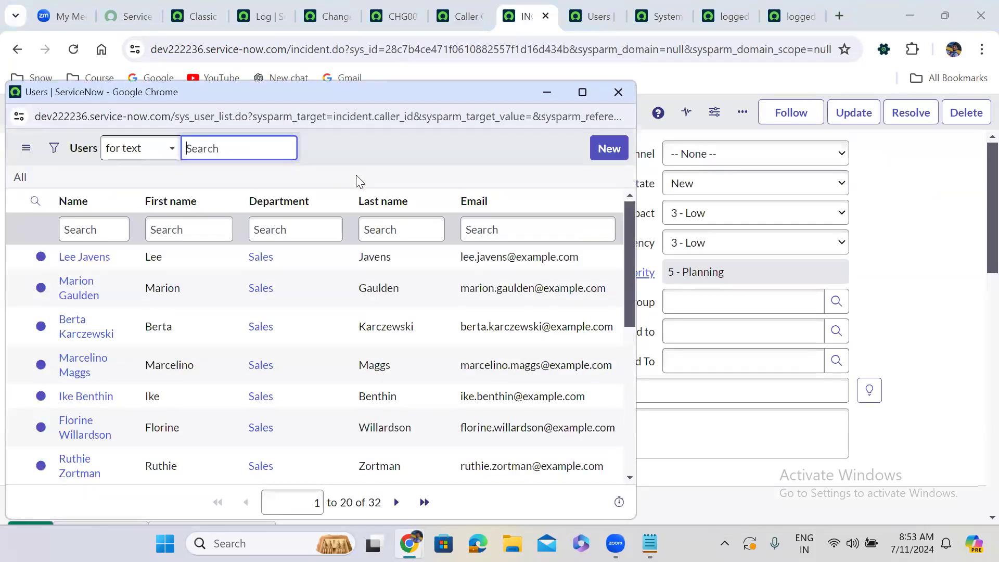
Filter the log messages by *caller con and examine the latest Caller condition with its sys_id exclusion.
left_click(263, 16)
left_click(341, 190)
double_click(343, 191)
type("caller")
key("Return")
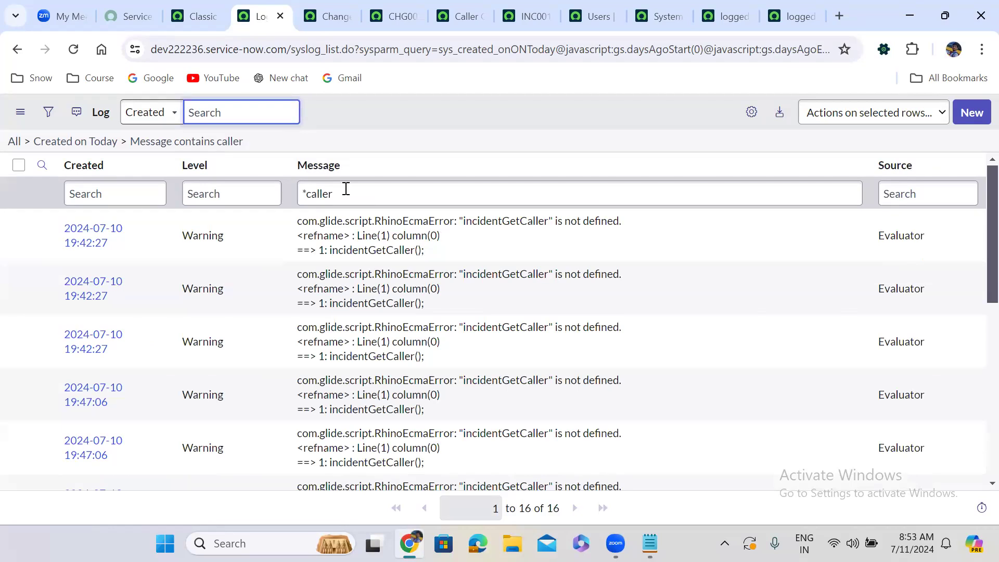
left_click(483, 198)
type("con")
key("Return")
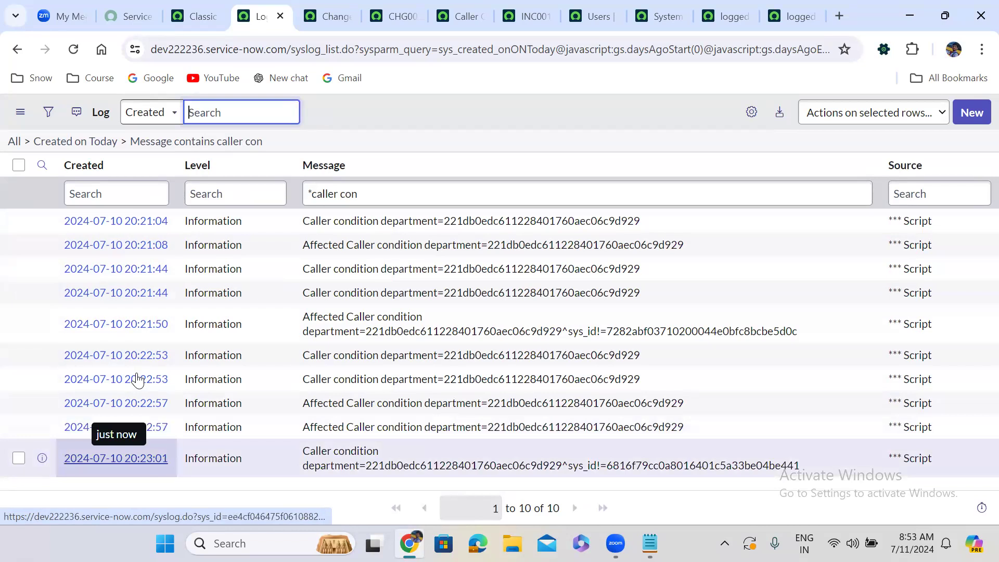
key("alt+Tab")
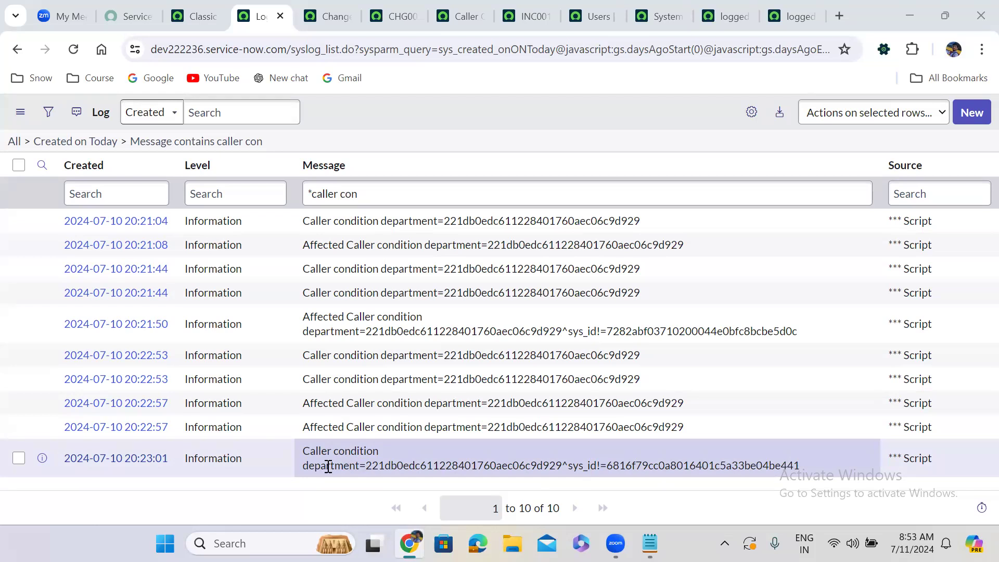
left_click_drag(305, 468, 802, 461)
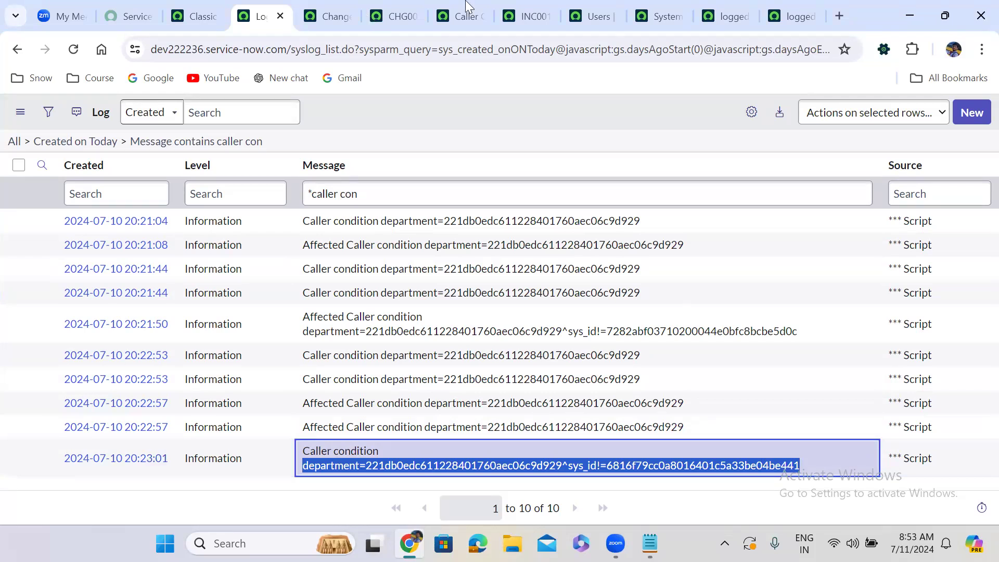
Open the dictionary entry of the incident's Caller field in the Advanced view and examine its reference qualifier.
left_click(527, 17)
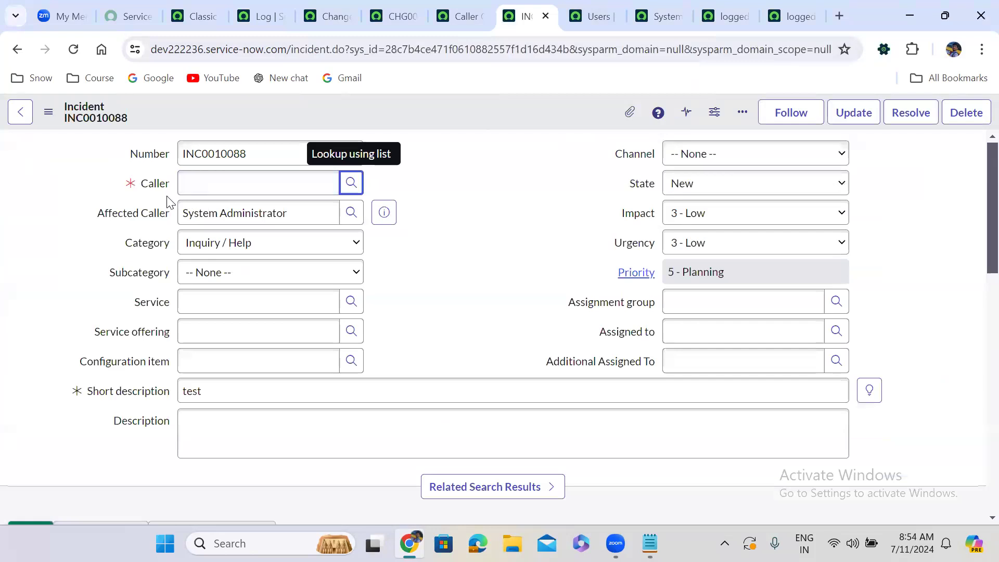
right_click(155, 185)
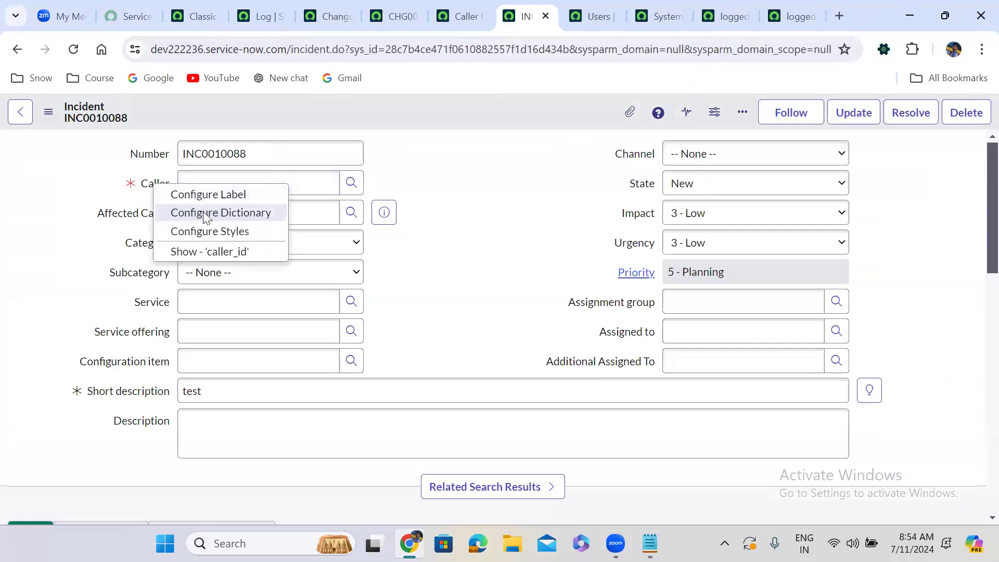
left_click(203, 214)
left_click(567, 177)
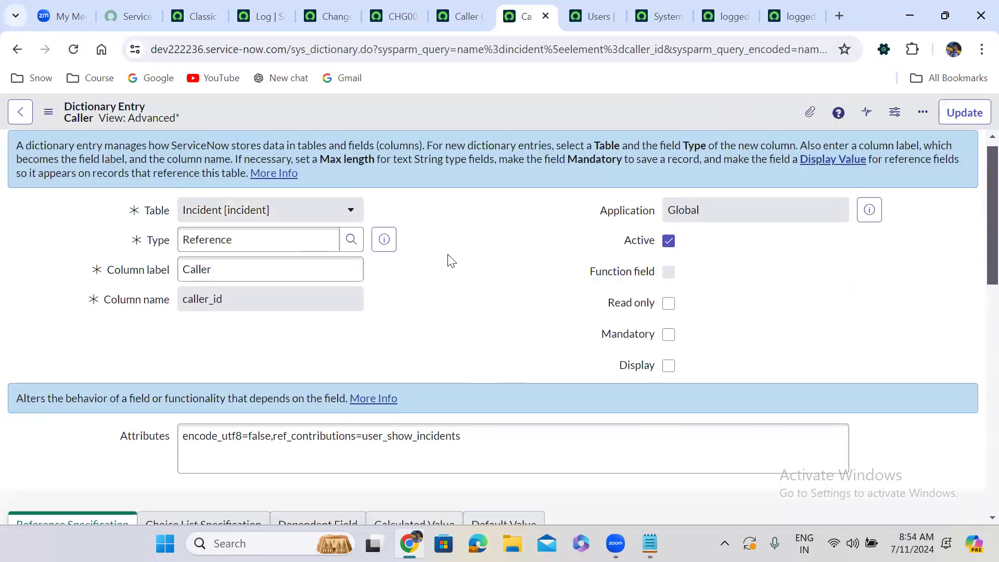
scroll(451, 260, "down", 10)
scroll(451, 260, "down", 1)
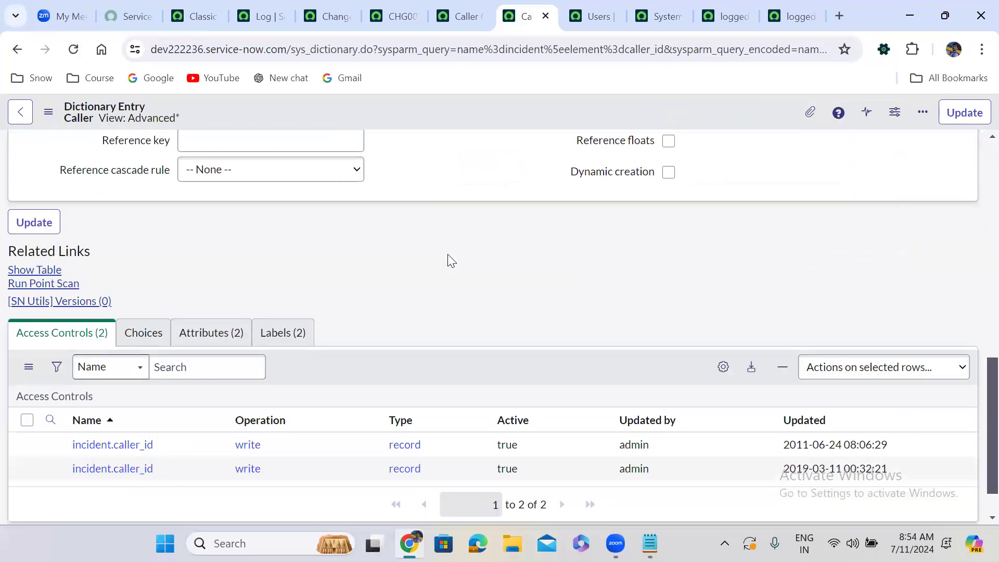
scroll(451, 259, "down", 2)
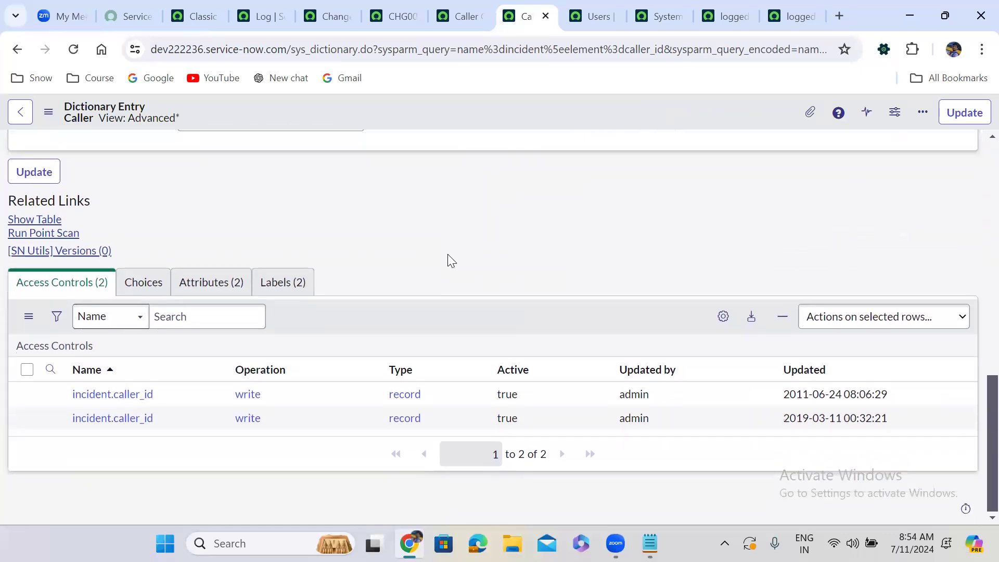
scroll(447, 254, "up", 10)
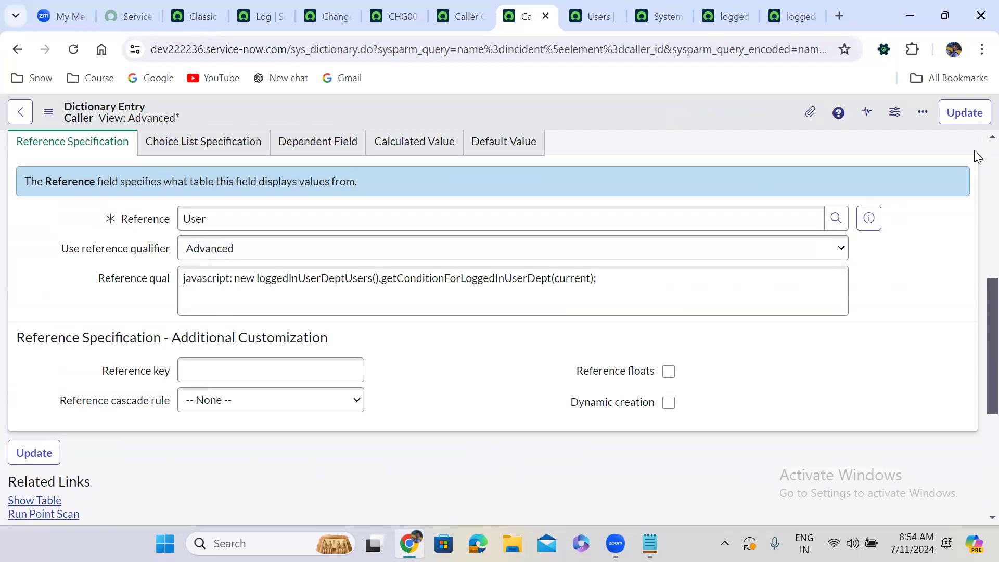
Return to incident INC0010088, clear its Affected Caller and Caller fields, and run the Caller lookup.
scroll(974, 150, "up", 7)
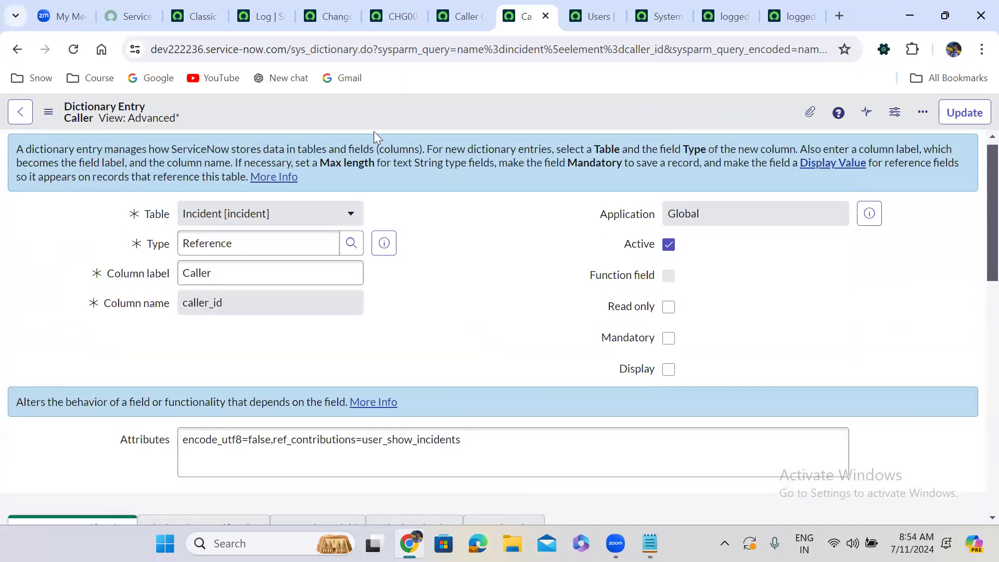
left_click(17, 50)
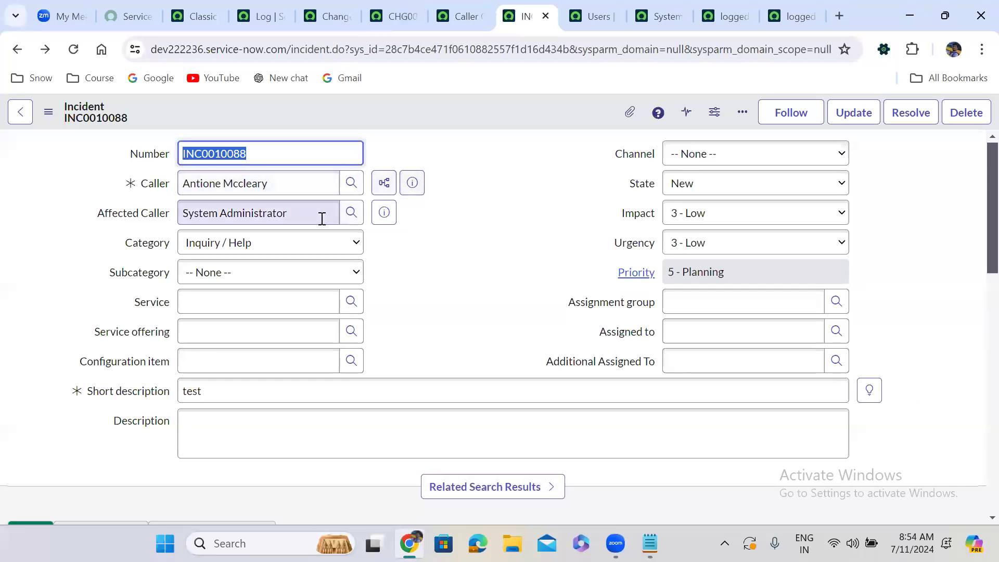
triple_click(321, 216)
key("BackSpace")
left_click(530, 179)
double_click(314, 179)
triple_click(315, 178)
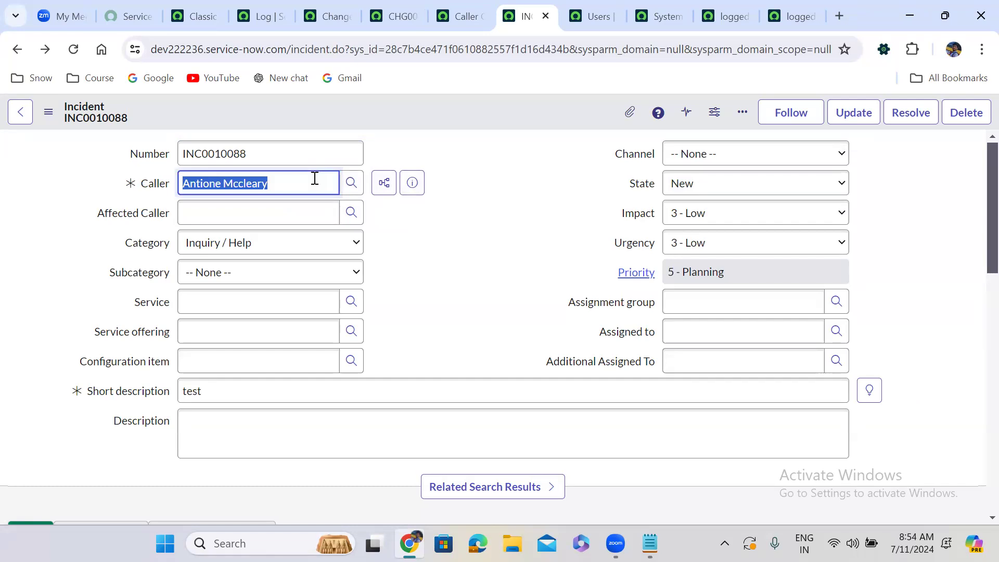
key("BackSpace")
left_click(520, 184)
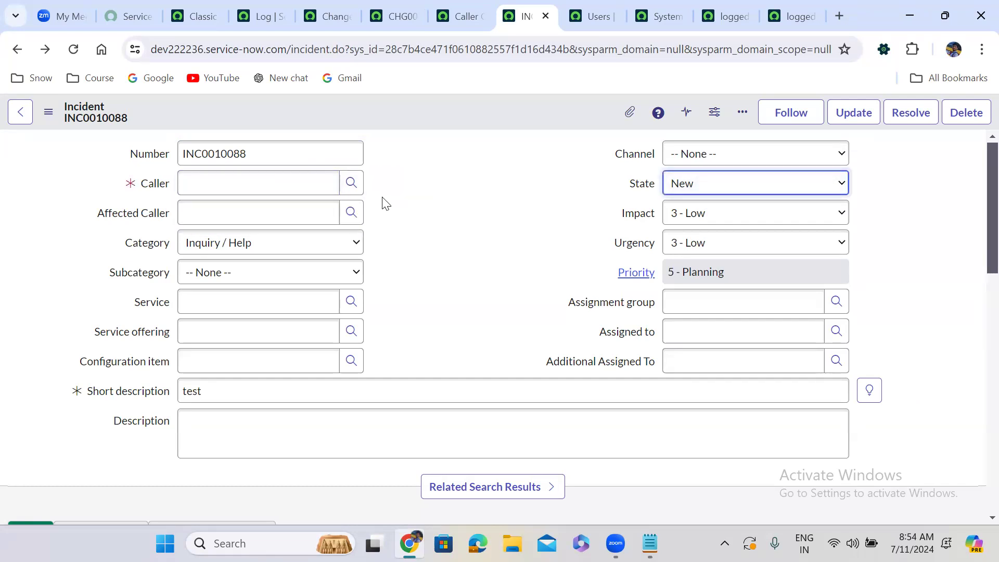
left_click(351, 182)
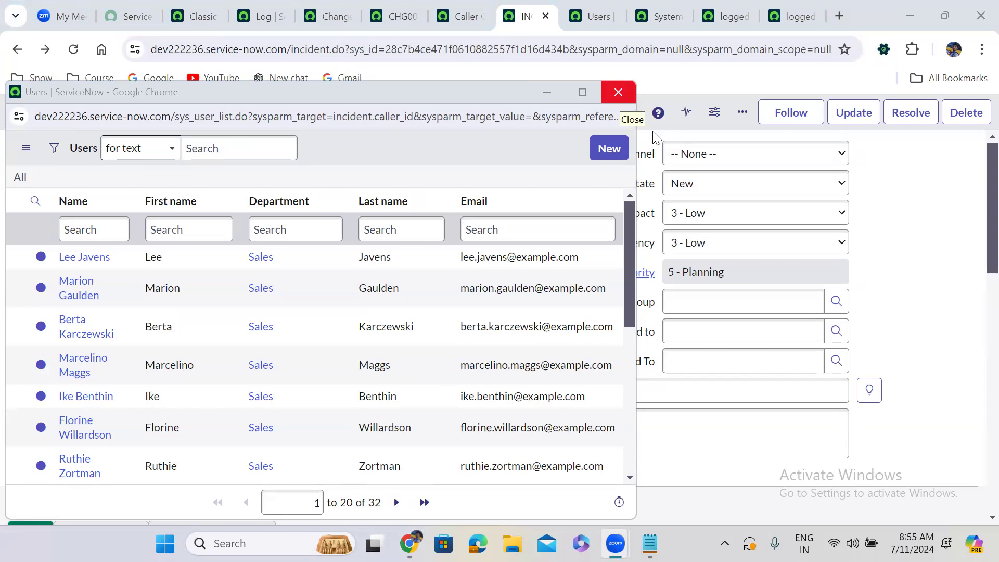
left_click(618, 92)
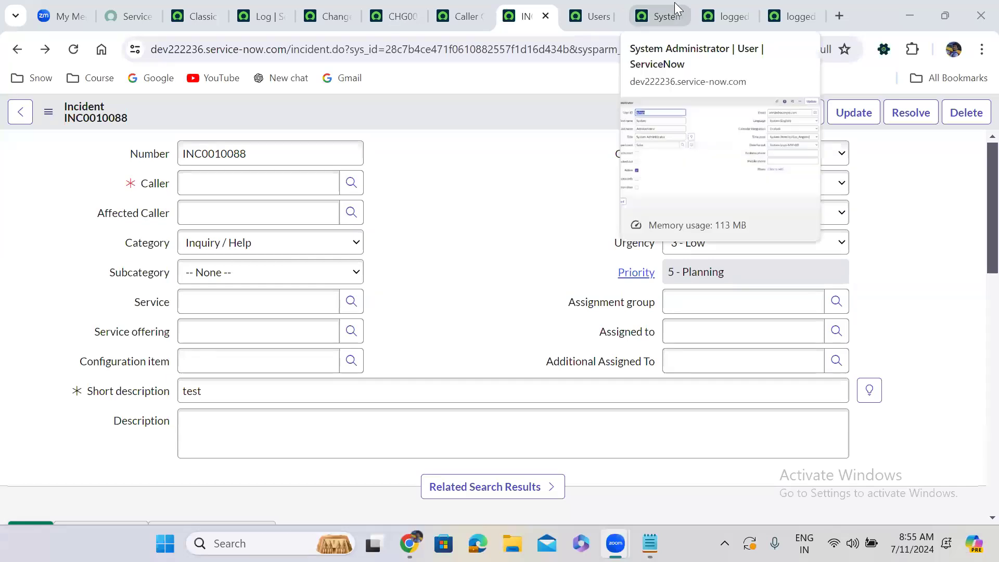
Examine how getConditionForLoggedInUserDept and affectedCallerReferenceQialifer build their conditions in the loggedInUserDeptUsers script include.
left_click(725, 16)
left_click(436, 197)
scroll(436, 195, "down", 3)
scroll(436, 196, "down", 1)
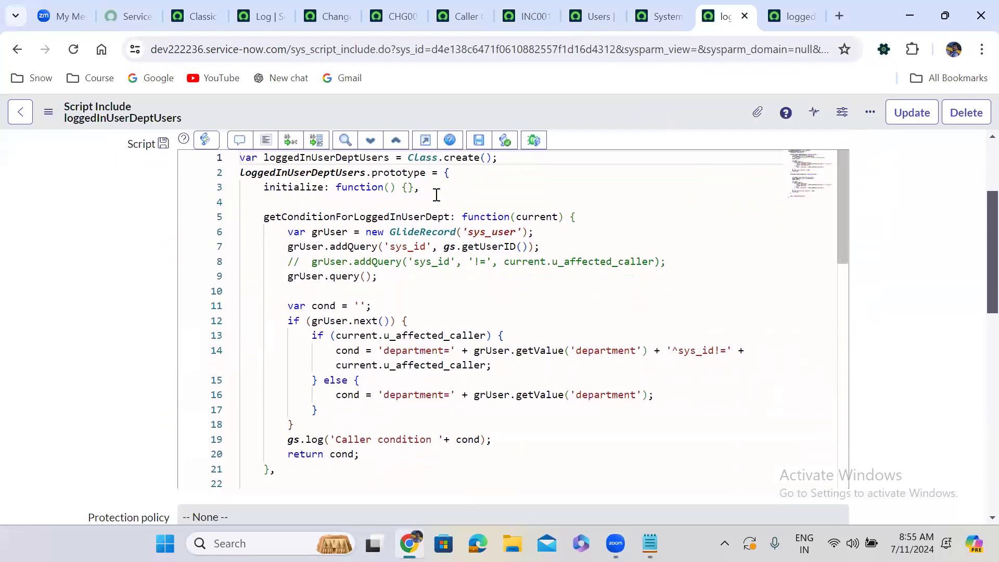
scroll(436, 196, "down", 1)
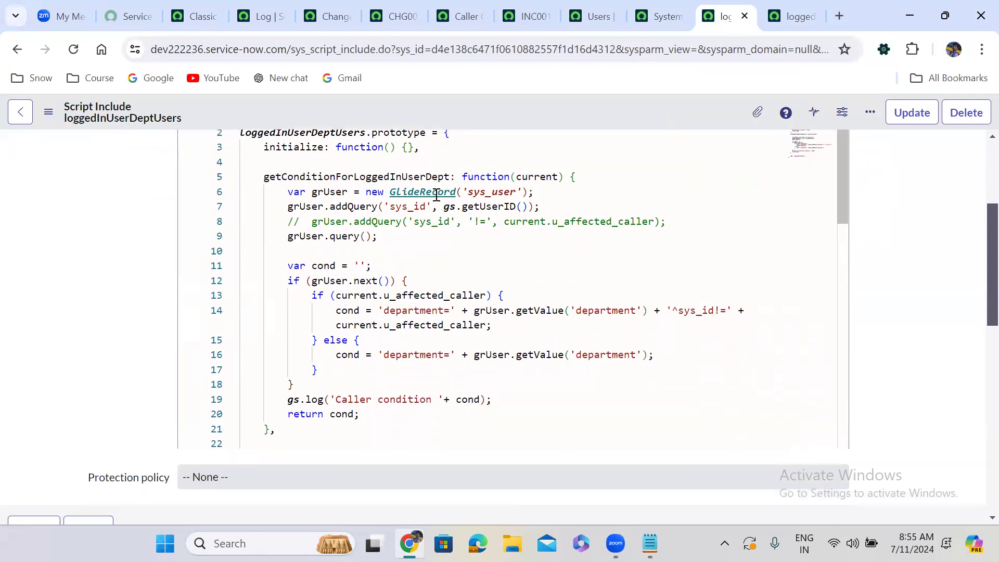
scroll(436, 195, "down", 1)
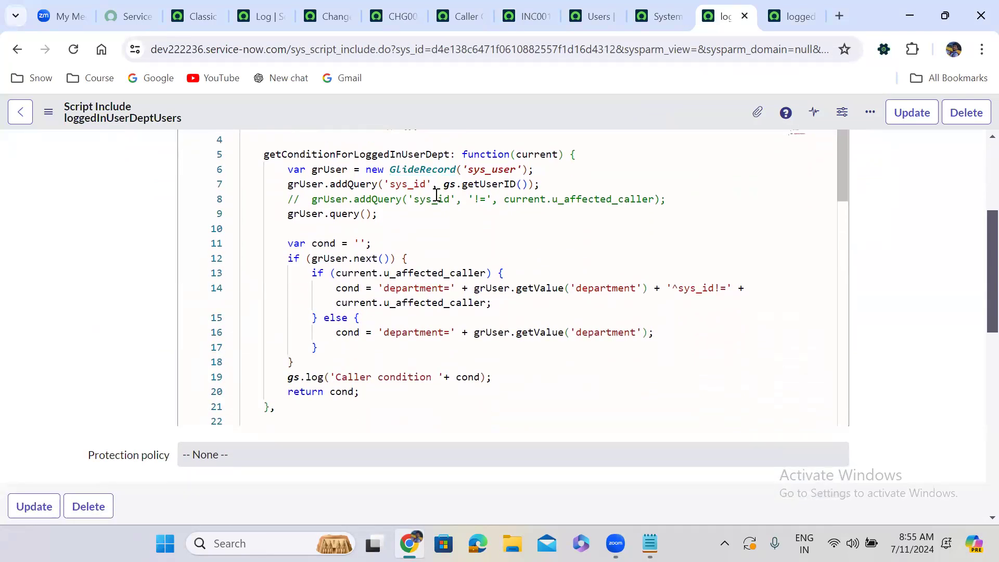
scroll(436, 195, "down", 1)
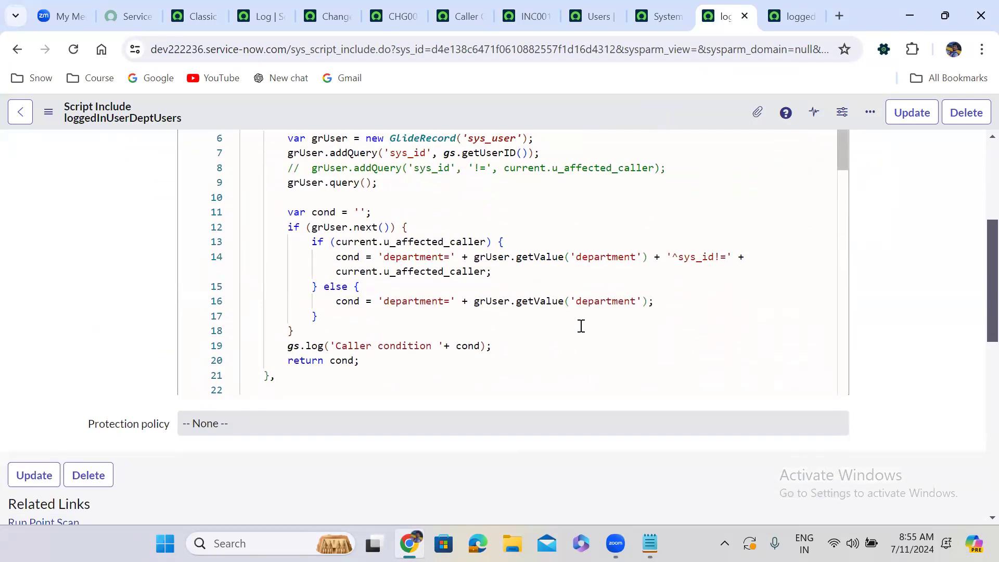
scroll(977, 275, "up", 3)
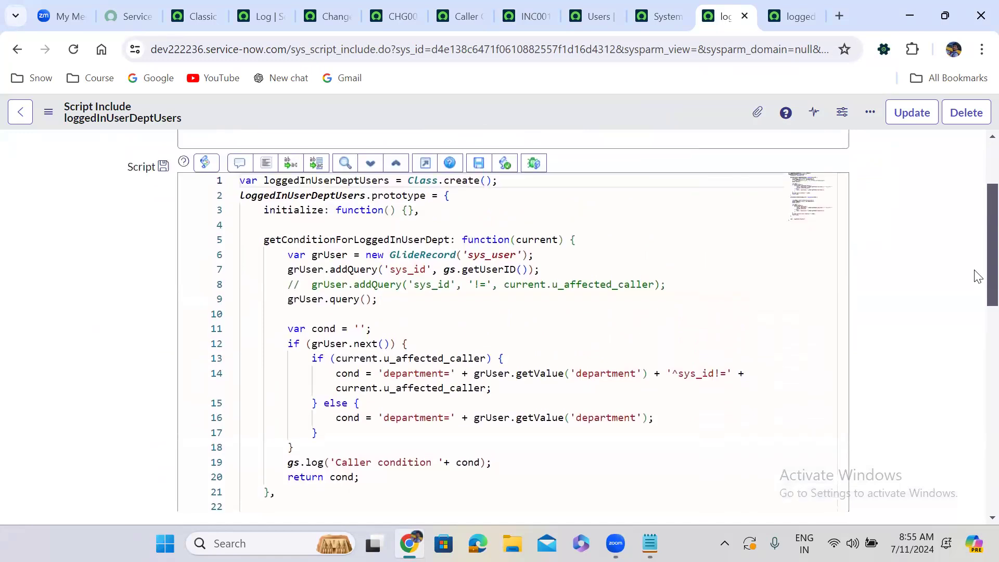
scroll(977, 276, "up", 1)
double_click(339, 269)
left_click_drag(842, 337, 840, 379)
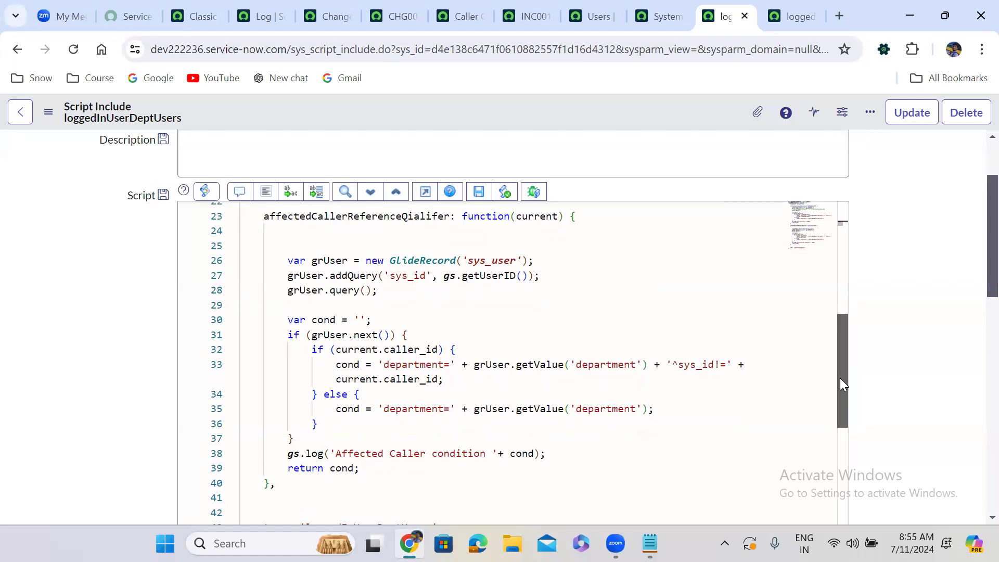
left_click_drag(840, 378, 837, 311)
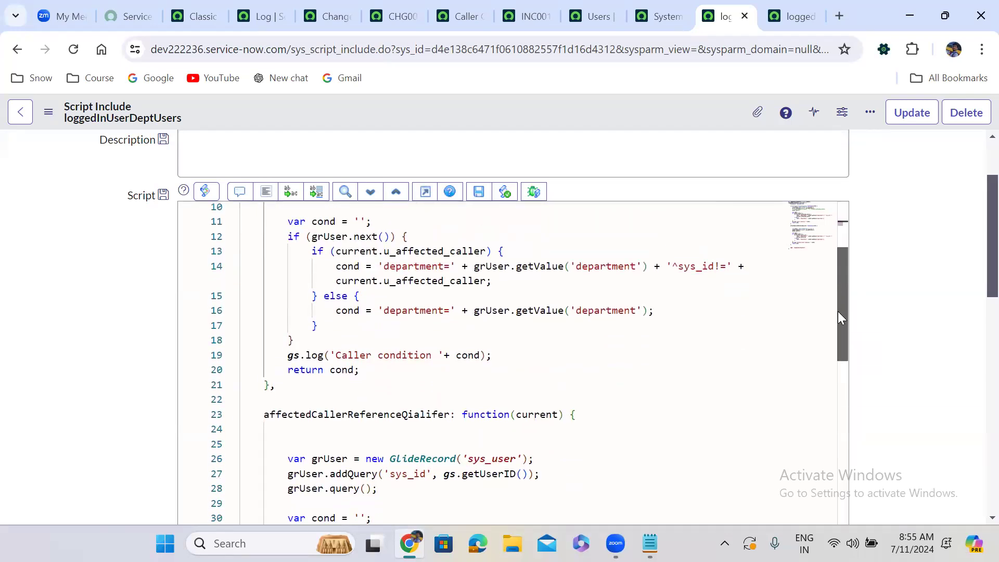
left_click_drag(838, 311, 835, 278)
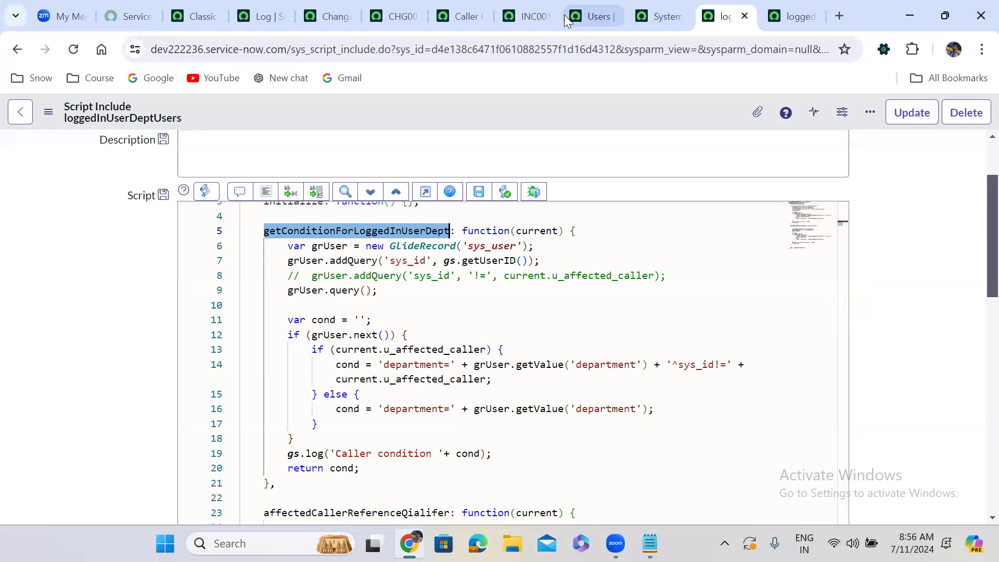
Run the incident's Caller lookup with both fields empty and again with the generic employee user picked as Affected Caller.
left_click(532, 11)
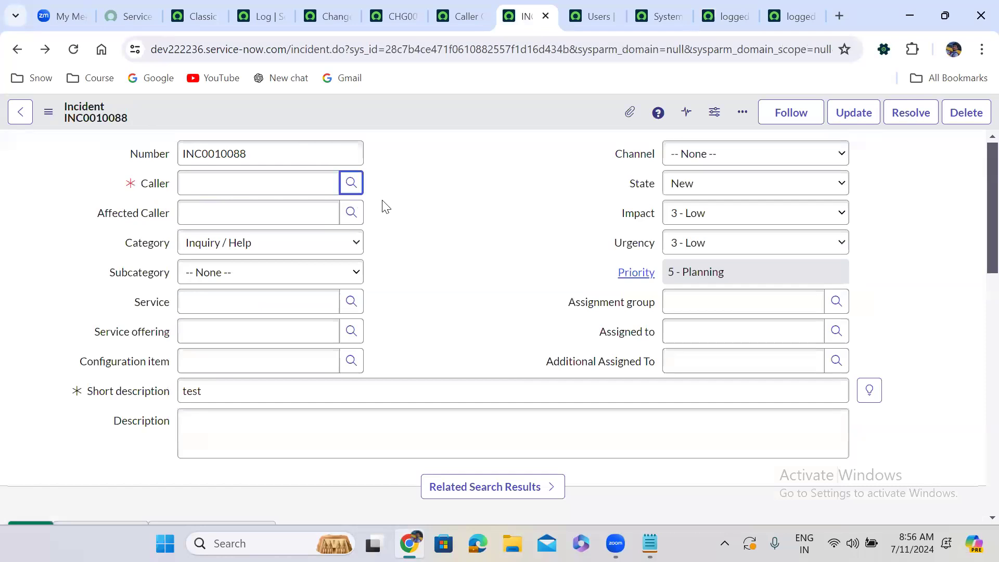
left_click(352, 183)
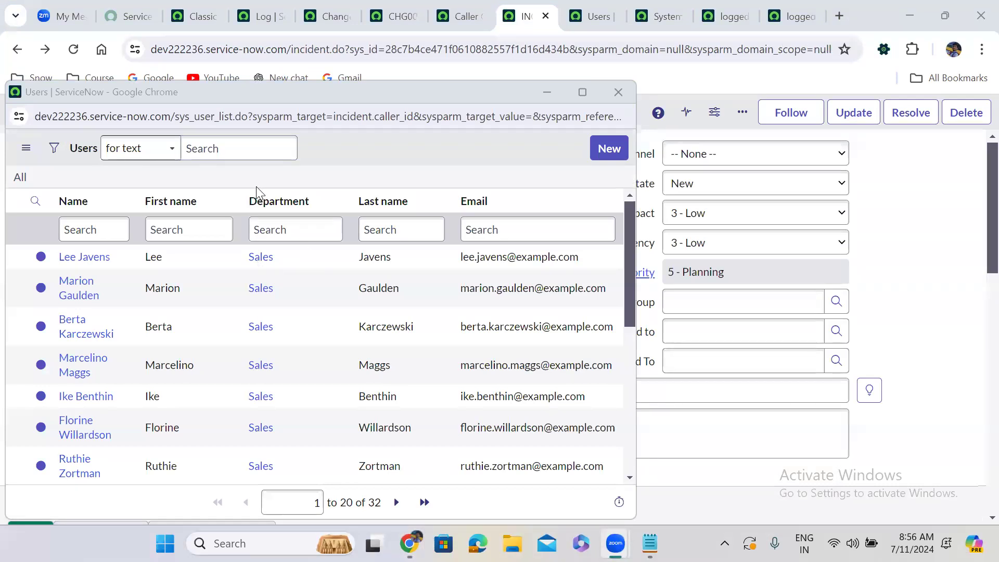
left_click(618, 92)
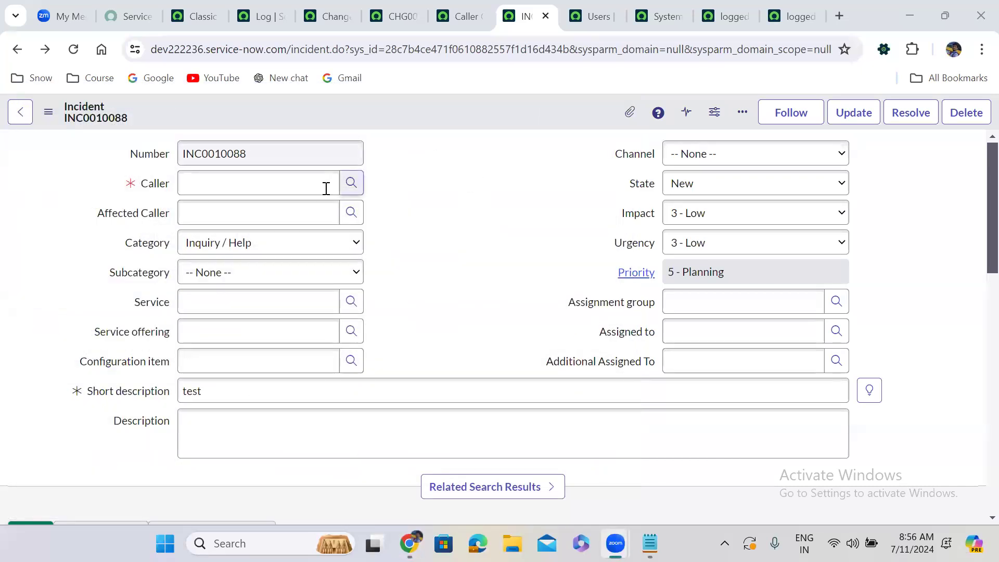
left_click(350, 216)
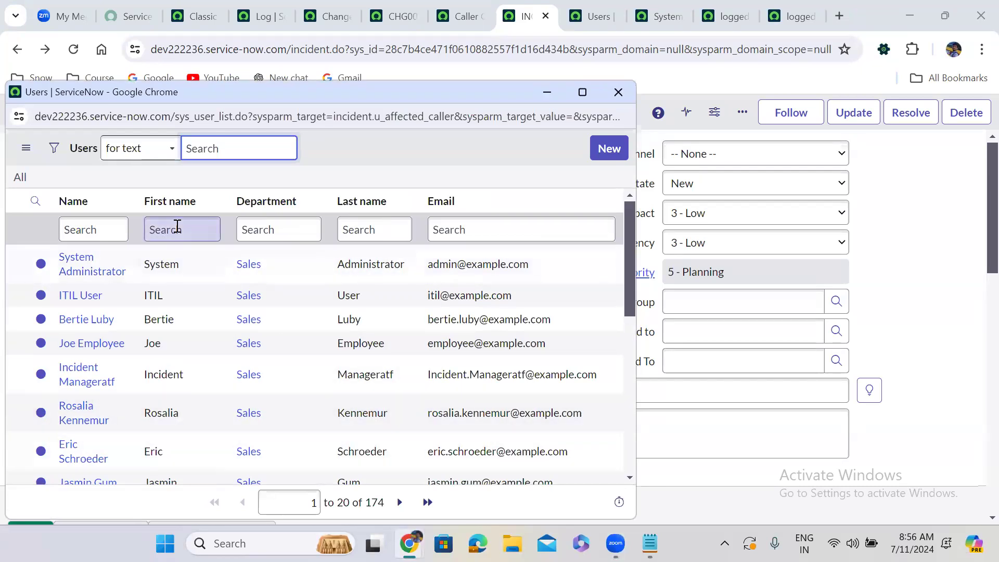
left_click(91, 342)
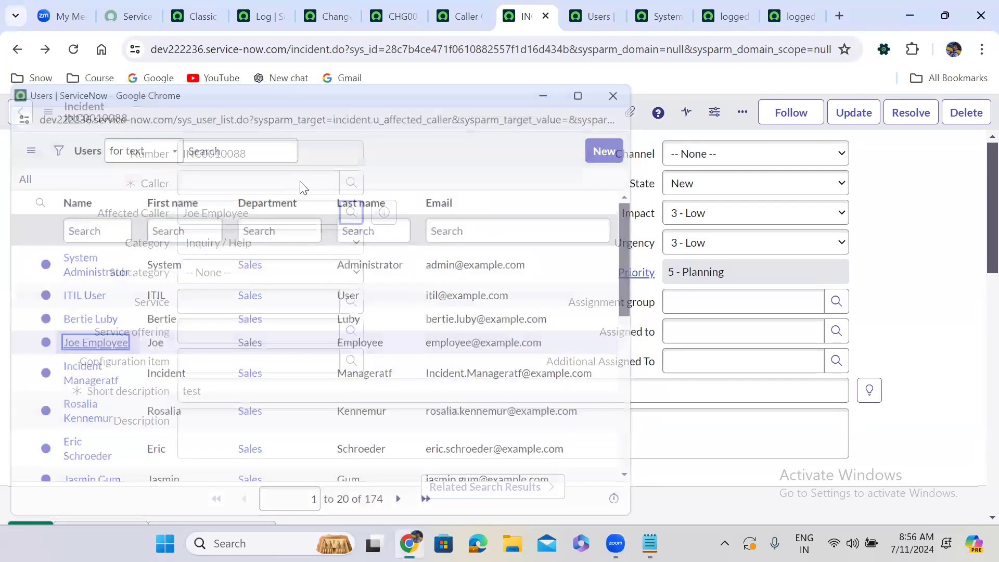
left_click(350, 183)
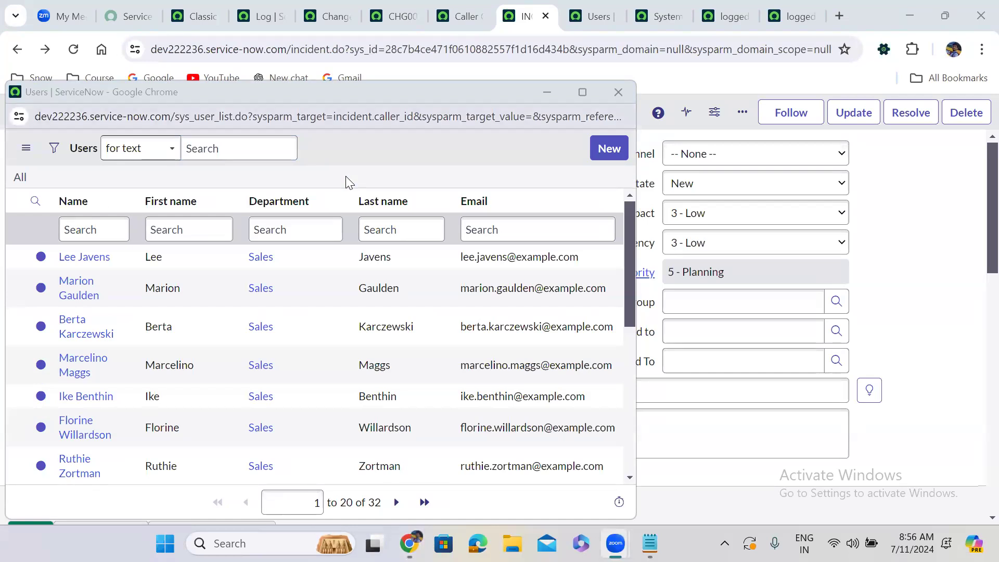
left_click(618, 92)
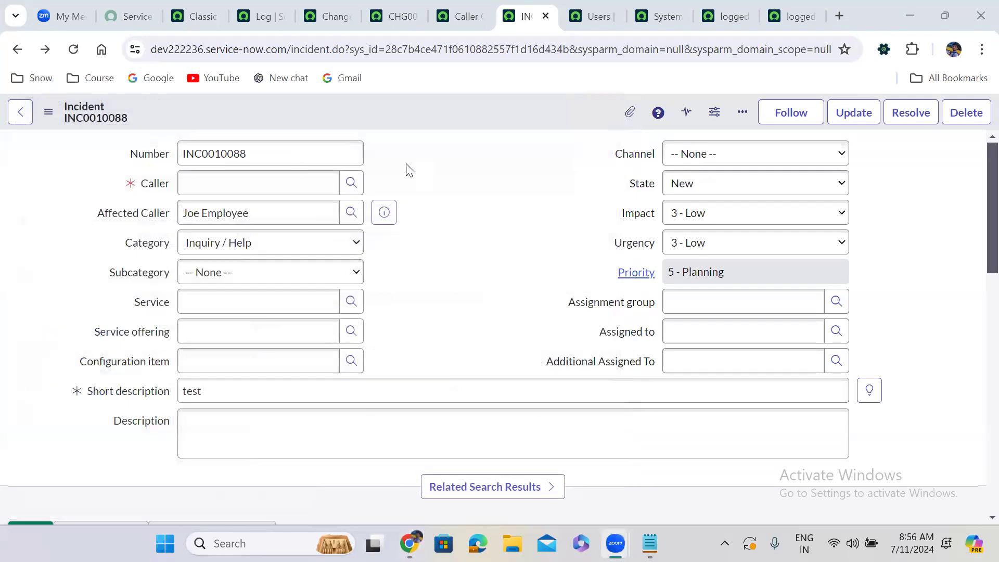
Open the Caller field's dictionary entry, discarding the unsaved incident changes, then clear its reference qualifier script and save the entry.
right_click(147, 186)
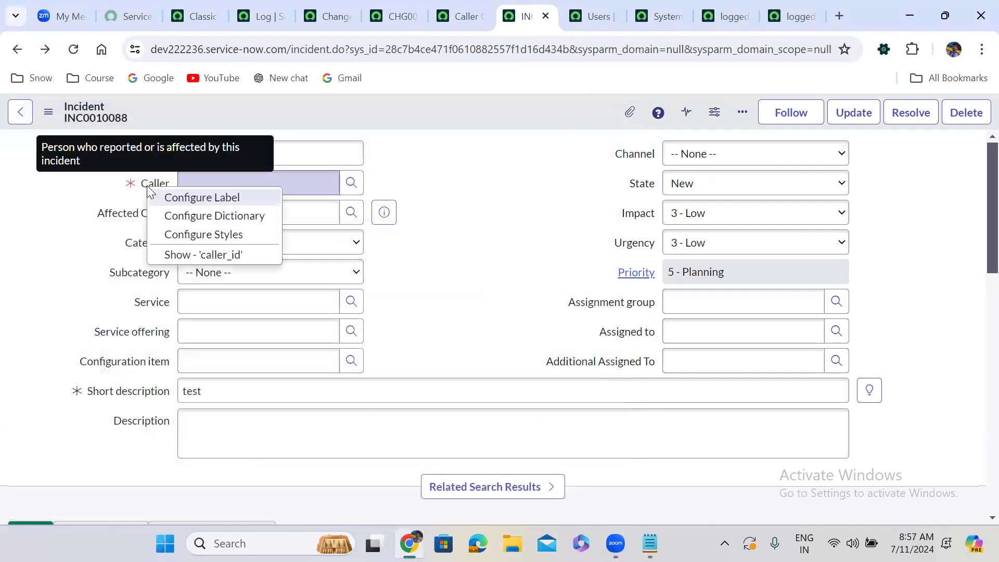
left_click(236, 219)
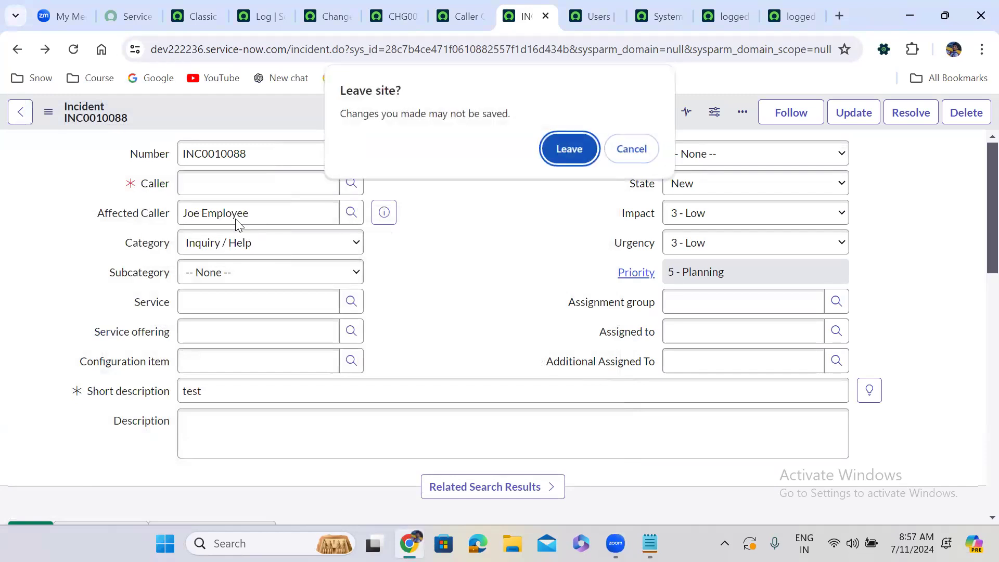
left_click(567, 150)
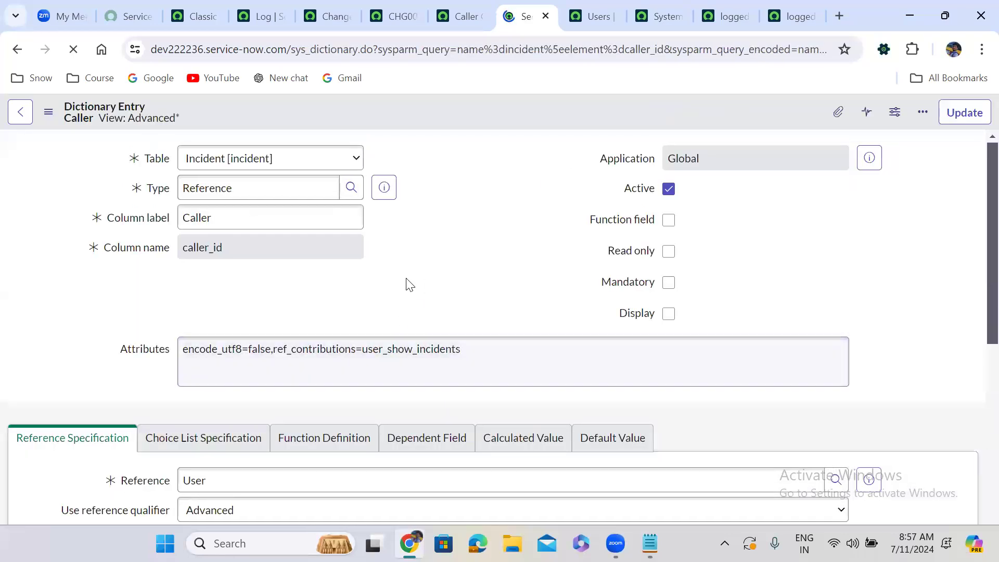
scroll(410, 284, "down", 2)
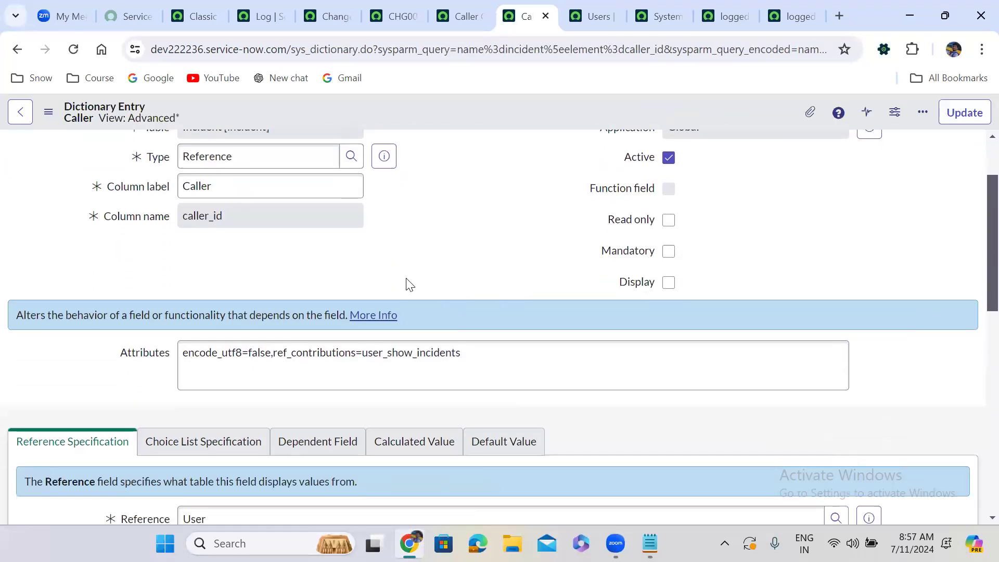
scroll(410, 285, "down", 5)
triple_click(301, 316)
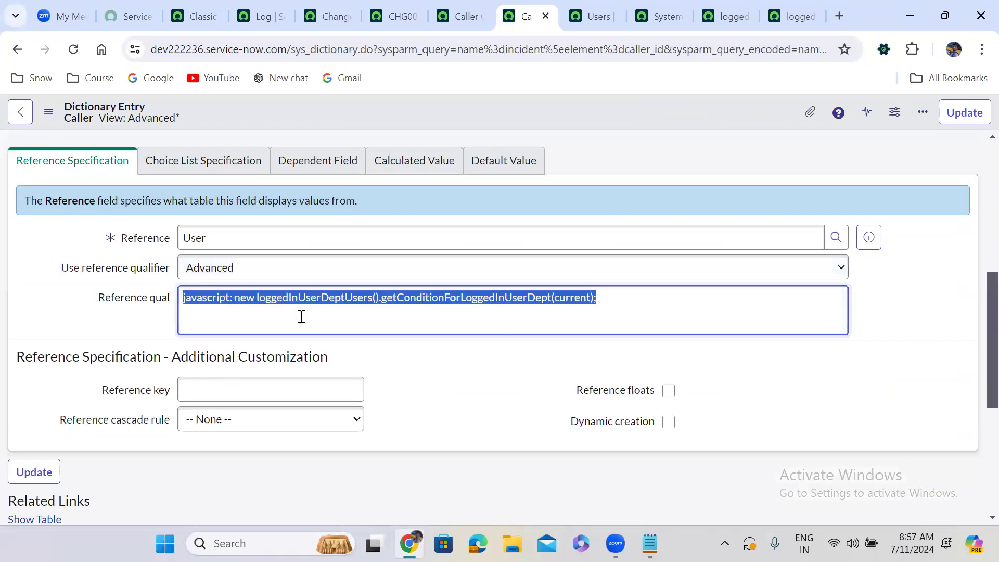
key("BackSpace")
left_click(906, 175)
left_click(963, 113)
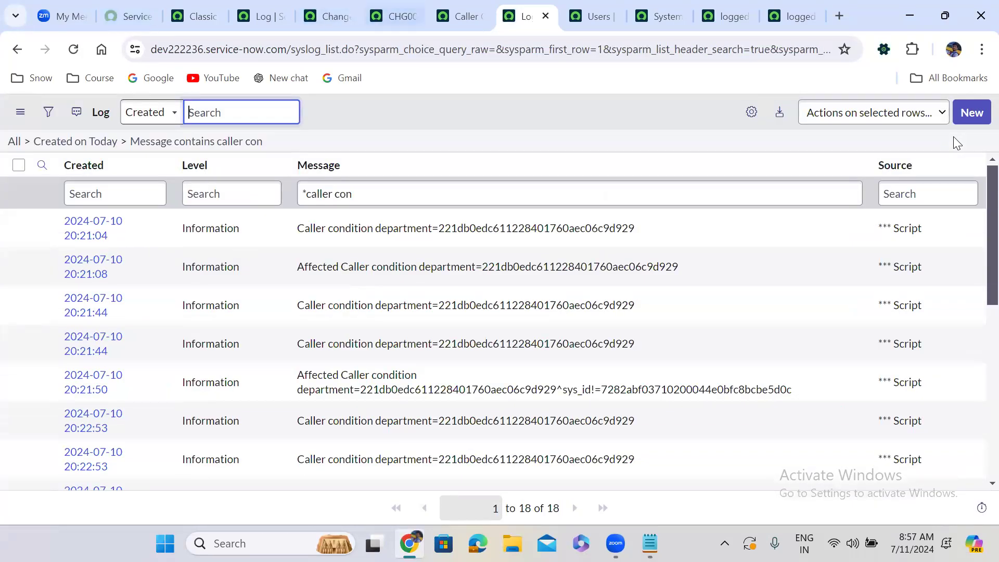
List all incidents with incident.LIST and open INC0010088 in a new browser tab.
left_click(402, 15)
left_click(464, 4)
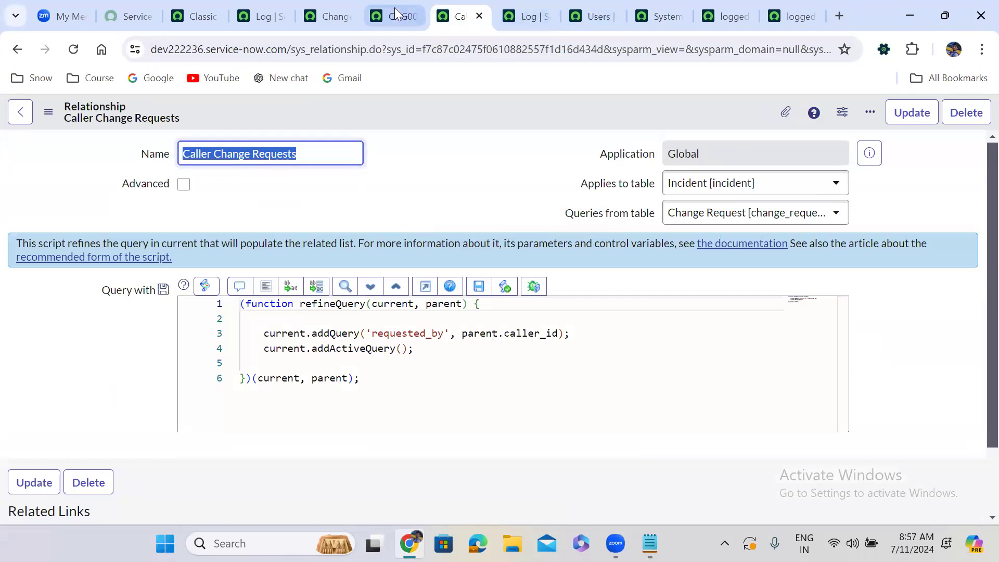
left_click(329, 6)
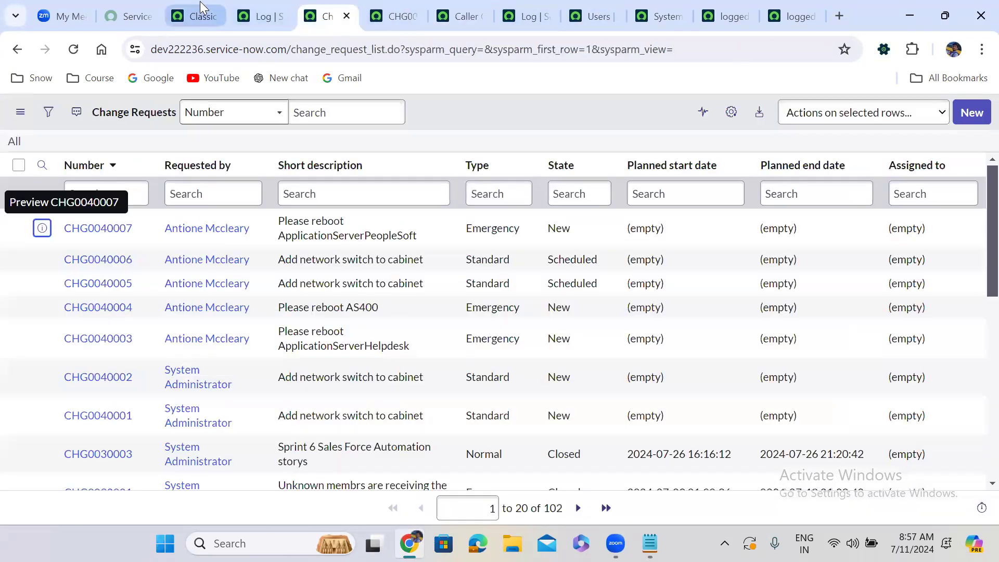
left_click(202, 6)
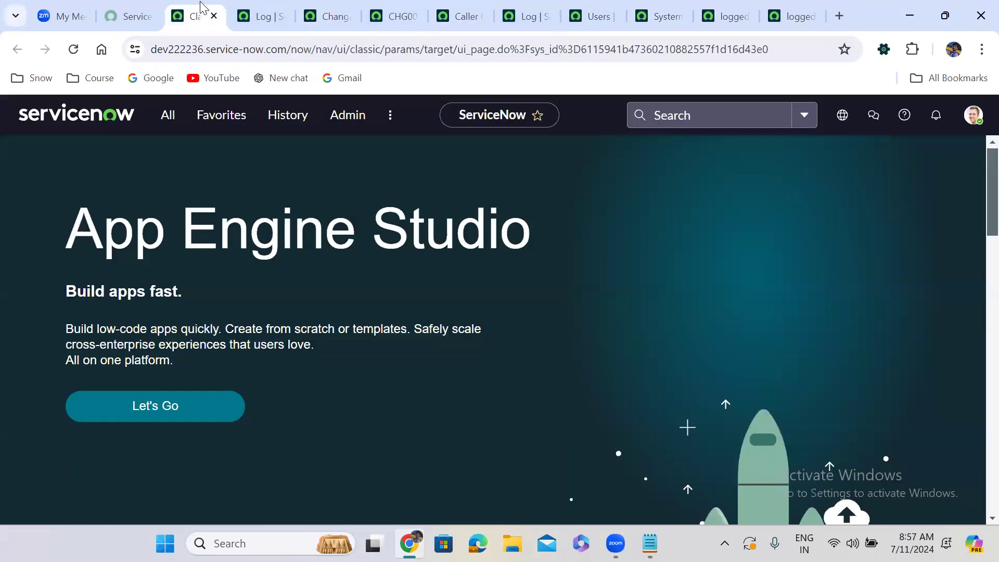
left_click(172, 132)
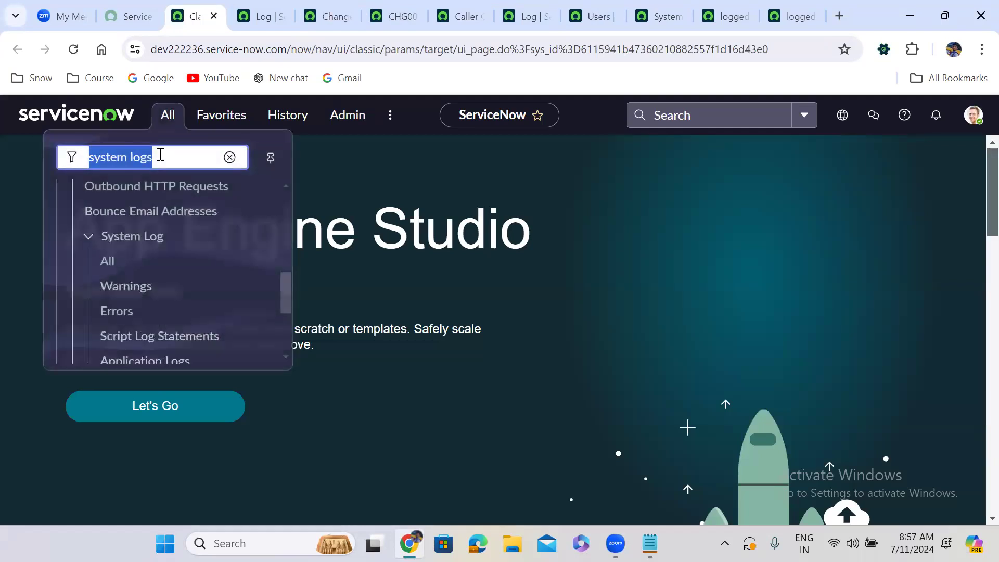
type("inciden")
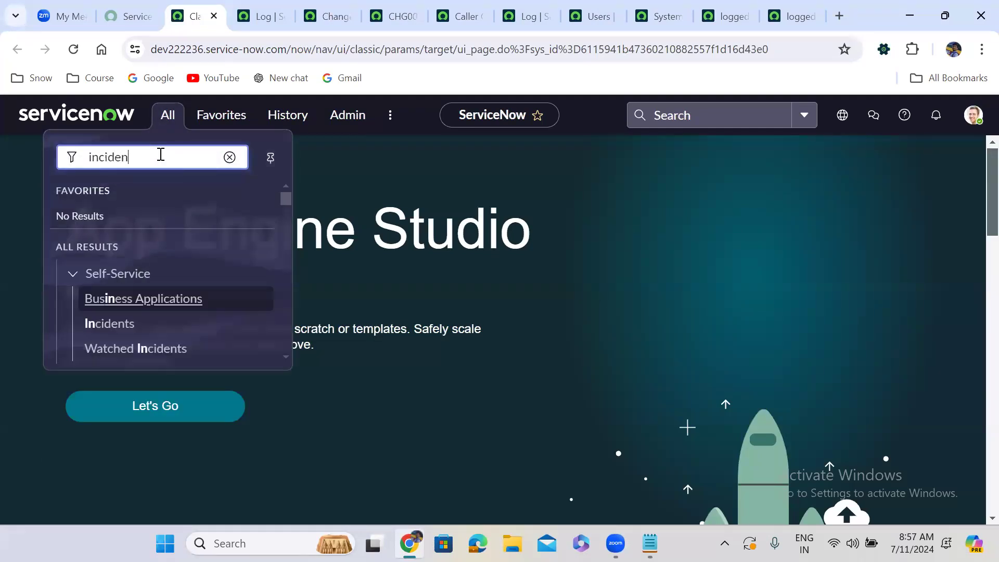
type("t.LIST")
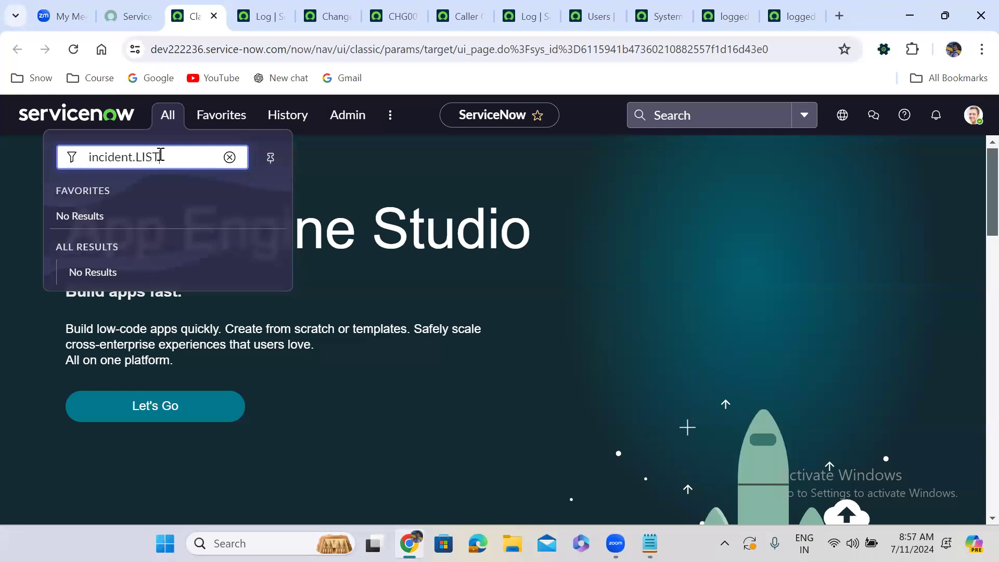
key("Return")
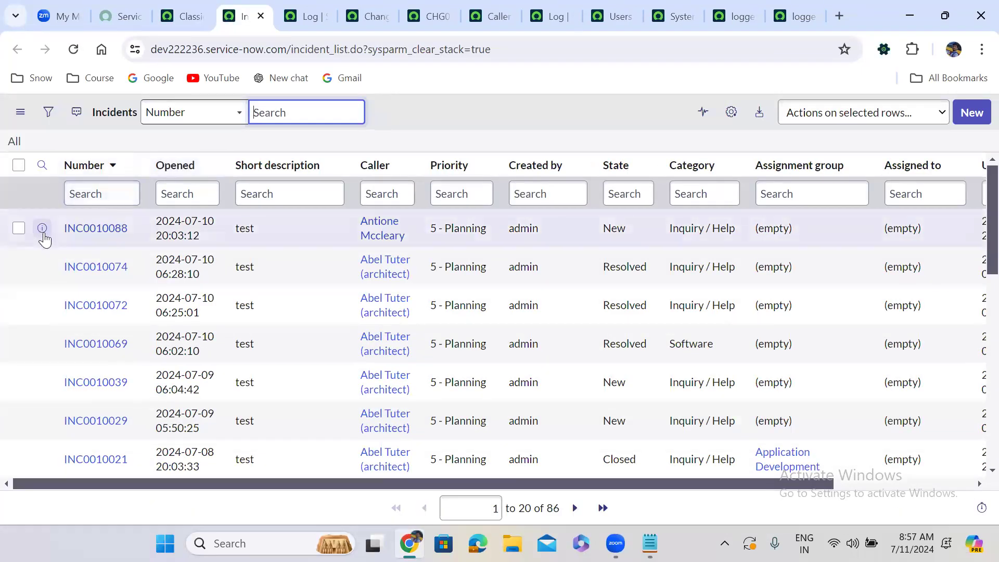
right_click(42, 228)
left_click(133, 250)
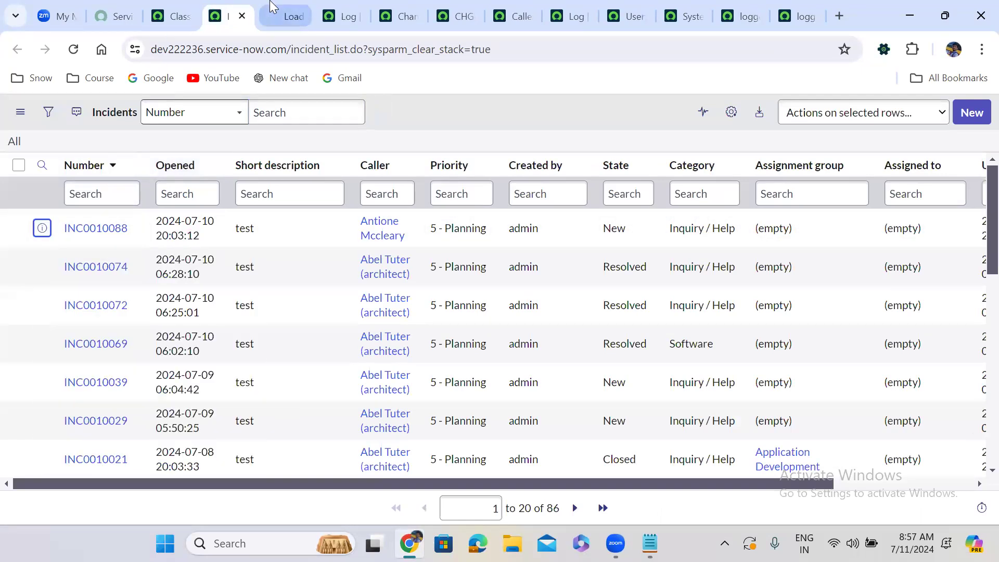
Review INC0010088's Caller Change Requests related list and check it against the full change request list.
left_click(278, 15)
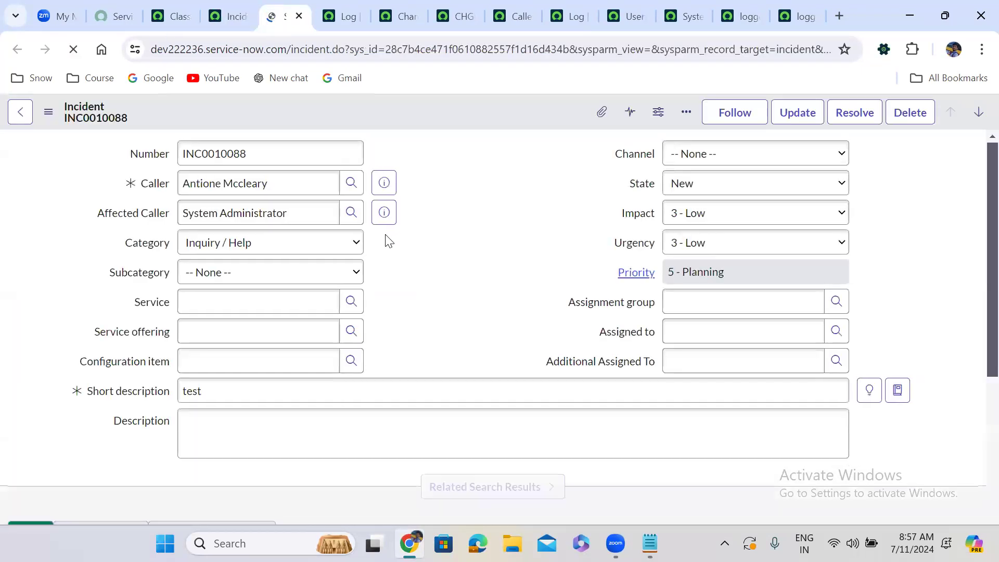
scroll(437, 225, "down", 15)
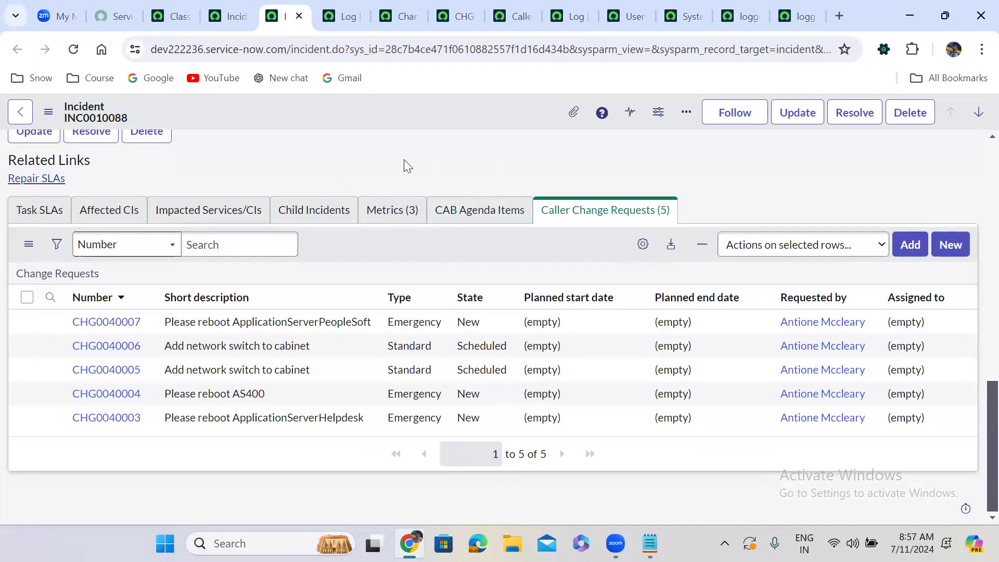
left_click(575, 213)
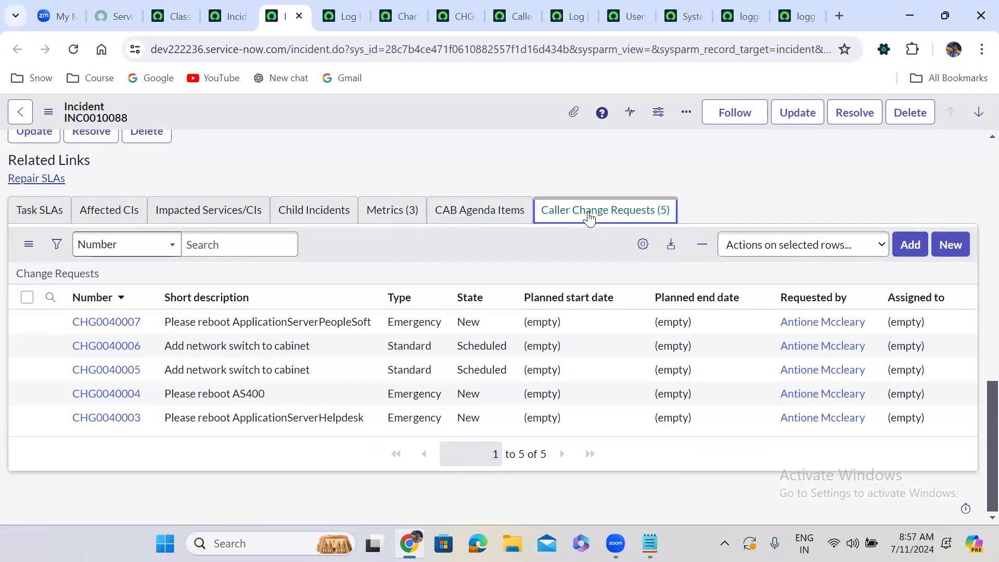
left_click(393, 8)
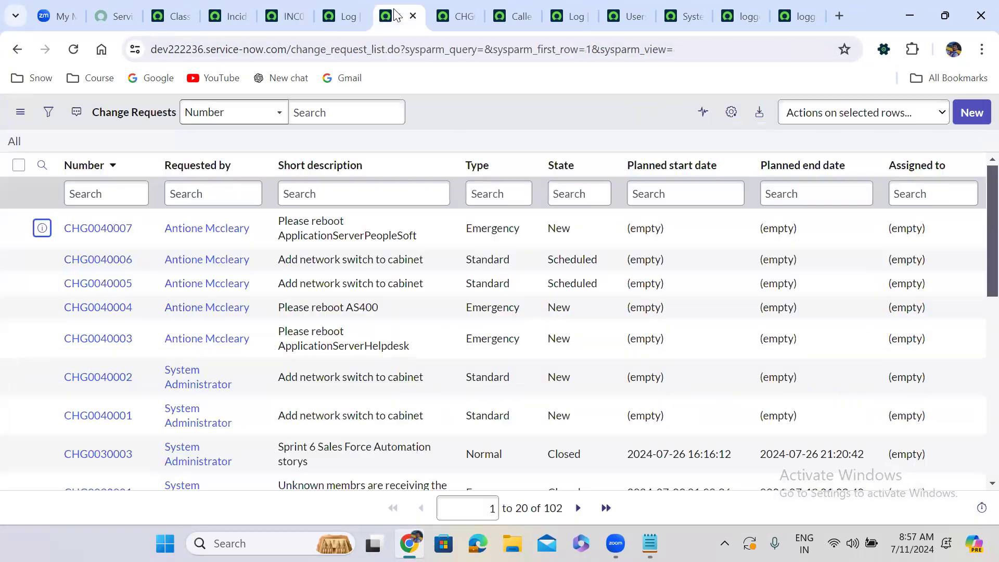
Examine how refineQuery in the Caller Change Requests relationship uses current, parent and requested_by to match the incident's caller_id.
left_click(499, 3)
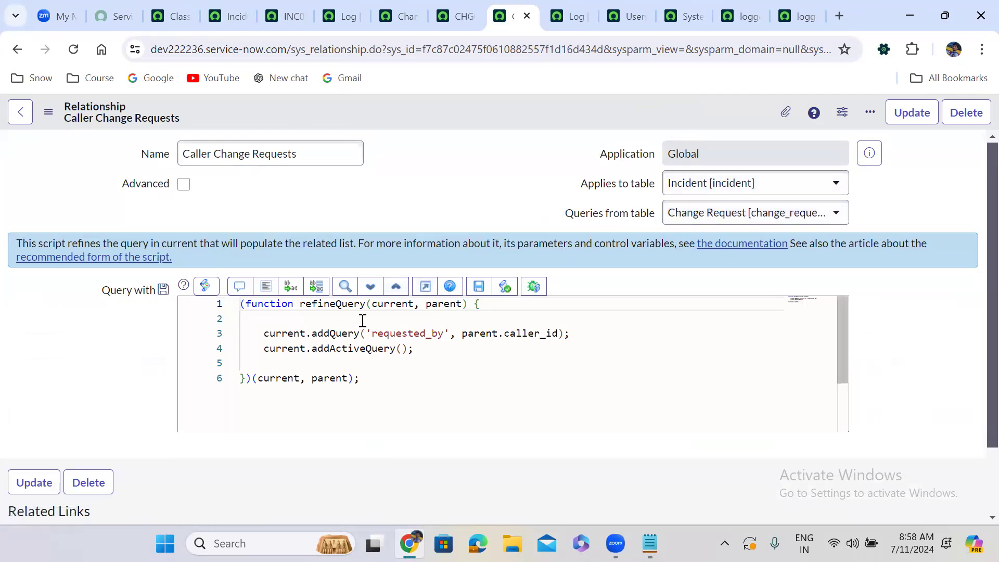
double_click(378, 305)
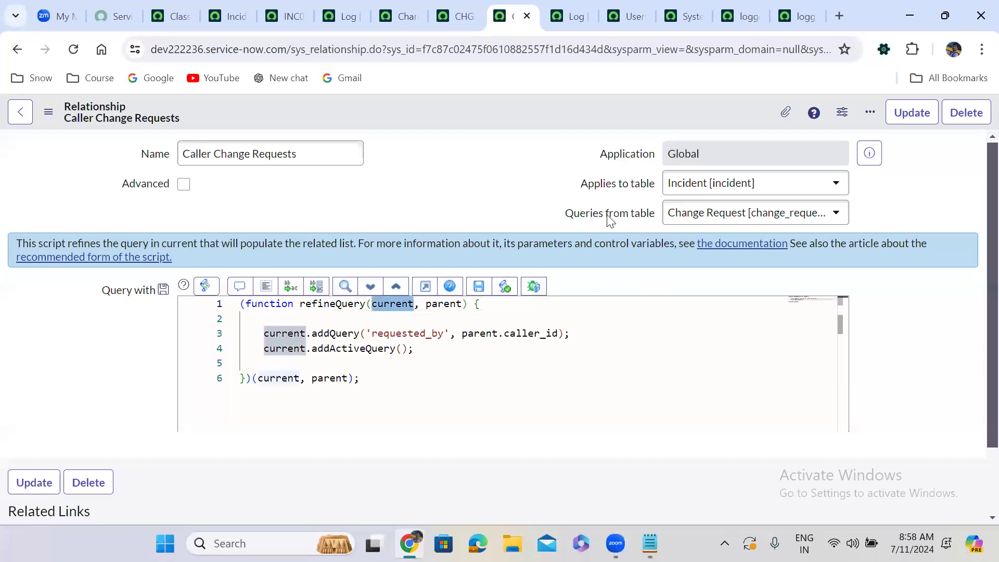
double_click(444, 304)
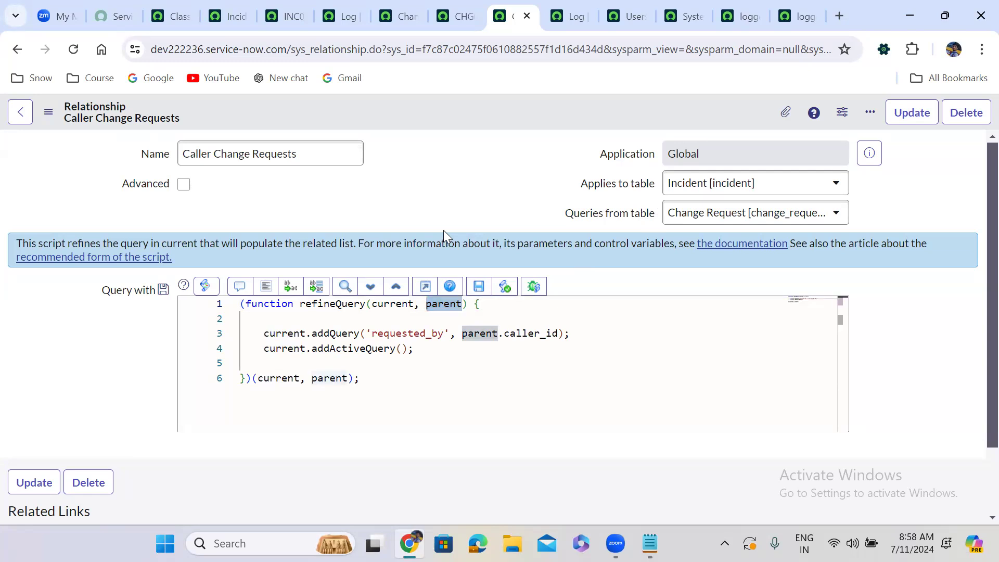
scroll(443, 230, "down", 1)
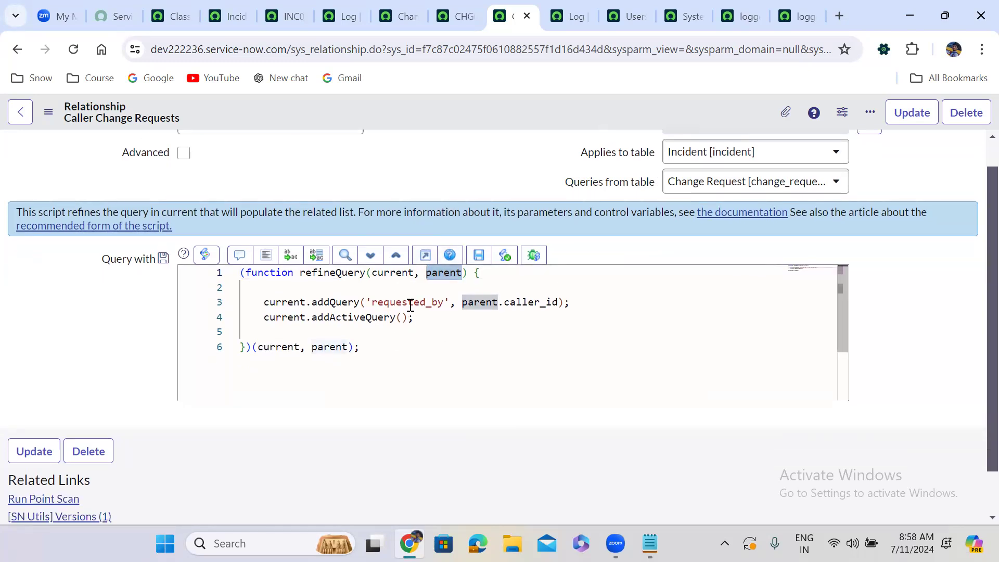
double_click(271, 302)
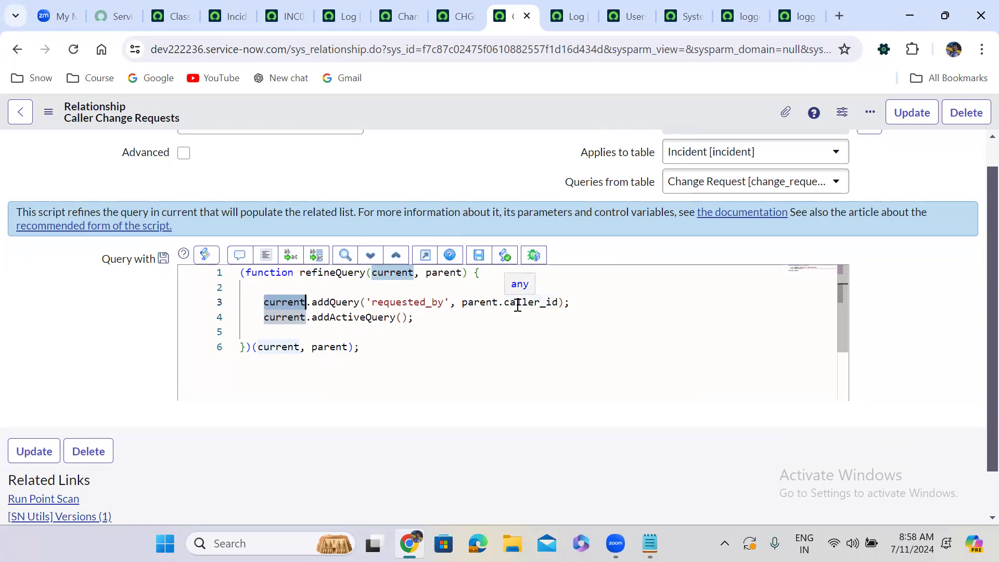
triple_click(393, 303)
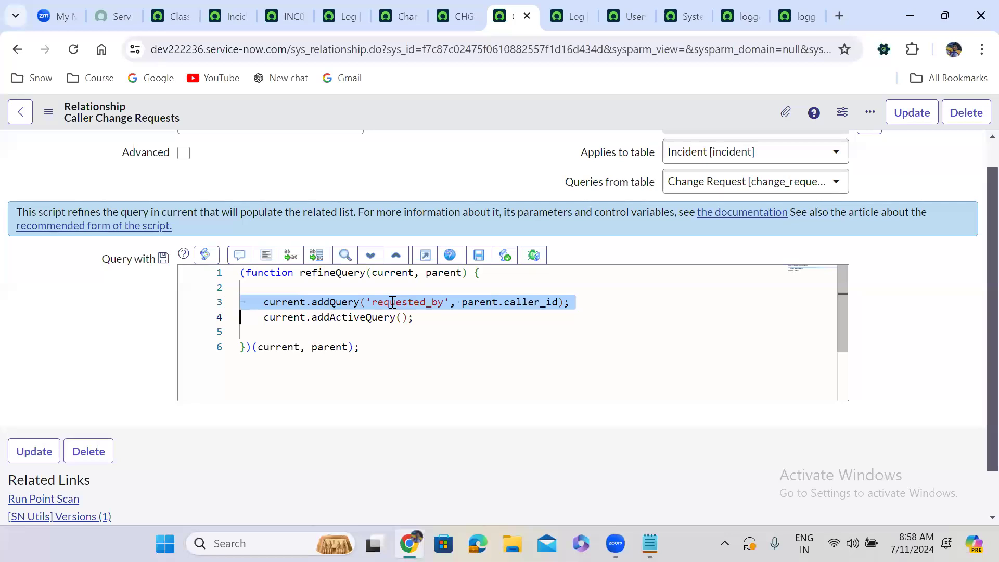
left_click(393, 303)
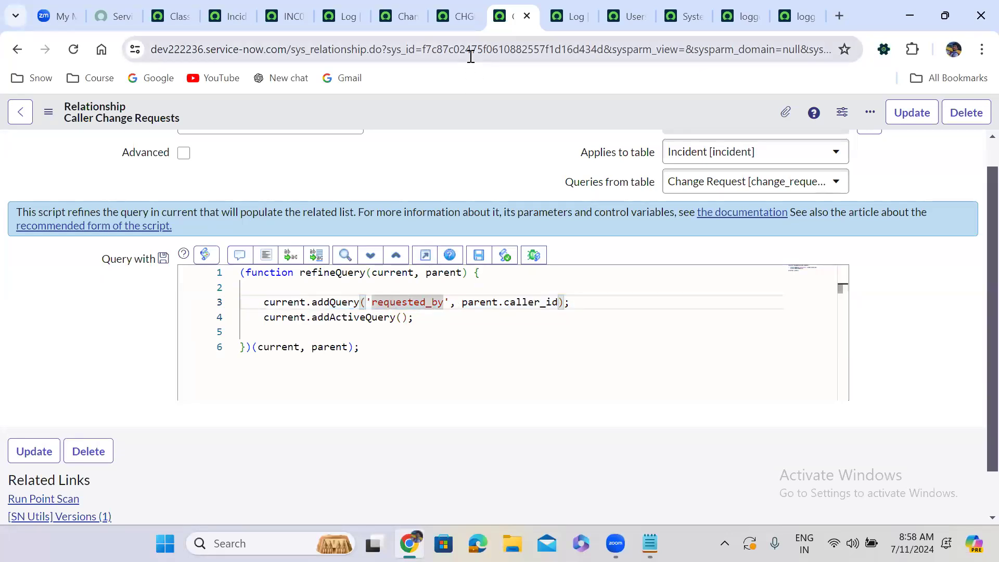
Try to change the Caller on INC0010088 by entering "sys".
left_click(285, 15)
left_click(427, 153)
scroll(427, 153, "up", 20)
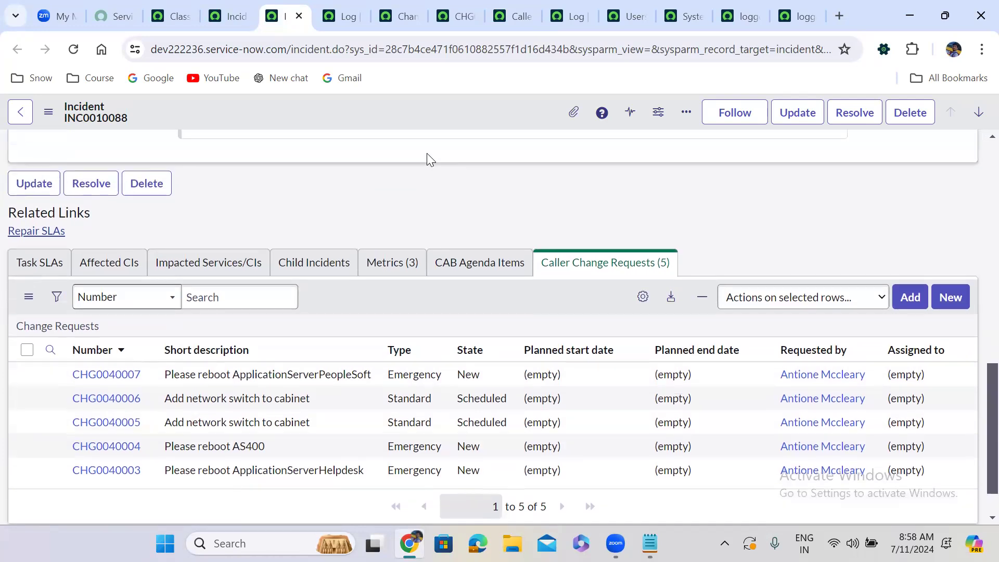
triple_click(245, 194)
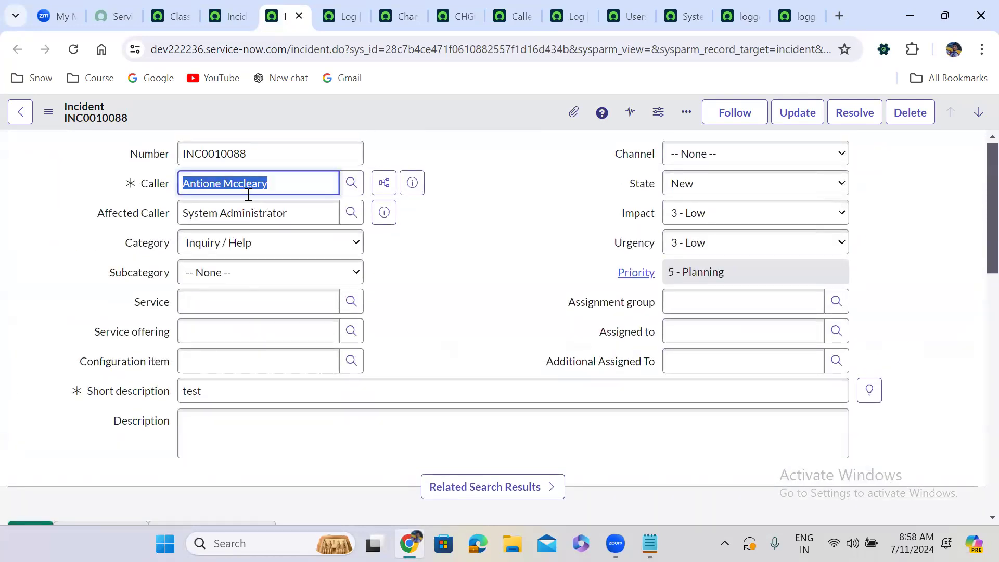
type("sys")
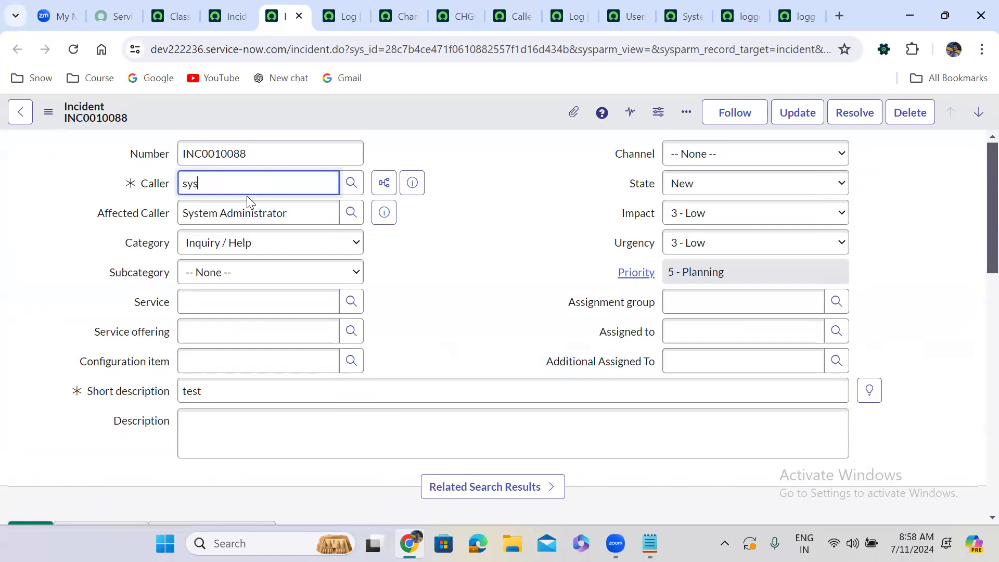
left_click(277, 213)
double_click(277, 212)
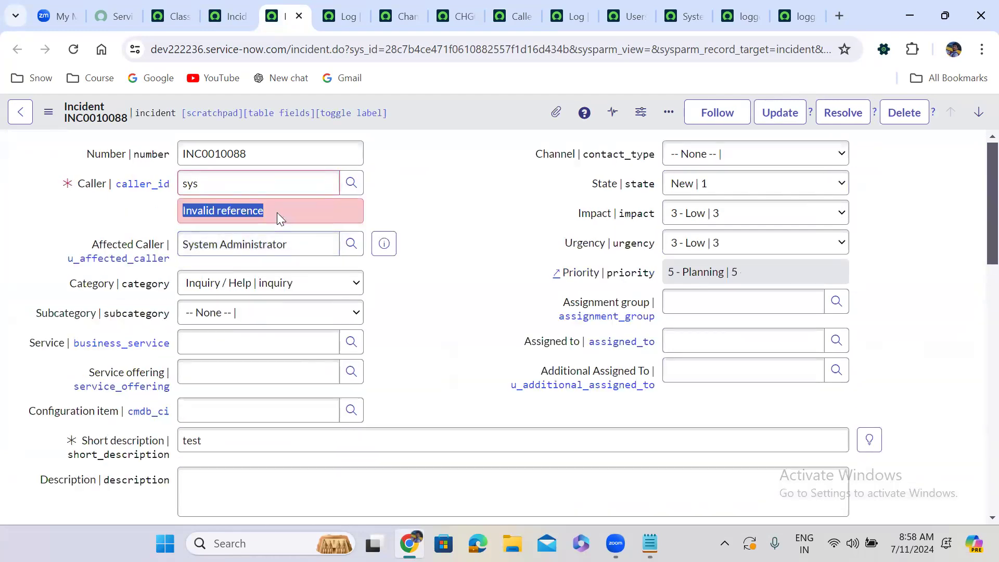
double_click(458, 213)
Clear the Affected Caller field on INC0010088.
triple_click(271, 244)
key("BackSpace")
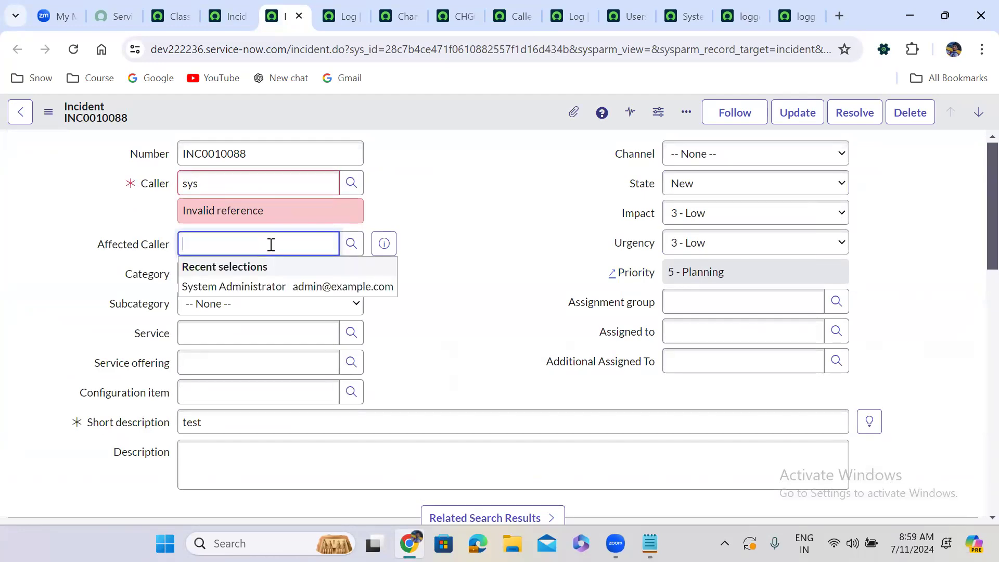
left_click(257, 290)
triple_click(269, 244)
key("BackSpace")
Retry the Caller field with "sys", then clear it and restore the original caller from the recent selections.
left_click(253, 186)
double_click(253, 186)
type("sys")
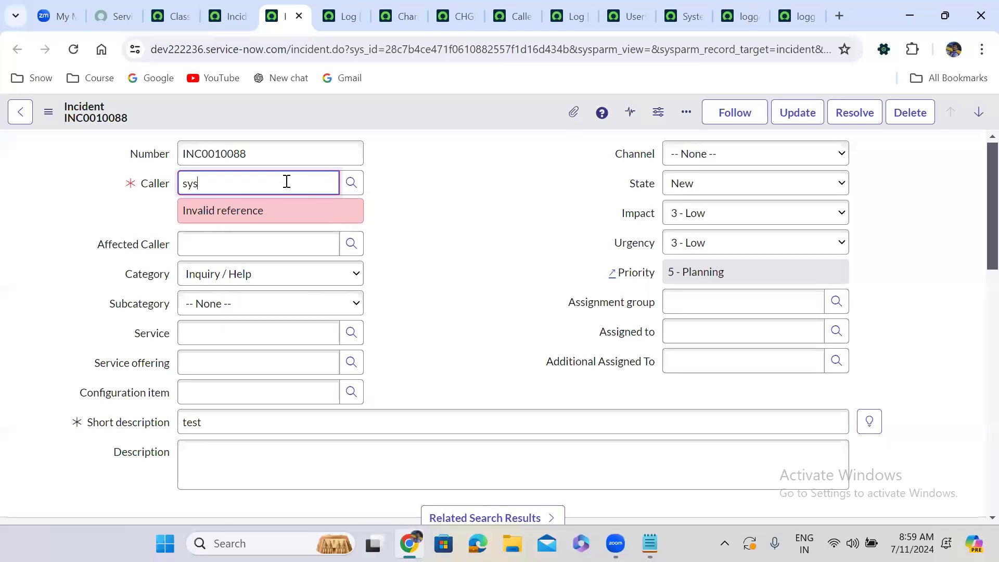
key("BackSpace")
key("BackSpace")
key("BackSpace")
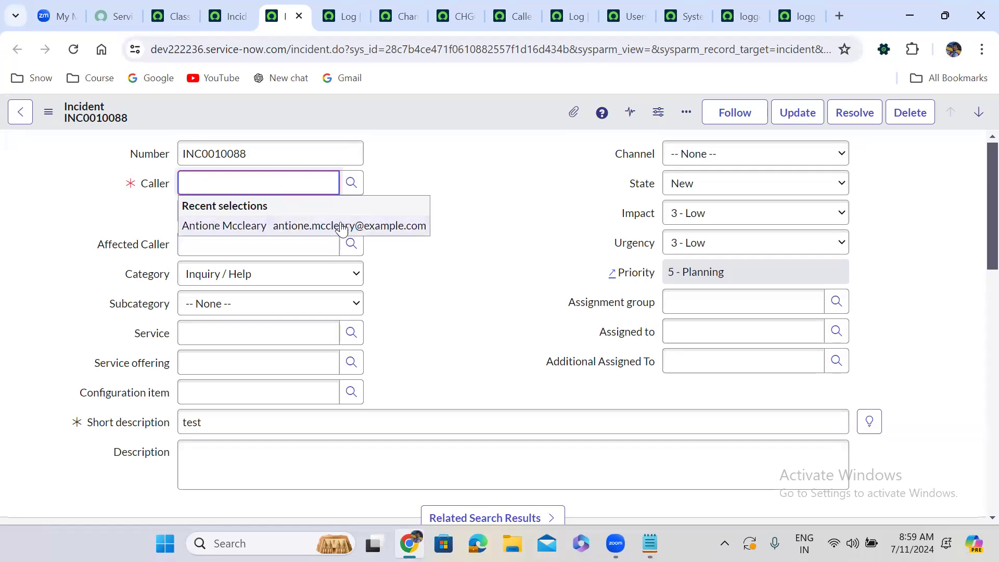
left_click(337, 229)
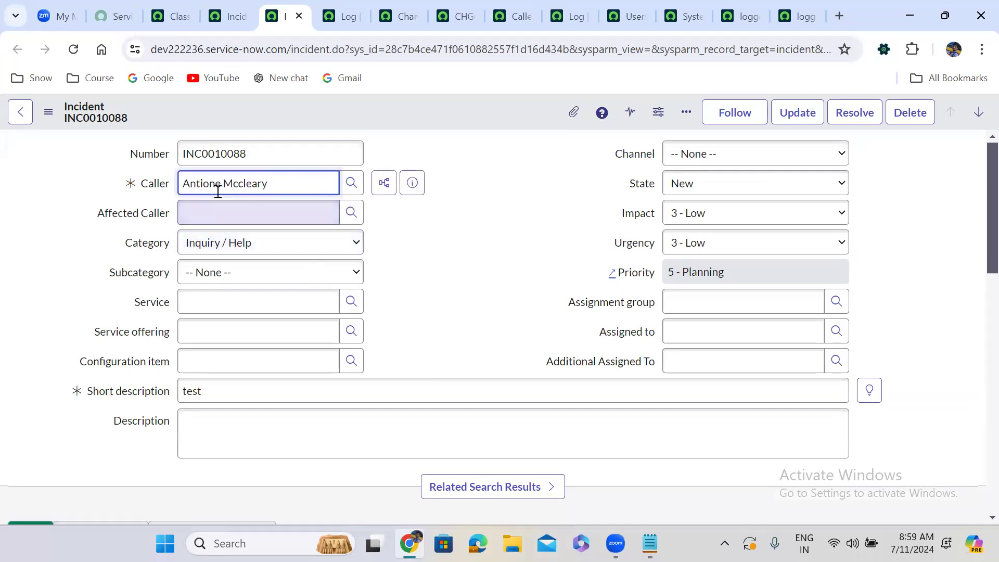
Filter the change request list to records whose Requested by matches System Administrator.
left_click(446, 7)
left_click(397, 2)
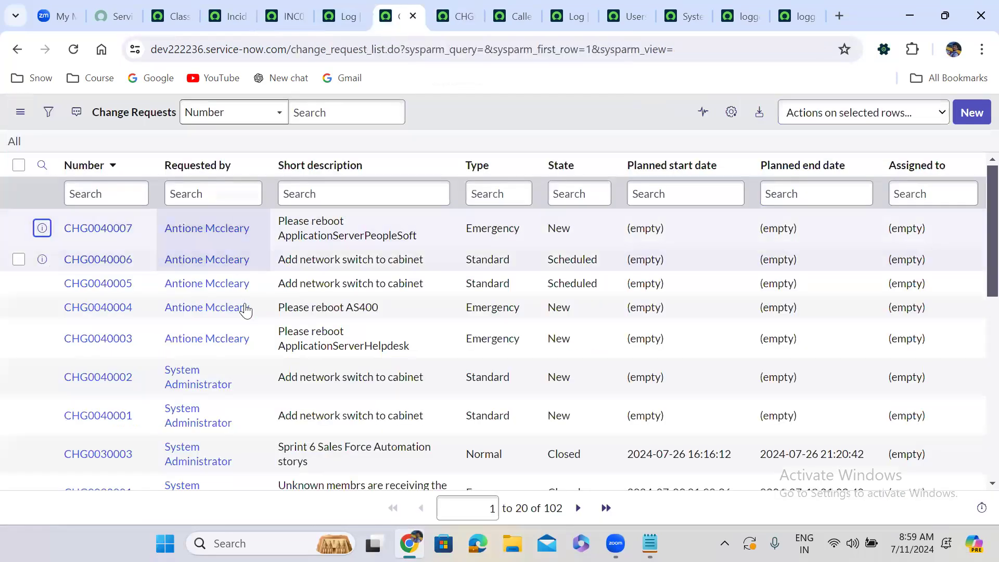
right_click(224, 379)
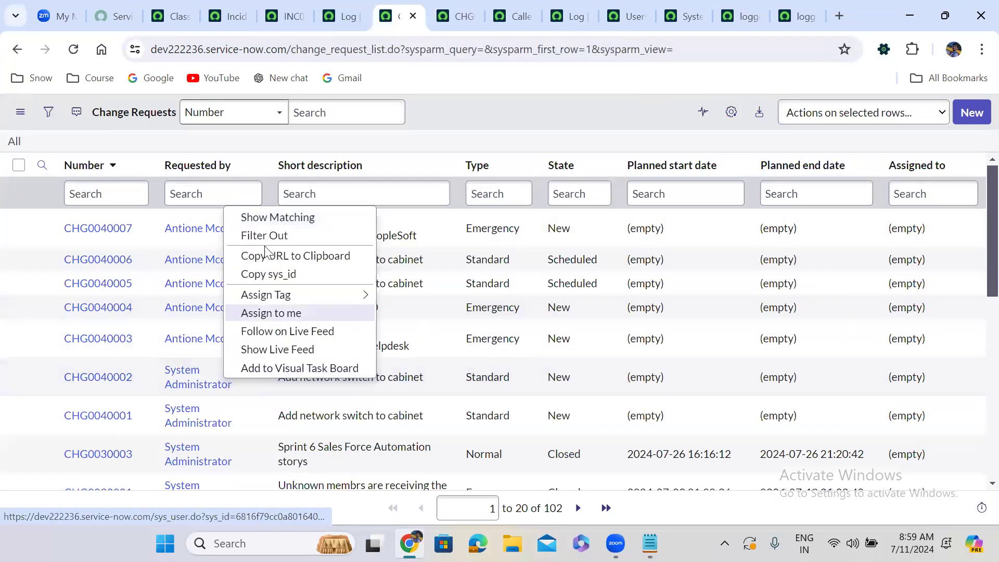
left_click(252, 217)
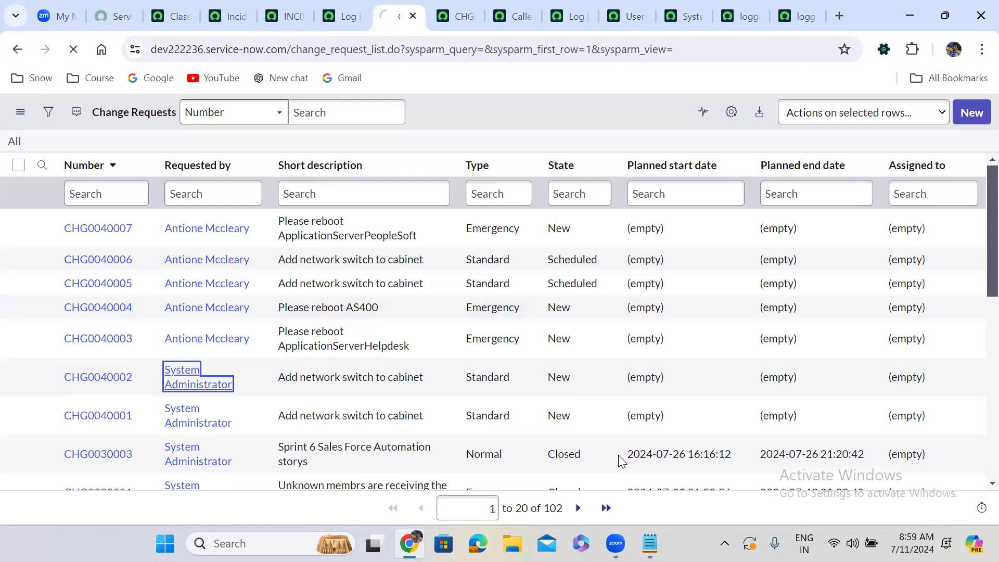
Compare the Caller on INC0010088 with the requesters in its Caller Change Requests related list.
left_click(286, 13)
scroll(428, 267, "down", 4)
scroll(428, 265, "down", 10)
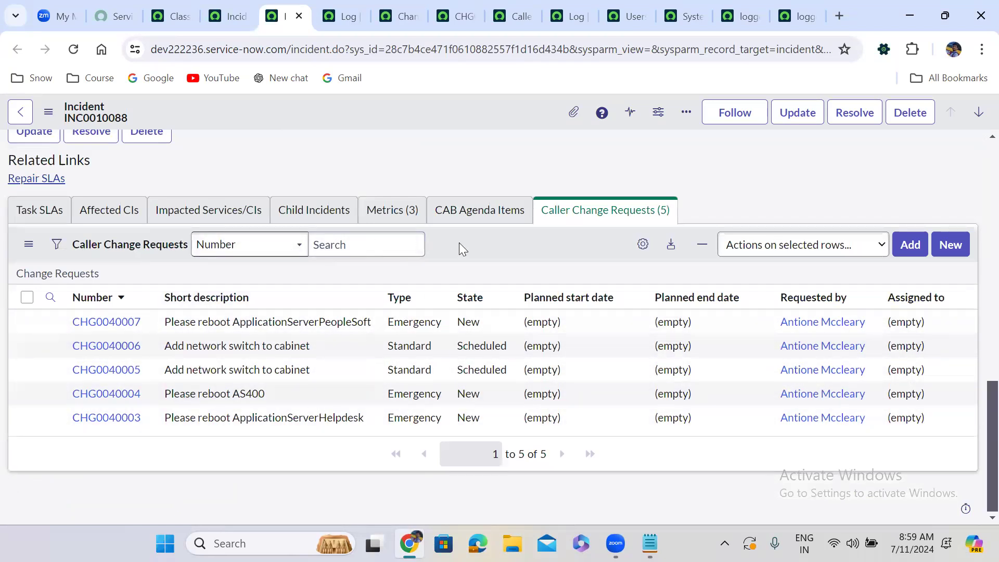
scroll(477, 245, "up", 15)
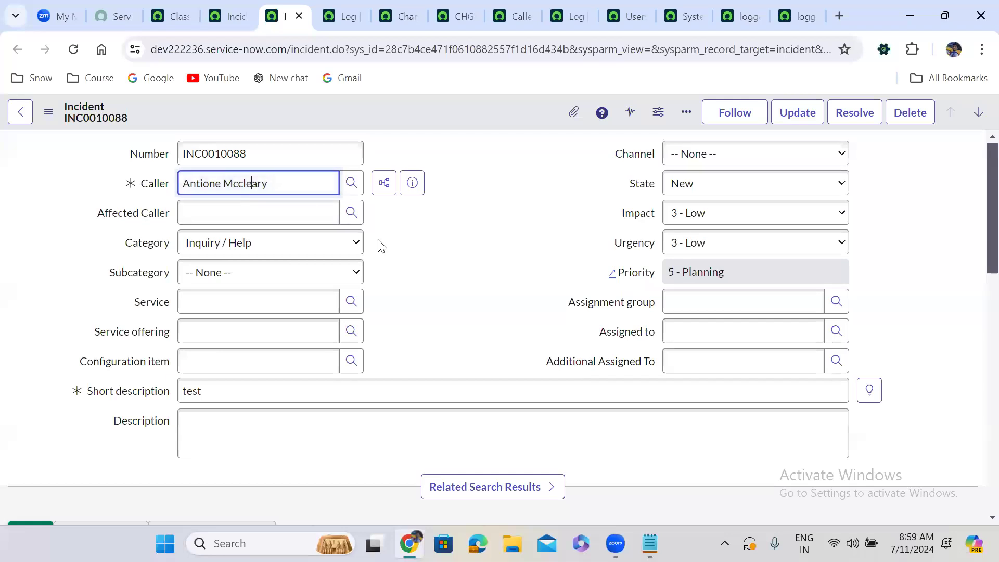
scroll(418, 278, "down", 1)
scroll(418, 277, "down", 14)
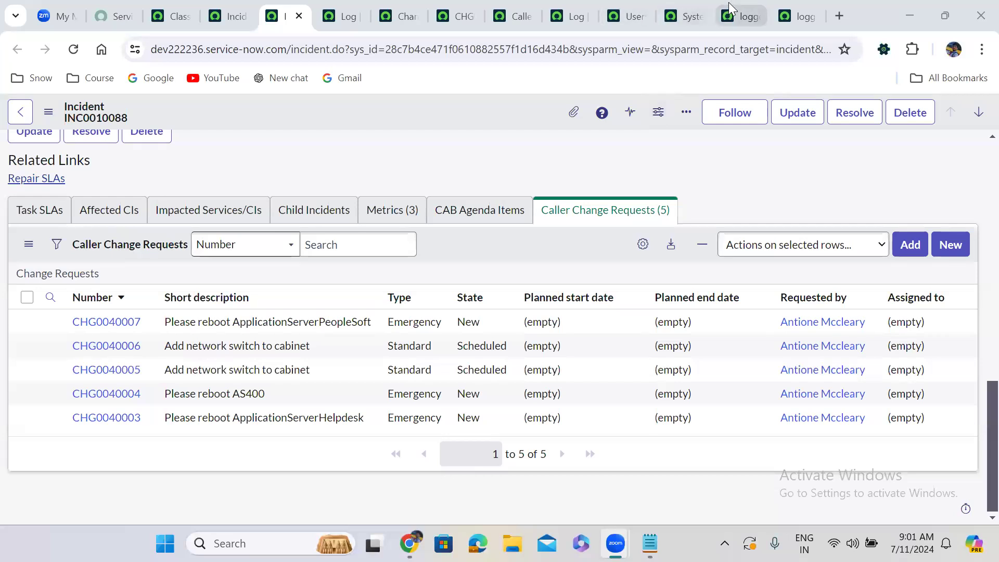
Examine the getConditionForLoggedInUserDept condition that combines the user's department with the sys_id exclusion of the affected caller.
left_click(729, 9)
left_click(427, 193)
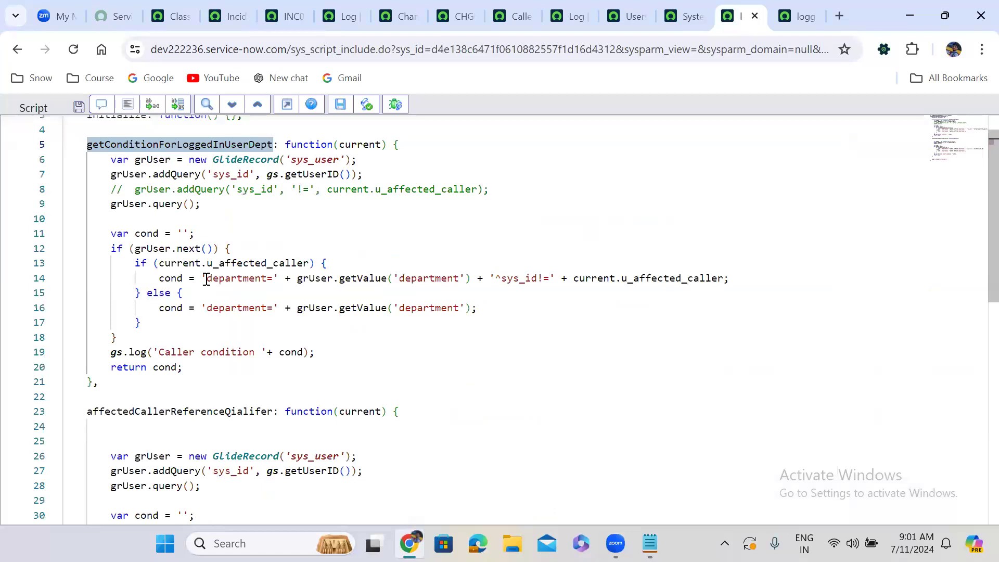
left_click_drag(206, 278, 723, 278)
left_click(502, 279)
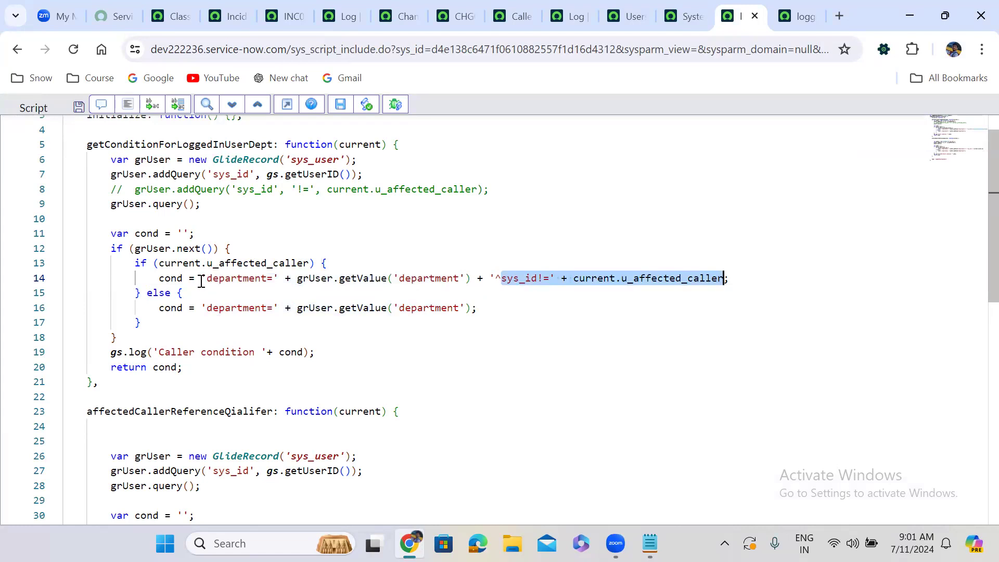
left_click_drag(202, 278, 738, 277)
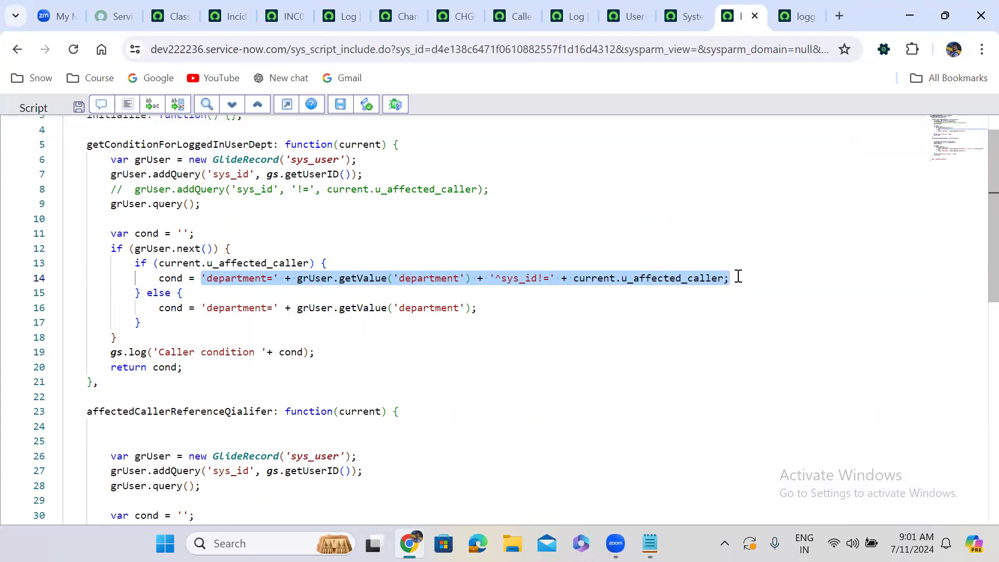
left_click(379, 265)
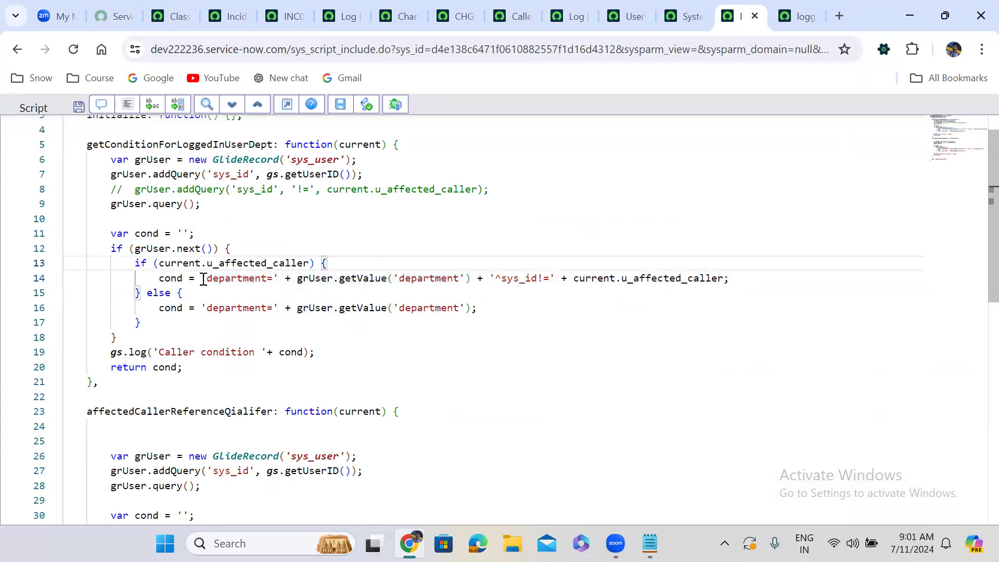
Compare the if and else branch conditions in getConditionForLoggedInUserDept and trace the cond variable it returns.
left_click_drag(203, 279, 743, 276)
left_click_drag(200, 308, 508, 309)
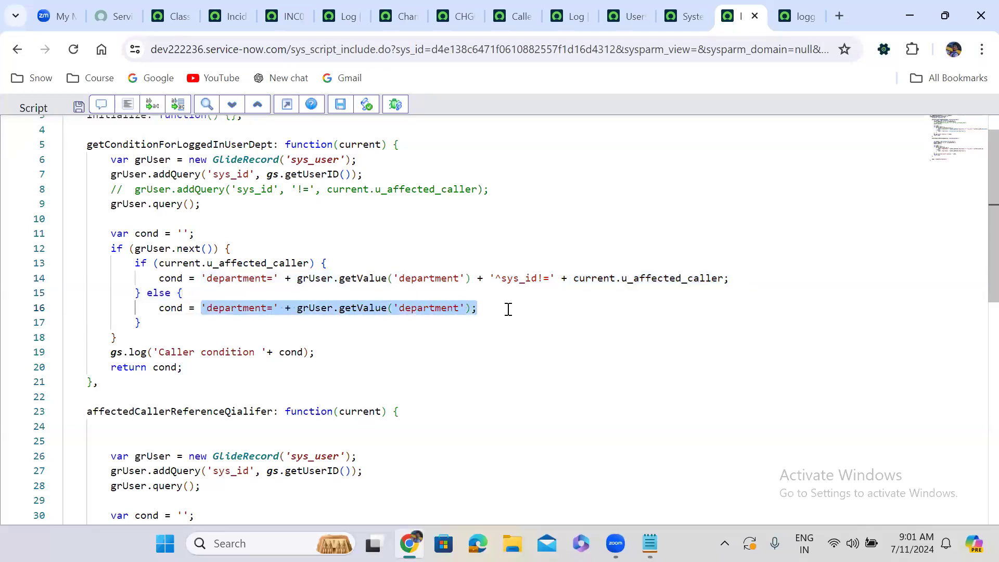
left_click(509, 309)
left_click_drag(200, 277, 738, 278)
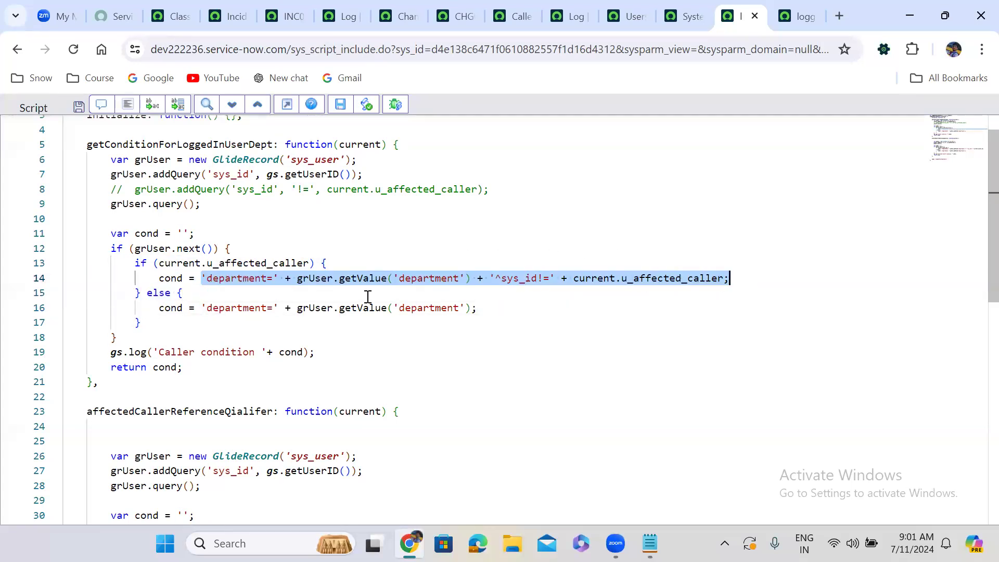
mouse_move(373, 284)
double_click(677, 277)
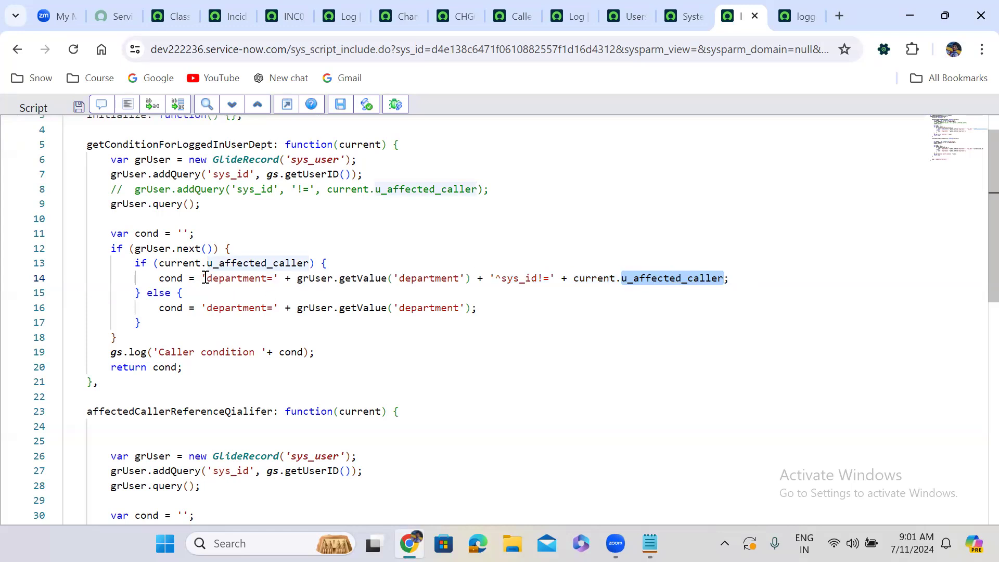
left_click_drag(147, 278, 747, 281)
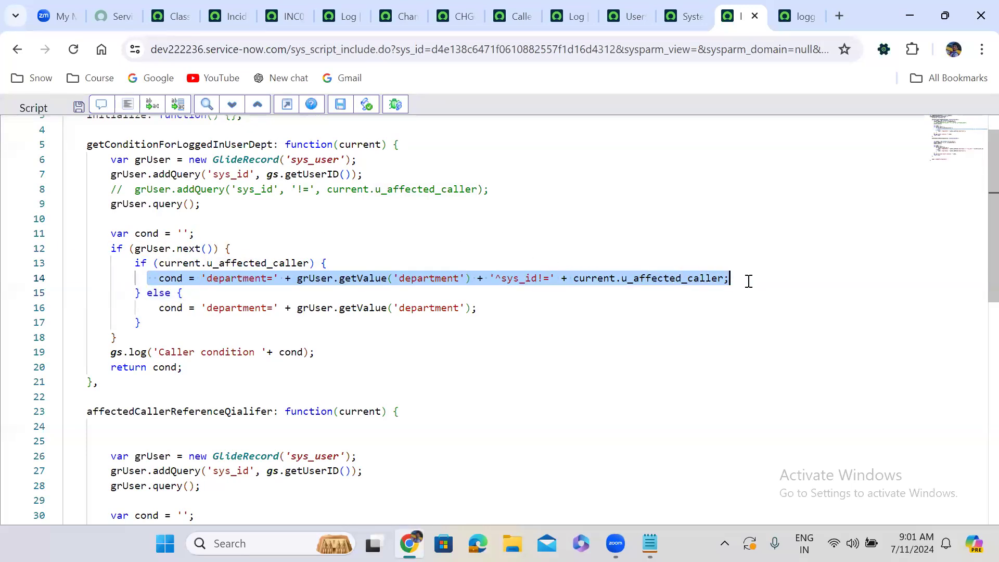
left_click_drag(152, 307, 547, 298)
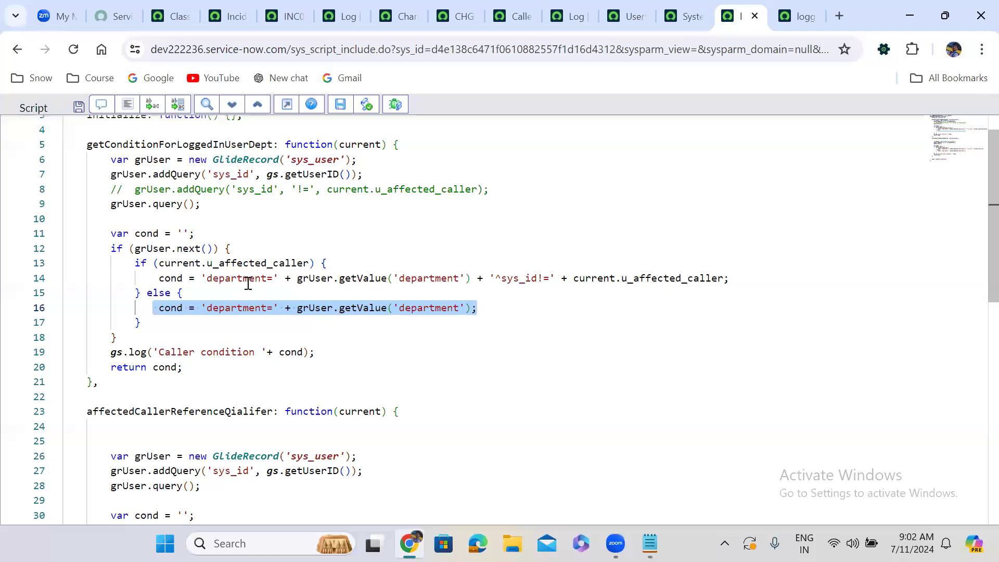
double_click(165, 368)
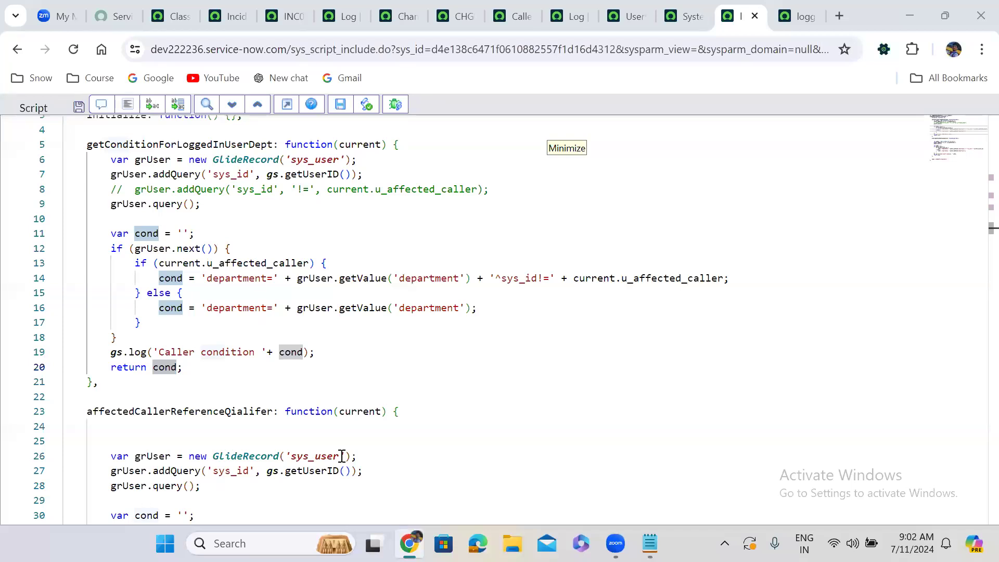
Open the dictionary entry of the Caller field from incident INC0010088, leaving the form's unsaved changes.
left_click(339, 3)
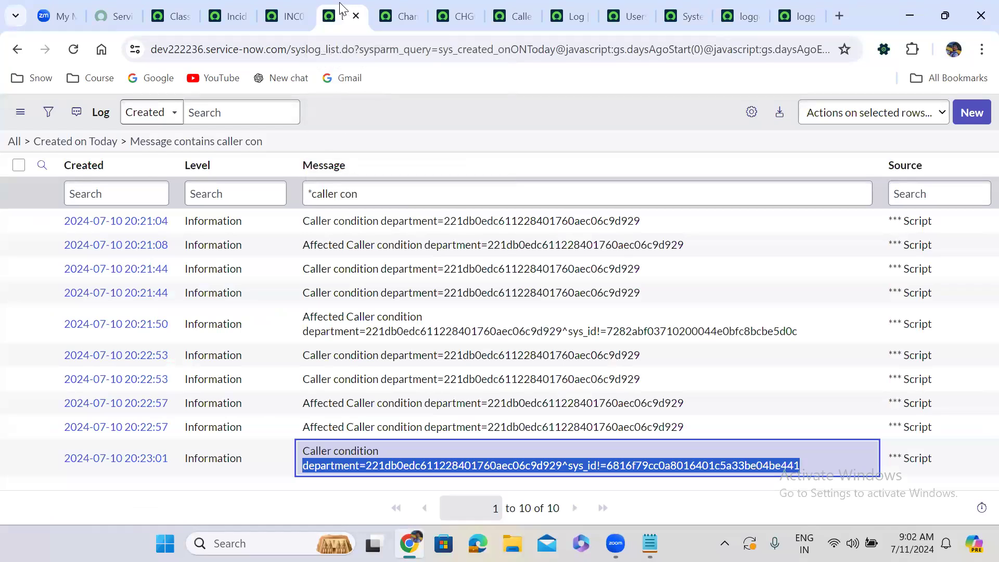
left_click(265, 6)
scroll(286, 138, "up", 7)
scroll(287, 139, "up", 6)
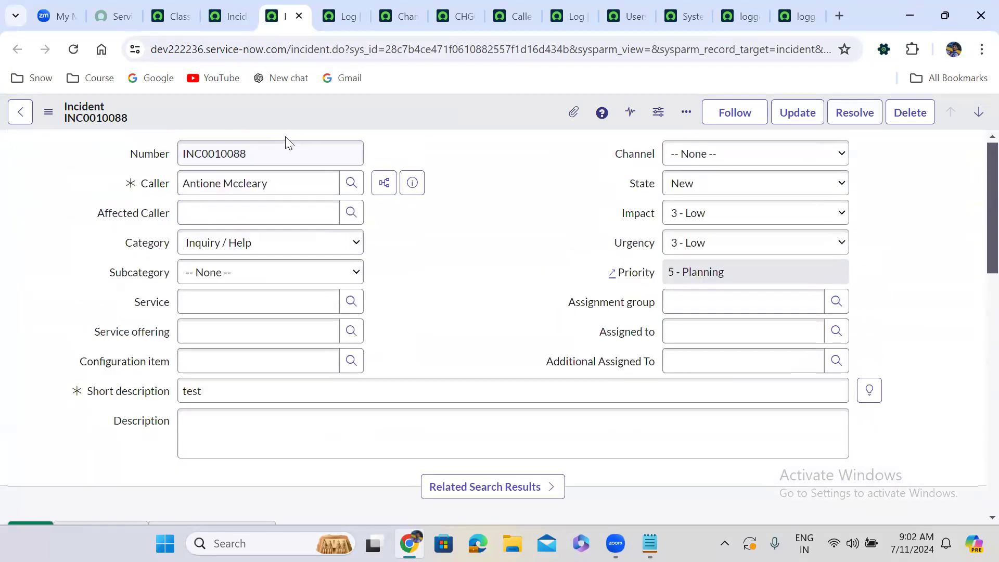
right_click(160, 188)
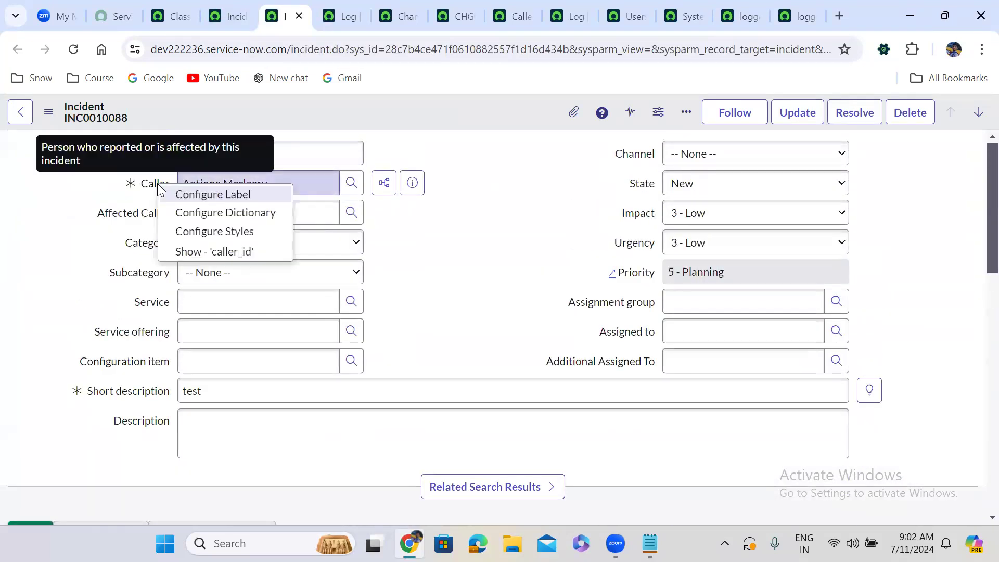
left_click(218, 214)
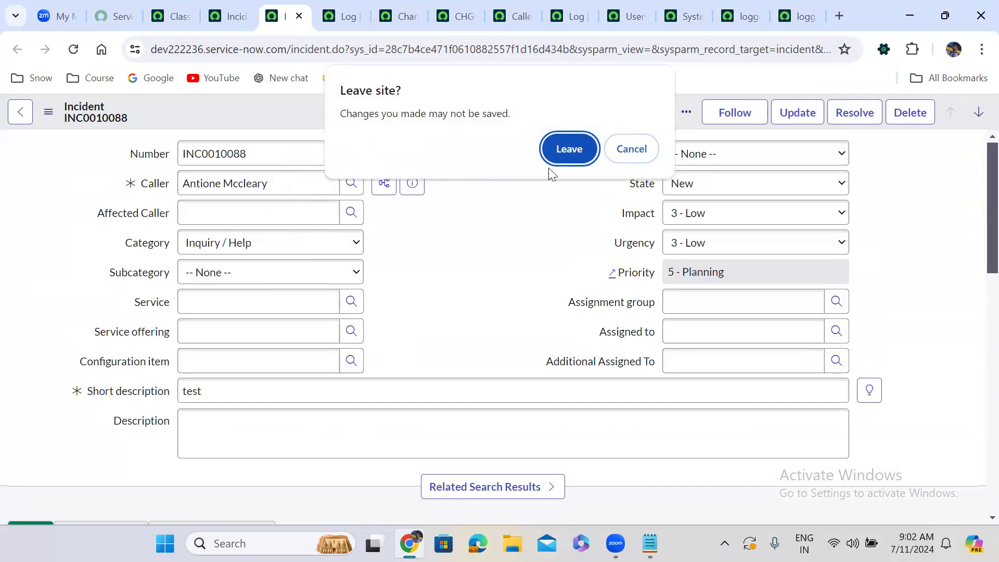
left_click(570, 150)
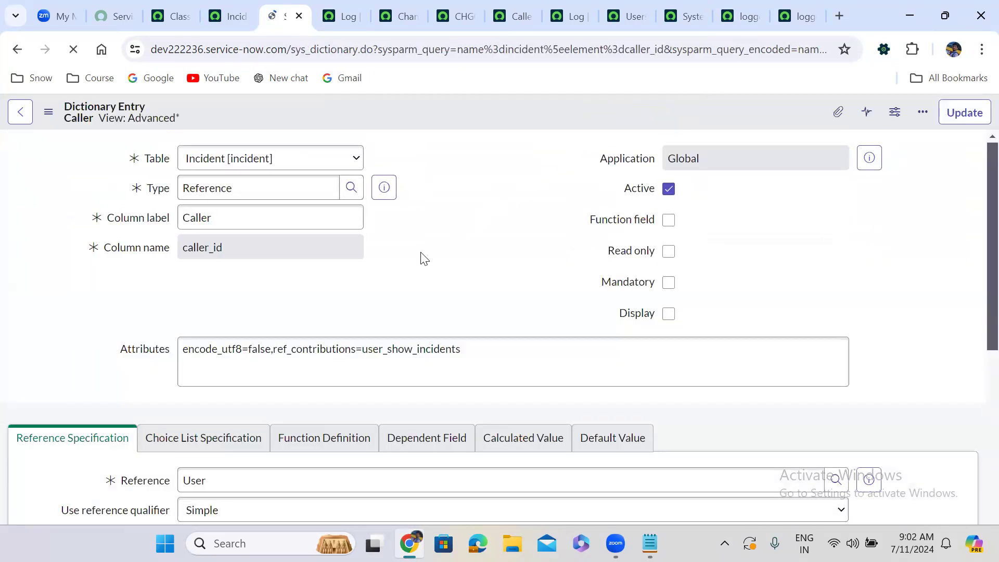
Set the Caller field's reference qualifier type to Advanced and begin its Reference qual with javascript.
scroll(423, 256, "down", 5)
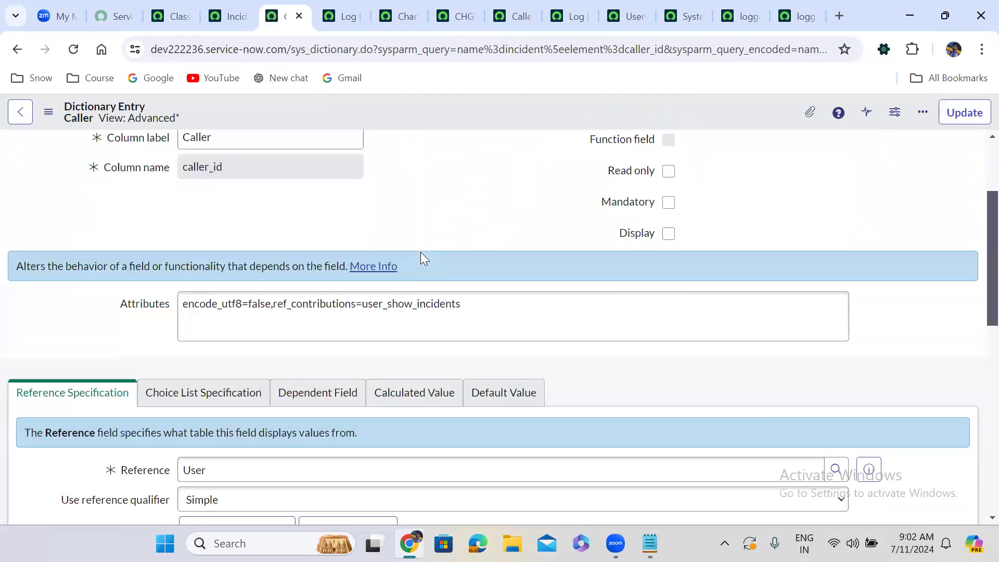
left_click(273, 270)
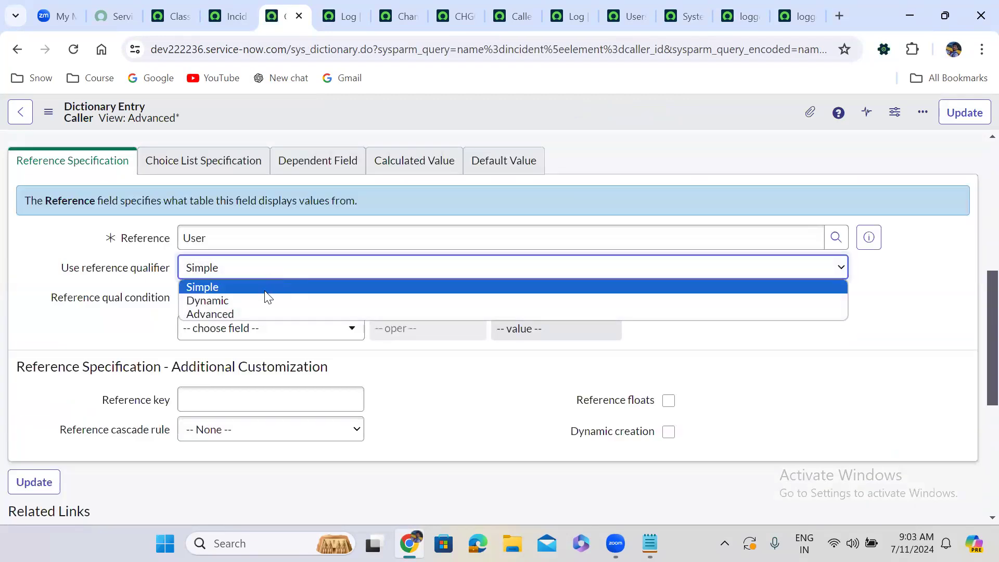
left_click(261, 312)
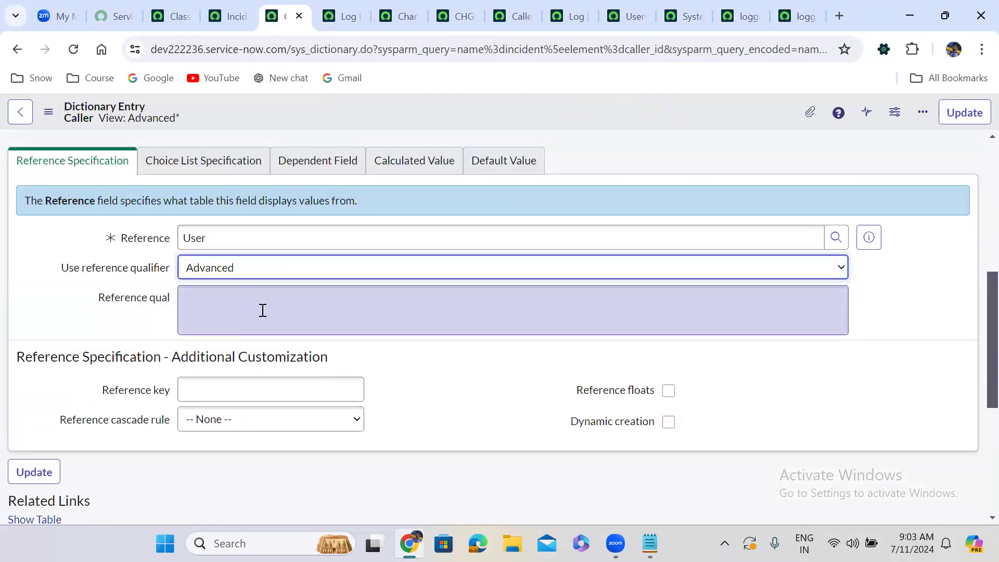
left_click(232, 303)
type("javascr")
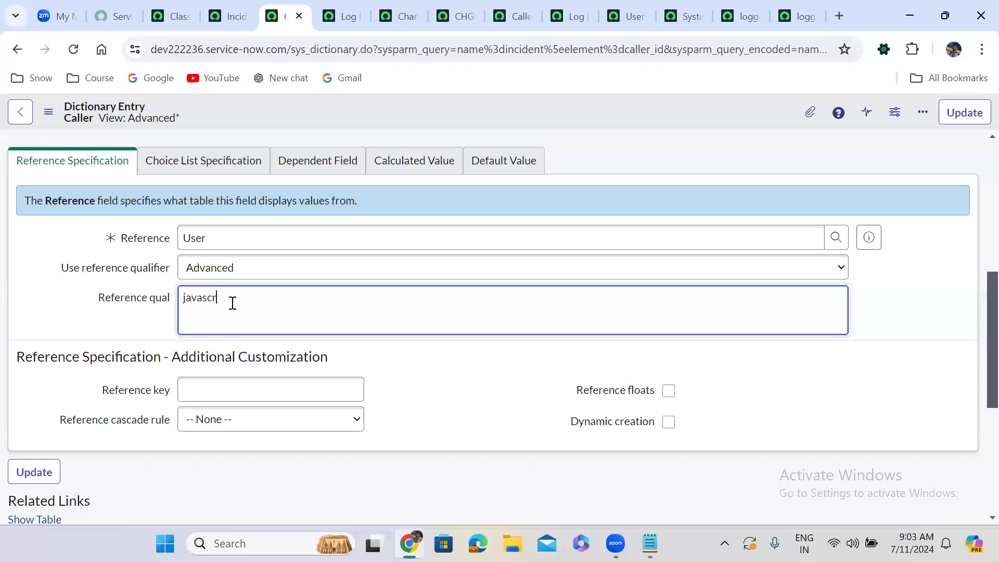
type("ipt:new")
type(" si")
type("()")
type(".metho")
type("dname")
type("() &")
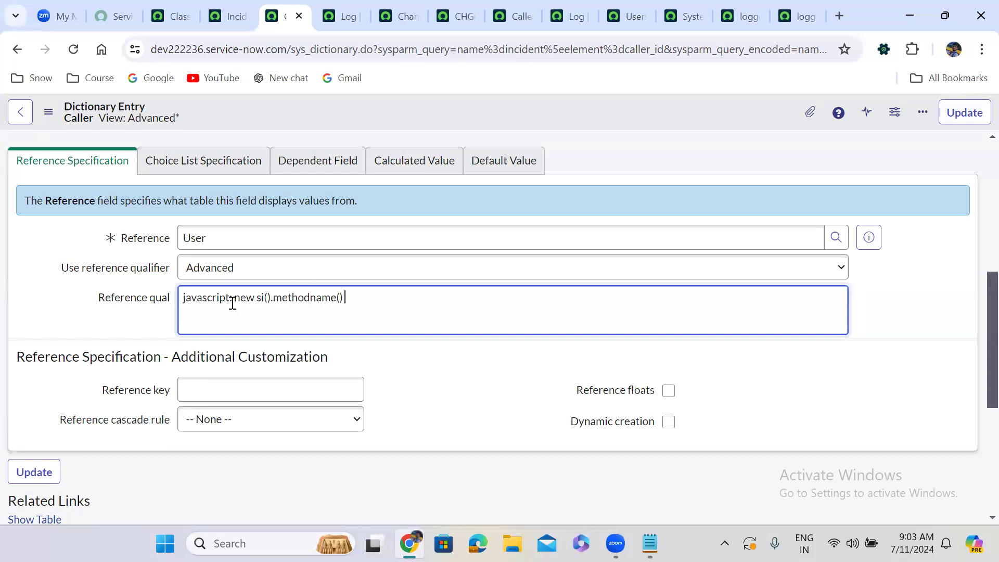
type("& new si2().")
Copy the body of getConditionForLoggedInUserDept from the script include and paste it into the Caller Reference qual, replacing the script include calls.
left_click(738, 7)
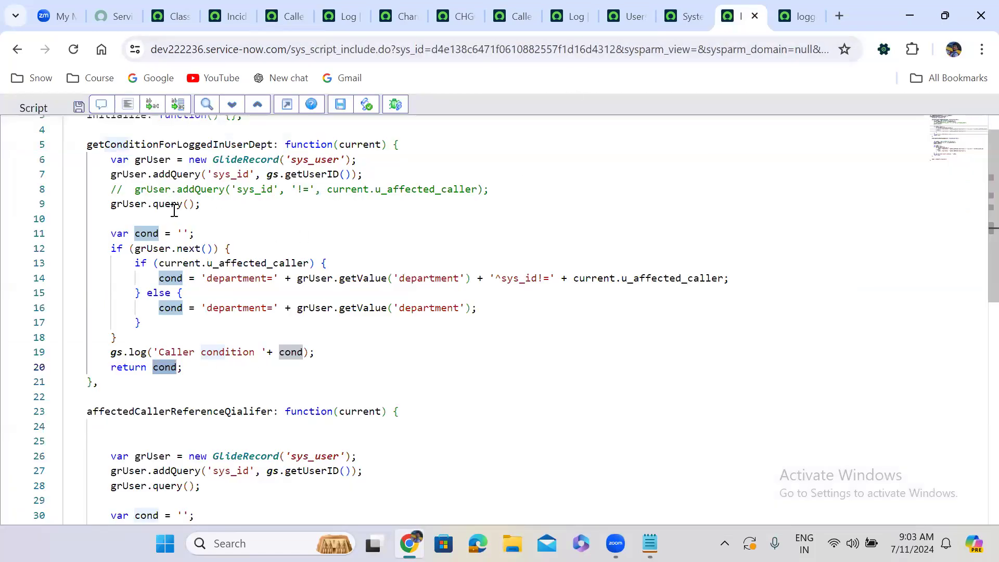
left_click(108, 171)
left_click_drag(108, 160, 259, 371)
key("ctrl+c")
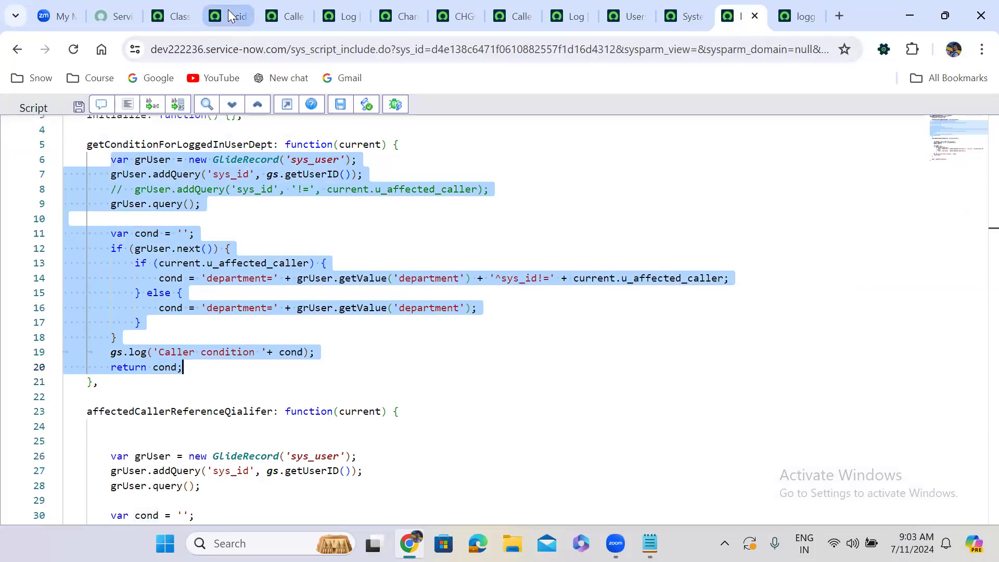
left_click(290, 16)
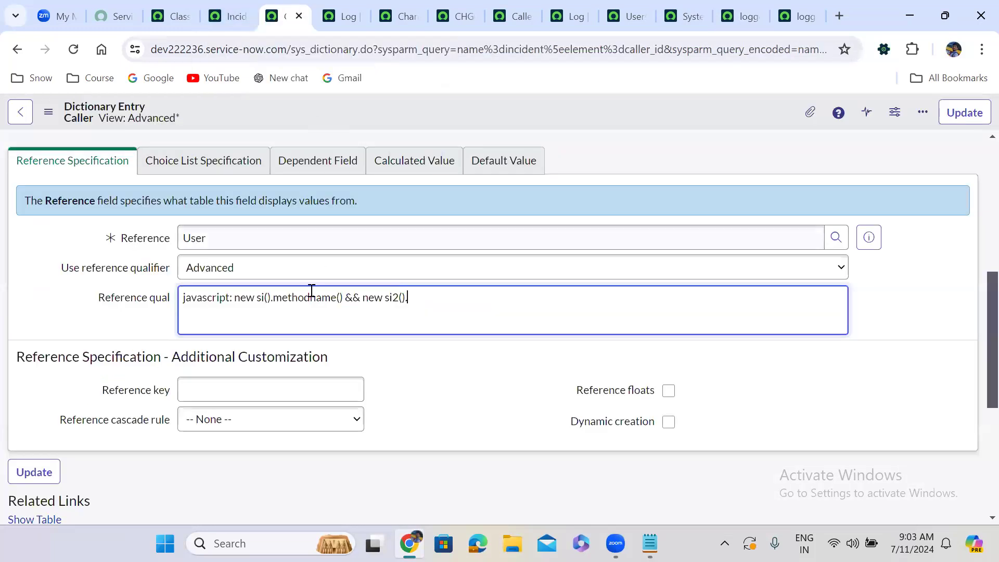
left_click_drag(234, 297, 360, 297)
left_click(424, 294, "shift")
key("Return")
key("ctrl+v")
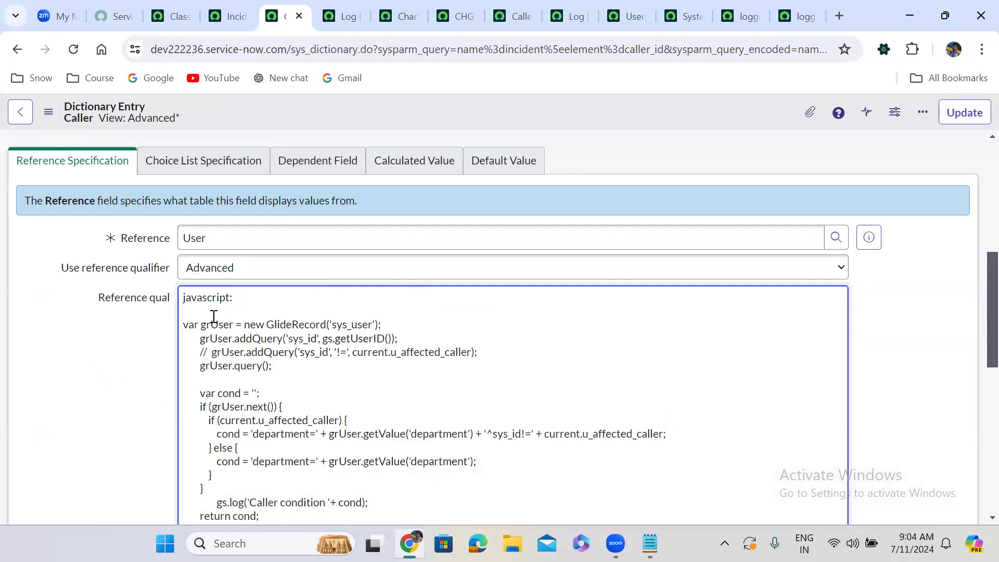
Wrap the pasted code in the Reference qual in a function declared as condition(), including the closing brace.
key("Return")
type("f")
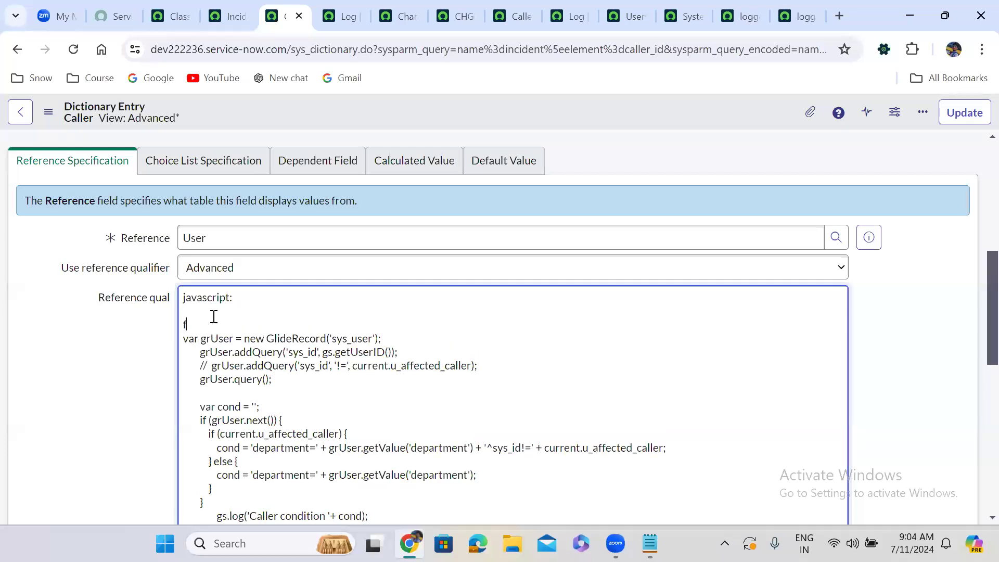
type("unction condition(){")
key("Down")
key("Down")
key("Down")
key("Down")
key("Down")
key("Down")
key("Down")
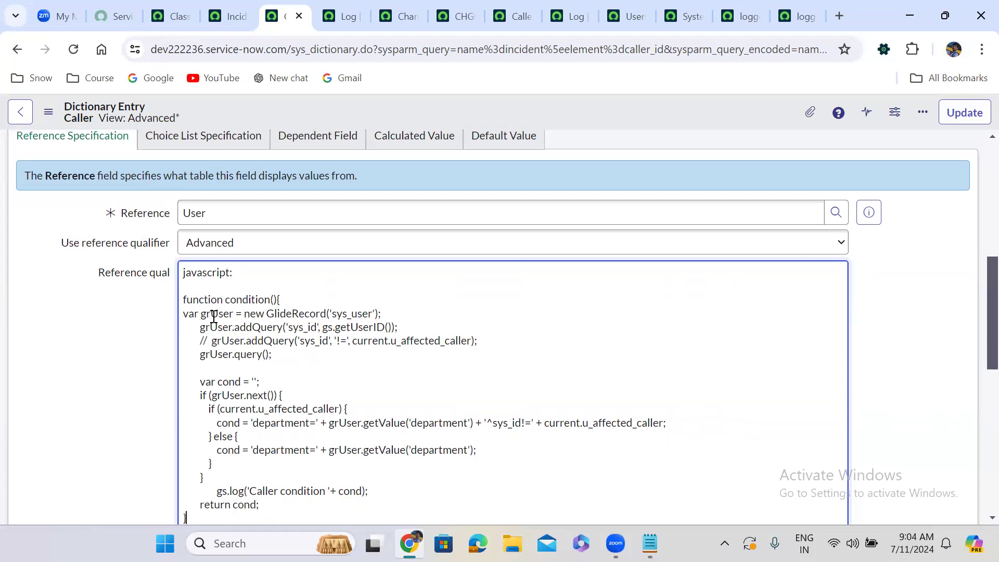
Rename the inline function in the Reference qual to conditionRefQual.
double_click(239, 300)
left_click(270, 299)
type("RefQual")
Add the function call conditionRefQual(); after the javascript: prefix on the first line of the Reference qual.
double_click(271, 299)
key("ctrl+c")
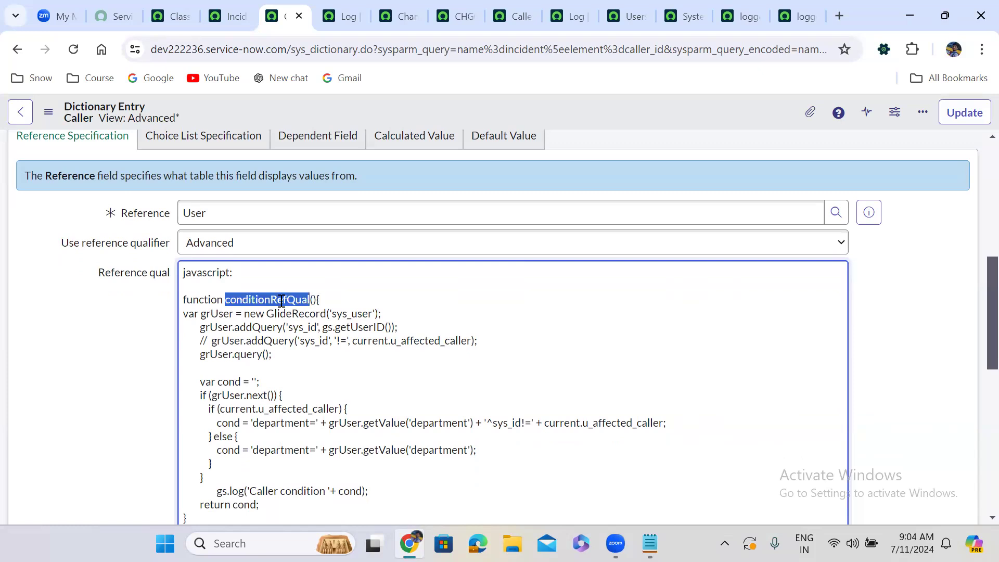
left_click(261, 271)
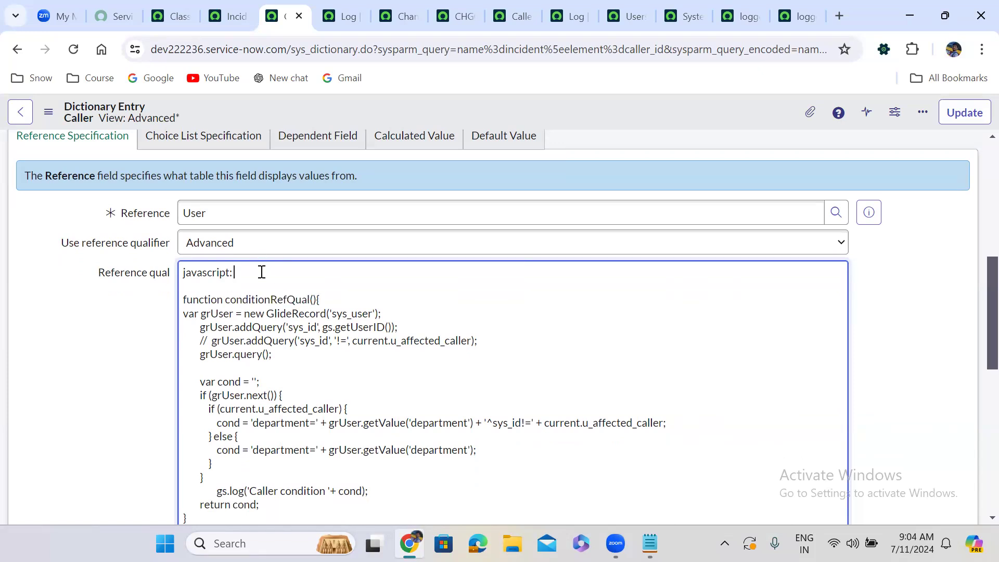
key("ctrl+v")
type("();")
left_click(130, 356)
scroll(130, 356, "down", 1)
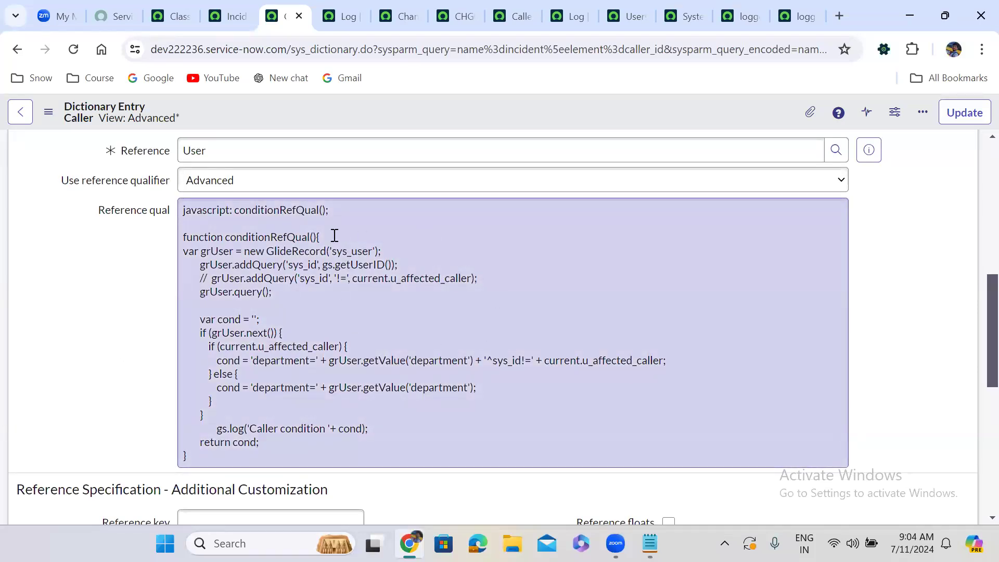
Trace how the conditionRefQual() call on the first line relates to the function declaration and the cond value it returns.
double_click(274, 210)
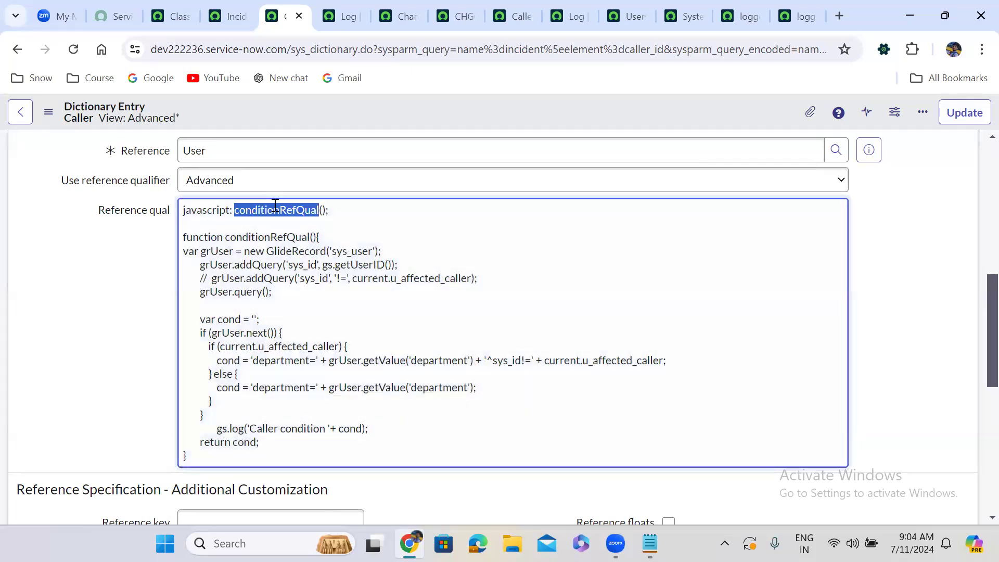
double_click(252, 236)
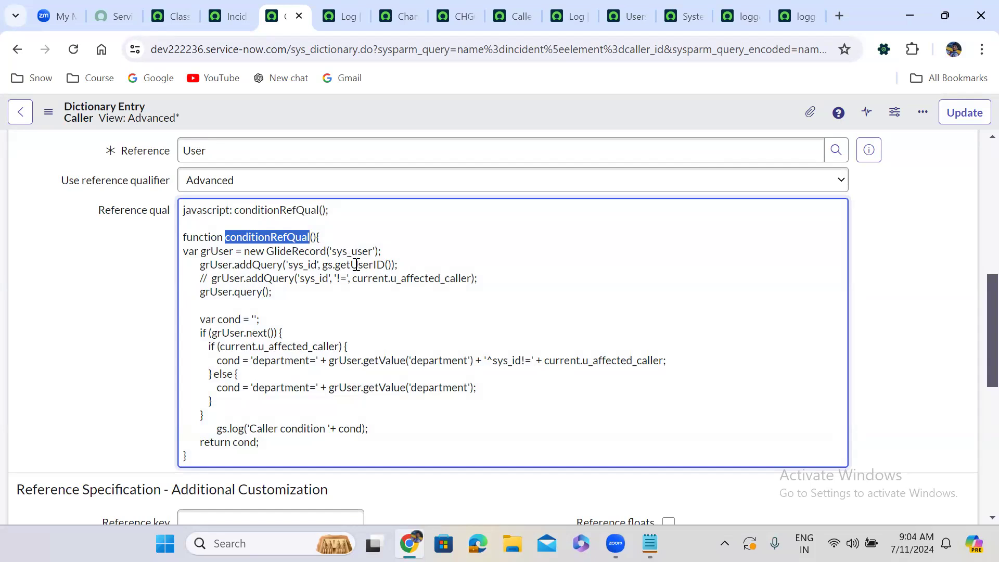
double_click(244, 444)
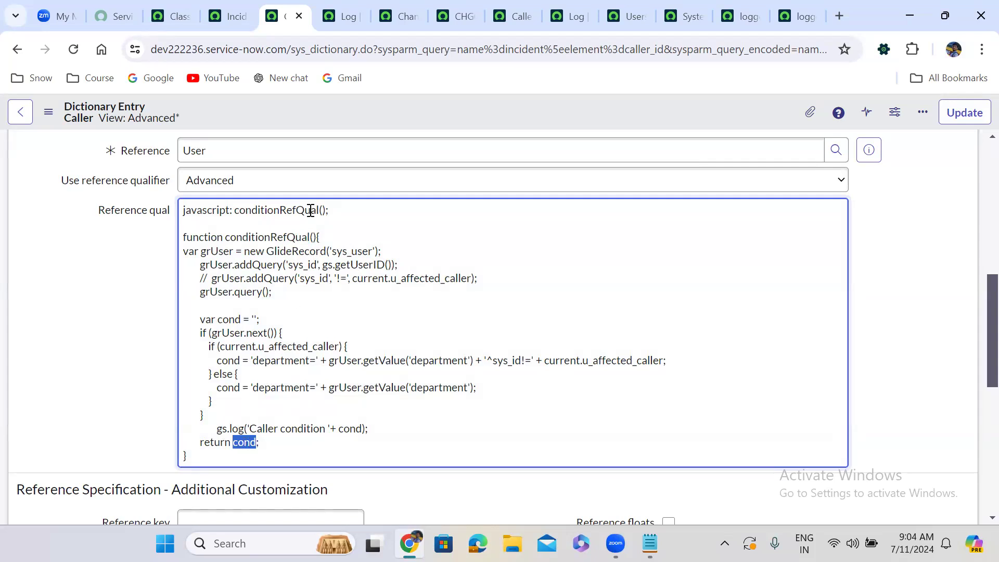
double_click(272, 212)
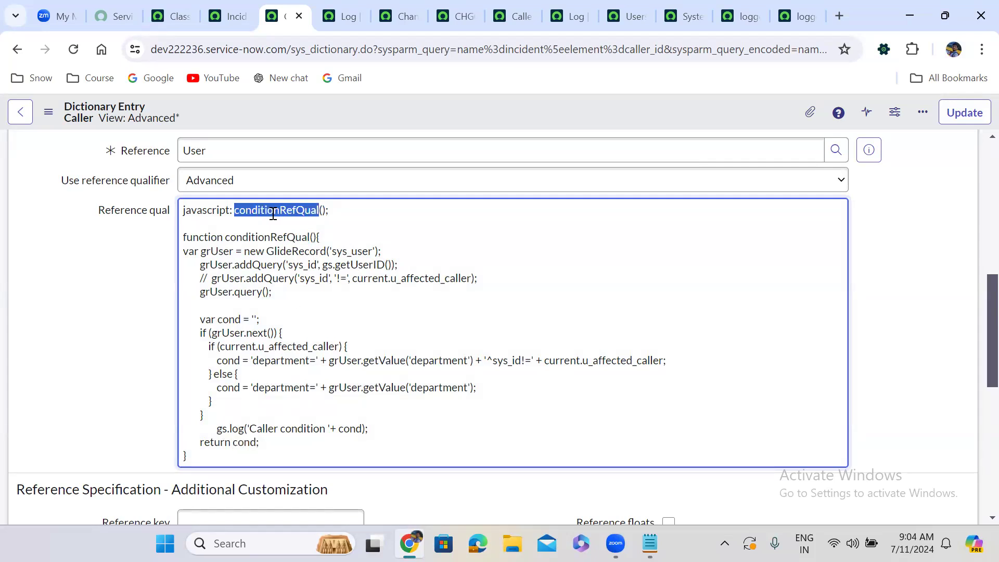
left_click(151, 286)
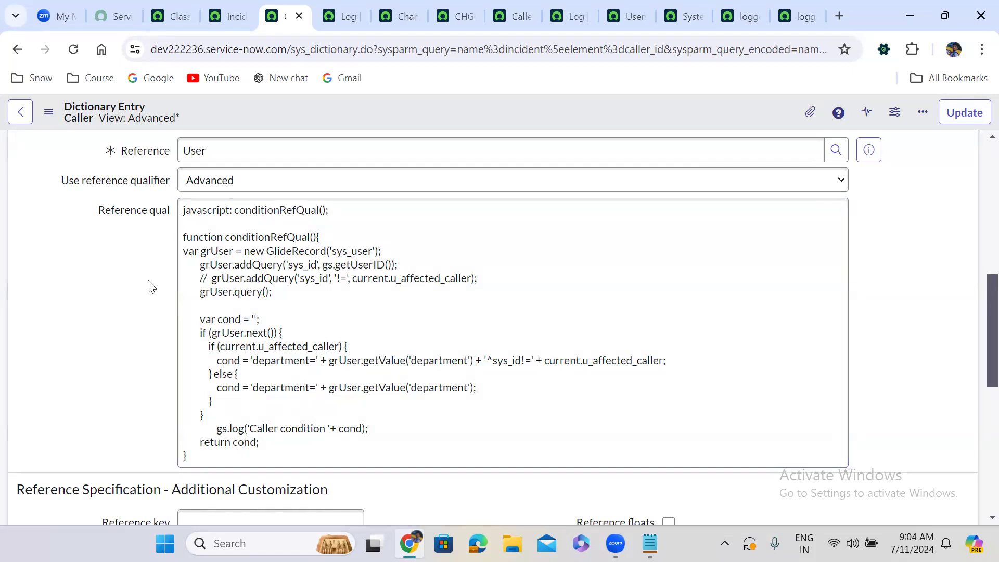
left_click(250, 211)
key("ctrl+a")
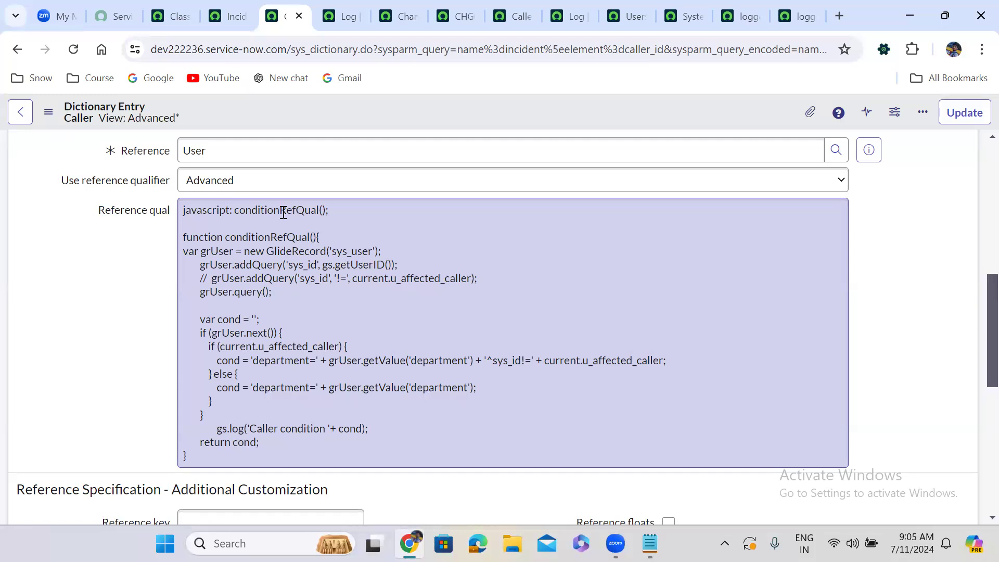
left_click(420, 509)
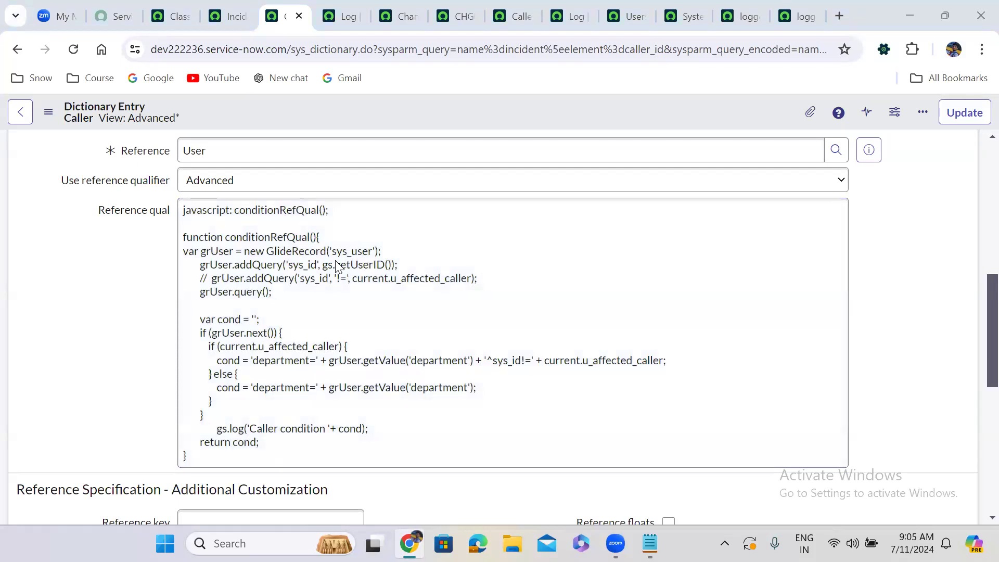
left_click(424, 463)
key("ctrl+a")
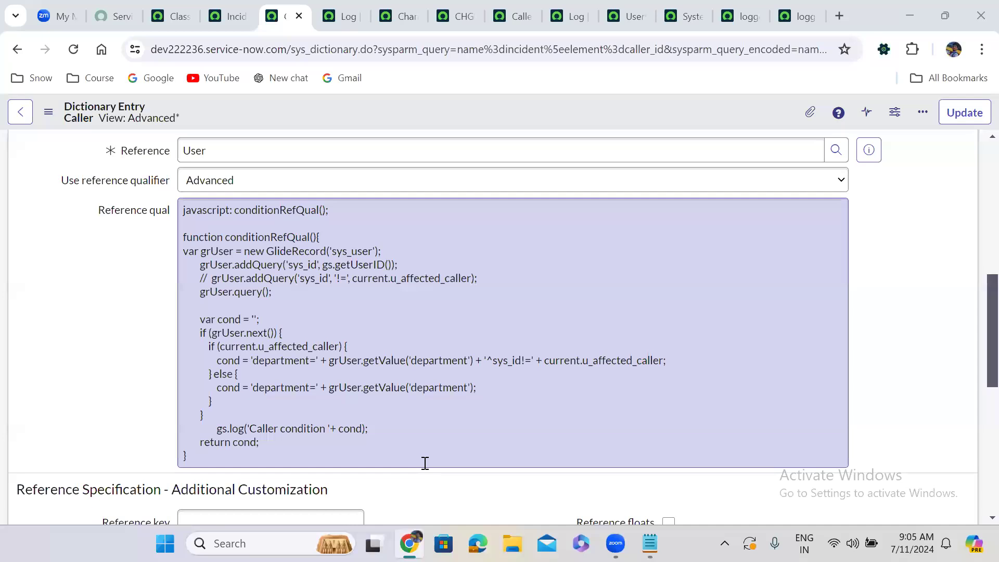
left_click(424, 463)
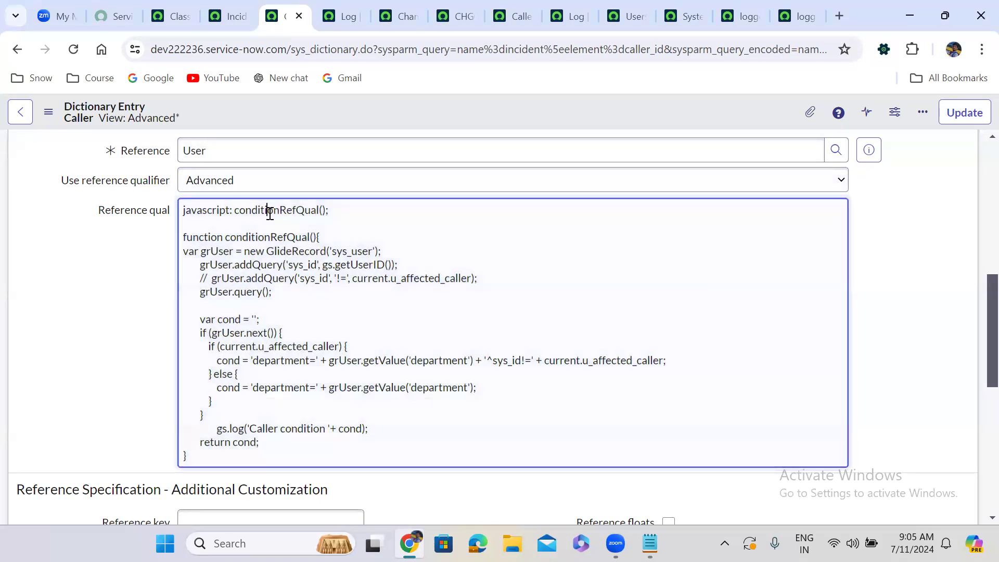
double_click(270, 210)
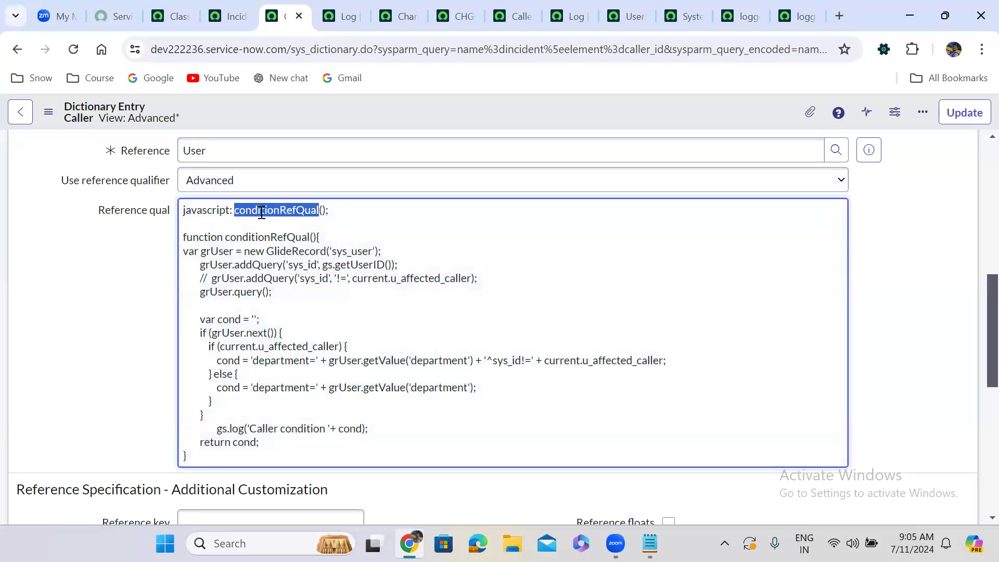
left_click(223, 306)
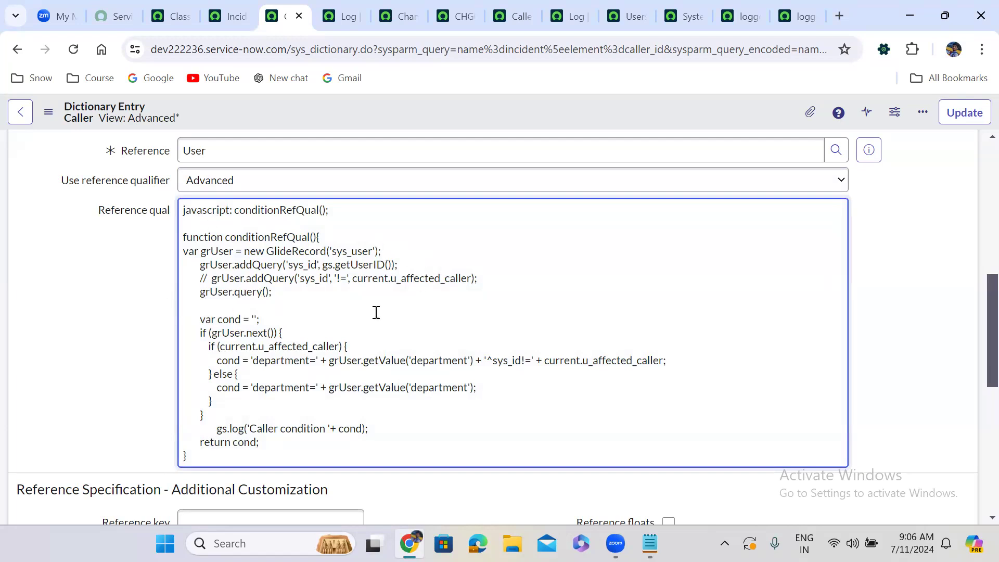
Save the Caller dictionary entry with the inline conditionRefQual function as its advanced reference qualifier.
right_click(480, 114)
left_click(501, 126)
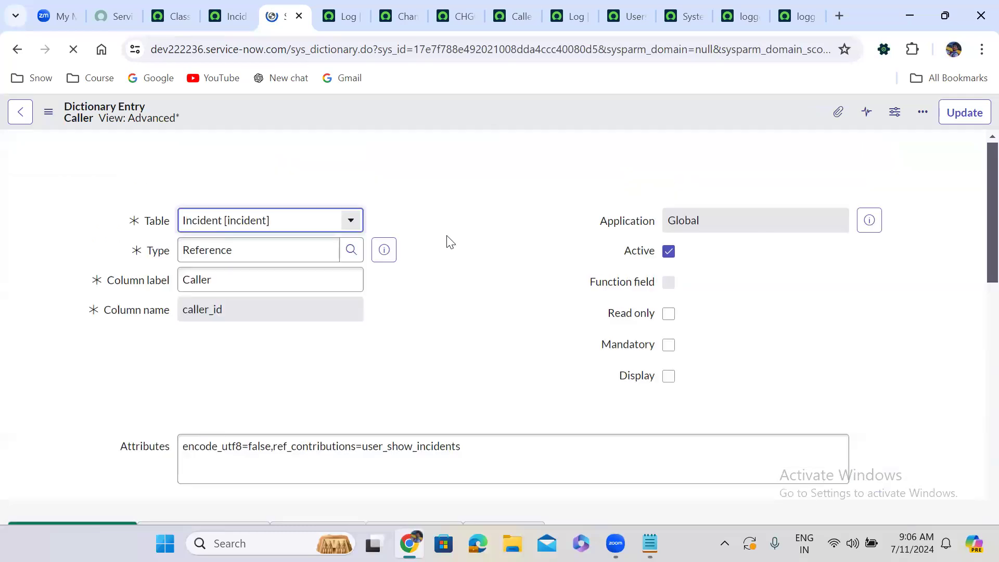
Comment out the gs.log('Caller condition '+ cond) line in the Reference qual script and save the dictionary entry again.
scroll(447, 242, "down", 8)
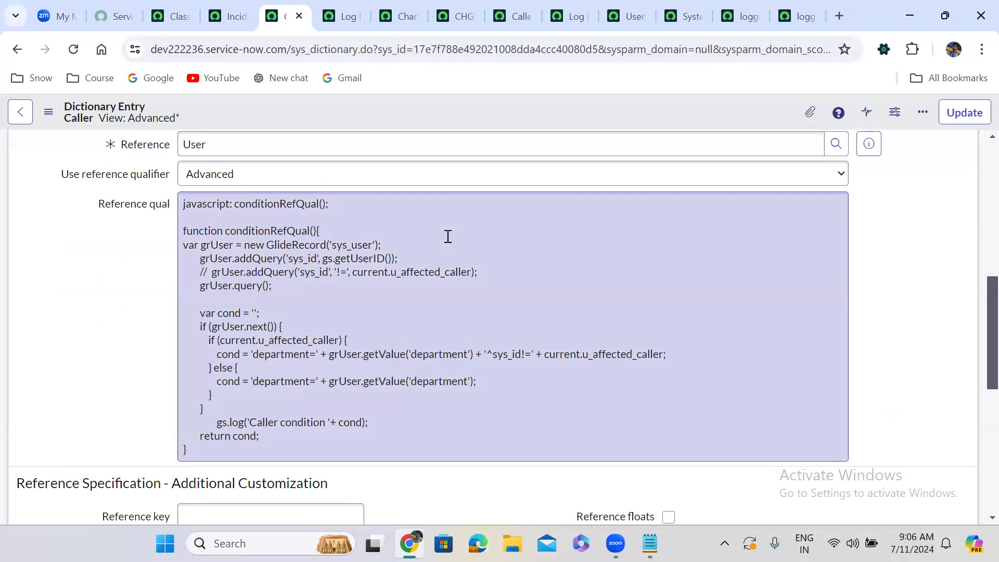
left_click(208, 423)
type("//")
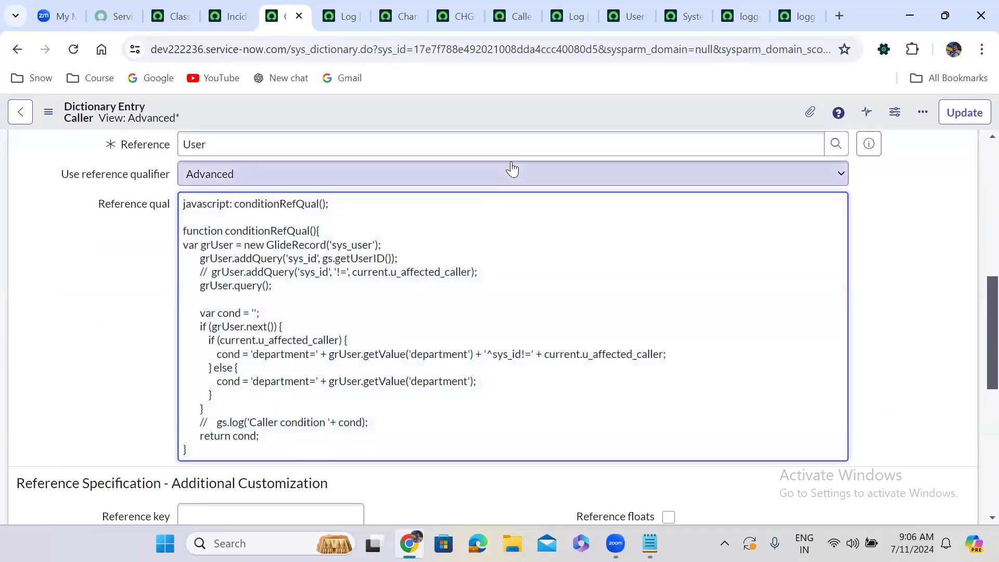
right_click(475, 109)
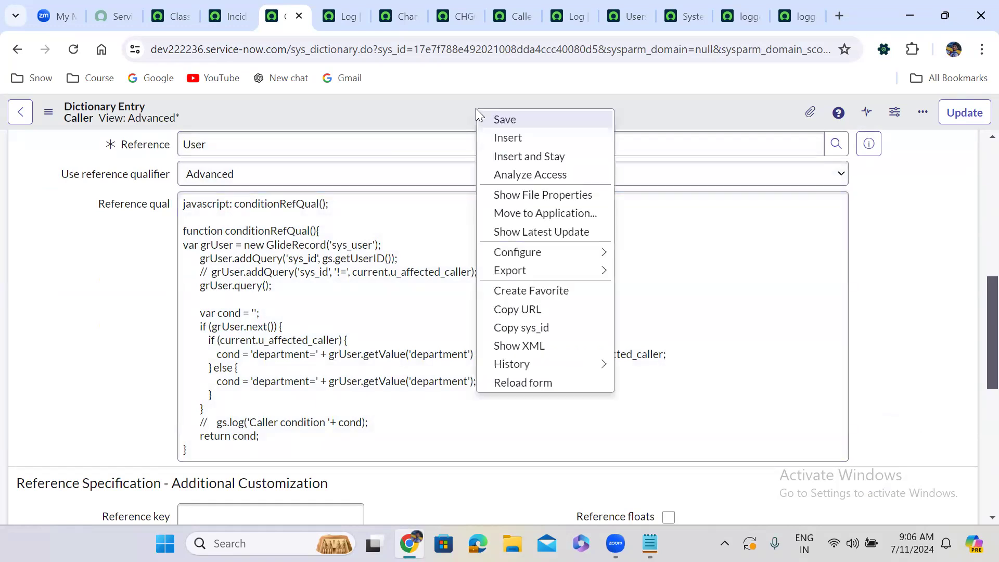
left_click(499, 121)
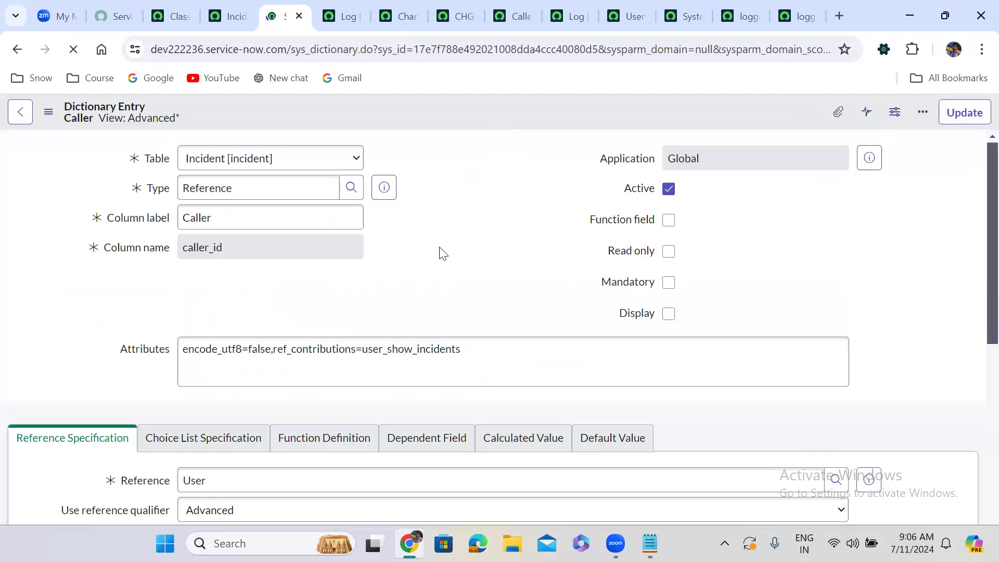
Remove the nested branch inside if (grUser.next()), keeping only cond = 'department=' + grUser.getValue('department'), and save the Caller dictionary entry.
scroll(441, 254, "down", 7)
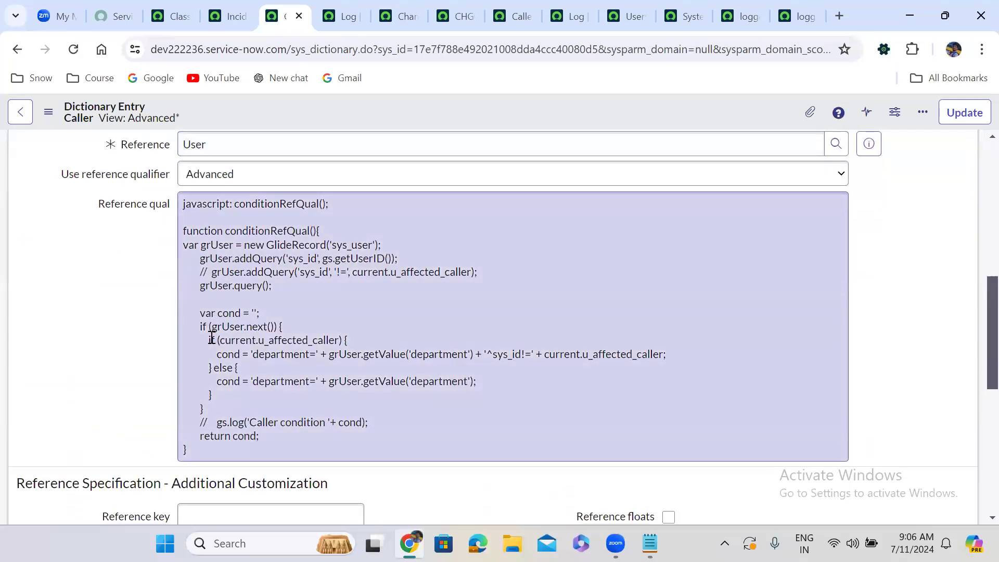
left_click_drag(208, 338, 672, 353)
key("BackSpace")
left_click_drag(281, 353, 200, 352)
key("BackSpace")
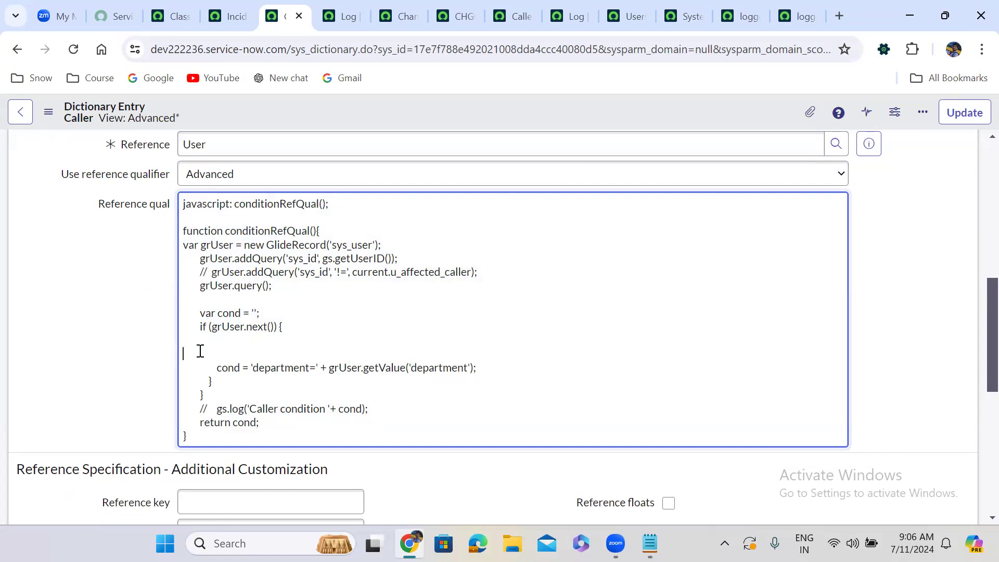
key("BackSpace")
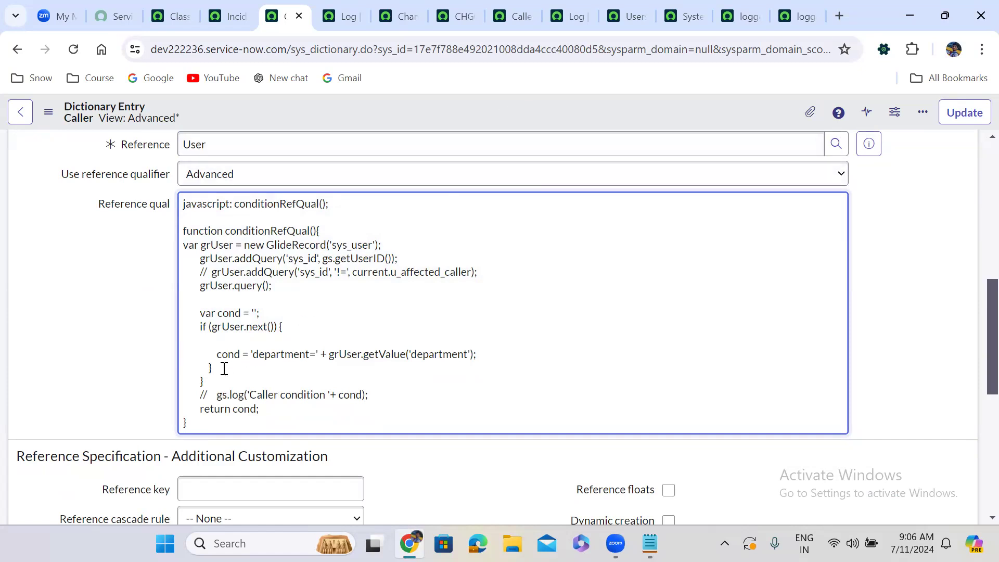
left_click(219, 367)
key("BackSpace")
right_click(454, 104)
left_click(480, 113)
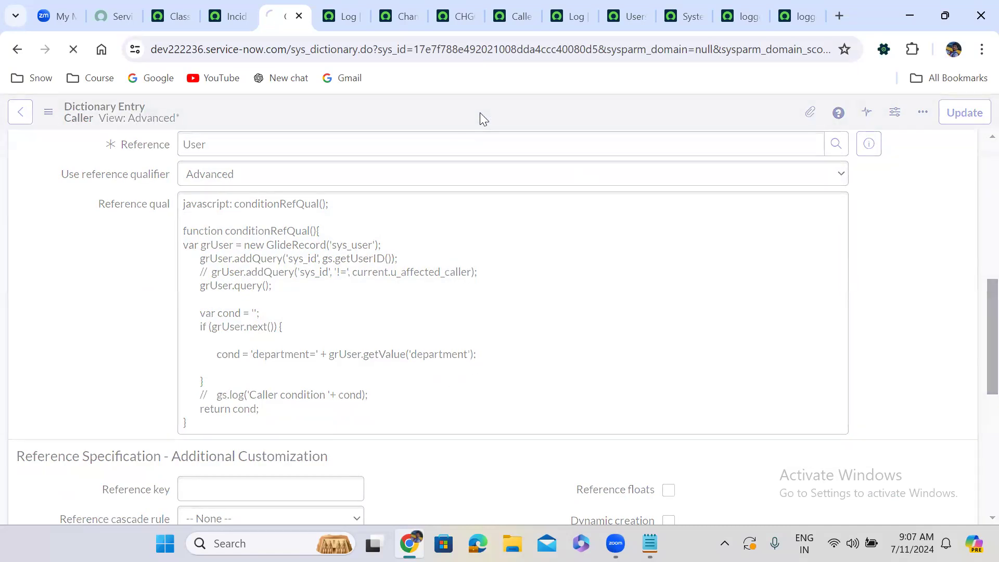
Open incident INC0010088 in a separate tab and check the departments of the users offered by its Caller lookup.
left_click(227, 16)
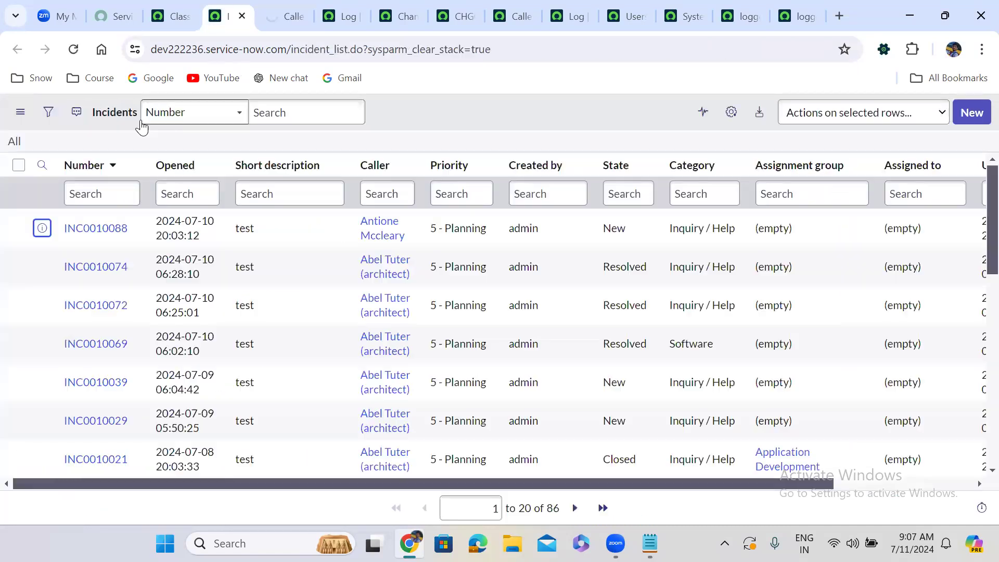
right_click(41, 227)
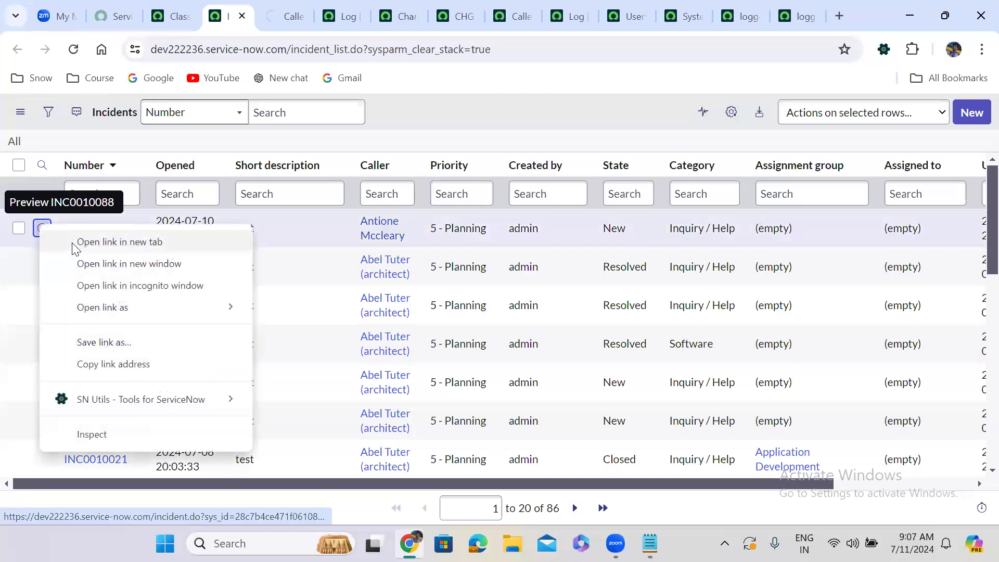
left_click(76, 242)
left_click(268, 16)
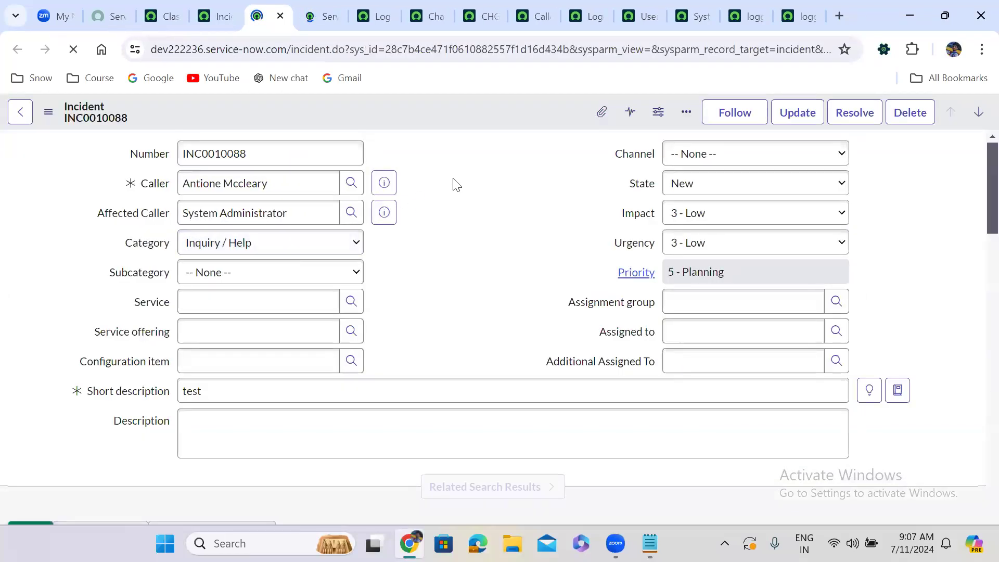
left_click(351, 184)
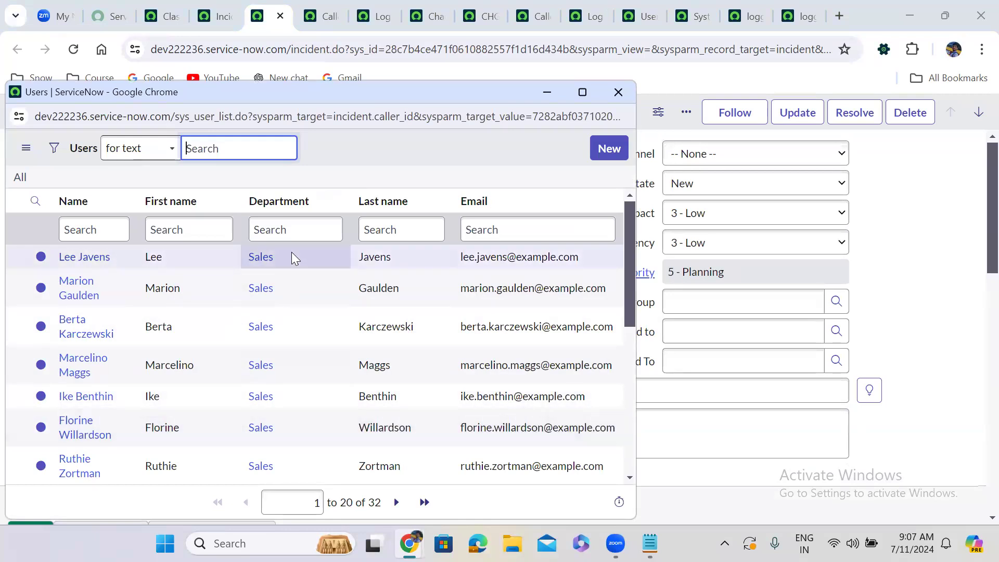
left_click(620, 93)
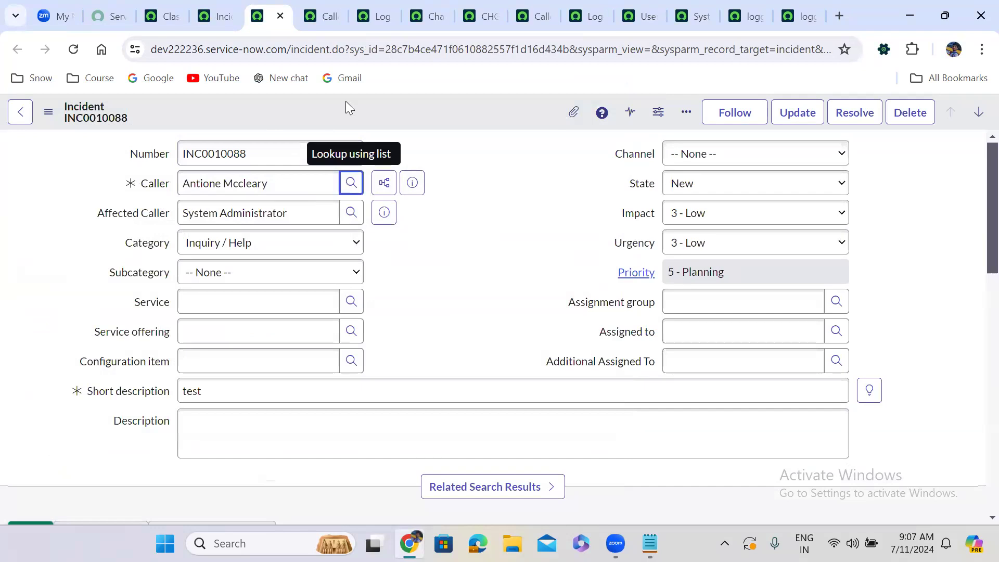
Load a blank incident form by replacing the sys_id in the address with -1, and check its Caller lookup list.
double_click(443, 48)
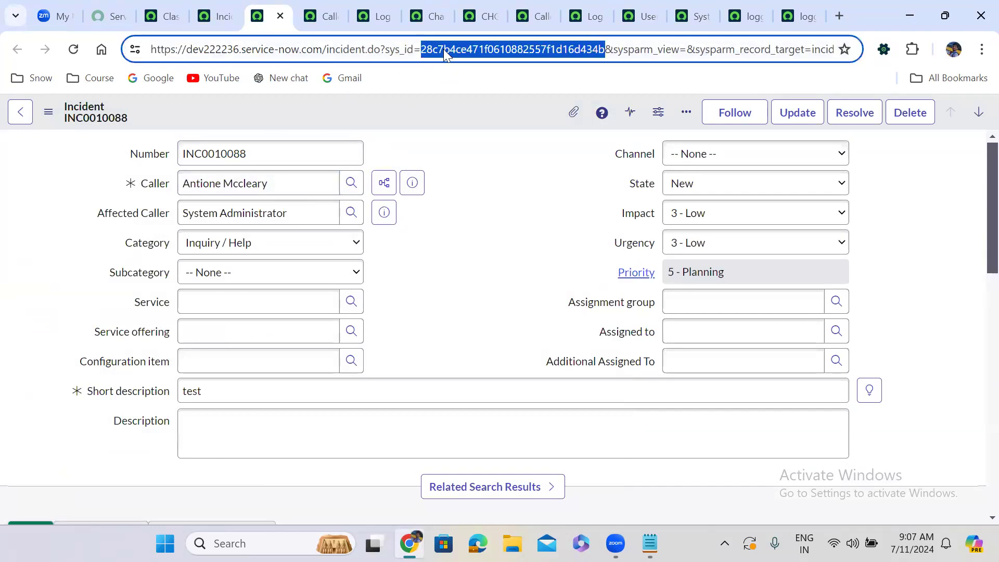
type("-1")
key("Return")
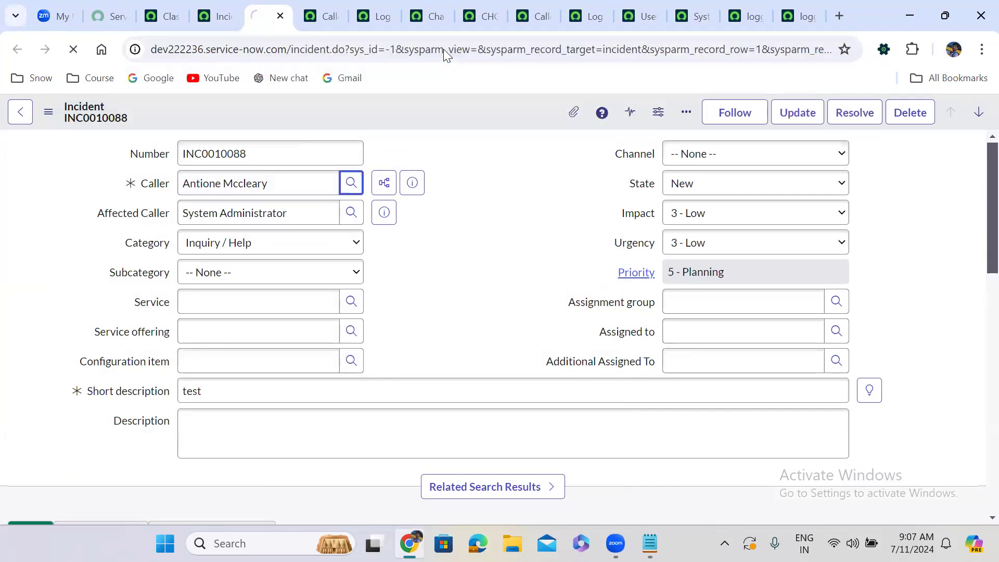
left_click(350, 184)
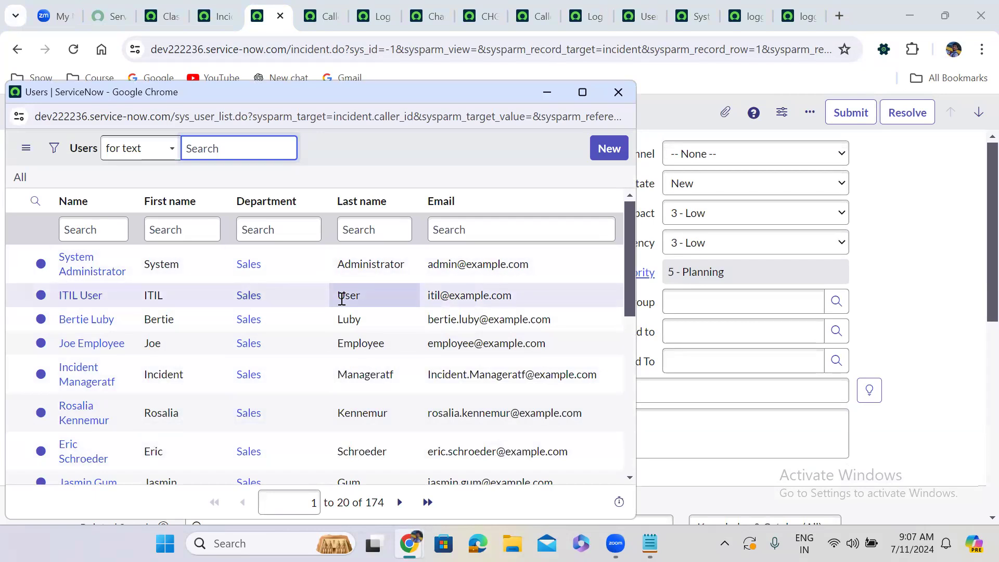
left_click(620, 92)
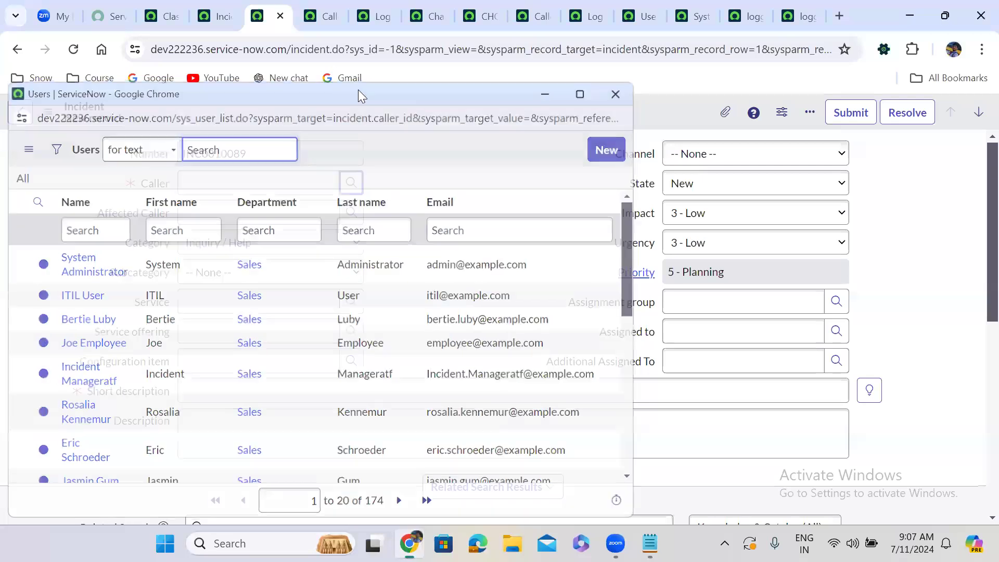
Return to the Caller dictionary entry and review the conditionRefQual script in Reference qual, from the user query to the returned cond value.
left_click(325, 15)
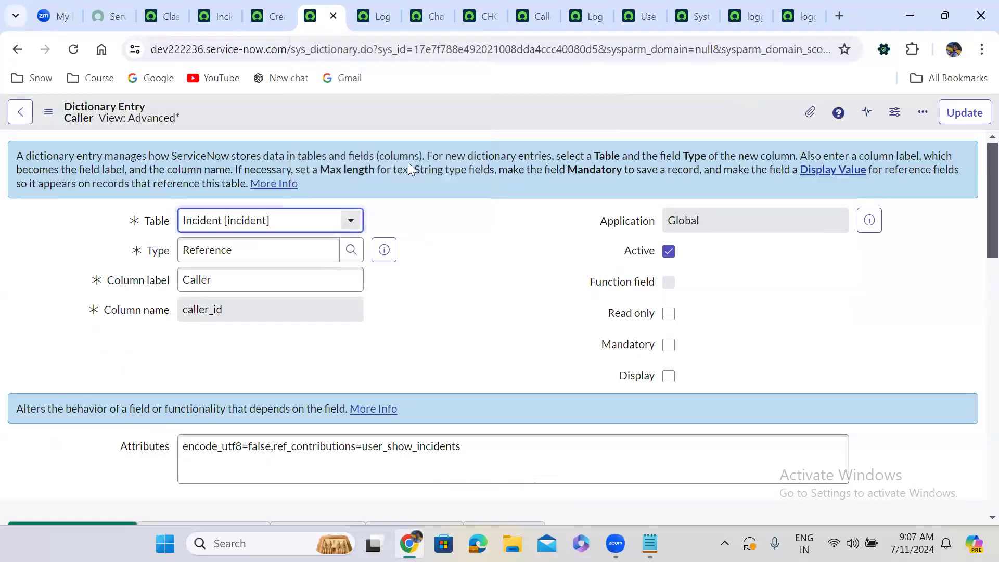
scroll(442, 263, "down", 1)
scroll(442, 263, "down", 10)
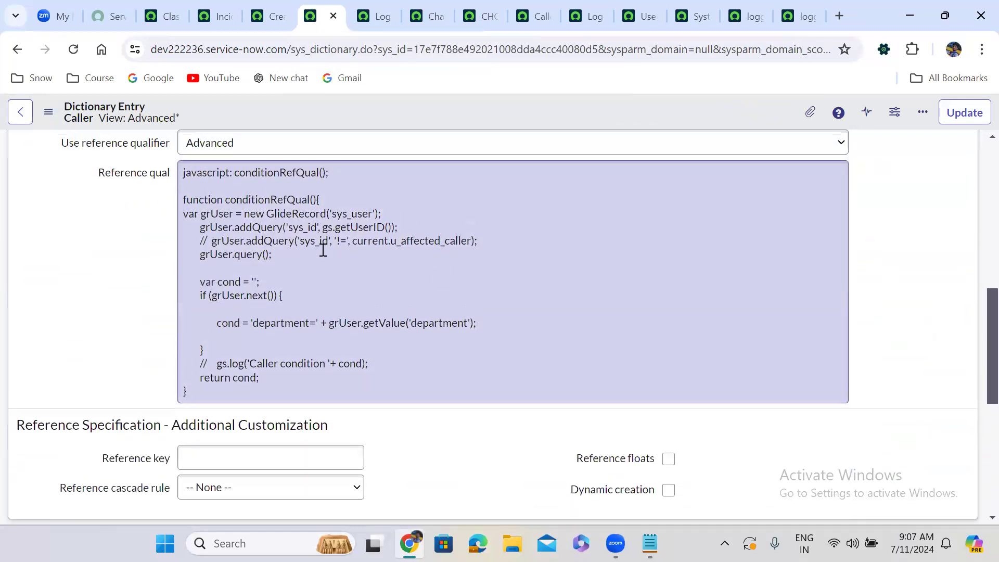
left_click(275, 236)
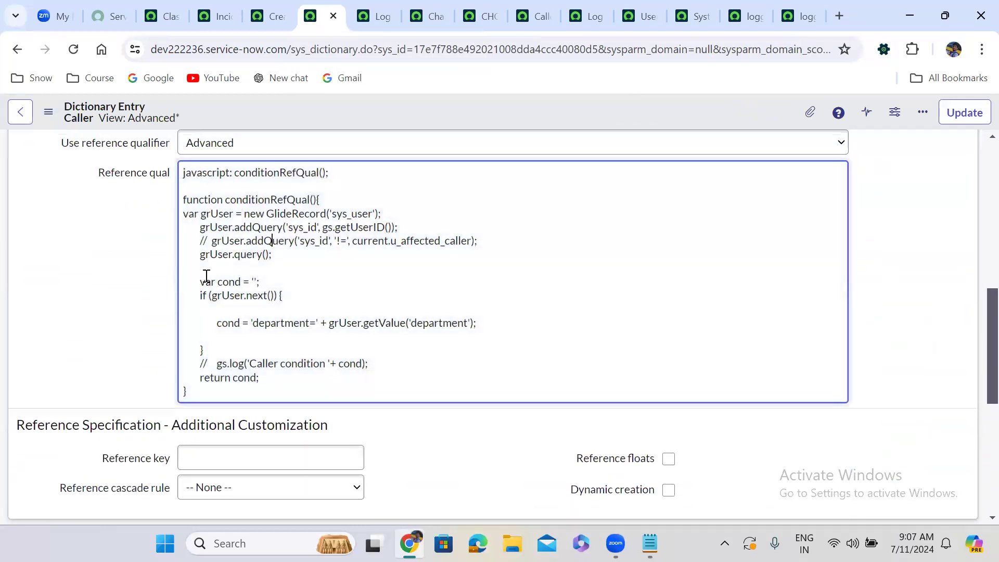
left_click(109, 268)
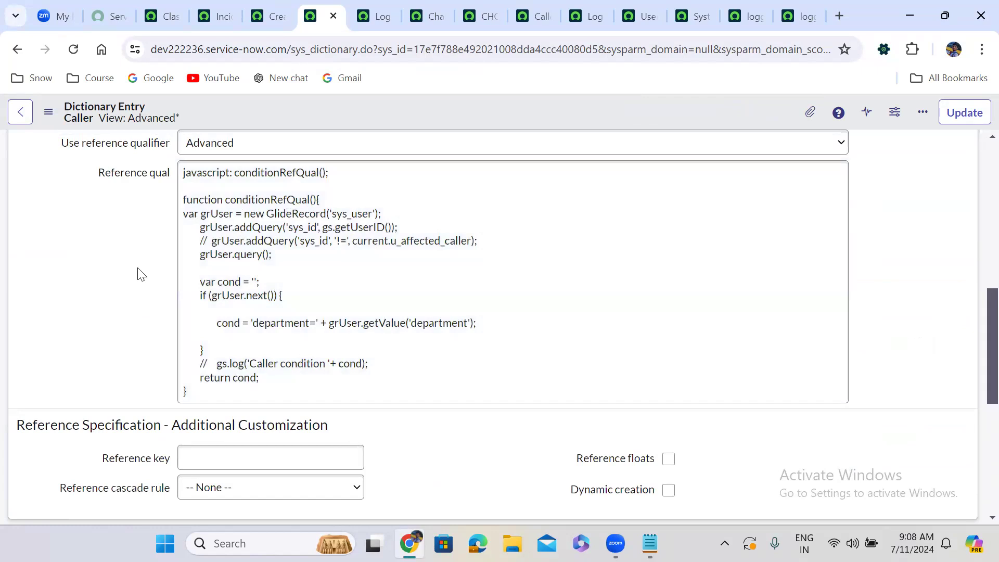
left_click(290, 274)
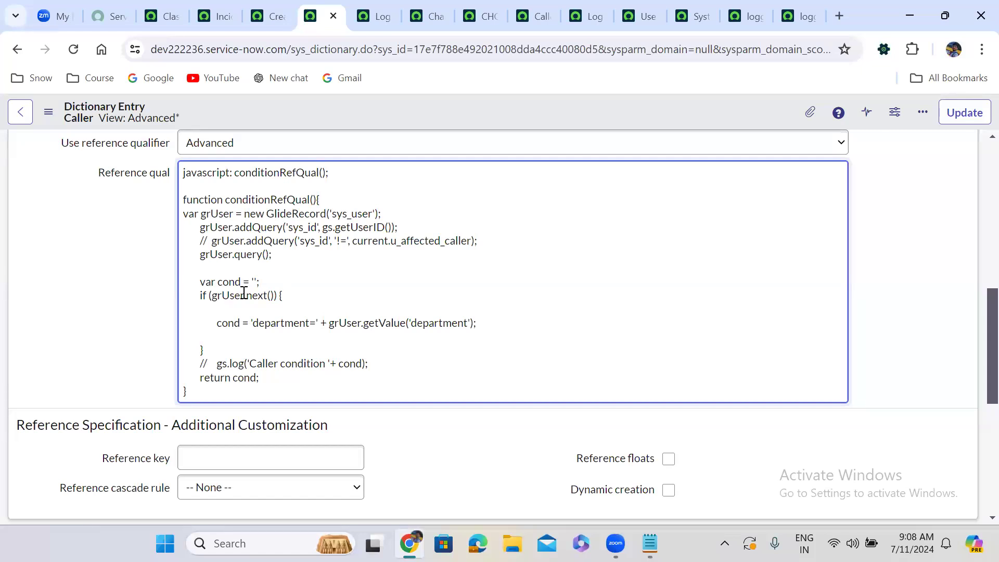
left_click(330, 266)
double_click(238, 375)
left_click(110, 282)
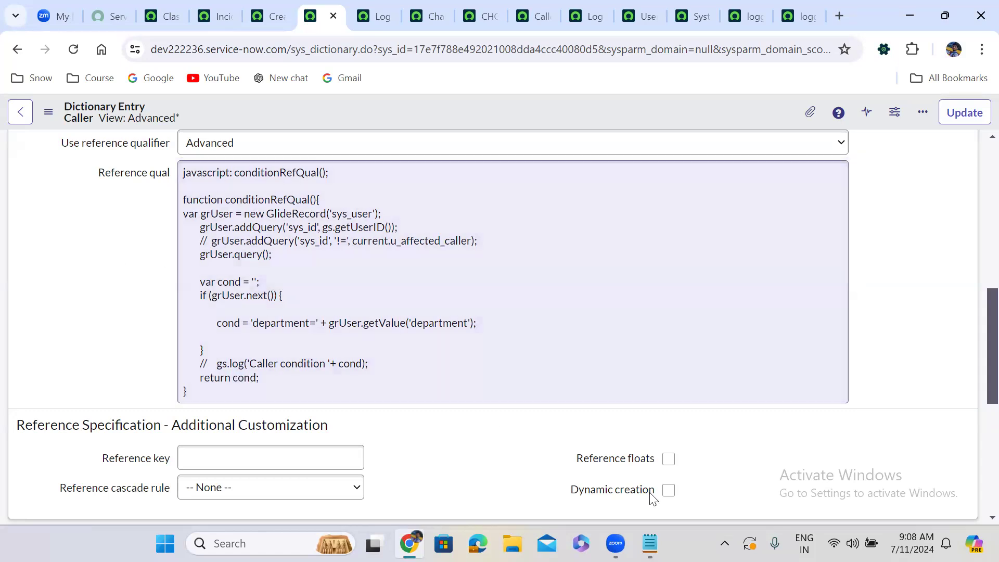